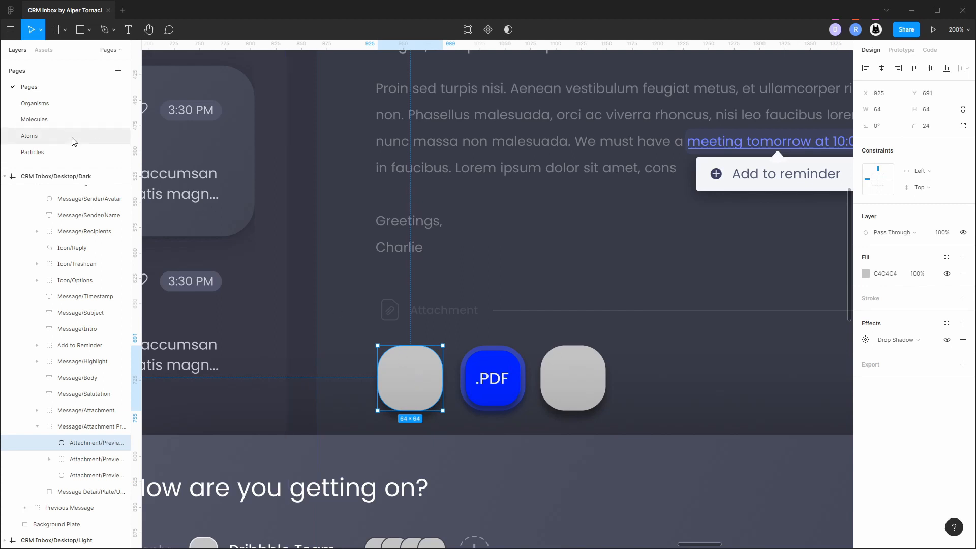
On the Atoms page, draw a new frame about 289 × 229 to the right of the Highlights/Light frame
left_click(29, 136)
left_click_drag(798, 259, 487, 280)
scroll(437, 270, "up", 6)
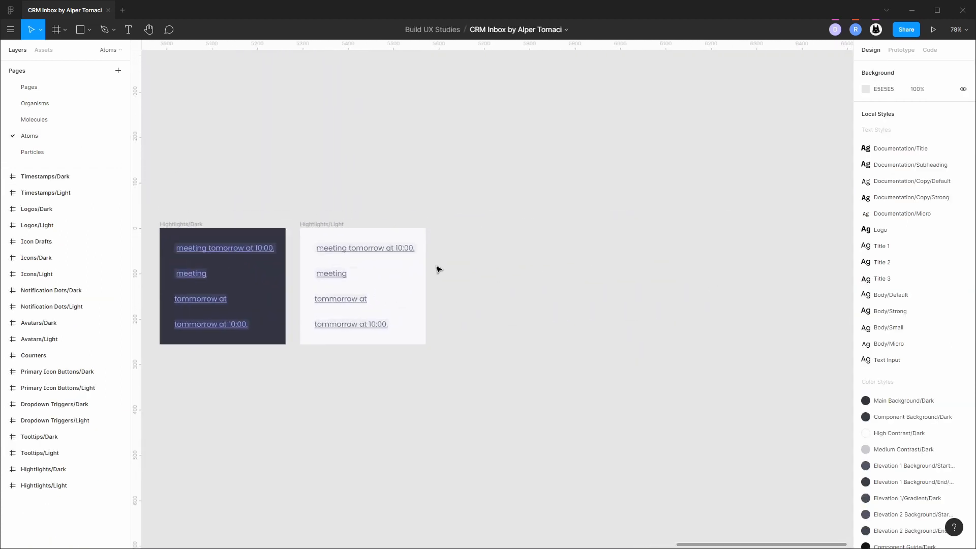
key("f")
left_click_drag(463, 185, 756, 414)
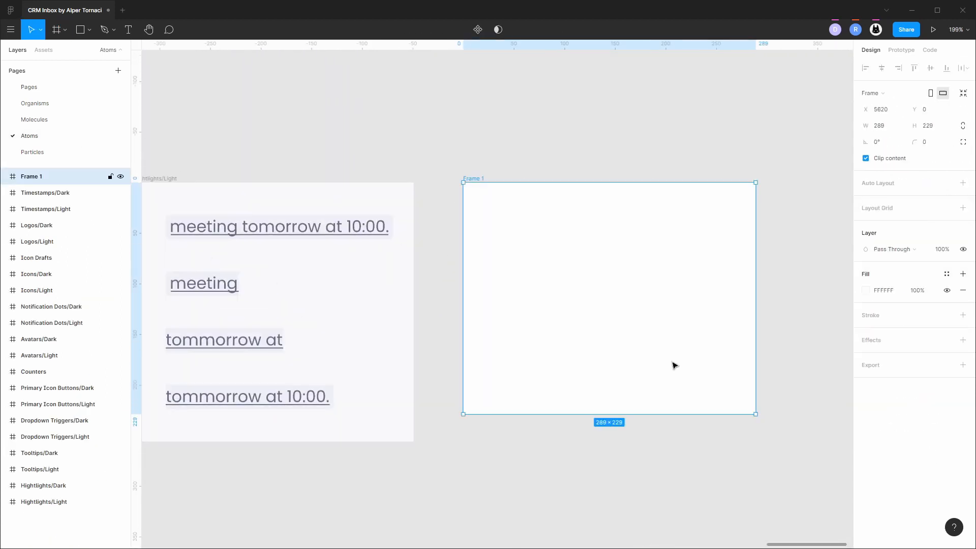
Rename the frame Attachment Previews/Dark and apply the Main Background/Dark color style as its fill
key("ctrl+r")
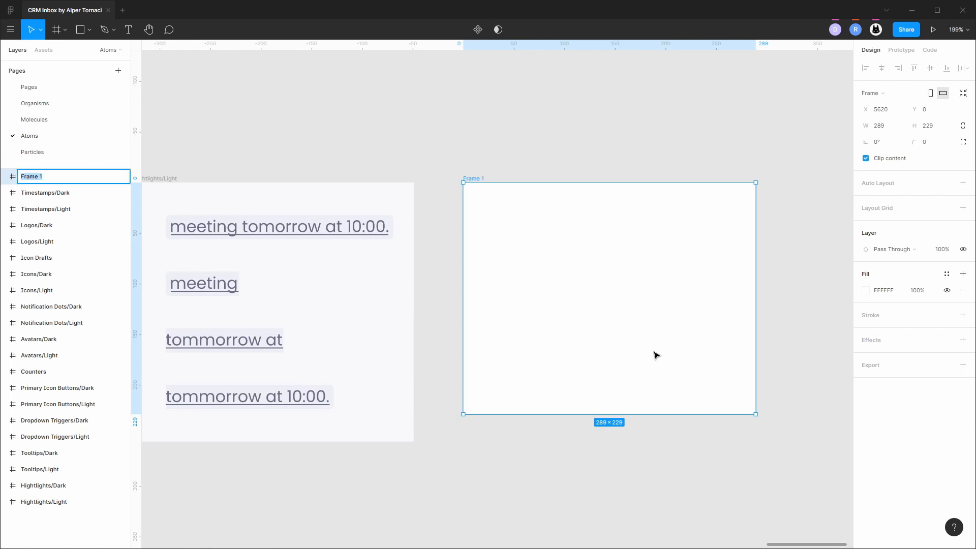
type("Attachment")
key("Return")
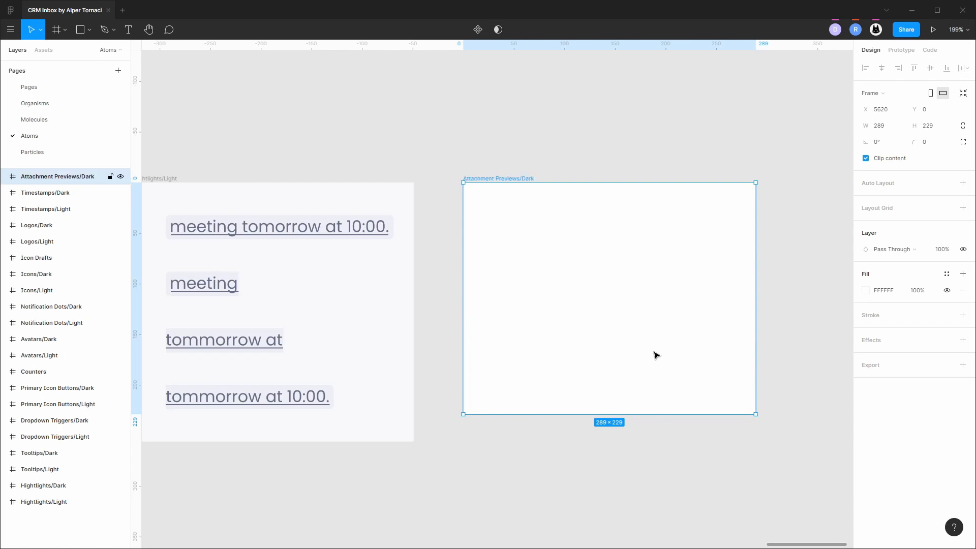
left_click(947, 274)
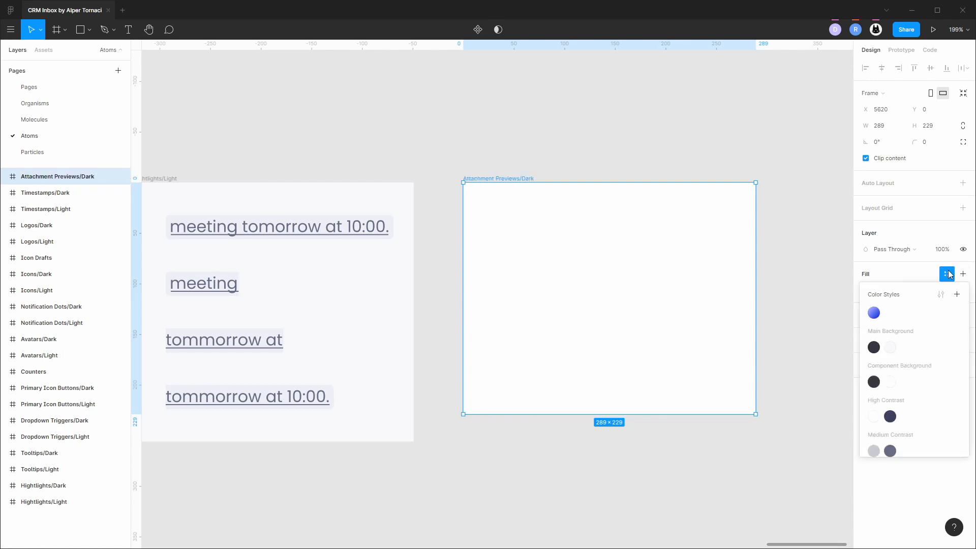
left_click(874, 347)
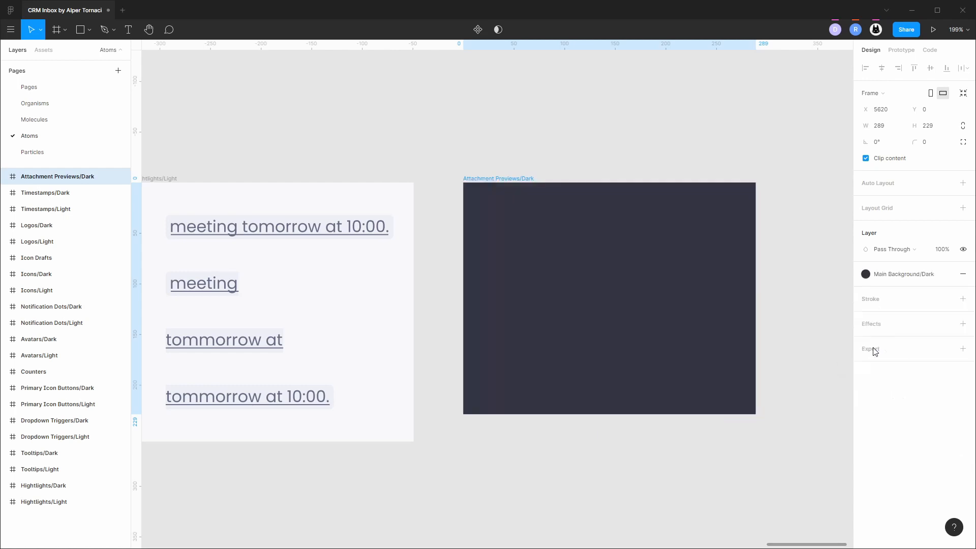
Place the frame 32 px right of the Highlights/Light frame and move its layer to the end of the list
left_click_drag(519, 179, 476, 189)
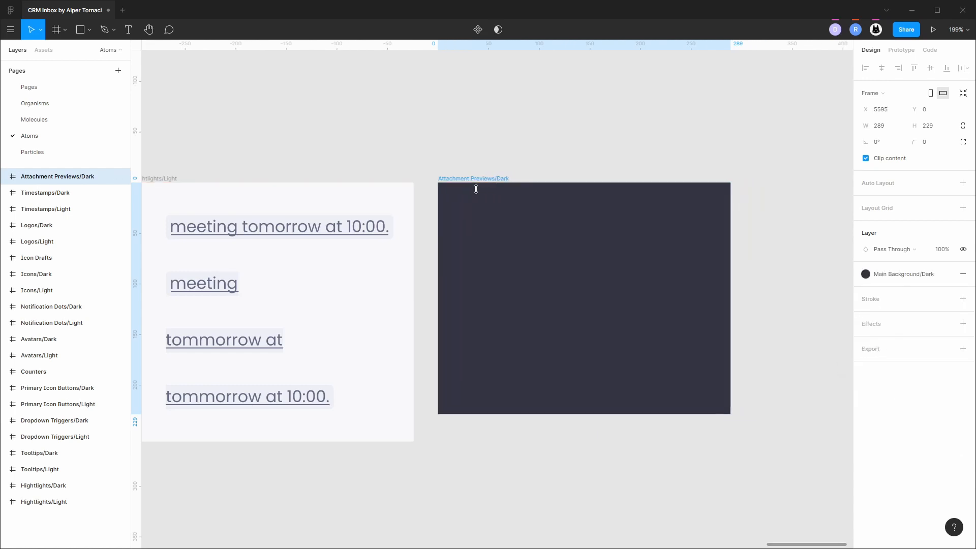
key("Right")
key("Right")
key("Right")
key("Right")
key("Right")
key("Right")
key("Right")
key("Right")
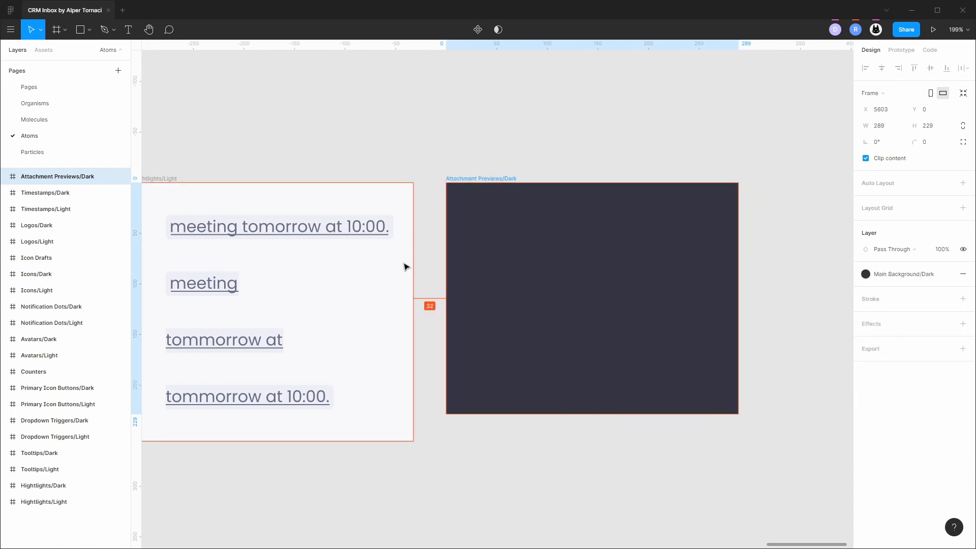
left_click_drag(71, 176, 81, 511)
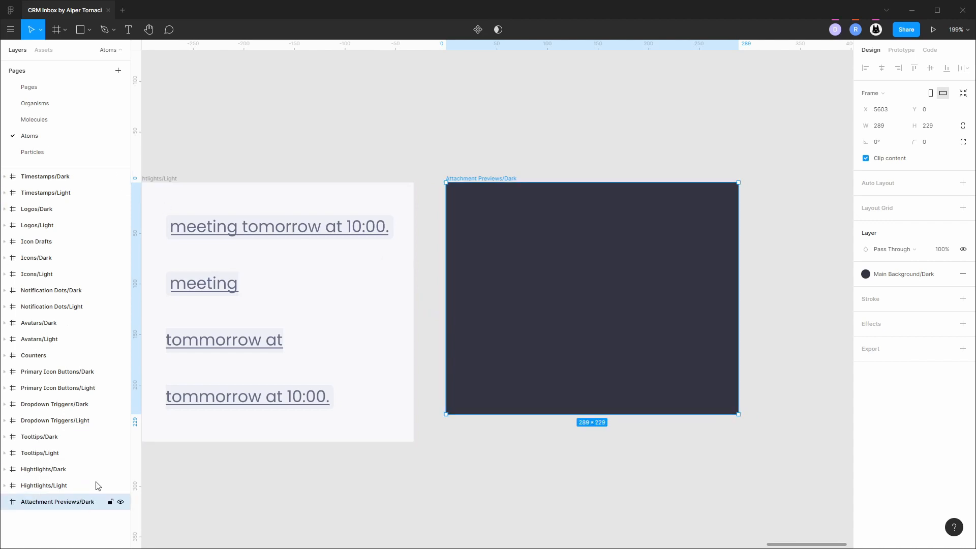
Draw a rectangle inside the frame and set its width and height to 64
left_click(579, 137)
key("r")
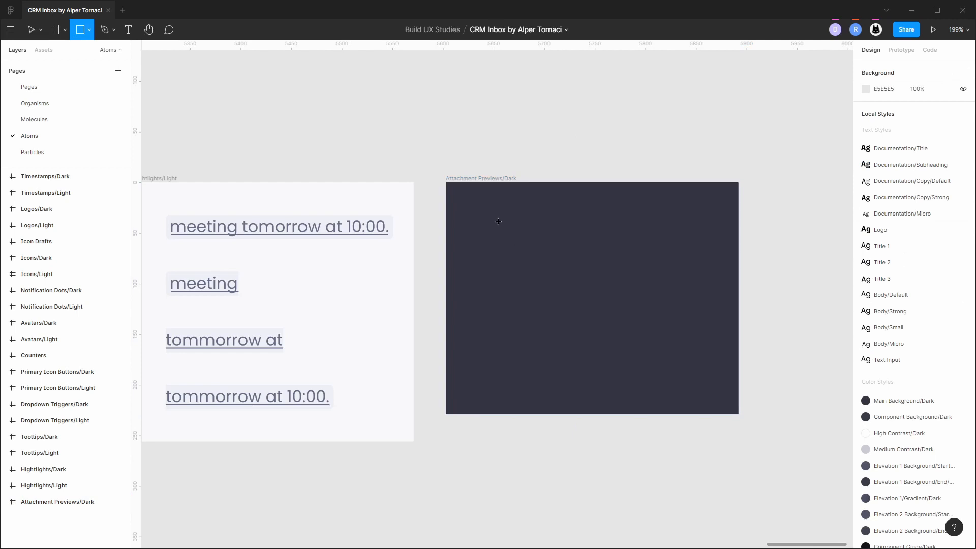
left_click_drag(497, 219, 591, 273)
left_click(882, 111)
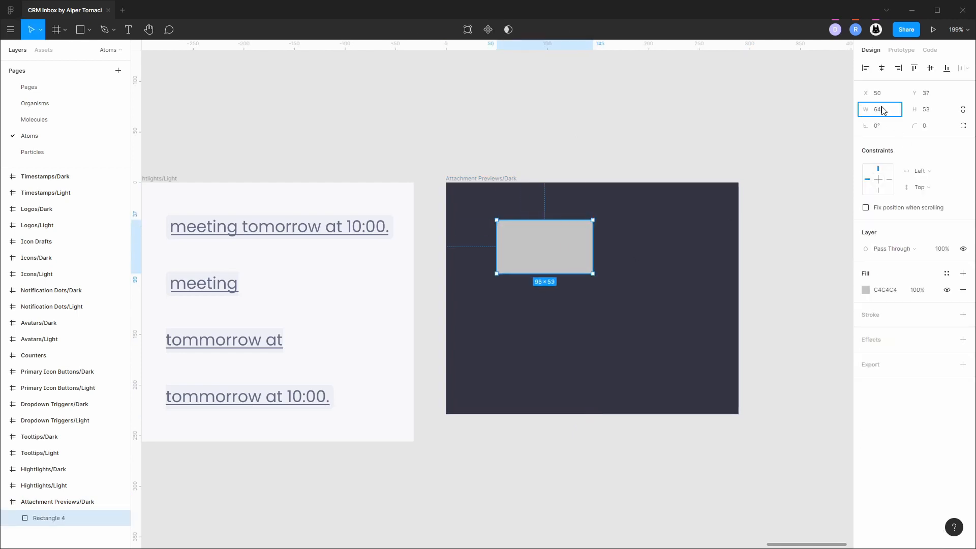
type("64")
key("Tab")
type("64")
key("Return")
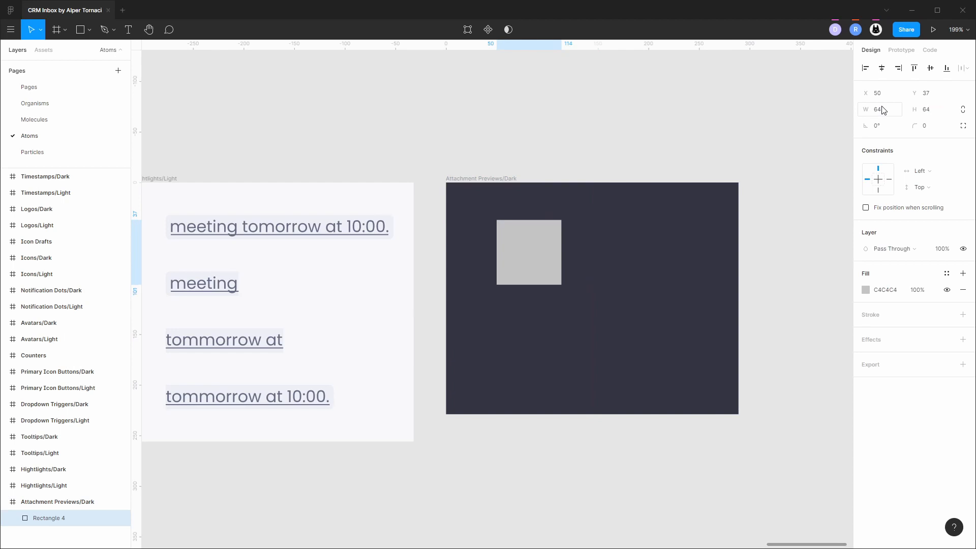
Give the rectangle a corner radius of 24 and apply the Elevation 2/Dark effect style
left_click(932, 129)
type("24")
key("Return")
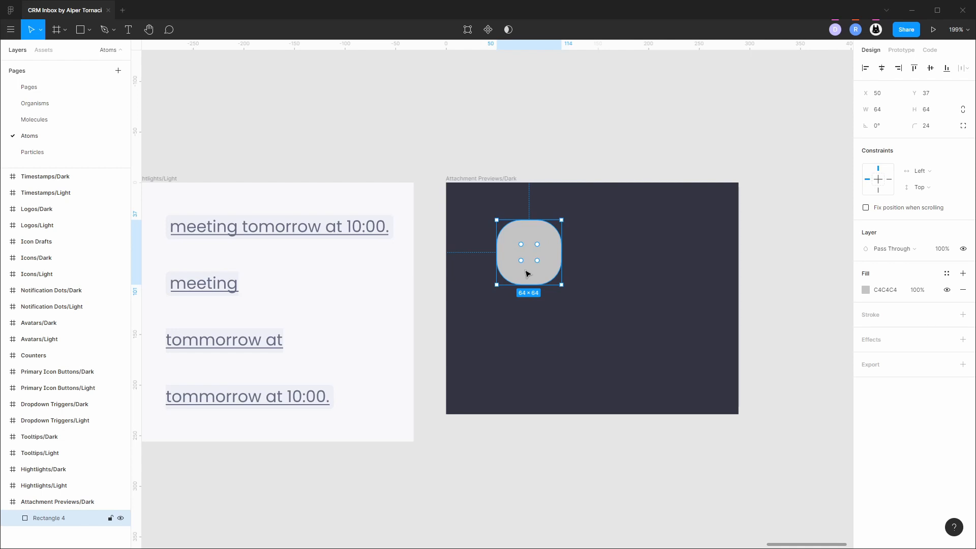
left_click(946, 339)
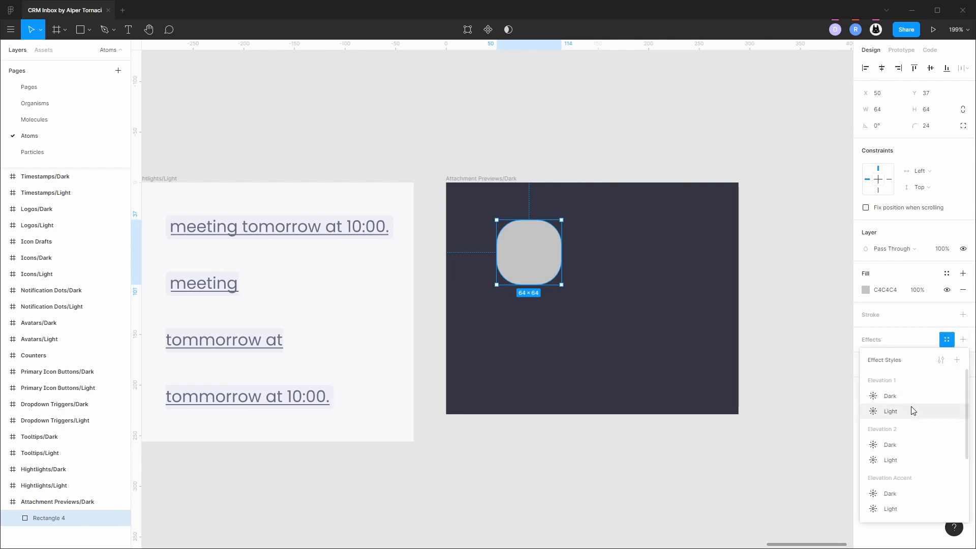
left_click(889, 445)
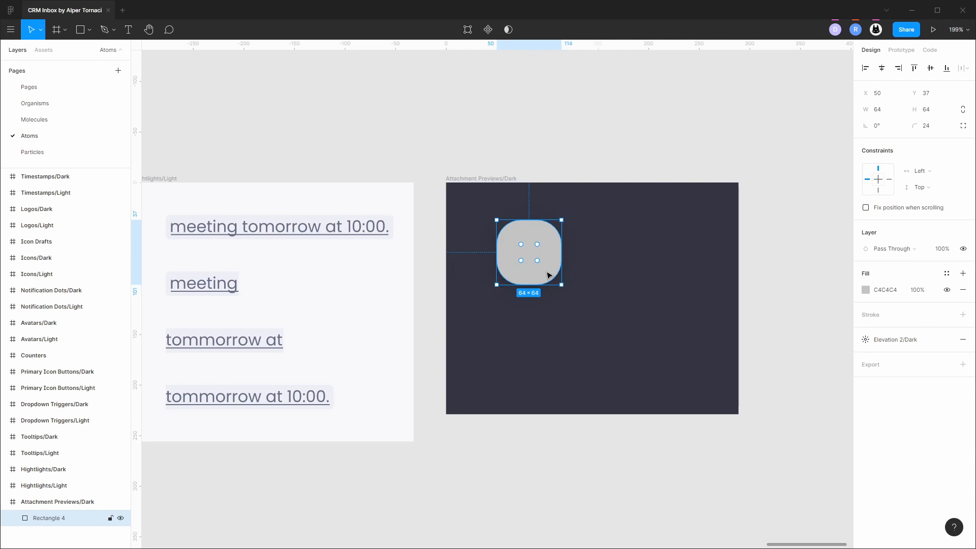
Turn the rectangle into a component named Attachment Preview/Dark
key("ctrl+alt+k")
key("ctrl+r")
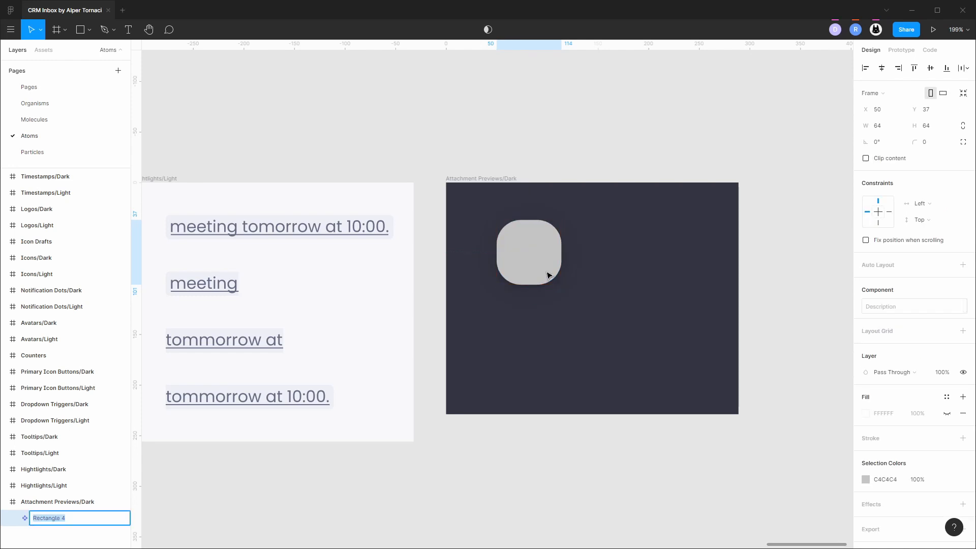
type("Attachment Pre")
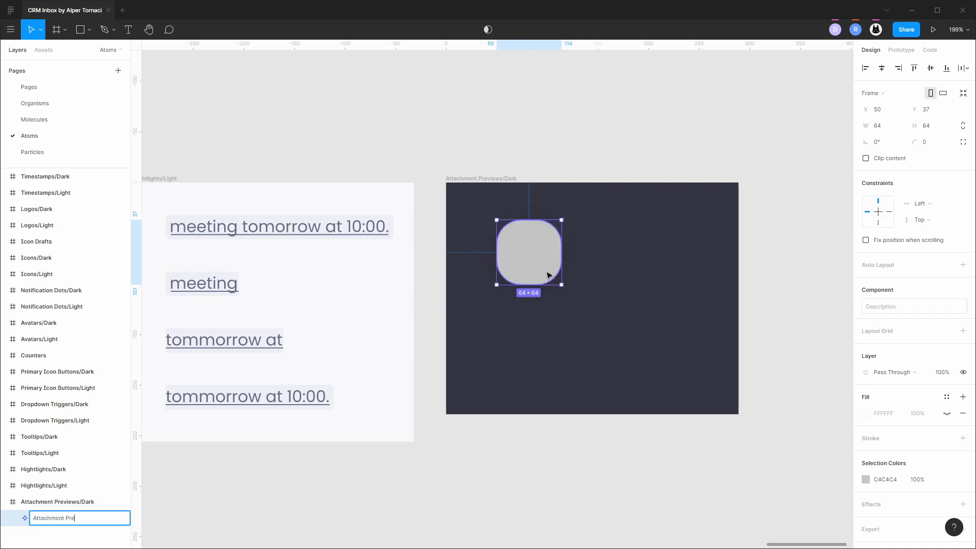
type("view/Dark")
key("Return")
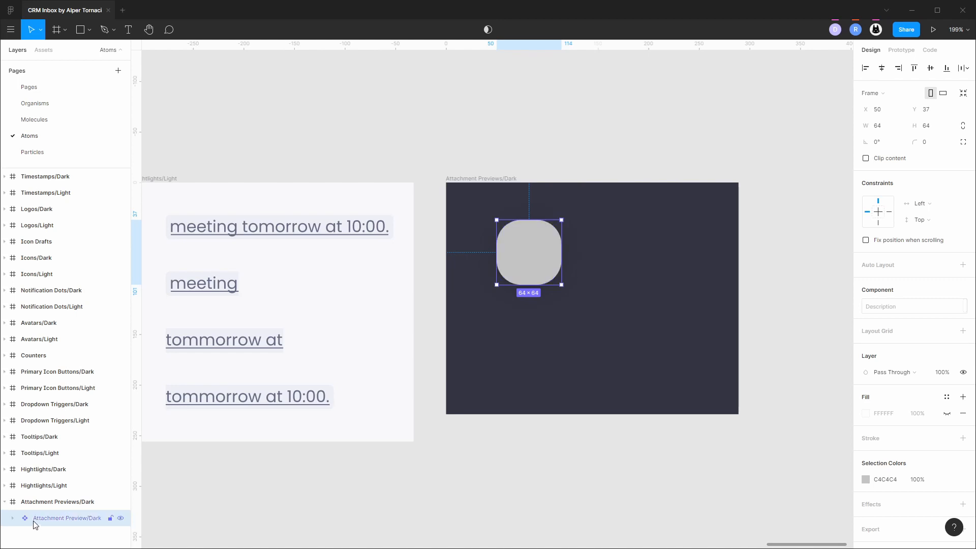
Rename the rectangle inside the component Attachment Preview/Image
left_click(13, 518)
left_click(63, 534)
key("ctrl+r")
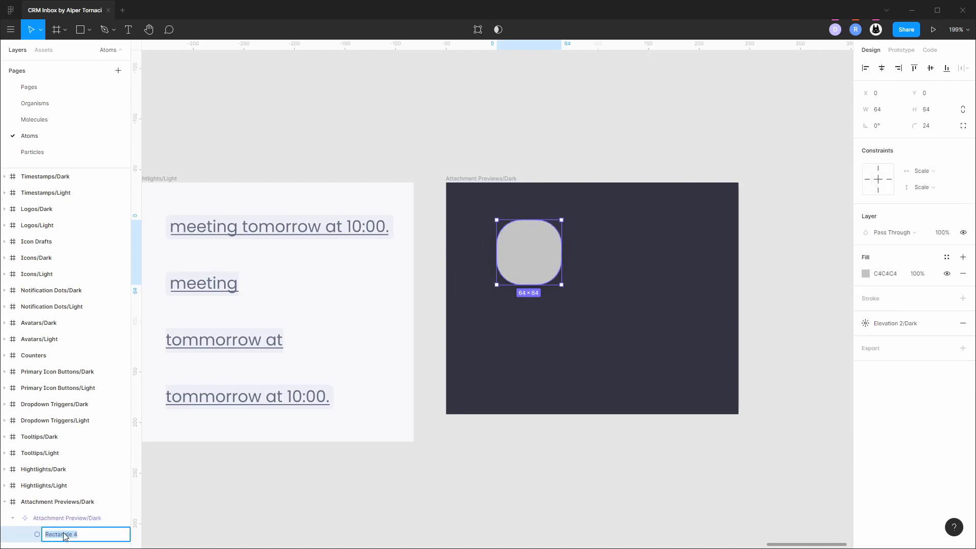
type("Attachment Preview/Dark")
key("Return")
left_click(211, 523)
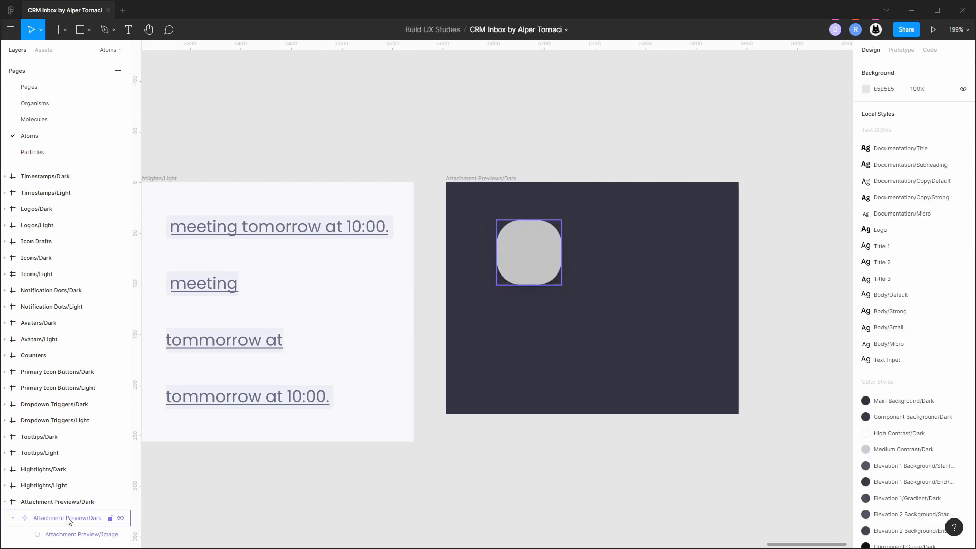
Position the component 32 px from the frame's top and left edges
left_click(538, 249)
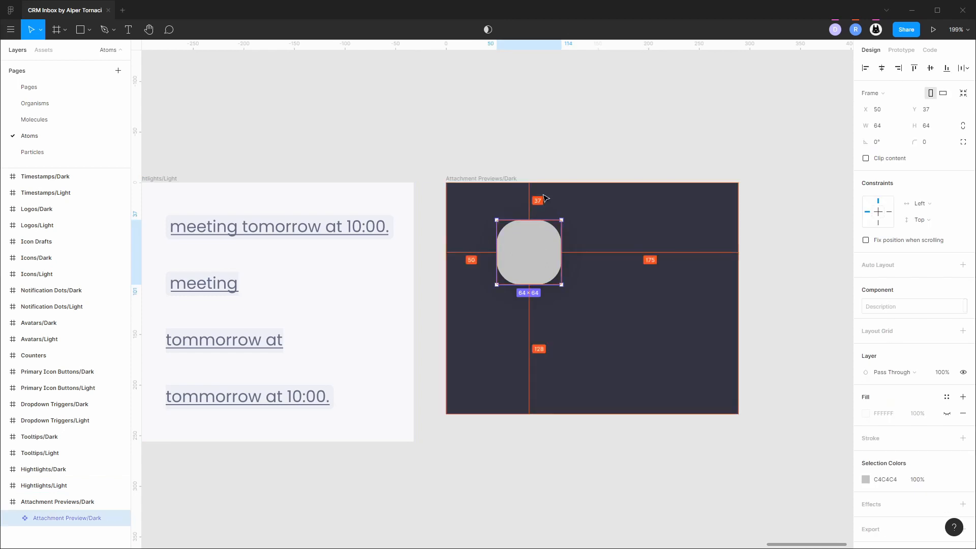
key("alt+shift+Left")
key("alt+shift+Left")
key("Left")
key("Left")
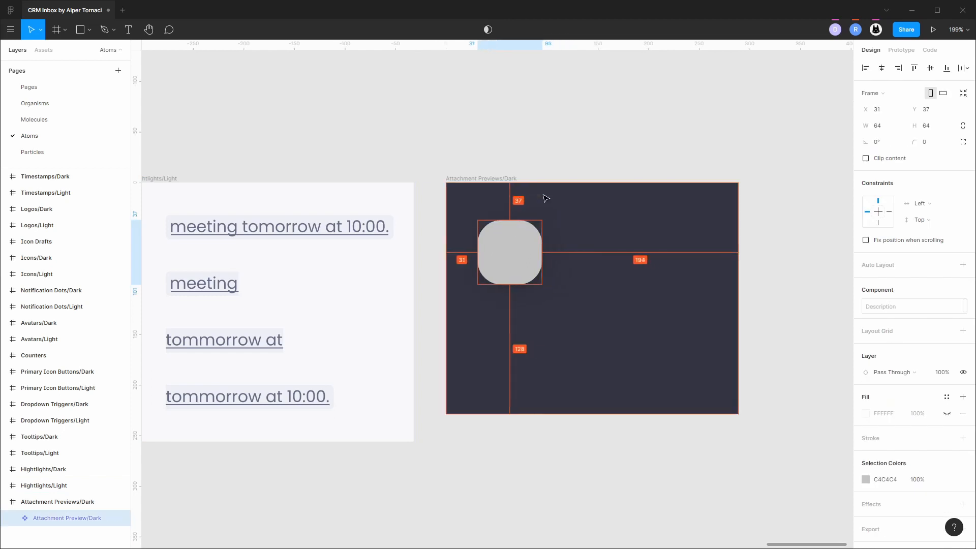
key("Up")
key("Up")
key("Up")
key("Up")
key("Up")
key("Up")
key("Up")
key("Up")
key("Down")
key("Down")
key("Down")
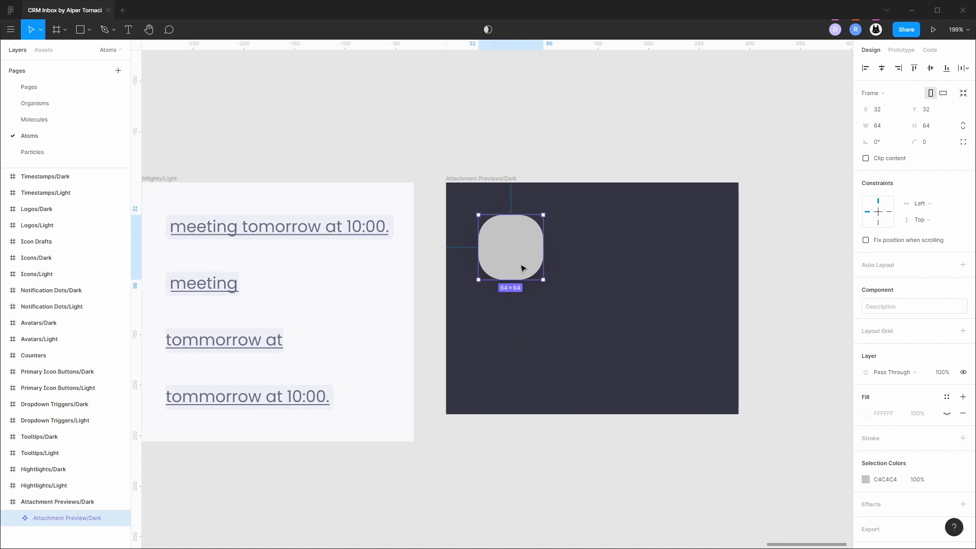
Duplicate the component as an instance to its right at X 128, Y 32
left_click_drag(525, 259, 619, 258)
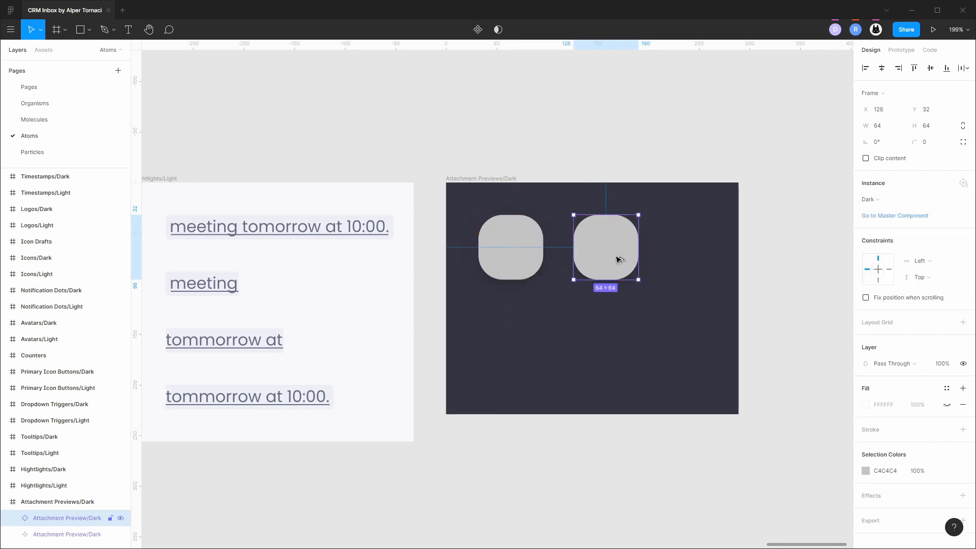
key("Right")
key("Right")
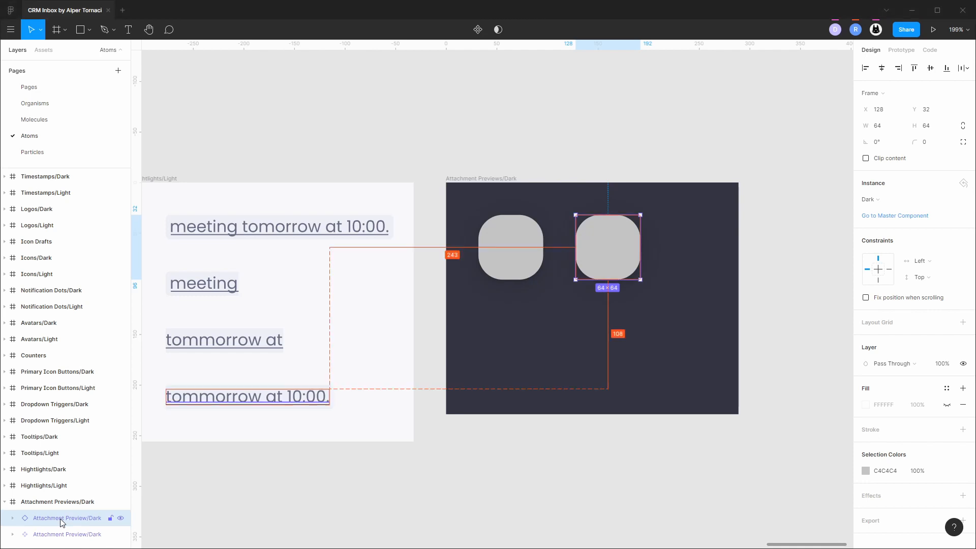
Detach the instance and rename its inner rectangle Attachment Preview/Background
key("ctrl+alt+b")
left_click_drag(61, 522, 60, 541)
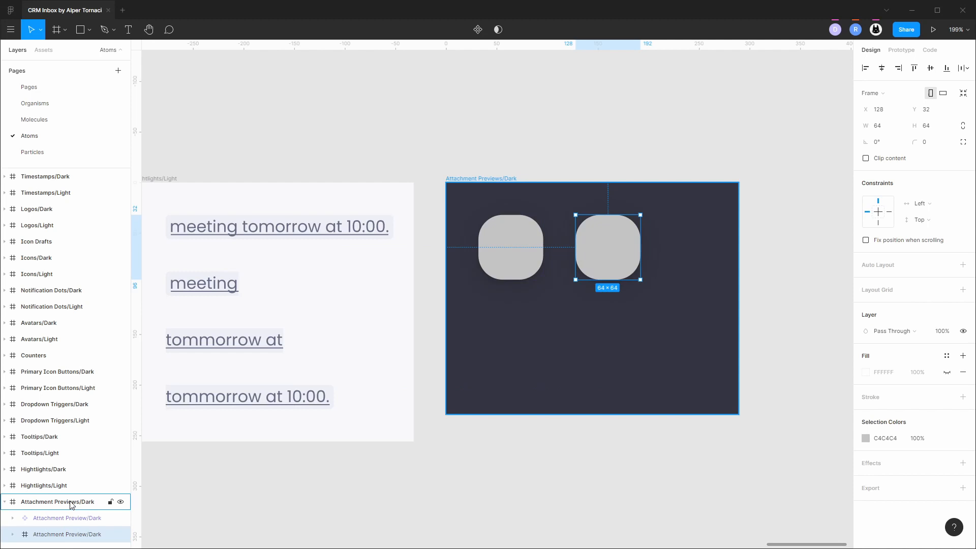
left_click(12, 534)
scroll(60, 521, "down", 1)
left_click(64, 543)
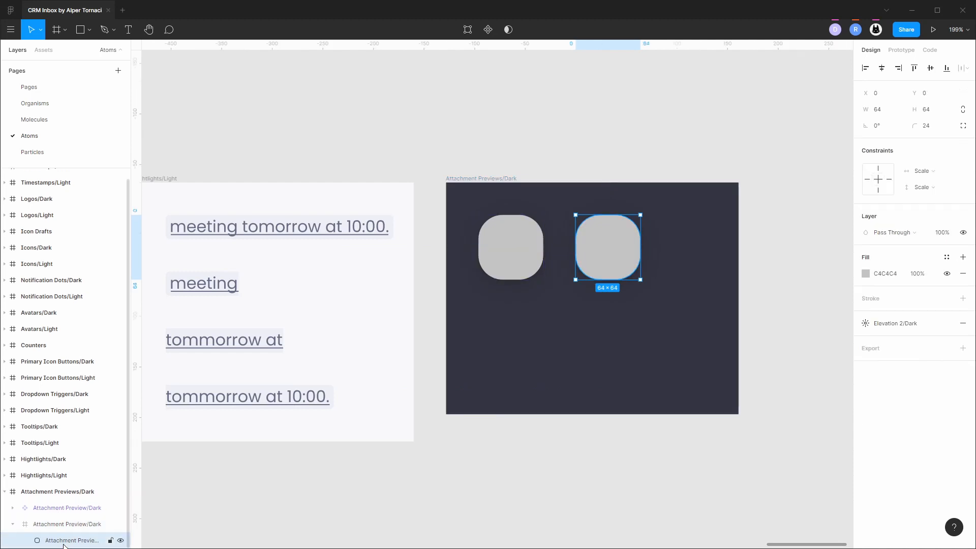
double_click(64, 543)
key("End")
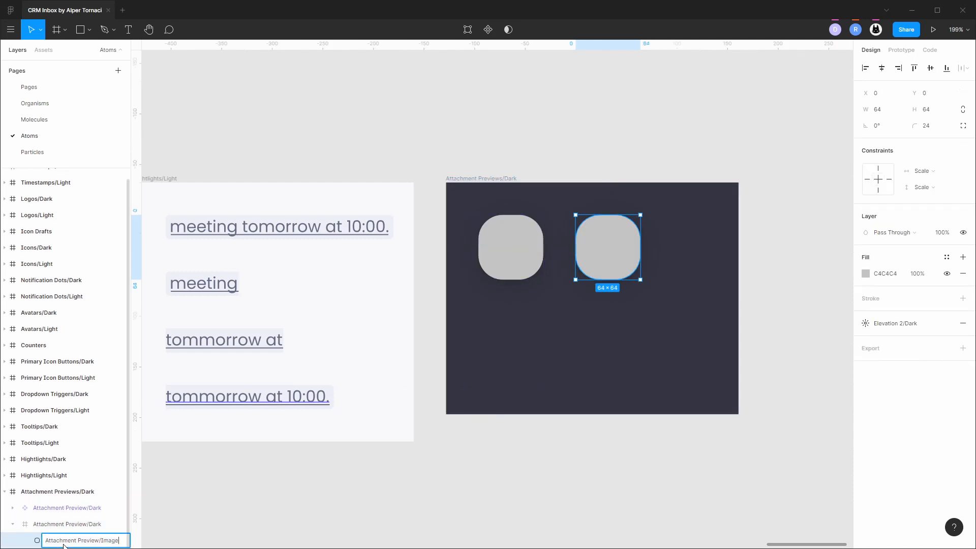
type("Background")
key("Return")
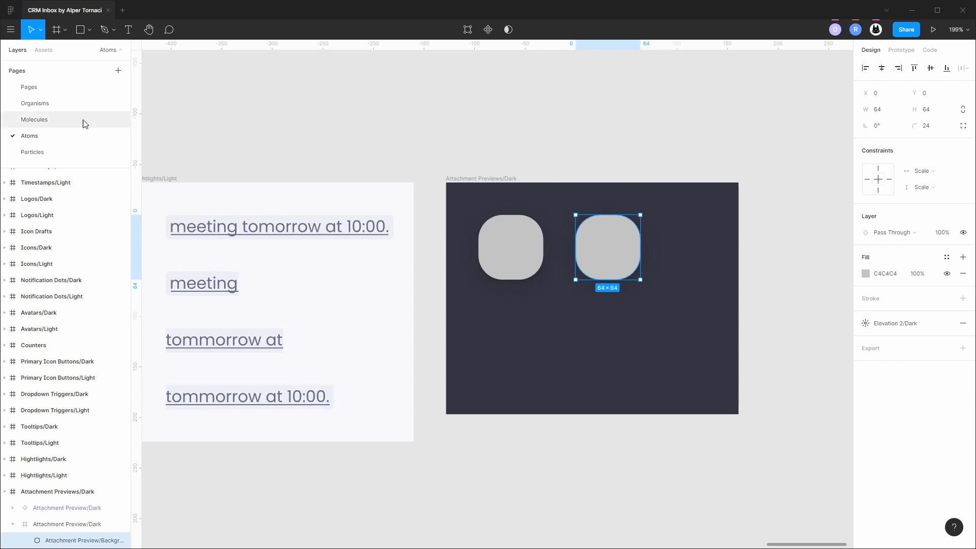
Copy the .PDF attachment preview group from the Pages page and paste it just above the Attachment Previews/Dark frame
left_click(74, 89)
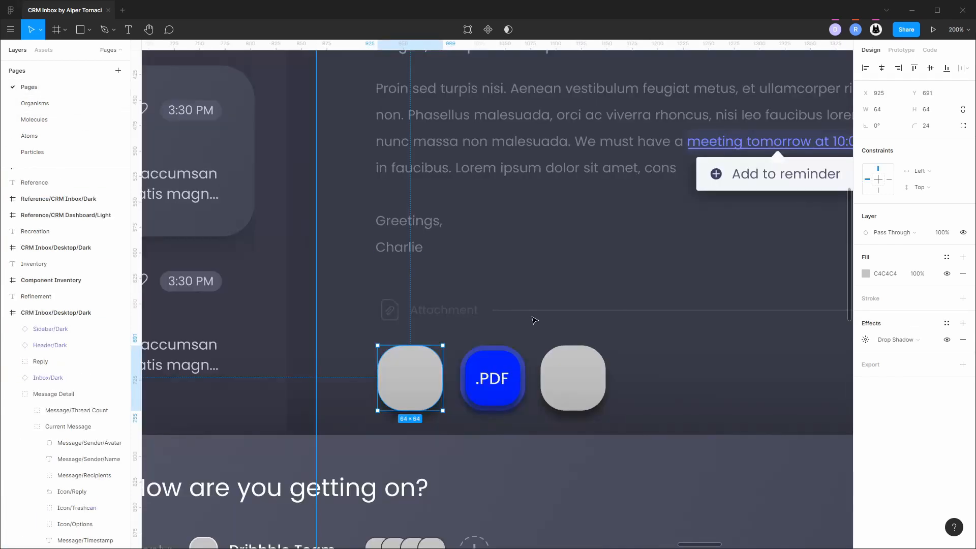
left_click(506, 394)
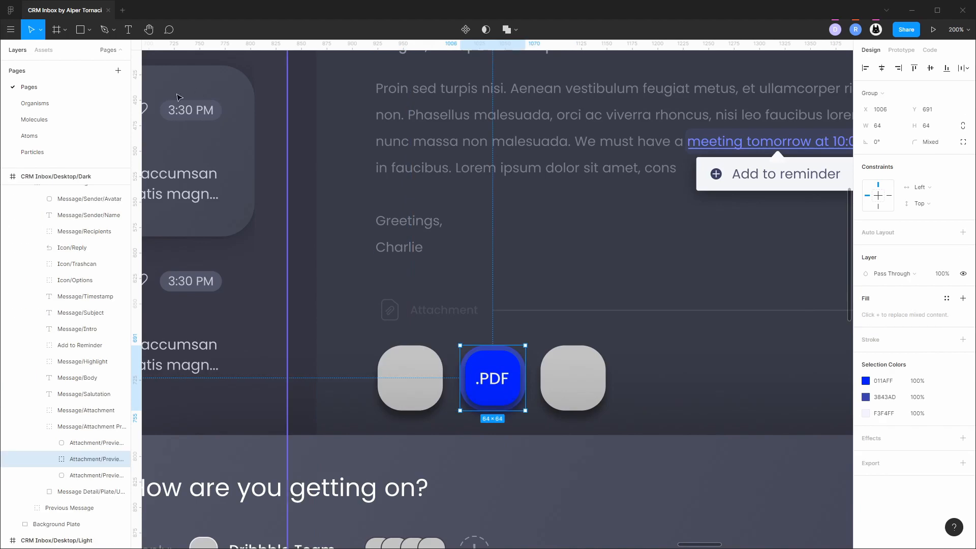
left_click(65, 138)
left_click(550, 133)
key("ctrl+v")
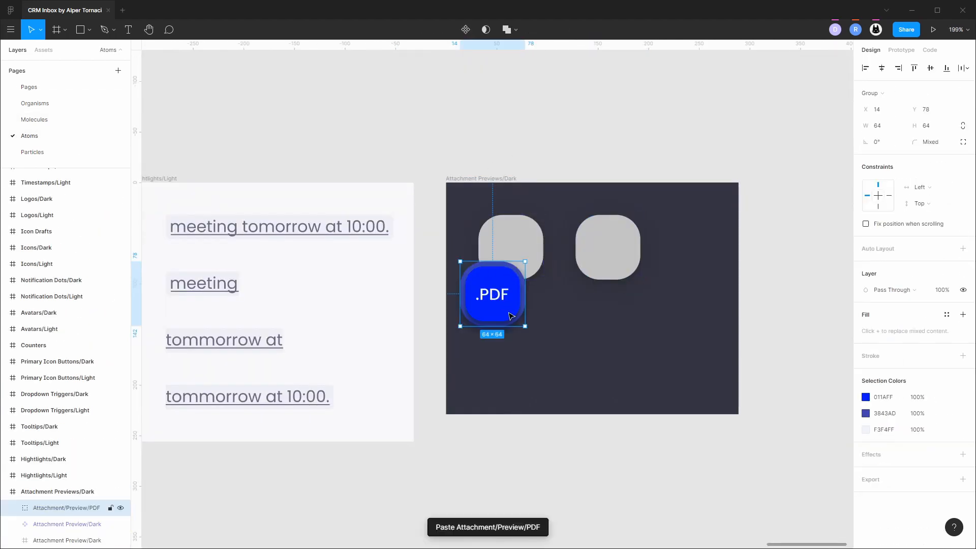
left_click_drag(510, 316, 624, 158)
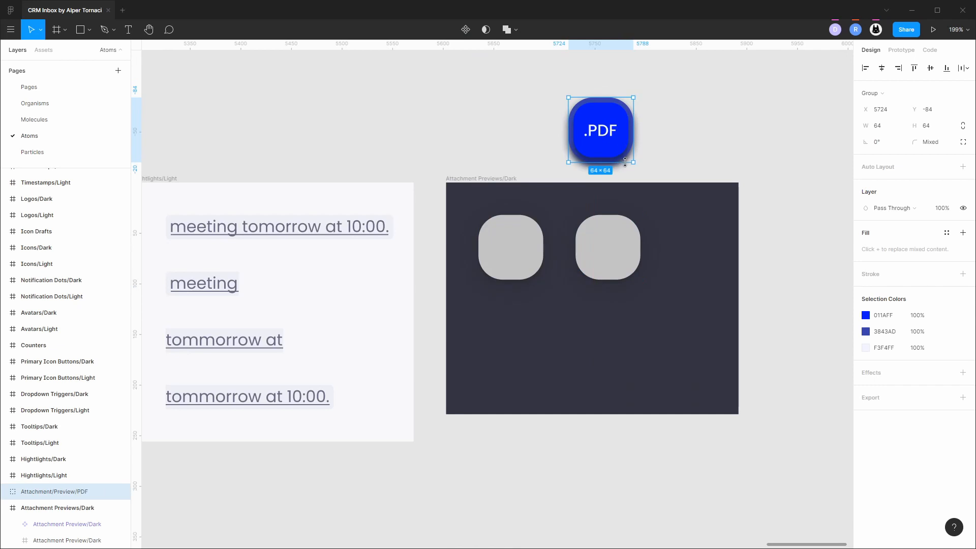
Zoom in to compare the pasted .PDF preview with the detached placeholder
left_click(617, 255)
scroll(616, 256, "up", 5)
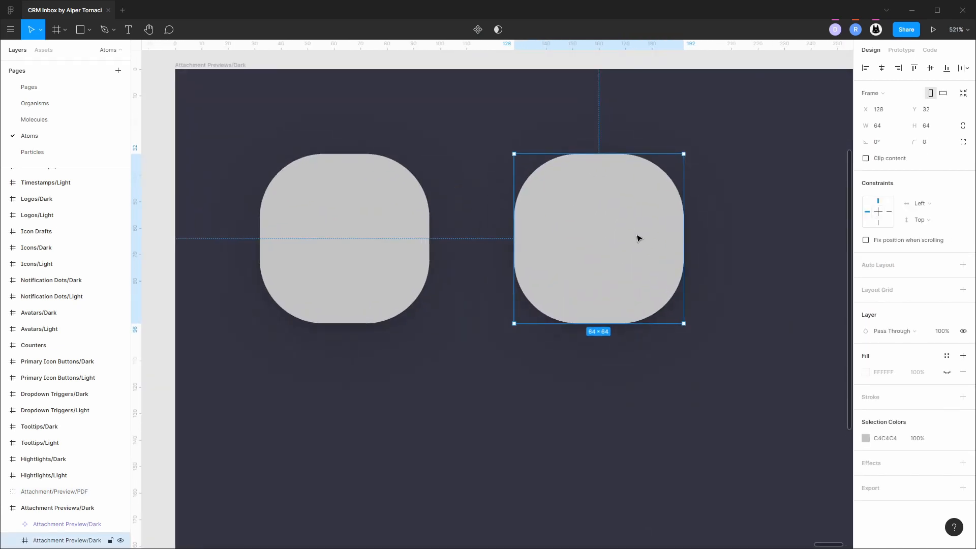
scroll(638, 238, "up", 5)
scroll(638, 238, "right", 3)
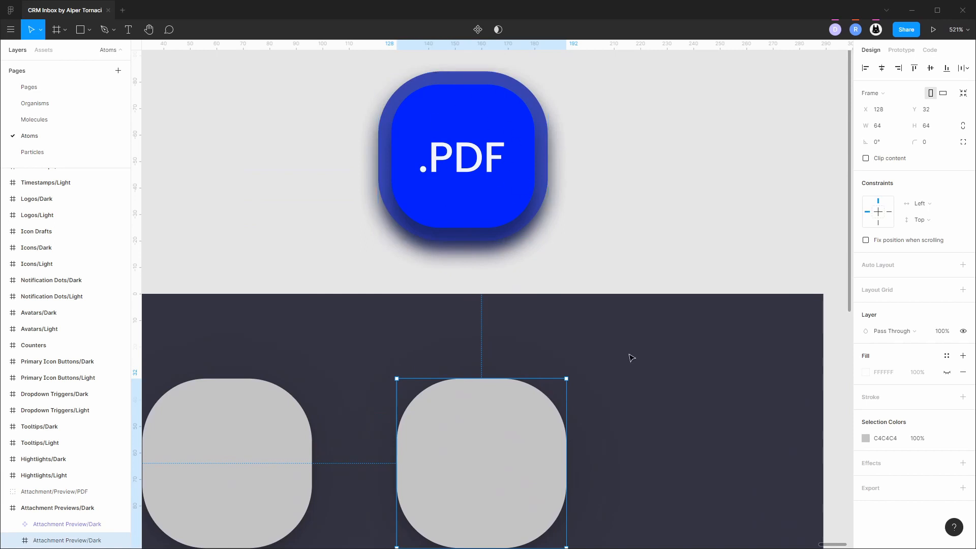
Duplicate the Attachment Preview/Background rectangle inside the dark preview frame
scroll(630, 358, "down", 3)
scroll(69, 509, "down", 1)
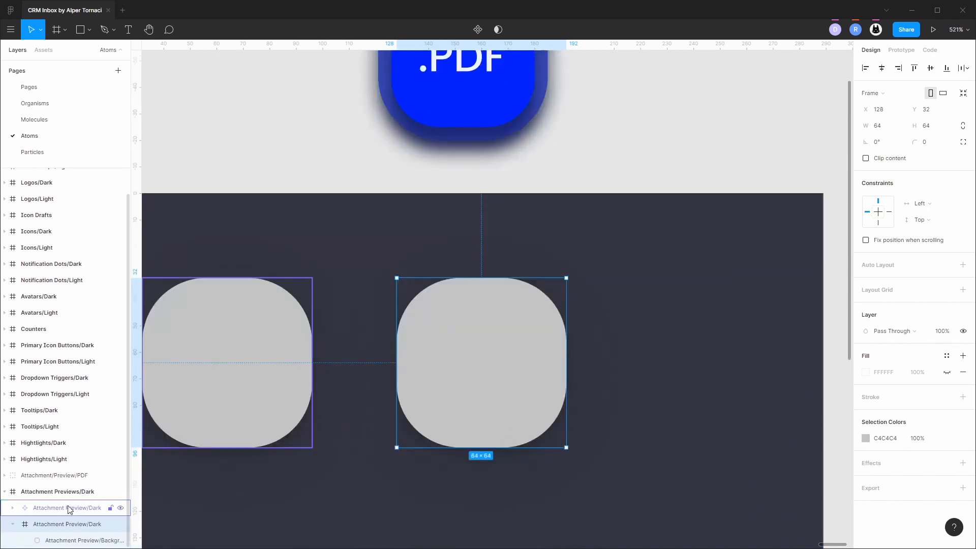
left_click(67, 540)
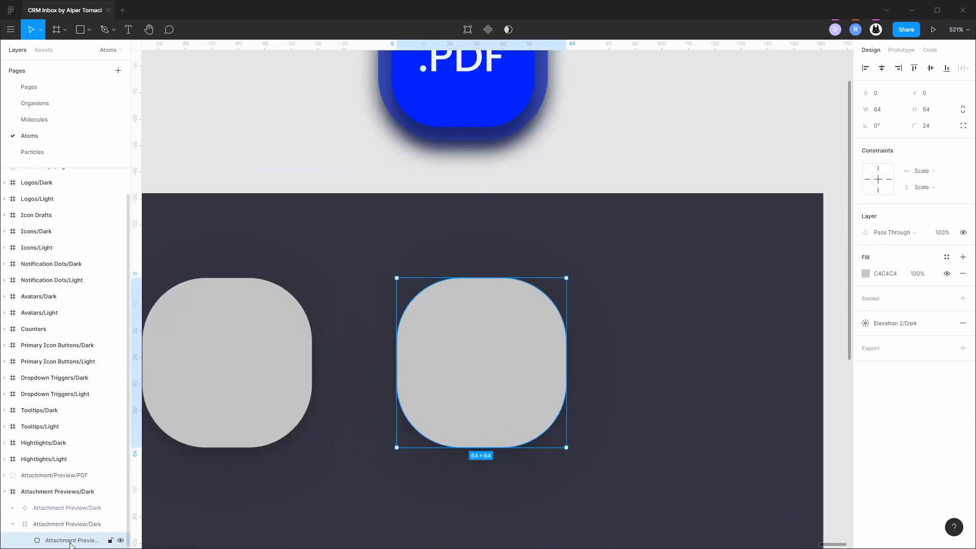
key("ctrl+d")
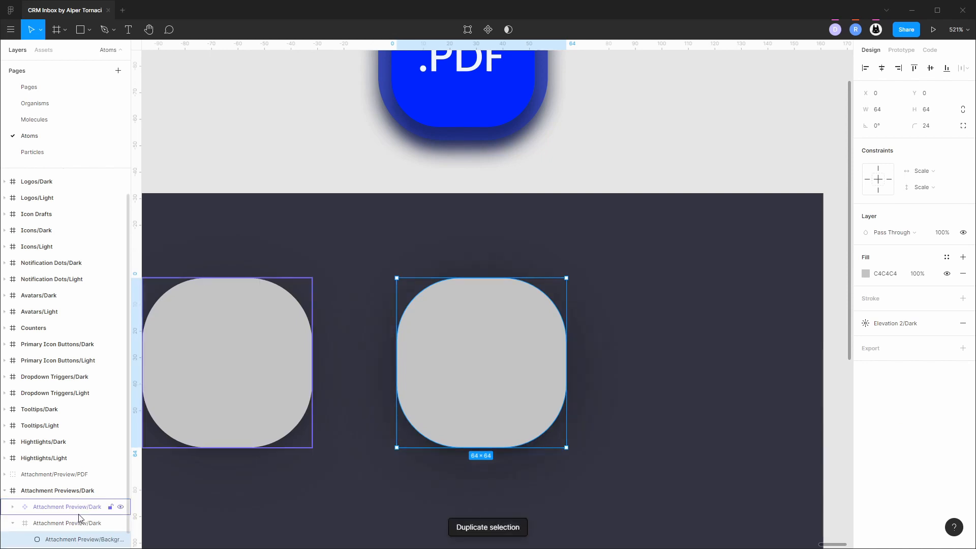
Resize the duplicate rectangle to 54 × 54 with corner radius 18 and center it in the frame
scroll(76, 518, "down", 1)
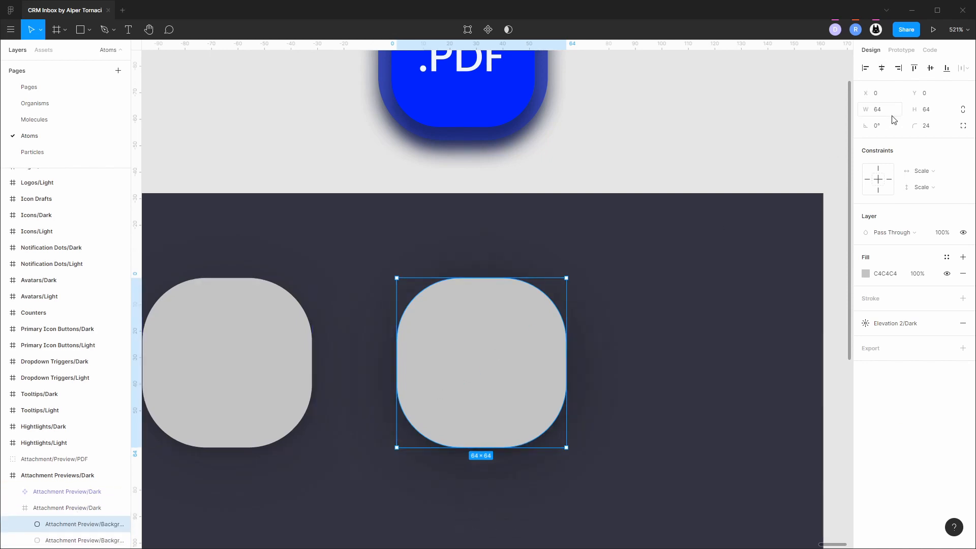
left_click(963, 109)
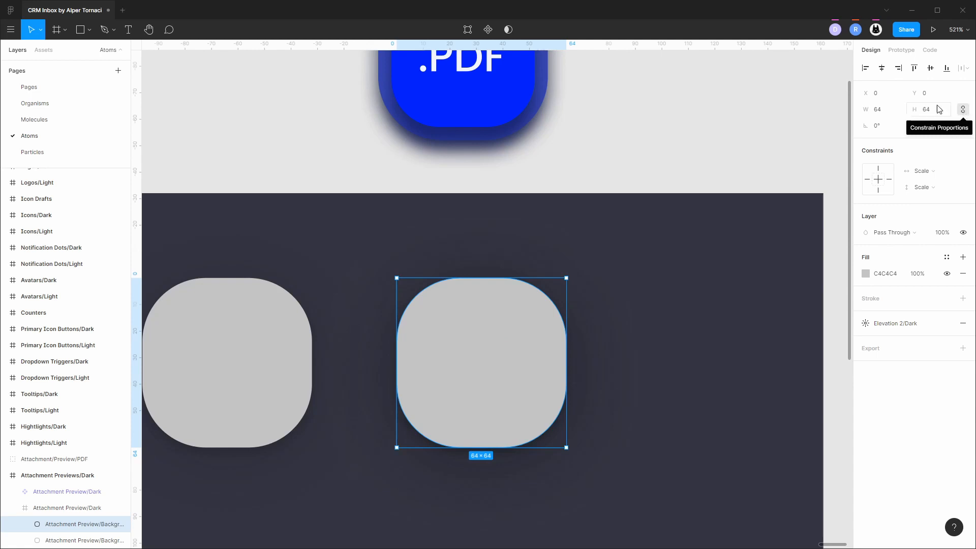
left_click(887, 110)
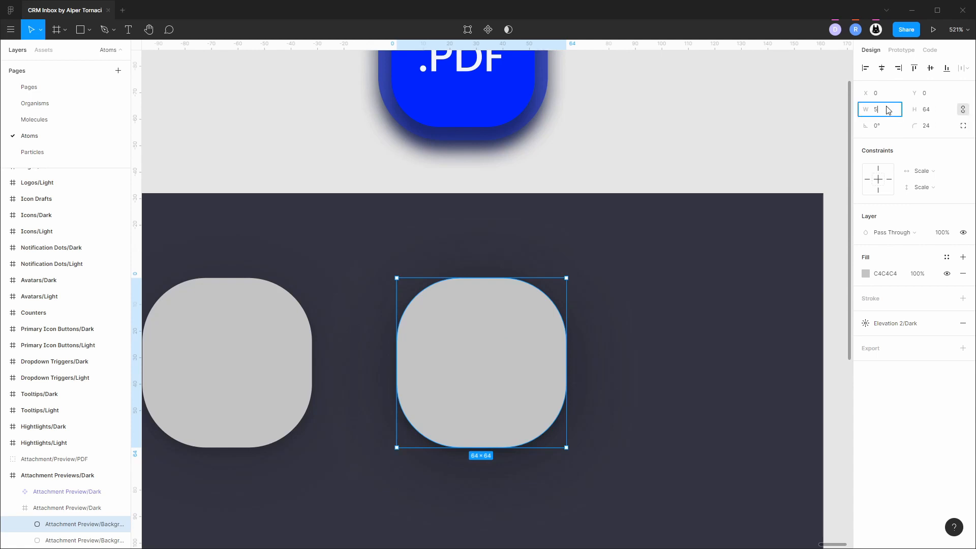
type("54")
key("Tab")
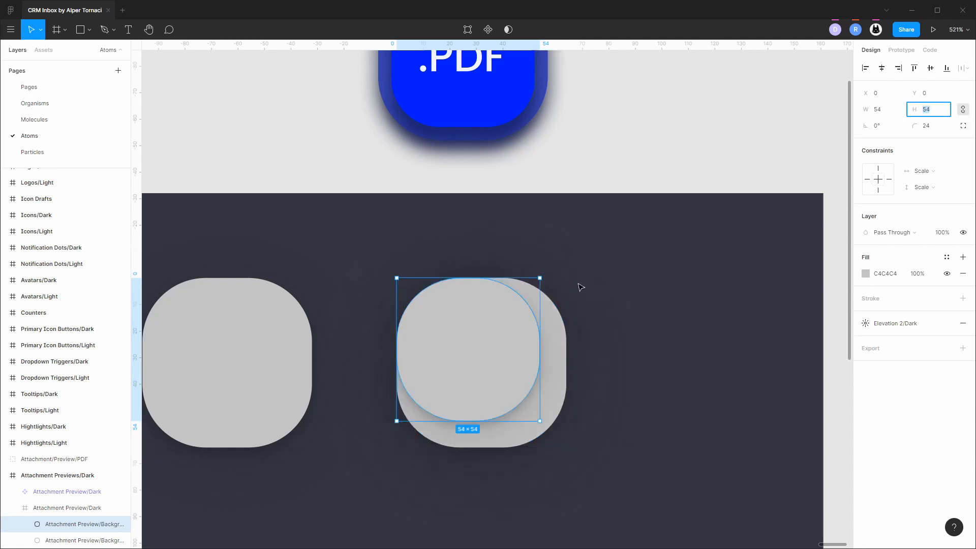
left_click(938, 130)
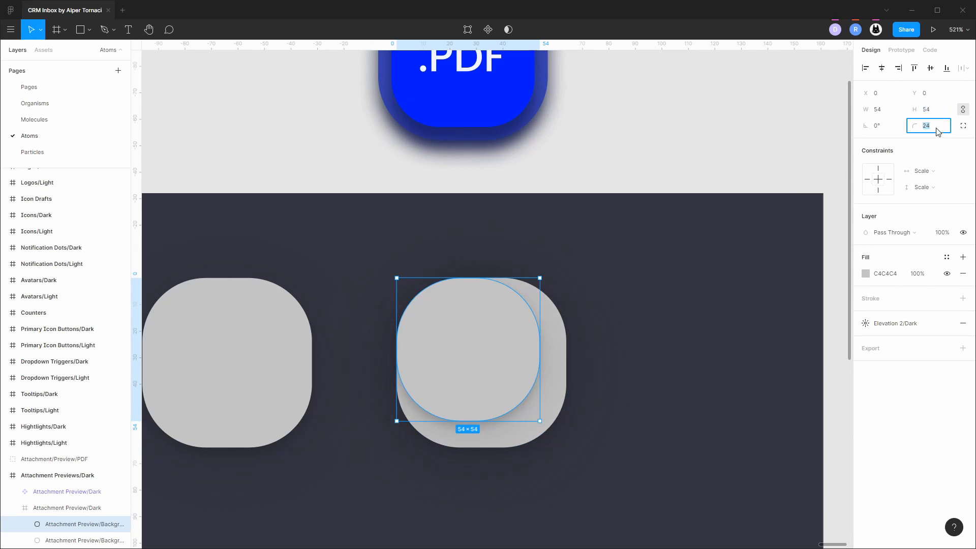
type("18")
key("Return")
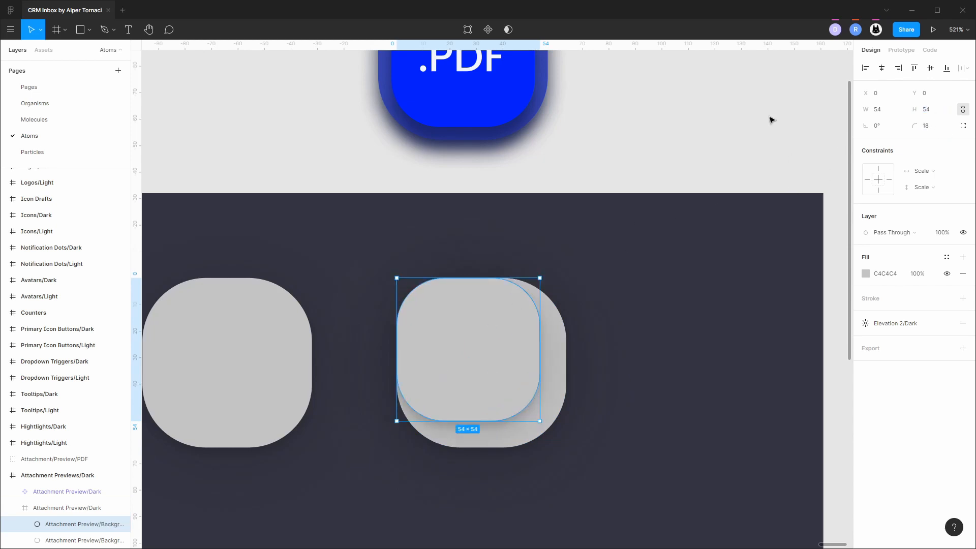
left_click(877, 68)
left_click(930, 68)
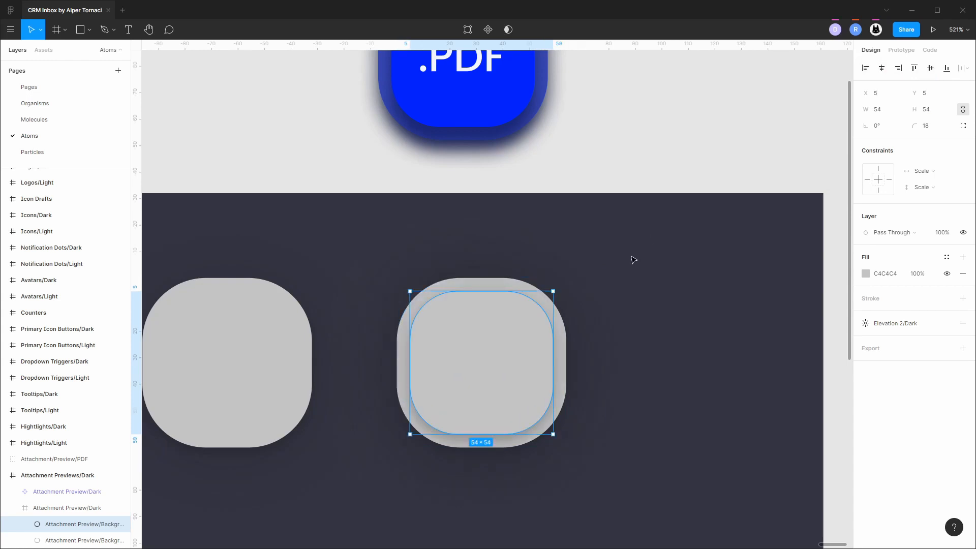
Apply the Accent/Default color style to the inner rectangle's fill
left_click(946, 257)
scroll(900, 315, "down", 6)
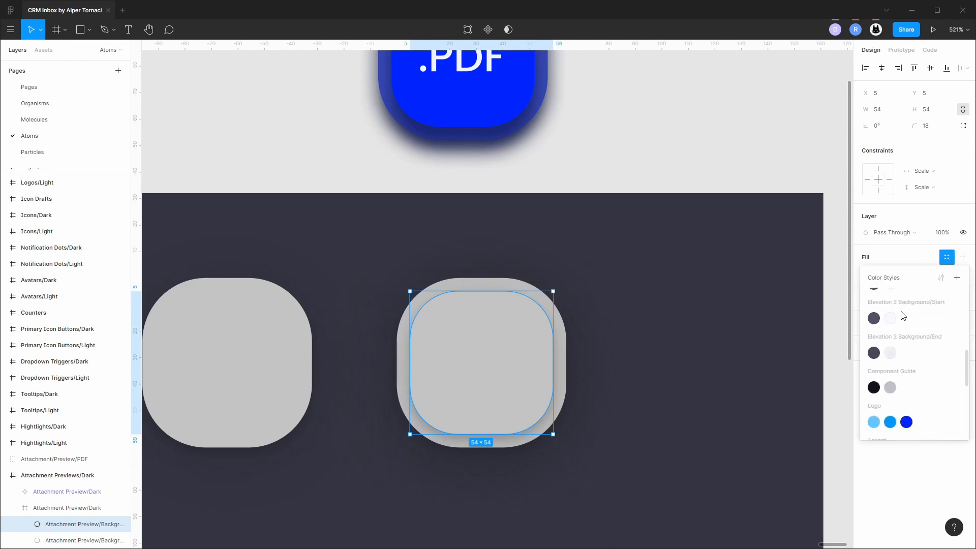
scroll(902, 315, "down", 2)
left_click(874, 350)
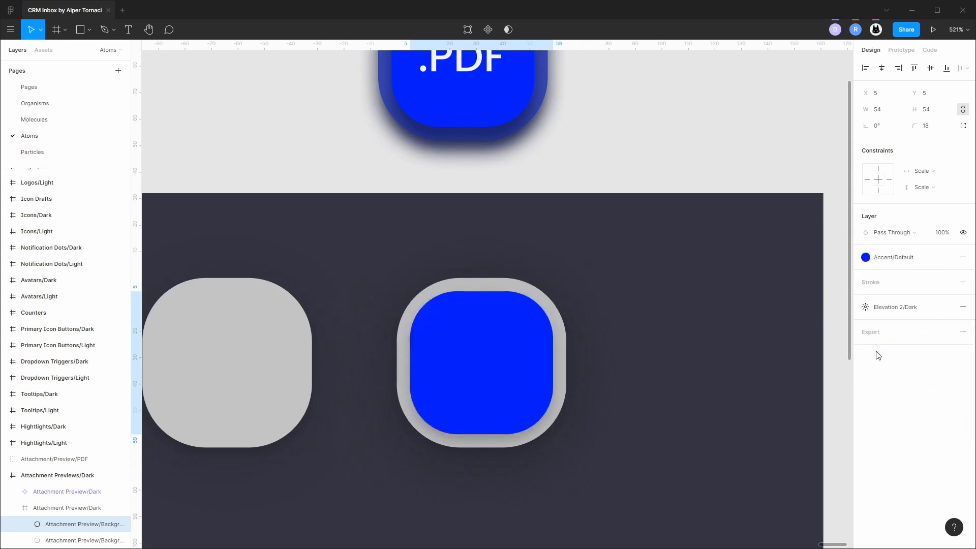
Fill the outer background rectangle with the Accent Background/End color style
left_click(91, 541)
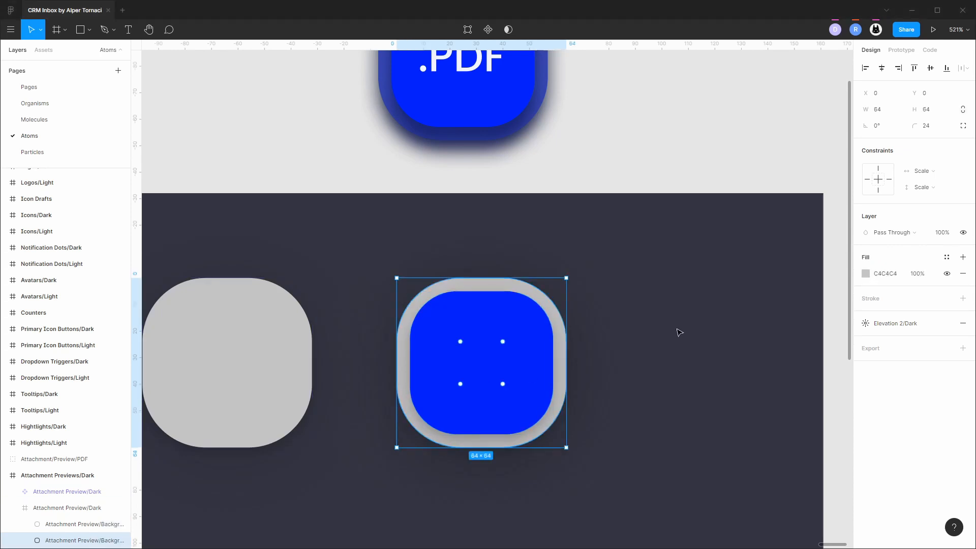
left_click(946, 257)
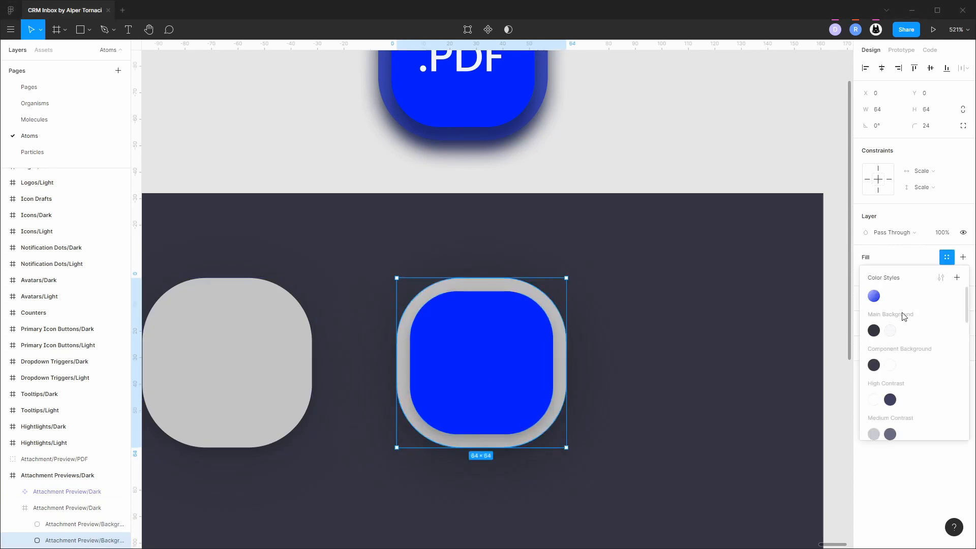
scroll(904, 343, "down", 3)
scroll(905, 343, "down", 5)
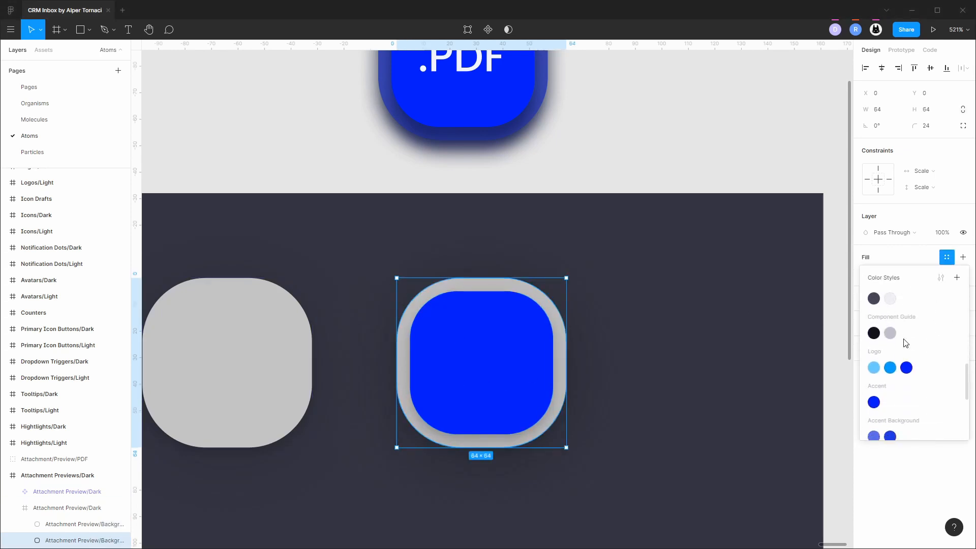
scroll(905, 343, "down", 1)
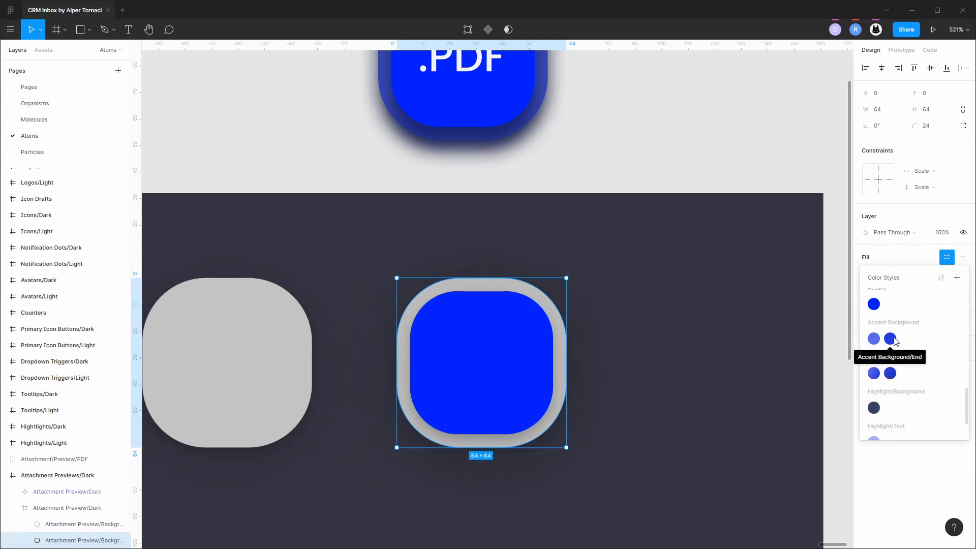
left_click(894, 341)
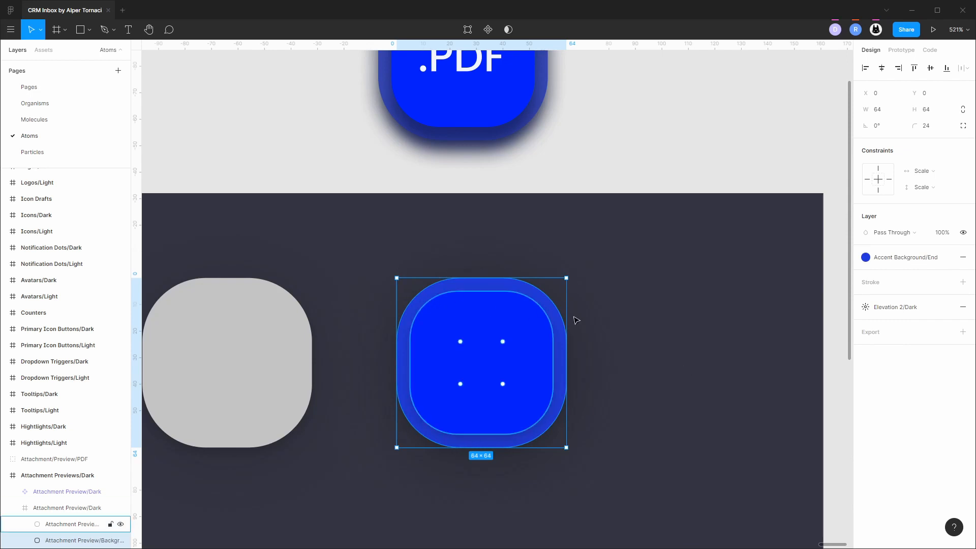
Add a text layer reading .PDF inside the preview frame
left_click(658, 319)
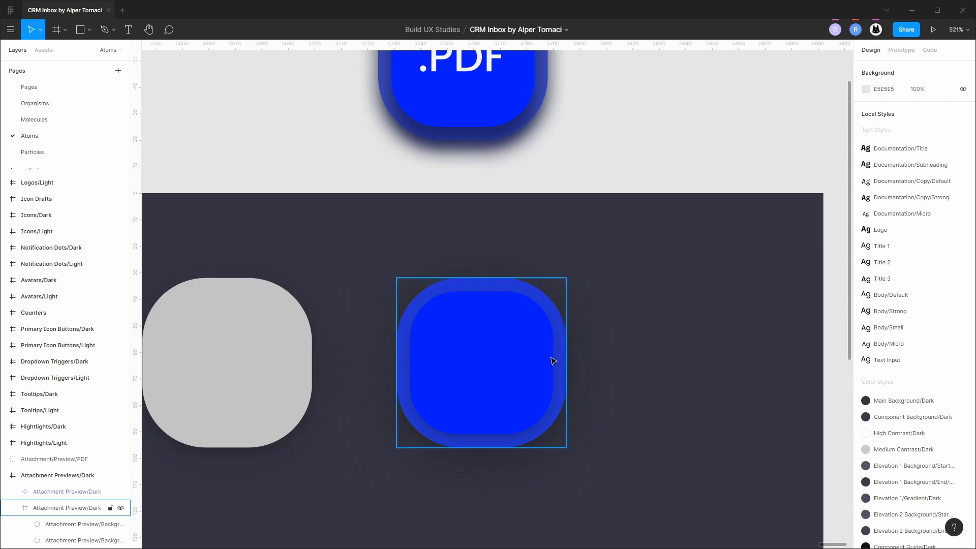
scroll(643, 306, "up", 1)
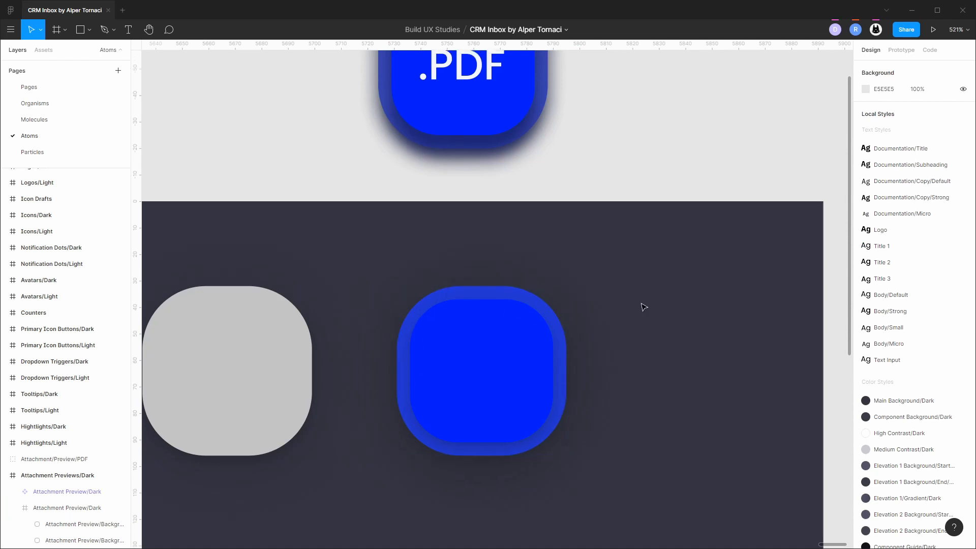
left_click(496, 367)
key("t")
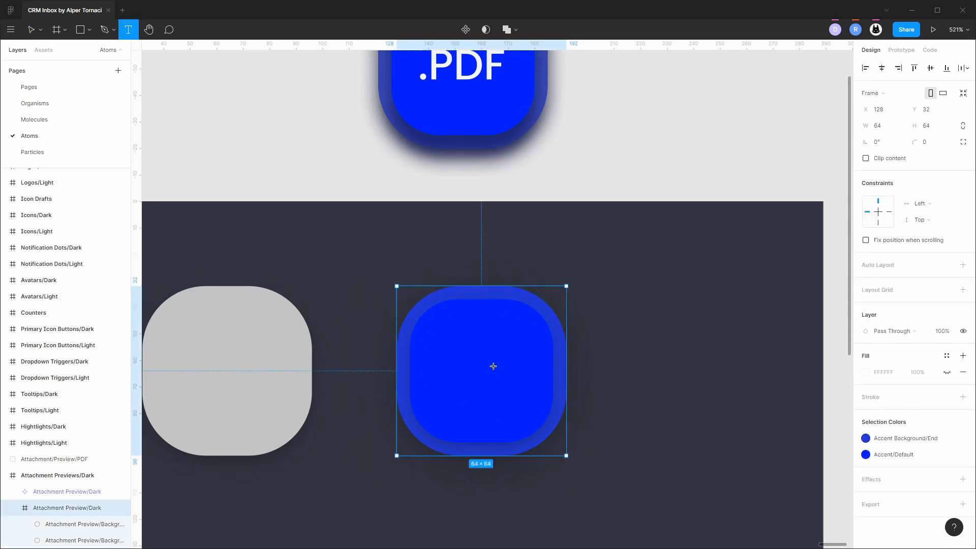
left_click(448, 340)
type(".PDF")
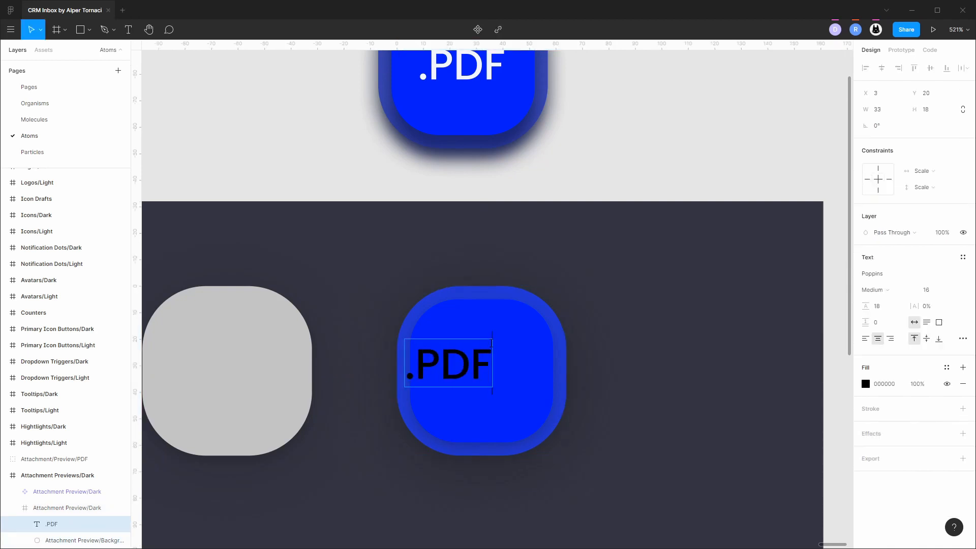
Set the .PDF text color to the High Contrast/Dark style
key("ctrl+a")
left_click(947, 368)
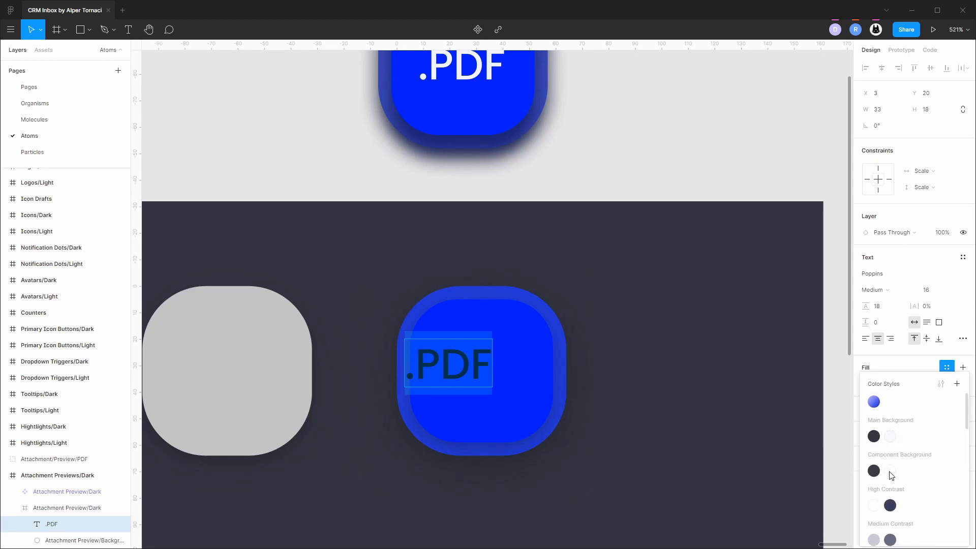
scroll(891, 475, "down", 2)
left_click(875, 457)
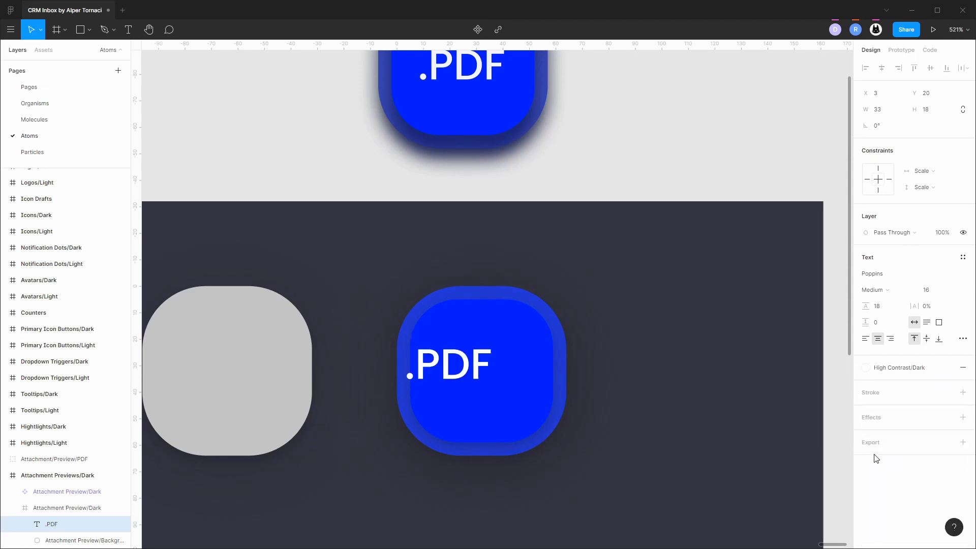
Apply the Body/Strong text style to the .PDF text
left_click(961, 257)
scroll(925, 312, "down", 3)
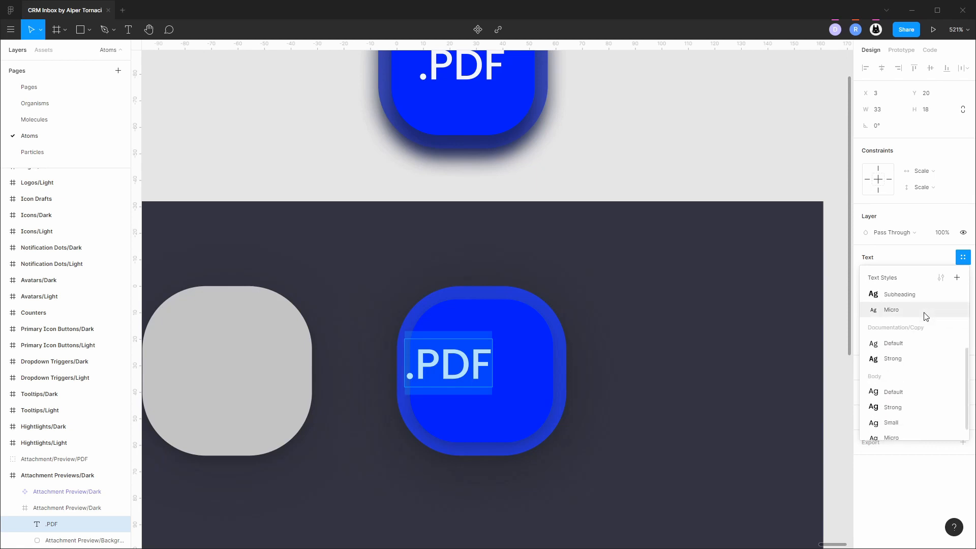
left_click(891, 399)
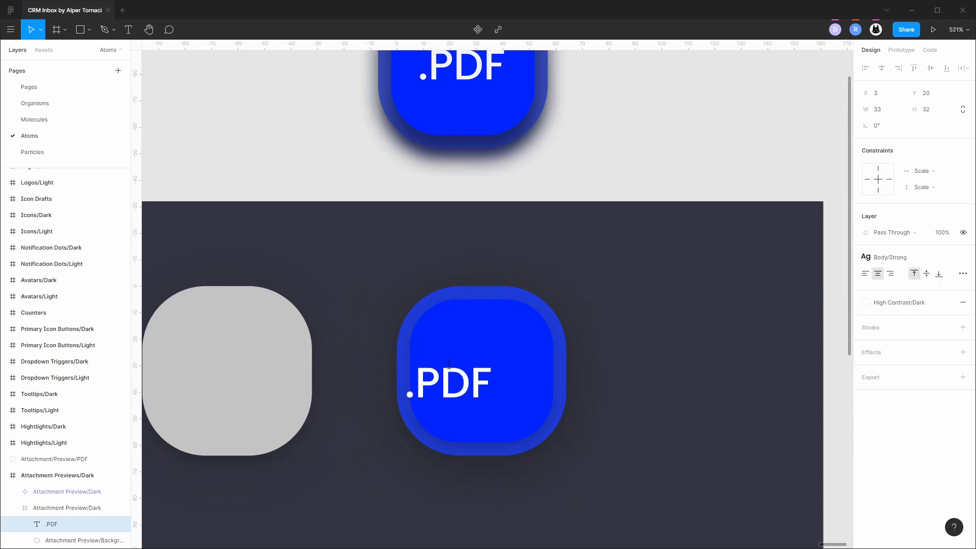
key("ctrl+a")
key("Escape")
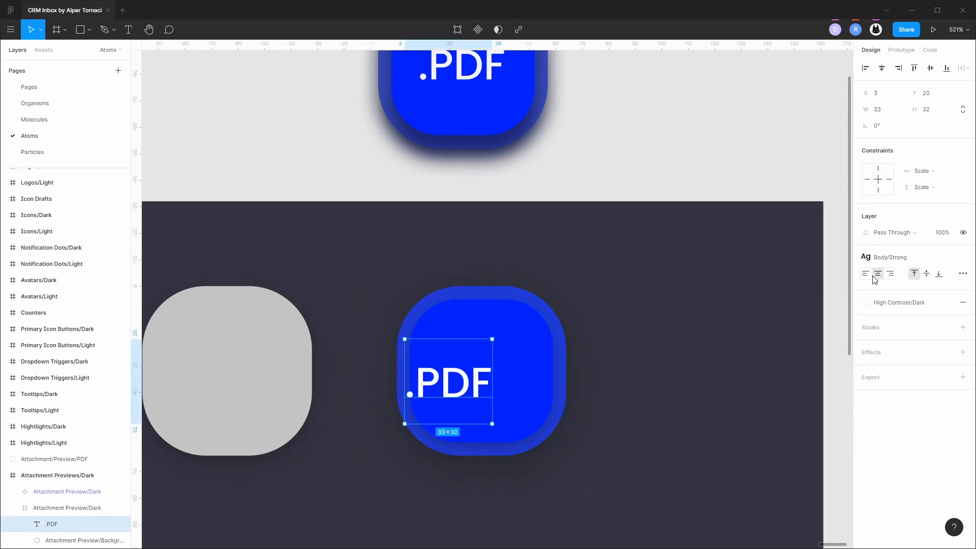
Set the text to vertically centered alignment and center it horizontally and vertically in the frame
left_click(926, 274)
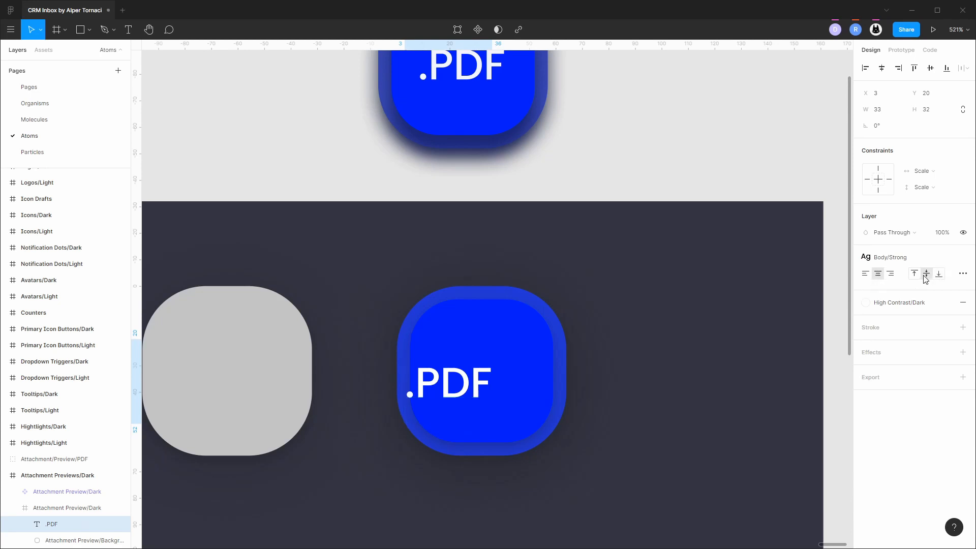
left_click(881, 67)
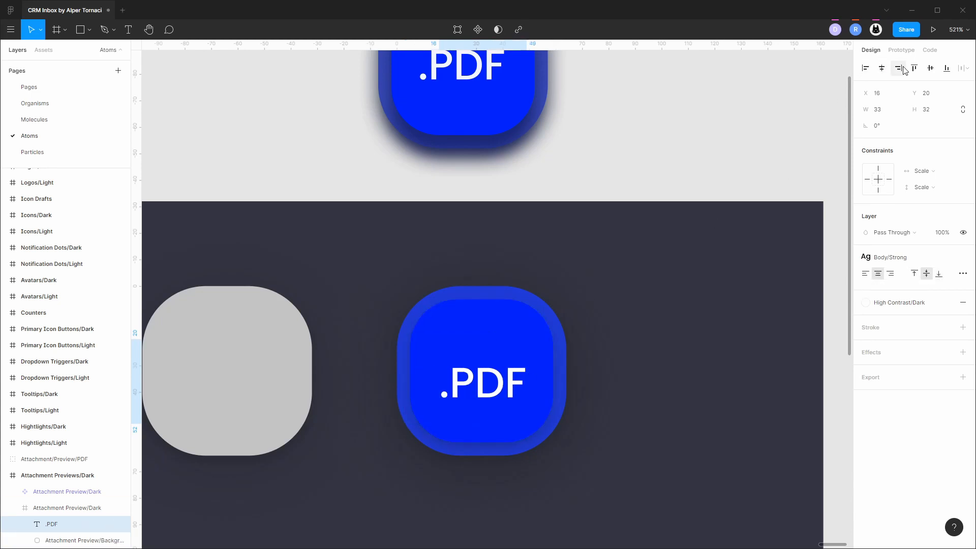
left_click(930, 68)
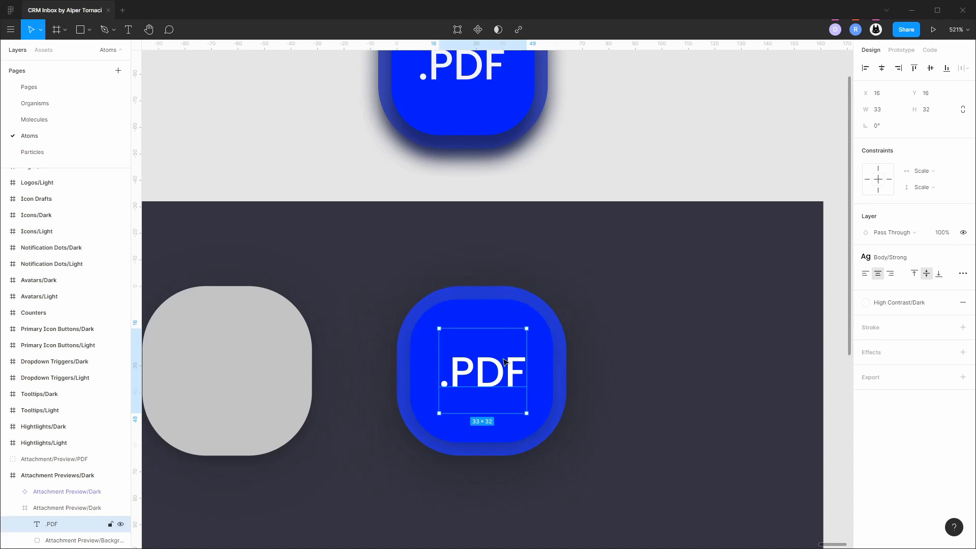
Rename the text layer Attachment Preview/Text
scroll(87, 495, "down", 1)
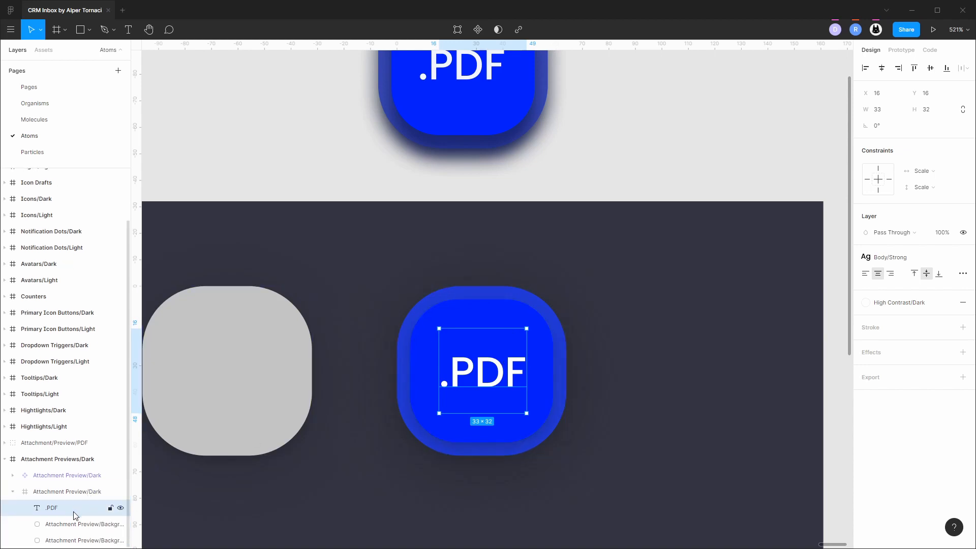
double_click(52, 507)
type("Attachment Preview/")
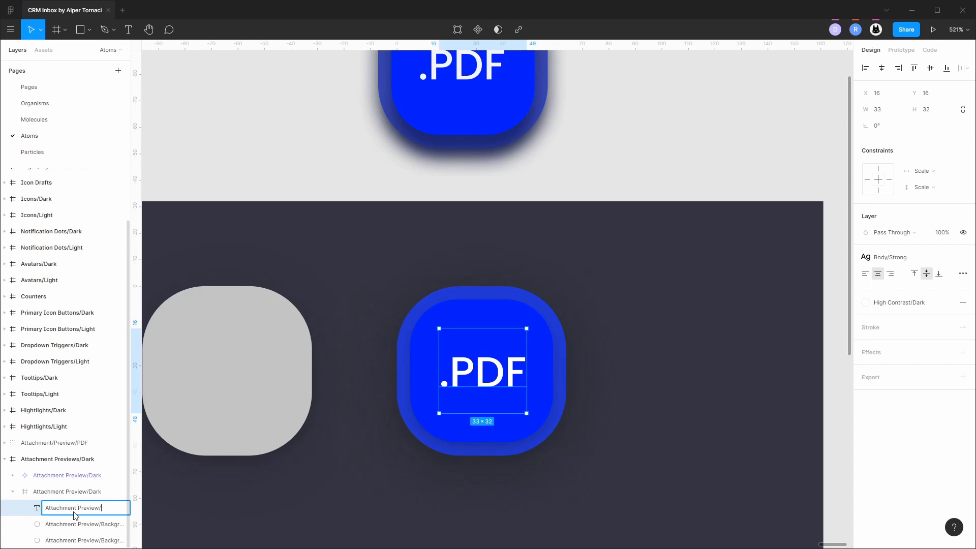
type("Text")
key("Return")
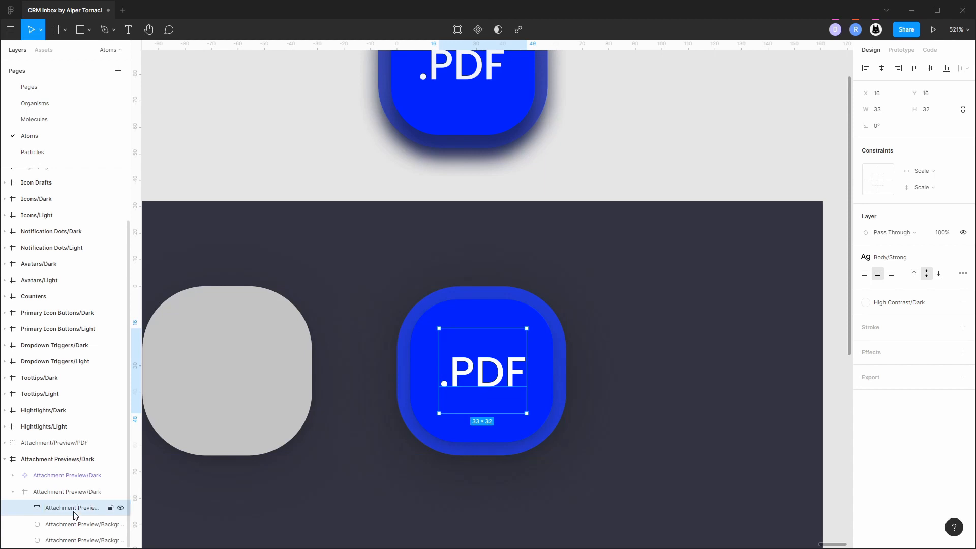
Rename the inner rectangle layer Attachment Preview/Tile
left_click(73, 523)
double_click(73, 524)
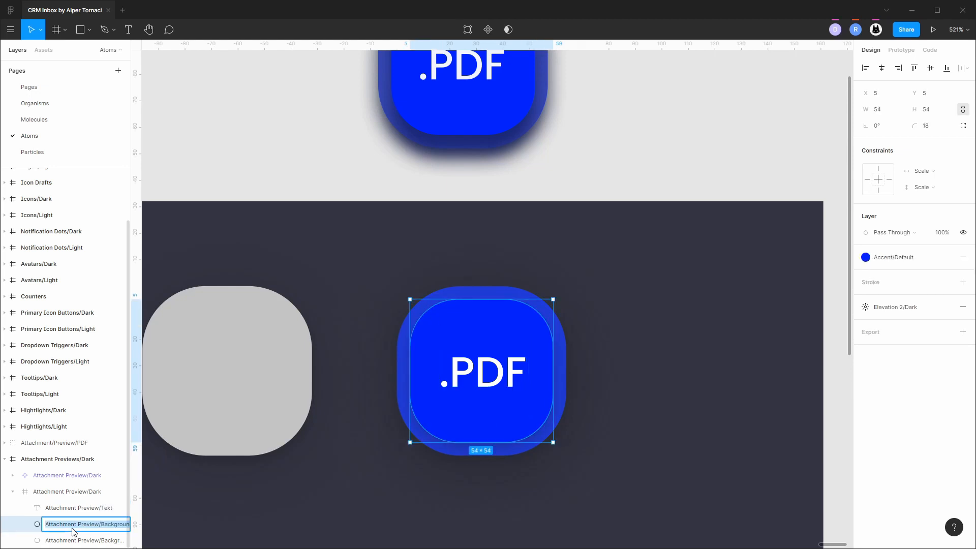
key("End")
key("BackSpace")
key("BackSpace")
key("BackSpace")
key("BackSpace")
key("BackSpace")
key("BackSpace")
type("Ti")
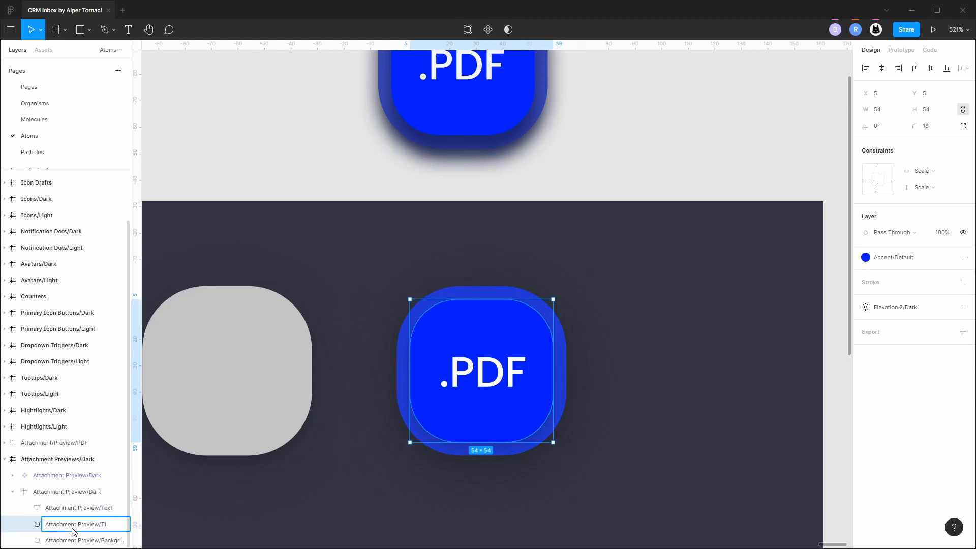
type("le")
key("Return")
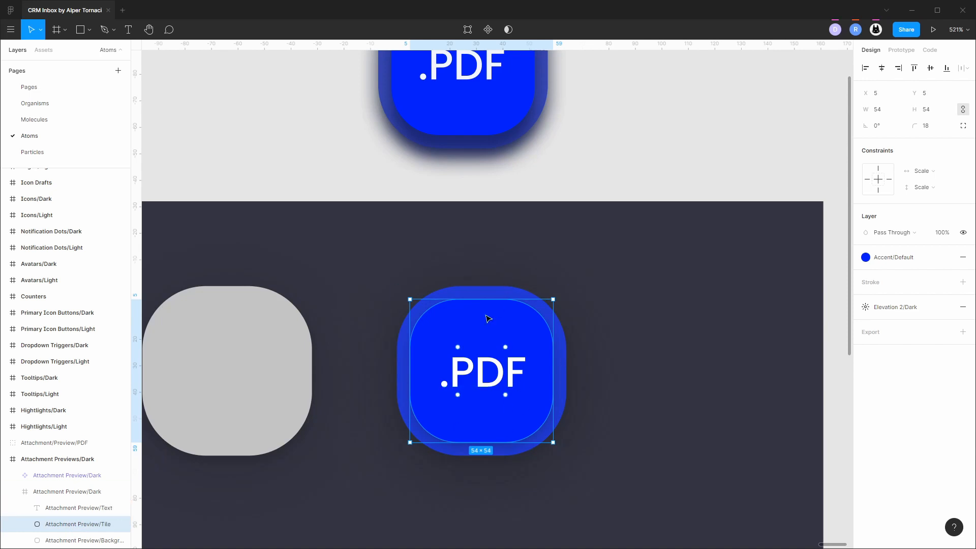
Rename the .PDF preview frame Attachment Preview/Document/Dark
left_click(76, 492)
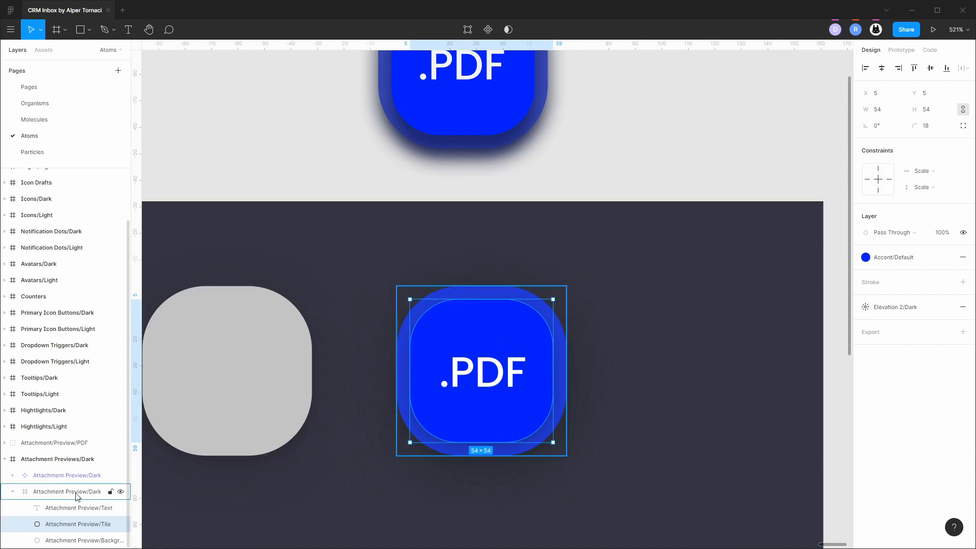
double_click(77, 492)
key("End")
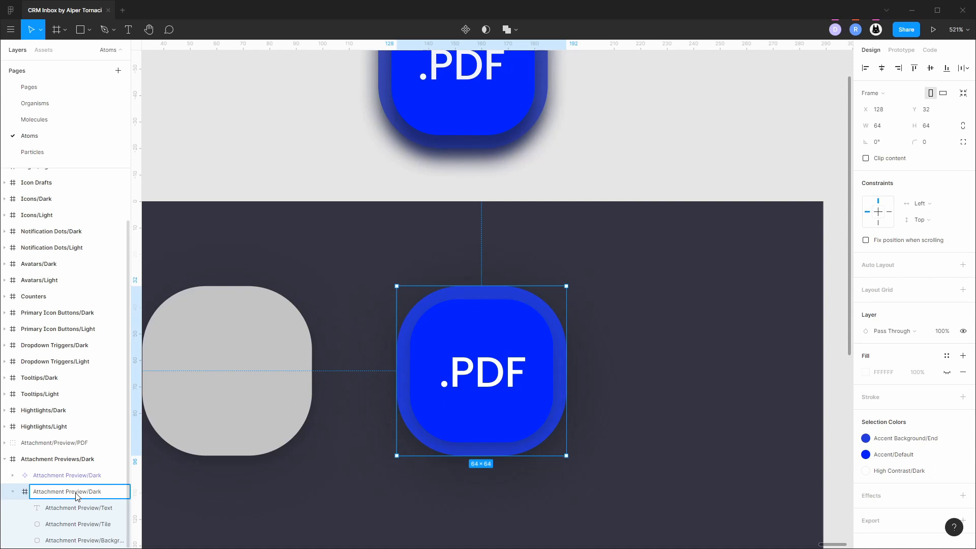
type("Document/")
key("Return")
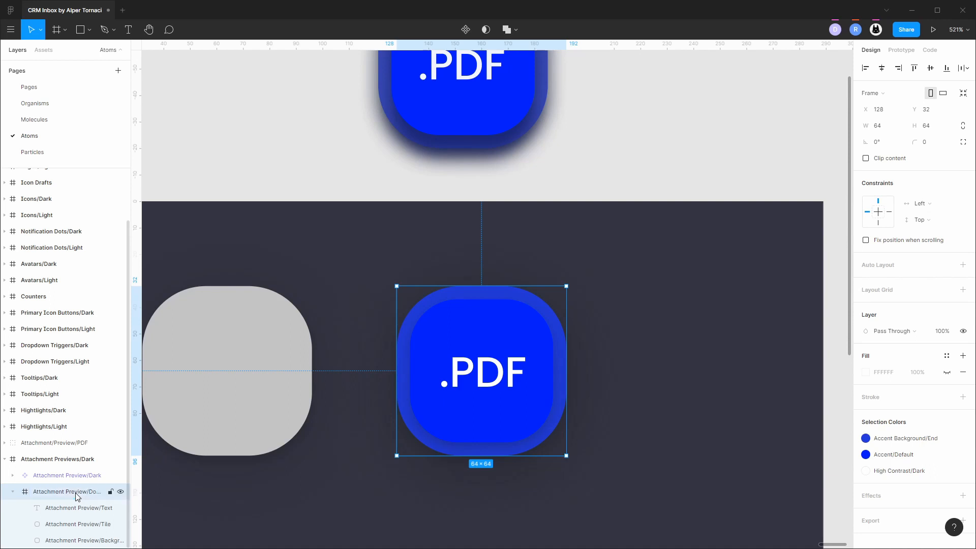
Rename the grey placeholder component Attachment Preview/Image/Dark
left_click(79, 476)
double_click(81, 478)
left_click(80, 477)
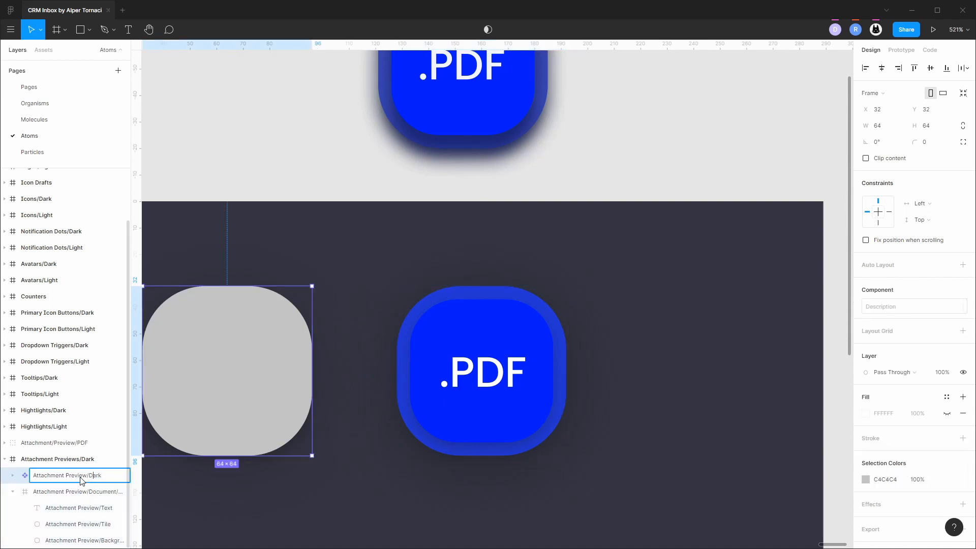
type("Image/")
key("Return")
Turn the Attachment Preview/Document/Dark frame into a component
left_click(72, 490)
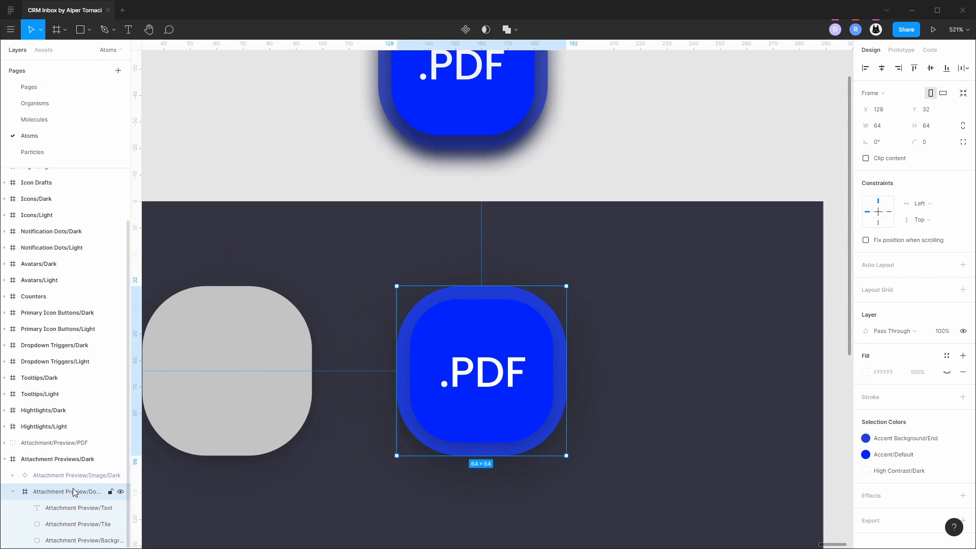
key("ctrl+alt+k")
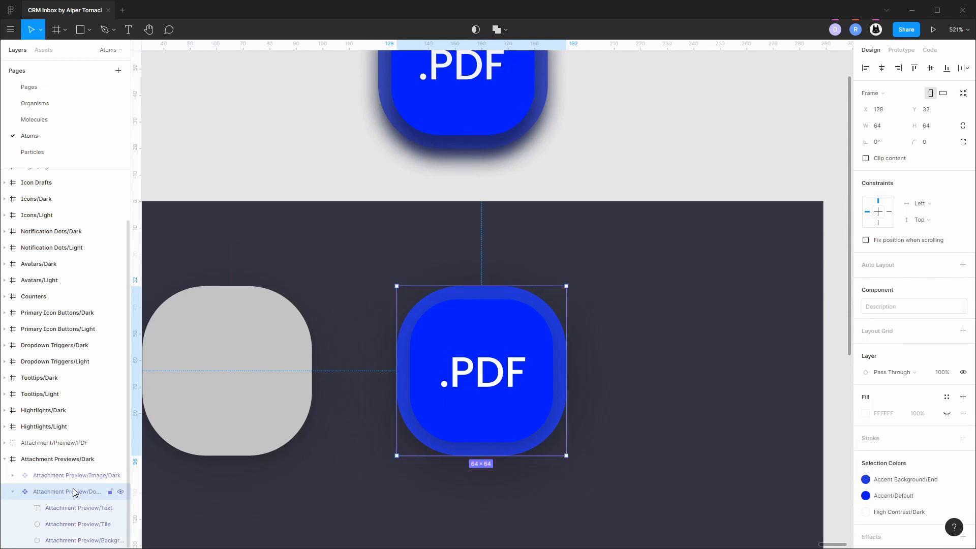
left_click(13, 493)
Delete the original .PDF preview above the Attachment Previews/Dark frame
scroll(387, 398, "down", 3)
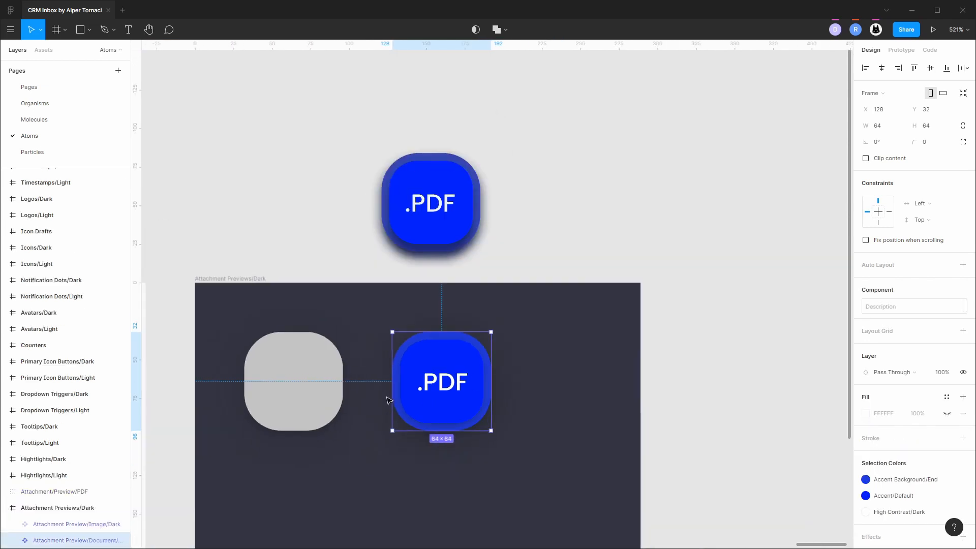
left_click(428, 191)
key("Delete")
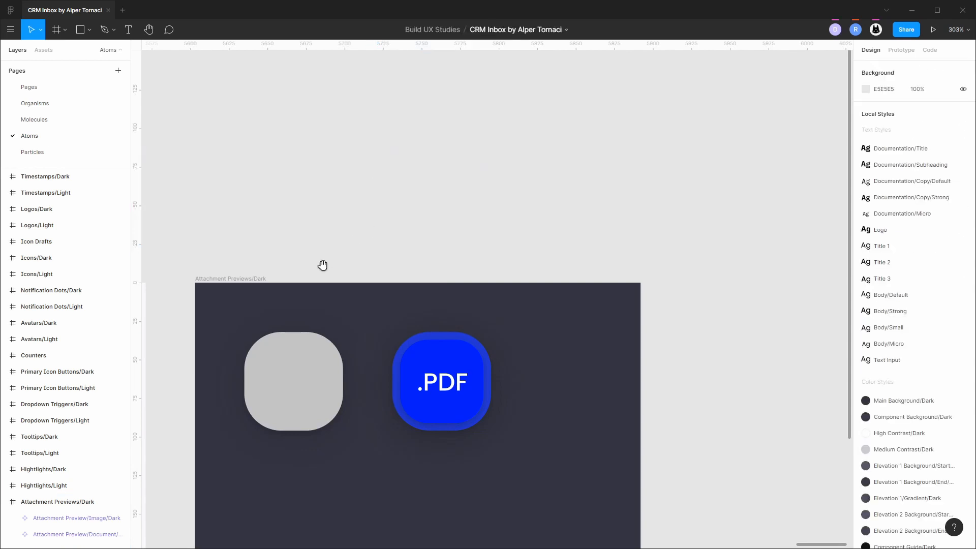
Resize the Attachment Previews/Dark frame to about 224 × 128 so both previews have 32 px margins
left_click_drag(322, 266, 391, 164)
left_click(331, 180)
left_click_drag(708, 533, 560, 331)
key("ctrl+shift+Right")
key("ctrl+shift+Right")
key("ctrl+shift+Right")
key("ctrl+shift+Right")
key("ctrl+shift+Down")
key("ctrl+shift+Down")
key("ctrl+shift+Down")
key("ctrl+shift+Down")
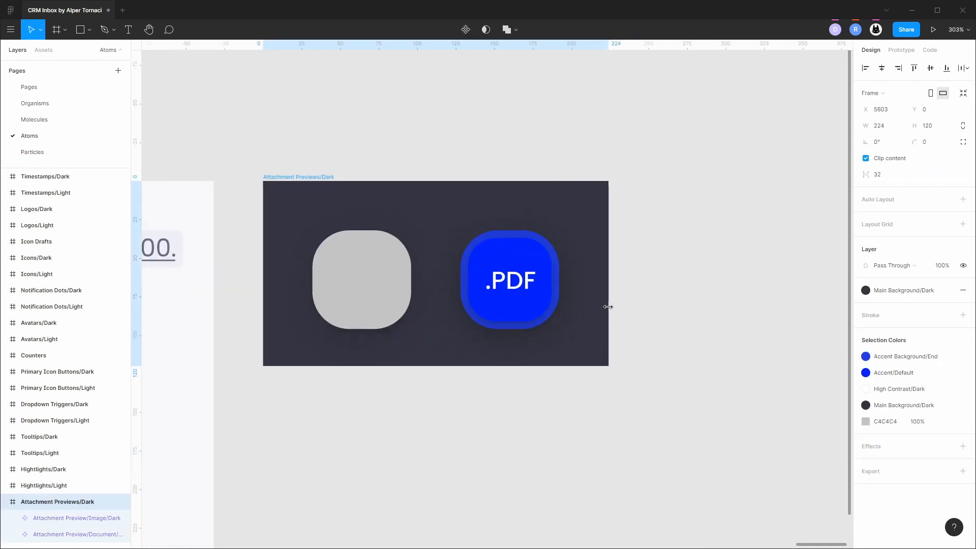
left_click(519, 278)
key("alt")
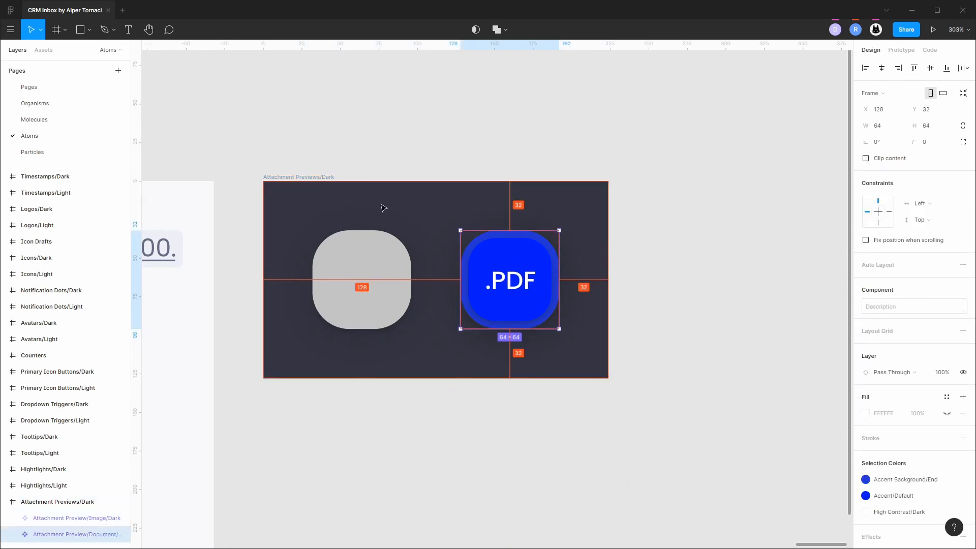
Duplicate the Attachment Previews/Dark frame to its right
left_click(299, 178)
left_click_drag(299, 180, 694, 174)
left_click_drag(774, 134, 405, 144)
Rename the duplicated frame Attachment Previews/Light
left_click_drag(33, 518, 31, 498)
left_click(35, 523)
double_click(34, 525)
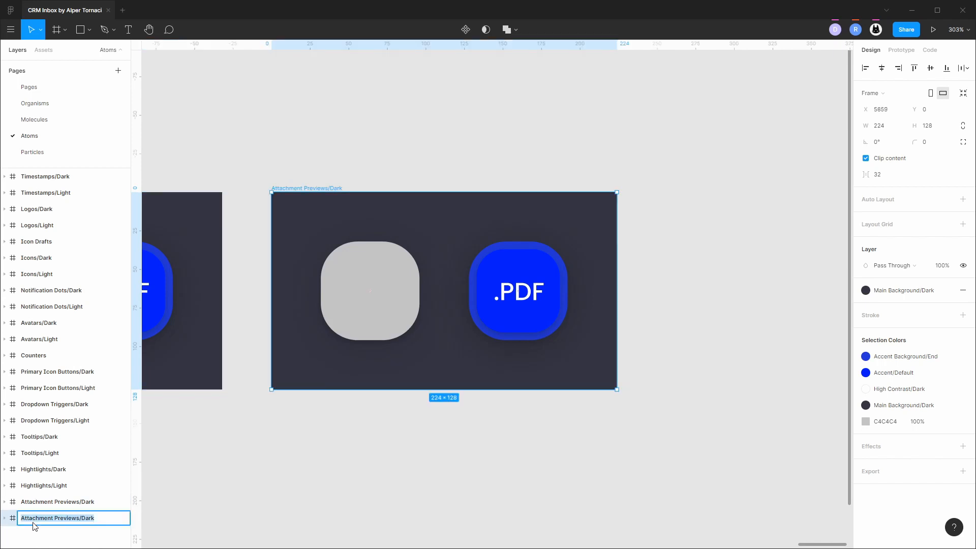
key("Right")
key("BackSpace")
type("Light")
key("Return")
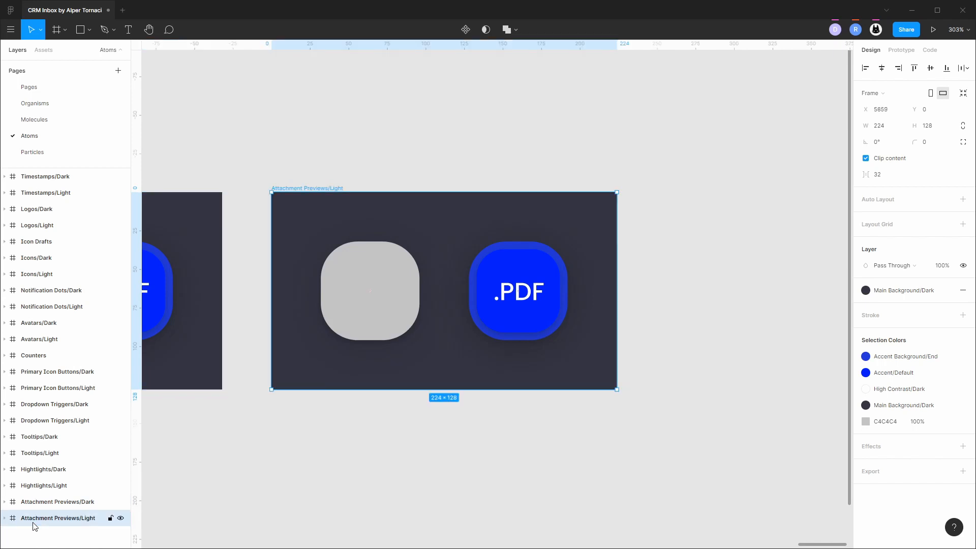
Set the Attachment Previews/Light frame's fill to the Main Background/Light color style
left_click(6, 518)
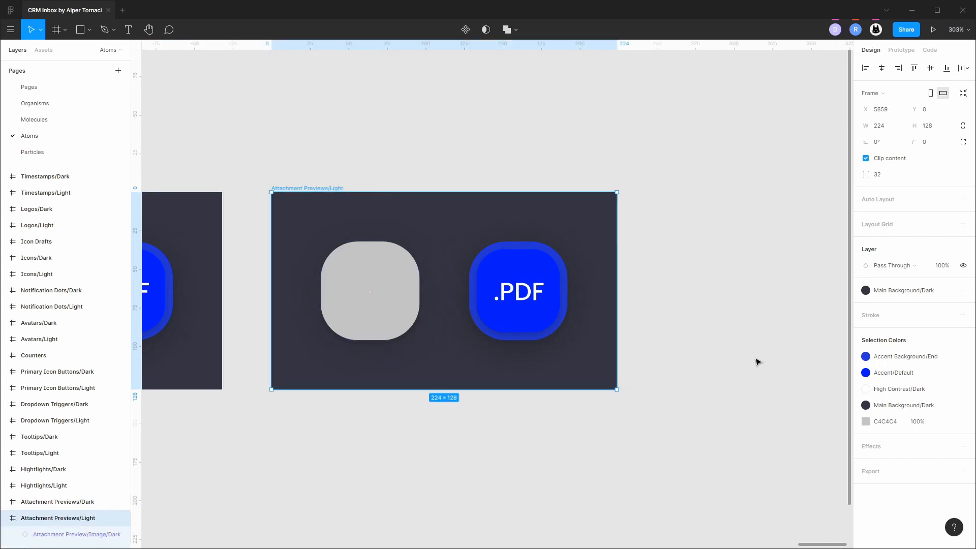
left_click(904, 290)
left_click(889, 363)
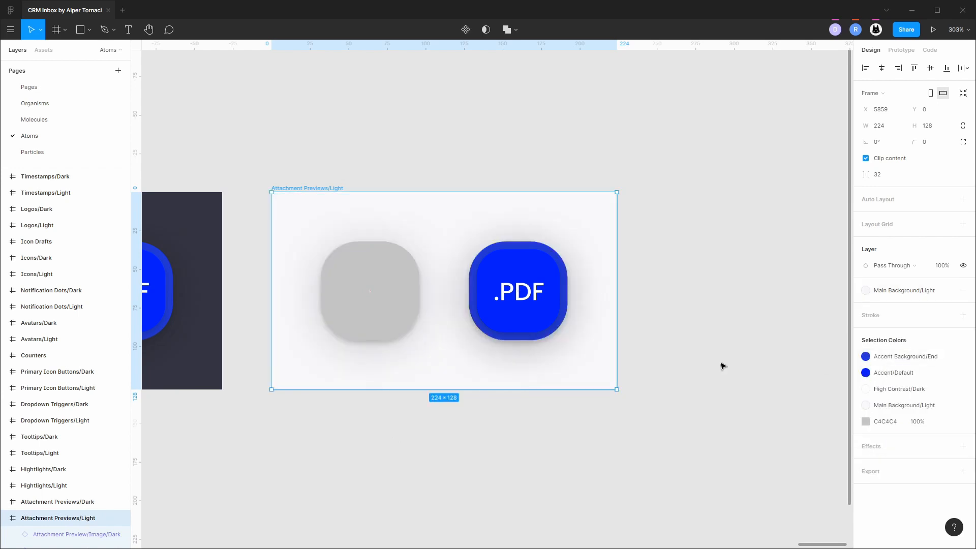
Change the image tile's shadow in the light frame to the Elevation 2/Light effect style
scroll(56, 508, "down", 1)
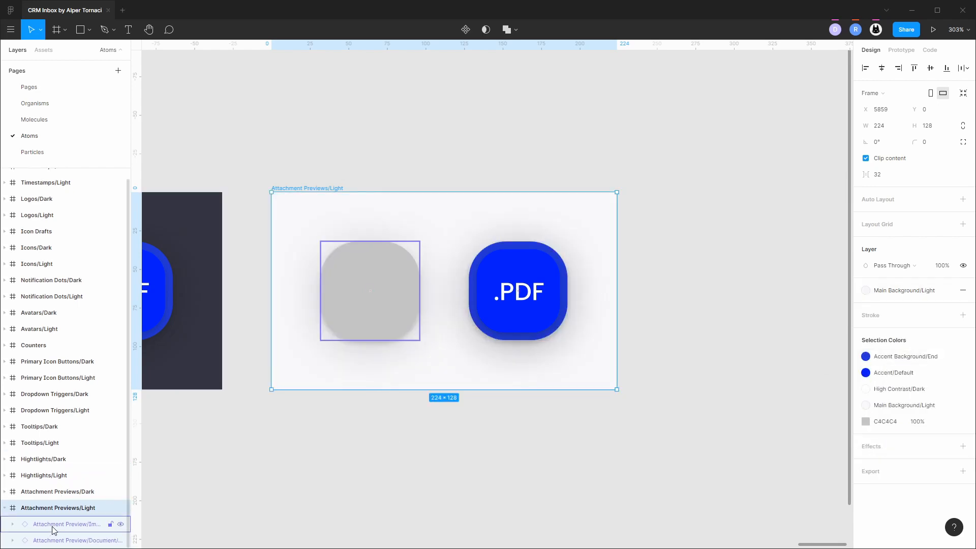
left_click(52, 526)
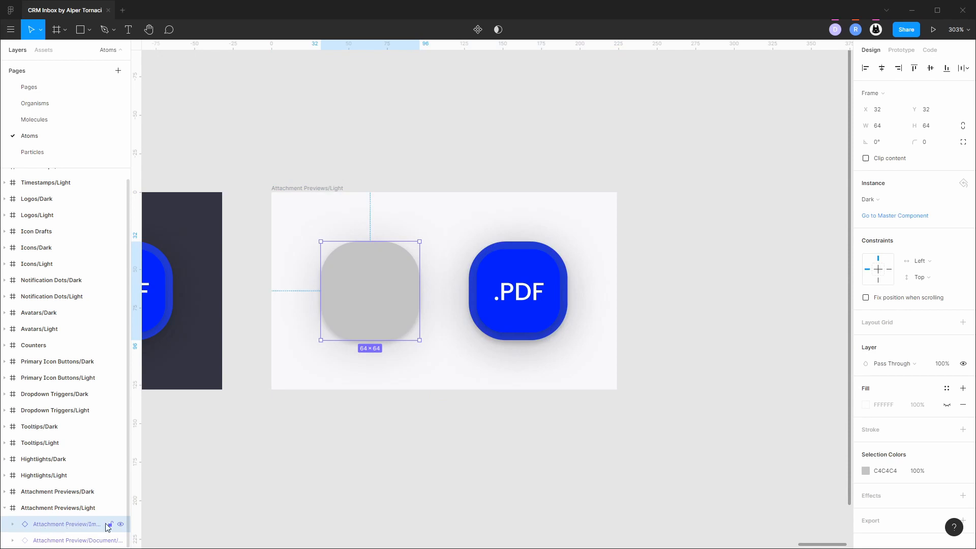
scroll(942, 389, "down", 1)
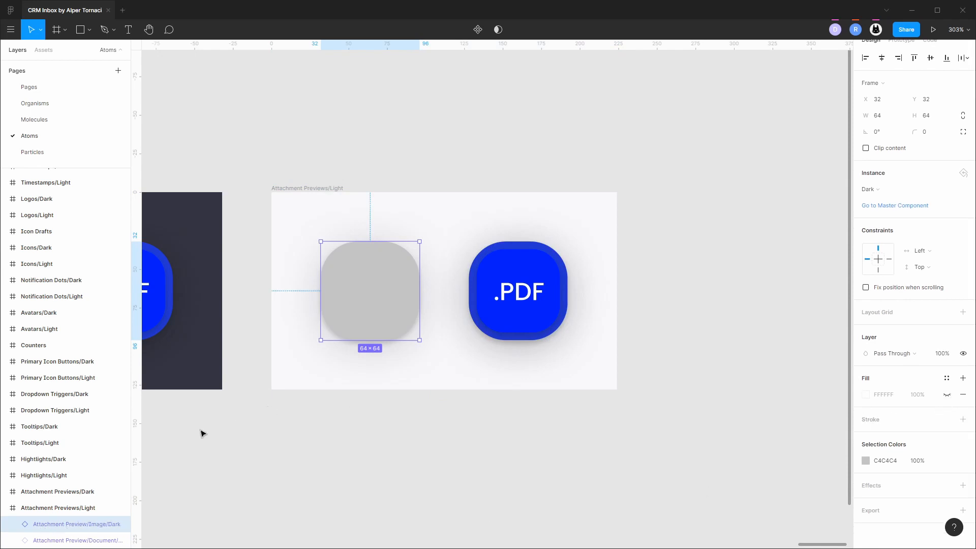
left_click(18, 524)
left_click(50, 540)
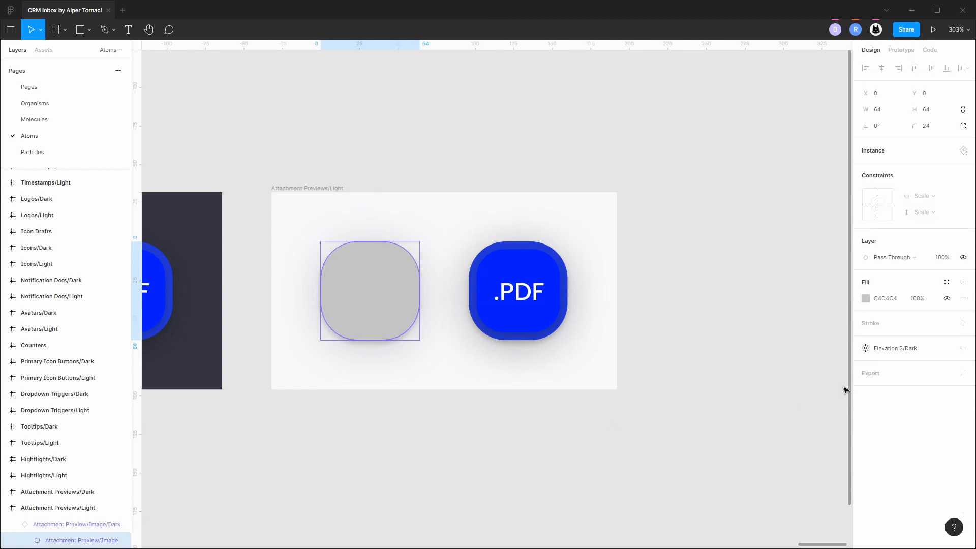
left_click(882, 348)
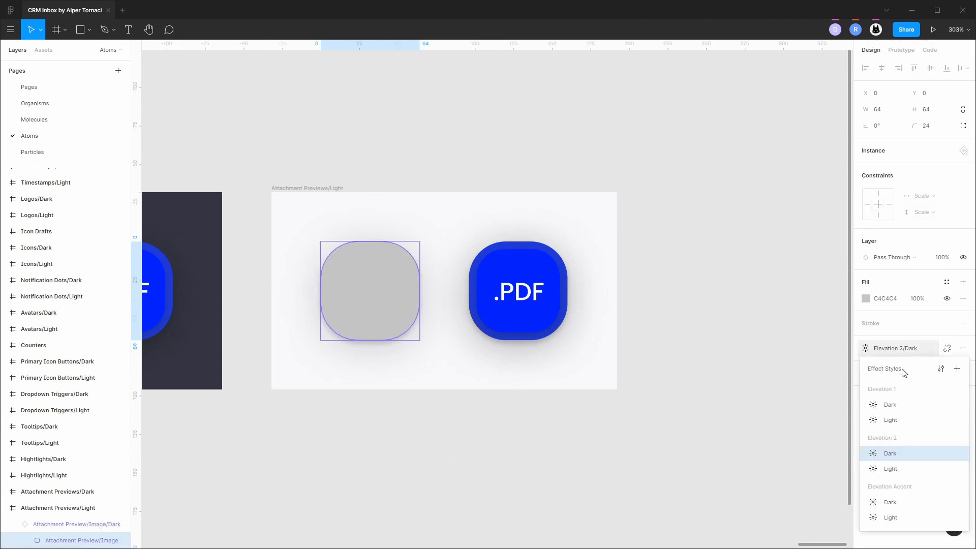
left_click(888, 470)
Make the light image preview its own component named Attachment Preview/Image/Light
left_click(63, 525)
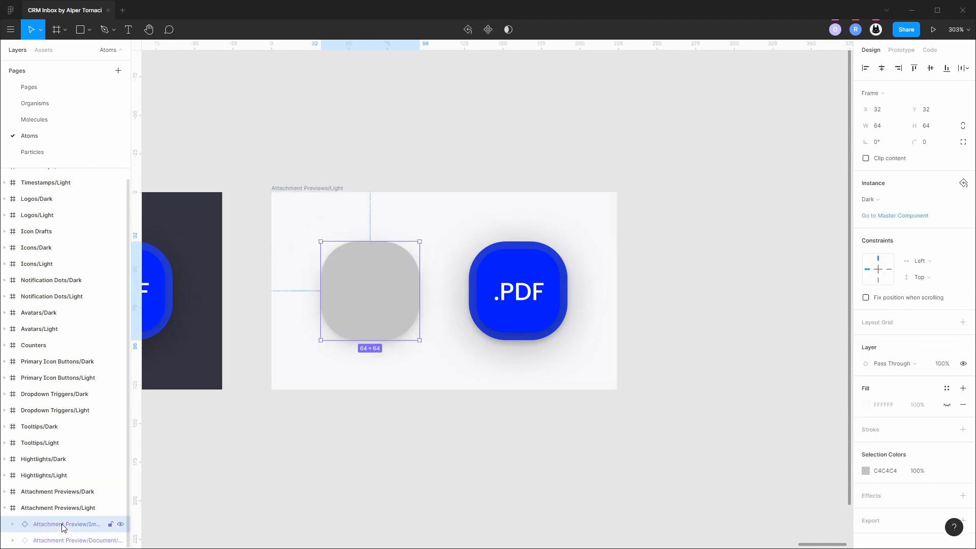
key("ctrl+alt+k")
double_click(62, 523)
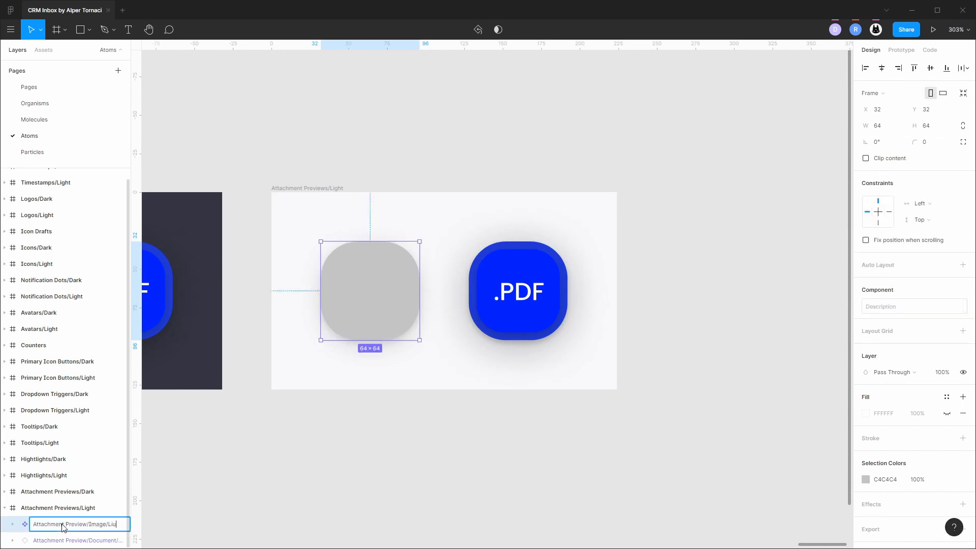
type("/Light")
key("Return")
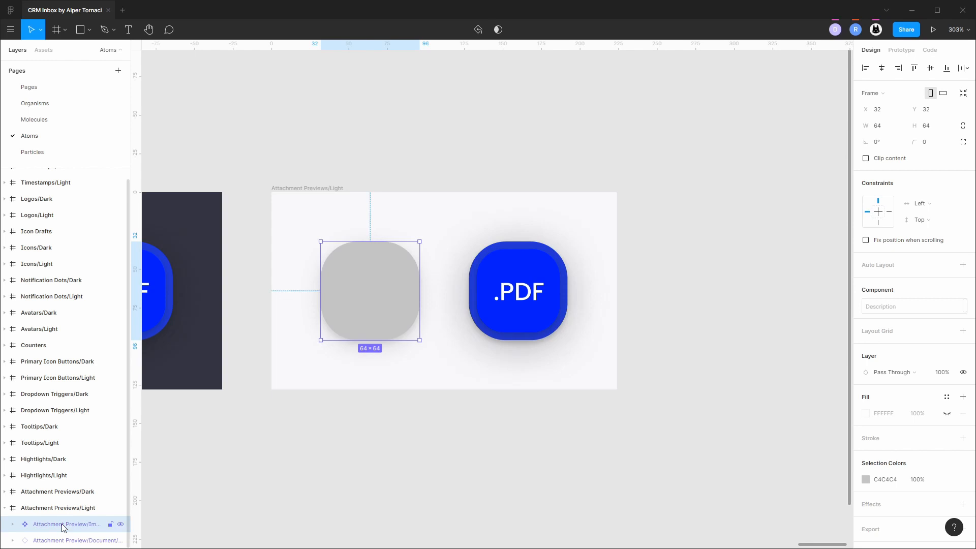
Change the light document preview's background shadow to the Elevation 2/Light effect style
left_click(66, 540)
left_click(12, 540)
scroll(51, 519, "down", 2)
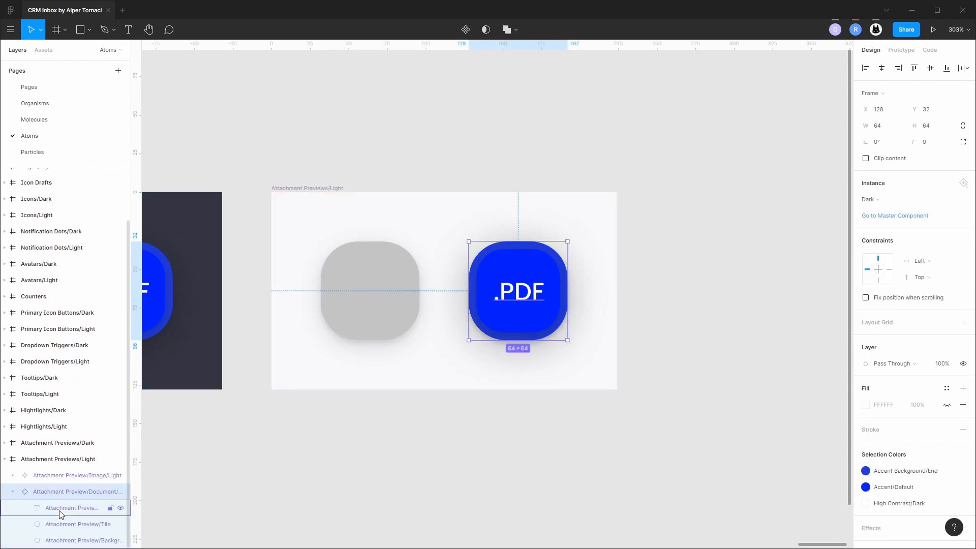
left_click(69, 540)
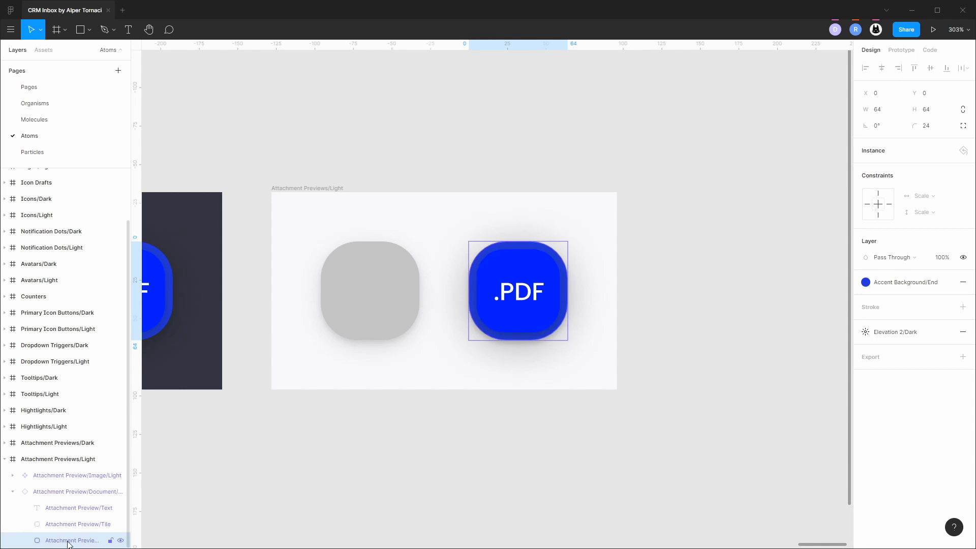
left_click(884, 334)
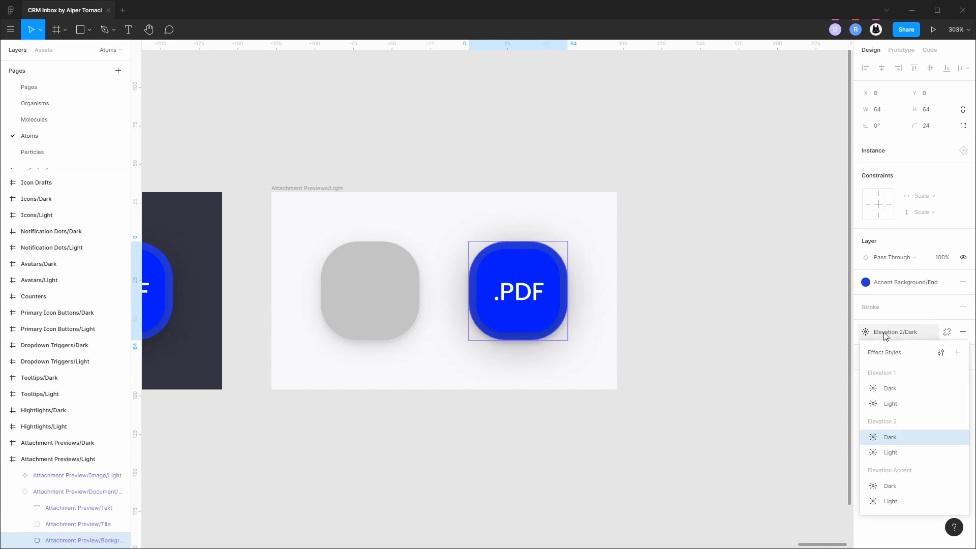
left_click(885, 454)
Detach the light document preview, make it a component and rename it Attachment Preview/Document/Light
scroll(62, 508, "up", 2)
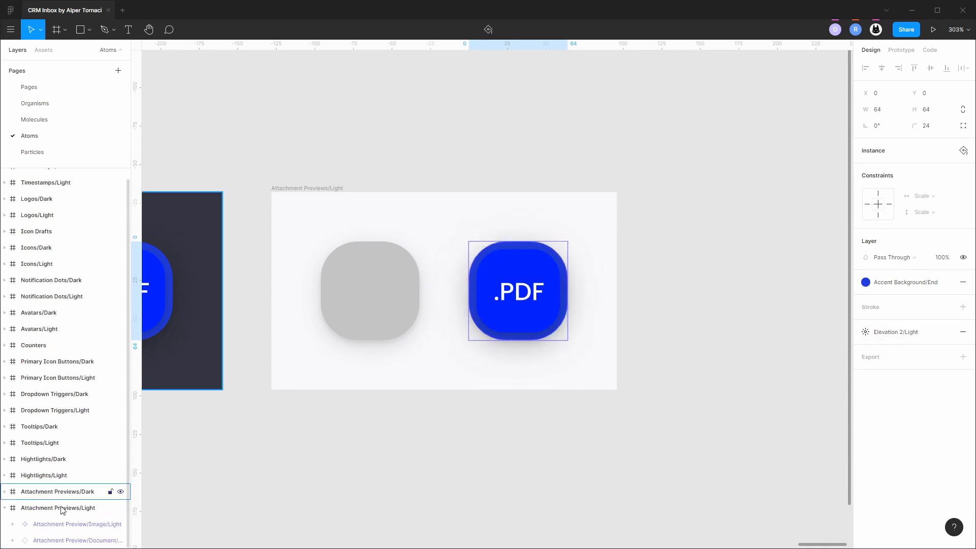
left_click(74, 540)
key("ctrl+alt+b")
key("ctrl+alt+k")
key("ctrl+r")
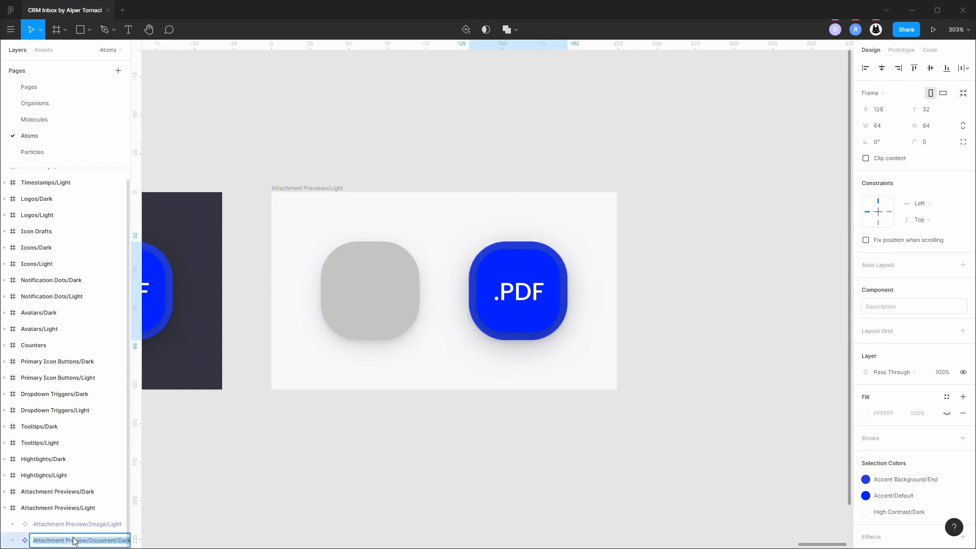
key("Right")
key("BackSpace")
key("BackSpace")
key("BackSpace")
type("Light")
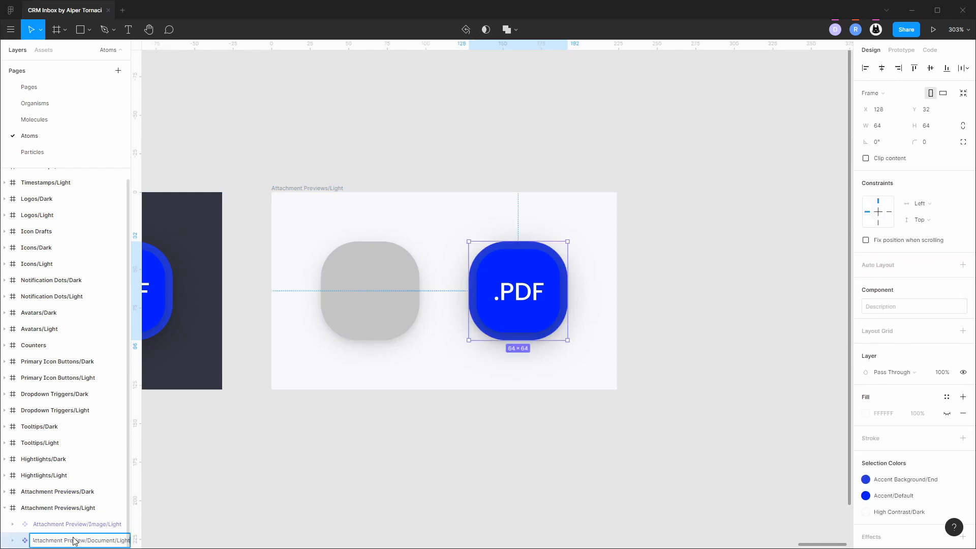
key("Return")
Compare both preview frames, then inspect the message detail's attachment previews on the Pages page
left_click(243, 500)
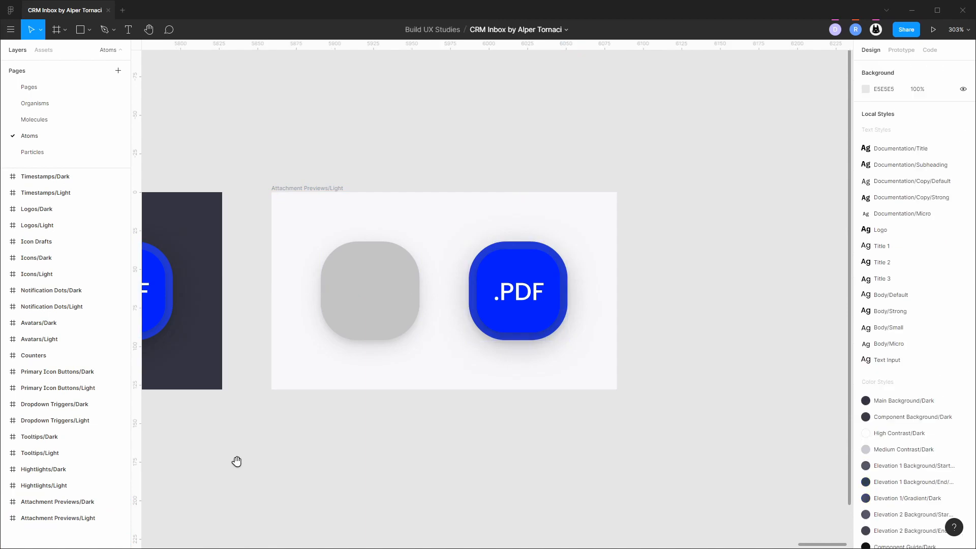
left_click_drag(236, 459, 494, 457)
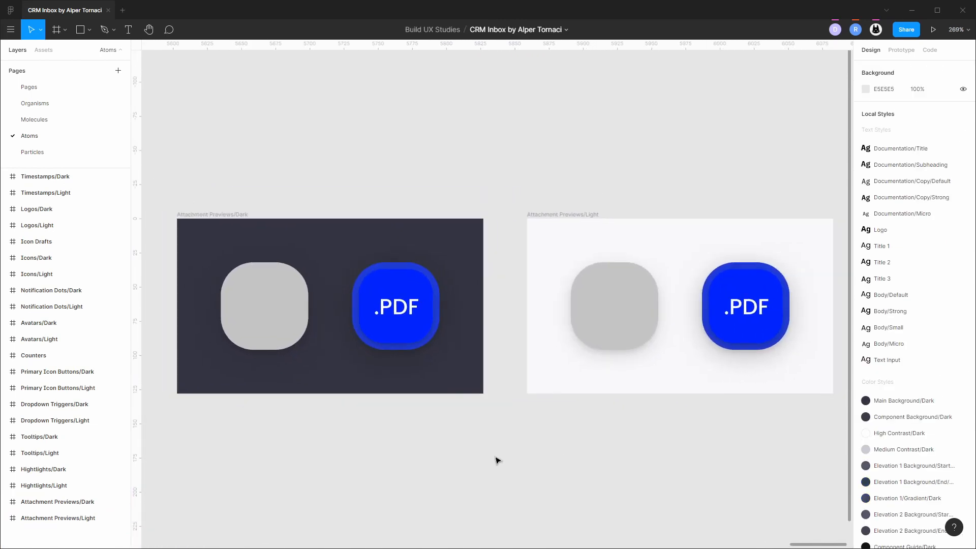
left_click(59, 91)
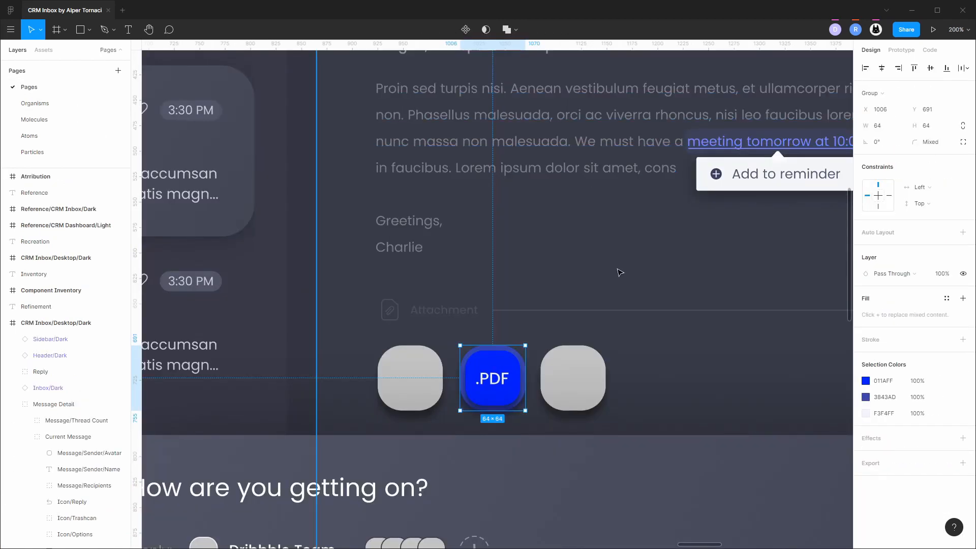
scroll(618, 270, "up", 3)
left_click(630, 327)
scroll(629, 326, "down", 2)
scroll(631, 327, "down", 3)
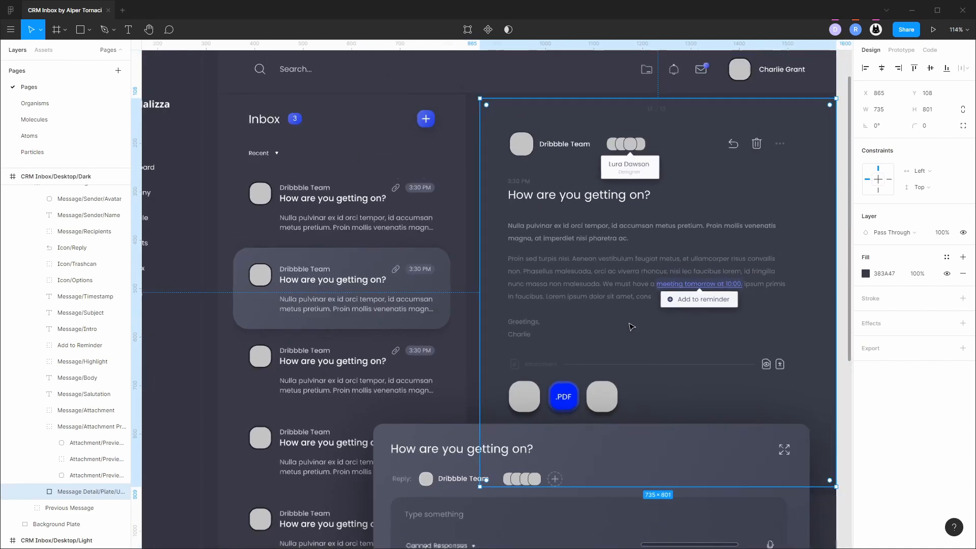
scroll(650, 293, "right", 3)
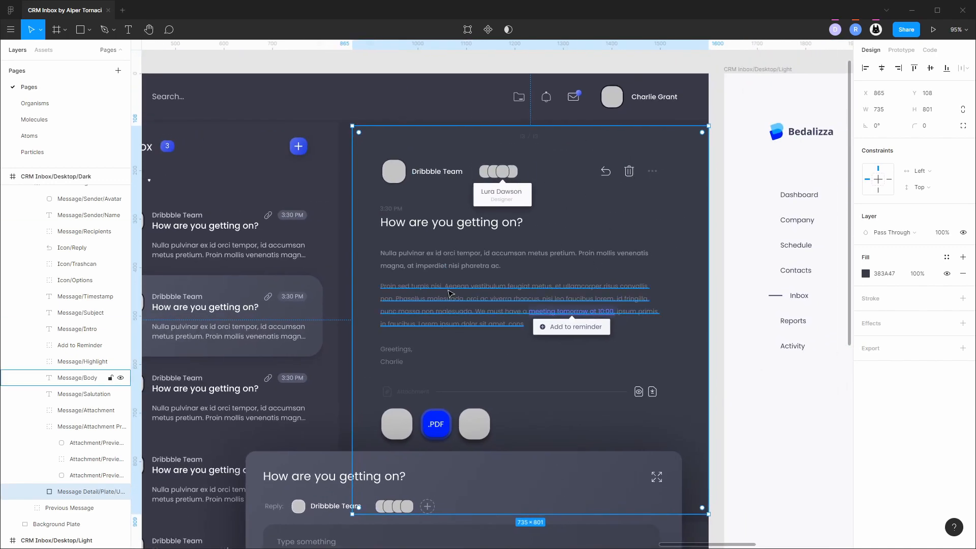
left_click(629, 254)
scroll(86, 325, "up", 3)
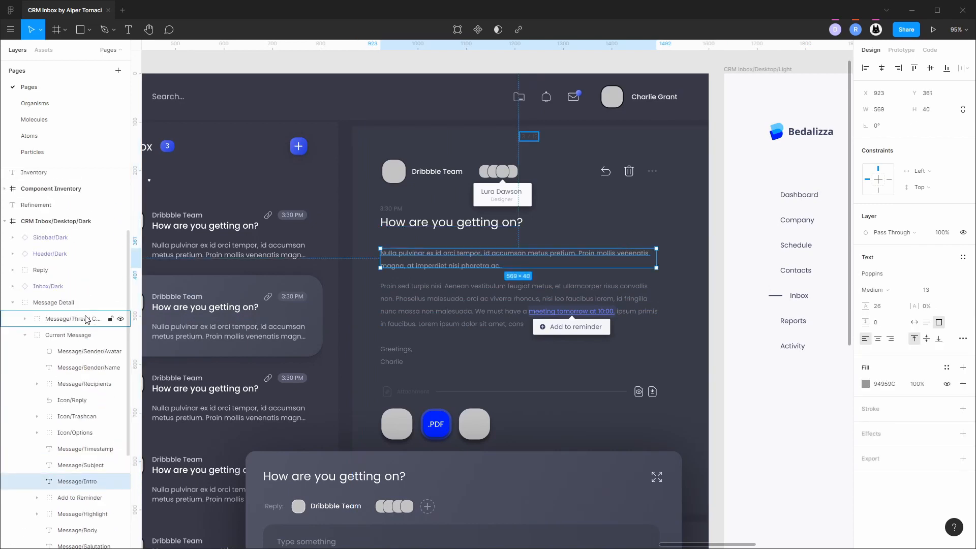
left_click(13, 302)
left_click(44, 406)
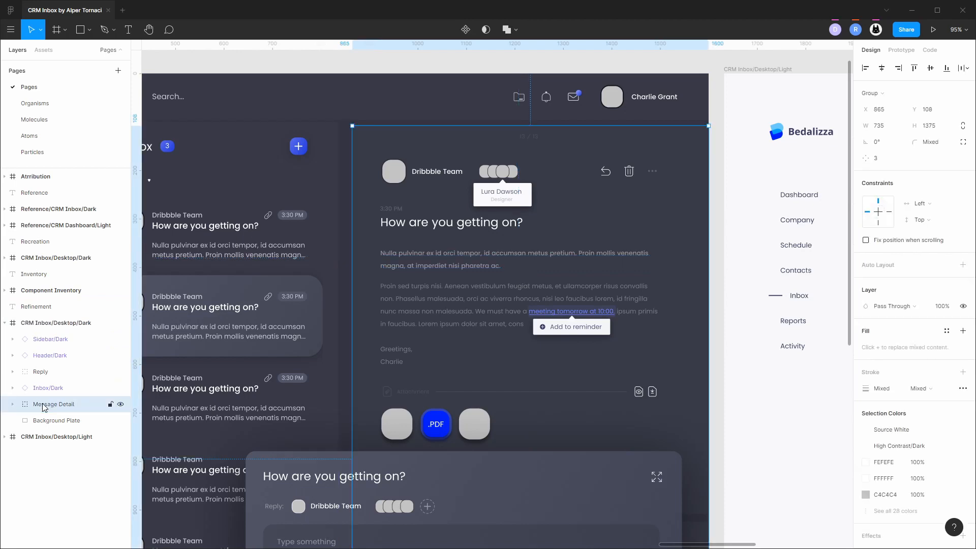
Paste the copied message detail group onto the Molecules page and place it to the right of the message lists
left_click(33, 120)
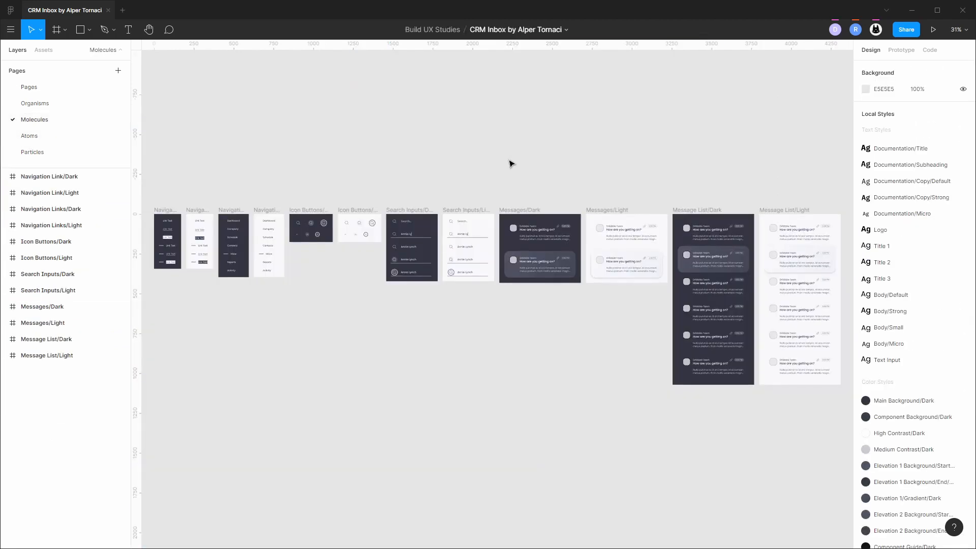
left_click_drag(711, 154, 257, 131)
key("ctrl+v")
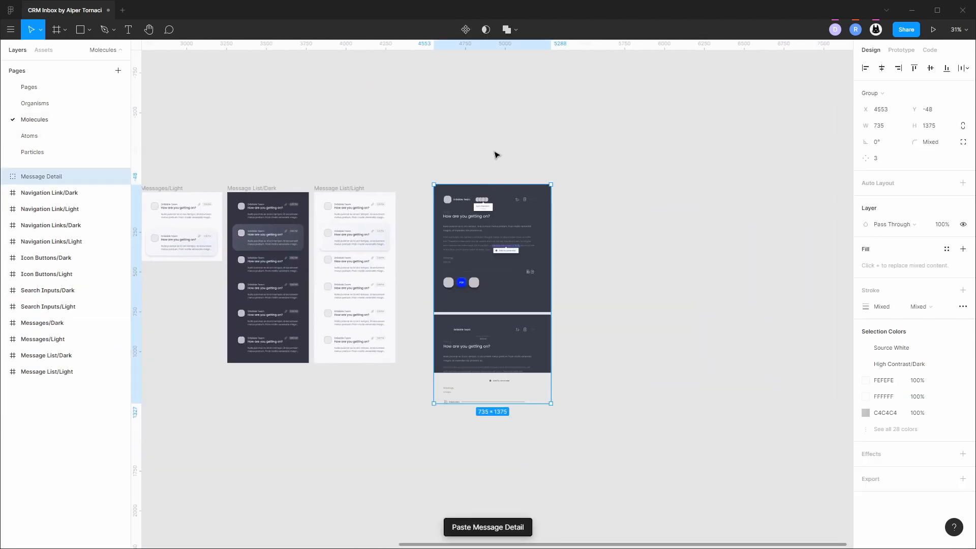
left_click_drag(514, 283, 728, 261)
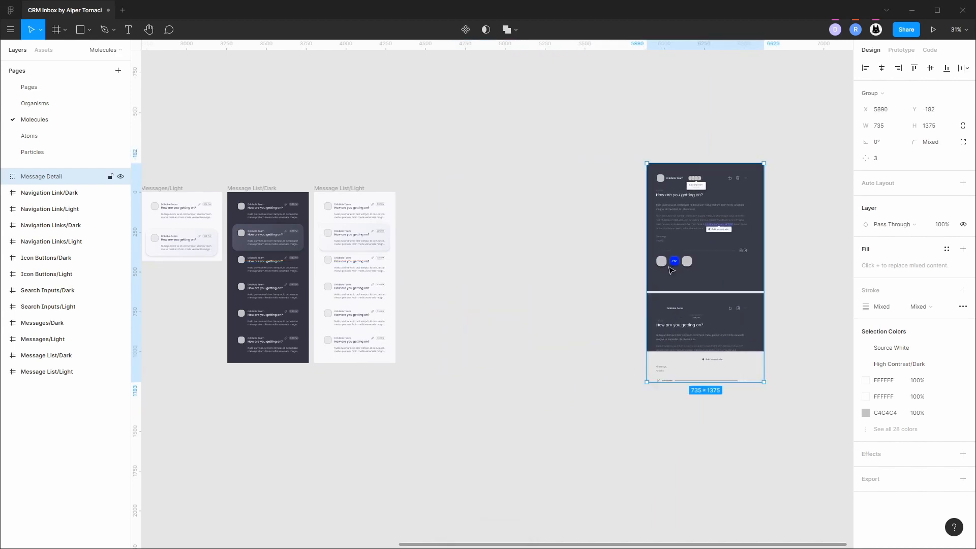
Draw a 963 × 734 frame named Message Detail/Dark and fill it with the Main Background/Dark style
scroll(500, 256, "up", 2)
scroll(501, 260, "up", 2)
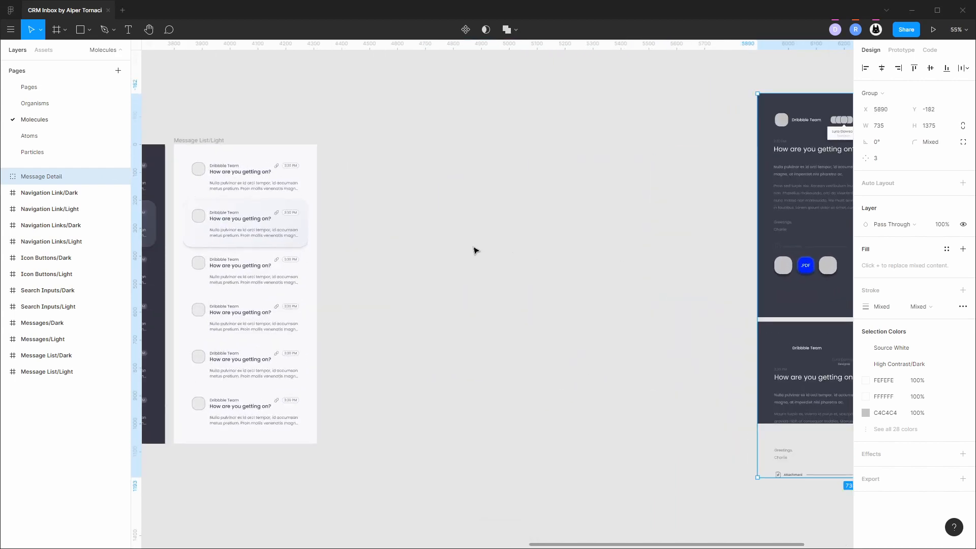
scroll(407, 240, "up", 1)
key("f")
left_click_drag(338, 137, 629, 359)
key("ctrl+r")
type("Me")
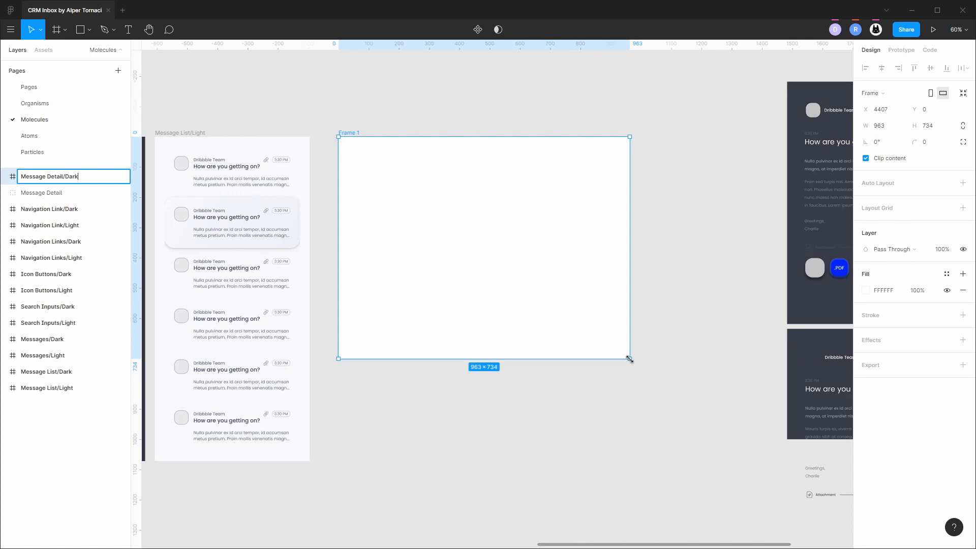
key("Return")
left_click(946, 274)
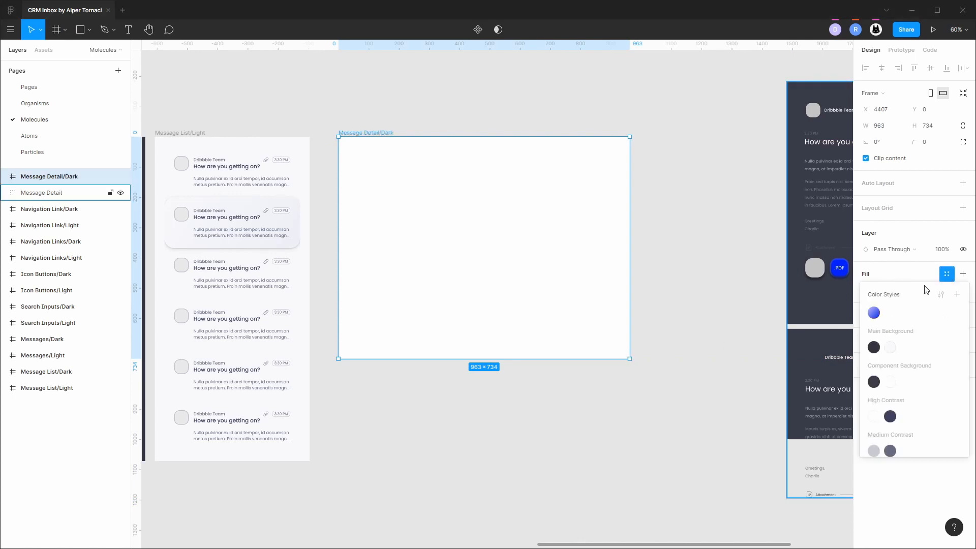
left_click(873, 347)
Draw an 830 × 660 inner frame named Message Detail/Dark and fill it with the Component Background/Dark style
key("f")
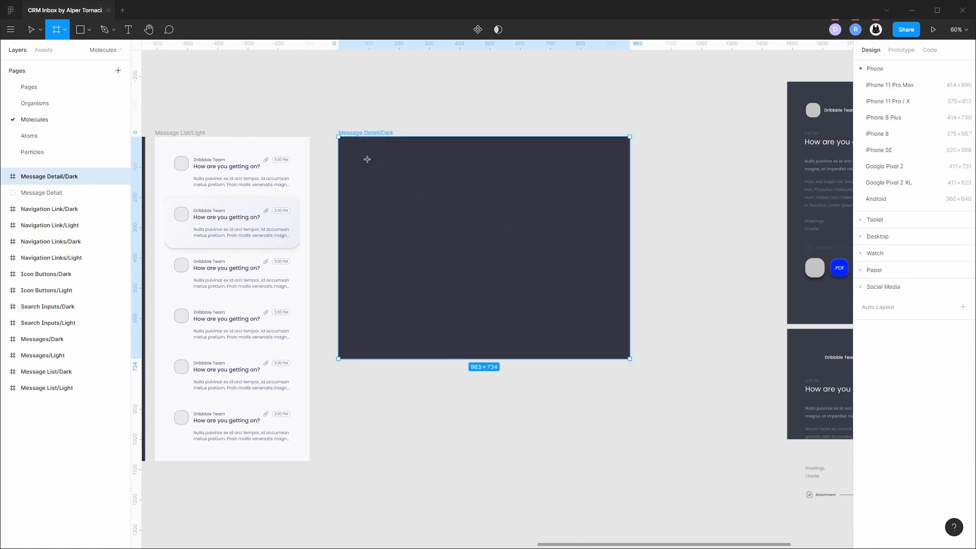
left_click_drag(359, 147, 610, 346)
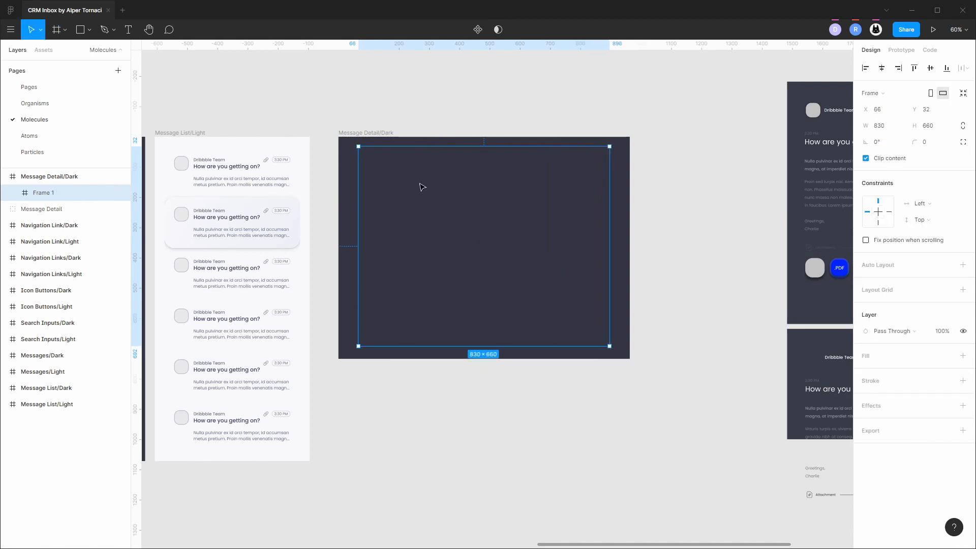
key("ctrl+r")
type("Messages")
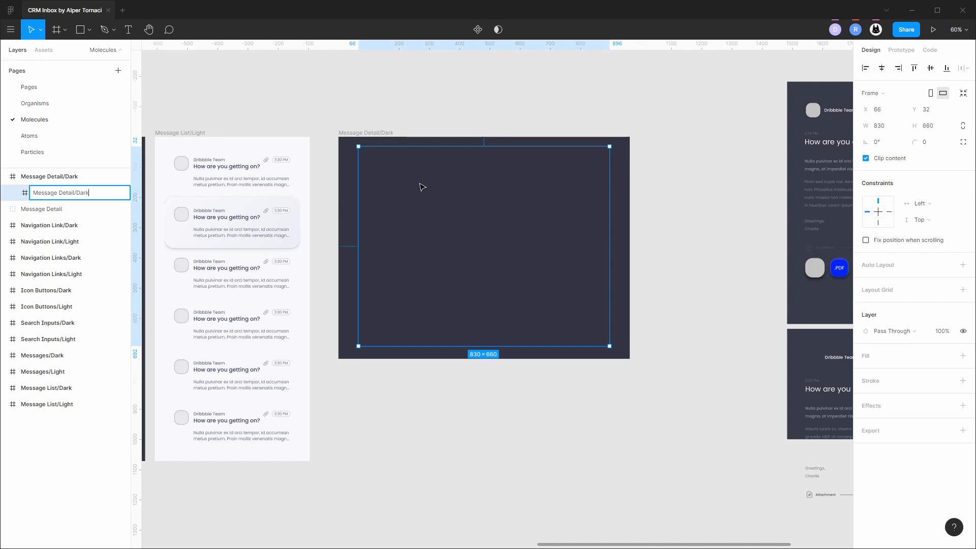
key("Return")
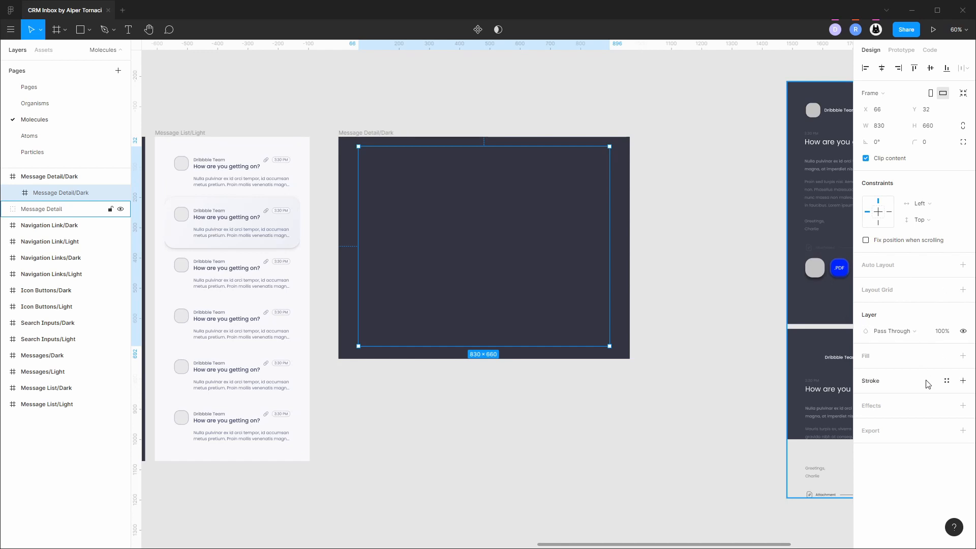
left_click(947, 355)
scroll(895, 431, "down", 1)
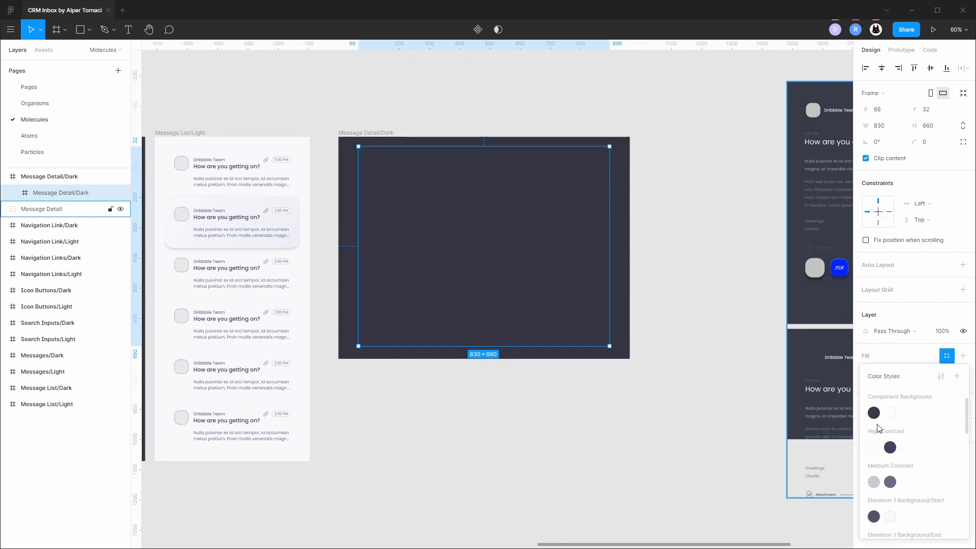
left_click(877, 420)
left_click(709, 292)
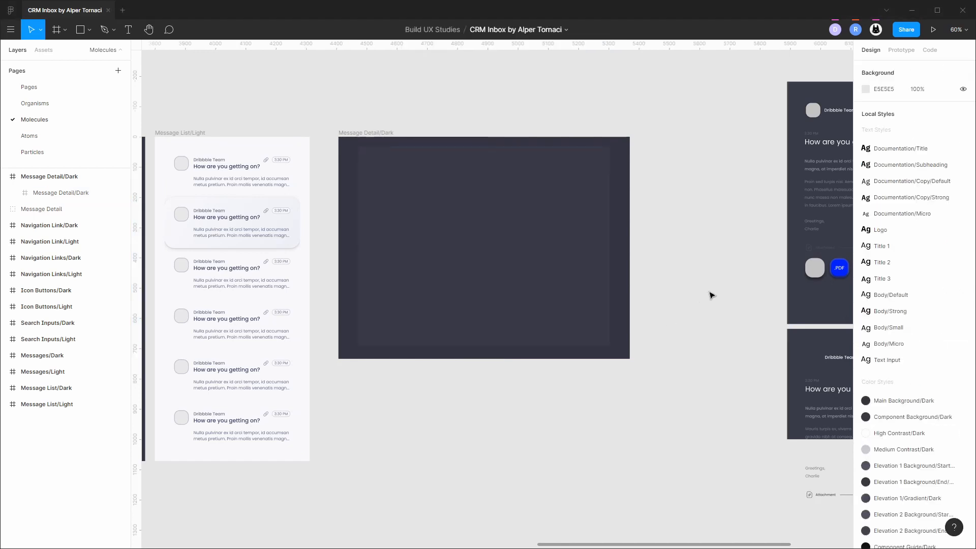
Examine the thread counter at the top of the original message detail
left_click_drag(725, 255, 613, 309)
left_click(718, 208)
left_click_drag(749, 178, 601, 242)
left_click_drag(478, 156, 547, 133)
scroll(555, 135, "up", 2)
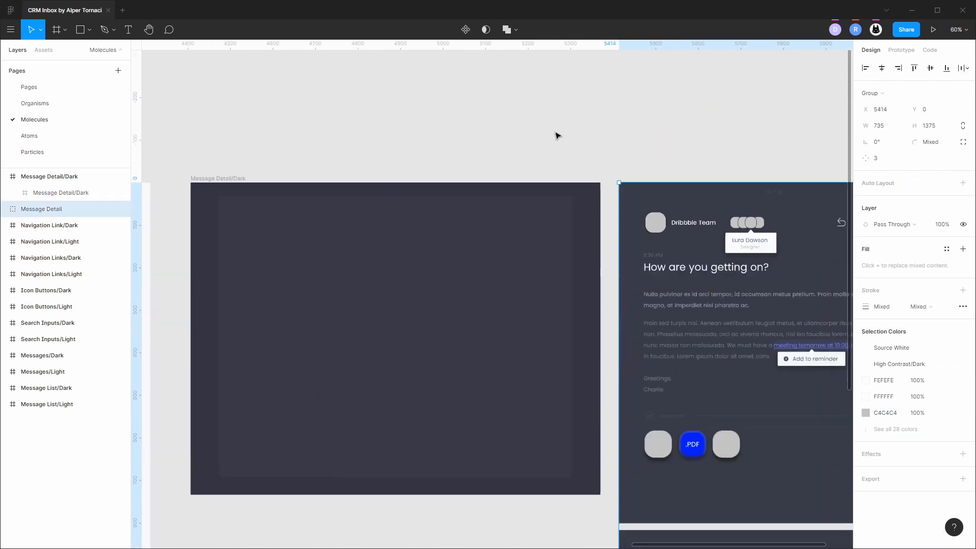
left_click_drag(650, 135, 568, 90)
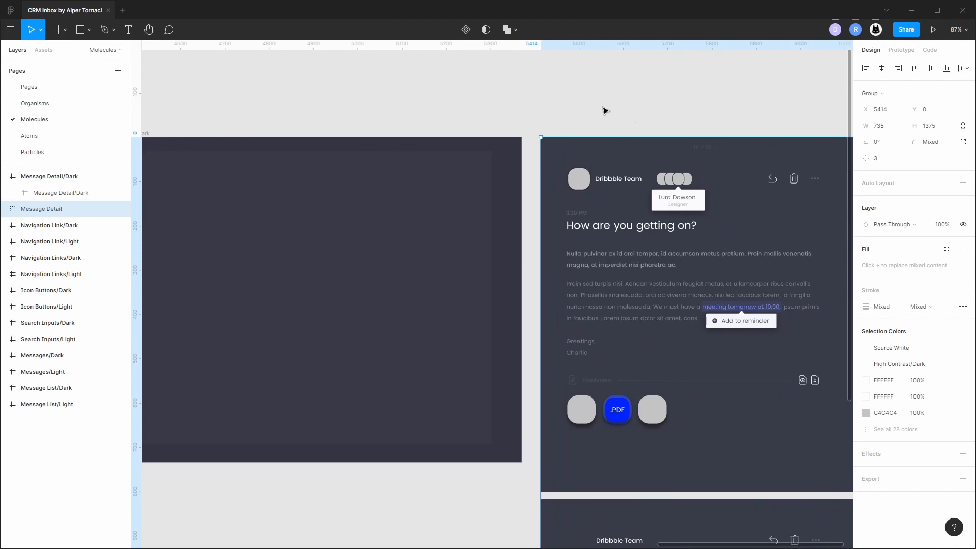
scroll(732, 189, "up", 5)
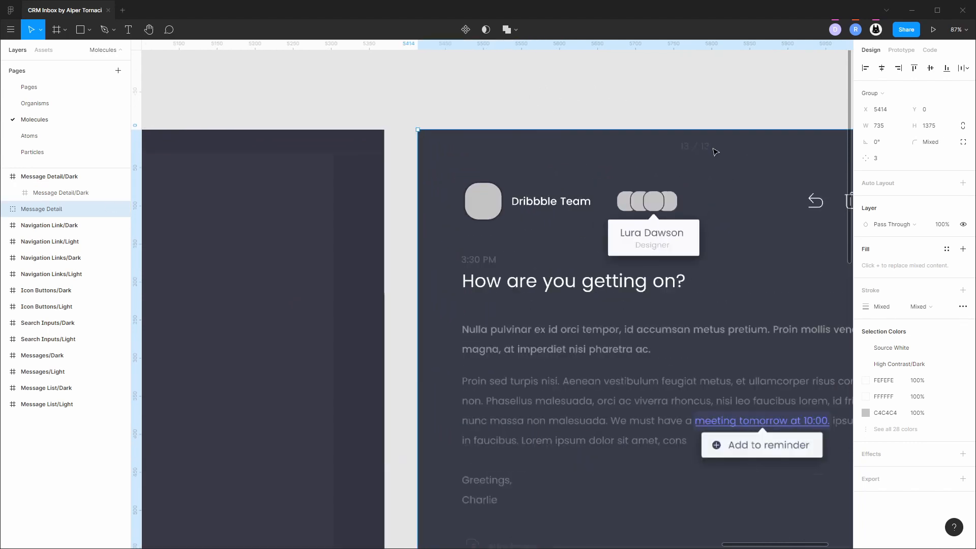
scroll(705, 144, "up", 3)
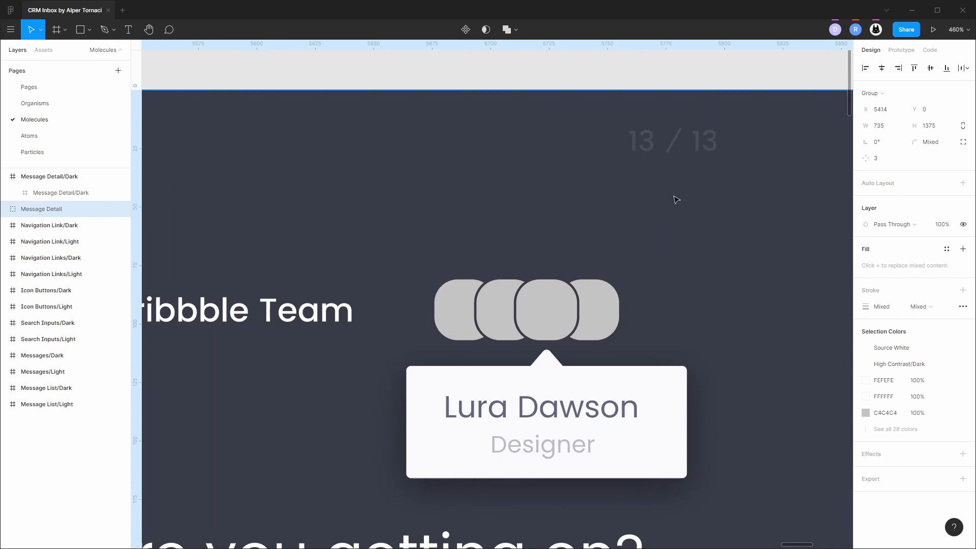
scroll(674, 200, "down", 5)
left_click_drag(603, 123, 564, 127)
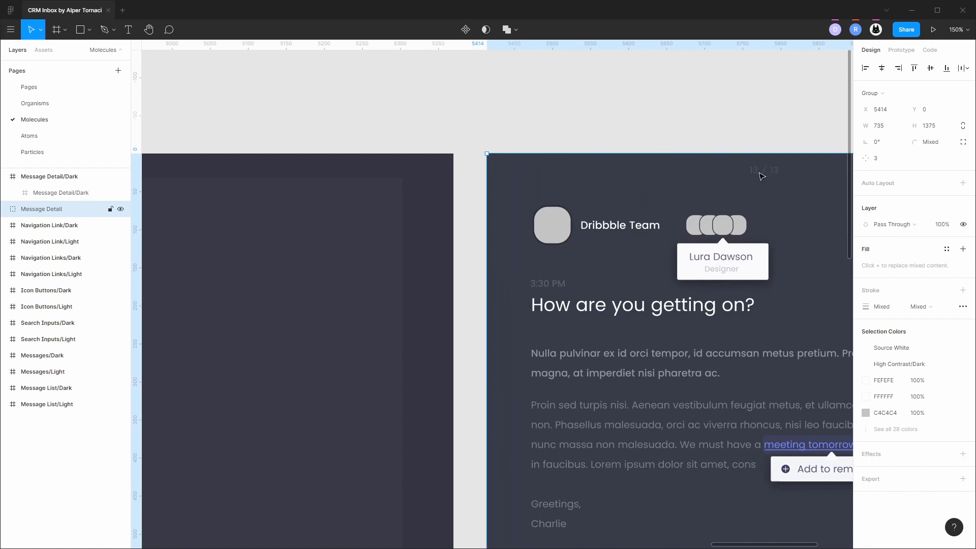
left_click_drag(413, 127, 749, 121)
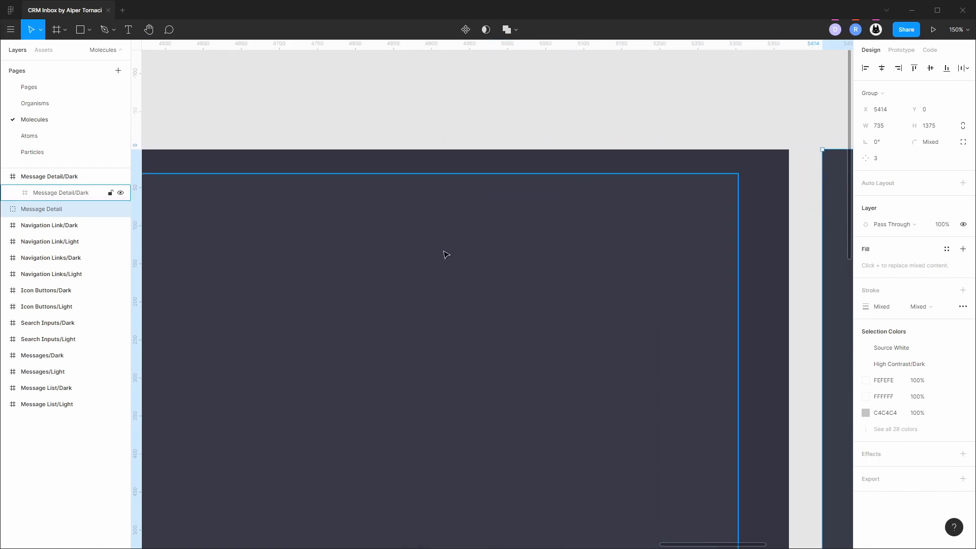
Add a 13 text near the top of the inner frame and color it with the Medium Contrast/Dark style
left_click_drag(378, 239, 435, 239)
key("t")
left_click(400, 224)
type("13")
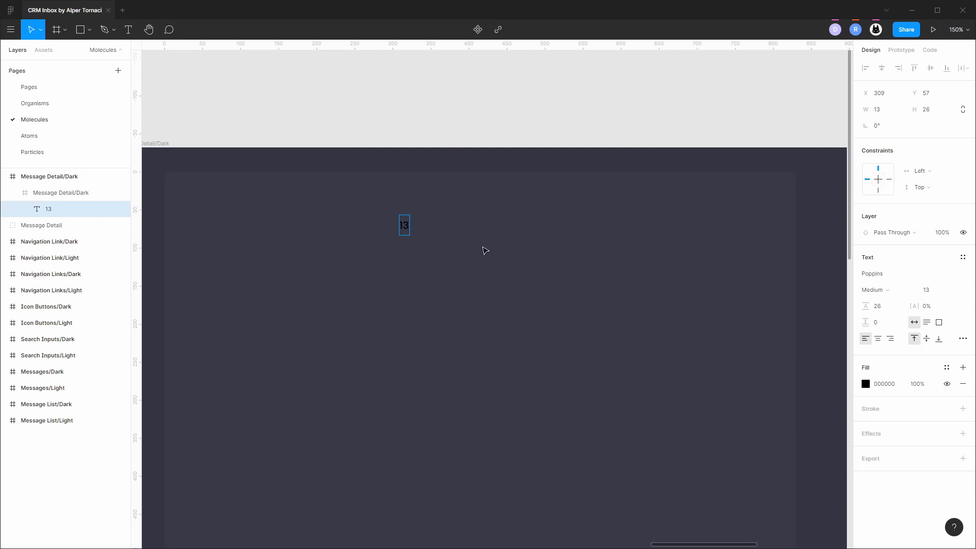
key("Escape")
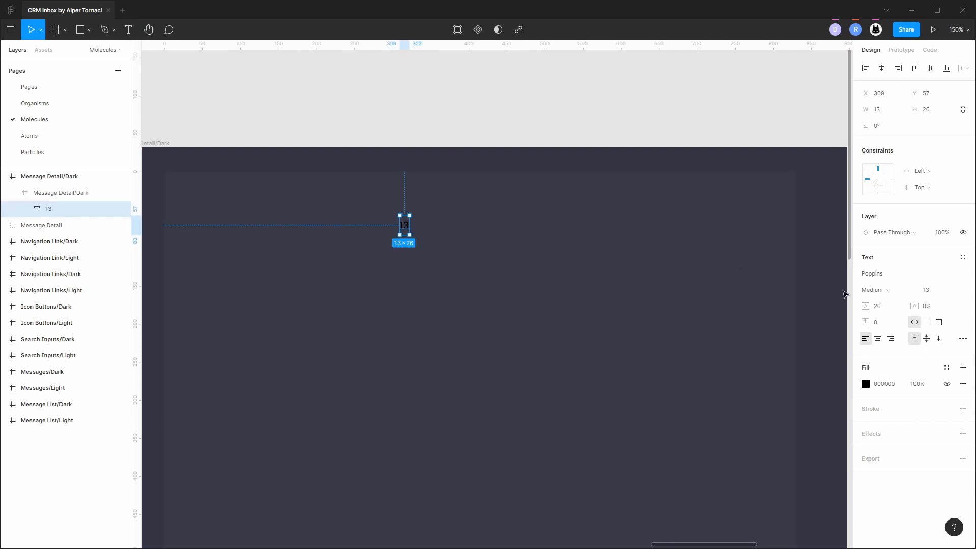
left_click(946, 367)
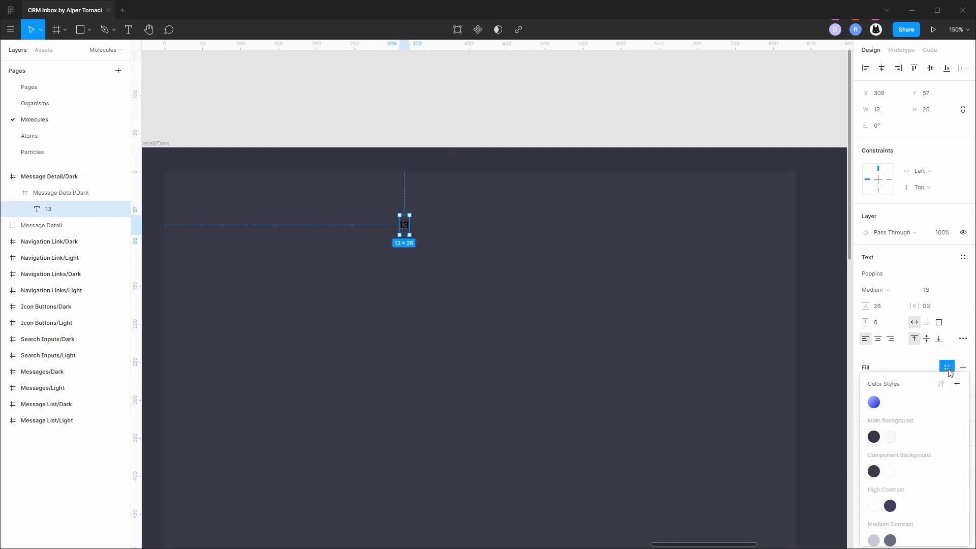
scroll(895, 437, "down", 2)
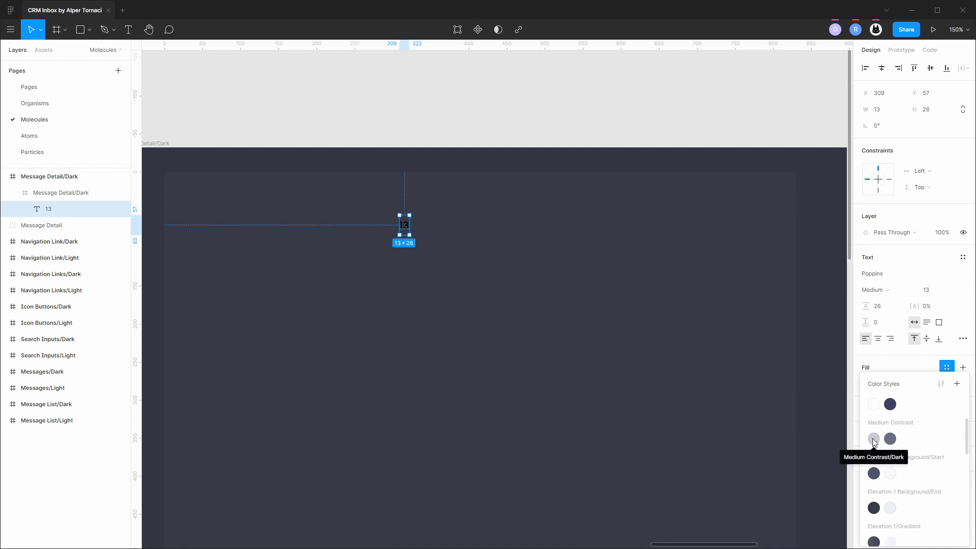
left_click(874, 439)
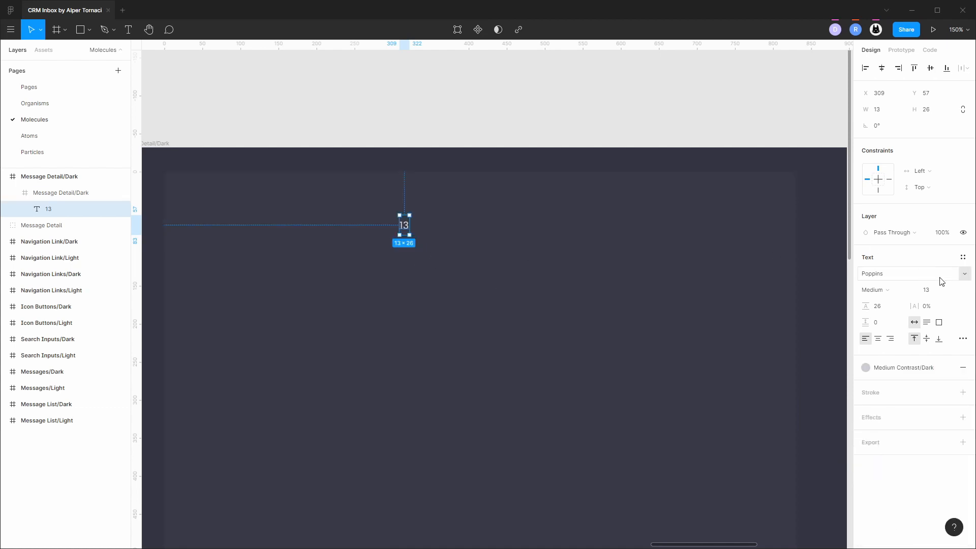
Apply the Body/Micro text style to the 13 text and rename its layer Thread Count/Current
left_click(962, 257)
scroll(924, 347, "down", 2)
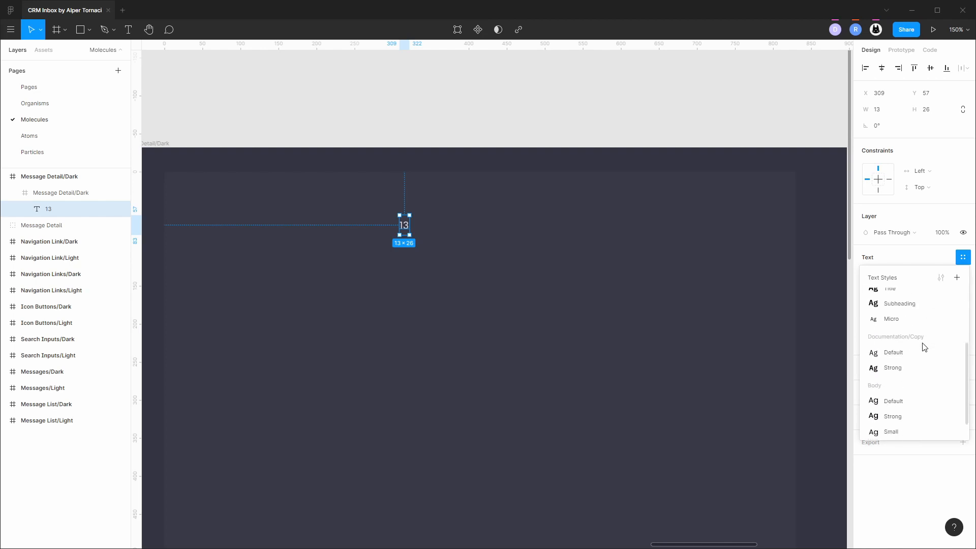
scroll(923, 345, "down", 2)
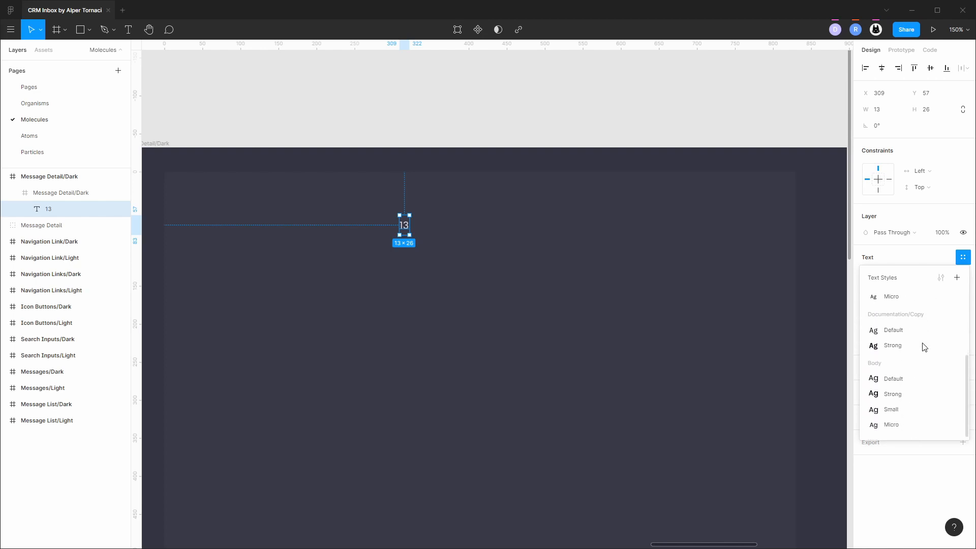
left_click(894, 425)
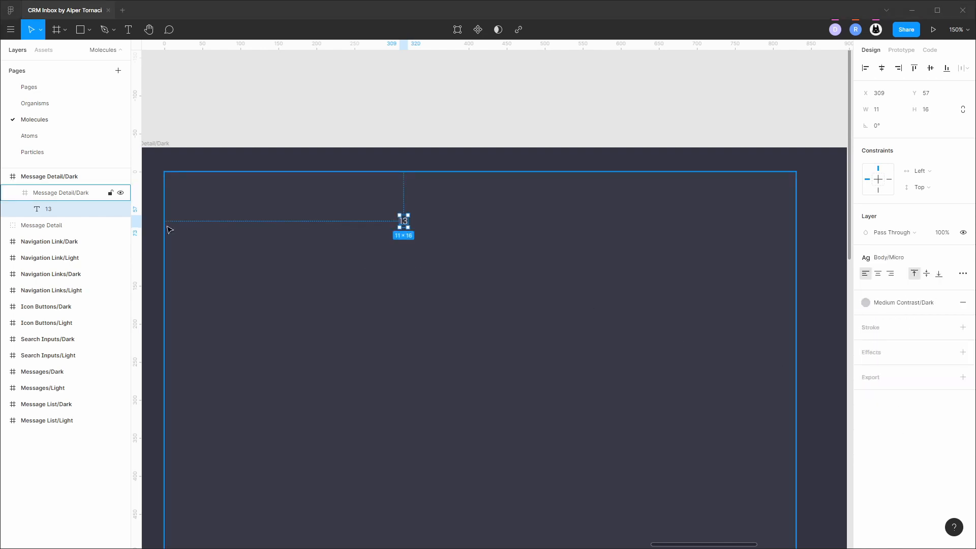
double_click(48, 209)
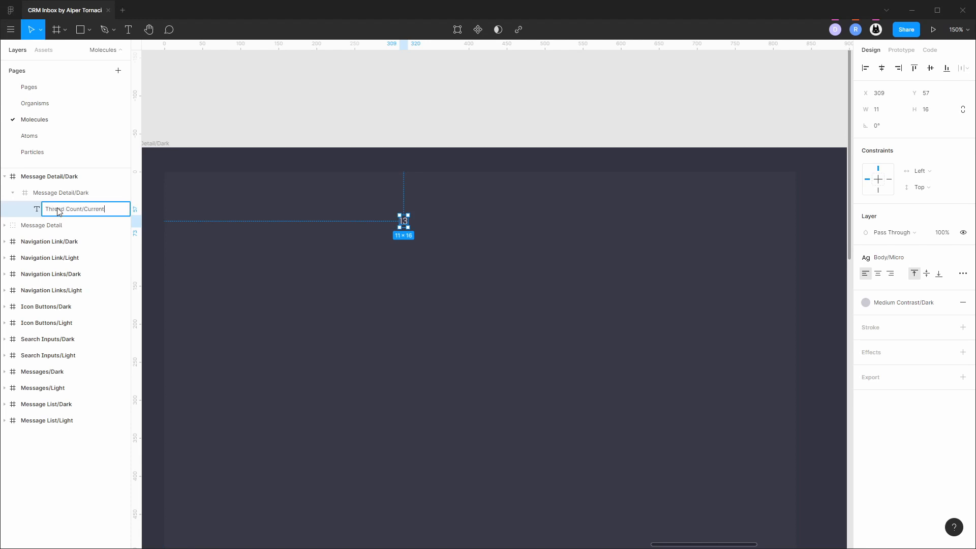
key("Return")
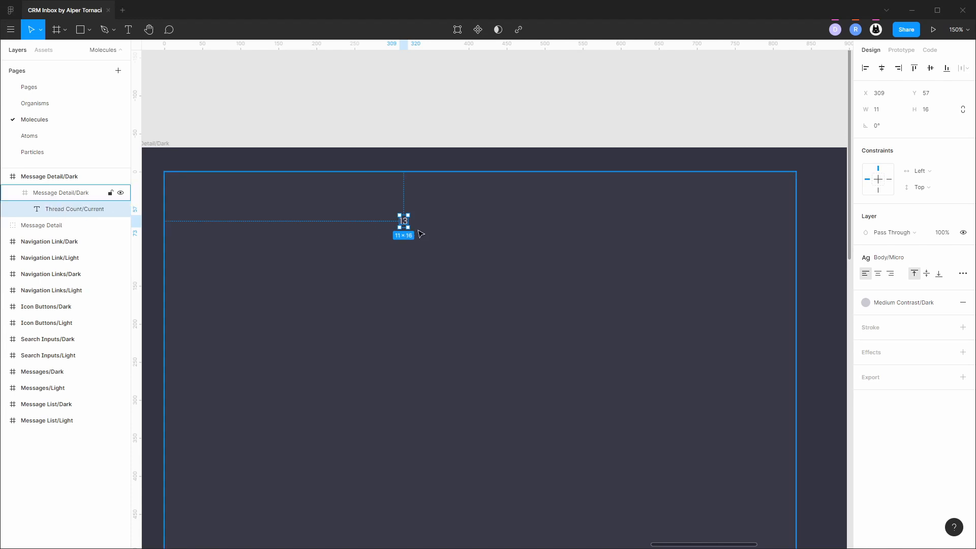
Draw a 1 px high line rectangle to the right of the 13 text and set its width to 12
left_click_drag(760, 115, 347, 131)
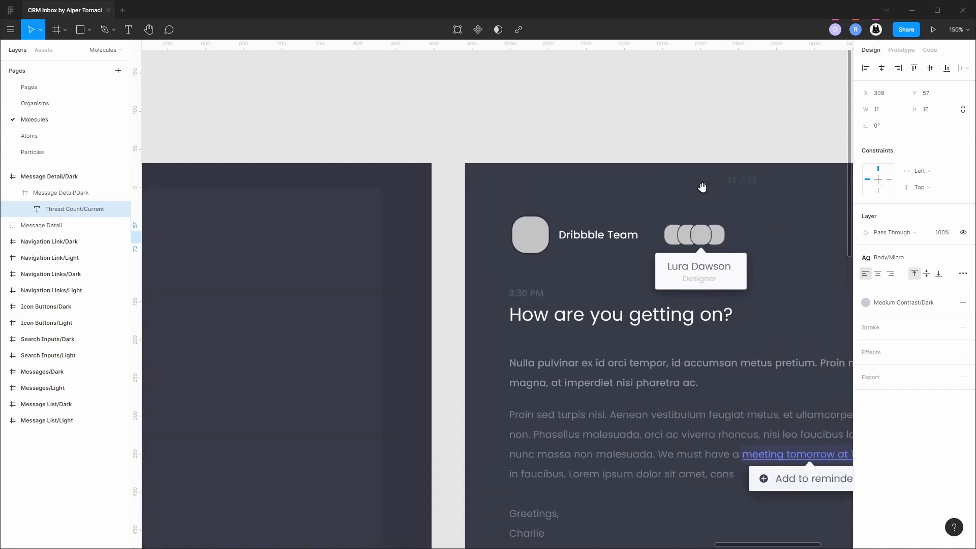
scroll(501, 108, "left", 5)
key("r")
left_click_drag(390, 212, 455, 211)
left_click(888, 111)
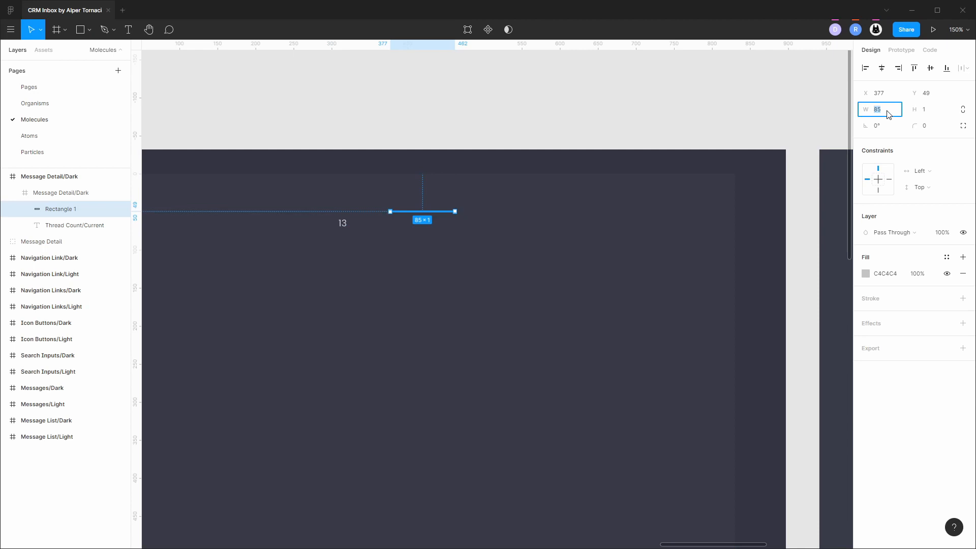
type("12")
key("Return")
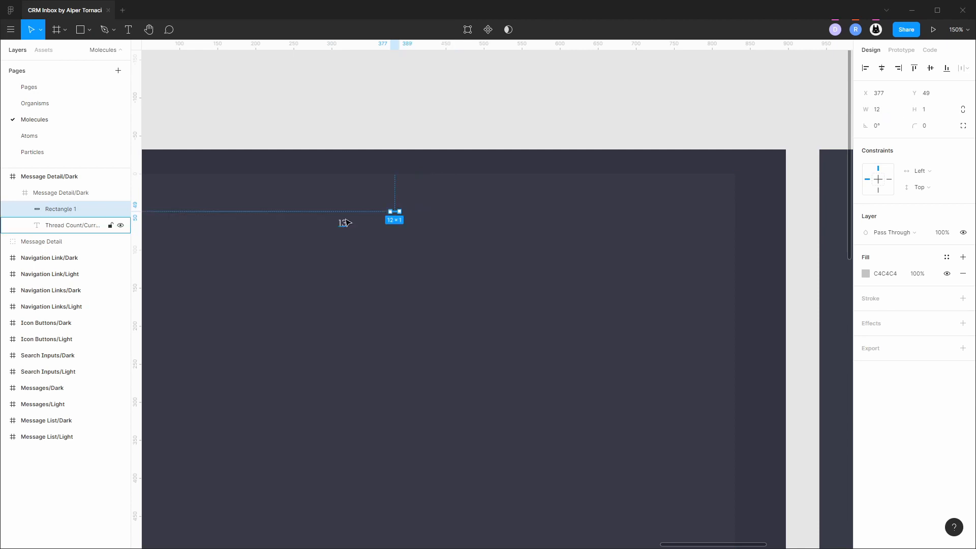
Rotate the line rectangle to 60° to form a slash
scroll(391, 208, "up", 5, "ctrl")
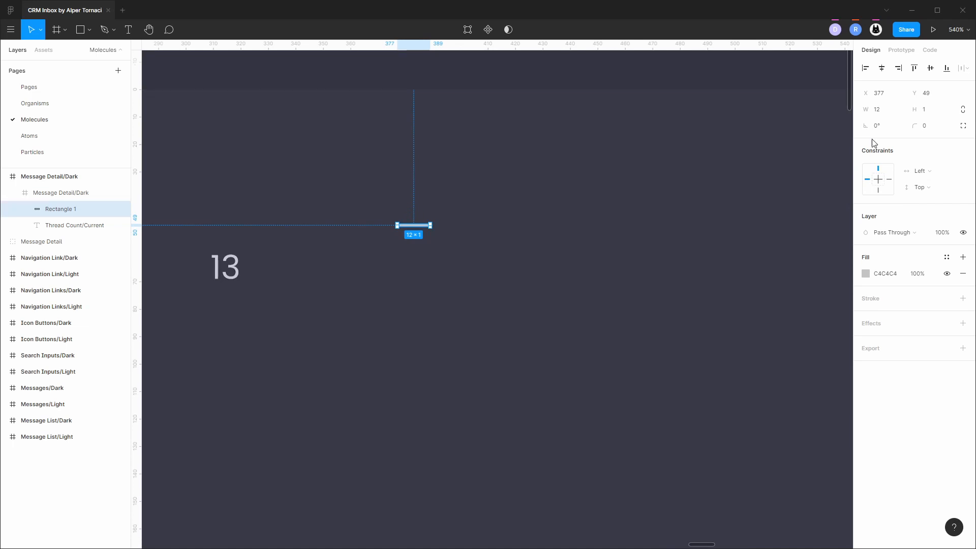
left_click(891, 128)
type("30")
key("Return")
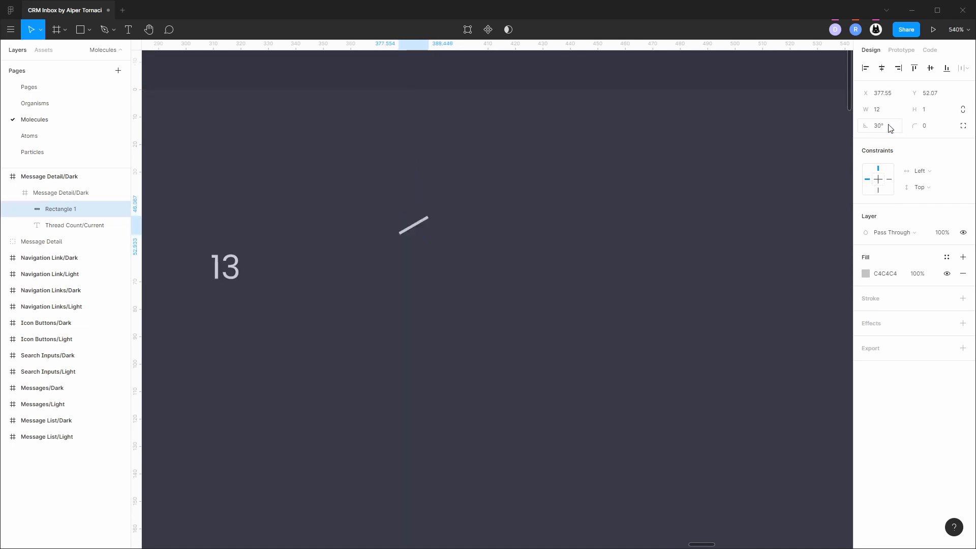
left_click(884, 131)
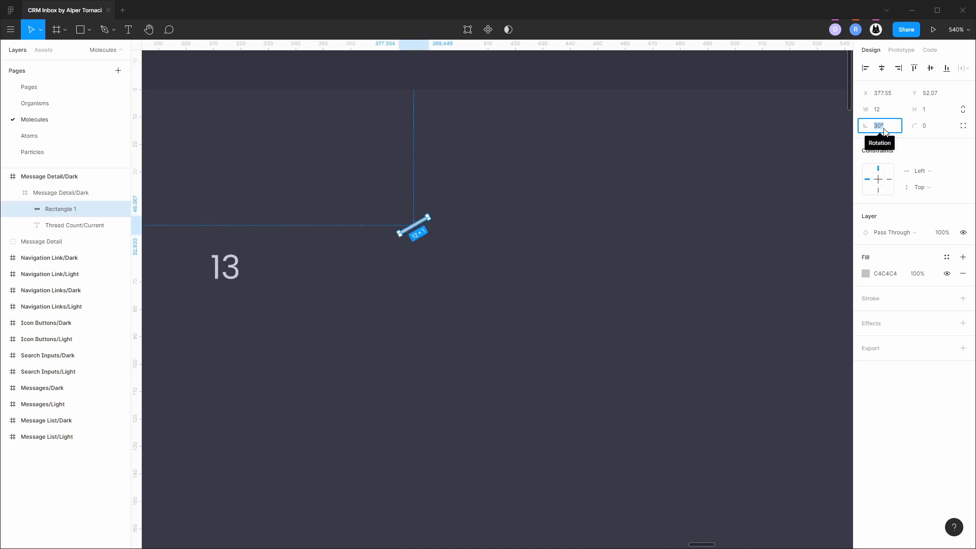
type("60")
key("Return")
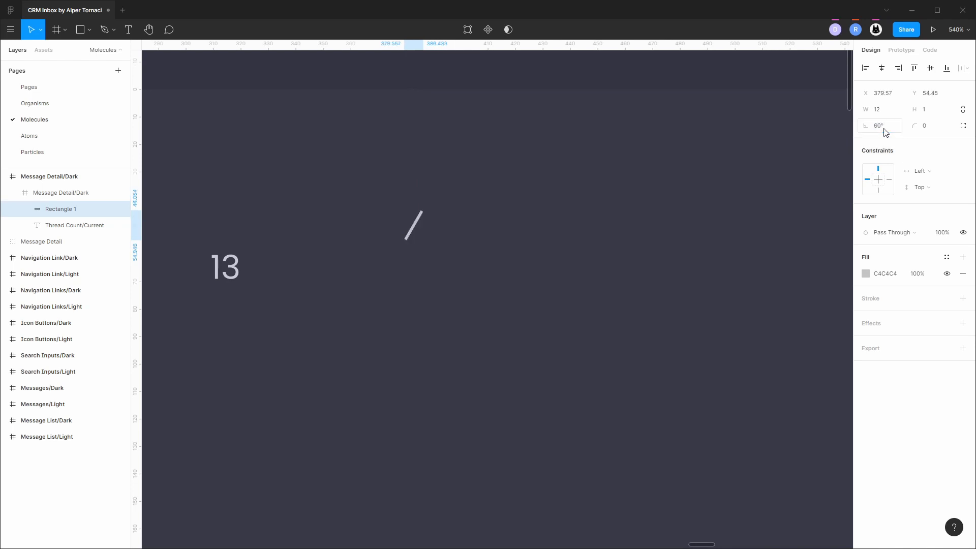
Move the slash line next to the 13 text and rename its layer Thread Count/Separator
scroll(460, 262, "left", 5)
scroll(460, 261, "down", 1)
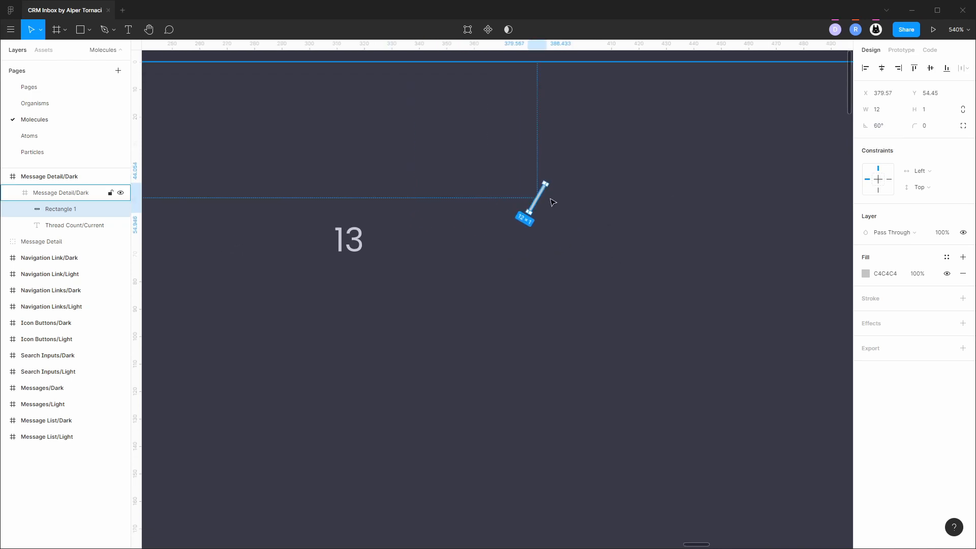
left_click_drag(541, 198, 398, 242)
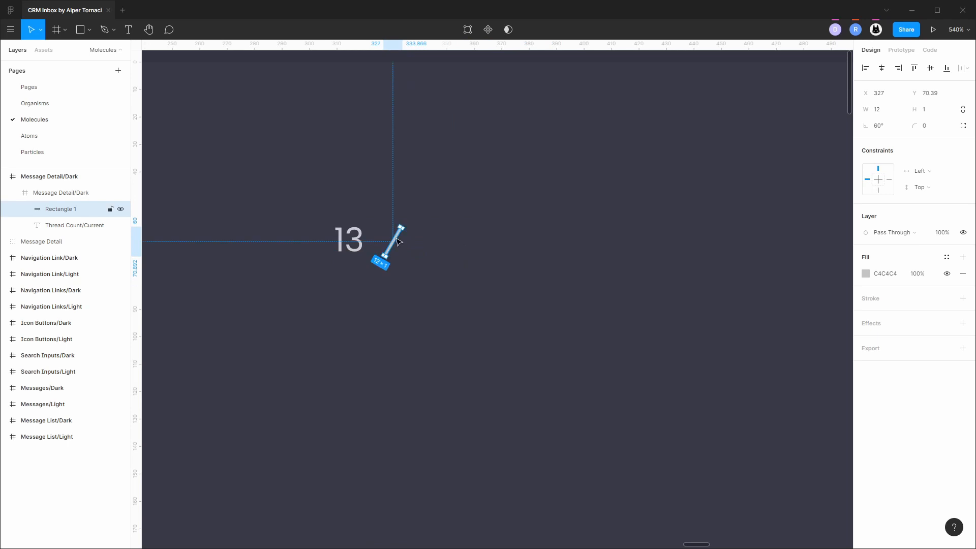
key("ctrl+r")
type("Th")
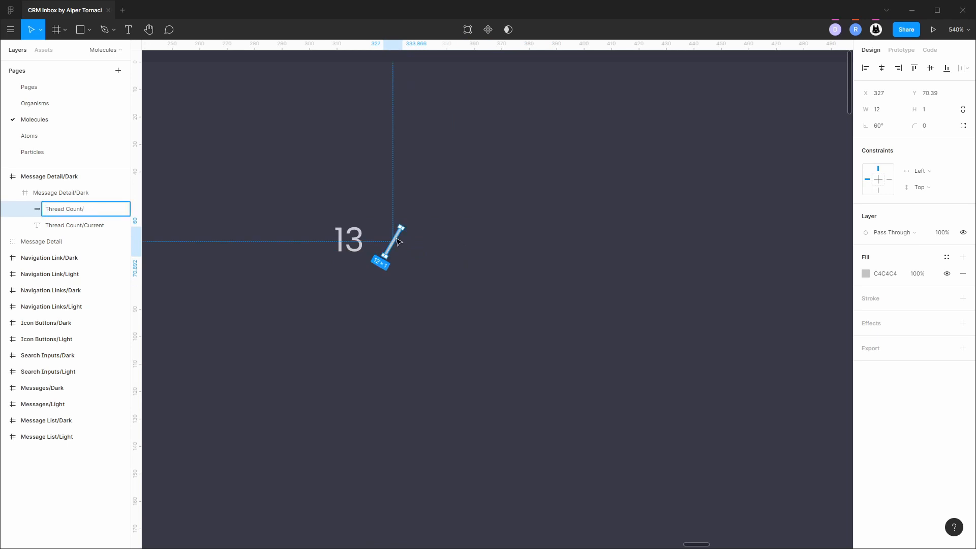
type("read Count/Separator")
key("Return")
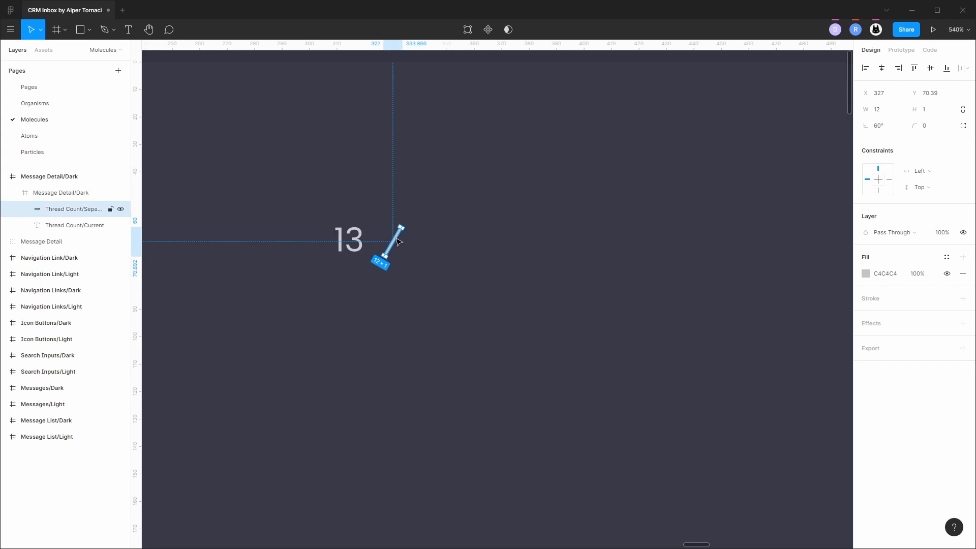
Duplicate the 13 text, name the copy Thread Count/Total, and place it to the right of the slash
left_click_drag(126, 215, 77, 256)
left_click(79, 213)
key("ctrl+d")
key("ctrl+r")
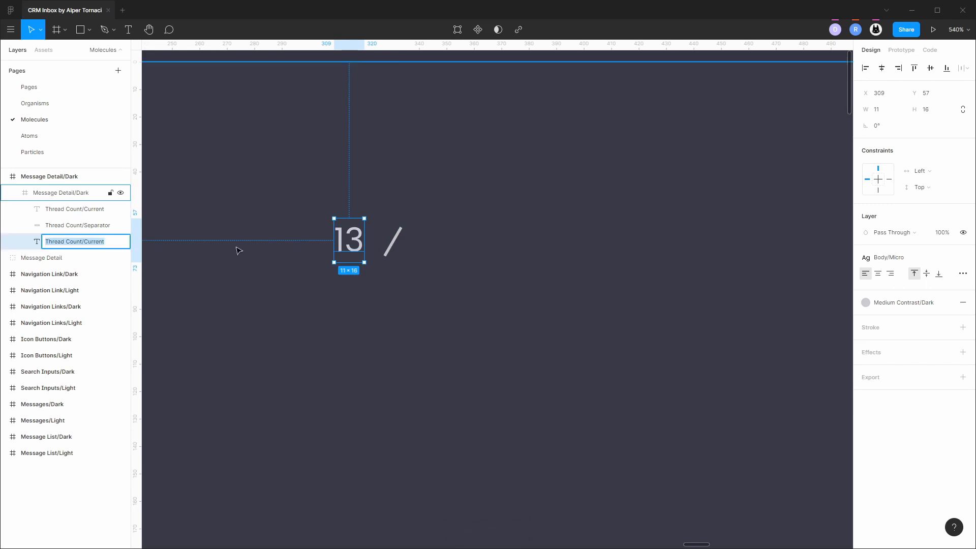
key("Right")
key("BackSpace")
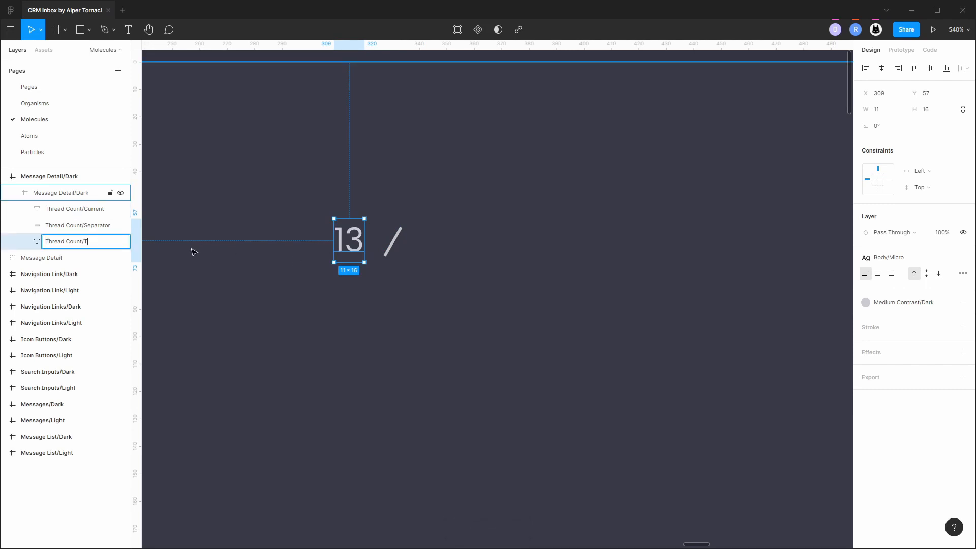
type("Total")
key("Return")
left_click_drag(350, 244, 453, 244)
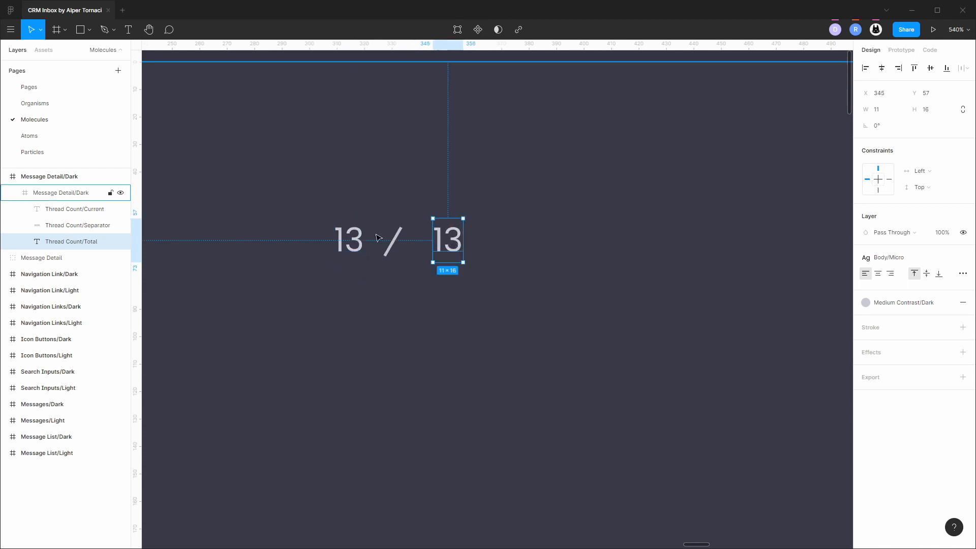
Distribute the three thread count layers horizontally with 4 spacing between them
left_click(102, 209, "shift")
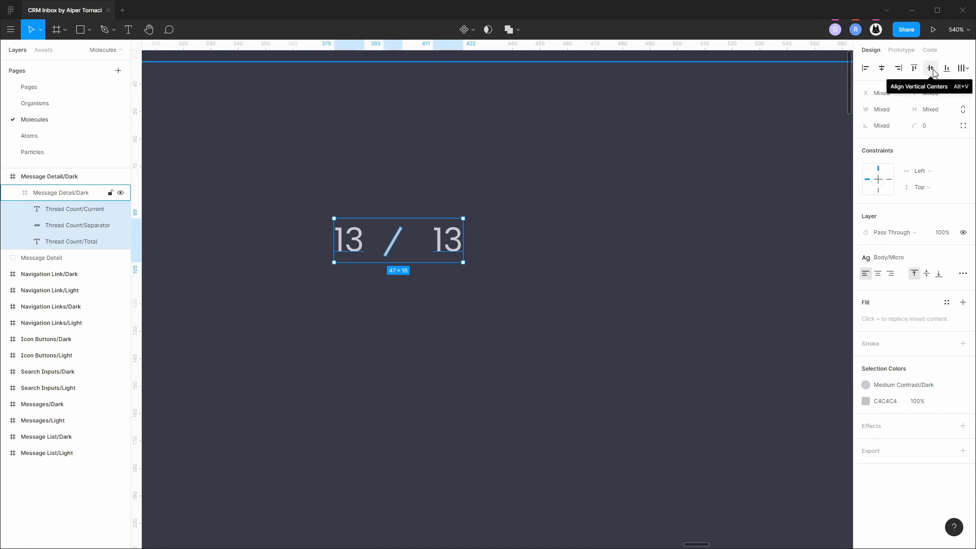
left_click(963, 67)
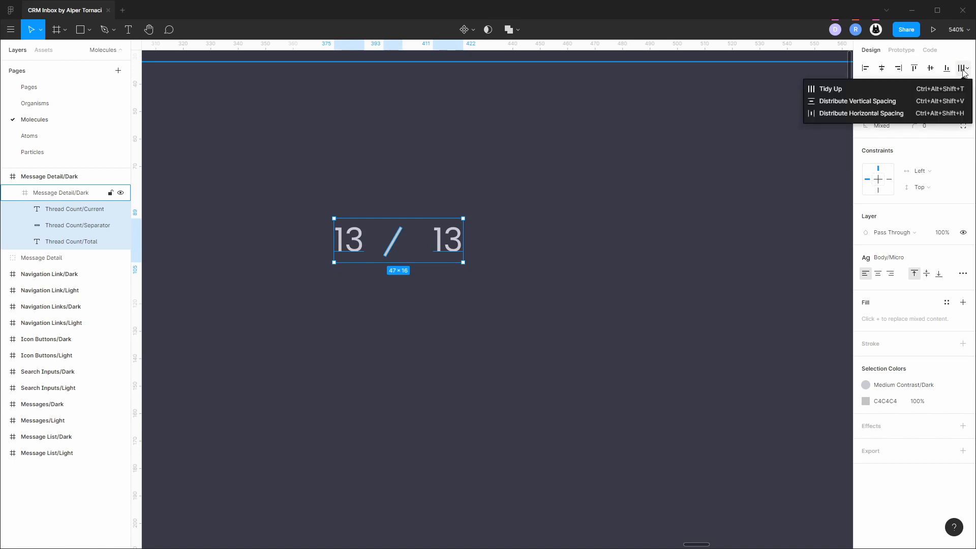
left_click(871, 113)
left_click(880, 144)
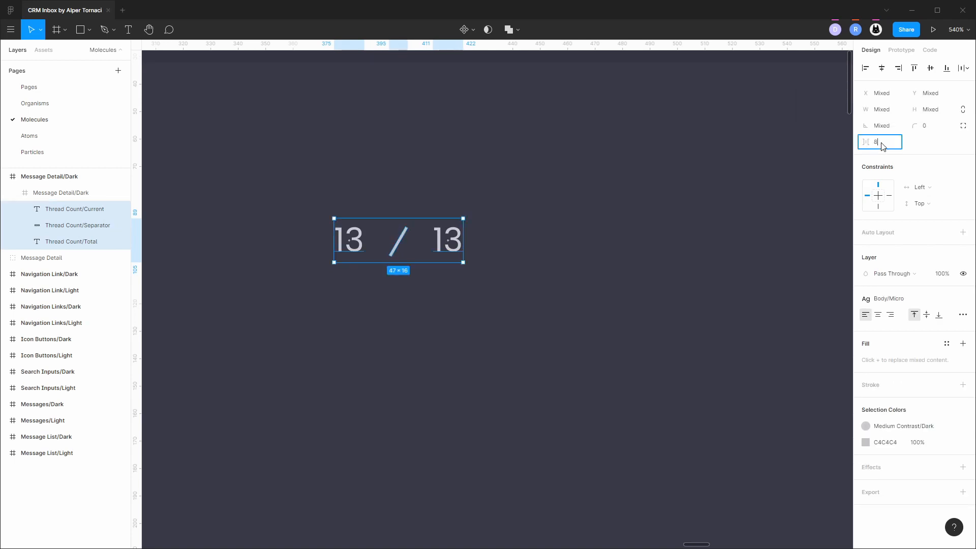
type("8")
key("Return")
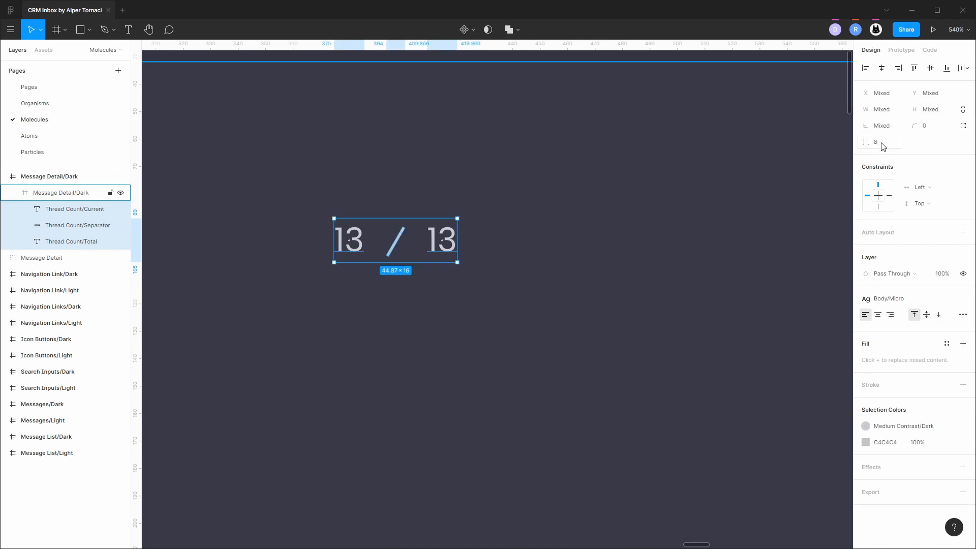
left_click(882, 143)
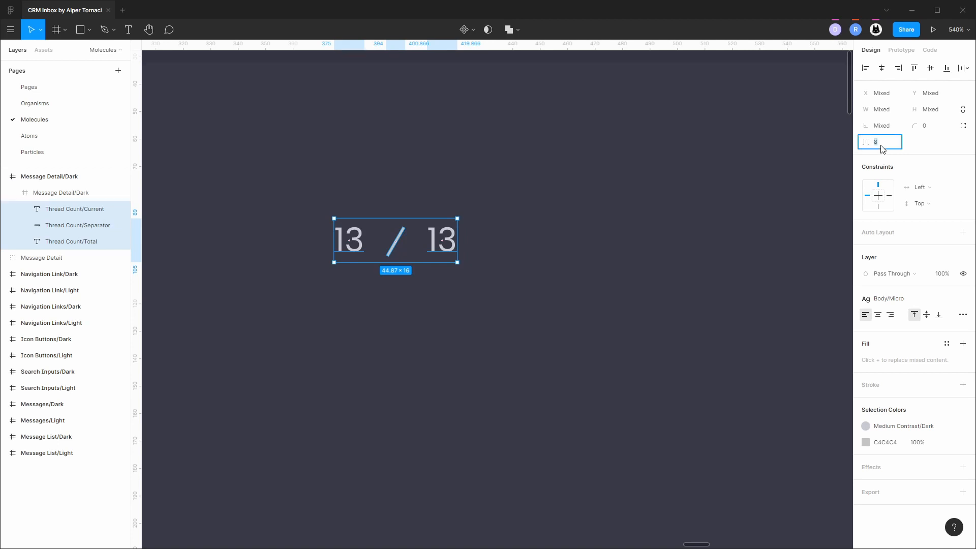
type("4")
key("Return")
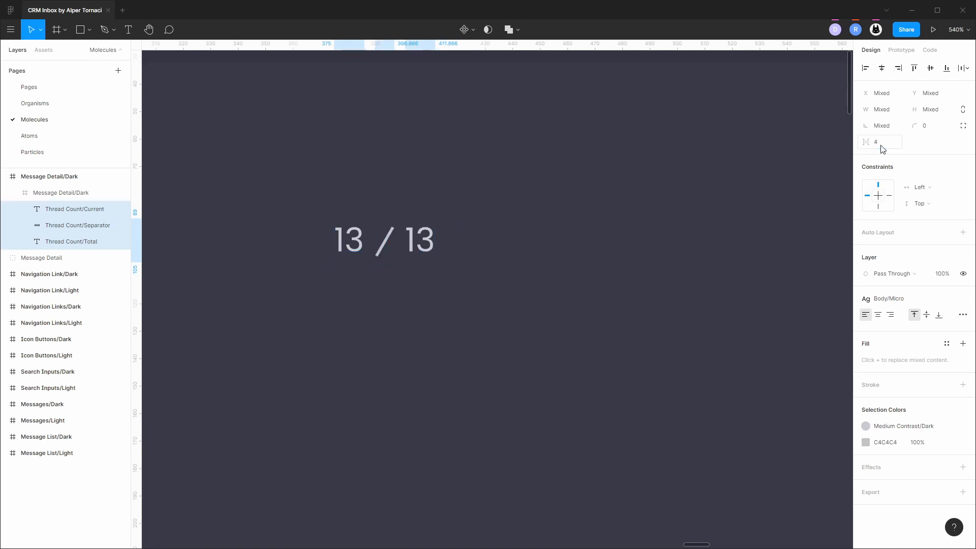
Group the current, separator and total layers and name the group Thread Count
left_click(318, 268)
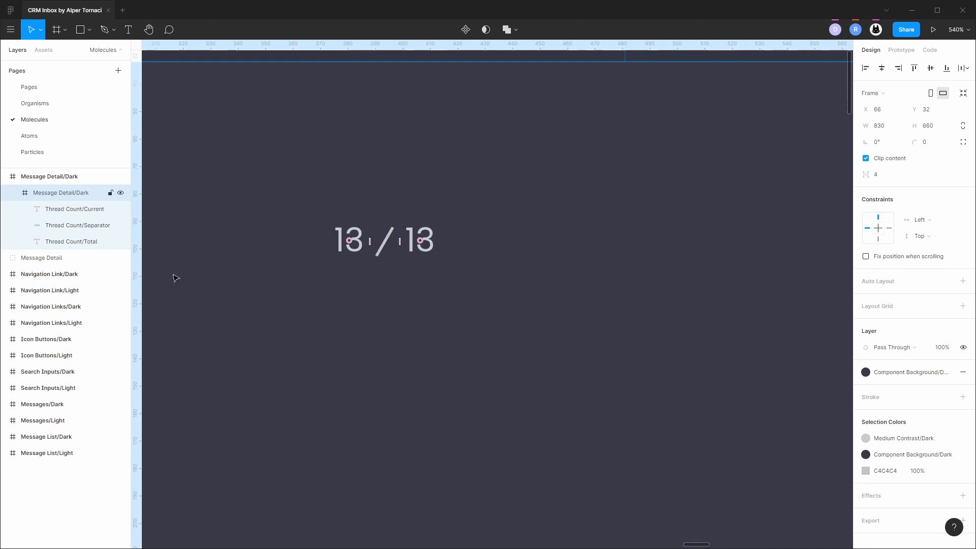
left_click(63, 209)
left_click(64, 243, "shift")
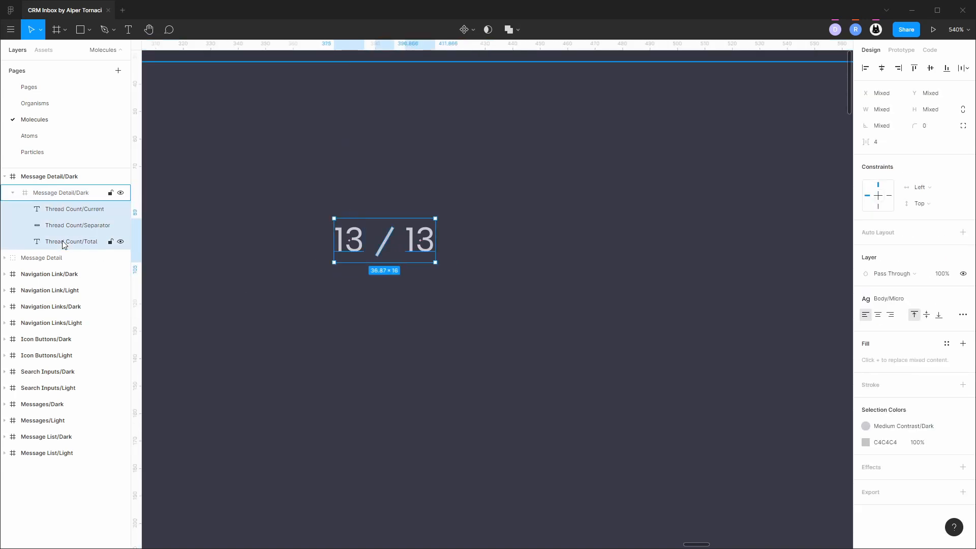
key("ctrl+g")
key("ctrl+r")
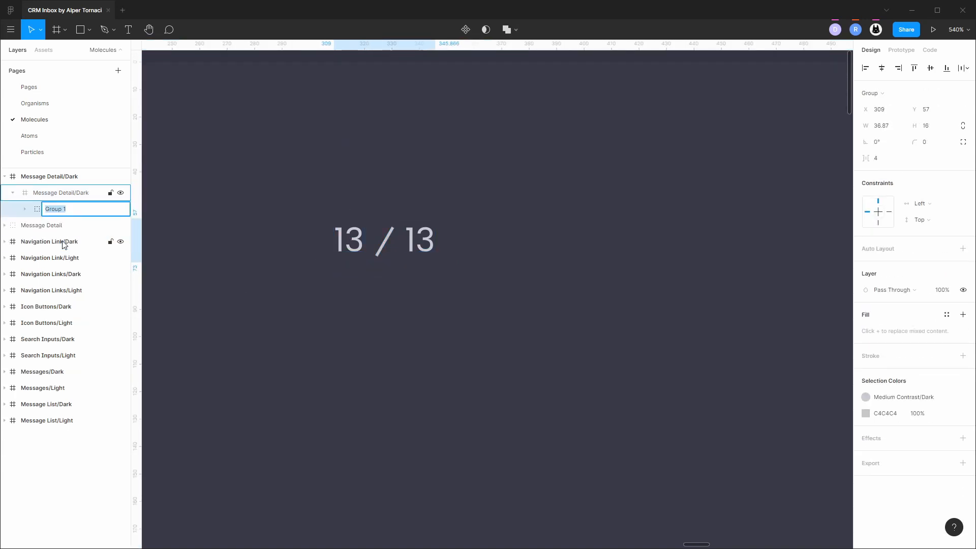
type("Thread Count")
key("Return")
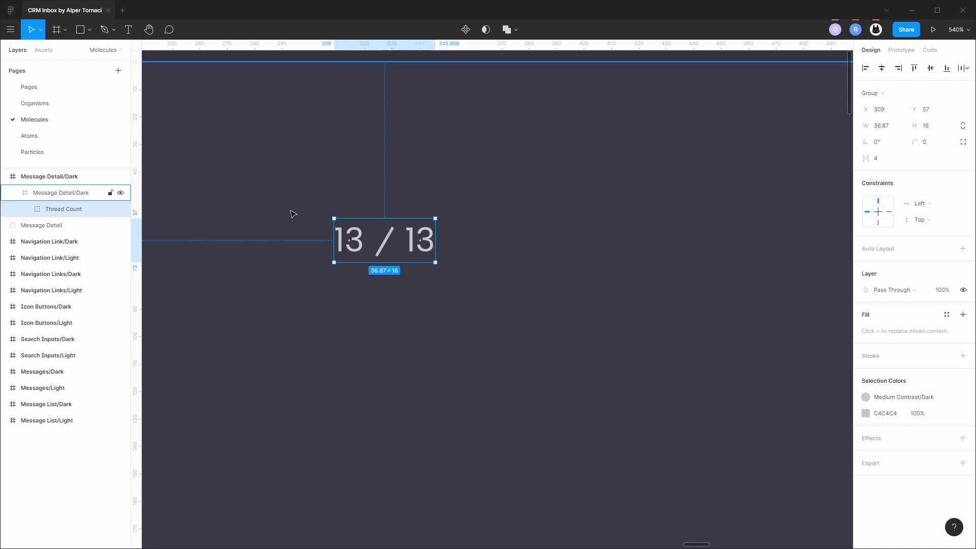
Center the Thread Count group horizontally in the inner frame and move it up to 16 from the top
scroll(295, 213, "down", 10)
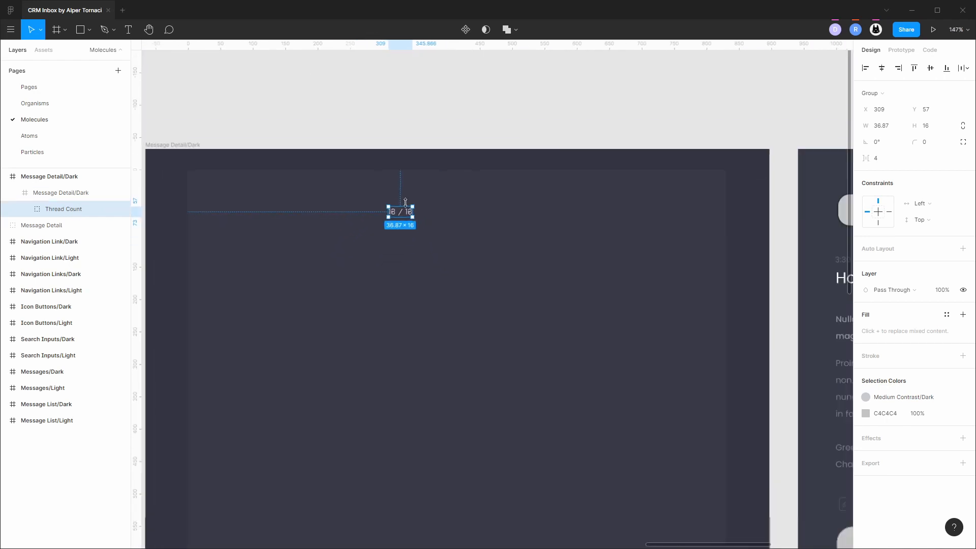
left_click_drag(432, 163, 482, 143)
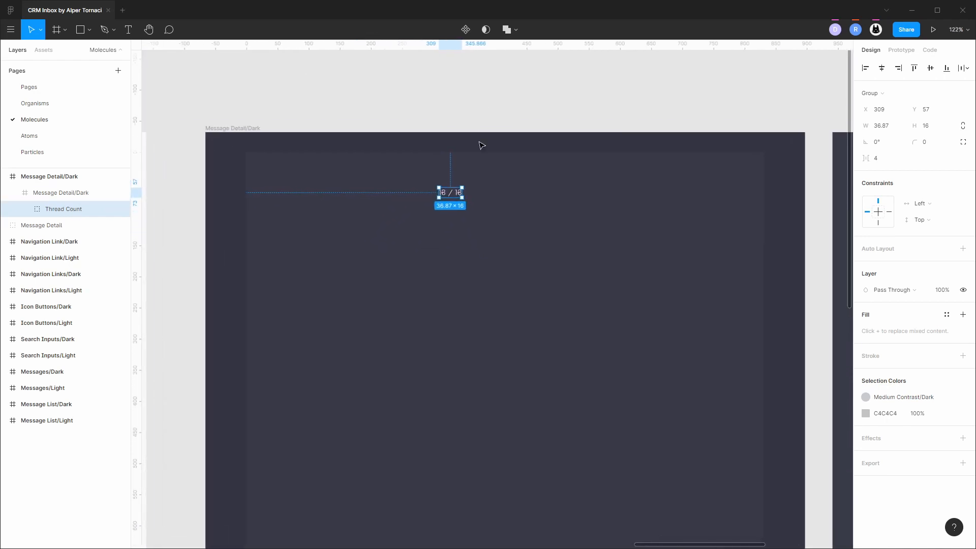
left_click(882, 69)
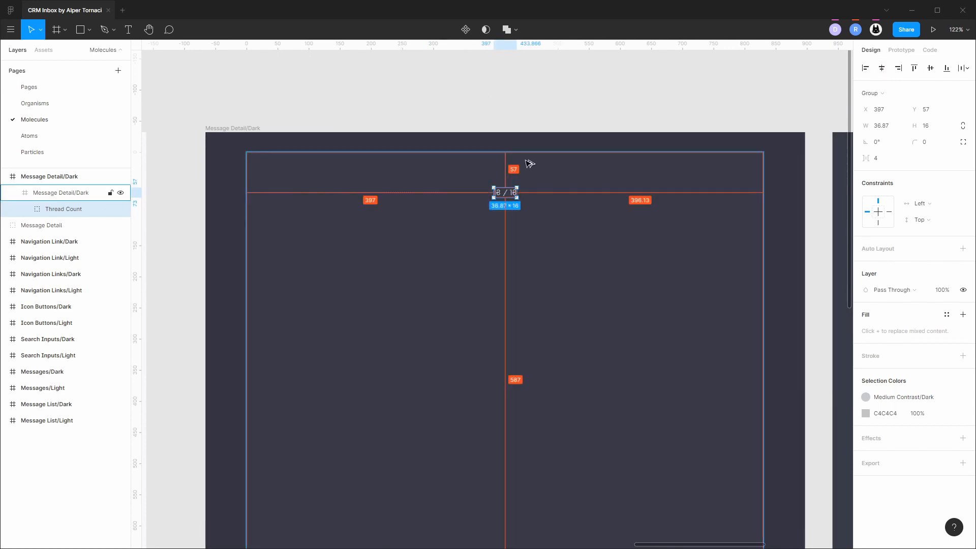
key("alt+shift+Up")
key("alt+shift+Up")
key("alt+shift+Up")
key("alt+shift+Up")
key("alt+shift+Up")
key("alt+shift+Down")
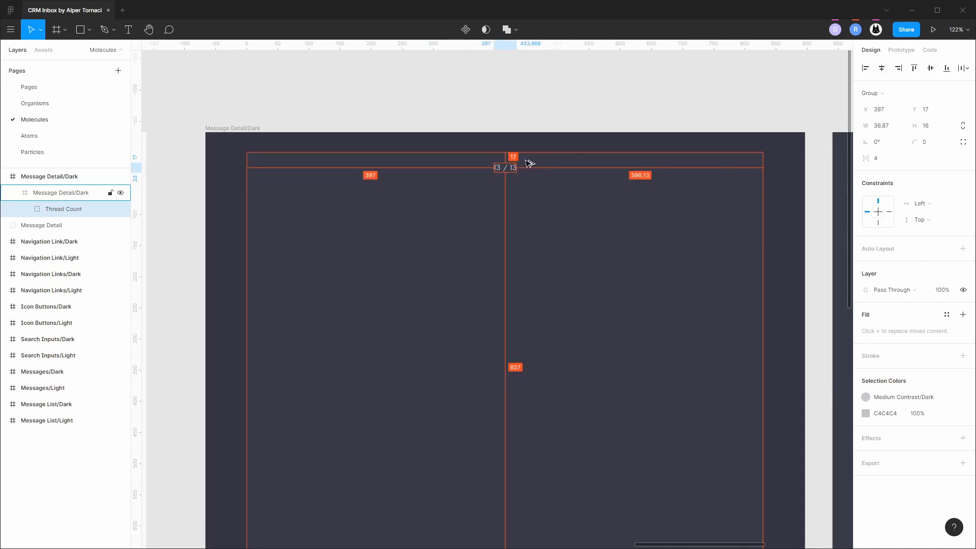
key("alt+Up")
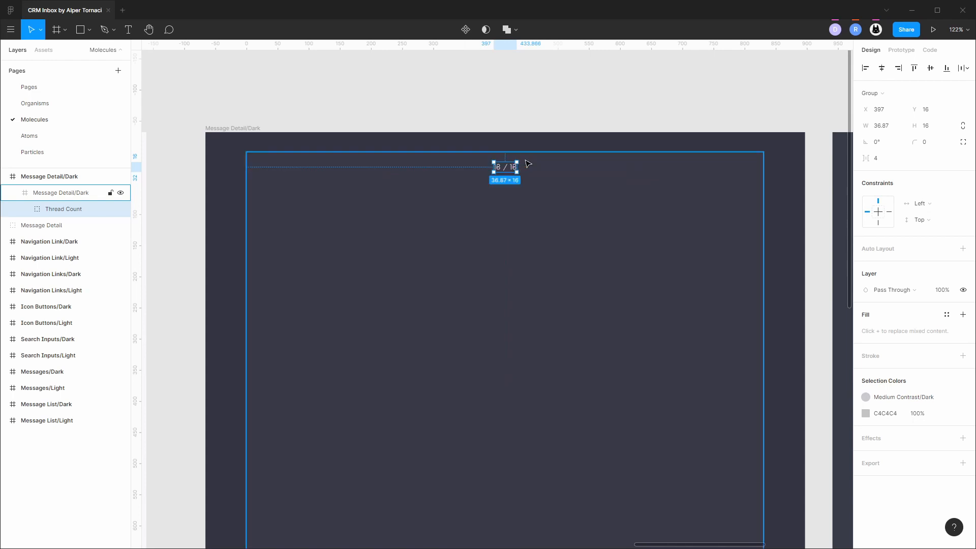
Switch to the Pages page and examine the header and message detail area of the dark inbox layout
left_click(94, 195)
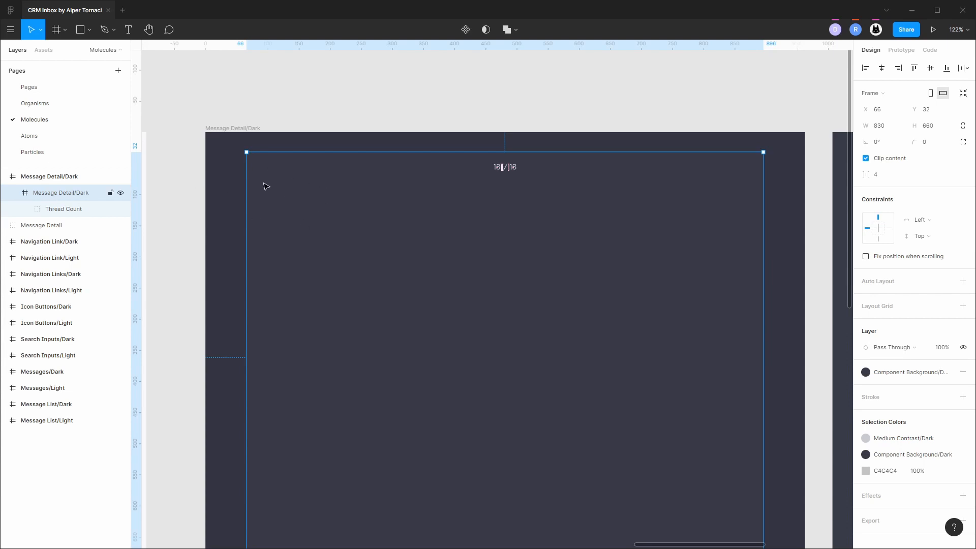
left_click(60, 86)
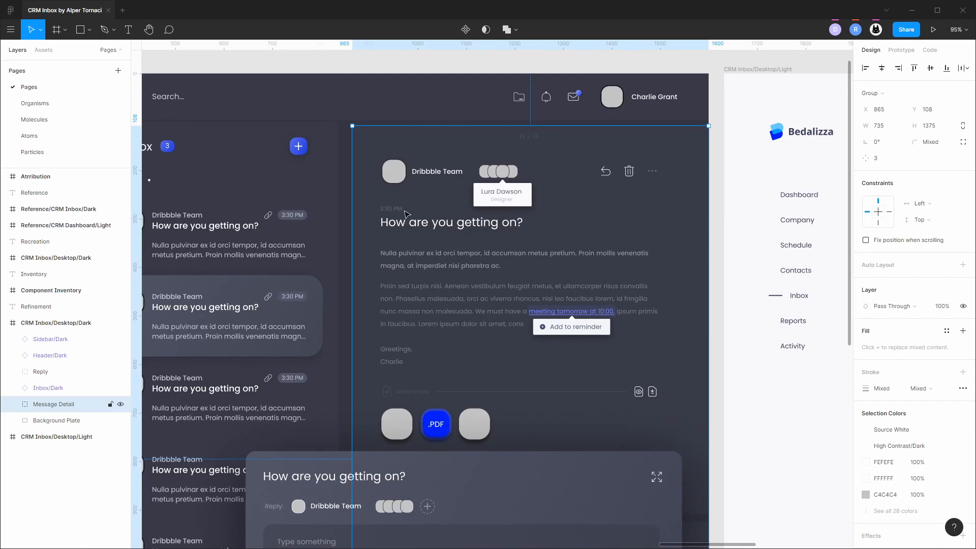
scroll(406, 213, "up", 5)
left_click_drag(279, 126, 391, 382)
left_click(375, 322)
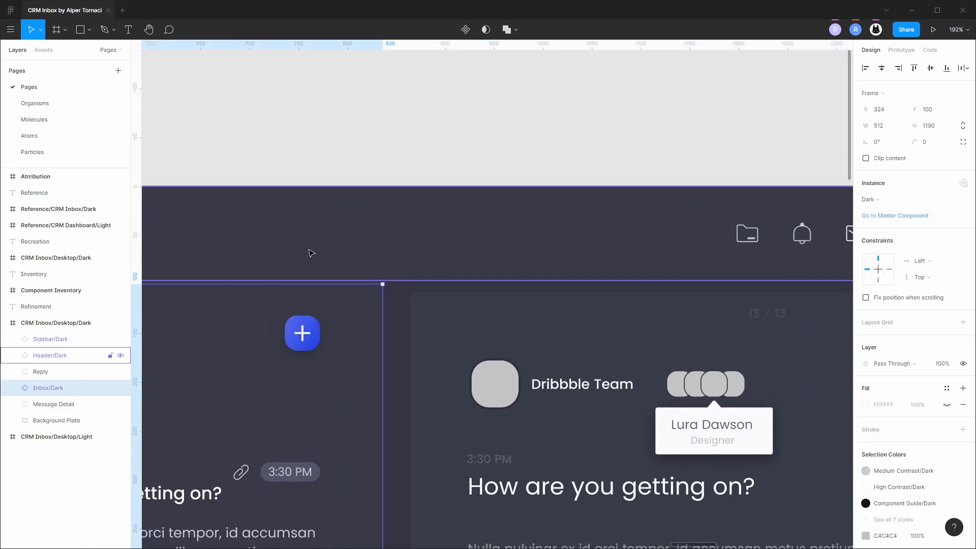
scroll(599, 189, "left", 6)
scroll(599, 189, "down", 1)
scroll(656, 192, "right", 2)
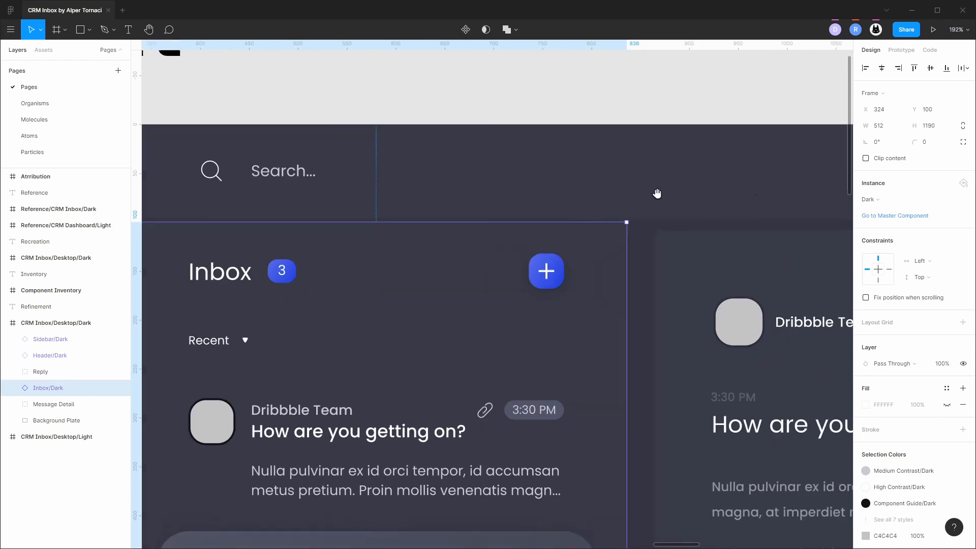
scroll(411, 182, "up", 6)
key("ctrl+r")
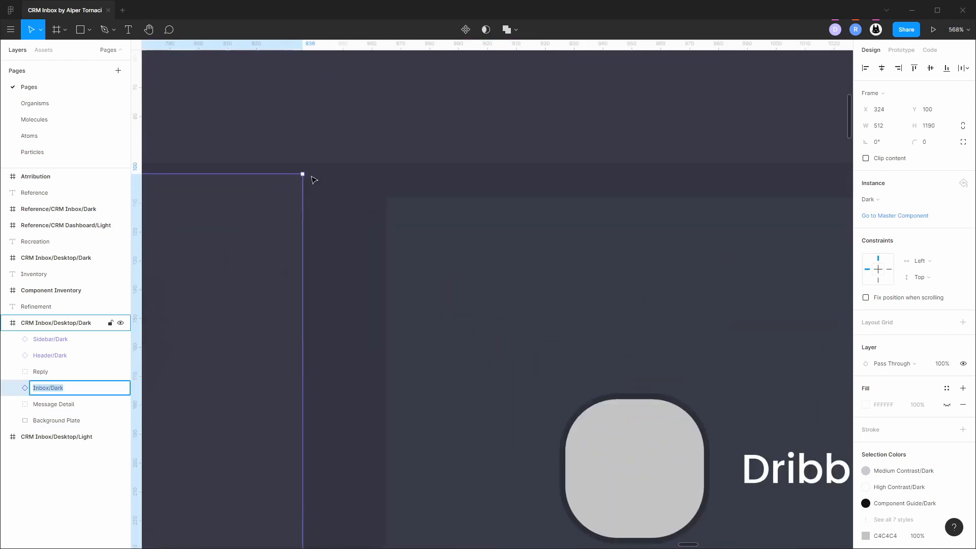
key("Escape")
key("Escape")
Draw a rectangle about 120 × 62 at the top of the message detail column, just below the header, at x 840
key("r")
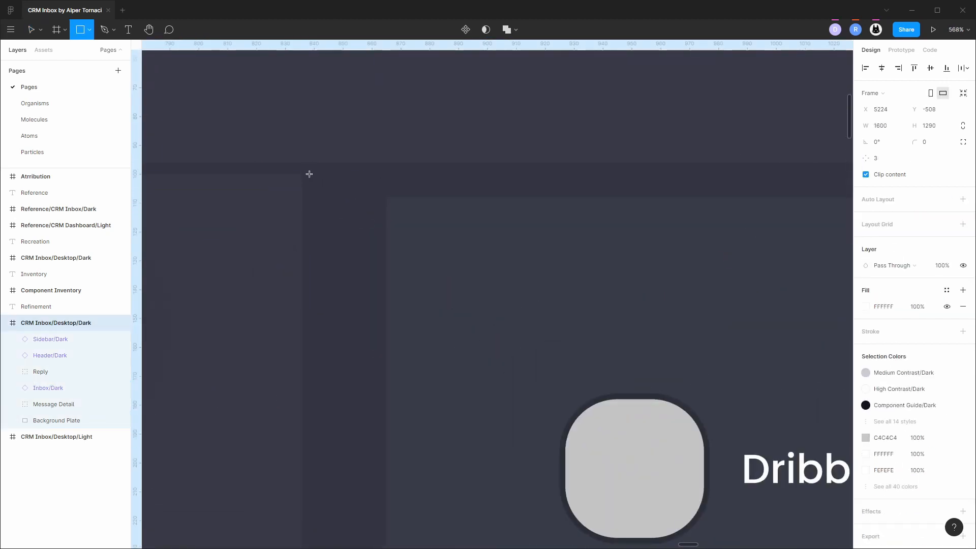
mouse_move(308, 174)
left_mouse_down()
mouse_move(493, 296)
mouse_move(654, 352)
left_mouse_up()
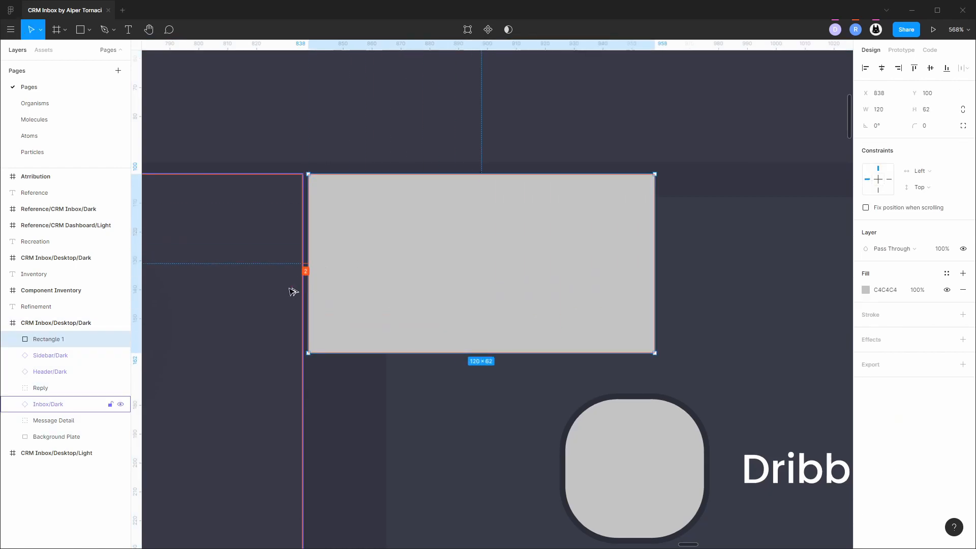
key("Right")
key("Right")
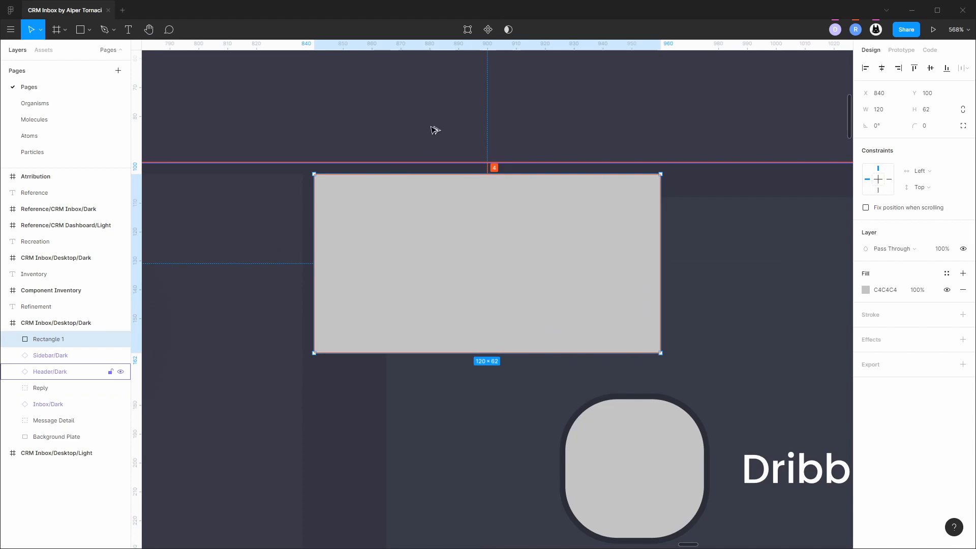
scroll(535, 249, "down", 10)
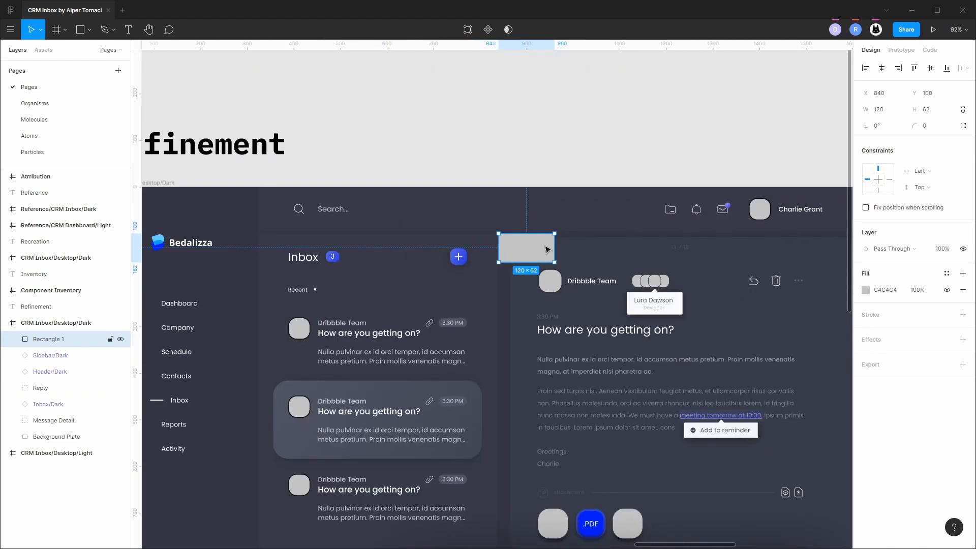
Stretch the rectangle to 760 wide so it spans the message detail column
left_click_drag(555, 246, 734, 250)
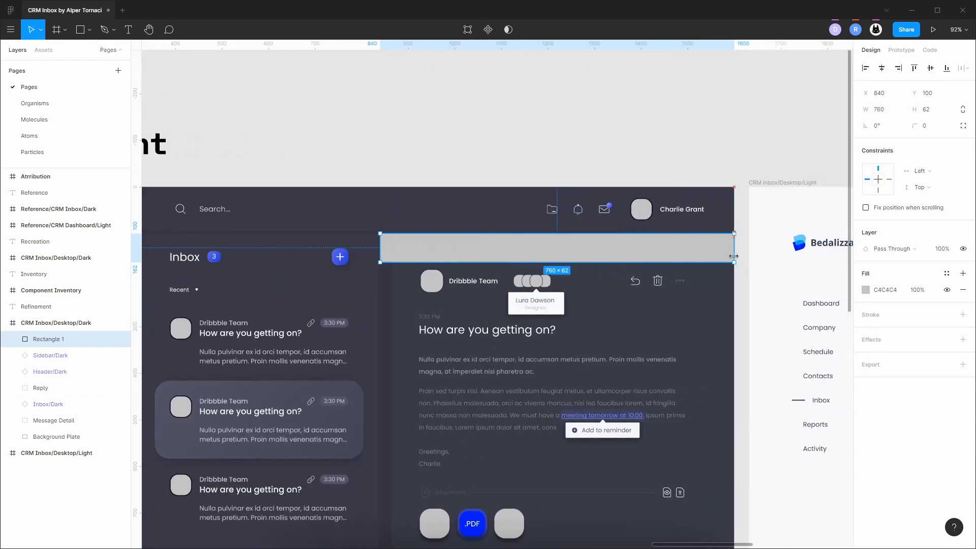
scroll(735, 250, "up", 10)
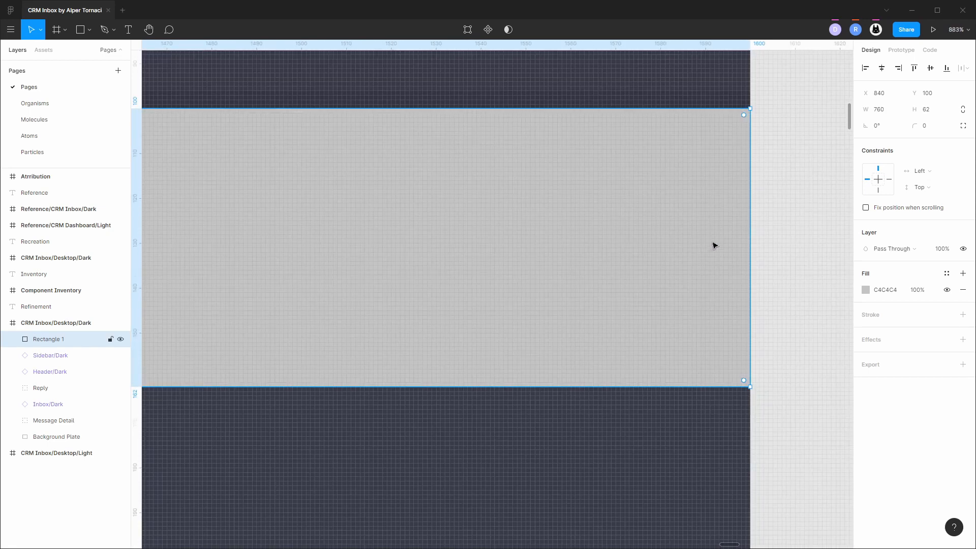
scroll(589, 266, "down", 5)
scroll(589, 267, "down", 3)
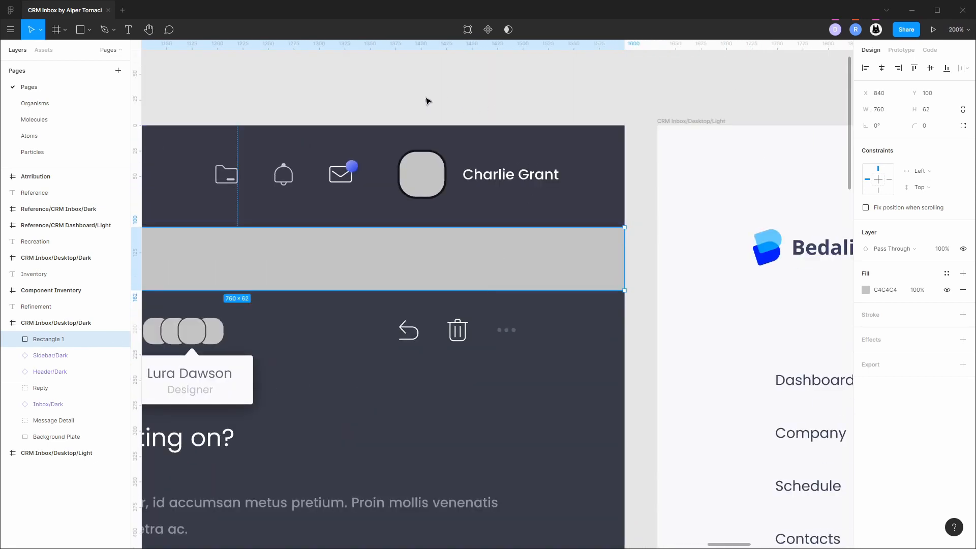
scroll(577, 66, "down", 2)
scroll(581, 72, "down", 3)
scroll(581, 72, "down", 3)
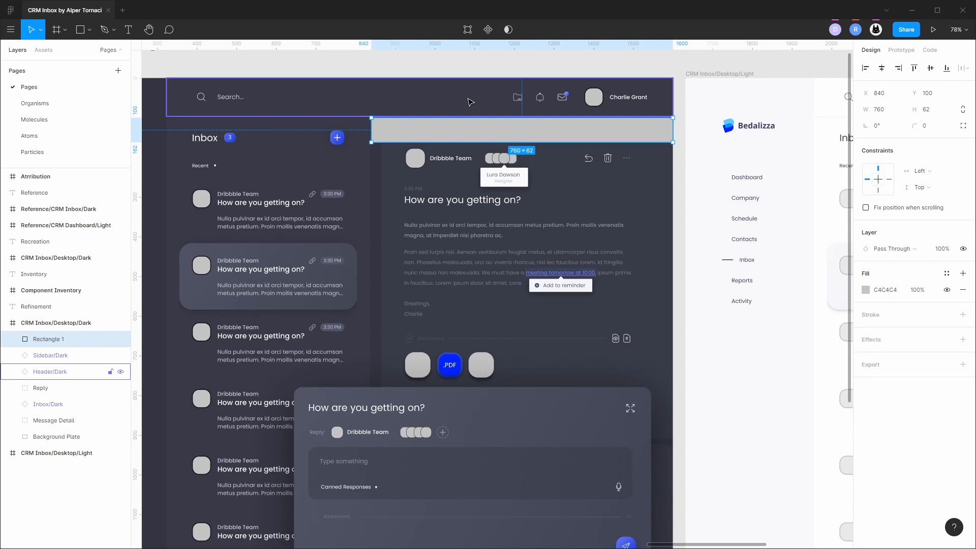
Switch to the Molecules page and set the inner Message Detail/Dark frame's width to 760
left_click(76, 120)
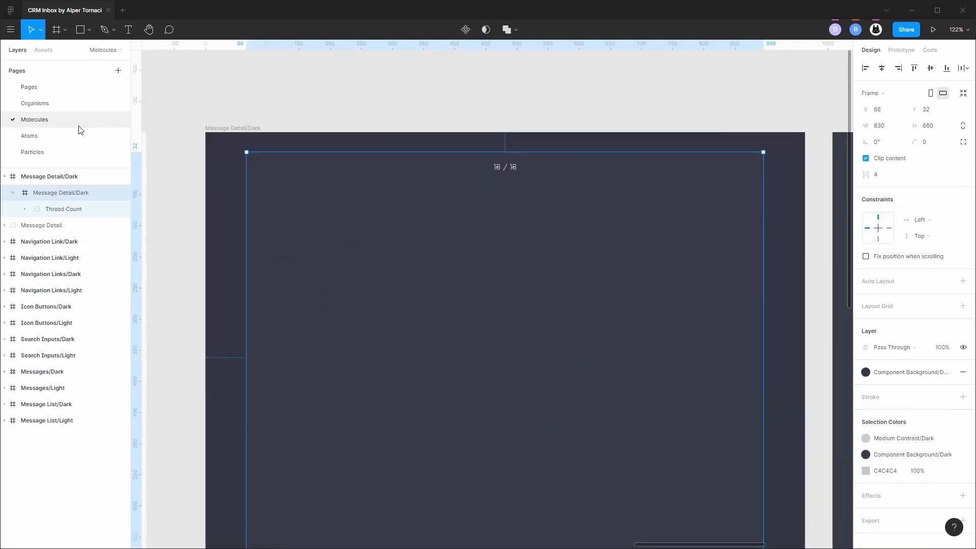
left_click(896, 130)
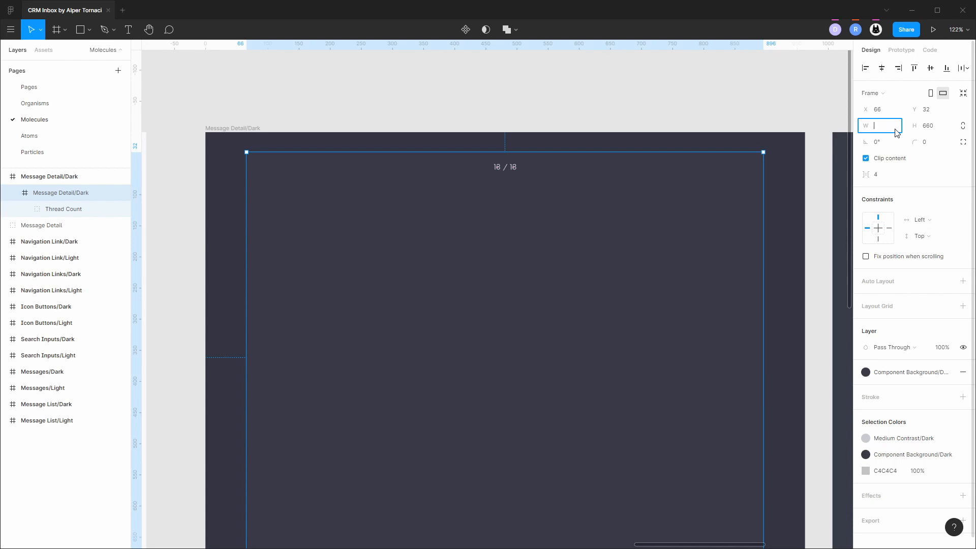
key("alt+Tab")
left_click(895, 131)
type("760")
key("Return")
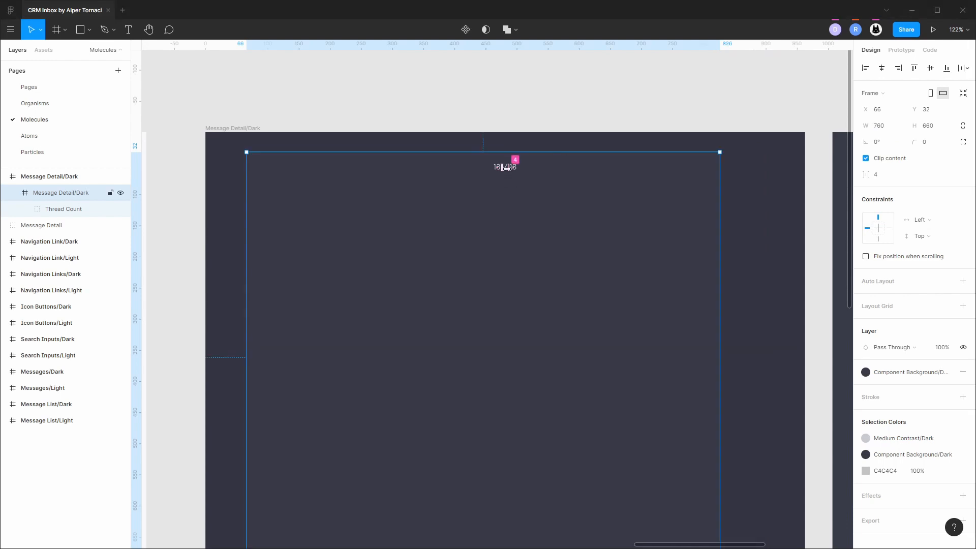
Set the Thread Count group's constraints to Center and Top, then re-center it horizontally in the frame
left_click(58, 209)
left_click(939, 205)
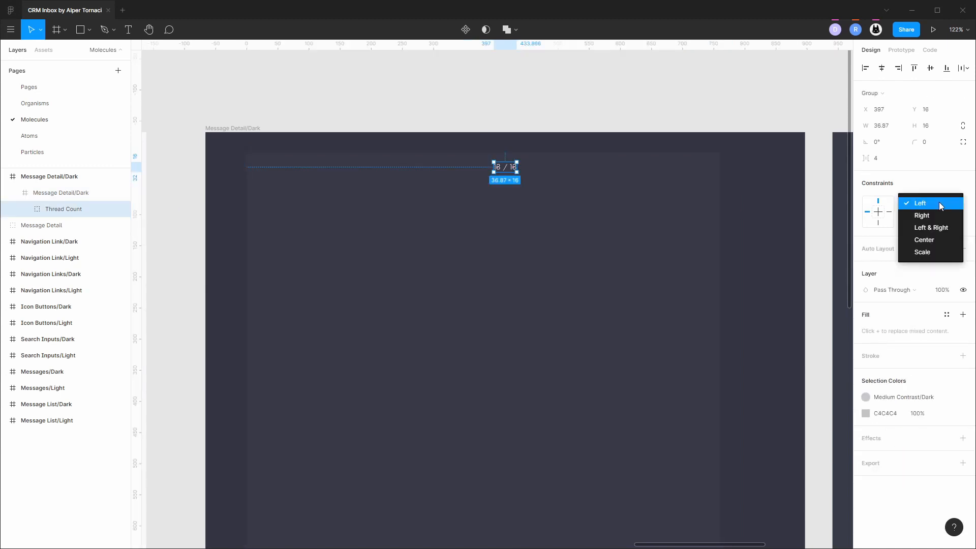
left_click(932, 239)
left_click(936, 221)
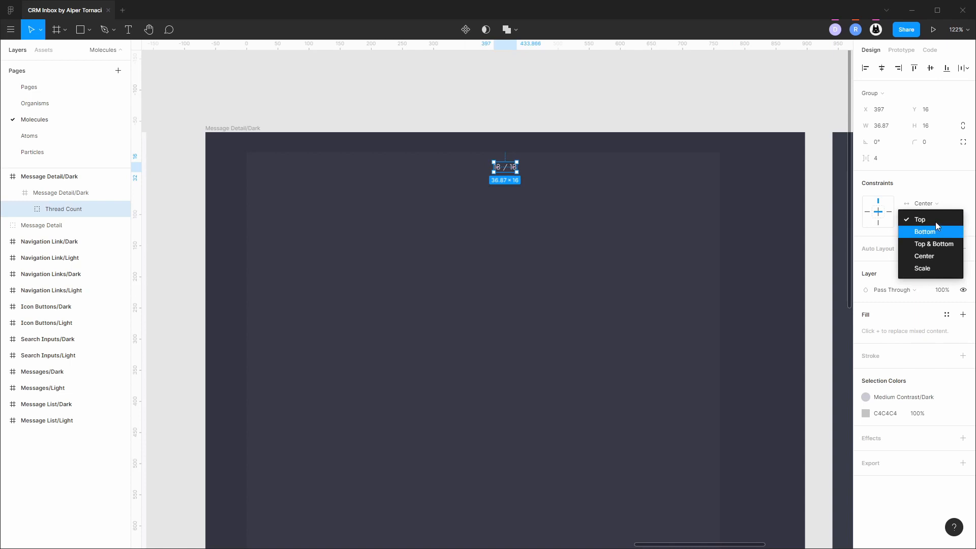
left_click(936, 220)
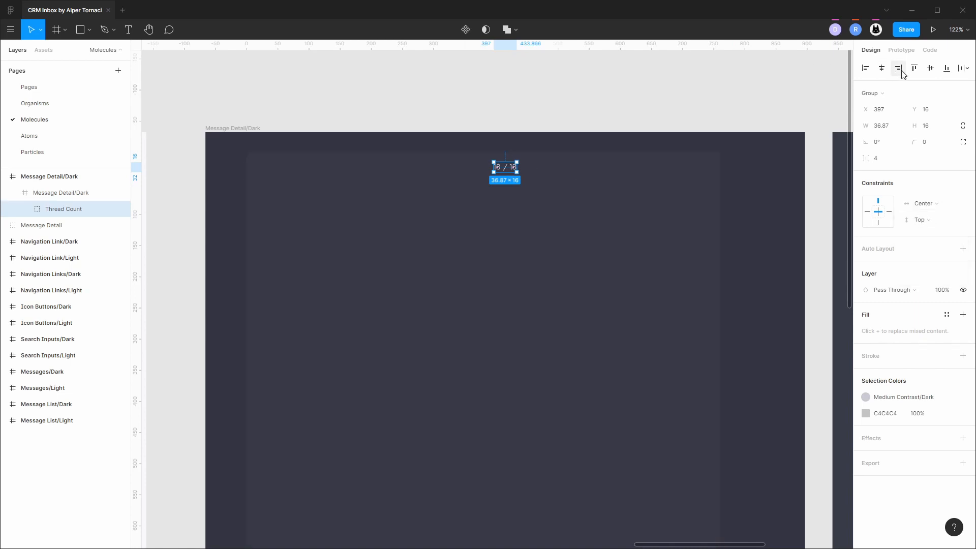
left_click(881, 67)
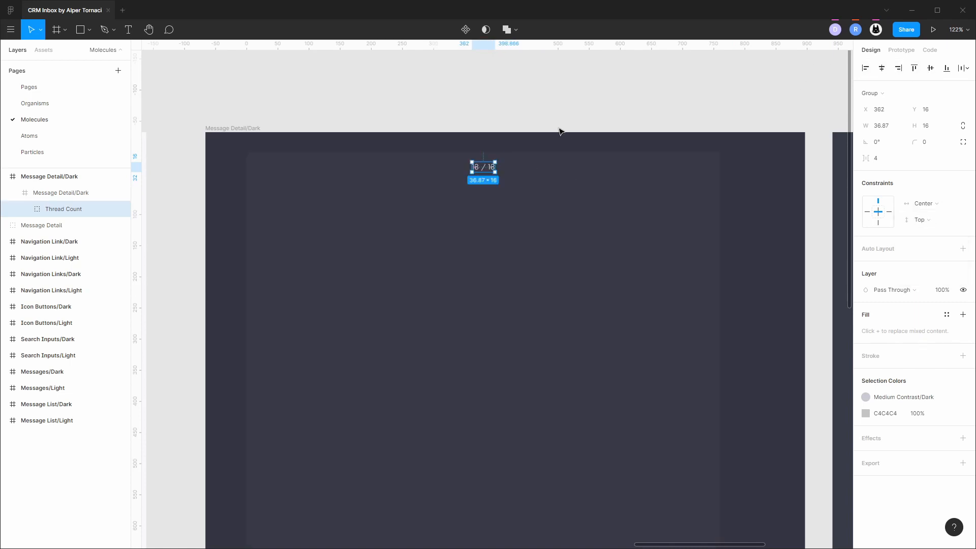
Insert a large and a small dark Avatar instance into the inner Message Detail/Dark frame
left_click(552, 106)
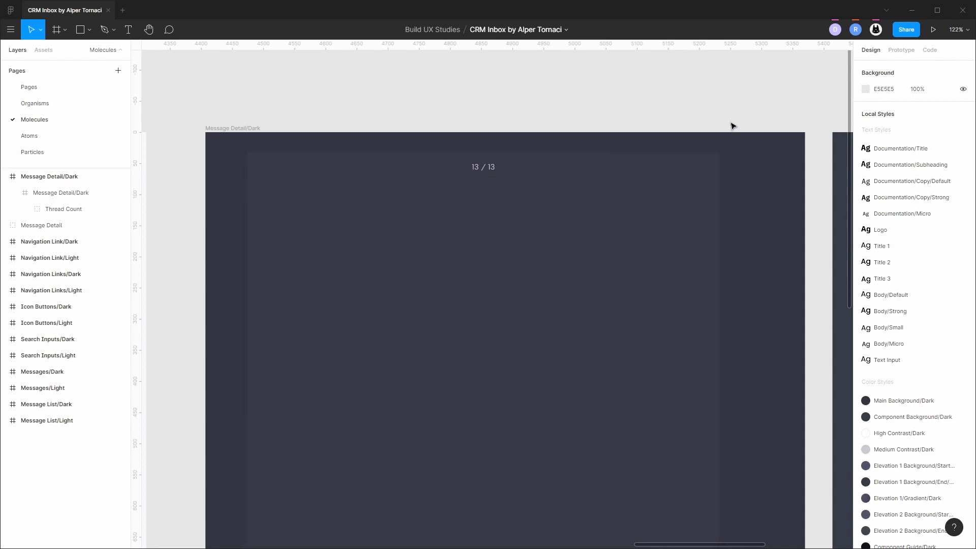
left_click_drag(789, 113, 354, 111)
left_click_drag(635, 106, 447, 102)
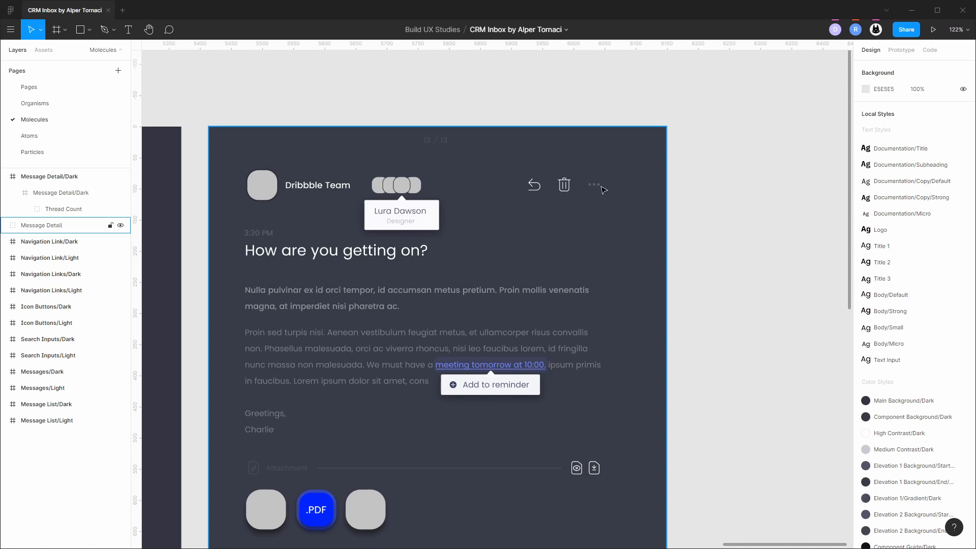
scroll(603, 190, "left", 10)
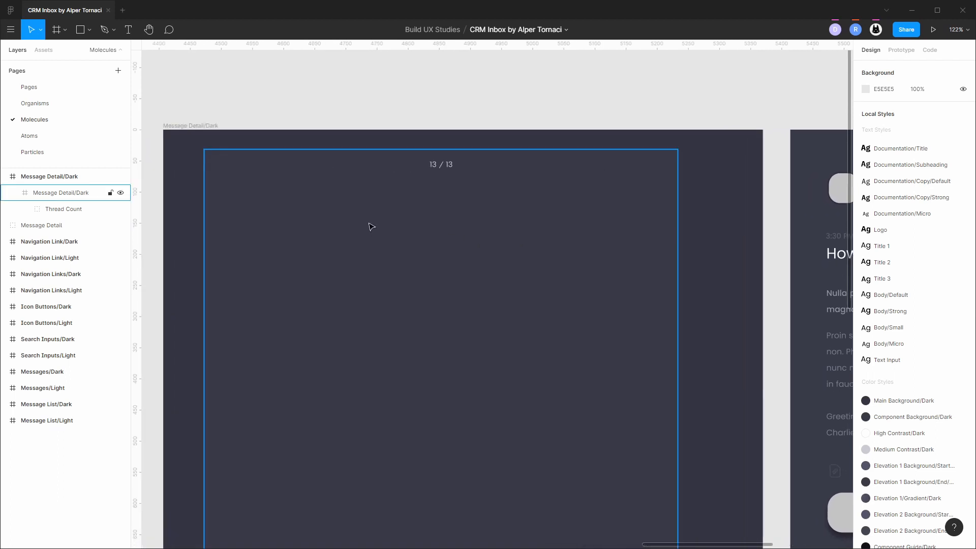
left_click(339, 245)
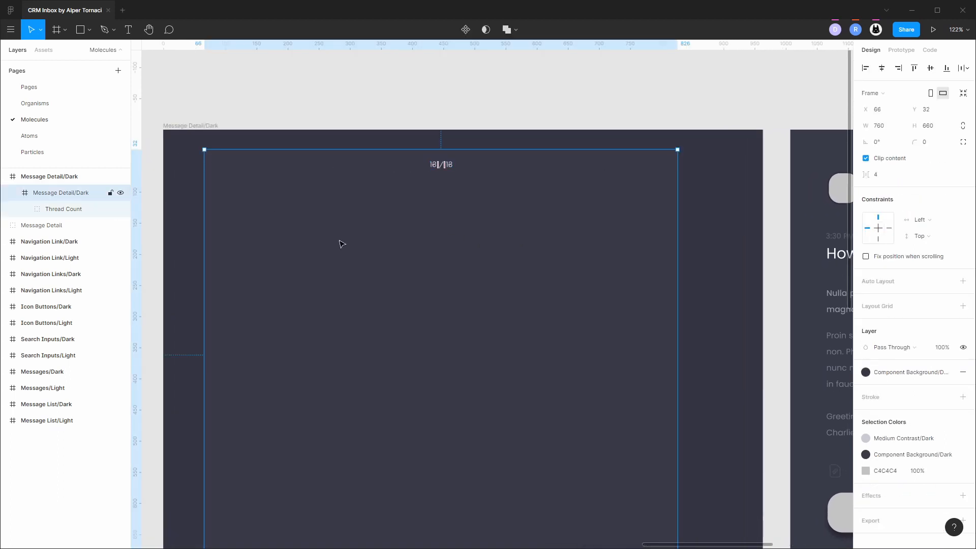
left_click(42, 57)
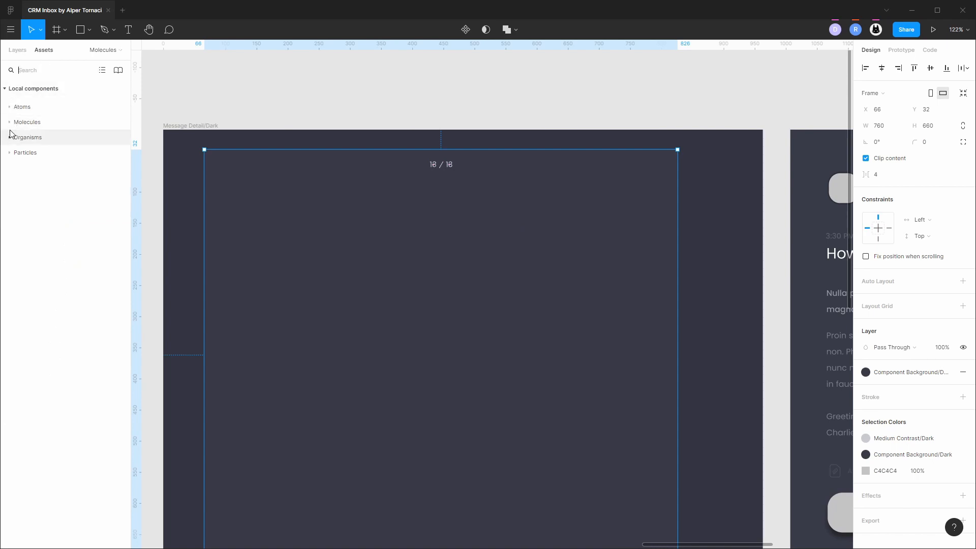
left_click(16, 107)
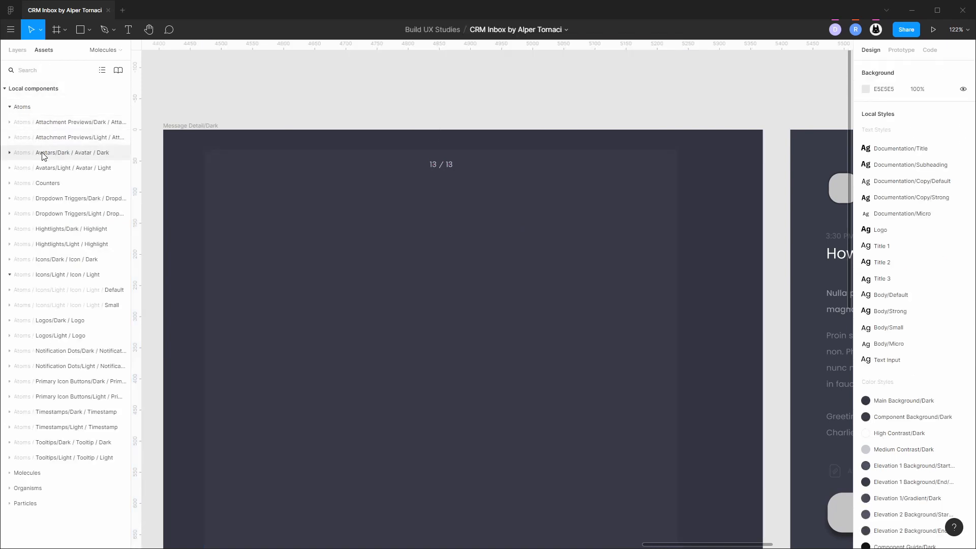
left_click(11, 153)
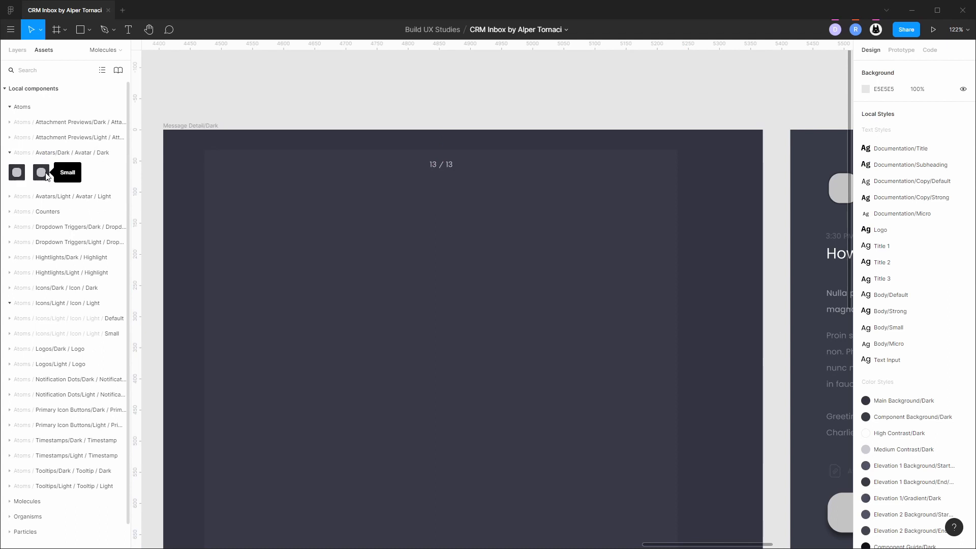
left_click_drag(17, 175, 266, 229)
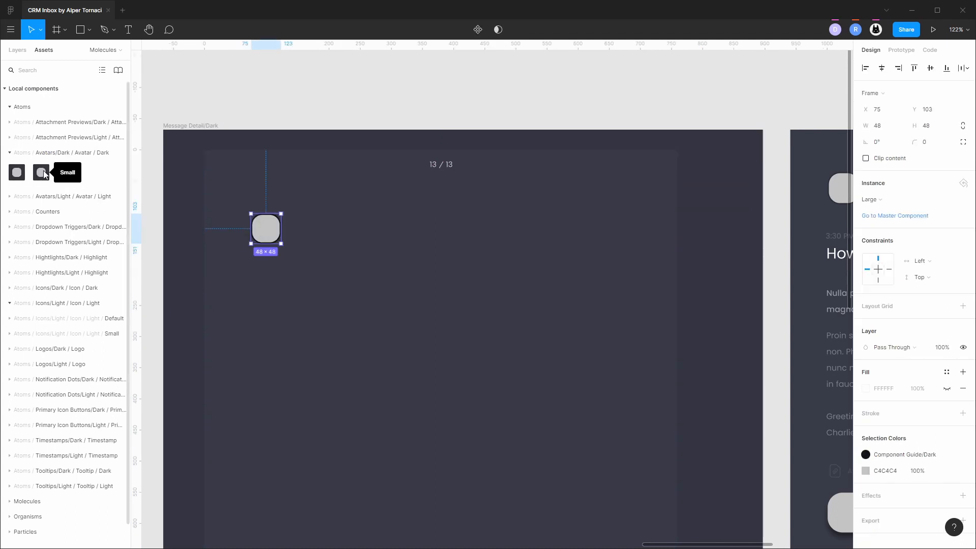
left_click_drag(43, 171, 368, 229)
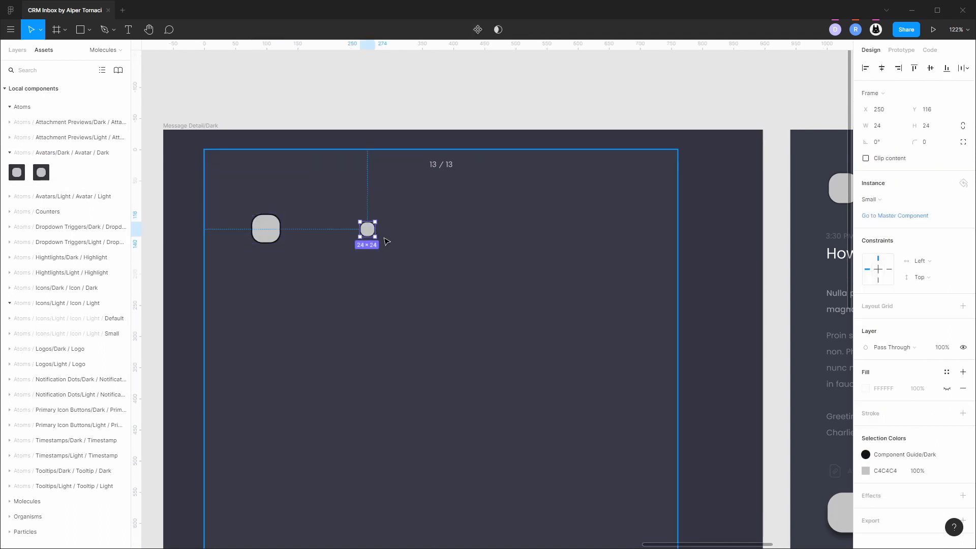
Add the dark Tooltip instance into the frame below the small avatar
left_click(8, 154)
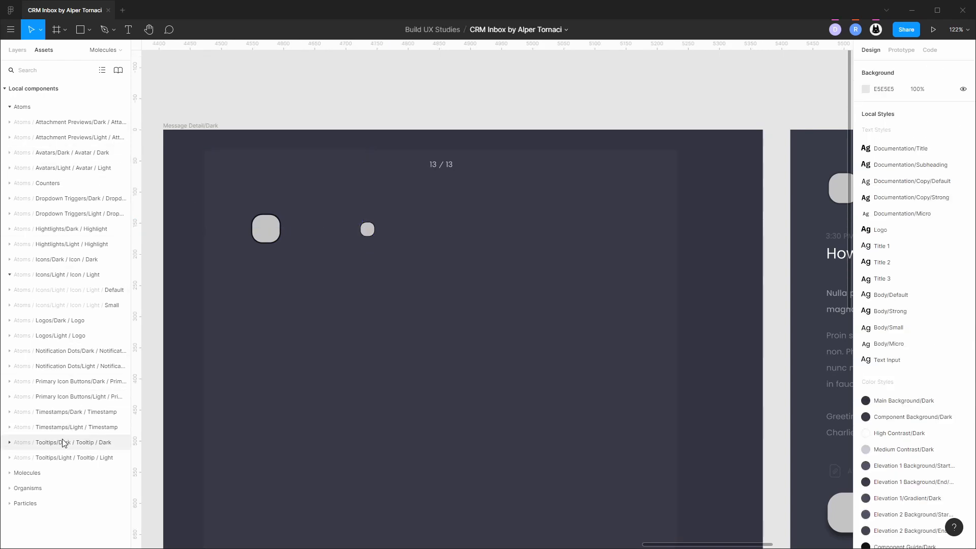
left_click(10, 443)
scroll(56, 415, "down", 2)
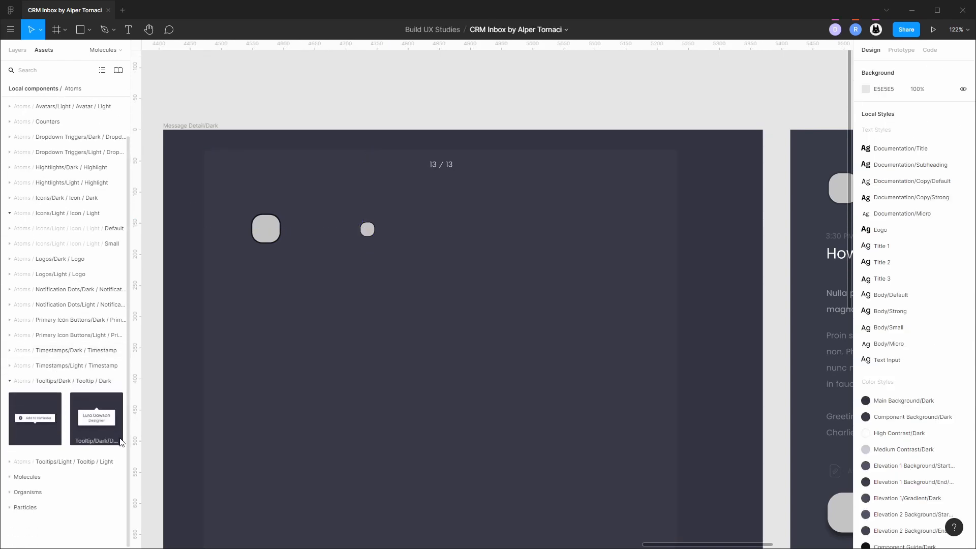
left_click_drag(101, 425, 383, 334)
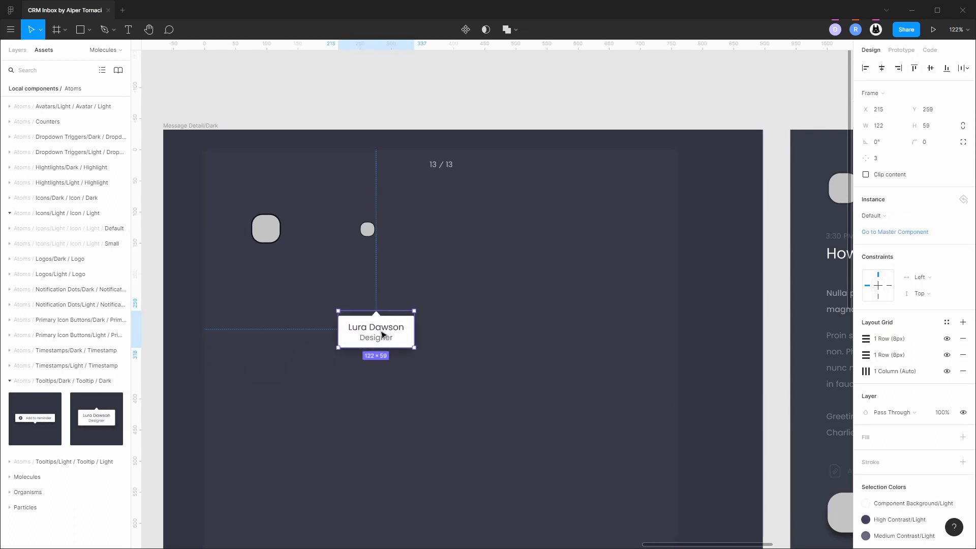
left_click(9, 381)
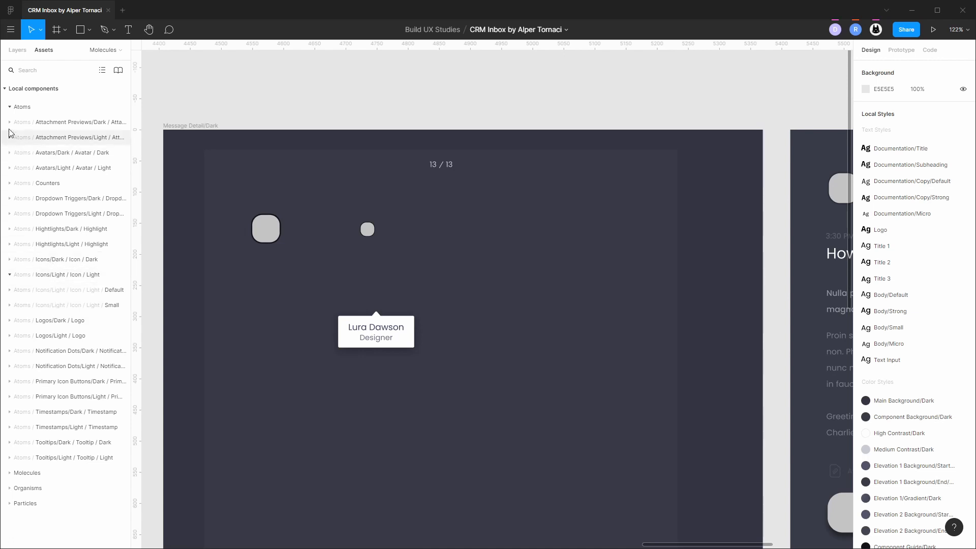
Add a dark default Icon Button instance into the frame to the right of the avatars
left_click(10, 107)
left_click(9, 122)
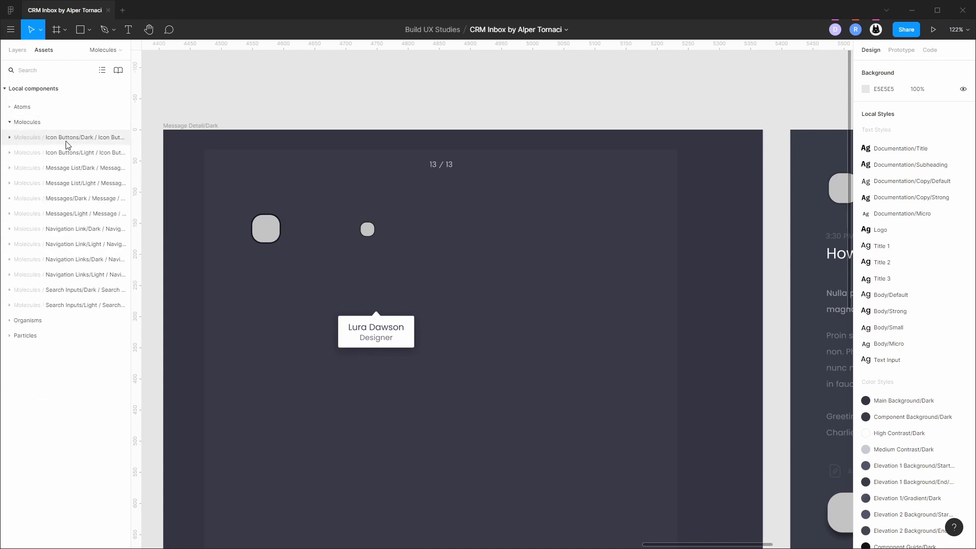
left_click(10, 137)
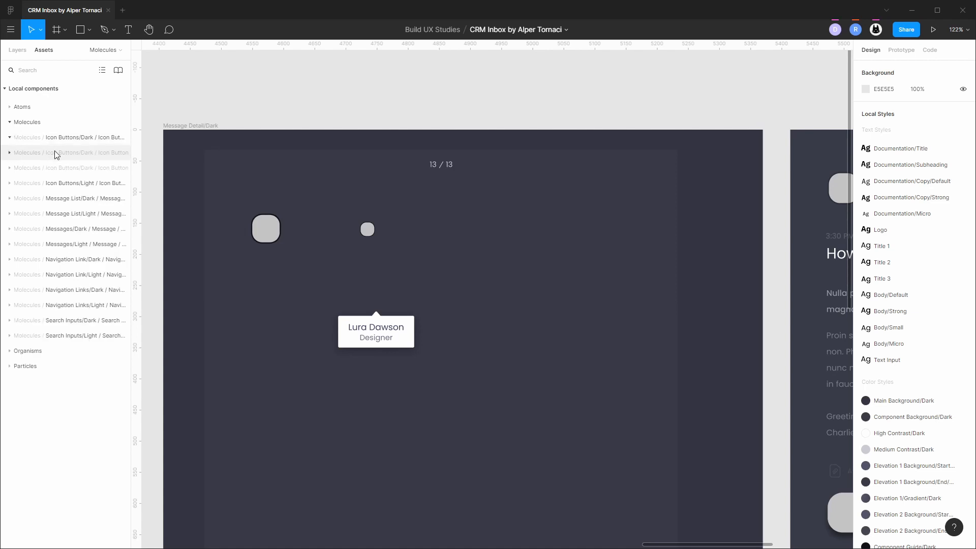
left_click(10, 153)
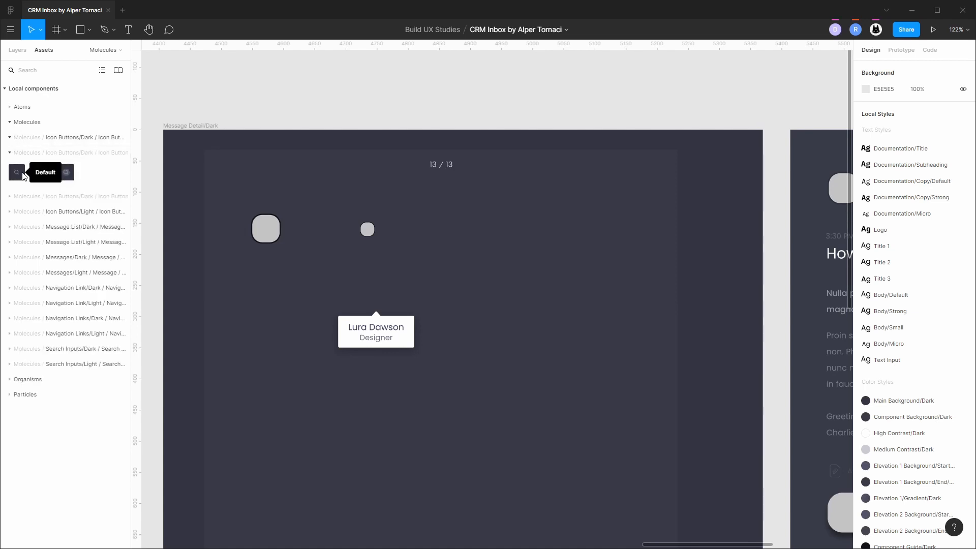
left_click_drag(19, 175, 471, 259)
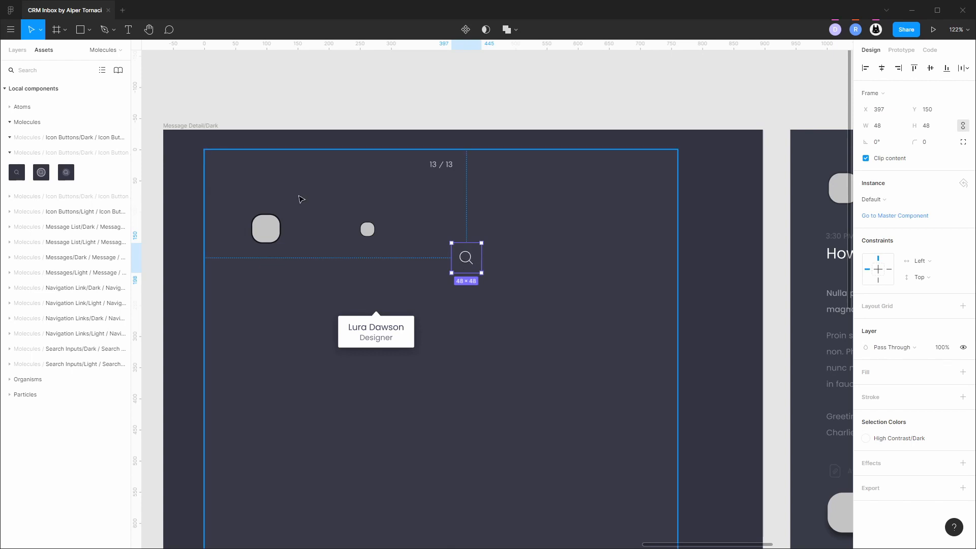
left_click(11, 153)
key("Escape")
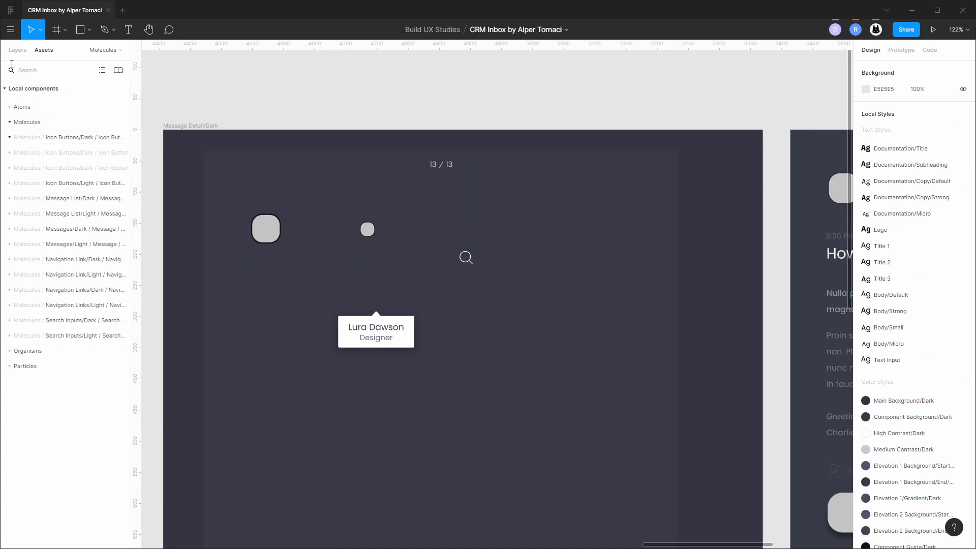
Reorder the frame's layers so Thread Count sits above the avatars, tooltip and icon button
left_click(17, 50)
left_click(71, 210)
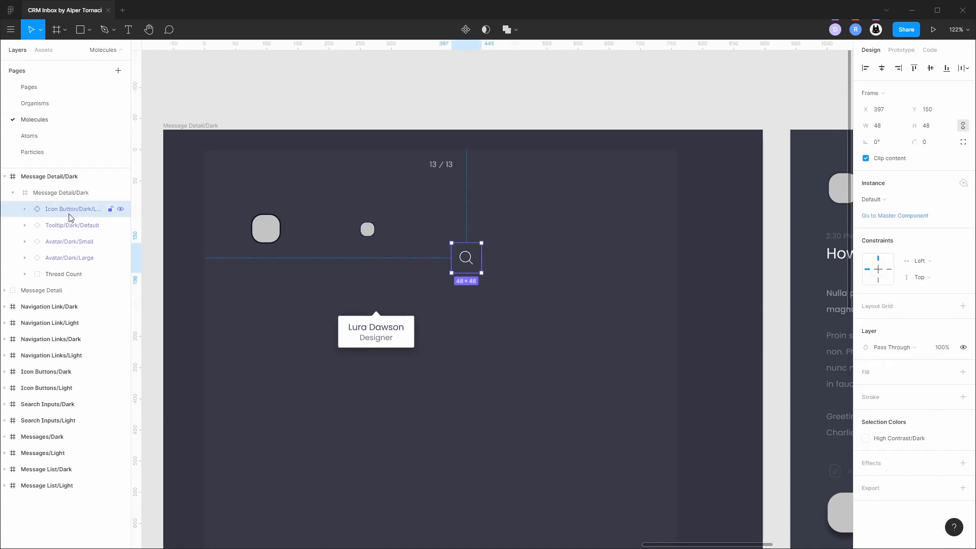
left_click(70, 257, "shift")
mouse_move(71, 209)
left_mouse_down()
mouse_move(68, 284)
mouse_move(63, 219)
left_mouse_up()
left_click(64, 193)
left_click(57, 275)
left_click(66, 261)
left_click_drag(56, 276, 73, 249)
left_click(450, 298)
scroll(300, 236, "up", 3)
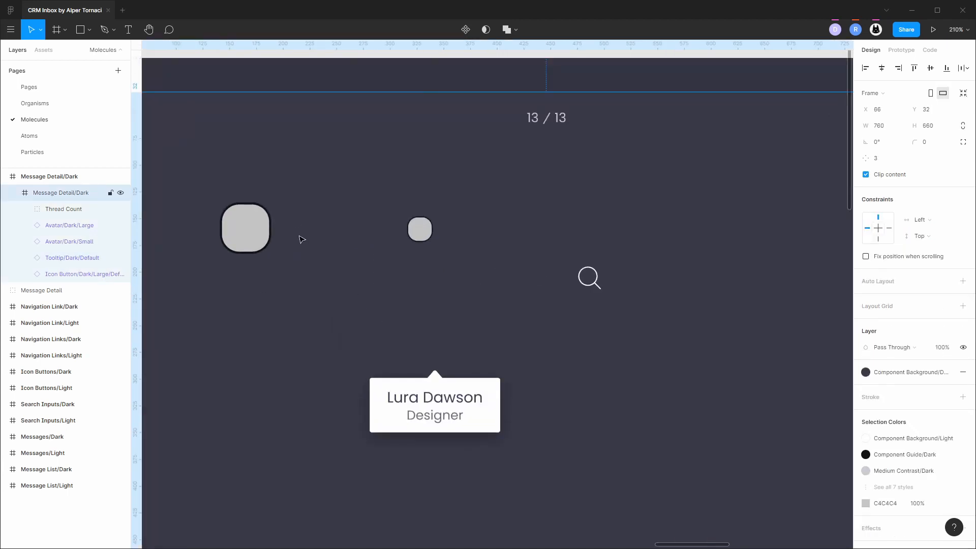
Add a left-aligned text layer reading Dribbble Team beside the large avatar
key("t")
left_click(299, 232)
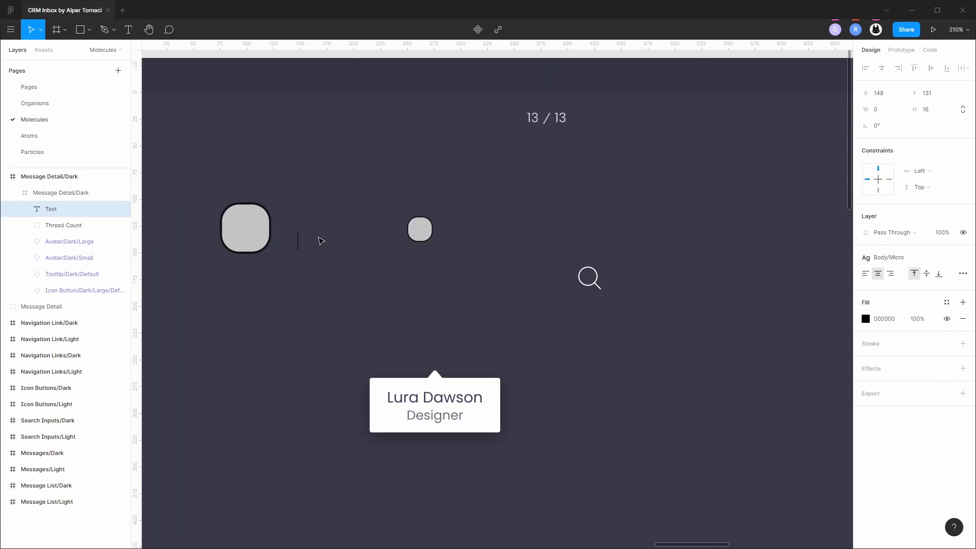
type("Dribbble")
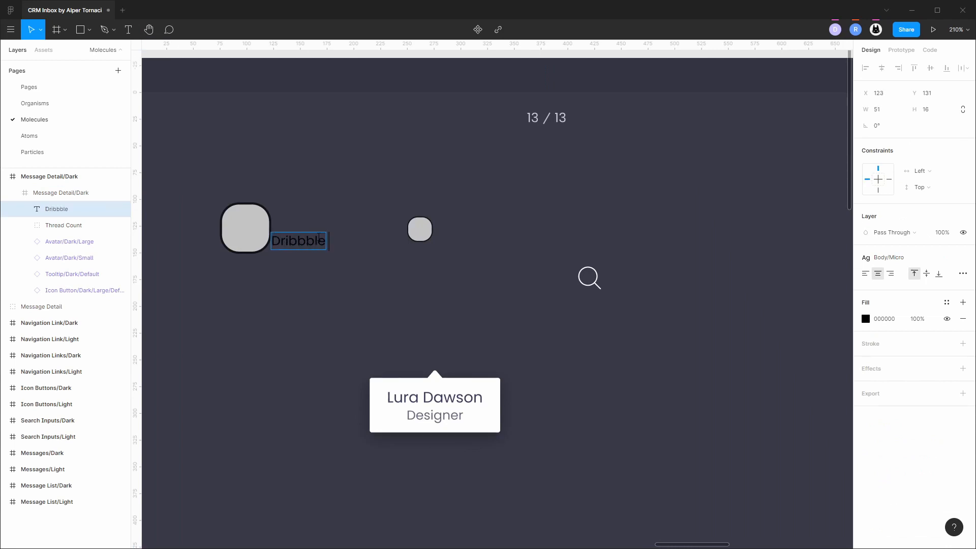
type(" Team")
left_click(865, 275)
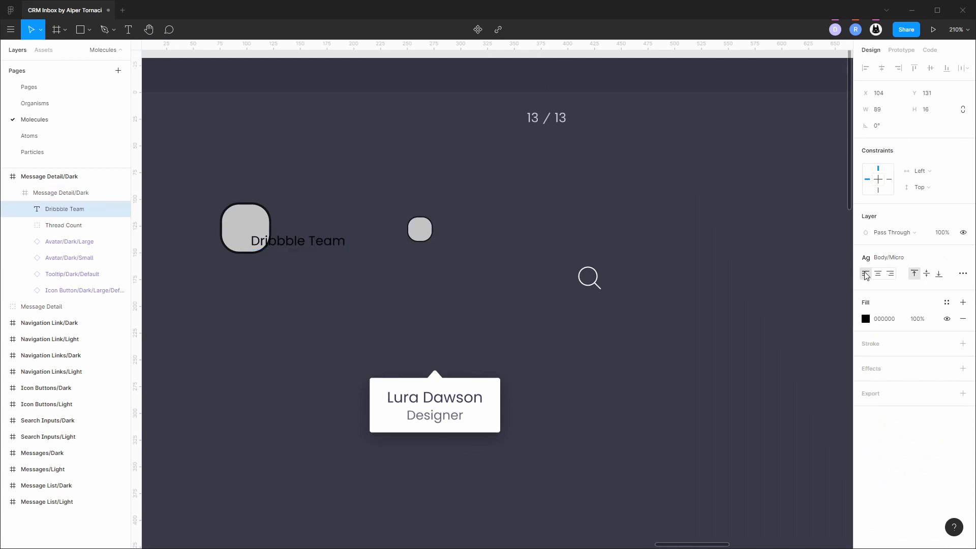
Apply the Title 3 text style and High Contrast/Dark color to the Dribbble Team text
double_click(347, 244)
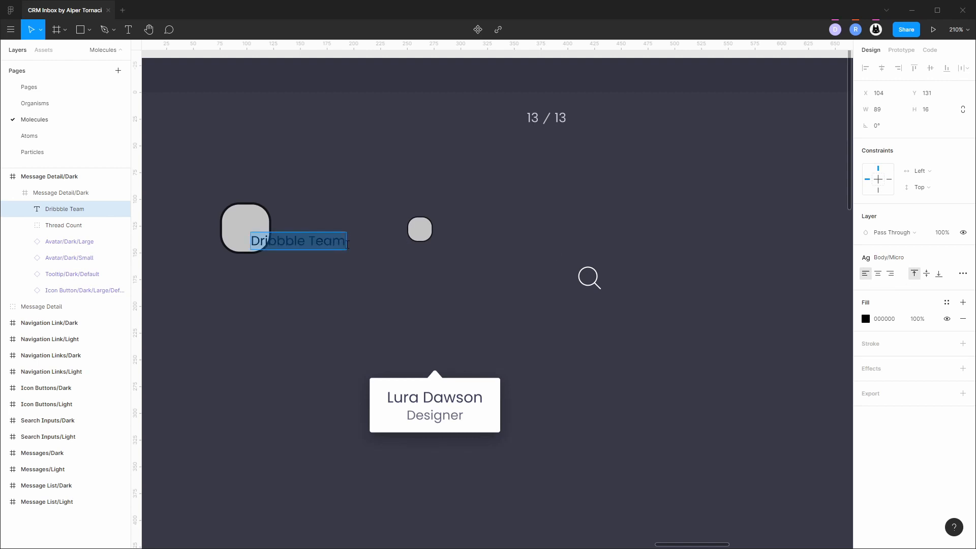
left_click(902, 255)
scroll(908, 355, "up", 3)
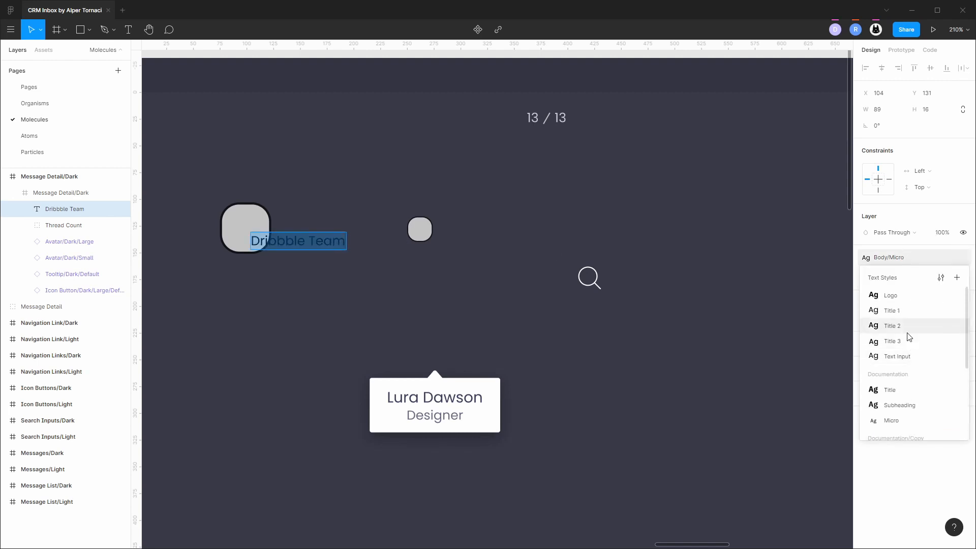
left_click(909, 336)
left_click(946, 303)
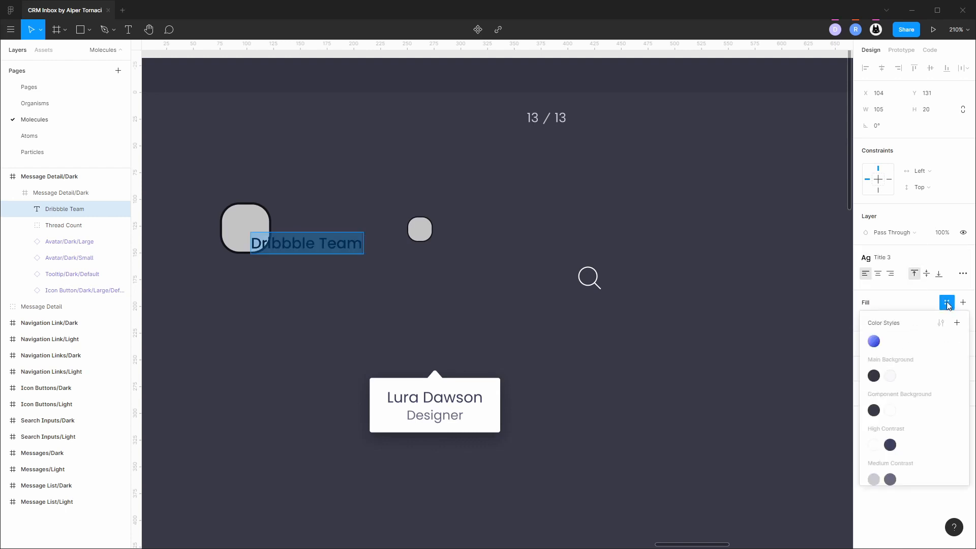
left_click(873, 446)
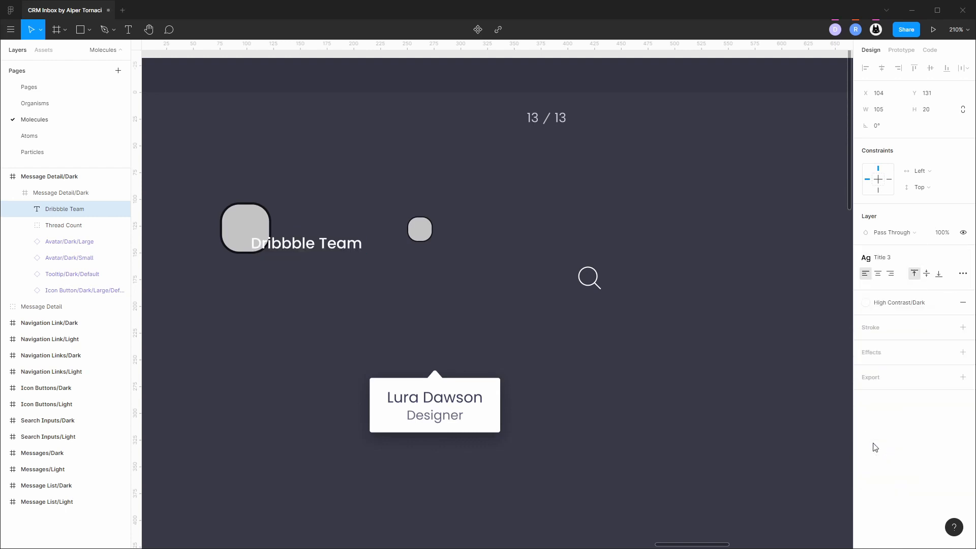
Move the Dribbble Team text next to the large avatar and rename its layer Message/Sender
left_click_drag(338, 244, 381, 251)
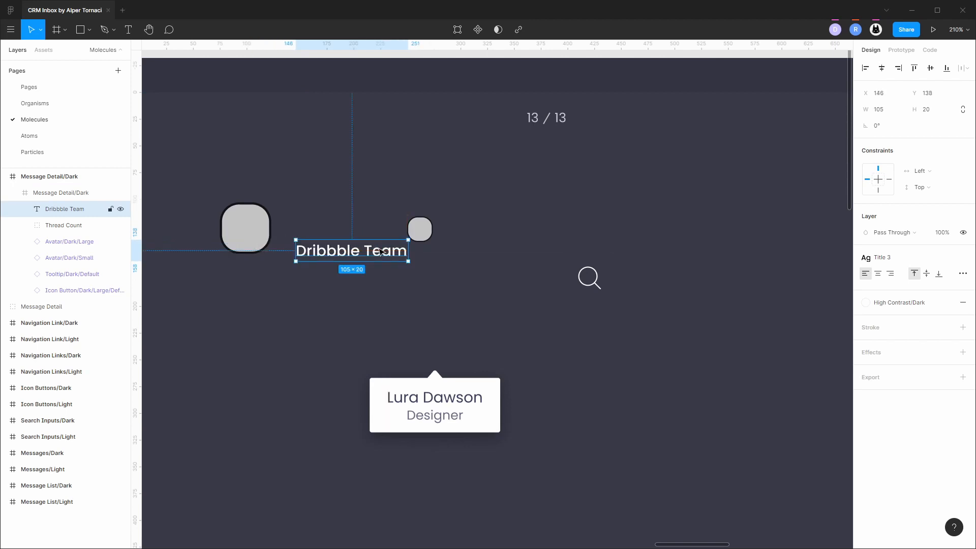
key("ctrl+r")
type("Mess")
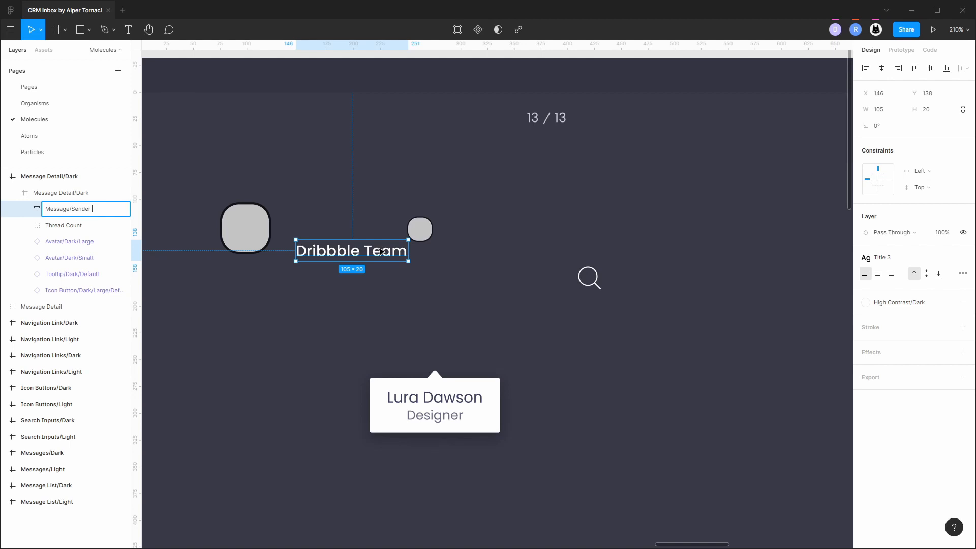
type("age/Sender Name")
Finish renaming the text layer to Message/Sender Name
key("Return")
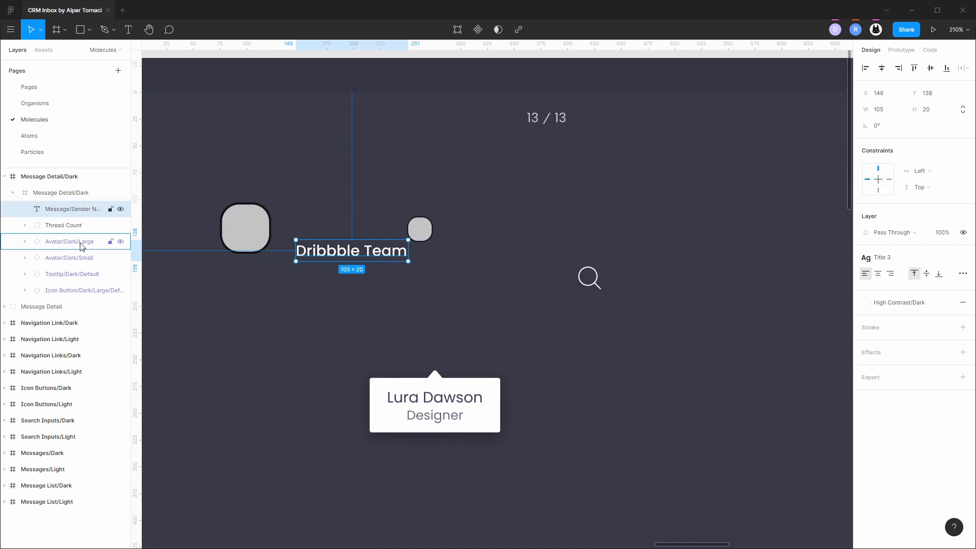
Align the large avatar and sender name vertically and set the spacing between them to 16
left_click_drag(80, 244, 82, 250)
left_click(249, 226, "shift")
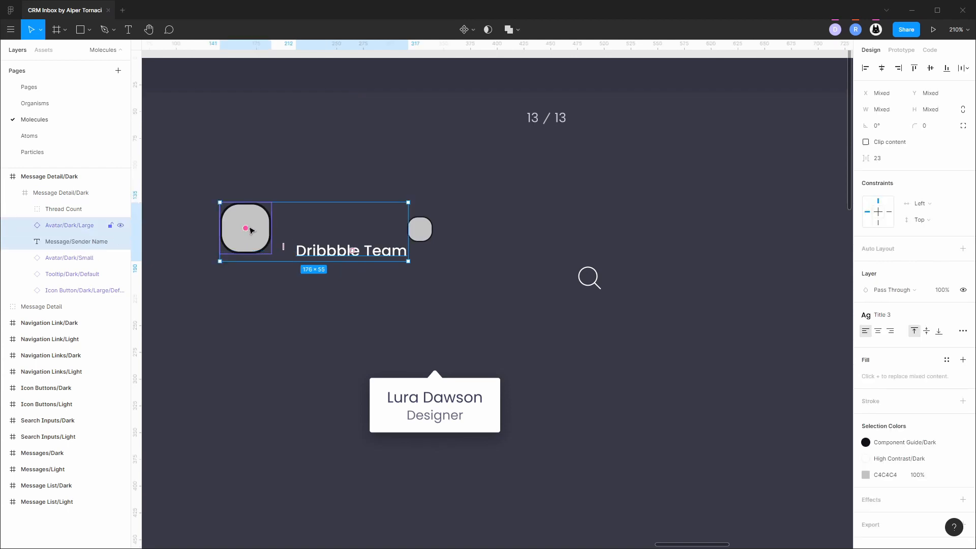
left_click(930, 67)
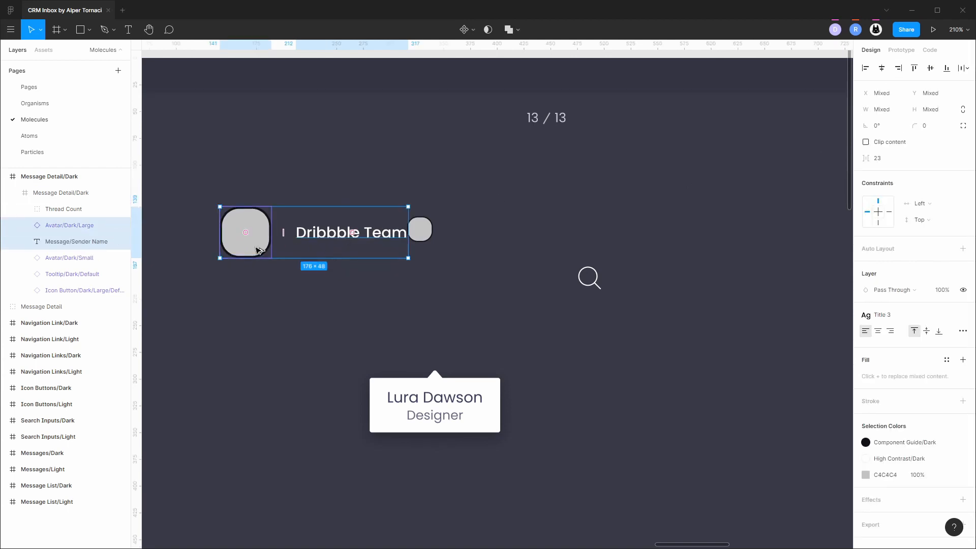
left_click(885, 160)
type("16")
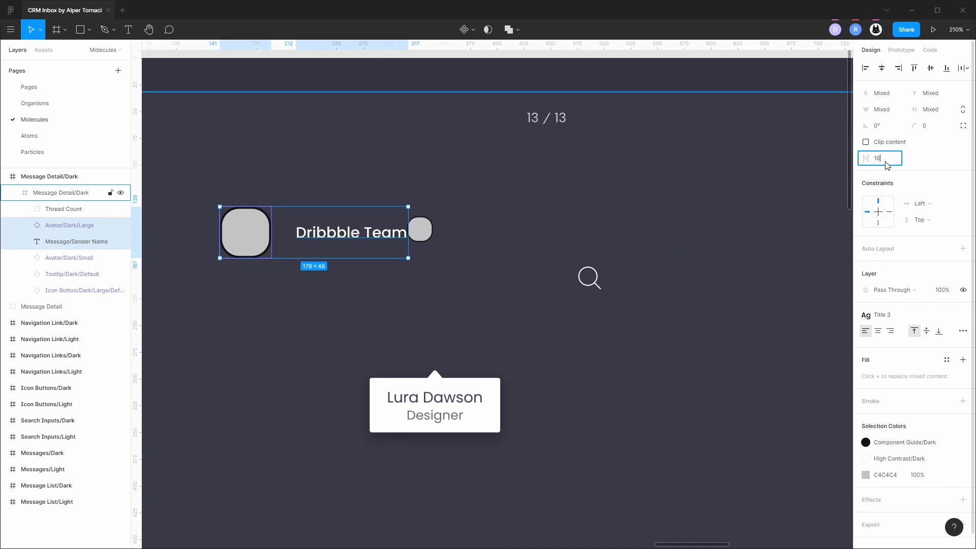
key("Return")
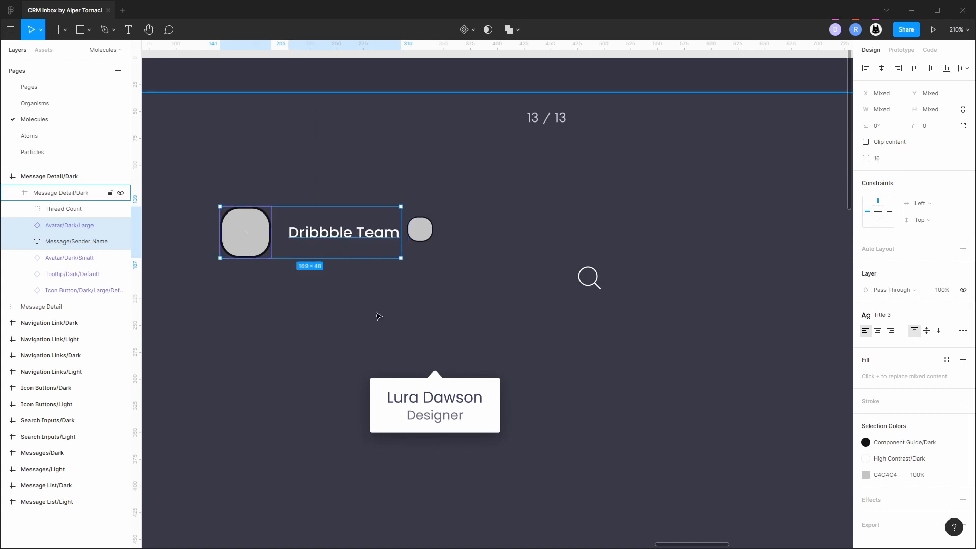
Move the small avatar to sit just after the Dribbble Team text
left_click(465, 254)
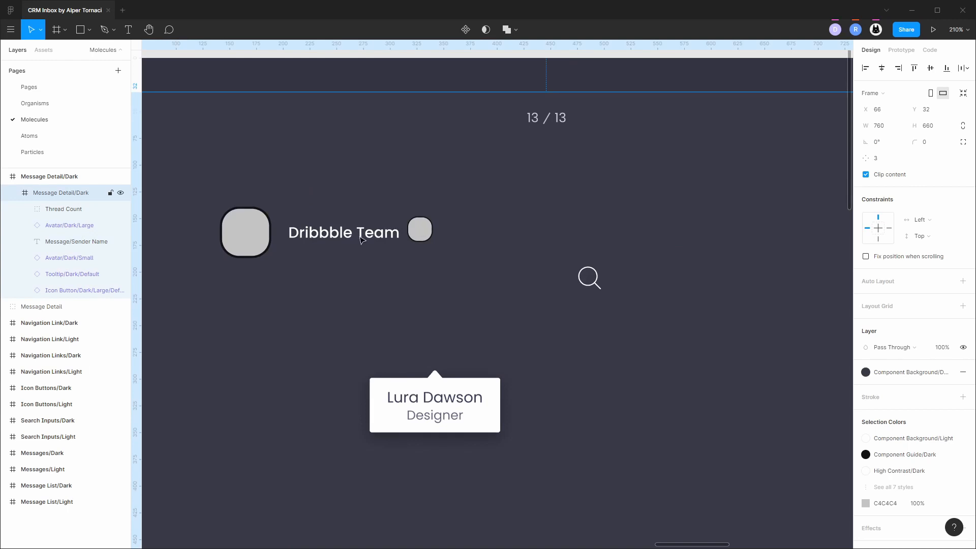
left_click(72, 263)
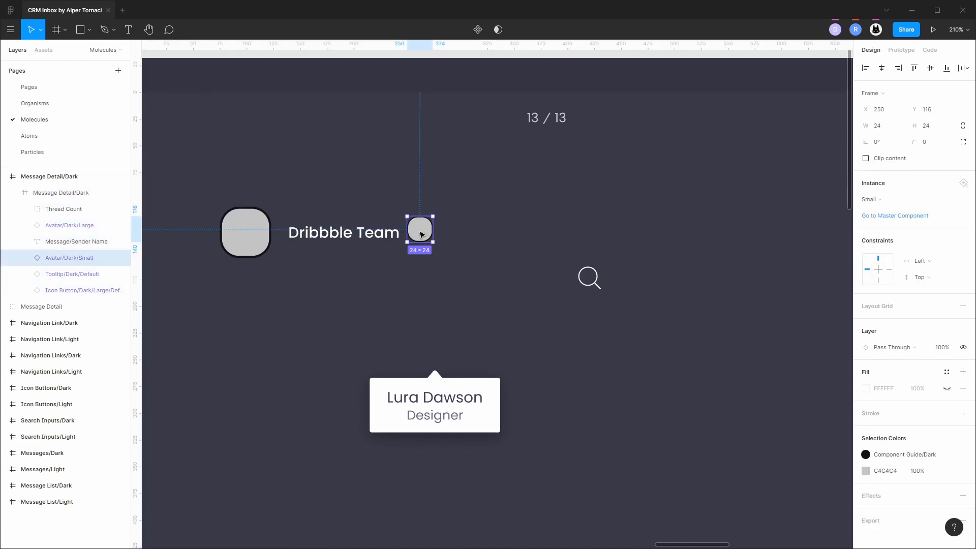
left_click_drag(422, 236, 462, 243)
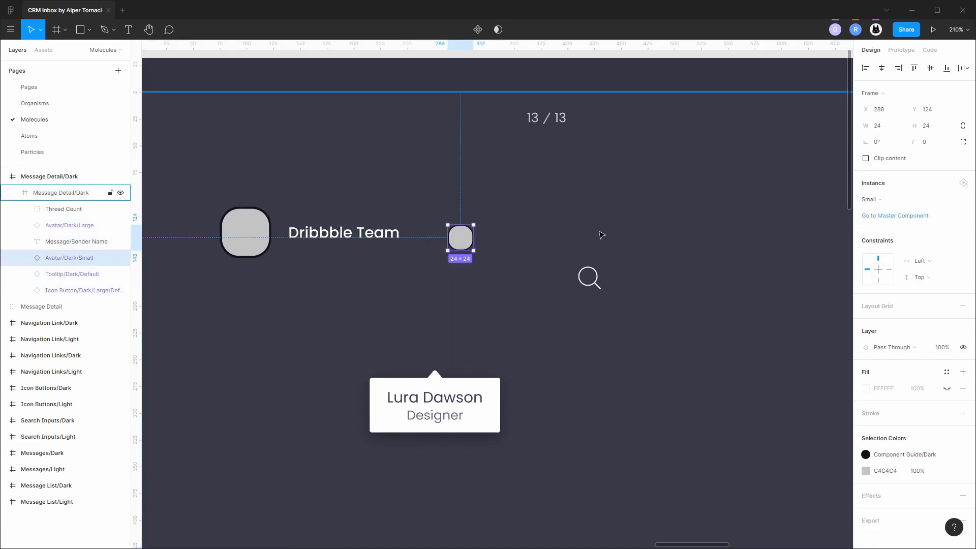
left_click(622, 231)
Examine the reference message detail design's overlapping recipient avatars and tooltip
left_click_drag(793, 203, 405, 227)
left_click_drag(693, 240, 247, 255)
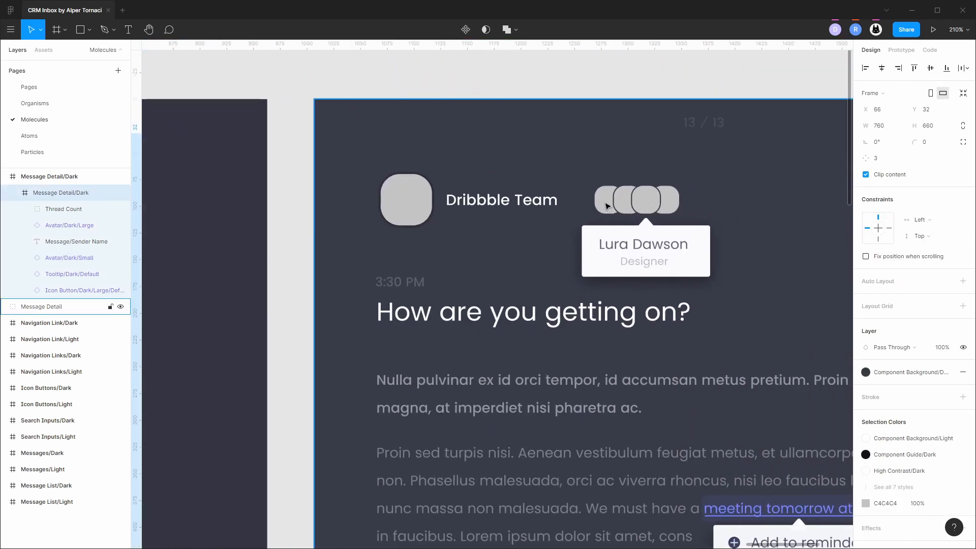
scroll(648, 205, "up", 5)
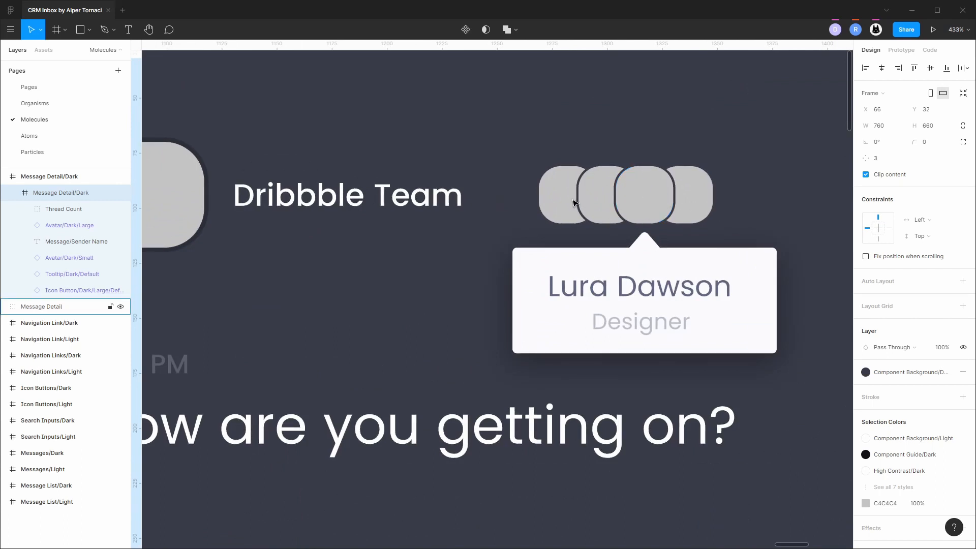
left_click(565, 203)
scroll(310, 346, "down", 7)
left_click_drag(343, 360, 676, 288)
left_click_drag(400, 311, 722, 310)
scroll(384, 297, "up", 6)
left_click(356, 257)
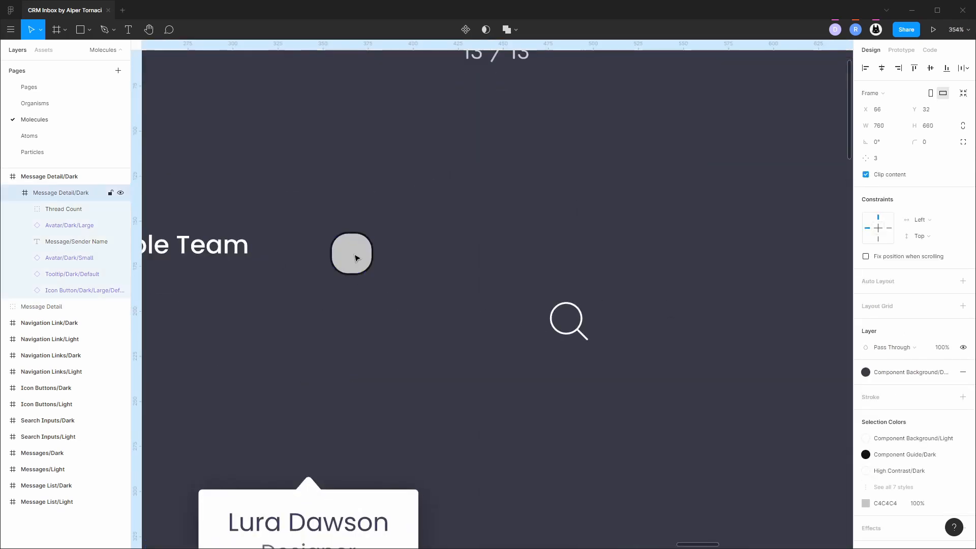
Duplicate the small avatar three times and spread the copies out
left_click(78, 275)
left_click(81, 259)
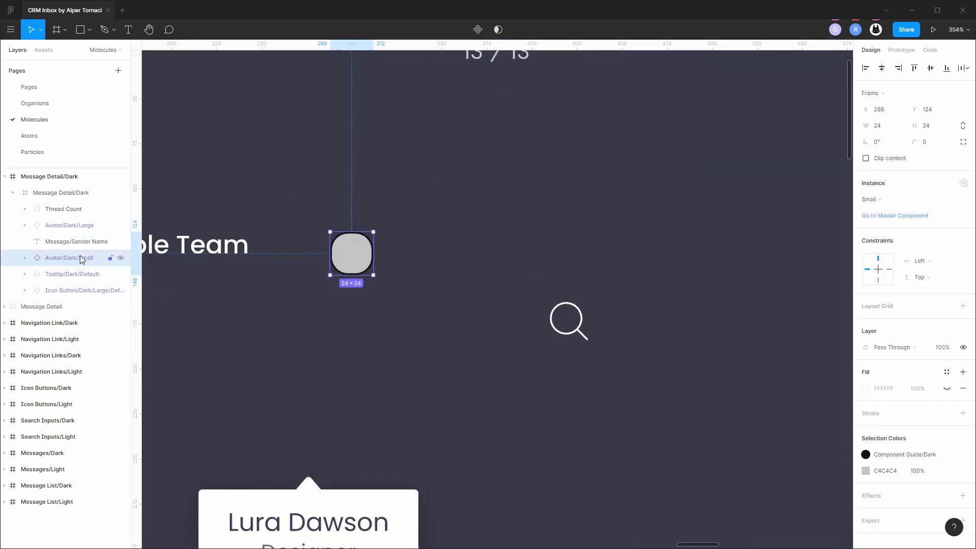
key("ctrl+d")
key("ctrl+d")
key("ctrl+d")
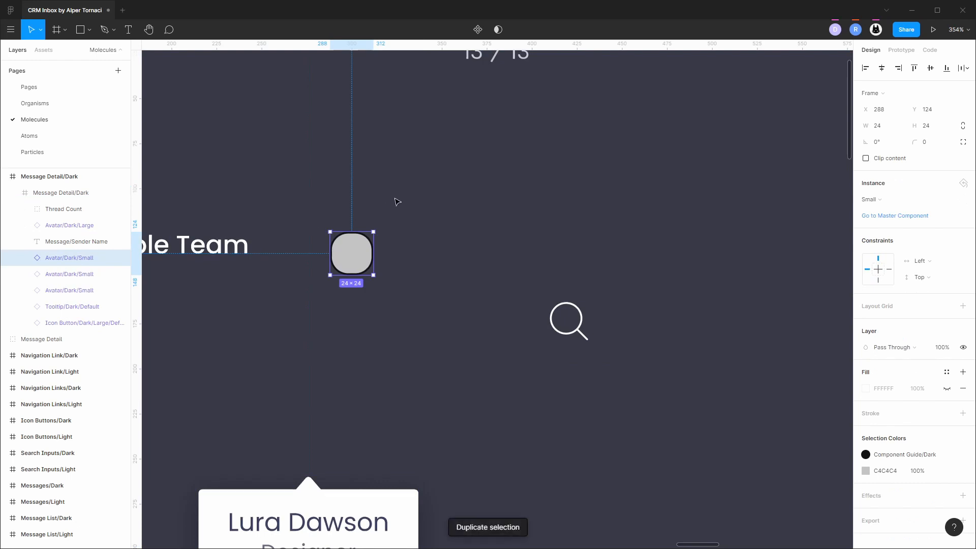
left_click_drag(368, 254, 395, 306)
left_click(358, 263)
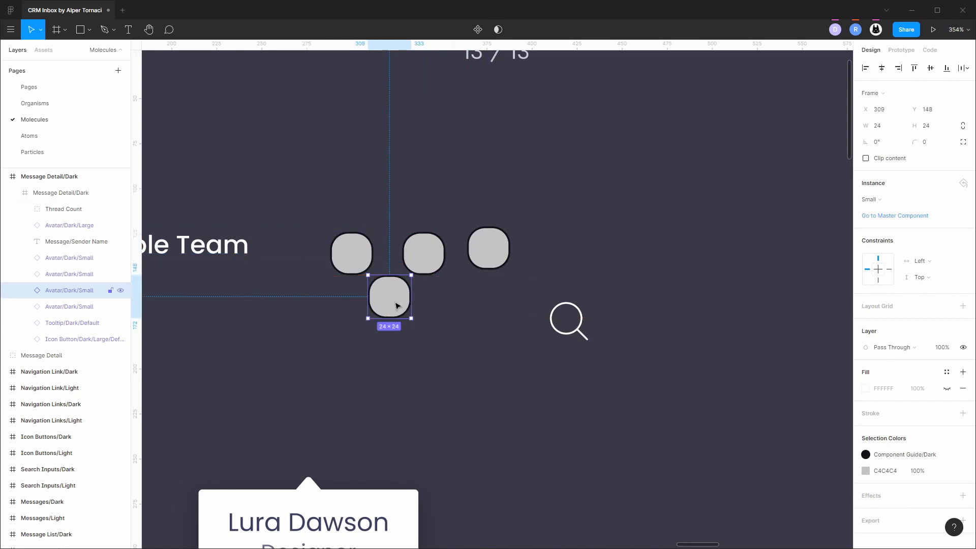
left_click_drag(411, 268, 429, 303)
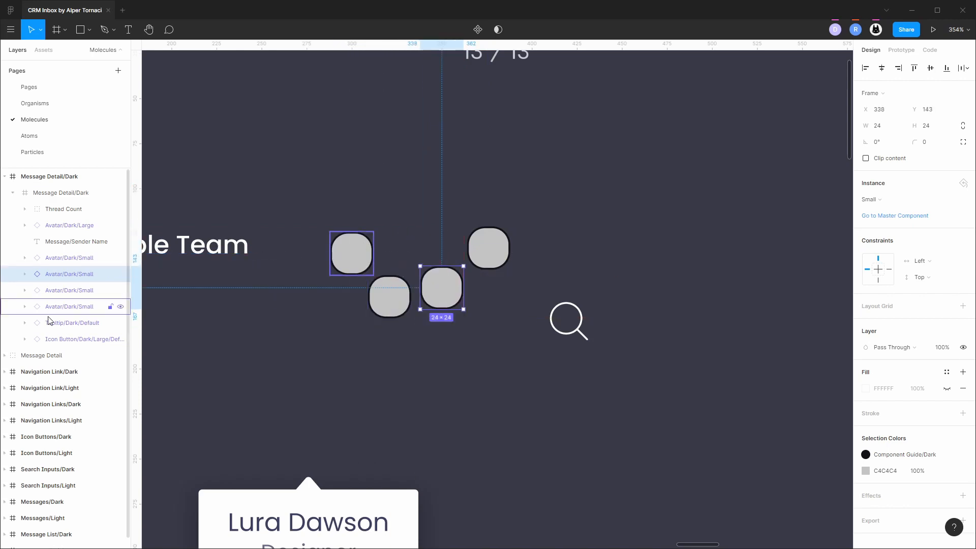
Reorder the four small avatar layers, align them vertically and distribute them horizontally
left_click_drag(69, 307, 75, 267)
left_click_drag(75, 306, 76, 282)
left_click(75, 258)
left_click(79, 305, "shift")
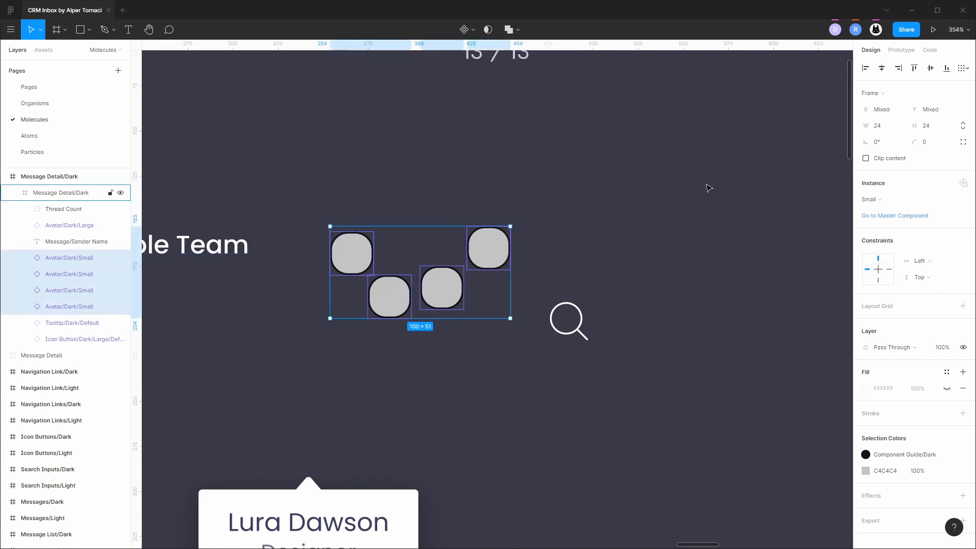
left_click(930, 68)
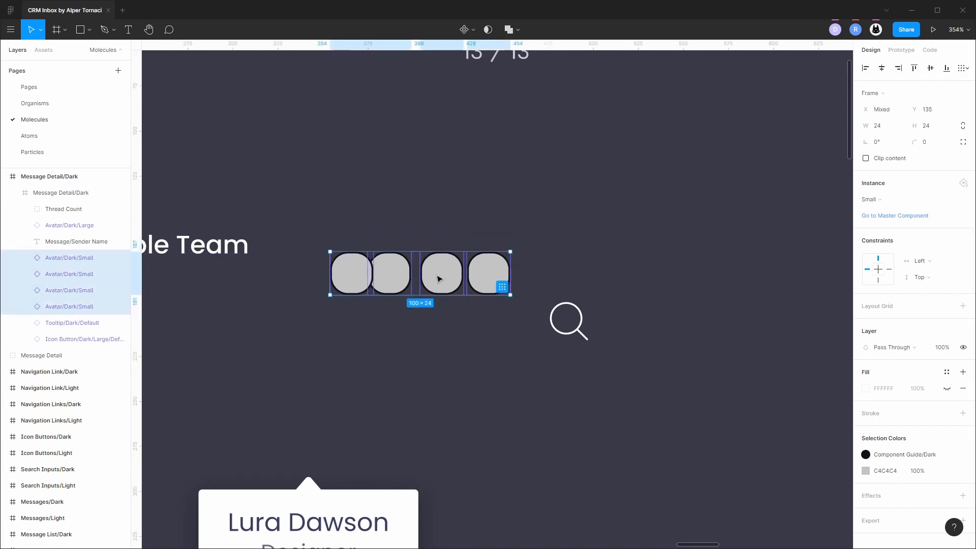
left_click(964, 68)
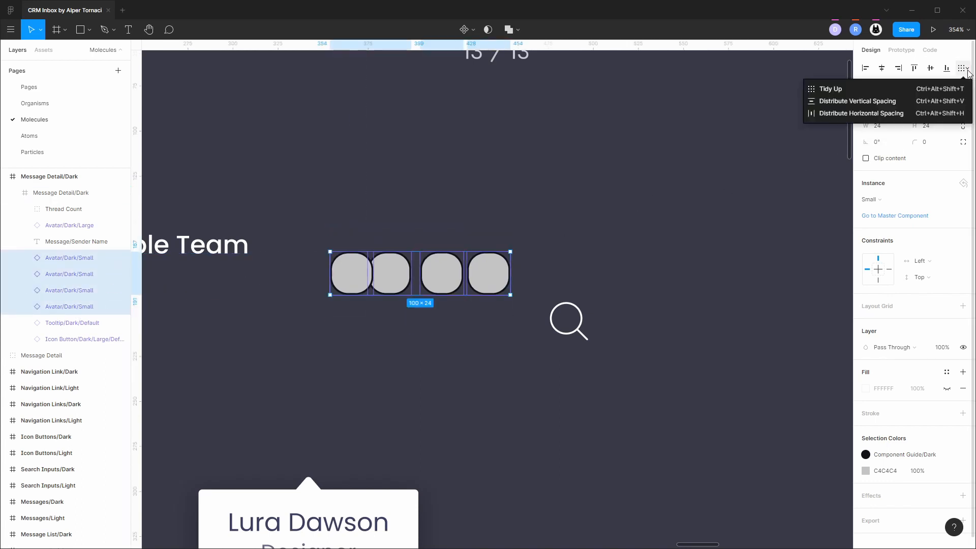
left_click(883, 112)
Set the spacing between the four small avatars to -4 so they overlap
left_click(890, 177)
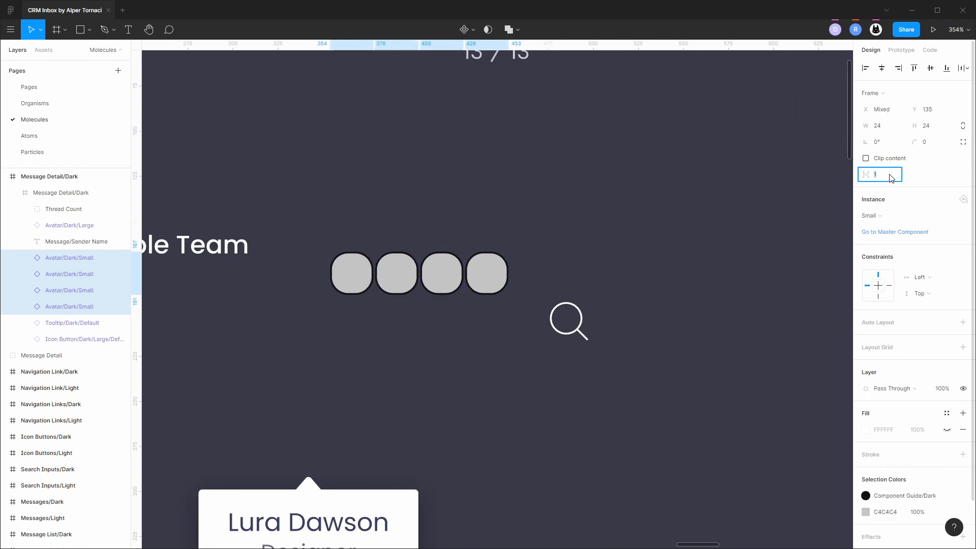
key("Return")
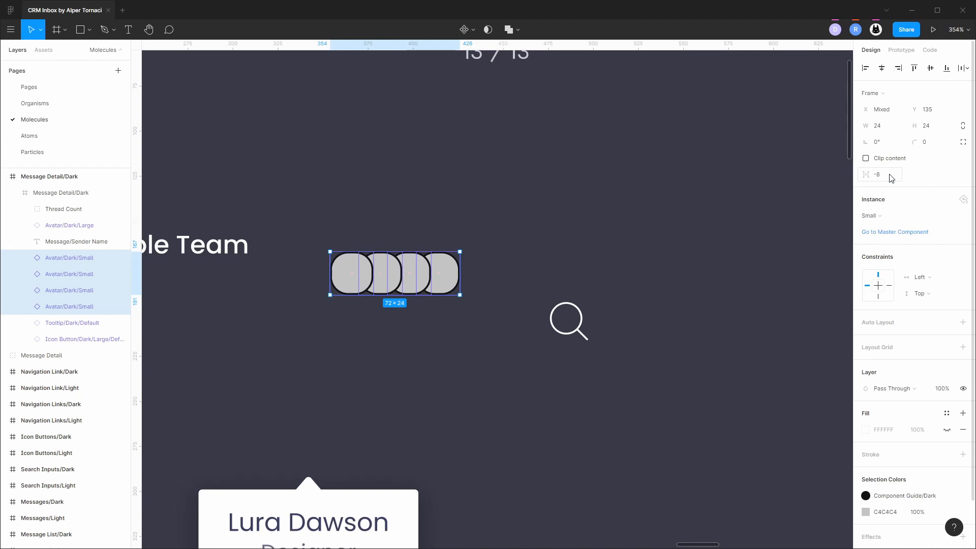
left_click(891, 179)
key("Return")
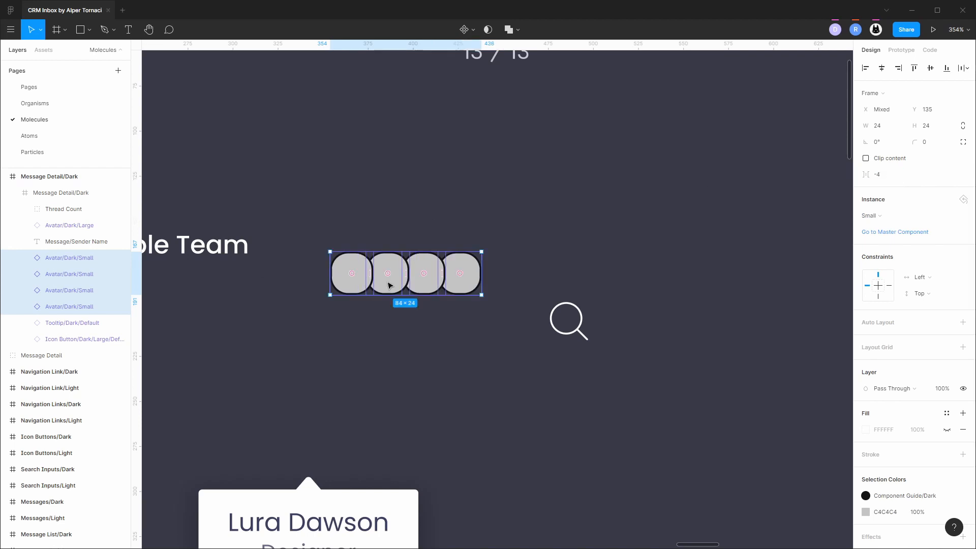
Group the four small avatars and name the group Recipients/Avatars
left_click(70, 293)
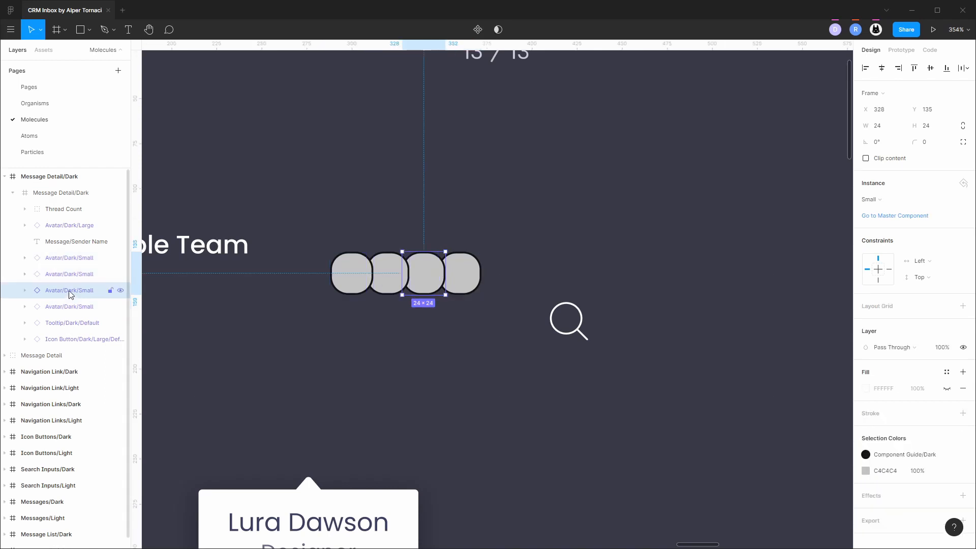
left_click_drag(70, 294, 76, 255)
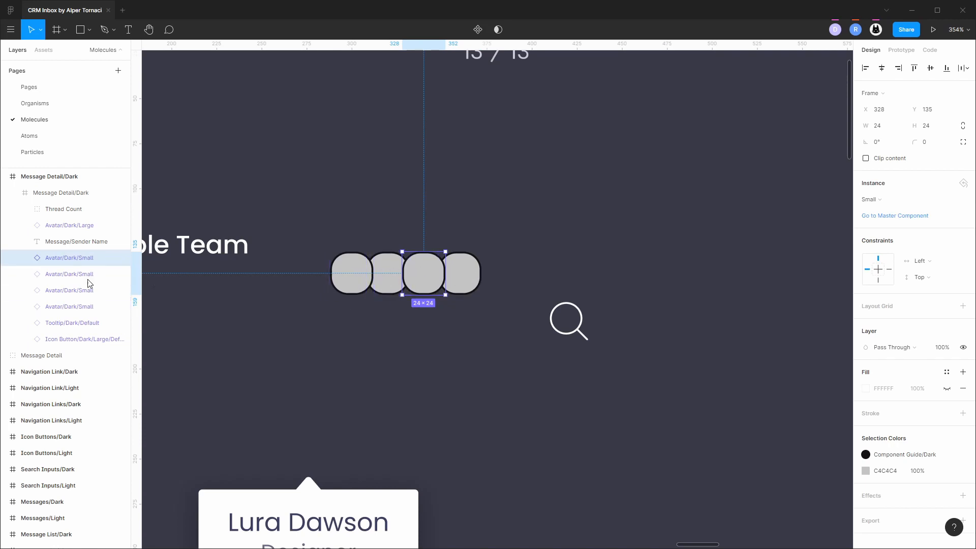
left_click(77, 307, "shift")
key("ctrl+g")
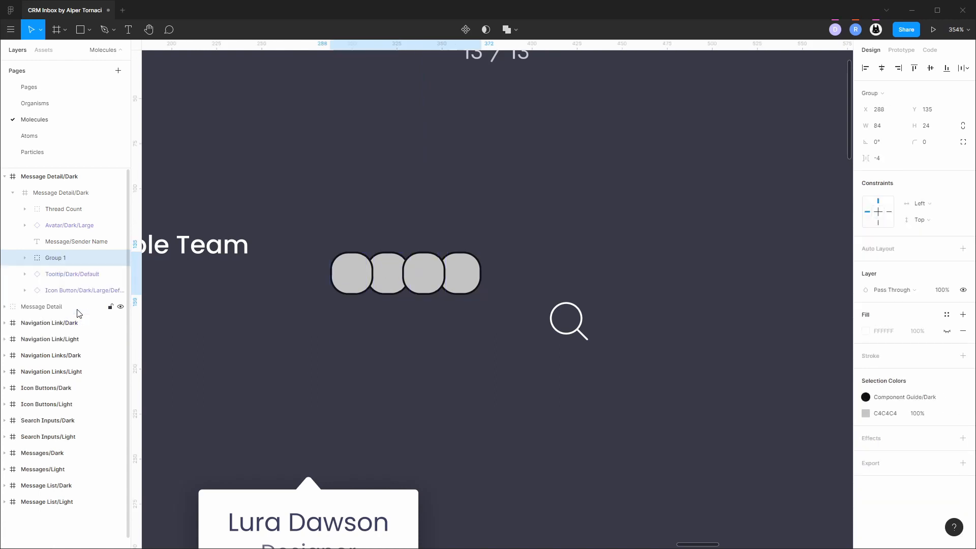
key("ctrl+r")
type("Recipients/Avatars")
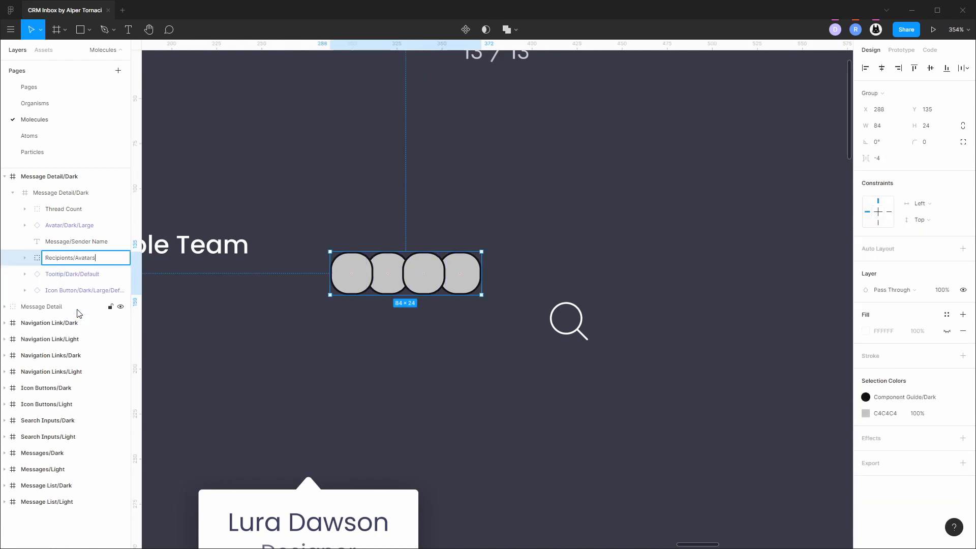
key("Return")
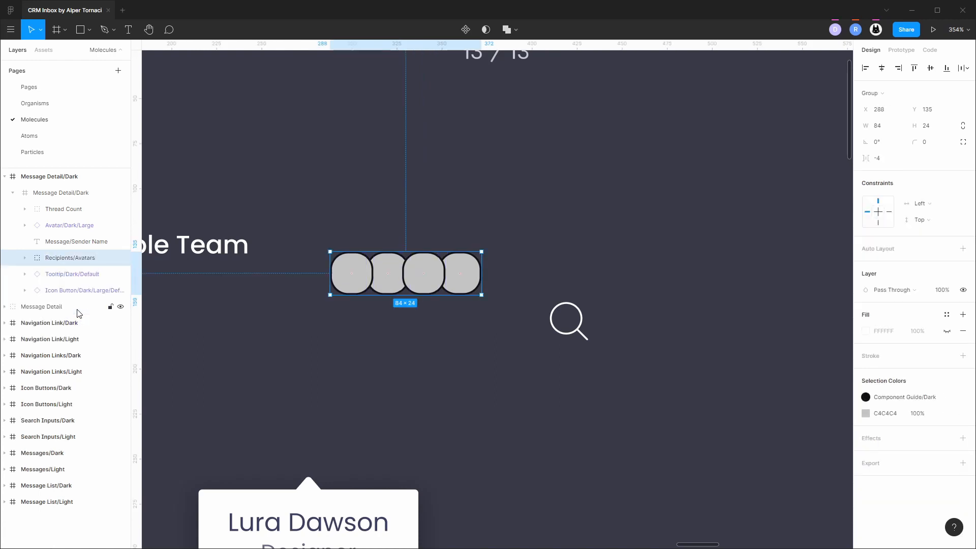
Place the tooltip under the avatar group and group both together as Message/Recipients
left_click(71, 275)
left_click_drag(312, 498, 429, 333)
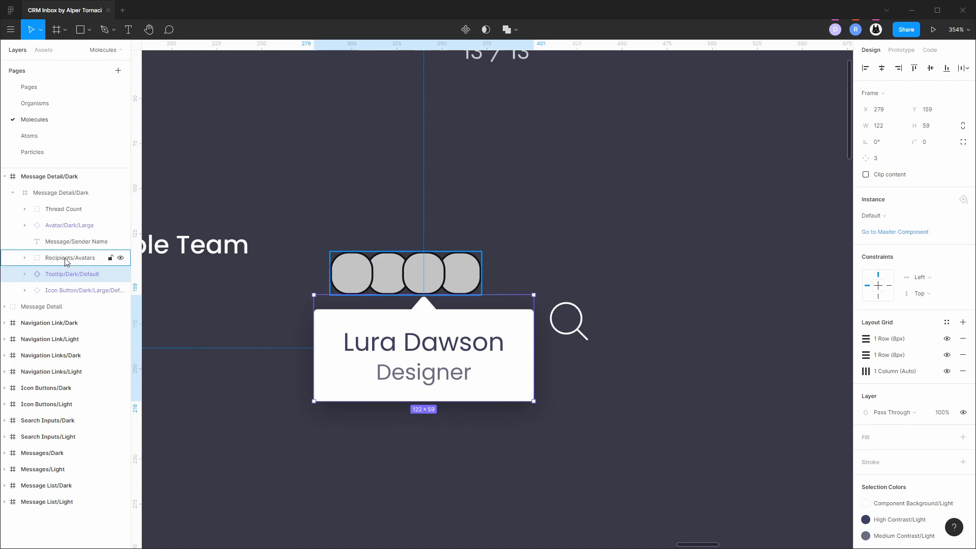
left_click(65, 258, "shift")
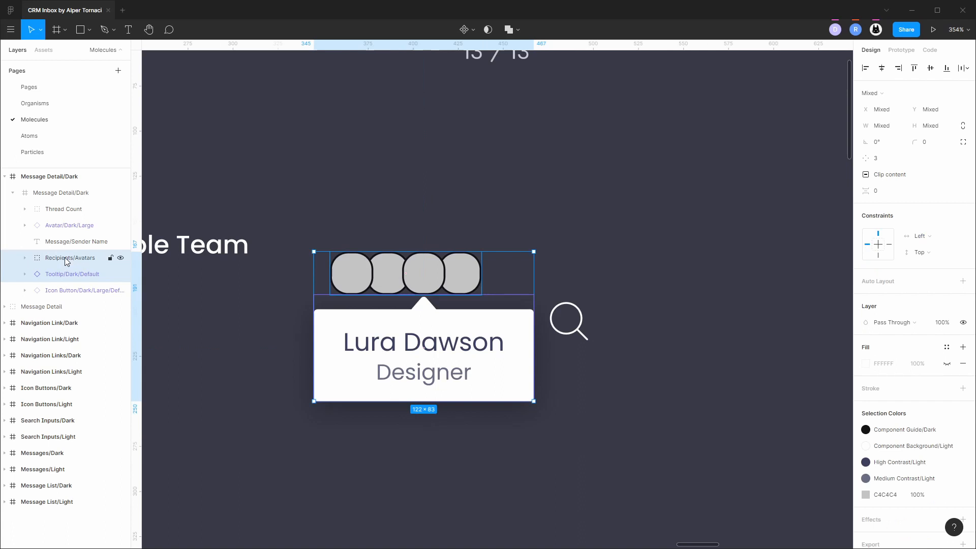
key("ctrl+g")
double_click(65, 257)
type("Message/")
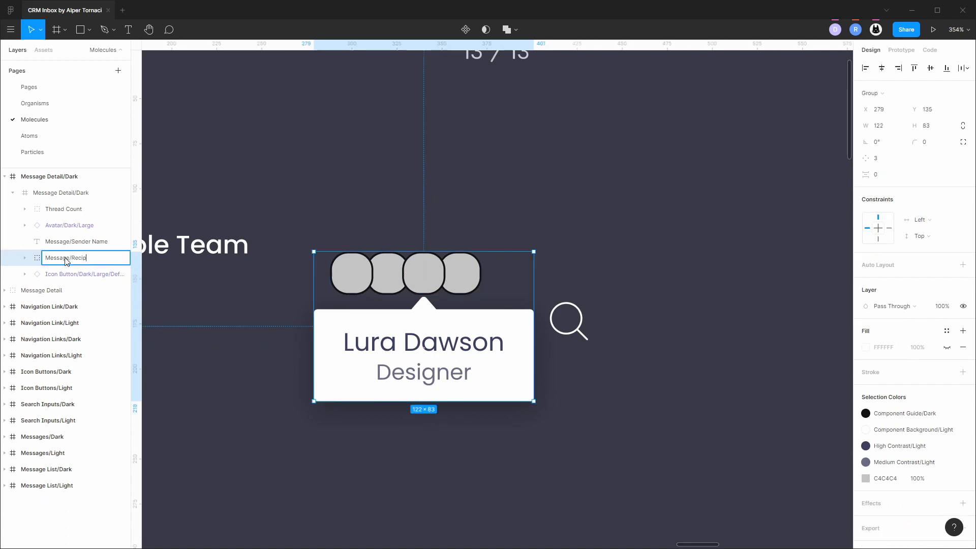
key("Return")
left_click(25, 258)
Move the avatar row and the tooltip upward within the Message/Recipients group
left_click(77, 274)
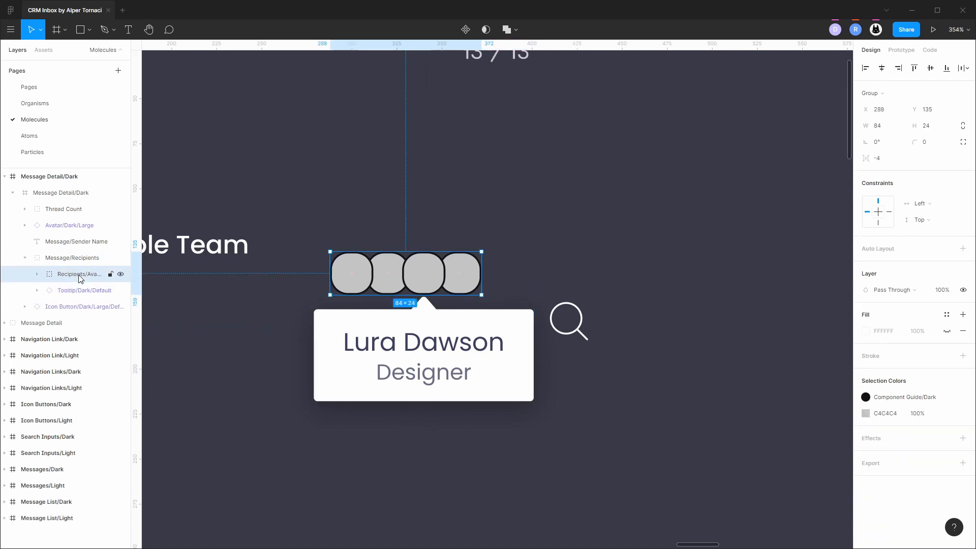
left_click_drag(394, 284, 396, 257)
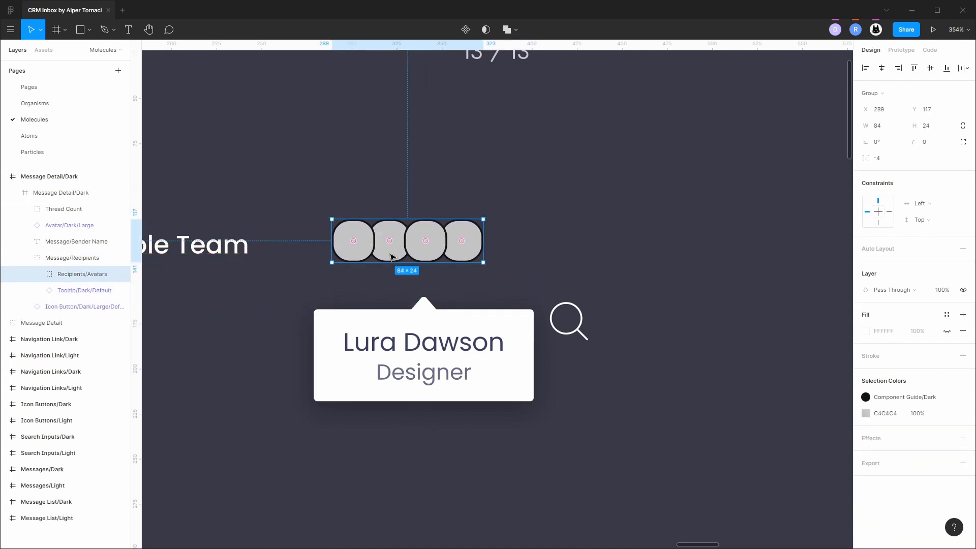
left_click_drag(270, 195, 503, 194)
left_click(101, 290)
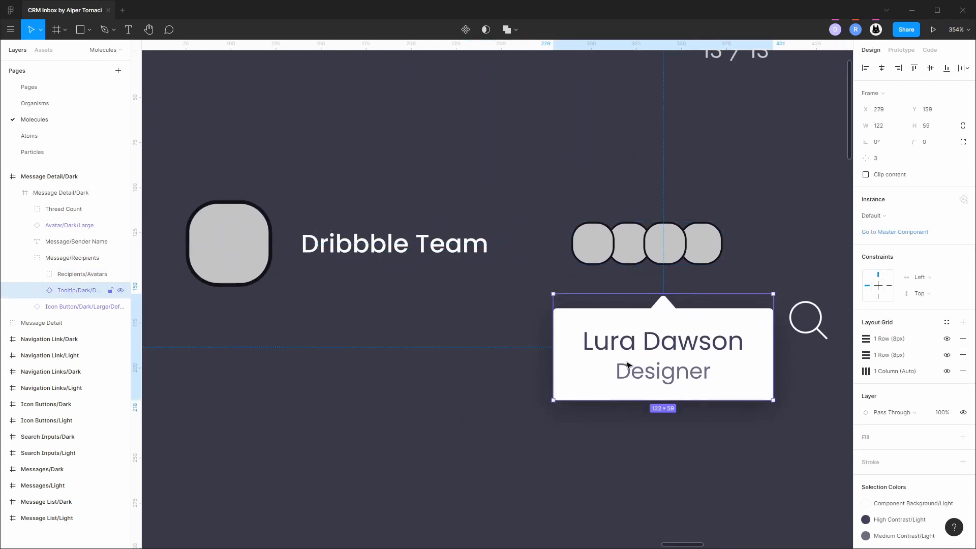
left_click_drag(684, 326, 686, 299)
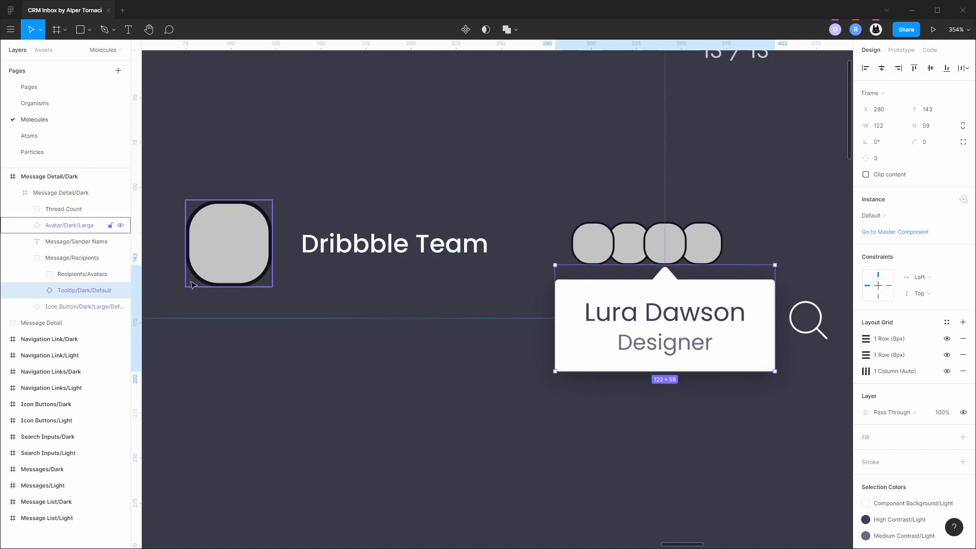
Move the Message/Recipients group left, next to the sender name
left_click(25, 258)
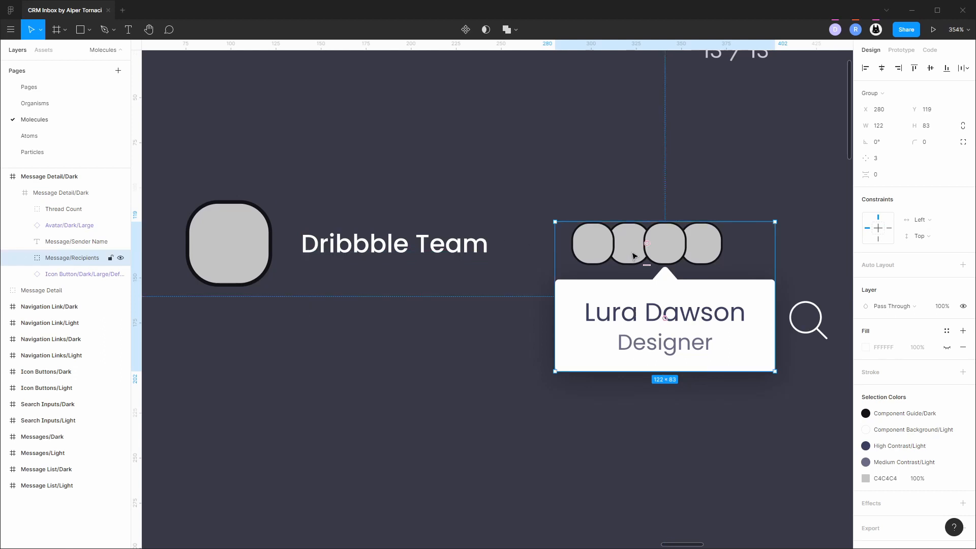
left_click_drag(632, 256, 570, 254)
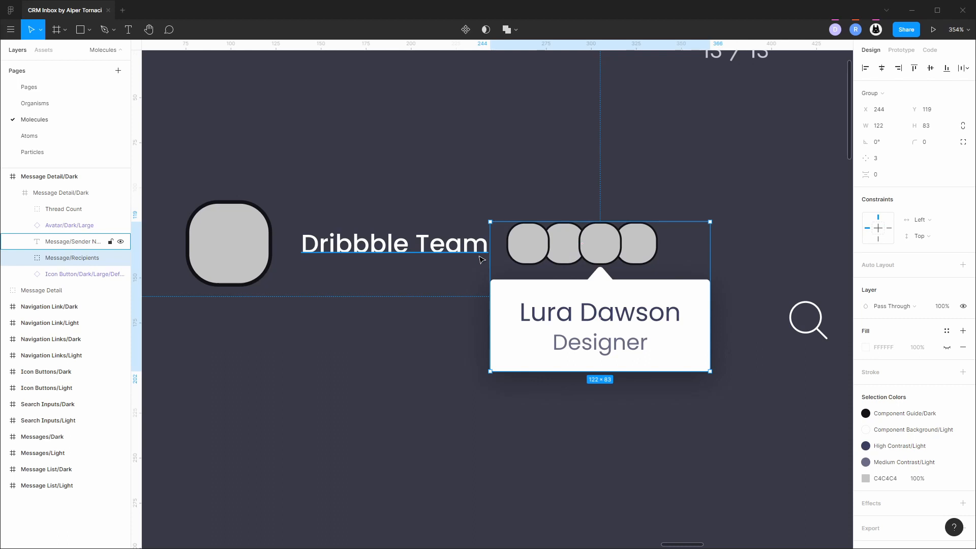
Nudge the Message/Recipients group 16 px to the right
key("shift+Right")
key("shift+Right")
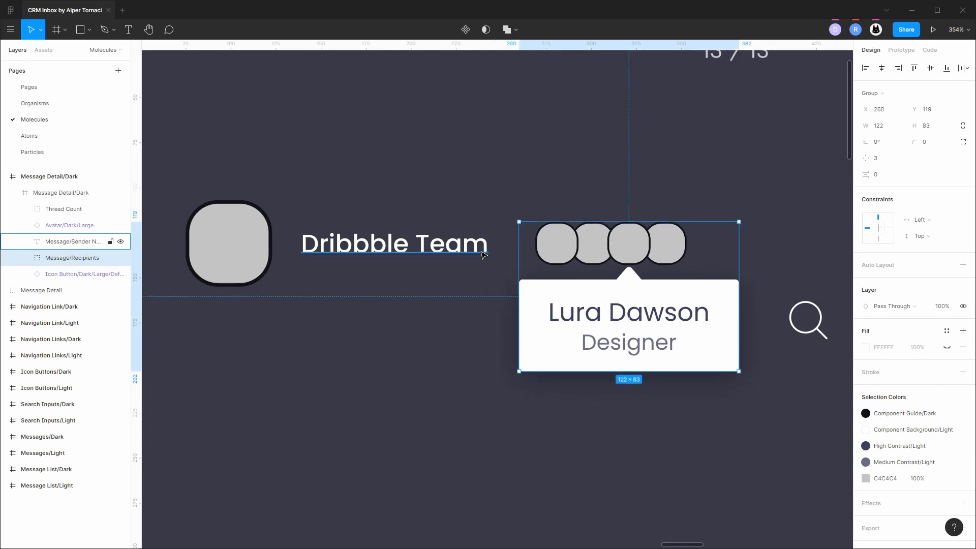
key("alt")
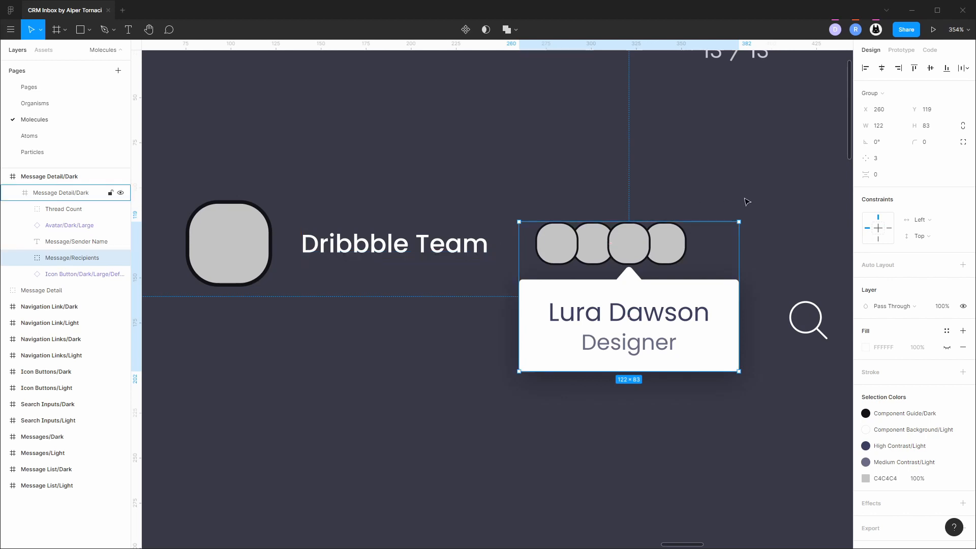
left_click(786, 183)
Move the icon button to the right side of the header, level with the sender row
scroll(661, 190, "right", 5)
scroll(495, 202, "down", 3)
scroll(495, 202, "down", 4)
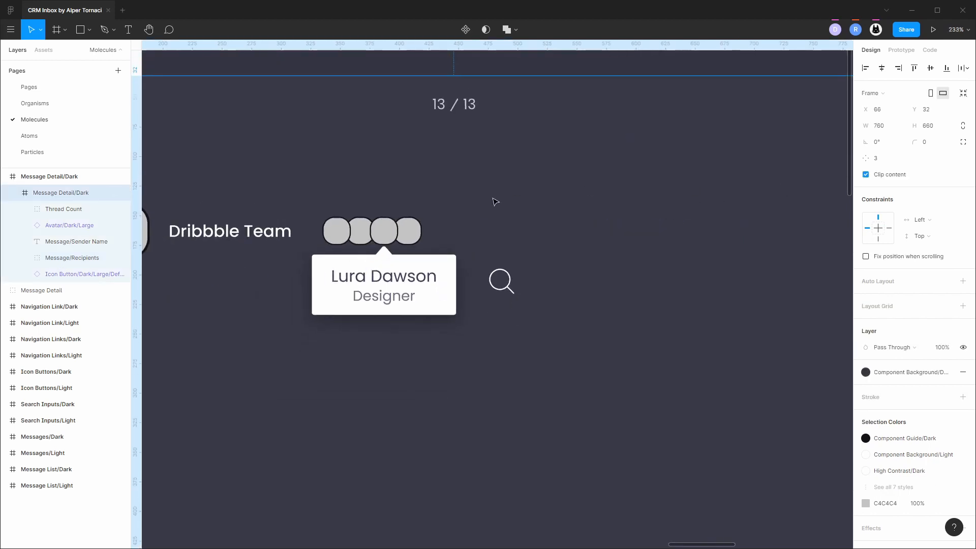
left_click_drag(723, 207, 303, 237)
left_click_drag(593, 247, 228, 268)
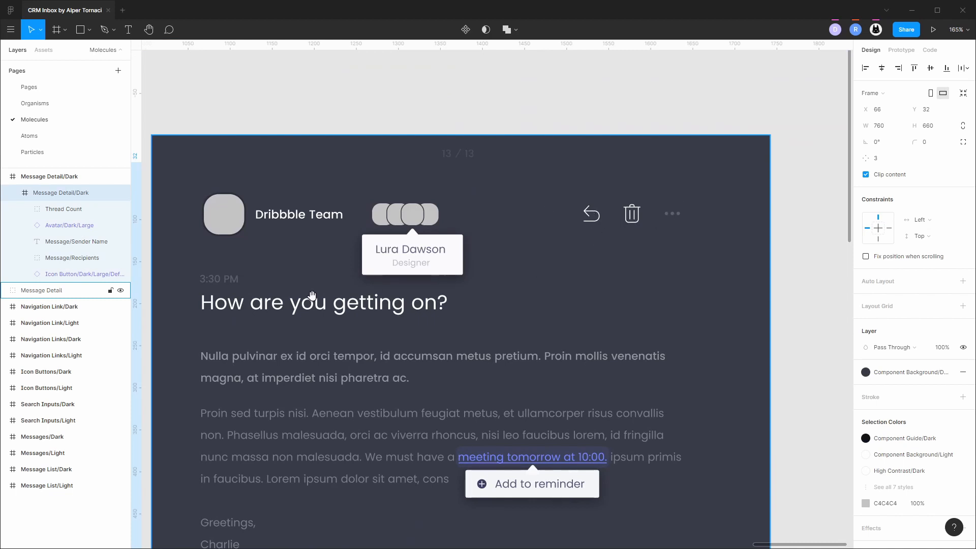
scroll(311, 301, "left", 10)
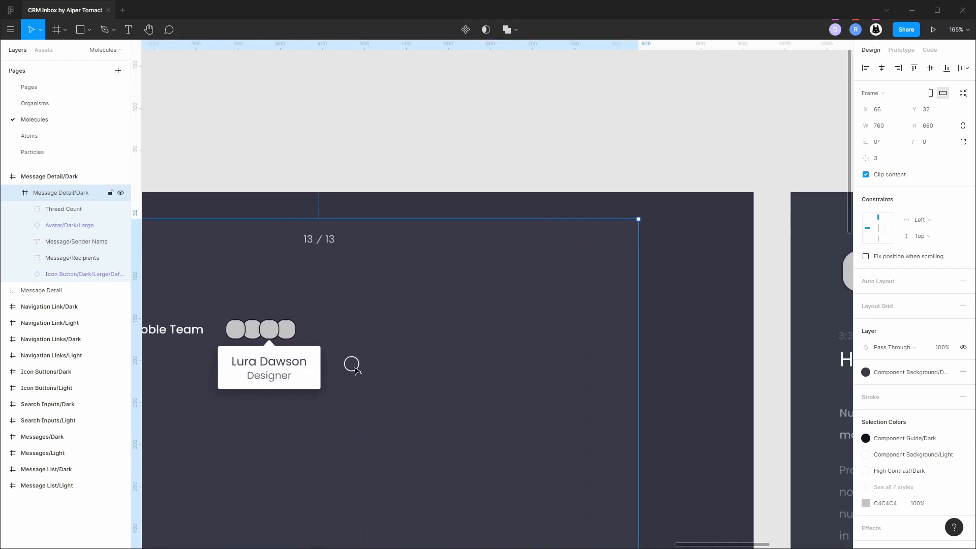
left_click(354, 366)
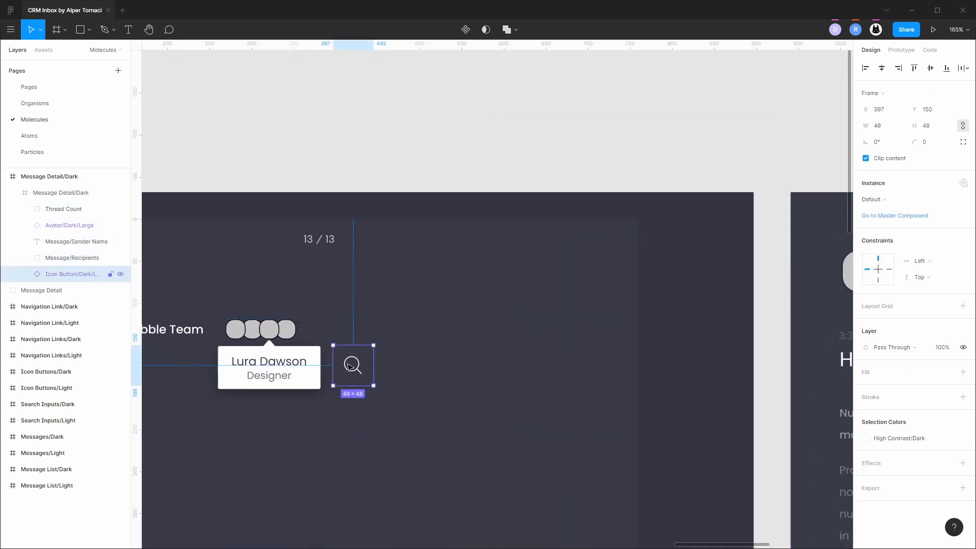
left_click_drag(349, 365, 467, 327)
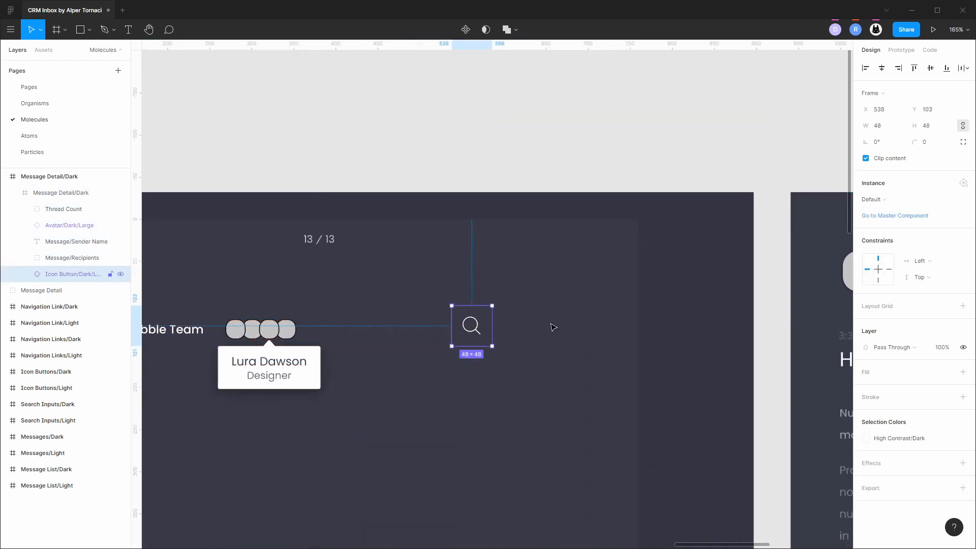
Swap the icon button's nested icon to Reply
left_click(25, 274)
left_click(84, 297)
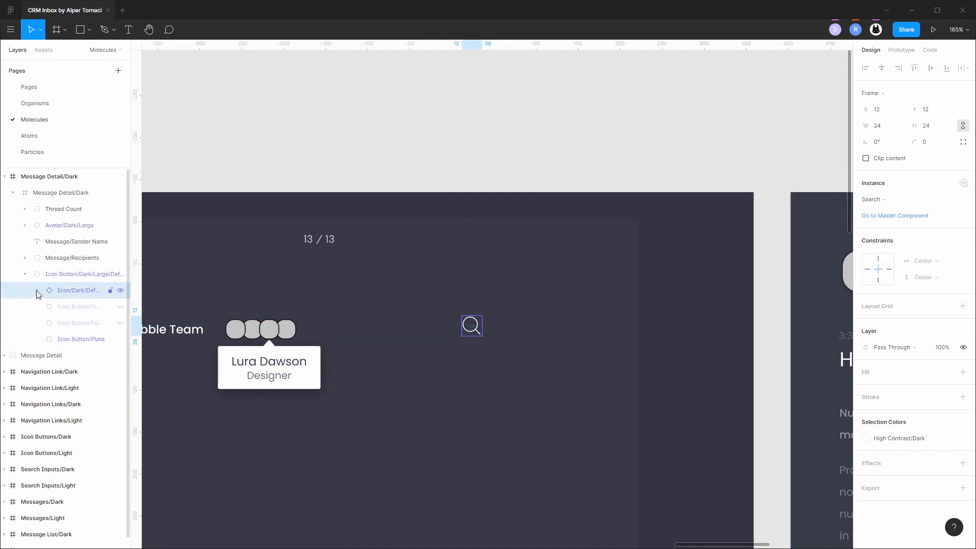
left_click(37, 290)
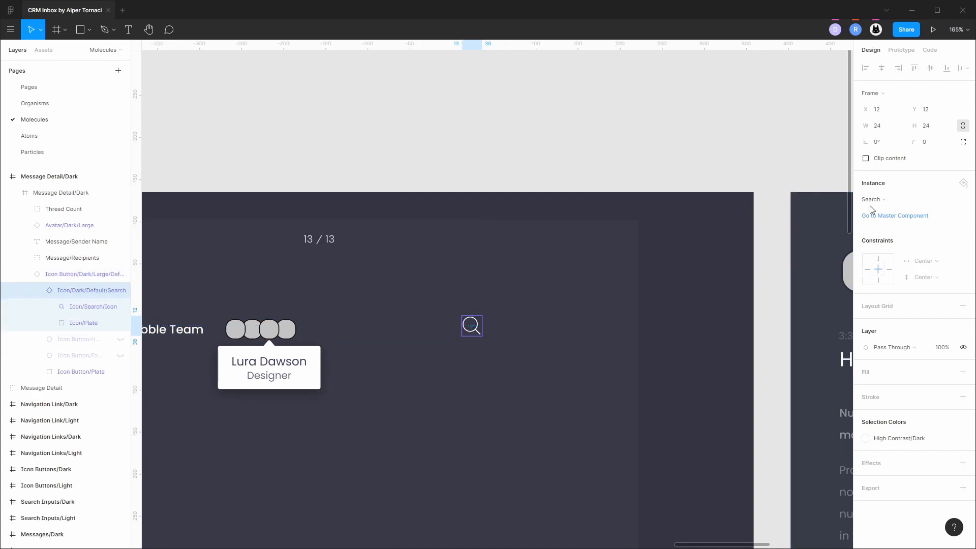
left_click(903, 199)
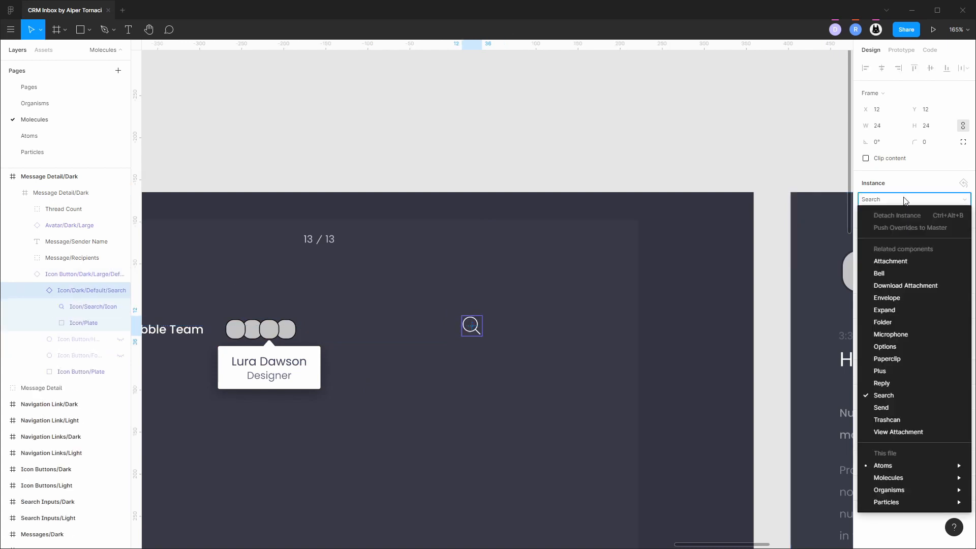
left_click(919, 383)
Duplicate the Reply icon button twice and space the copies in a row to its right
left_click(67, 275)
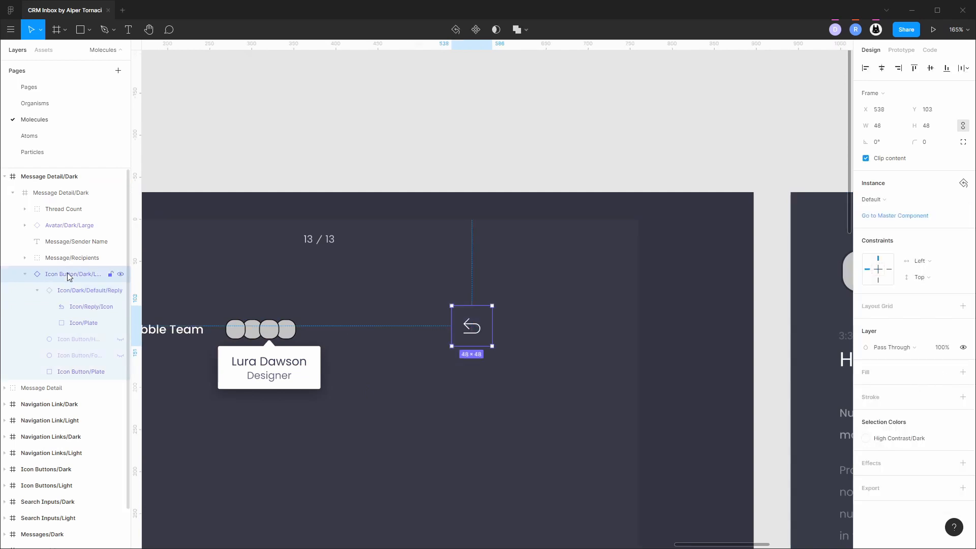
key("ctrl+d")
left_click_drag(464, 330, 544, 329)
left_click(94, 293)
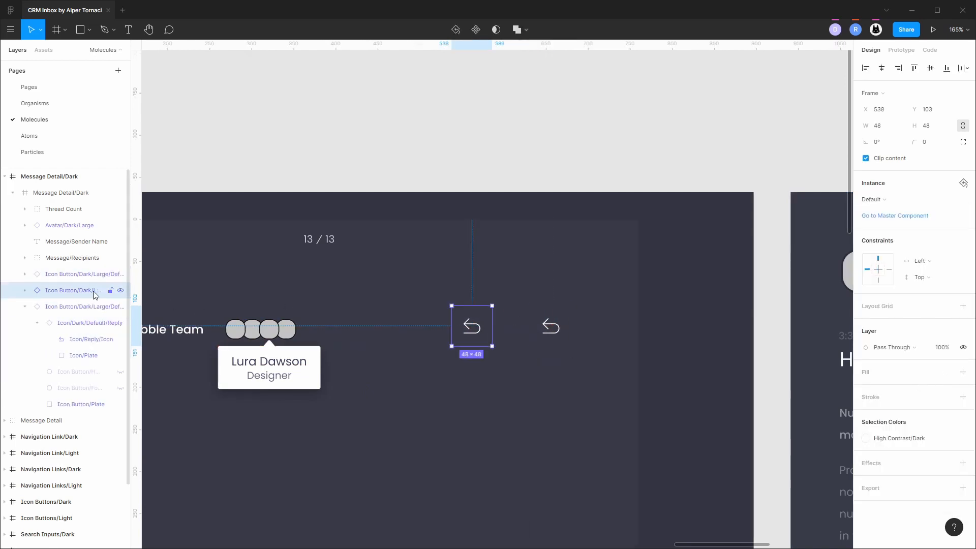
left_click_drag(470, 329, 616, 327)
left_click(25, 306)
left_click_drag(54, 309, 66, 268)
left_click(75, 297)
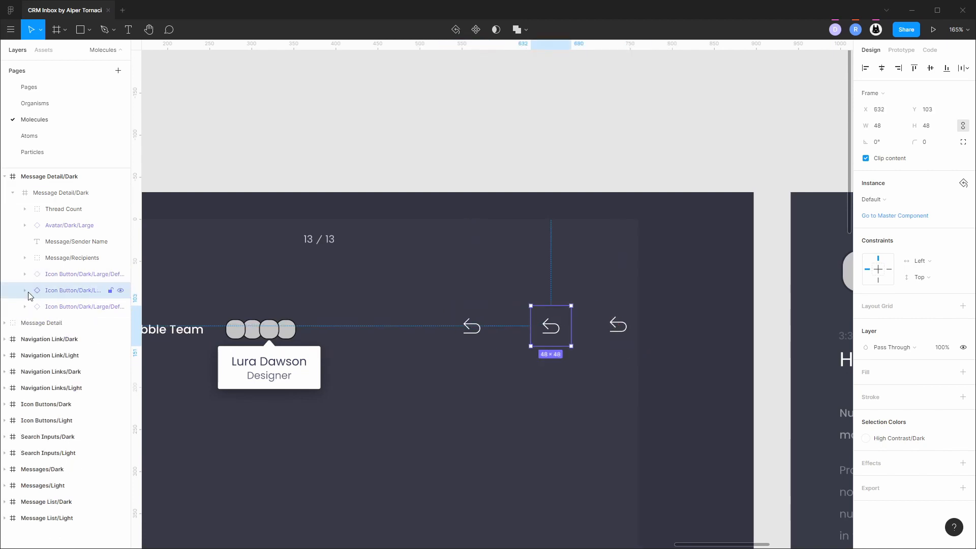
Swap the second icon button's icon to Trashcan
left_click(25, 290)
left_click(70, 307)
left_click(874, 200)
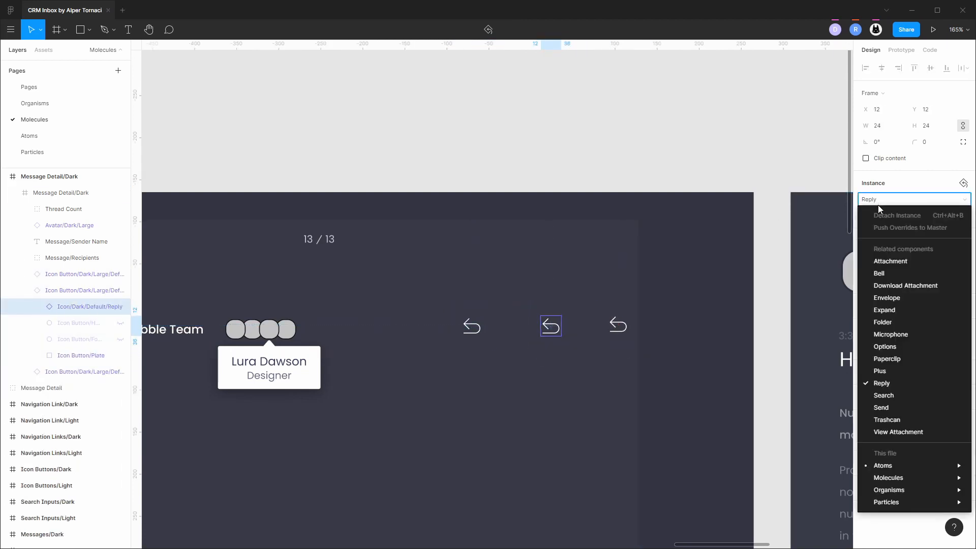
left_click(895, 419)
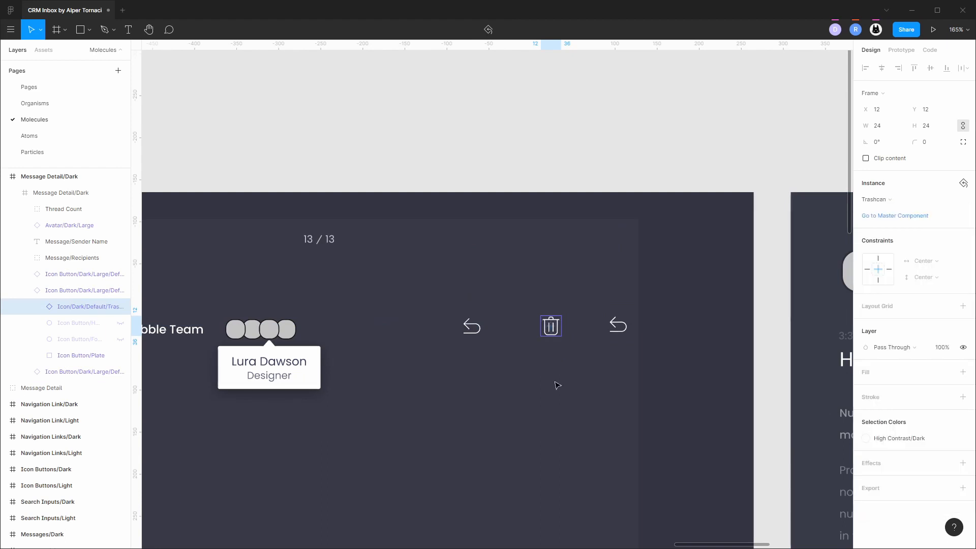
Swap the third icon button's icon to Options
left_click(25, 291)
left_click(51, 307)
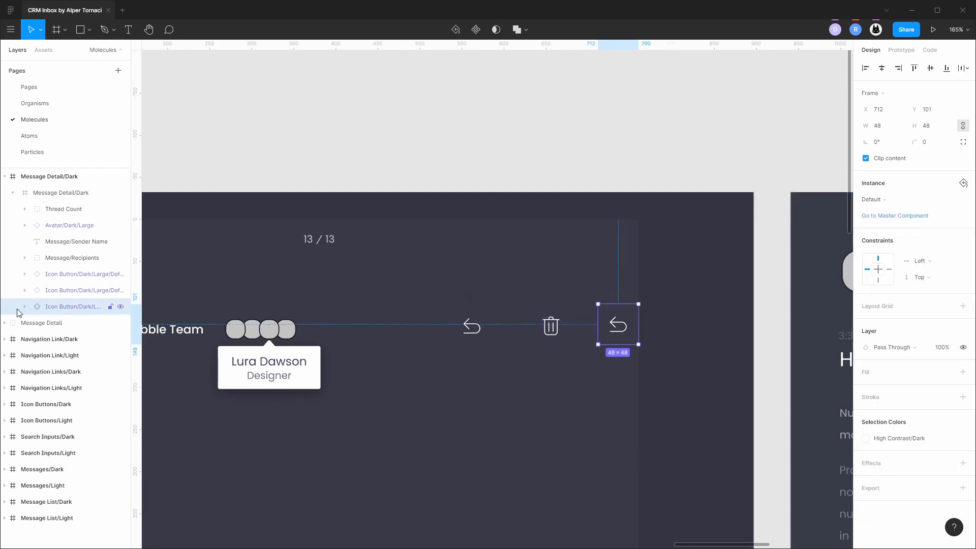
left_click(25, 307)
left_click(82, 323)
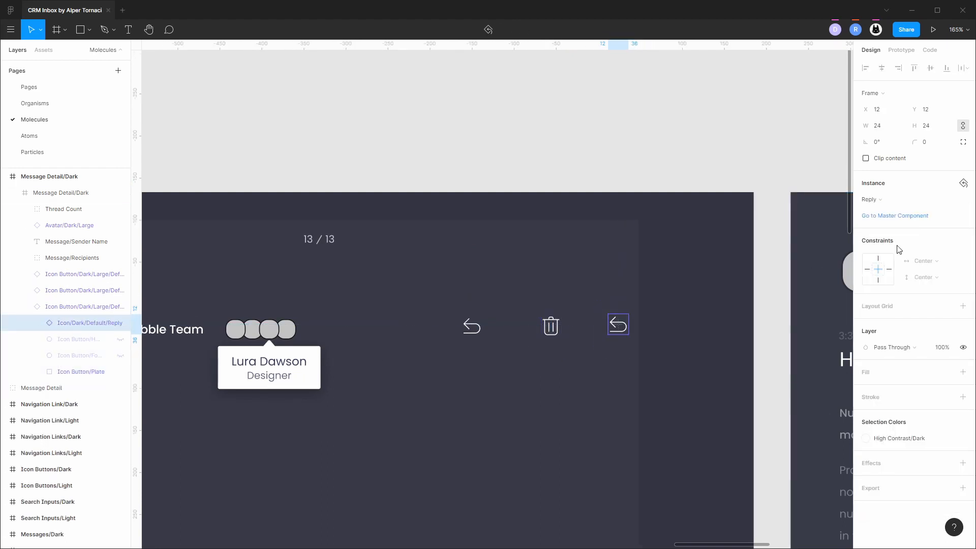
left_click(894, 201)
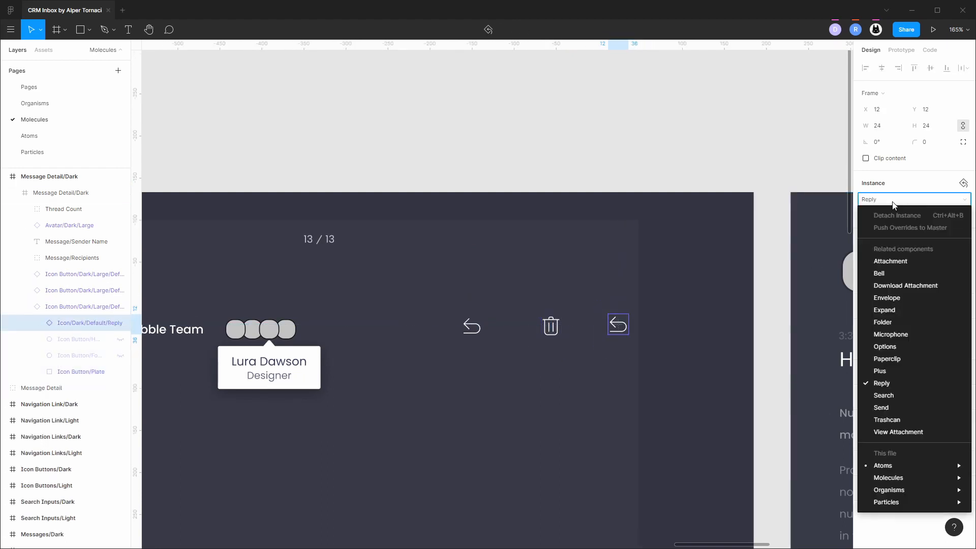
left_click(917, 346)
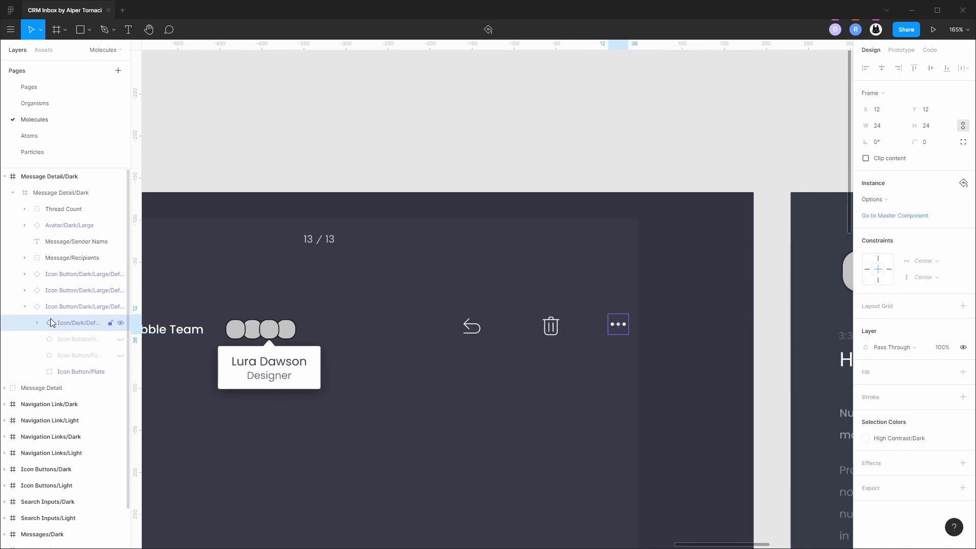
Set the Options icon's fill to the Medium Contrast/Dark colour style
left_click(37, 322)
left_click(84, 344)
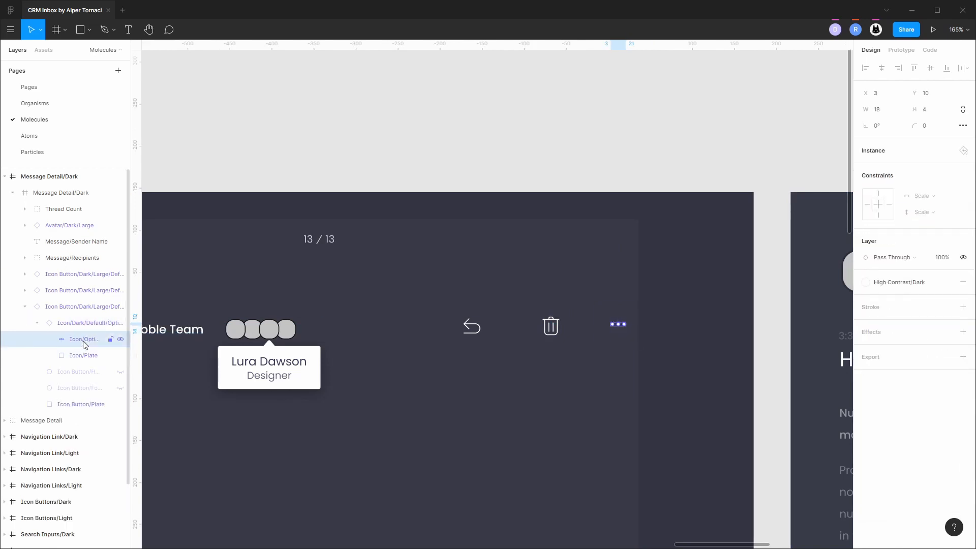
left_click(898, 282)
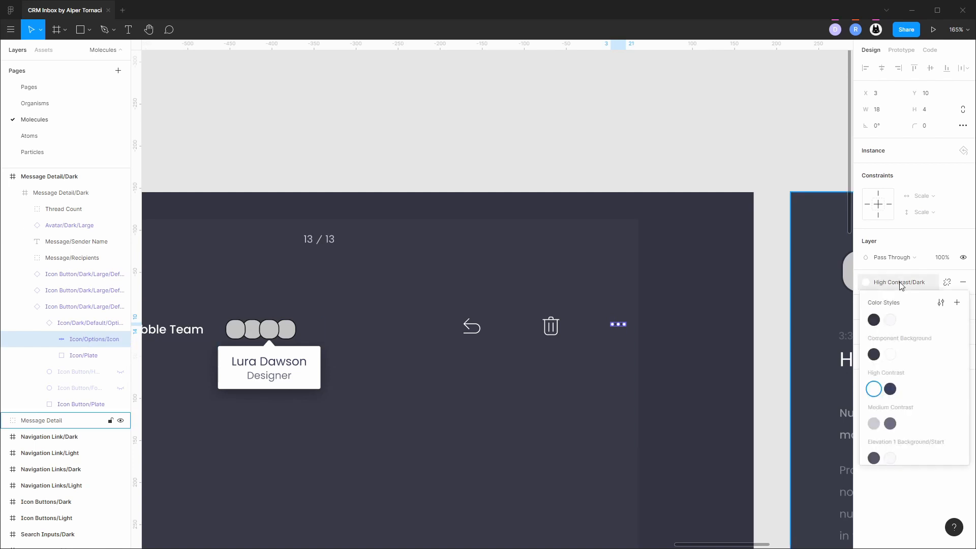
left_click(874, 423)
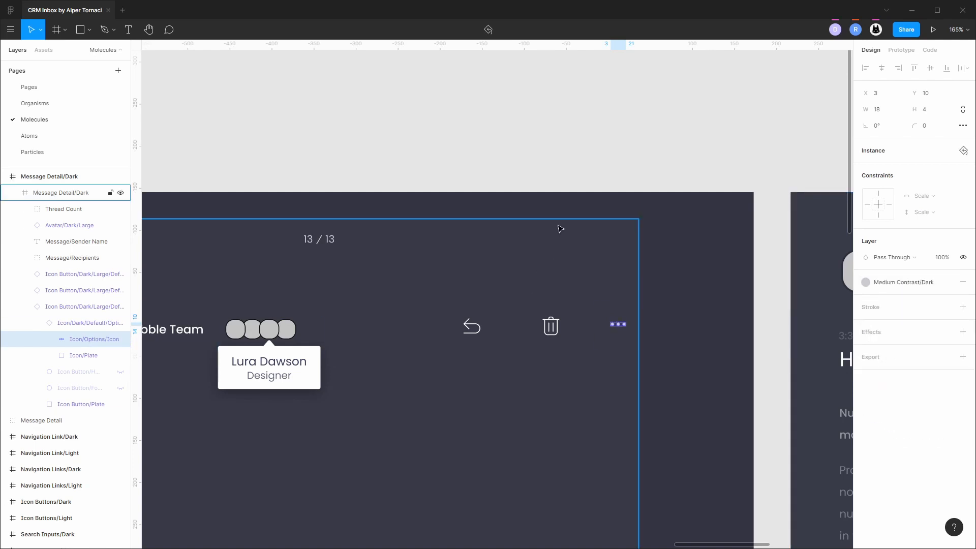
Align the three icon buttons vertically and set their horizontal spacing to 16
left_click(24, 307)
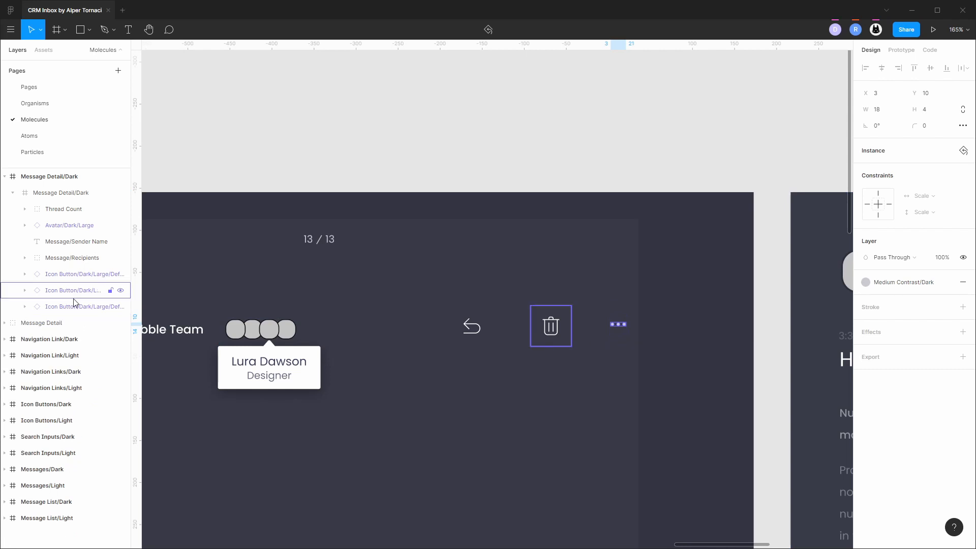
left_click(73, 291)
left_click(72, 277, "shift")
left_click(72, 306)
left_click(75, 275, "shift")
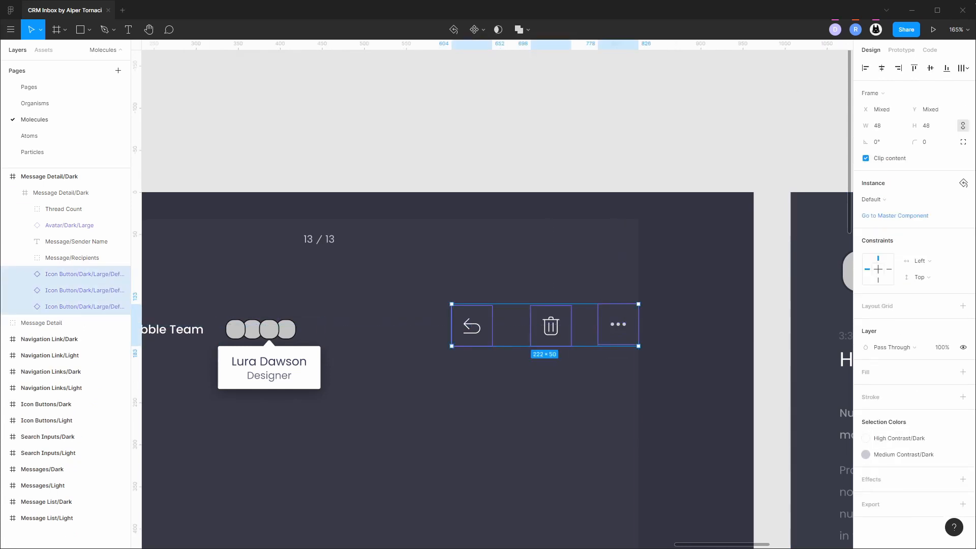
left_click(930, 67)
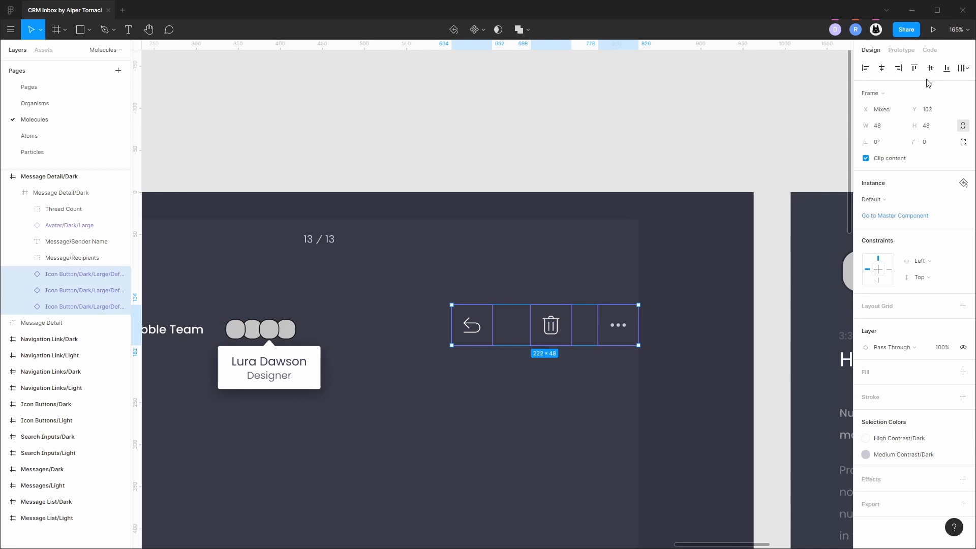
left_click(962, 67)
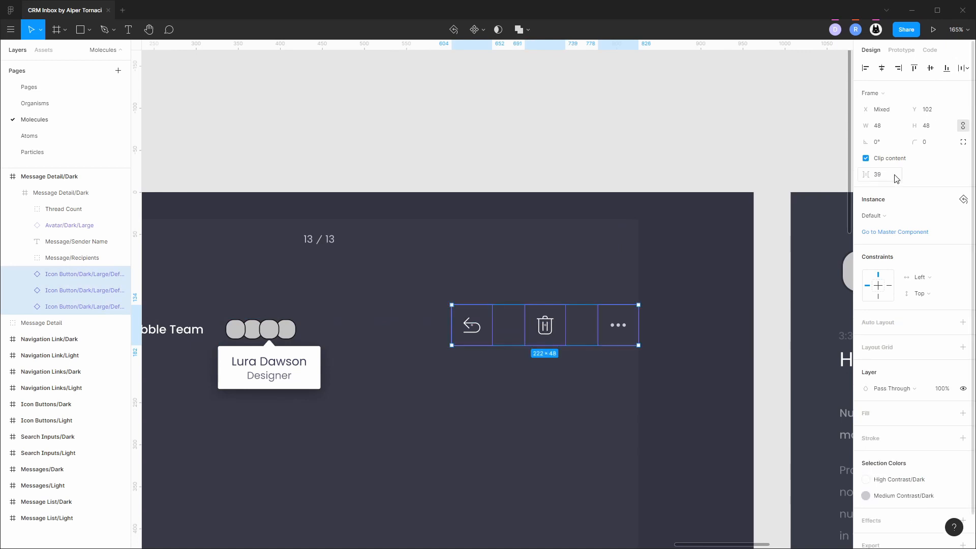
left_click(895, 177)
key("Return")
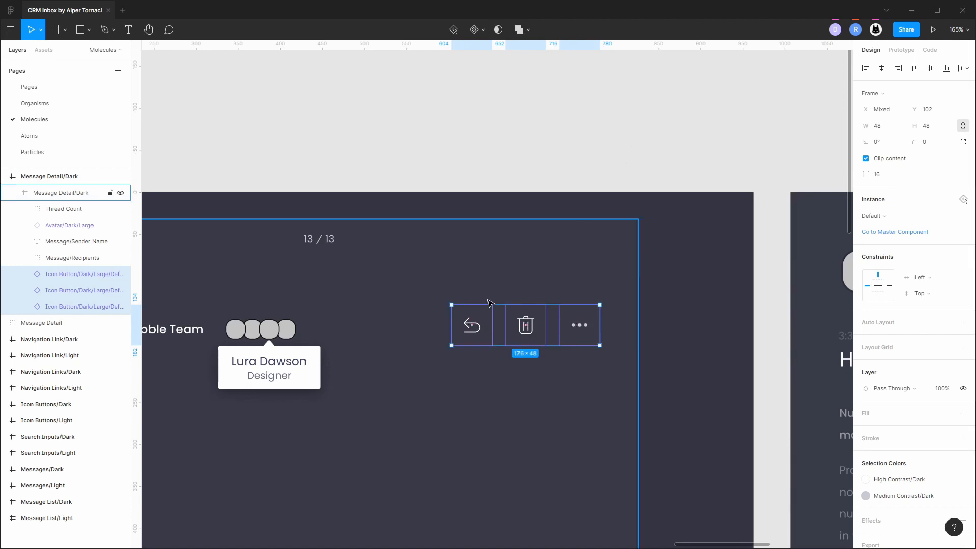
Group the three icon buttons and name the group Message/Actions
key("ctrl+g")
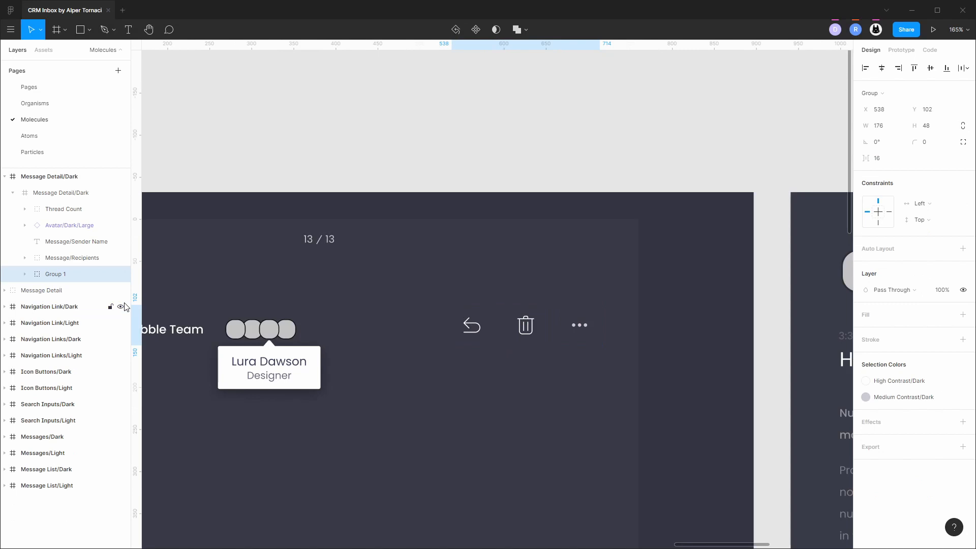
key("ctrl+r")
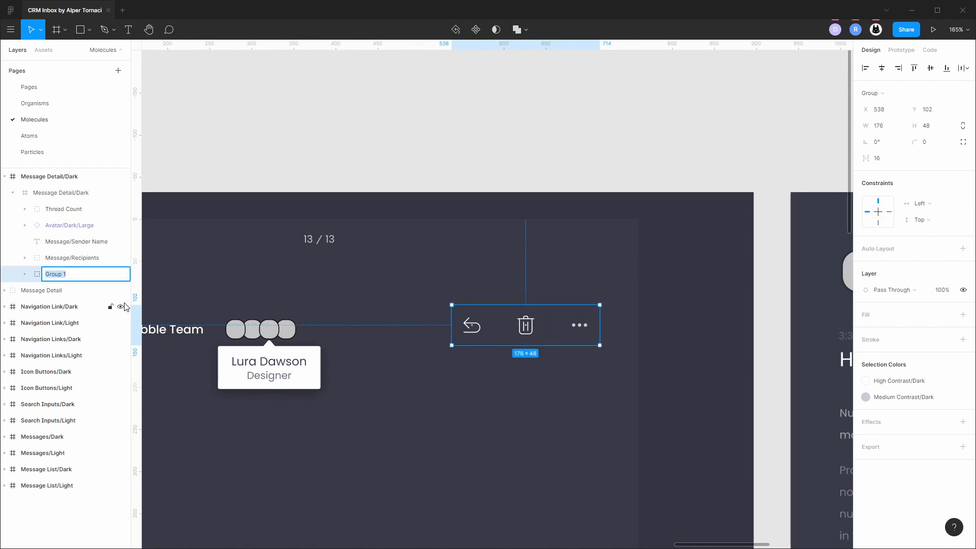
type("Message Actions")
key("Return")
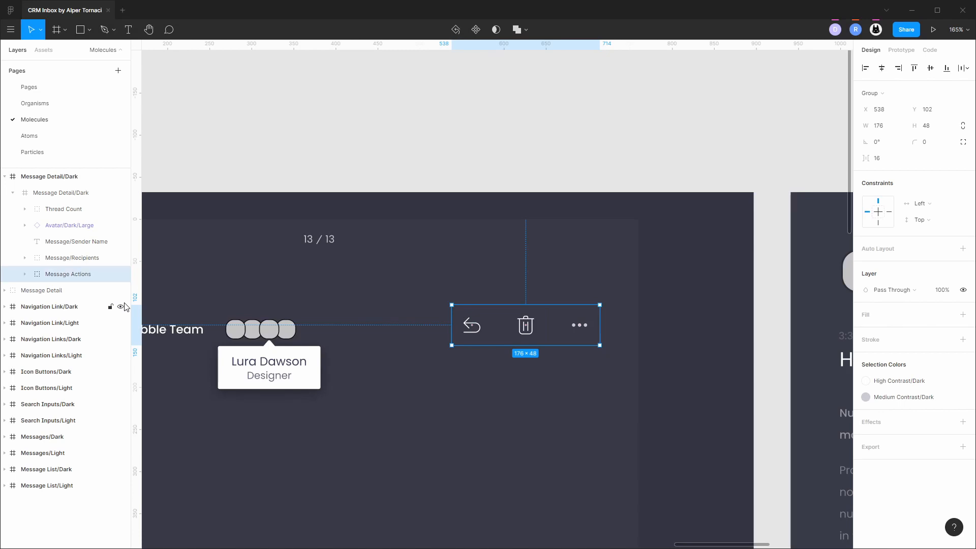
key("ctrl+r")
key("ctrl+Left")
key("BackSpace")
type("/")
key("Return")
Move the Message/Actions group slightly down to line up with the sender row
left_click_drag(517, 329, 515, 334)
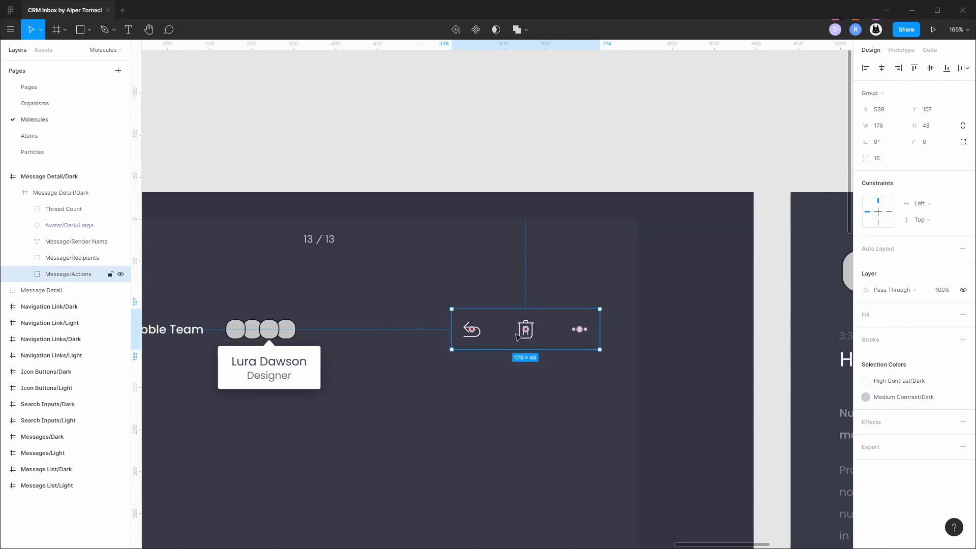
left_click_drag(289, 299, 514, 281)
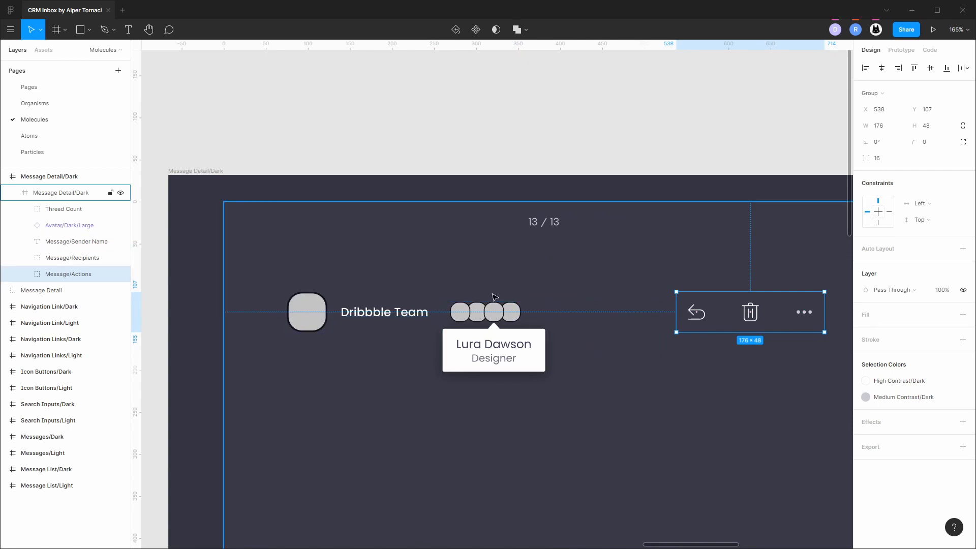
scroll(495, 298, "down", 2)
left_click_drag(818, 170, 328, 176)
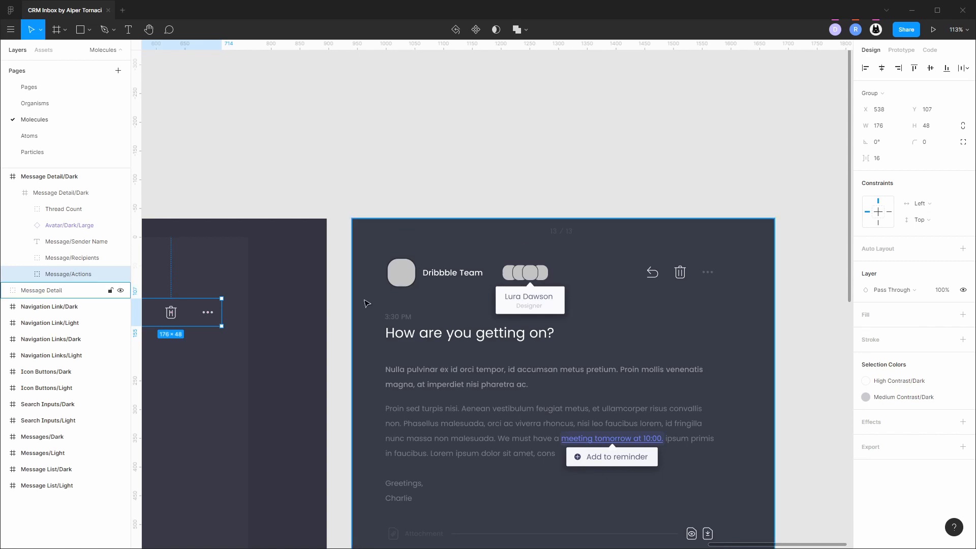
Select the avatar, sender name and recipients and move them 64 from the content frame's left and top edges
left_click(254, 172)
left_click_drag(253, 172, 684, 155)
left_click(76, 192)
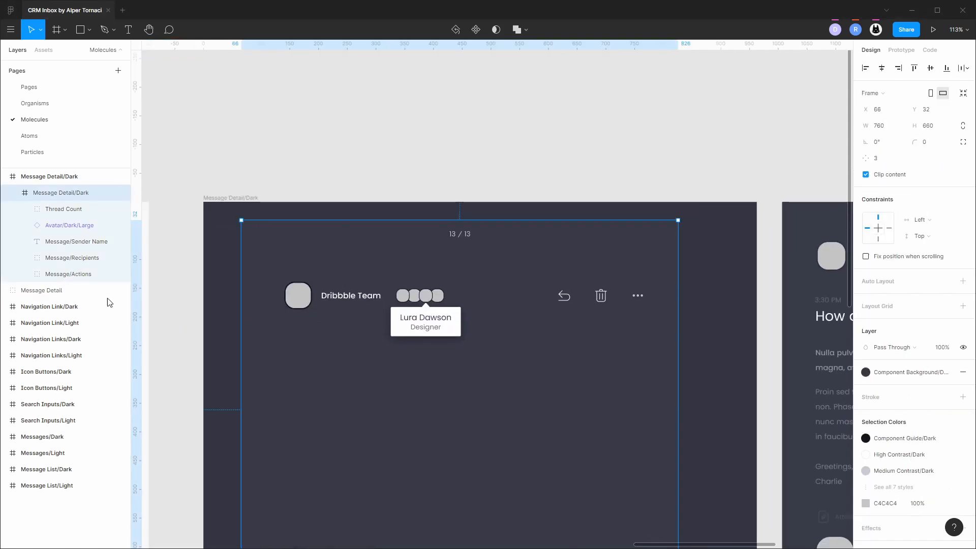
left_click(82, 258)
left_click(69, 225, "shift")
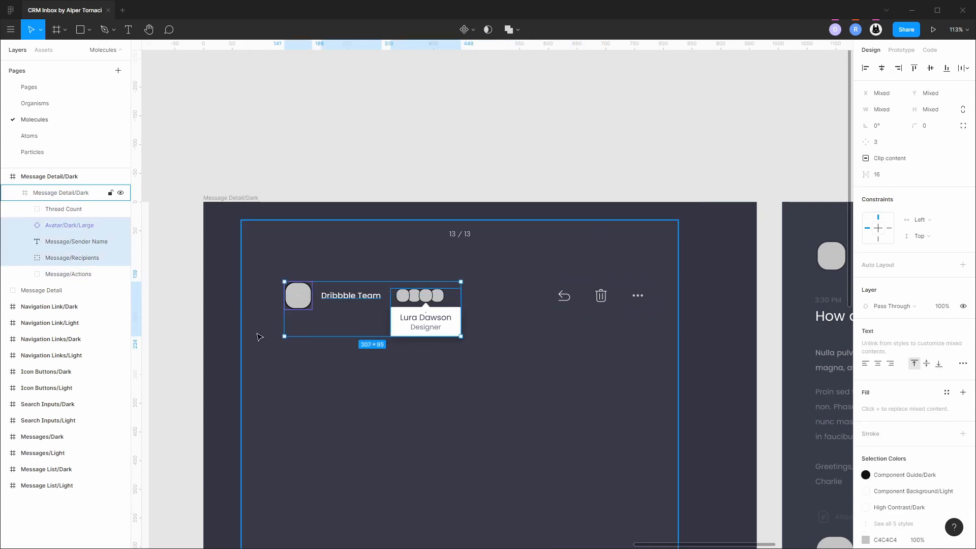
key("alt")
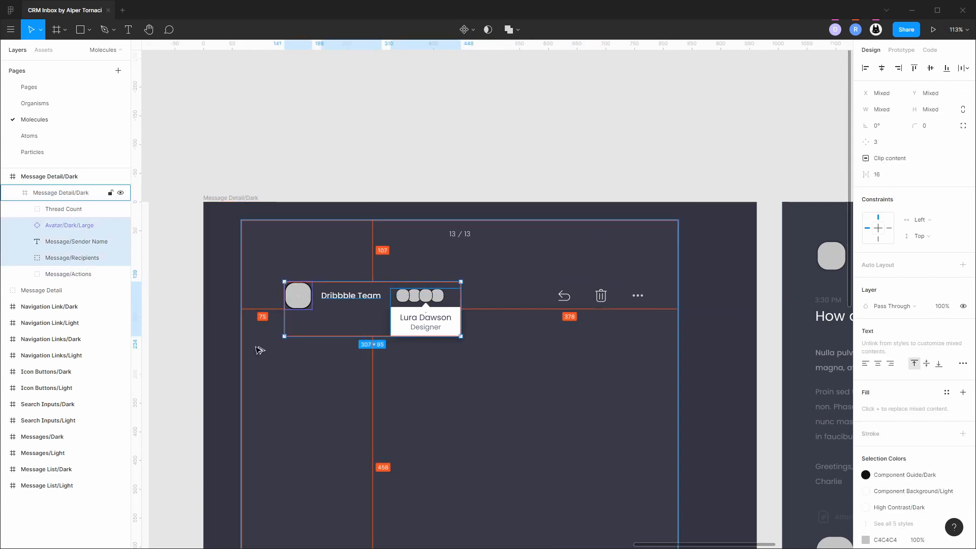
key("Left")
key("Left")
key("Left")
key("Left")
key("Left")
key("Left")
key("Left")
key("Left")
key("Left")
key("Left")
key("Left")
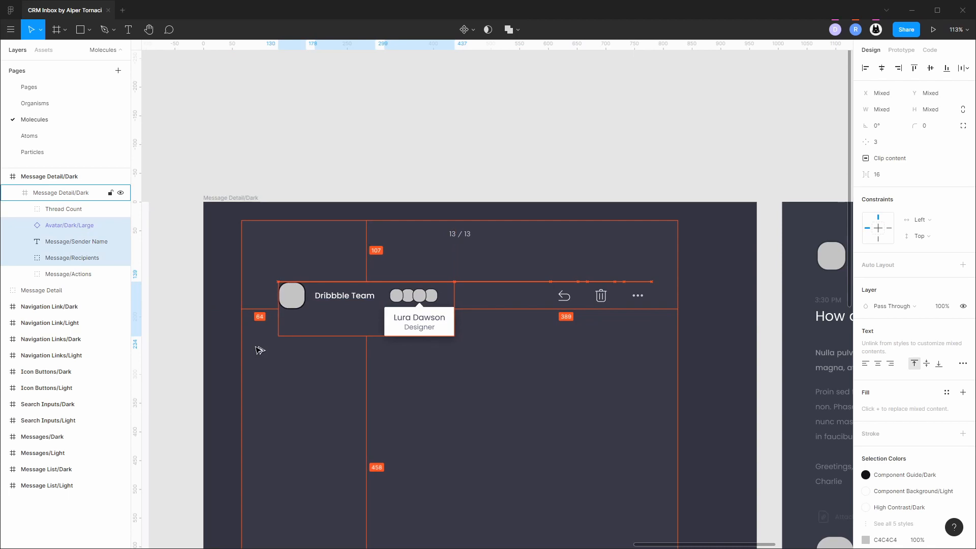
key("shift+Up")
key("shift+Up")
key("shift+Up")
key("shift+Up")
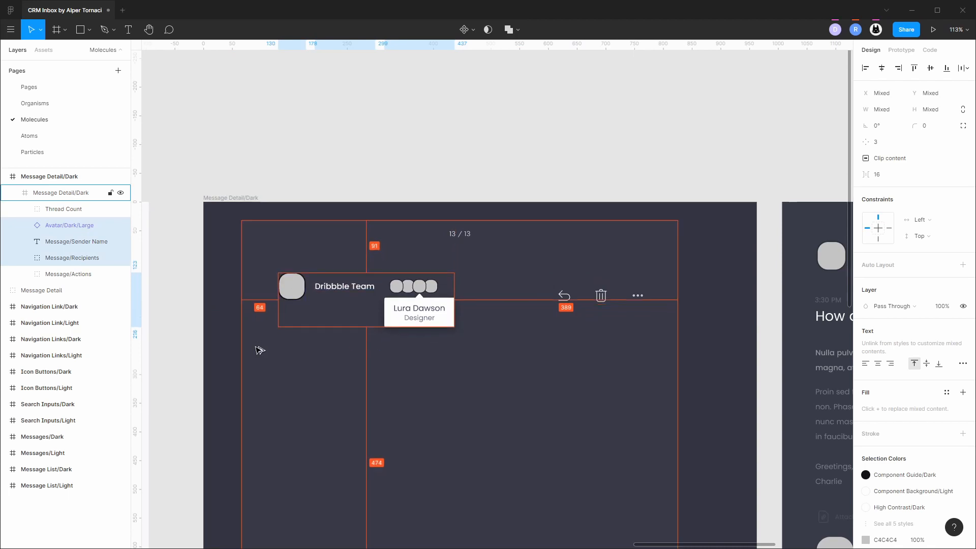
key("Up")
key("Up")
key("Up")
key("Up")
key("Up")
key("Up")
key("Up")
key("Up")
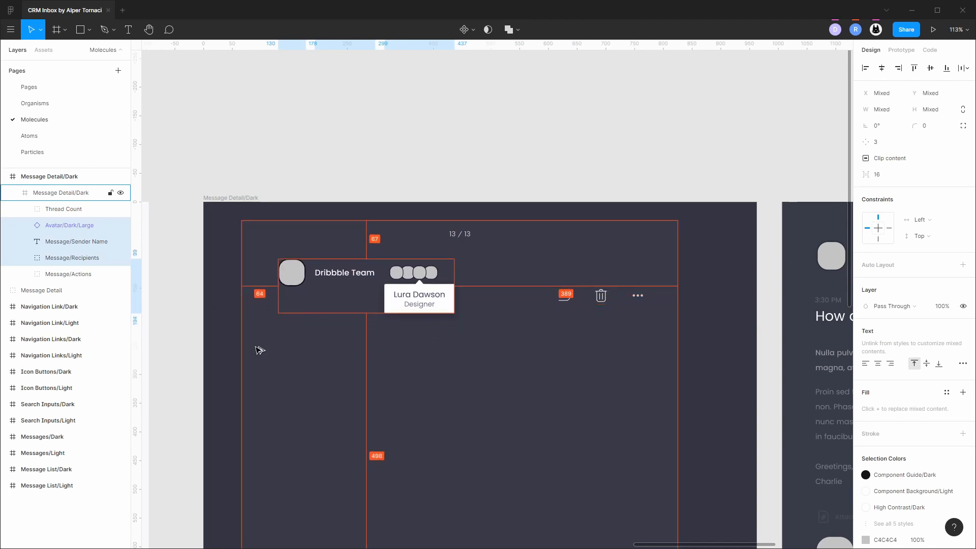
key("Up")
key("Up")
key("Up")
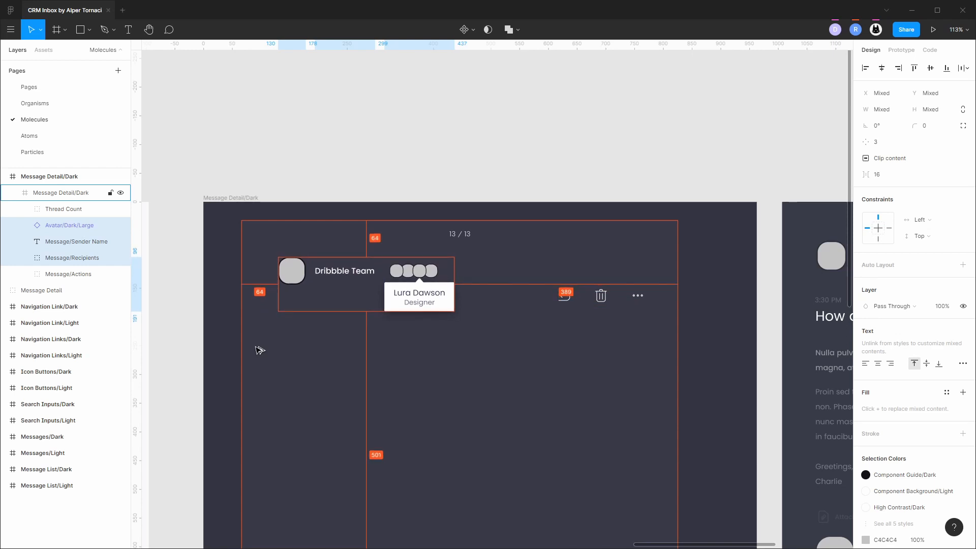
Move the Message/Actions group 64 from the content frame's top and right edges
left_click(82, 274)
key("alt")
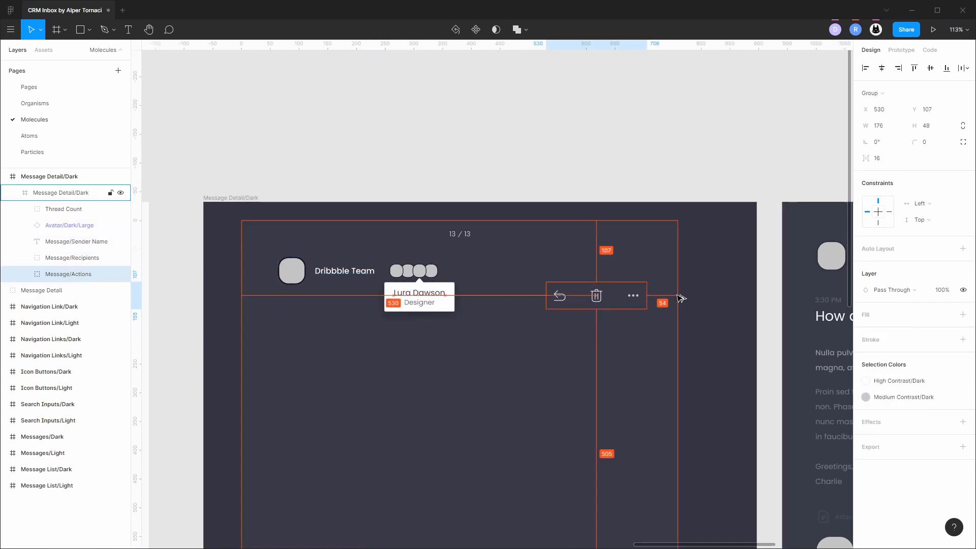
key("Left")
key("Left")
key("Left")
key("Left")
key("Left")
key("Left")
key("Left")
key("Left")
key("Left")
key("Left")
key("Left")
key("Left")
key("Left")
key("Left")
key("Left")
key("Left")
key("Left")
key("Left")
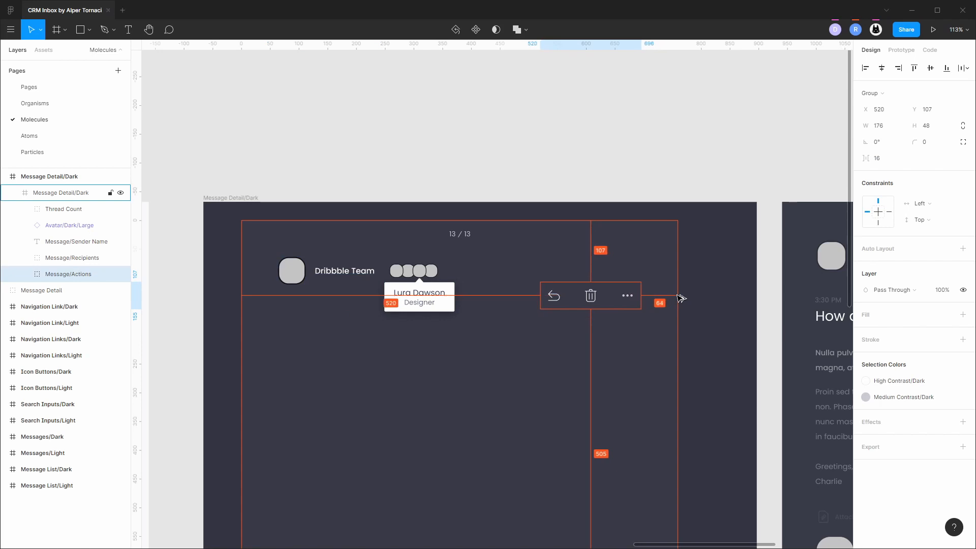
left_click_drag(596, 300, 595, 274)
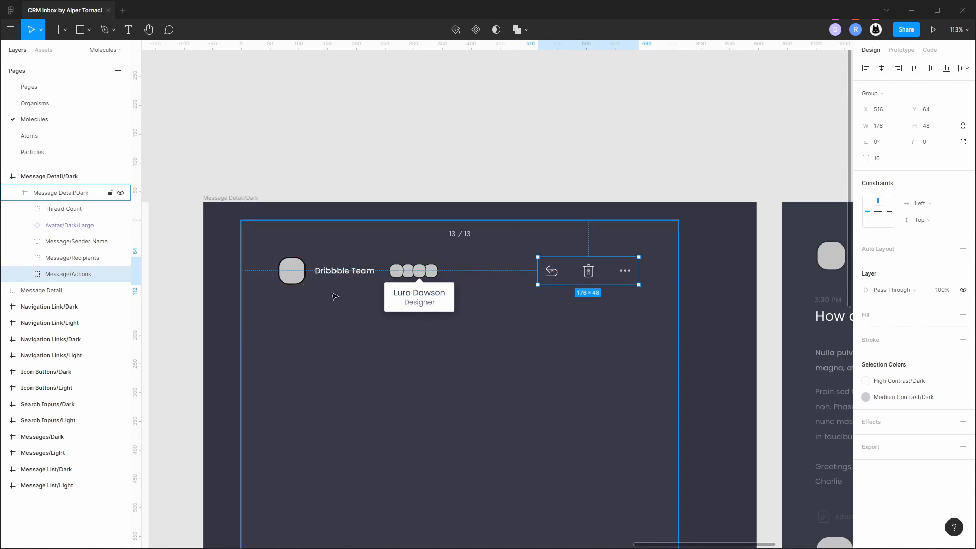
key("alt")
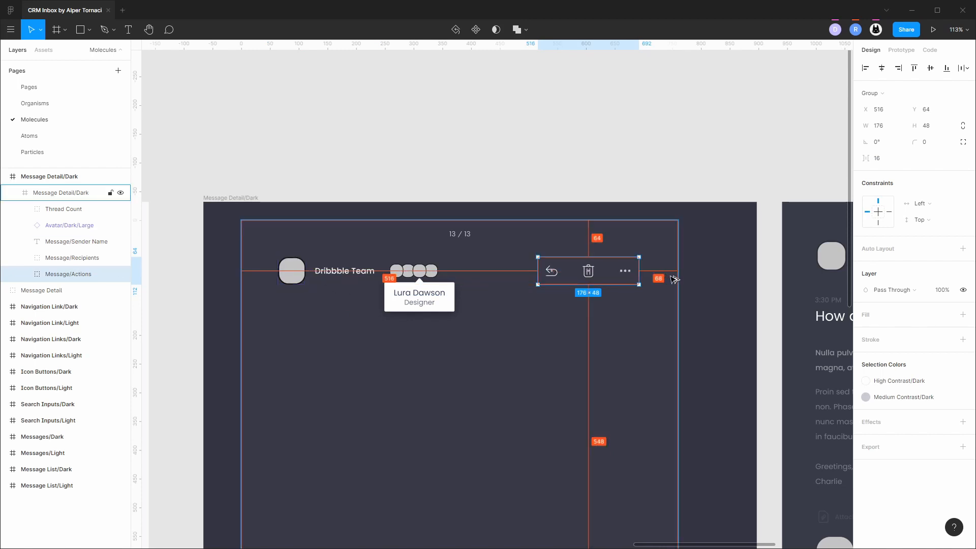
key("Right")
key("Right")
key("Right")
key("Right")
Group the avatar, sender name, recipients and actions and name the group Message Detail/Header
left_click(78, 258, "shift")
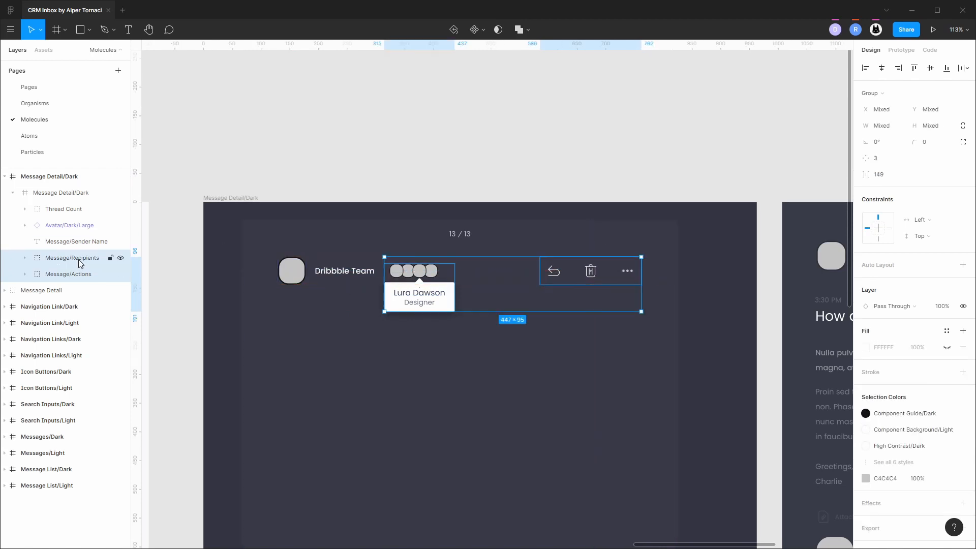
left_click(72, 225, "shift")
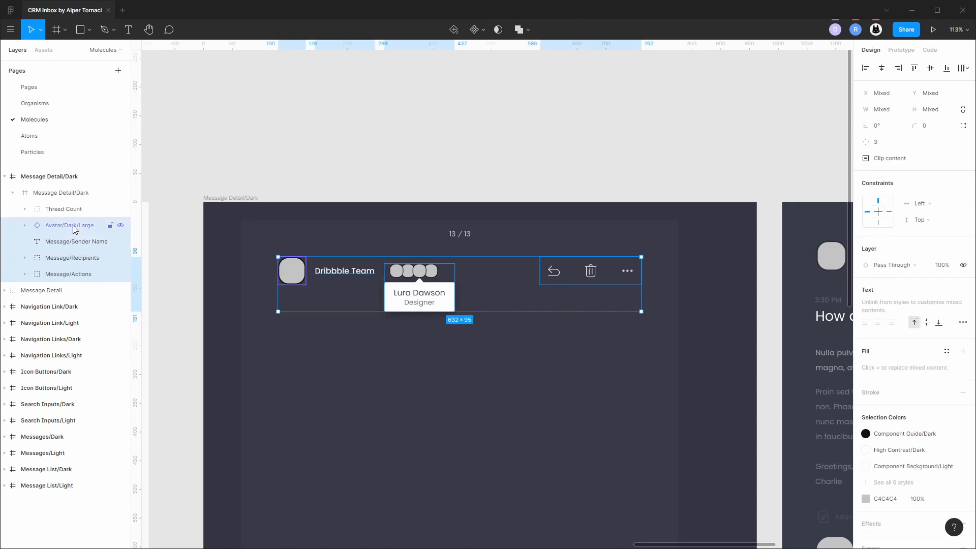
key("ctrl+g")
double_click(72, 225)
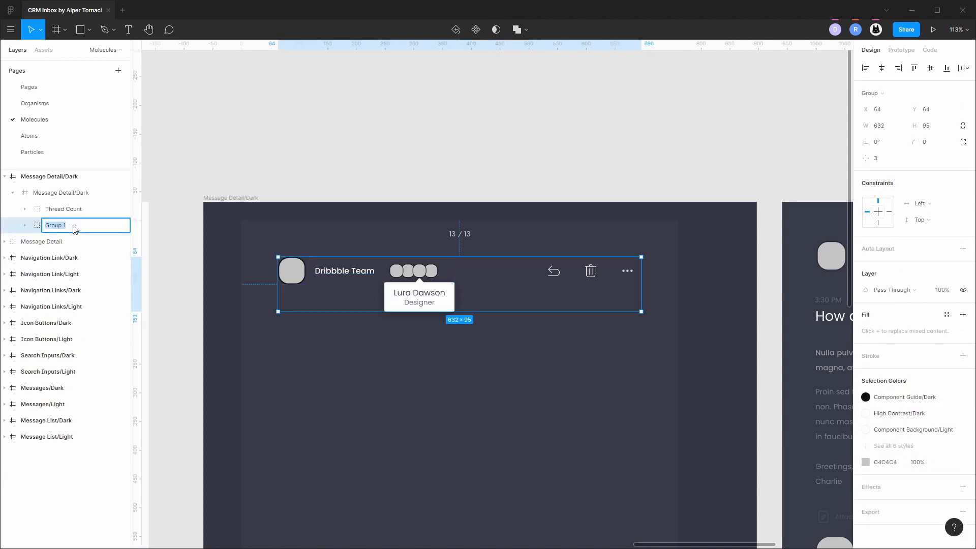
type("Message/Header")
key("Return")
double_click(75, 229)
key("Home")
type("Detail")
key("Return")
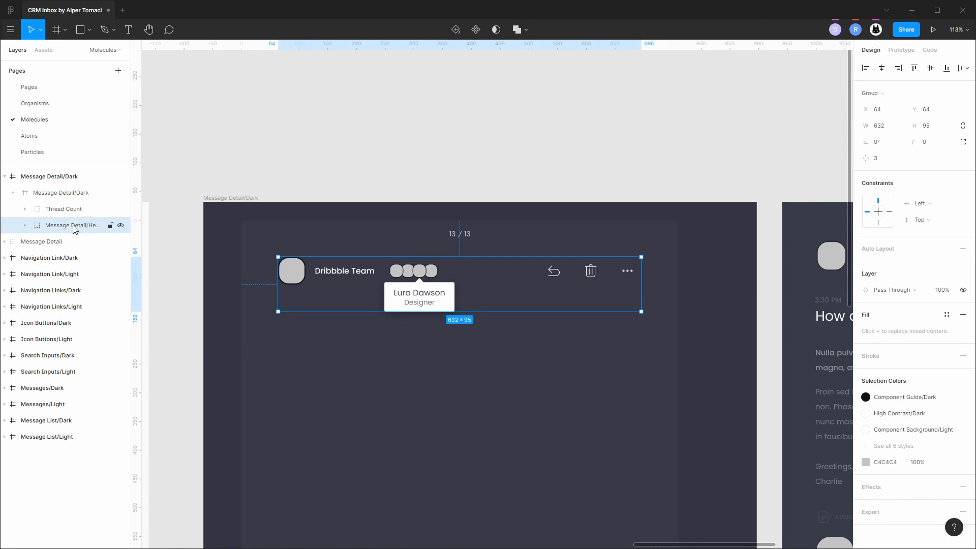
Batch-rename the Recipients and Actions groups, replacing "Message/" with "Message Detail/"
left_click(25, 225)
left_click(79, 259)
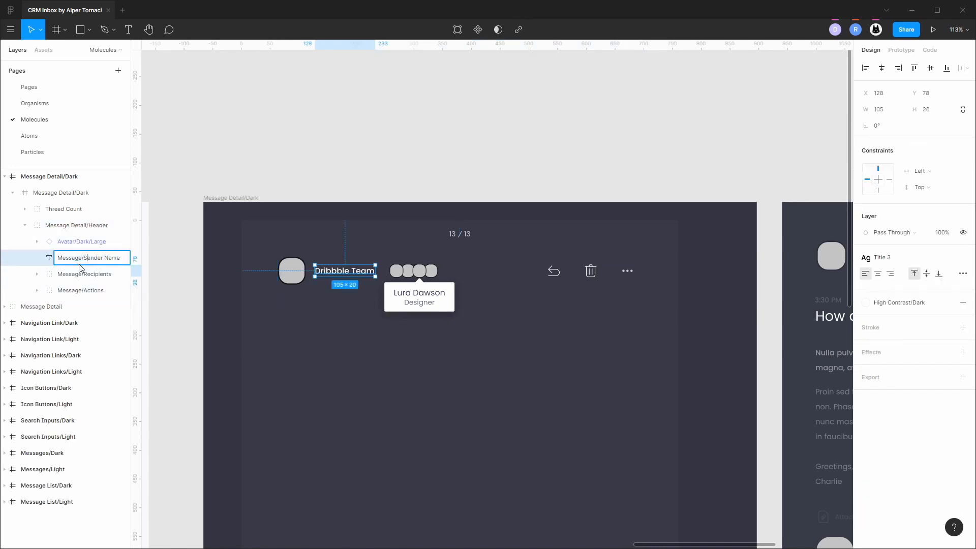
left_click(79, 274)
left_click(72, 292, "shift")
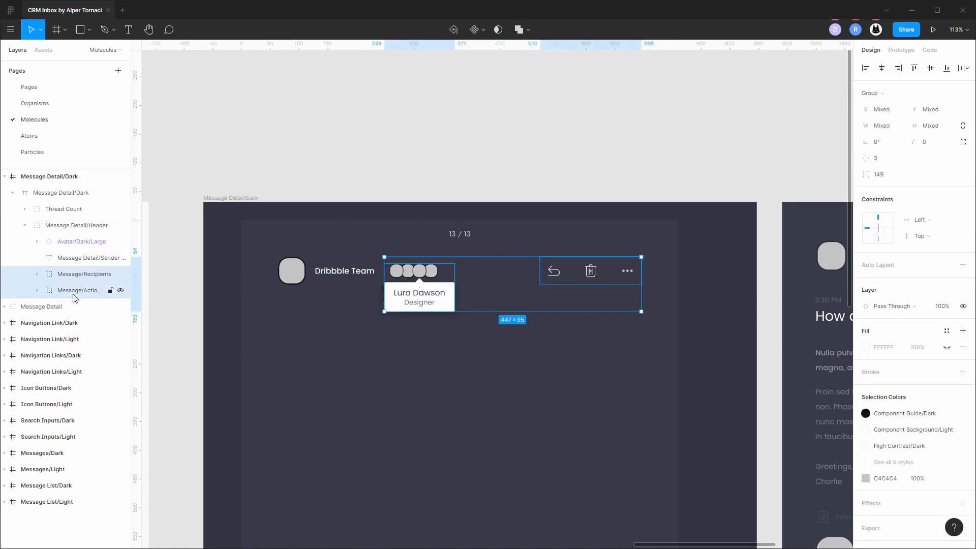
key("ctrl+r")
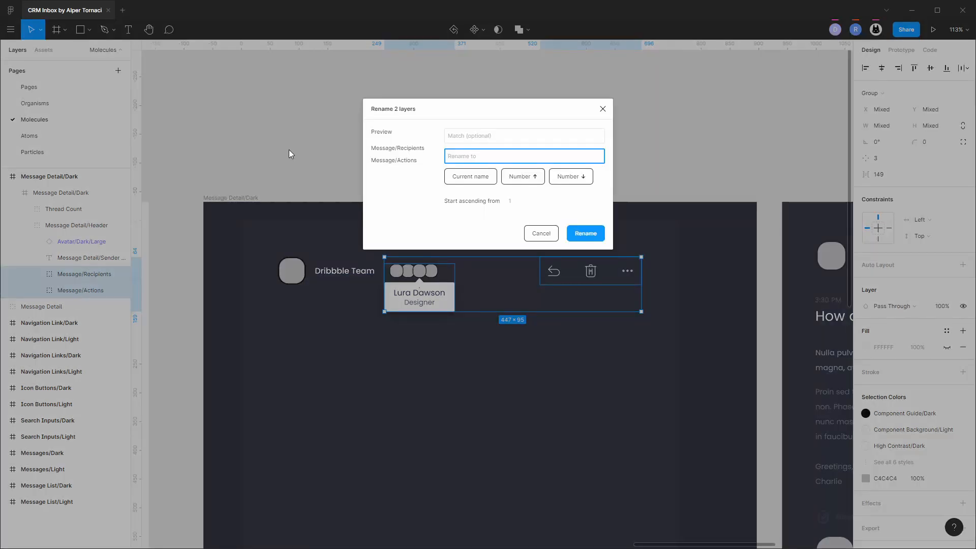
left_click(474, 136)
type("Message")
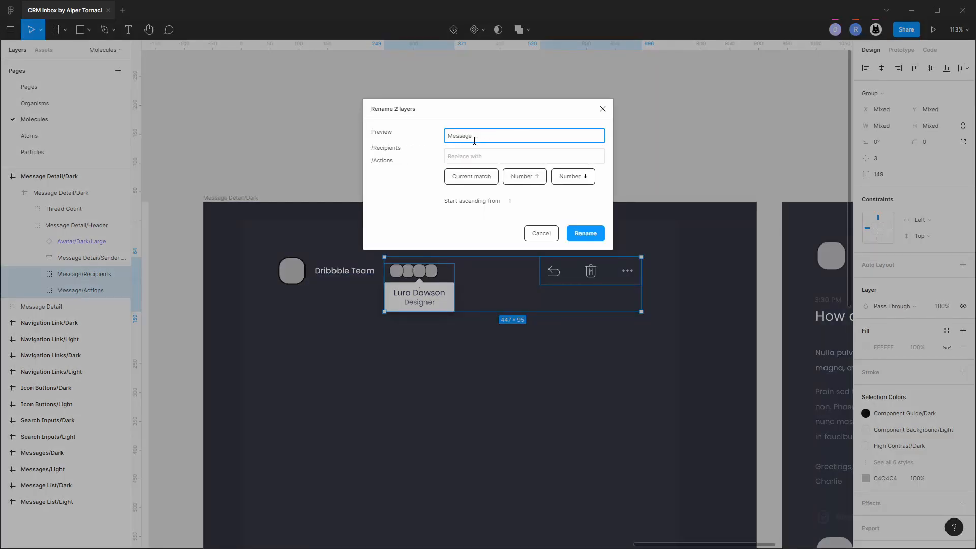
type("/")
key("Tab")
type("Message ")
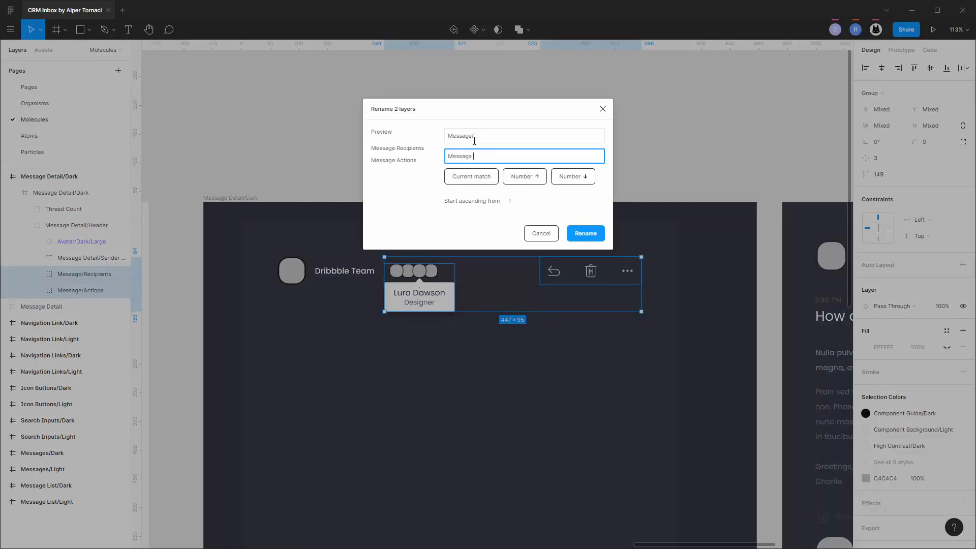
type("Detail/")
left_click(592, 234)
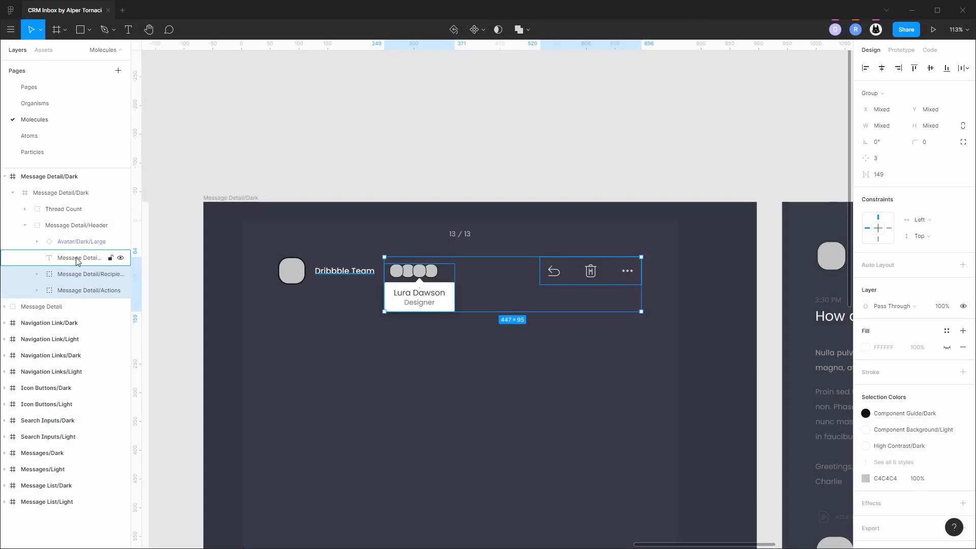
Group the avatar and sender name and name the group Message Detail/Sender
left_click(51, 243)
left_click(70, 258, "shift")
key("ctrl+g")
key("ctrl+r")
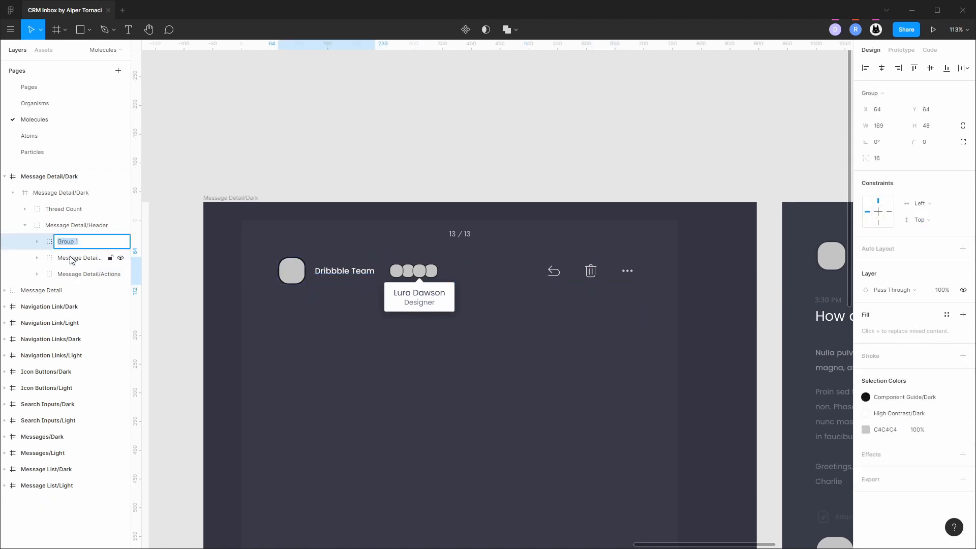
type("Message/")
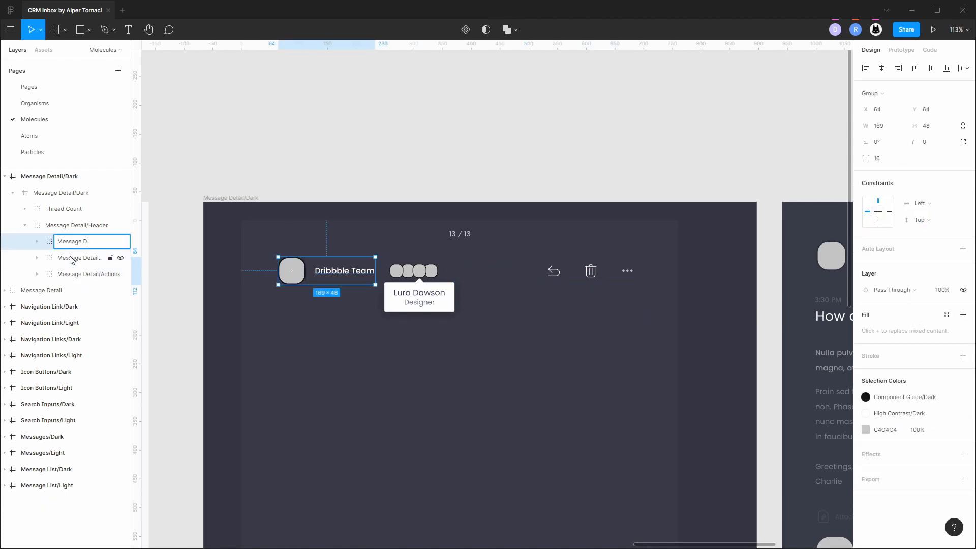
type("Detail/Sender")
key("Return")
Set the Message Detail/Header group's constraints to Left & Right and Top
left_click(71, 258)
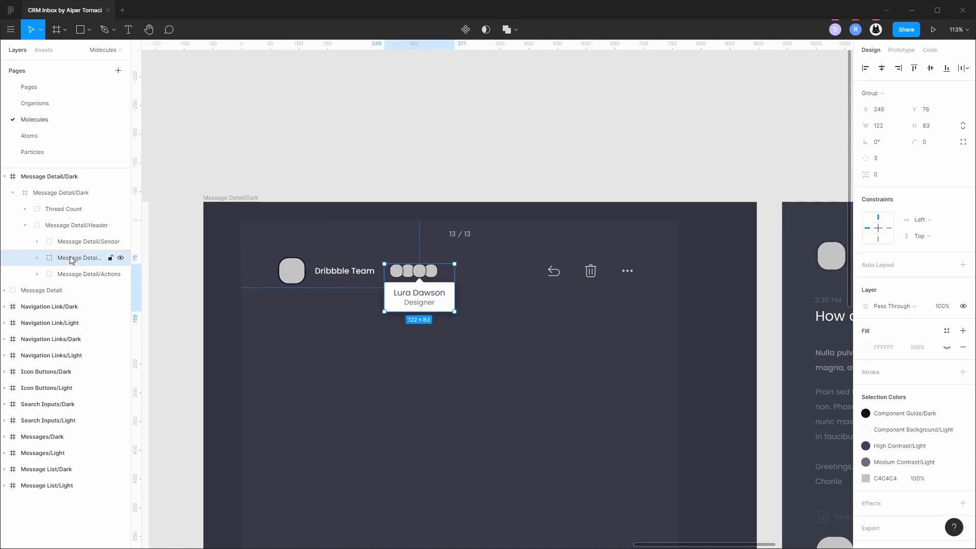
left_click(71, 242)
left_click(73, 258)
left_click(77, 274)
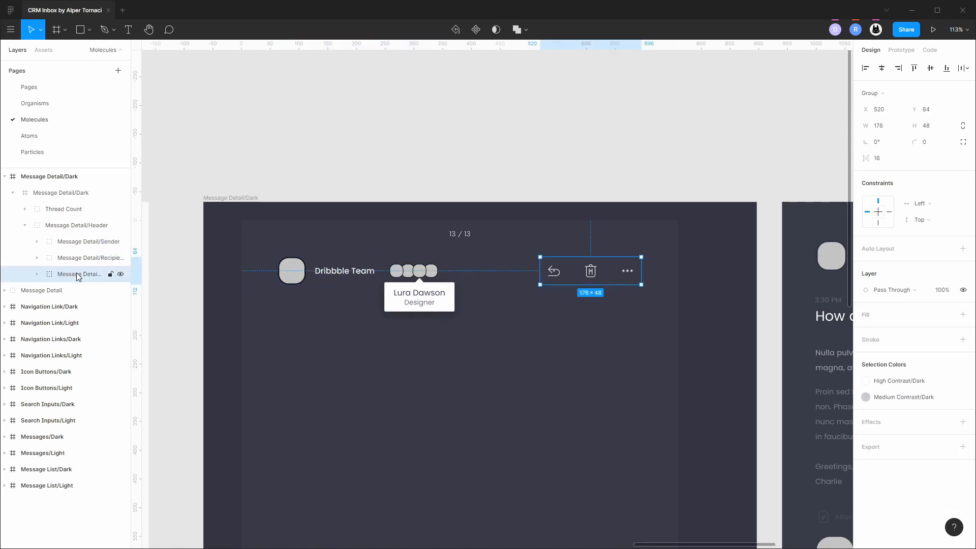
left_click(76, 243)
left_click(78, 226)
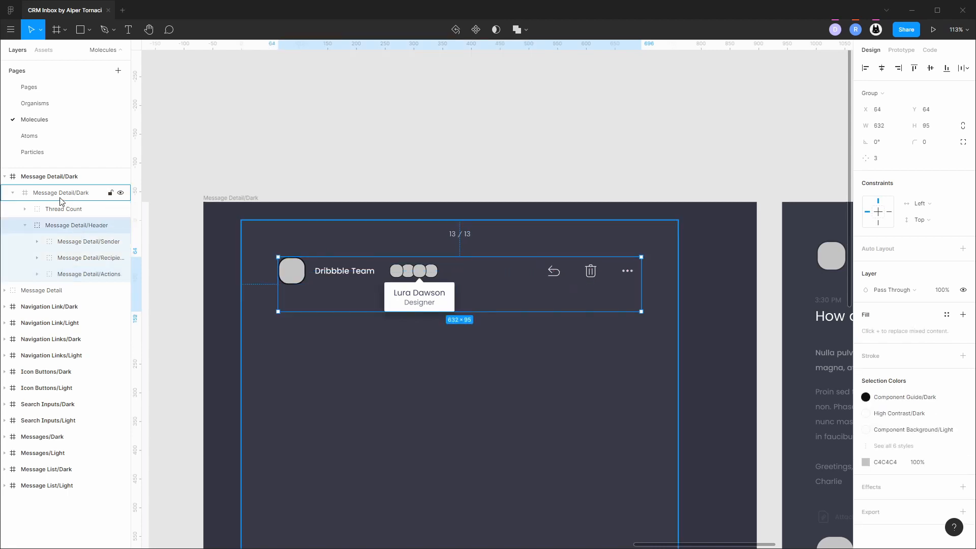
left_click(931, 205)
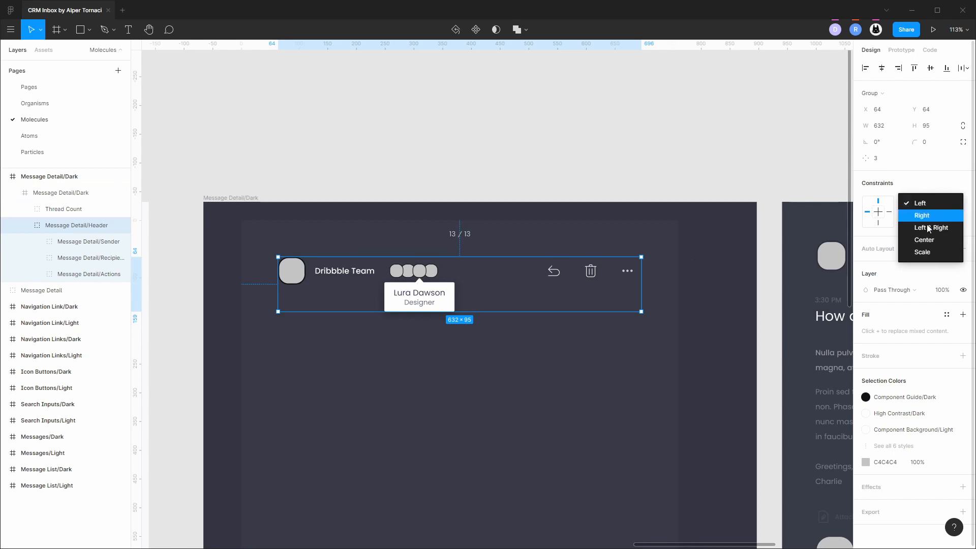
left_click(930, 227)
left_click(935, 218)
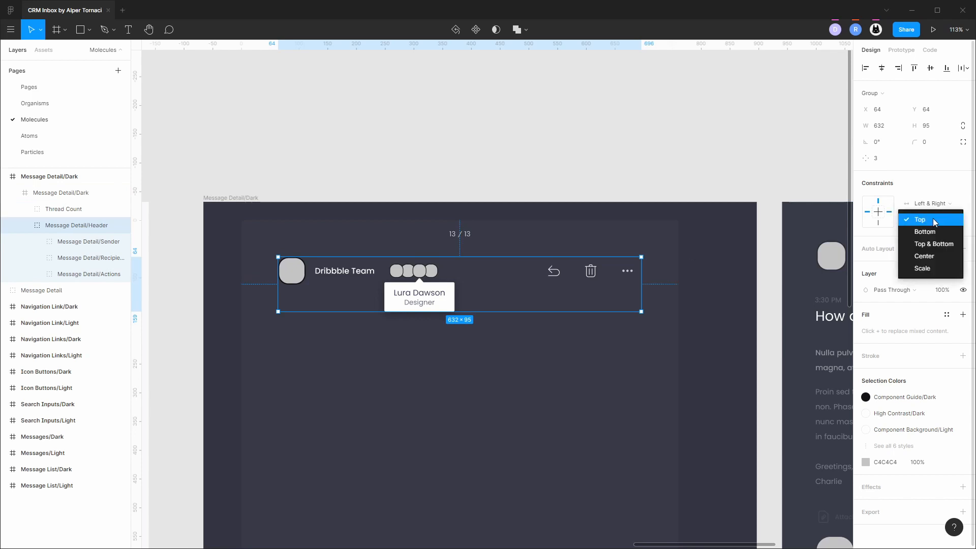
left_click(930, 219)
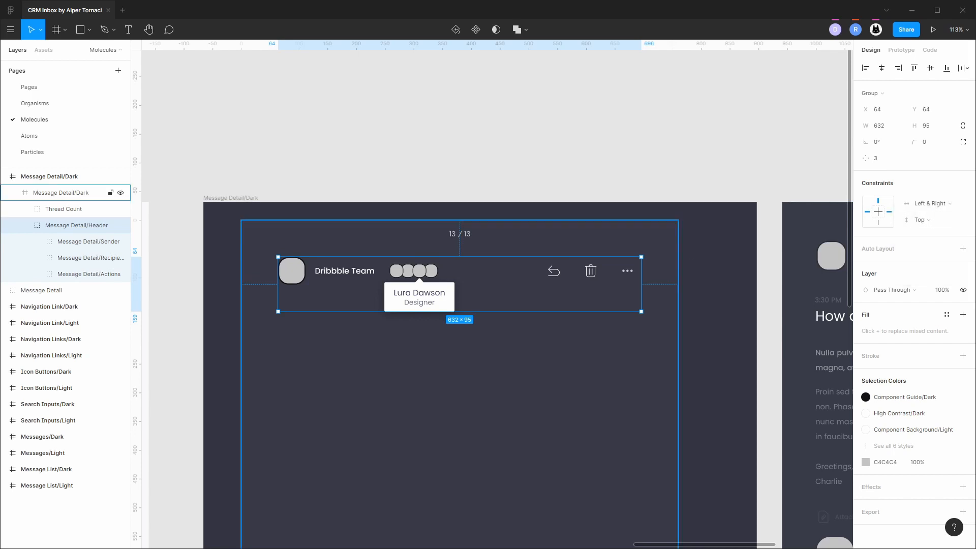
Set the horizontal constraint of the Sender and Recipients groups to Left
left_click(72, 245)
left_click(76, 258, "shift")
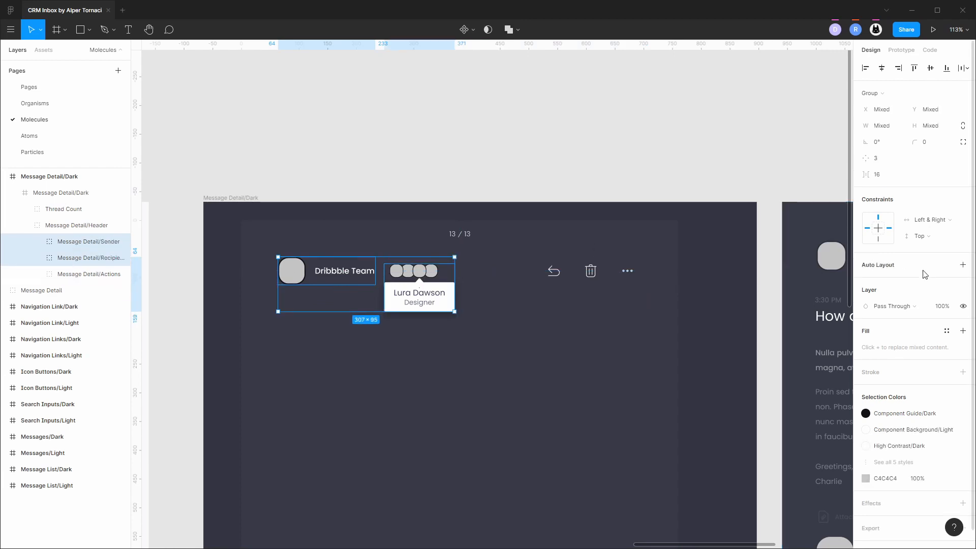
left_click(930, 219)
left_click(925, 196)
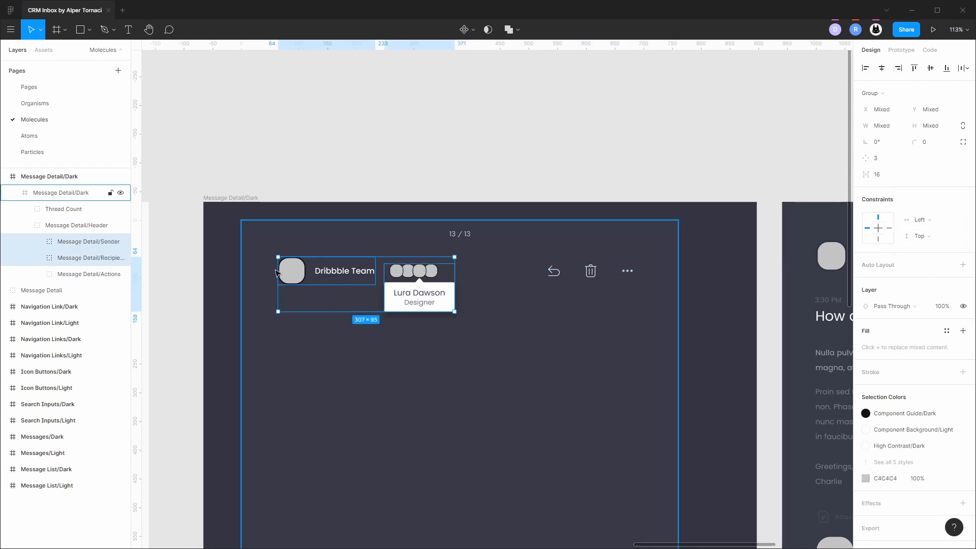
Set the Message Detail/Actions group's horizontal constraint to Right
left_click(86, 273)
left_click(950, 207)
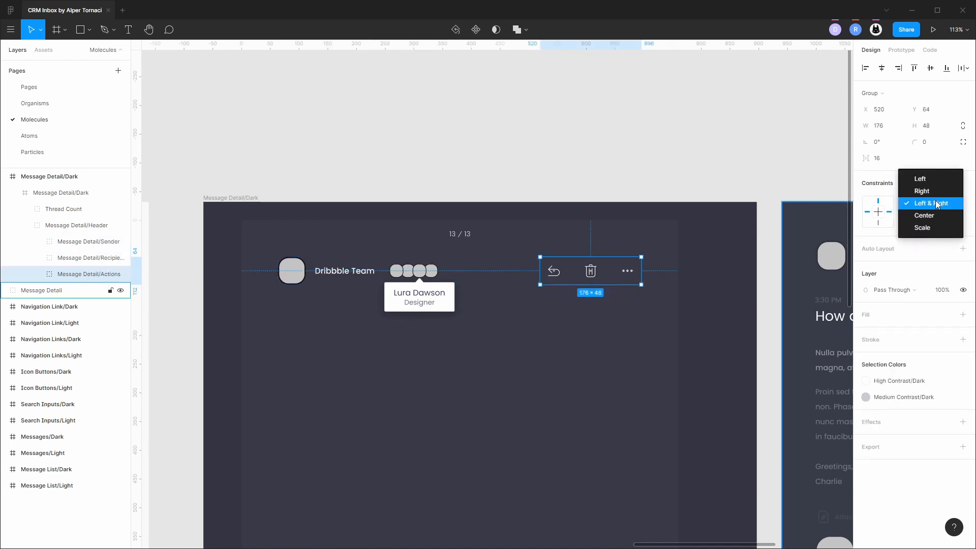
left_click(932, 190)
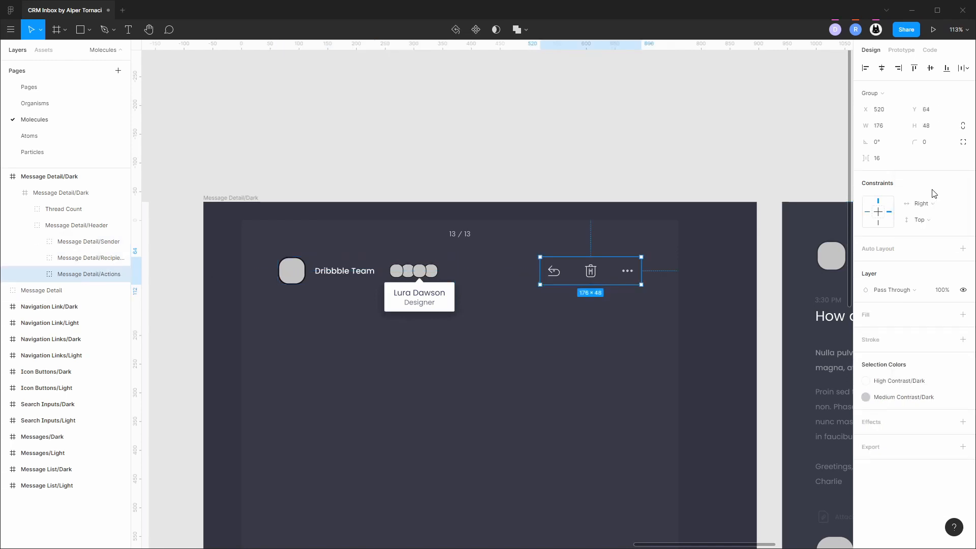
Resize the Message Detail/Dark content frame to about 711 wide to test the header constraints
left_click(25, 225)
left_click(403, 239)
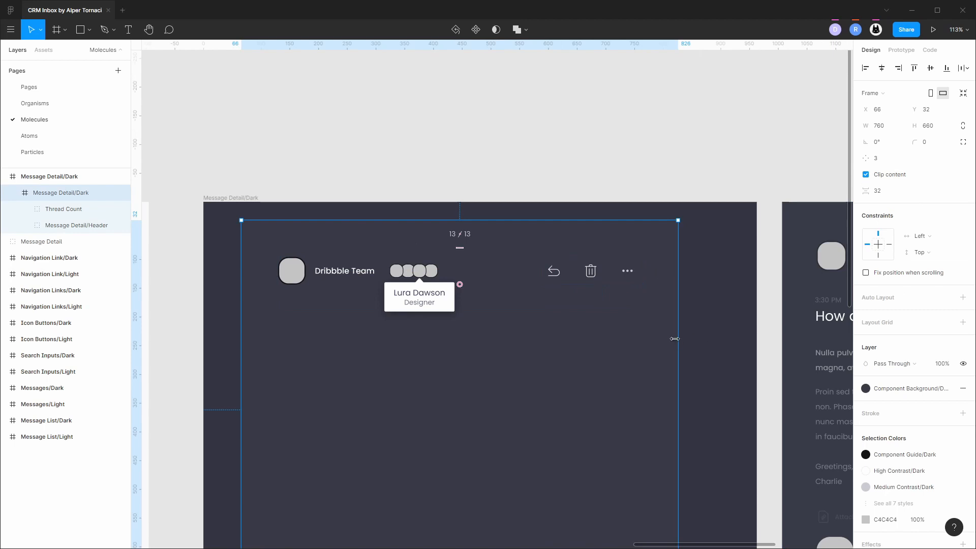
left_click_drag(674, 339, 650, 308)
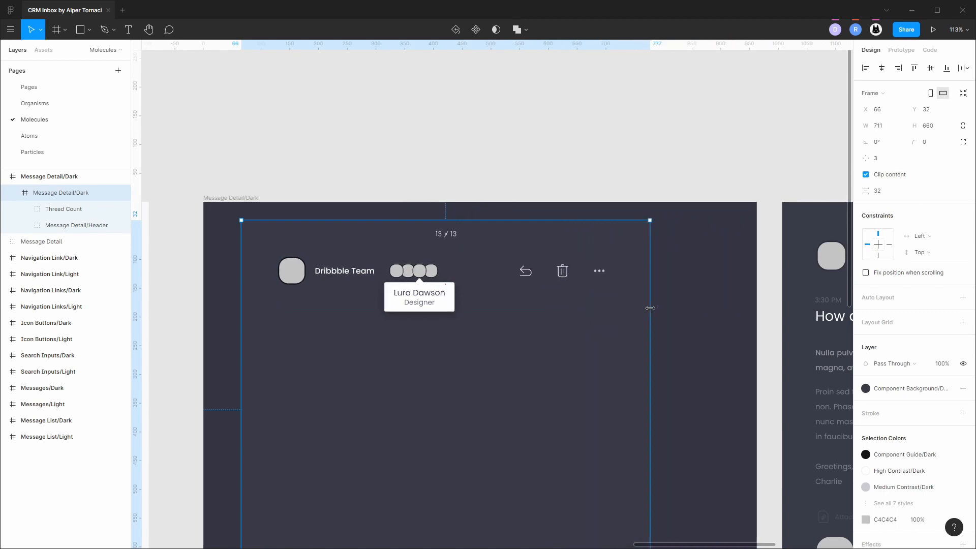
Undo the test resize of the content frame and review the reference design's subject and body layout
key("ctrl+z")
left_click(705, 163)
left_click_drag(794, 176, 353, 89)
scroll(372, 226, "up", 5)
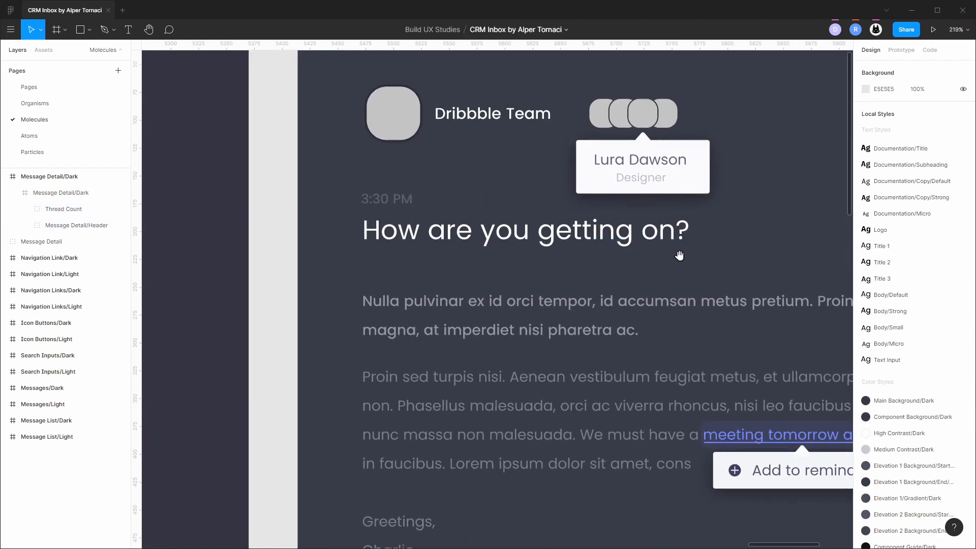
left_click_drag(679, 255, 549, 228)
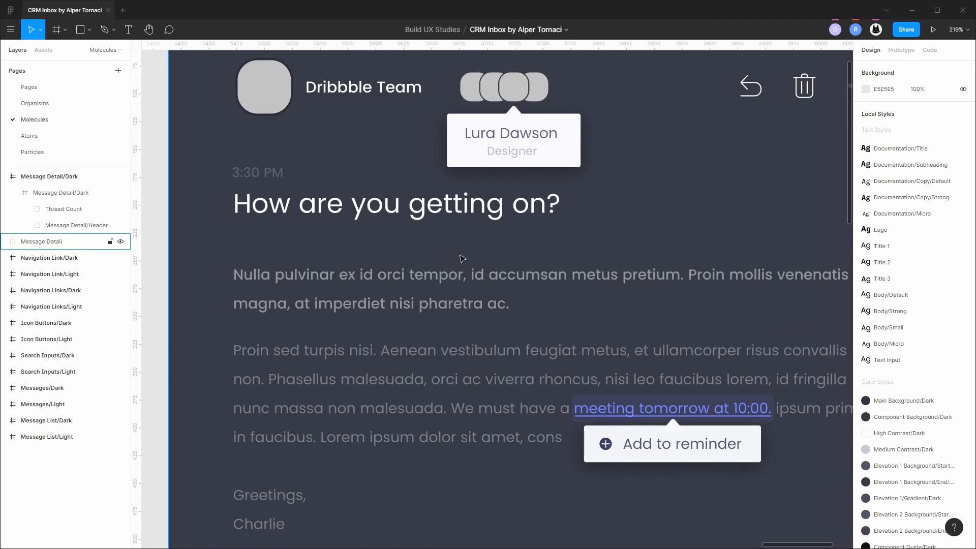
scroll(443, 284, "down", 5)
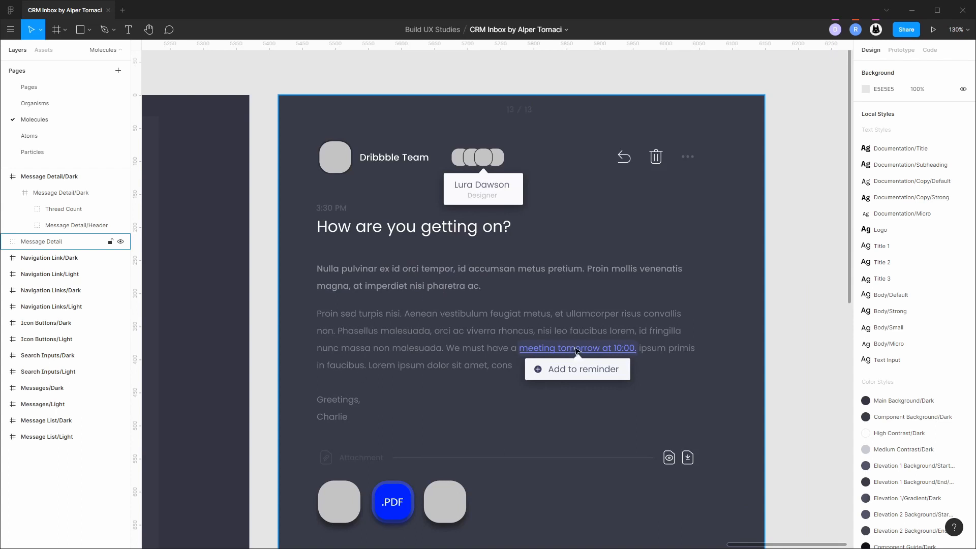
scroll(475, 416, "down", 4)
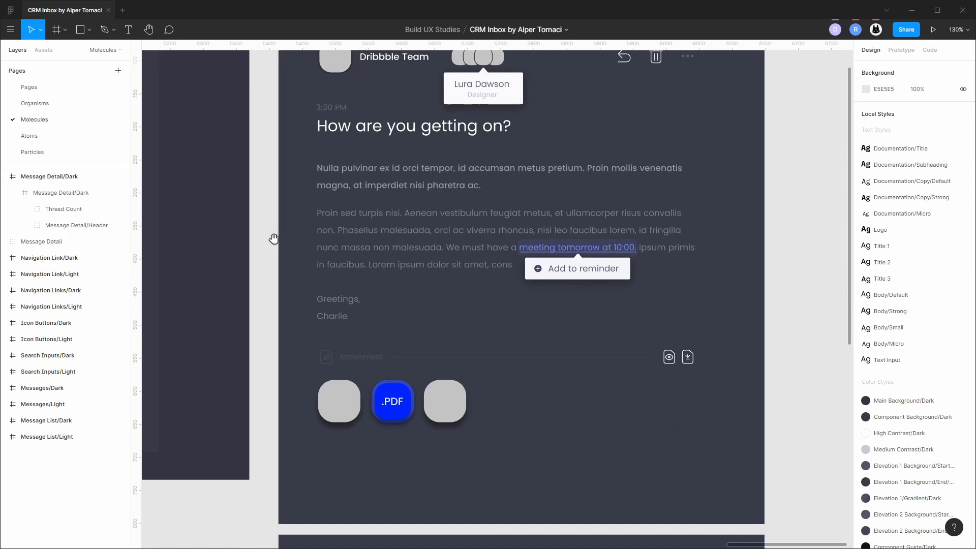
left_click_drag(262, 239, 688, 398)
left_click_drag(469, 368, 601, 308)
left_click(369, 319)
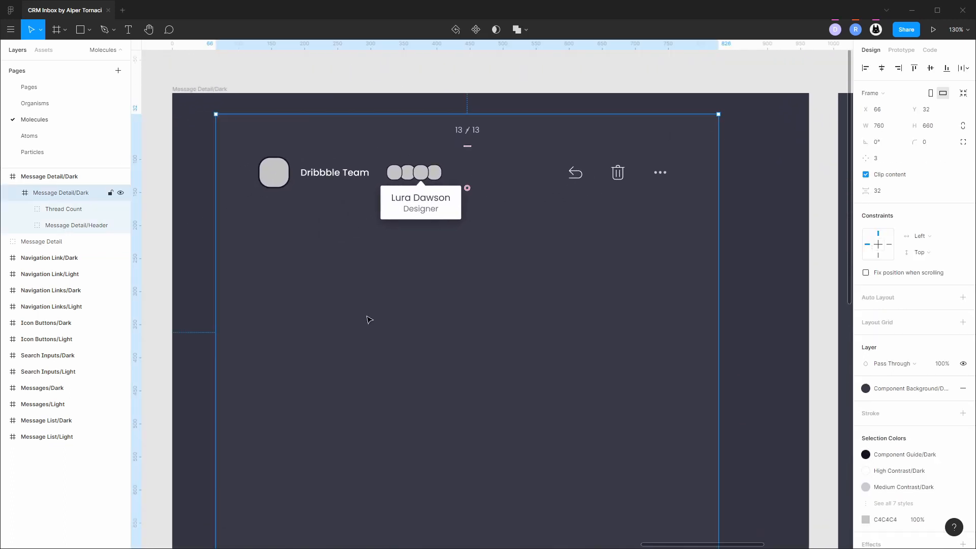
Add a 3:30 PM timestamp text in the content frame and fill it with Medium Contrast/Dark
key("t")
left_click(313, 265)
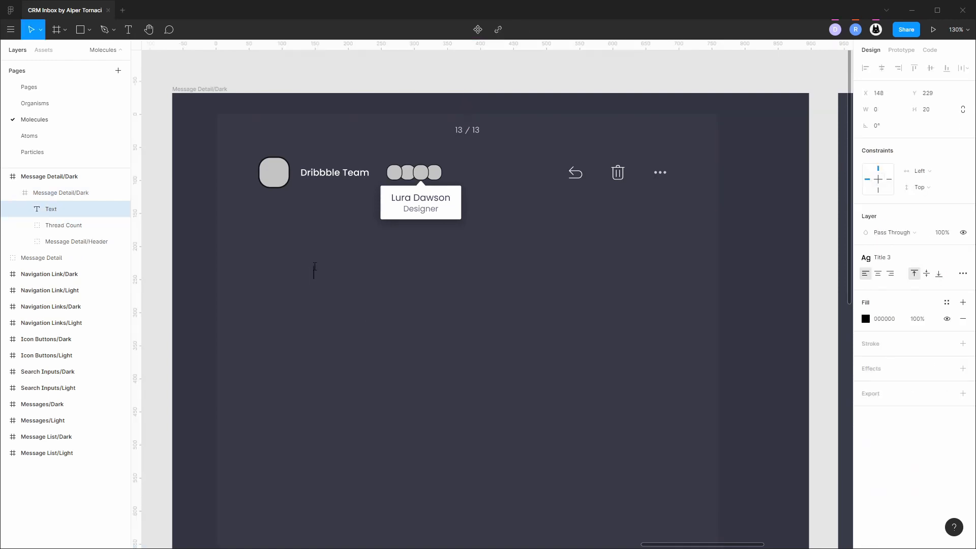
type("3:30 PM")
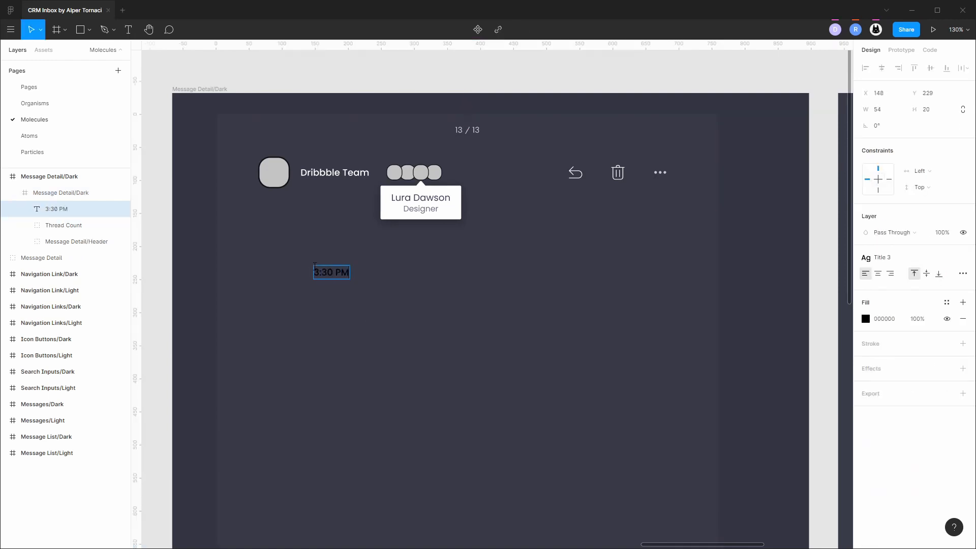
key("ctrl+a")
left_click(946, 302)
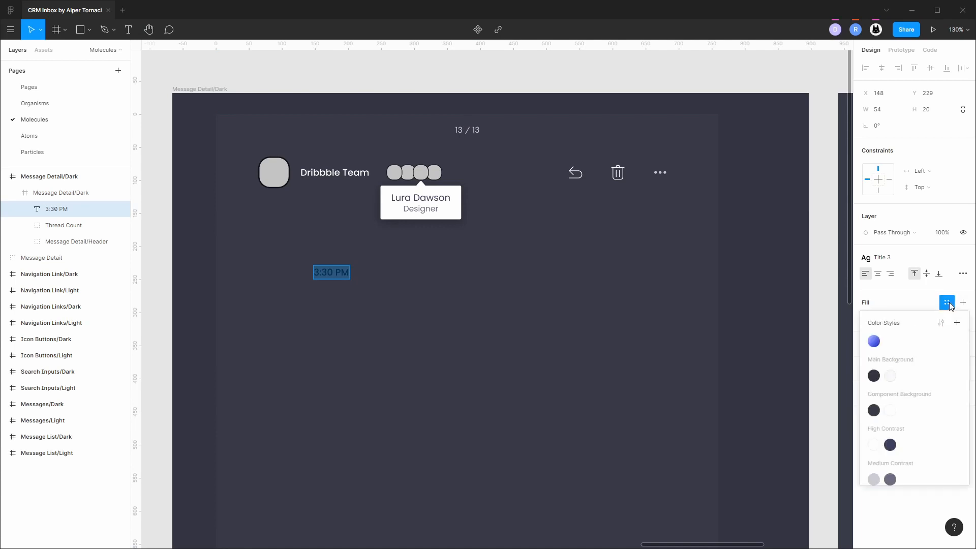
left_click(873, 478)
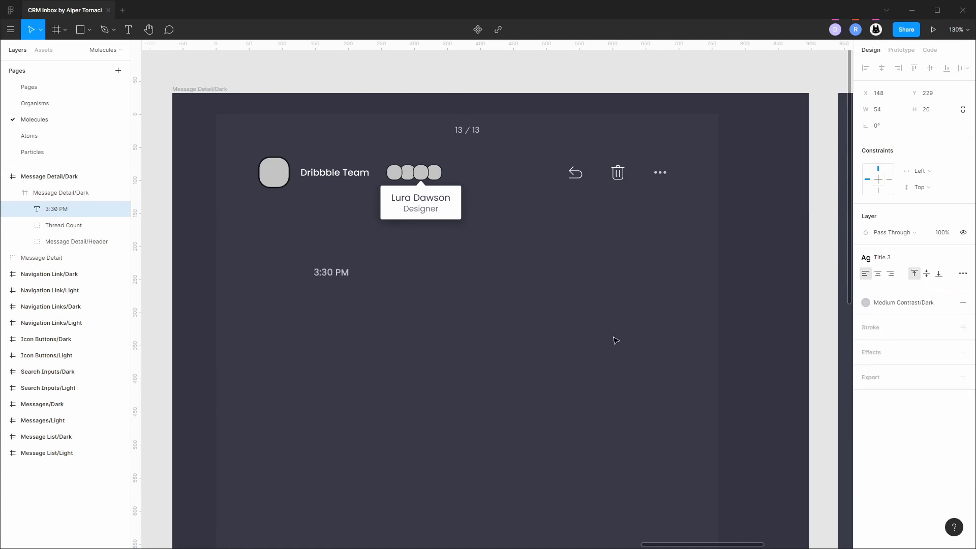
Apply the Body/Micro text style to the timestamp text
left_click(904, 258)
scroll(929, 376, "down", 3)
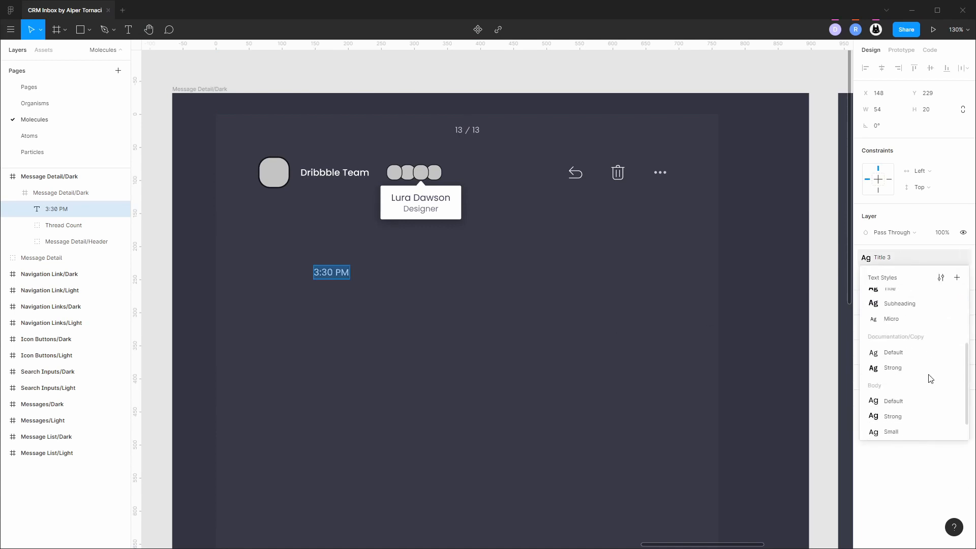
scroll(899, 345, "down", 2)
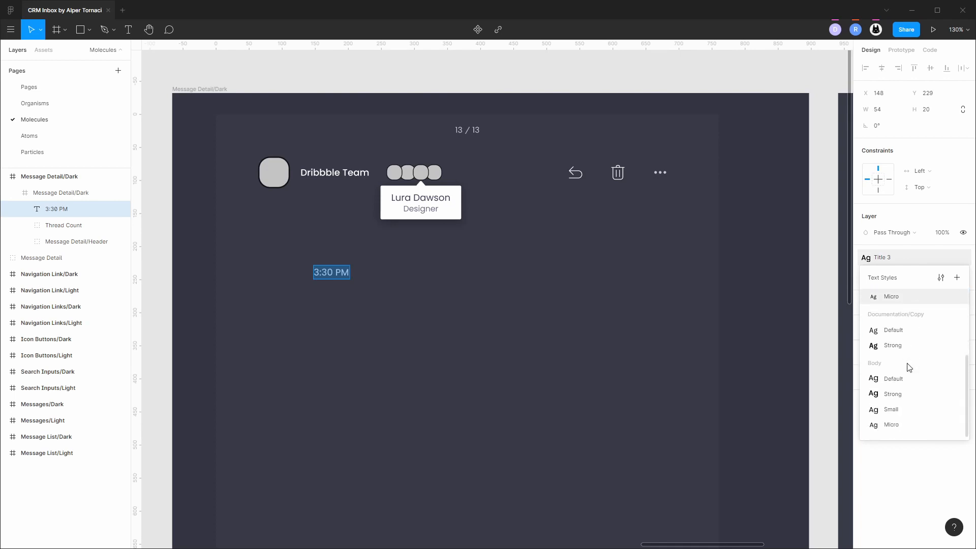
left_click(895, 424)
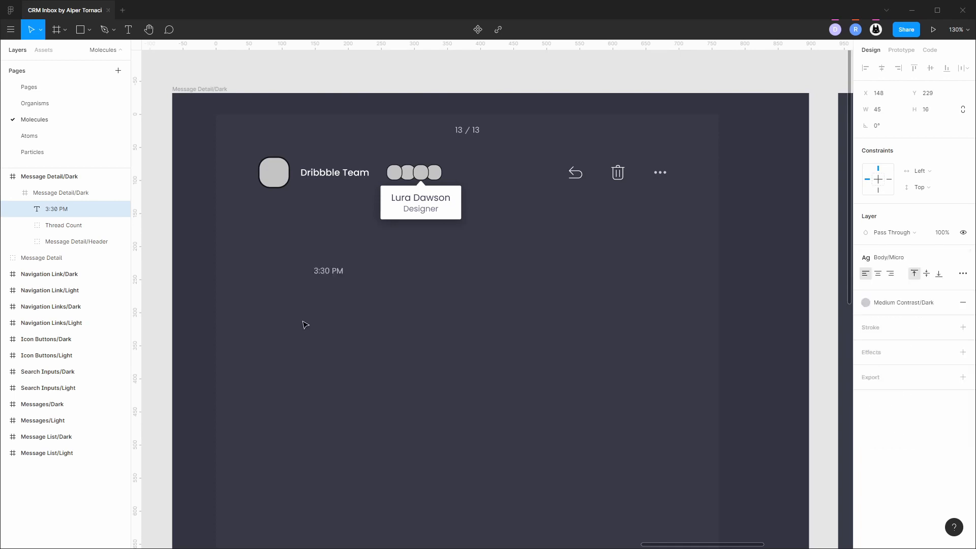
key("Return")
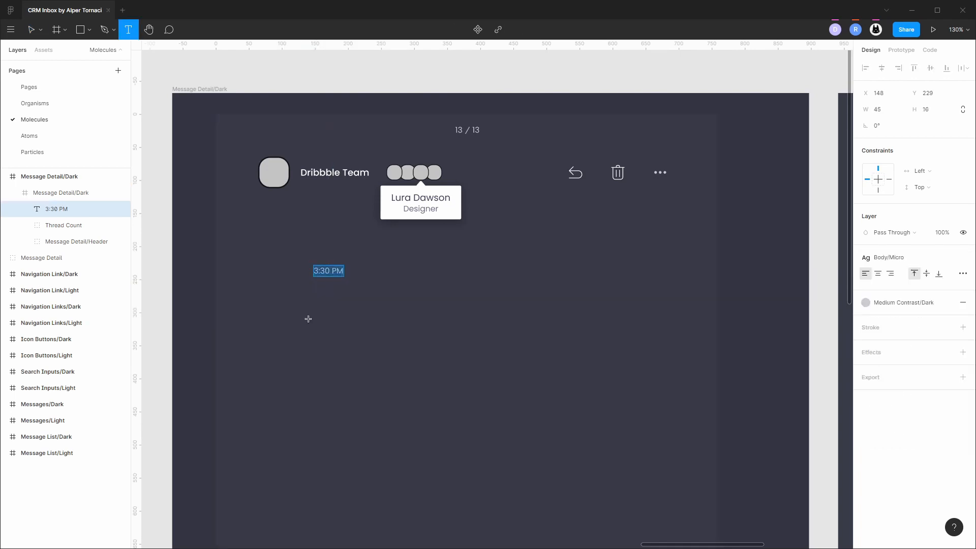
Add a subject text reading "How are you getting on?" below the timestamp
left_click(308, 318)
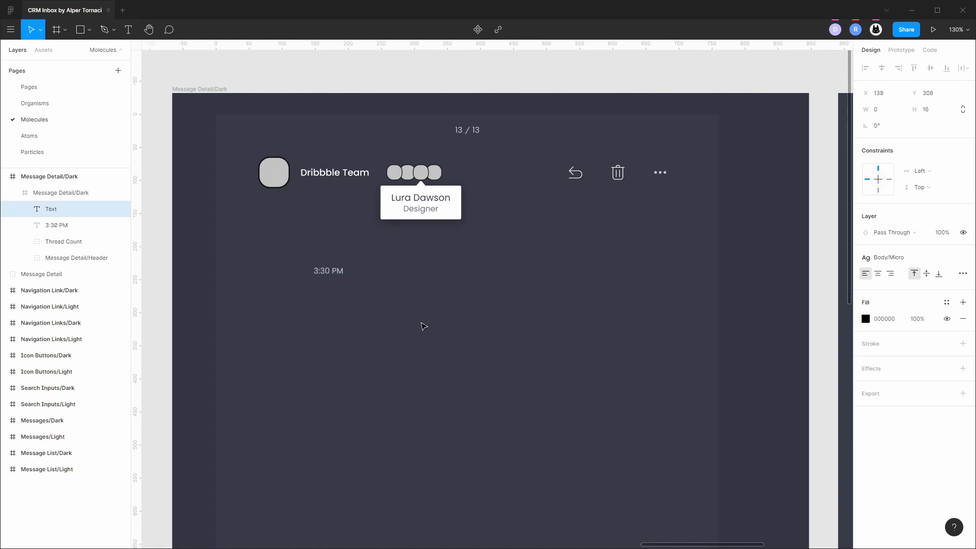
type("How are you getting on?")
key("ctrl+a")
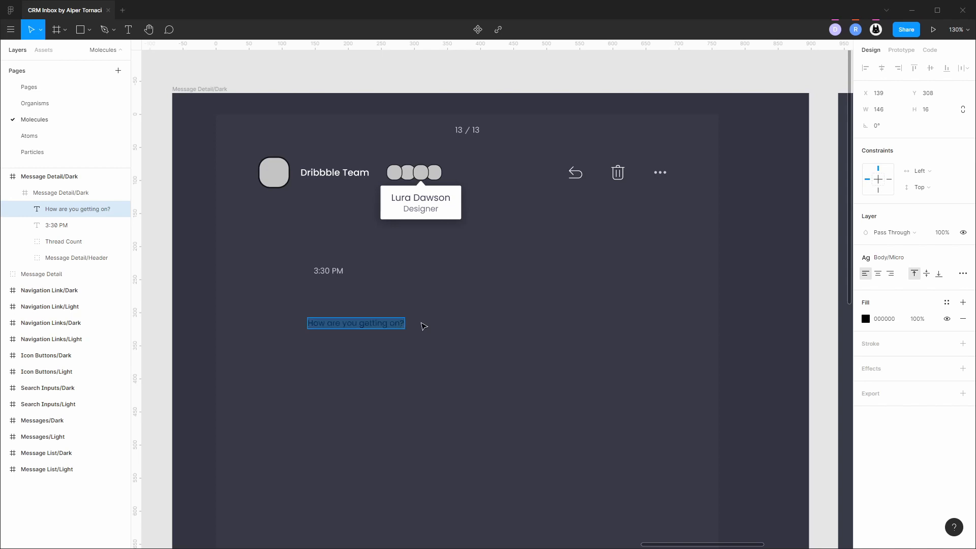
Style the subject text with the Title 1 text style and High Contrast/Dark fill
left_click(916, 258)
scroll(922, 358, "up", 5)
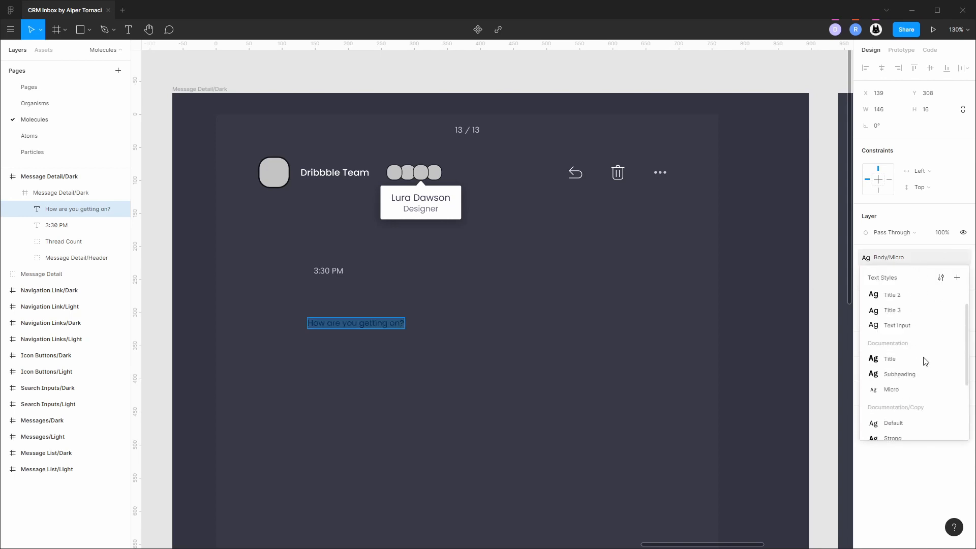
scroll(911, 314, "up", 1)
left_click(908, 311)
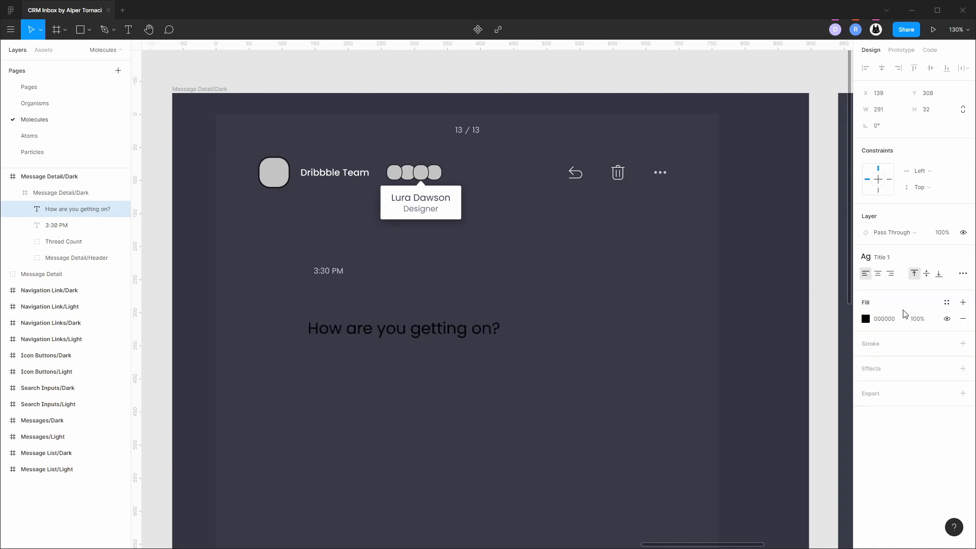
left_click(946, 302)
left_click(889, 443)
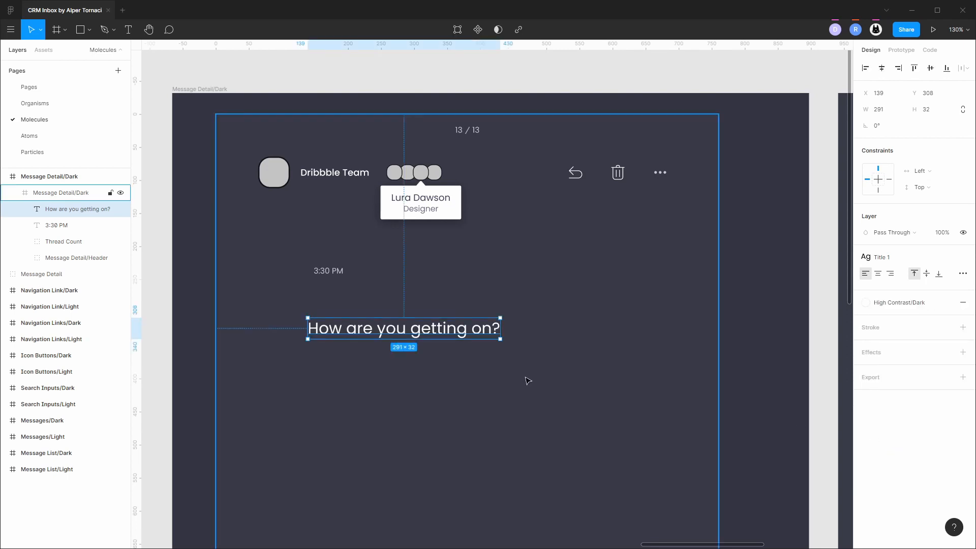
Rename the subject and timestamp layers to Message/Subject and Message/Timestamp
key("ctrl+r")
type("Mes")
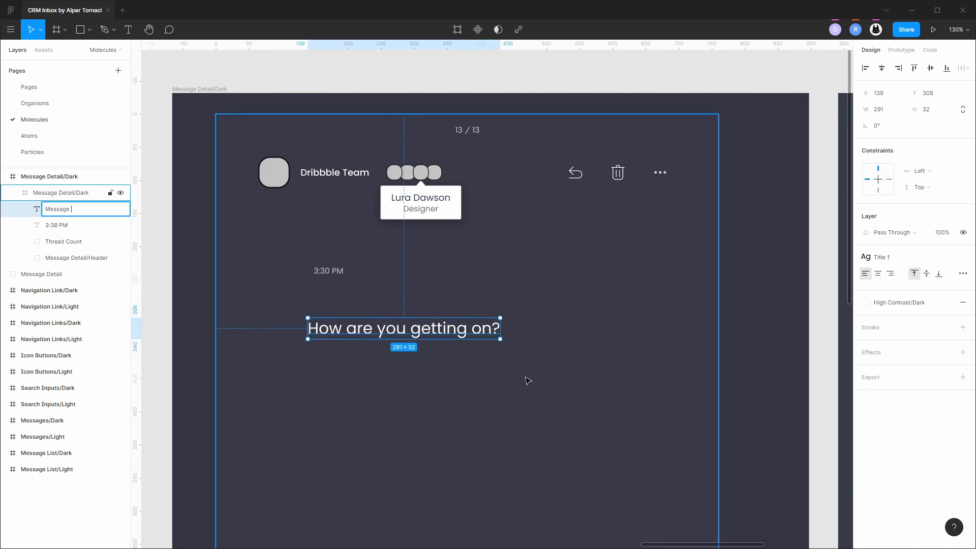
type("sage/Subject")
key("Return")
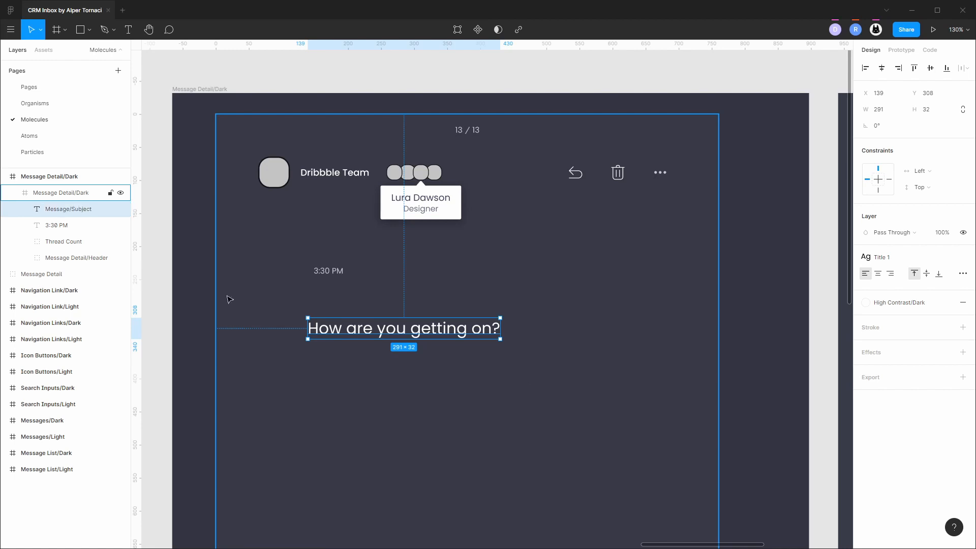
double_click(66, 226)
type("Message")
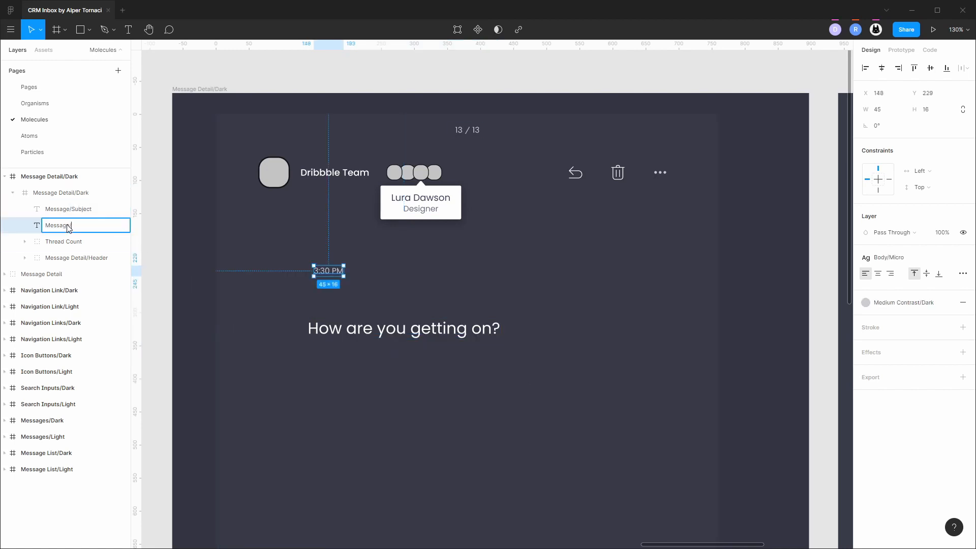
type("/Timestamp")
key("Return")
Group the timestamp and subject texts and name the group Message Detail/Body
left_click_drag(67, 226, 83, 259)
left_click(80, 232, "shift")
key("ctrl+g")
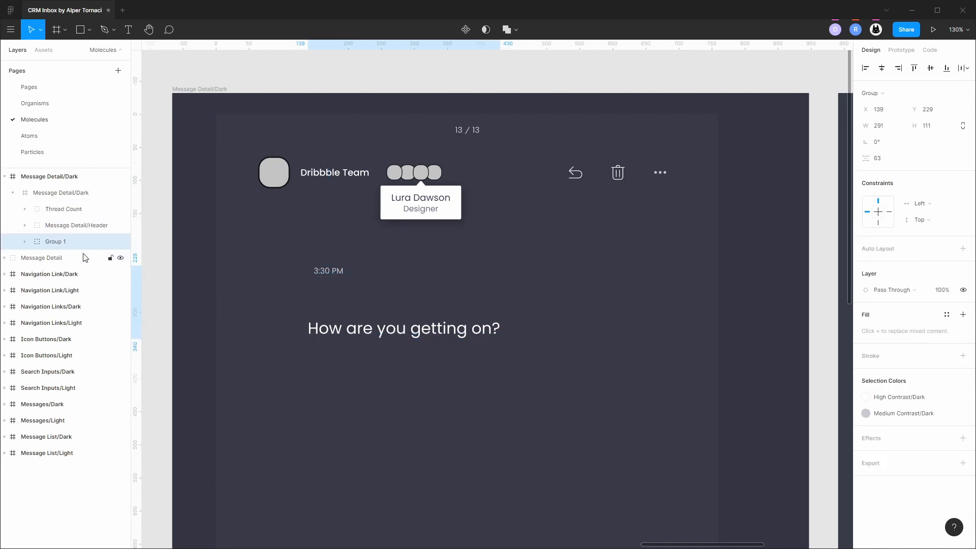
key("ctrl+r")
type("MEssa")
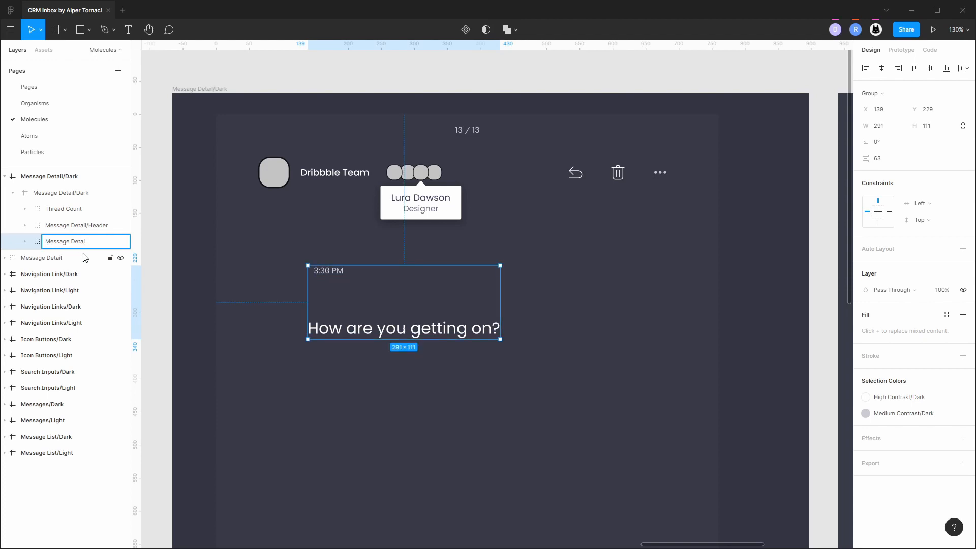
type("ge Detail/Bd")
key("BackSpace")
type("ody")
key("Return")
Paste the reference design's first body paragraph into the content frame
left_click(24, 242)
left_click(661, 356)
left_click_drag(757, 367, 442, 349)
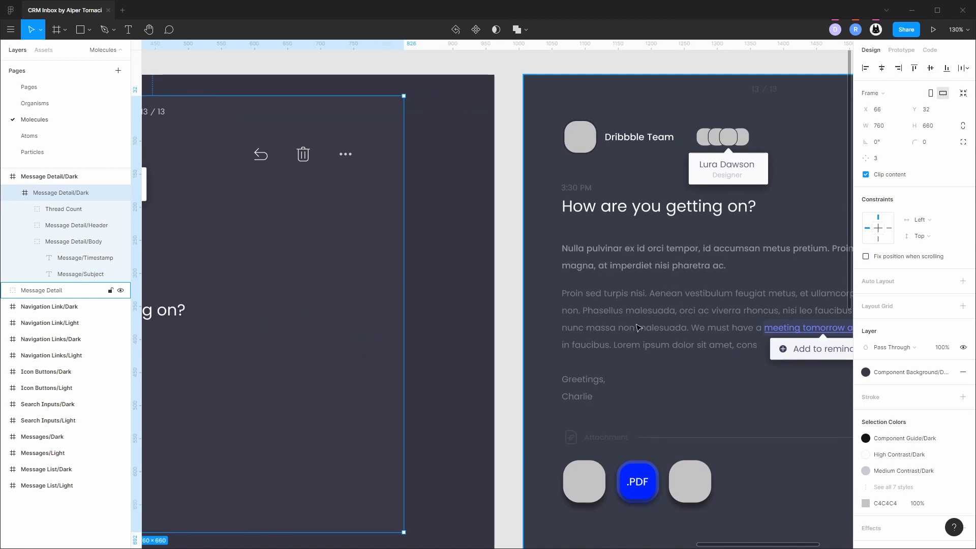
scroll(638, 327, "right", 5)
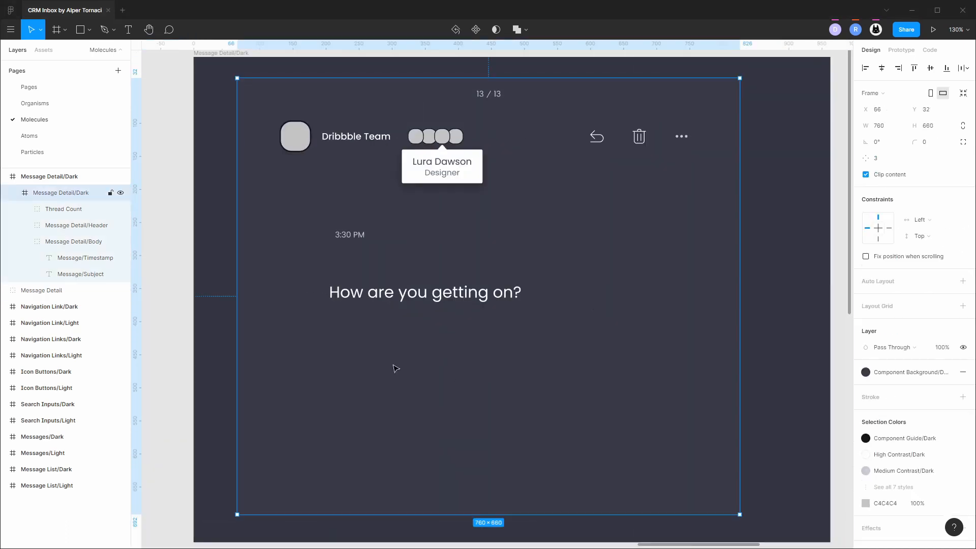
key("ctrl+v")
Apply the Body/Strong text style to the pasted paragraph
left_click(894, 257)
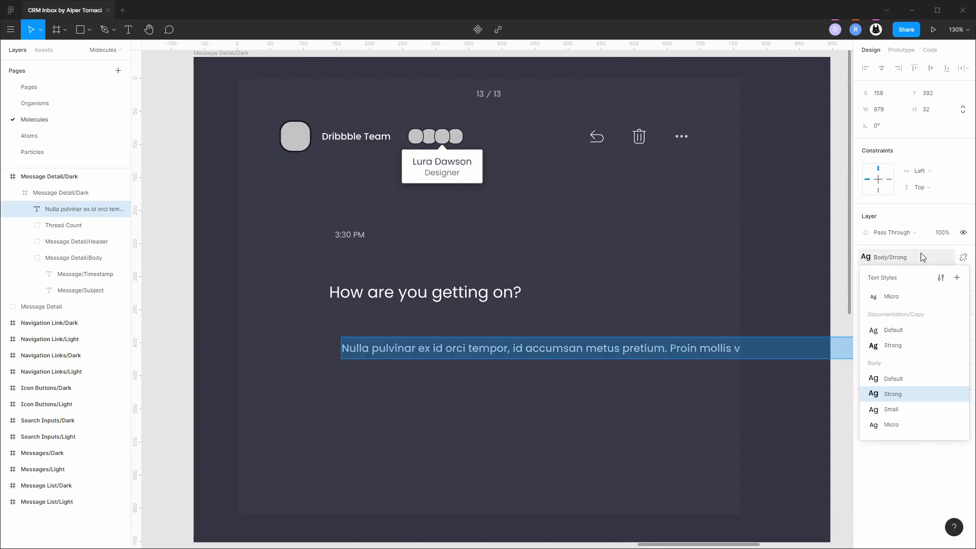
left_click(889, 394)
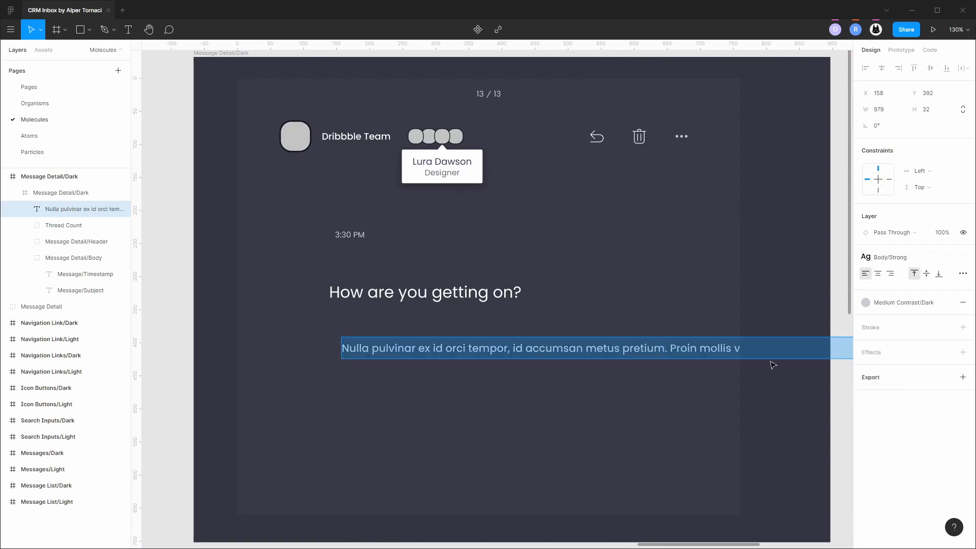
key("Escape")
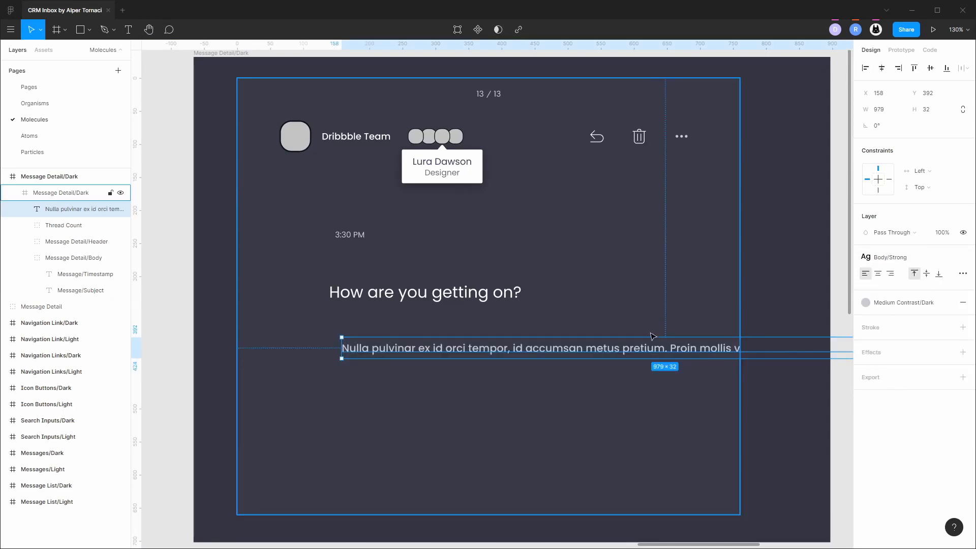
Set the paragraph's text resizing to auto height
left_click(962, 275)
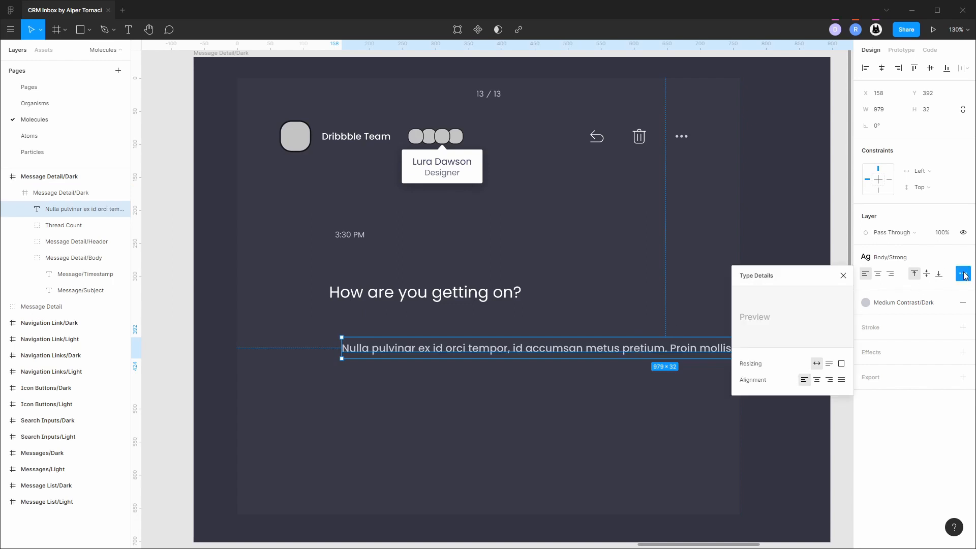
left_click(830, 366)
left_click(639, 404)
Narrow the paragraph text box to about 538 wide under the subject
scroll(647, 390, "down", 3)
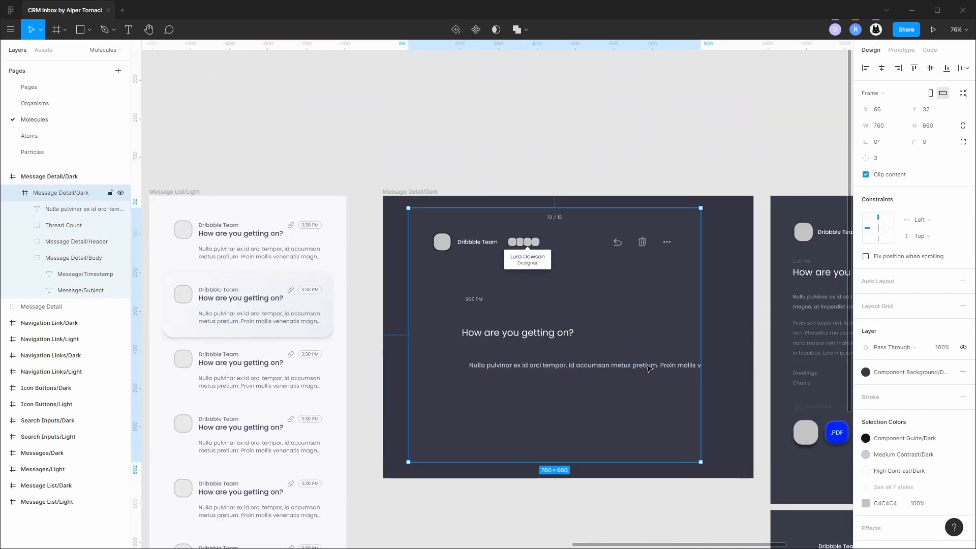
left_click(647, 366)
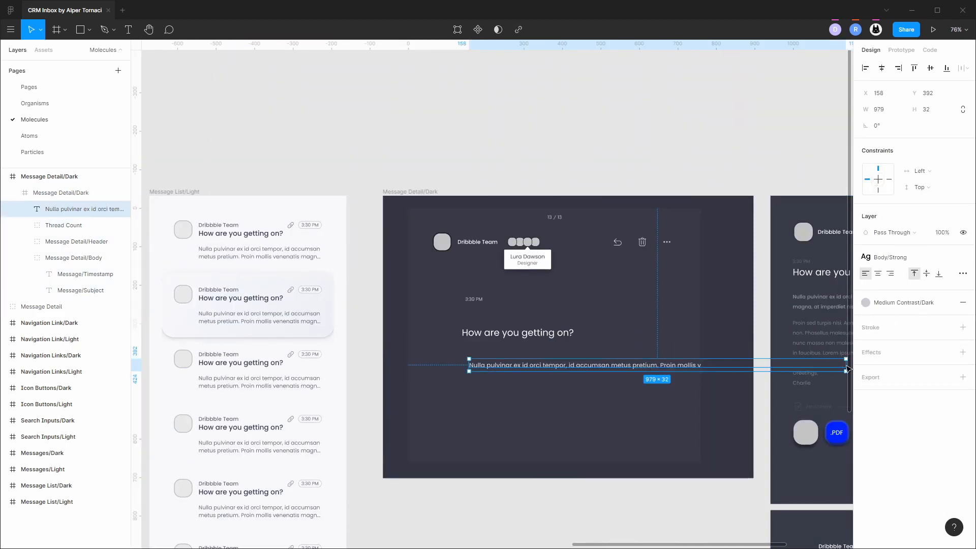
left_click_drag(844, 364, 613, 363)
scroll(556, 394, "up", 5)
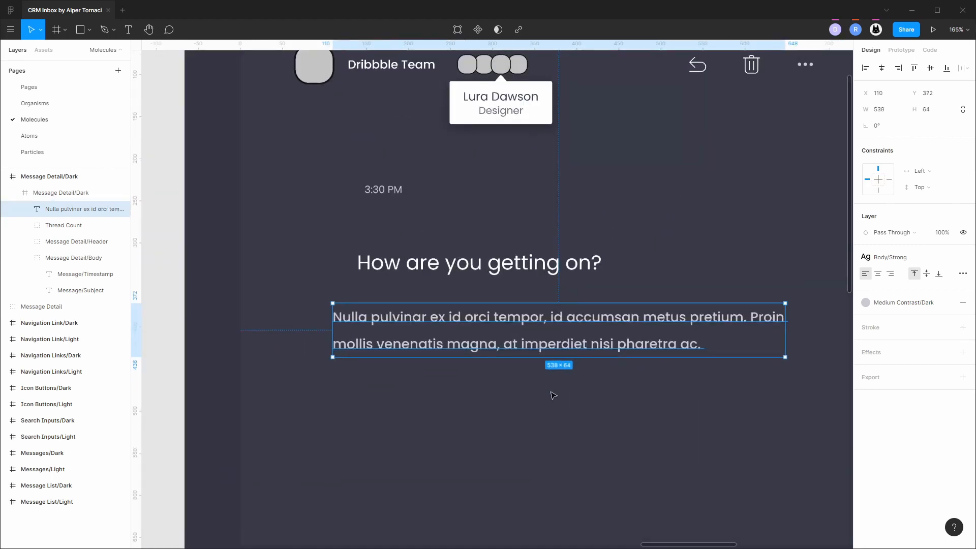
left_click(531, 391)
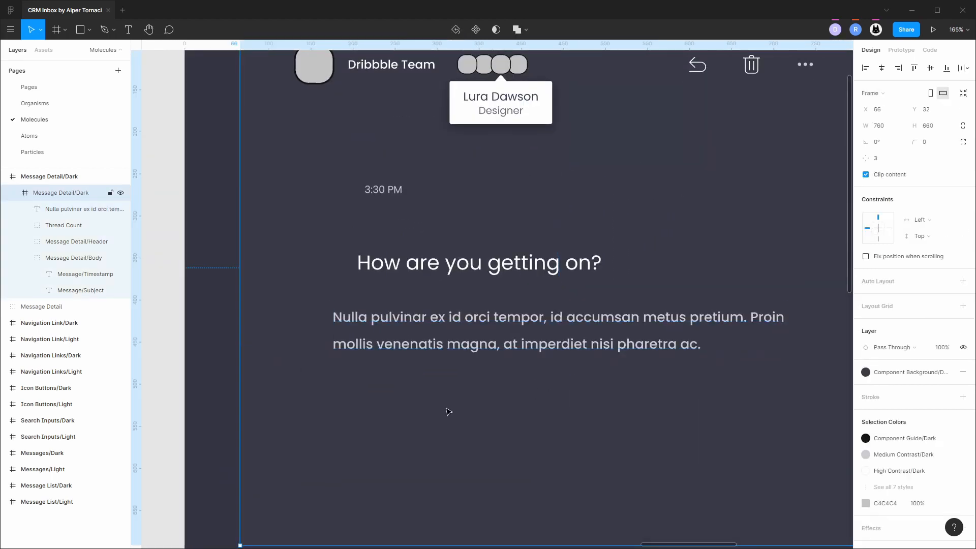
Move the pasted paragraph into the Message Detail/Body group and rename it Message/Intro
left_click_drag(76, 209, 79, 304)
type("Message/")
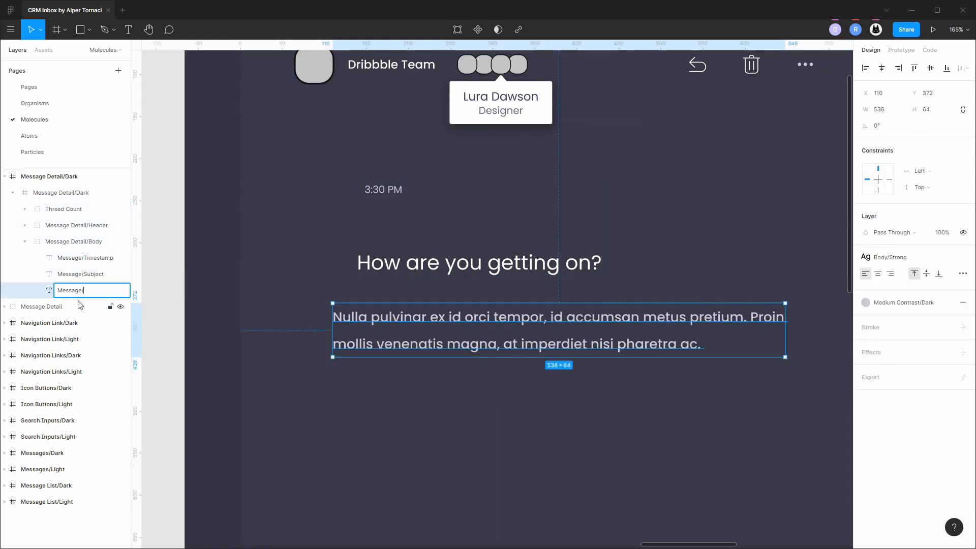
type("Intro")
key("Return")
left_click(421, 439)
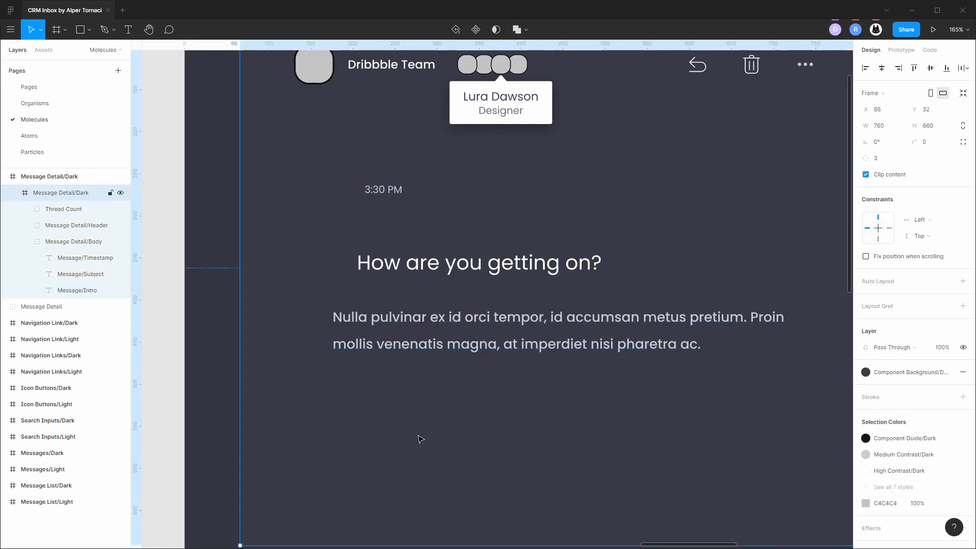
Paste the reference design's second paragraph as a new text layer below the intro paragraph
key("t")
left_click(360, 384)
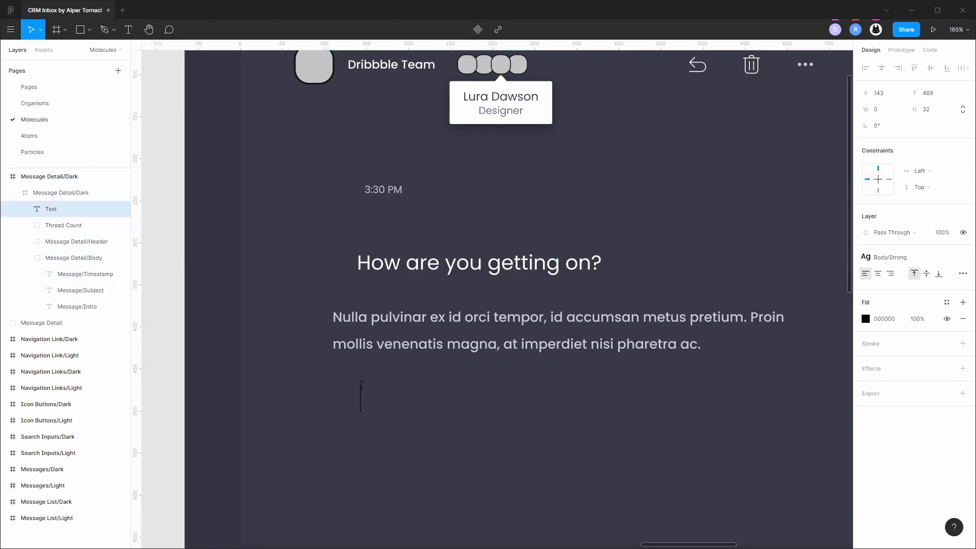
key("ctrl+v")
key("ctrl+a")
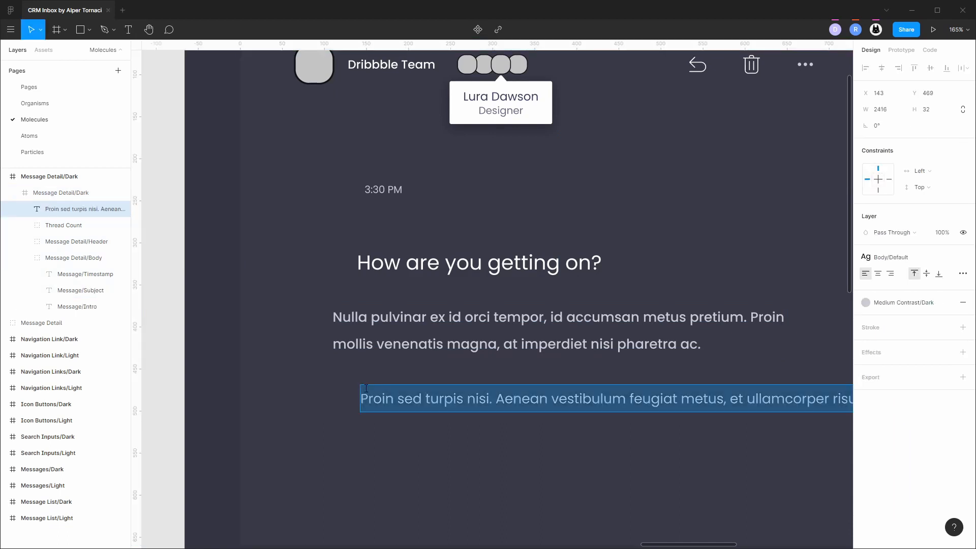
left_click(891, 257)
left_click(885, 379)
left_click(901, 306)
left_click(875, 415)
Set the new paragraph to auto height and narrow its text box to about 520 wide
left_click(962, 273)
left_click(828, 364)
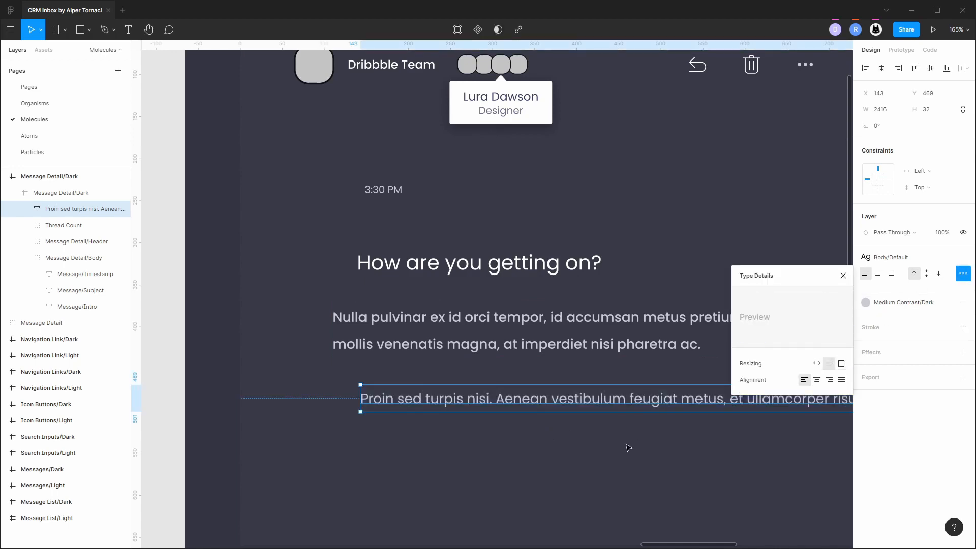
scroll(632, 441, "down", 5)
scroll(636, 436, "right", 5)
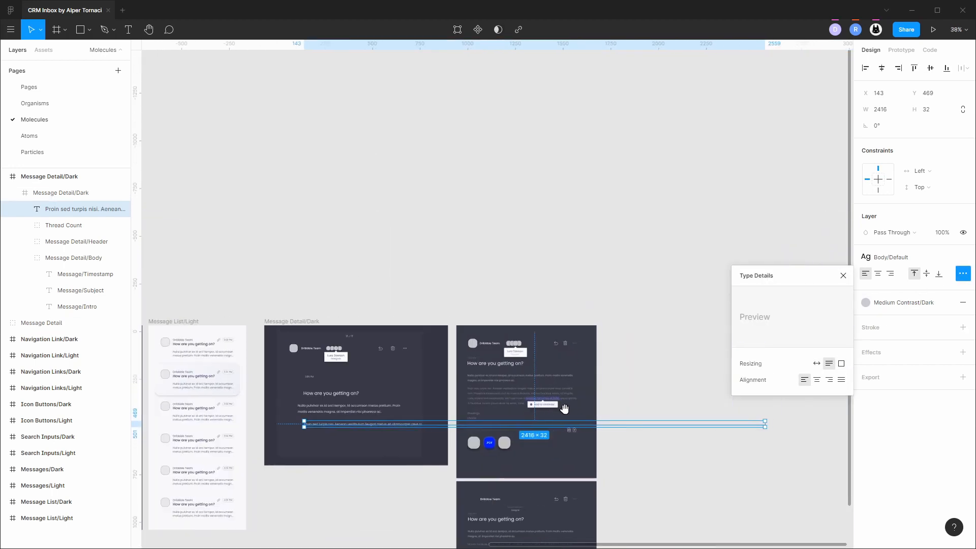
left_click_drag(768, 423, 399, 424)
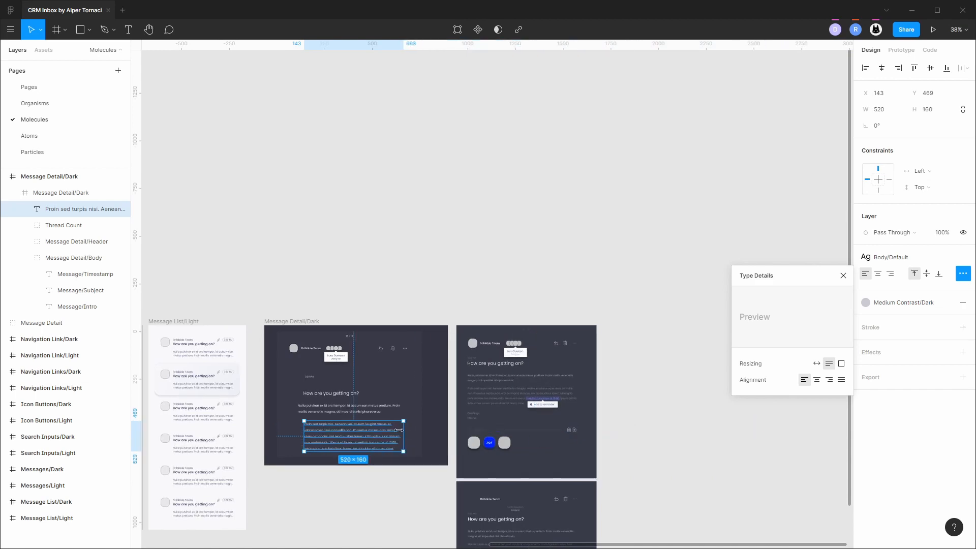
scroll(356, 429, "up", 5)
key("Escape")
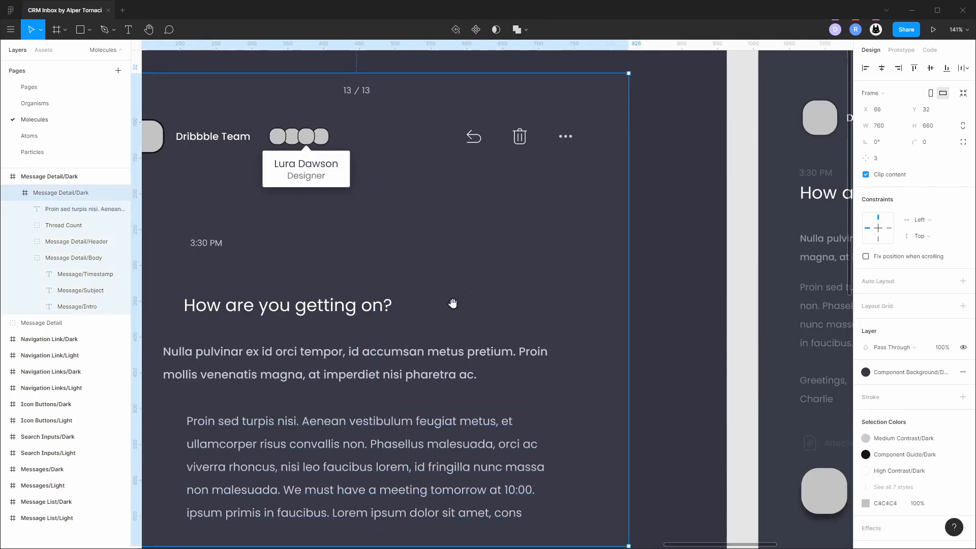
Move the second paragraph under the intro paragraph, aligned to the content's left edge
scroll(447, 356, "down", 2)
scroll(447, 355, "left", 2)
left_click(440, 418)
left_click_drag(440, 417, 409, 387)
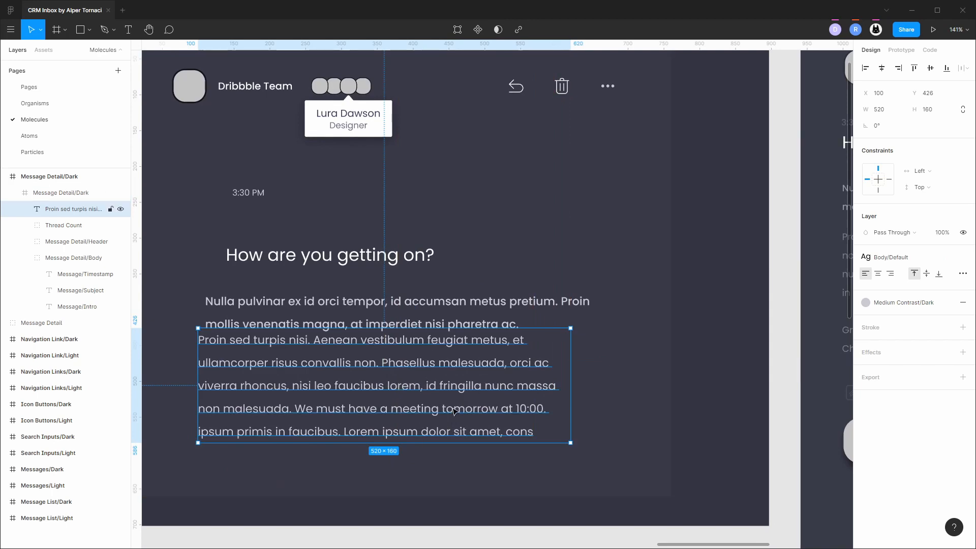
Paste another copy of the paragraph and replace its text with "Greetings," and "Charlie" on two lines
key("ctrl+v")
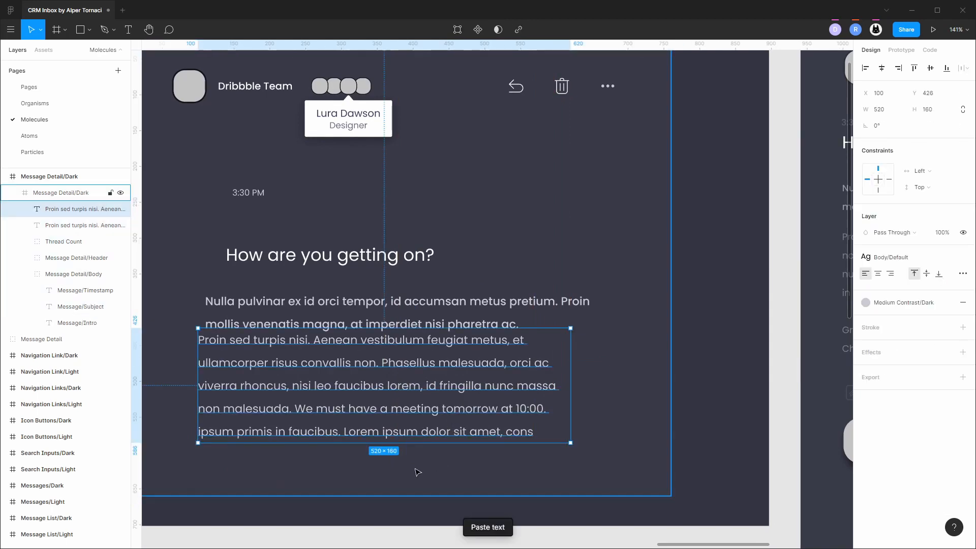
left_click_drag(415, 390, 509, 465)
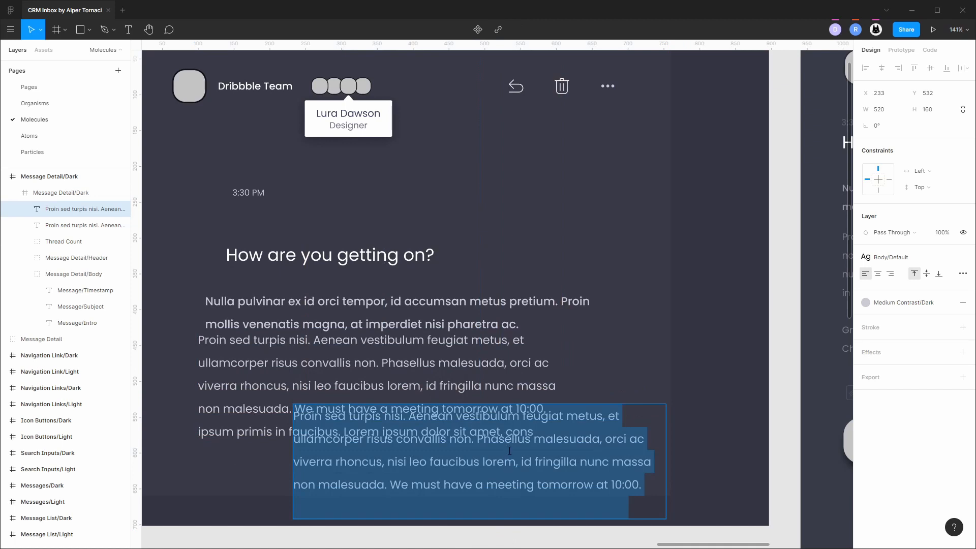
type("Greetings,")
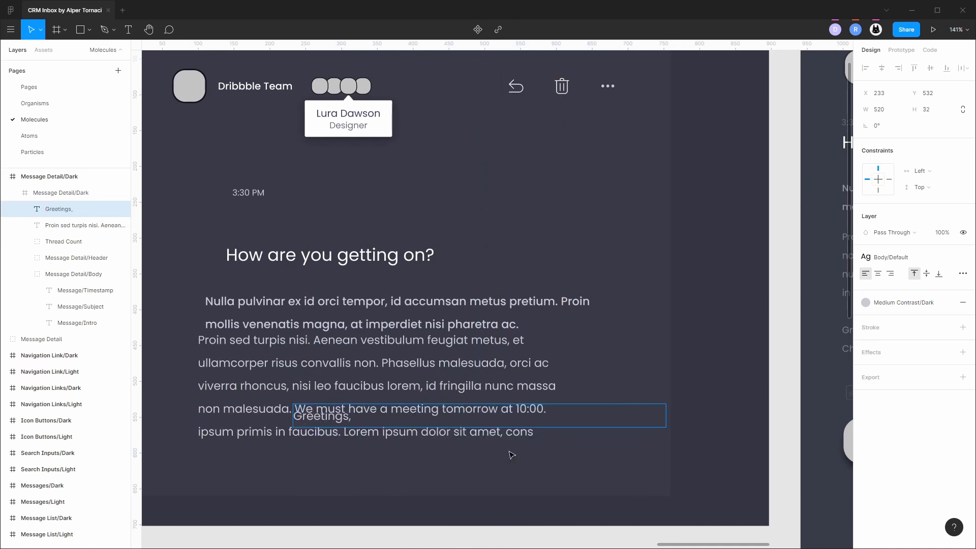
key("Return")
type("Charlie")
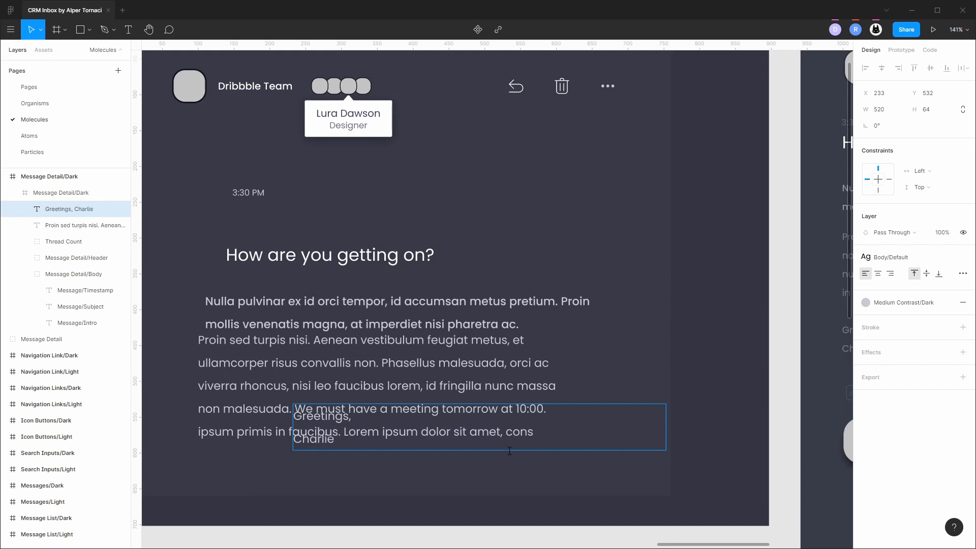
key("Escape")
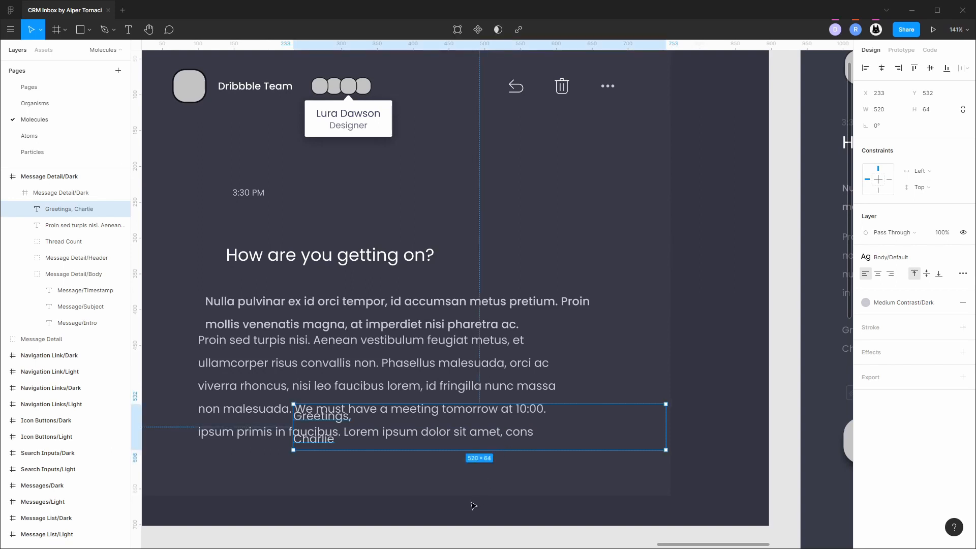
Set the salutation text to auto width and move it below the second paragraph
double_click(665, 429)
left_click_drag(318, 441, 221, 484)
left_click(300, 375)
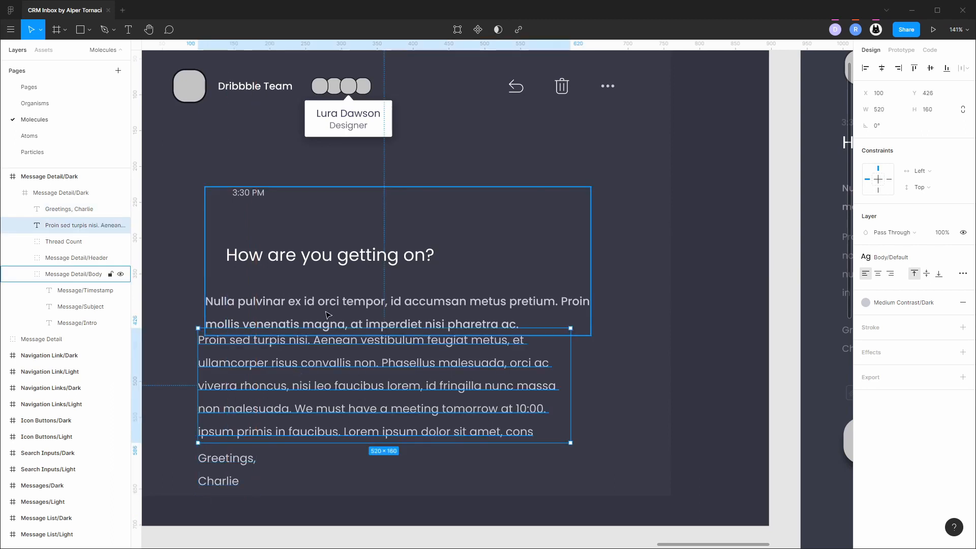
Move the second paragraph and salutation layers into the body group and rename the paragraph Message/Body
left_click_drag(64, 209, 68, 309)
left_click(68, 210, "shift")
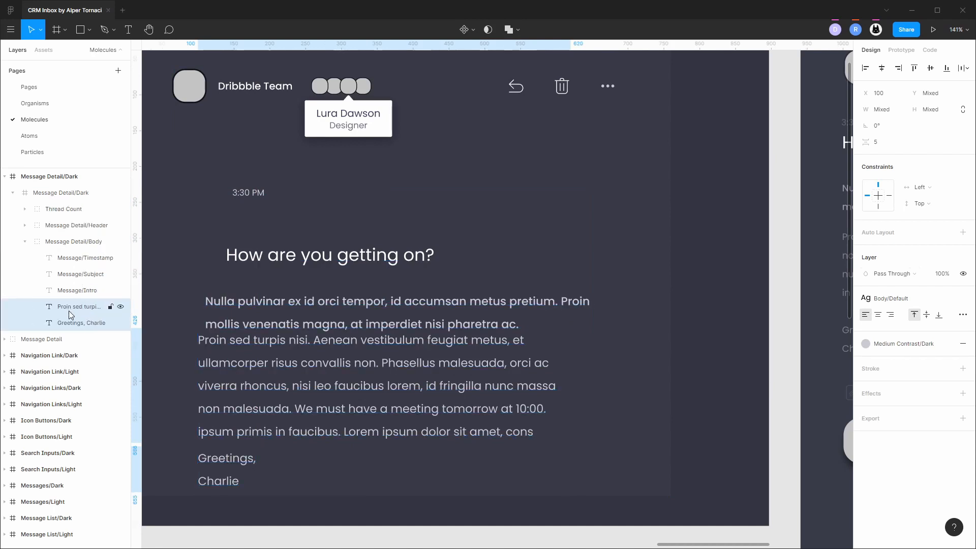
double_click(69, 307)
type("Message")
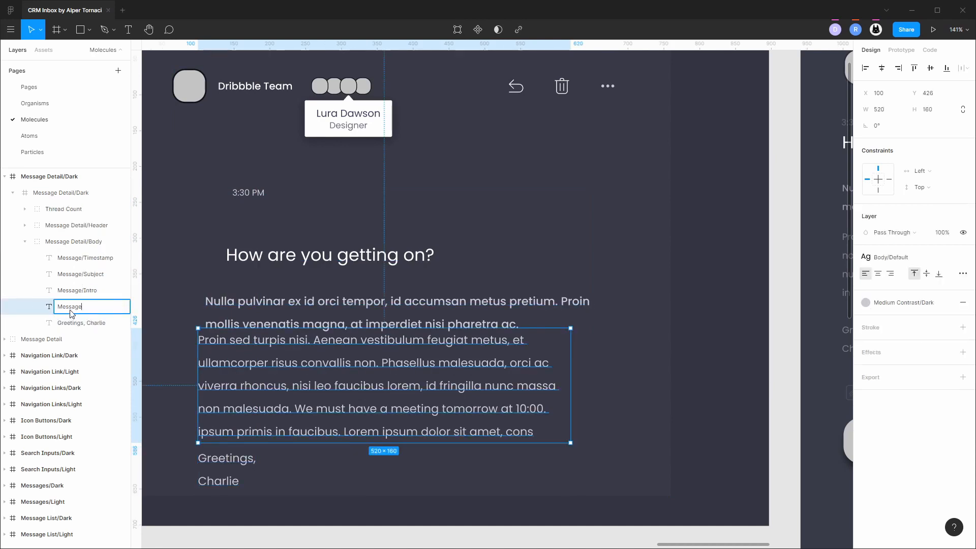
type("/Body")
Rename the salutation layer Message/Salutation
left_click(74, 323)
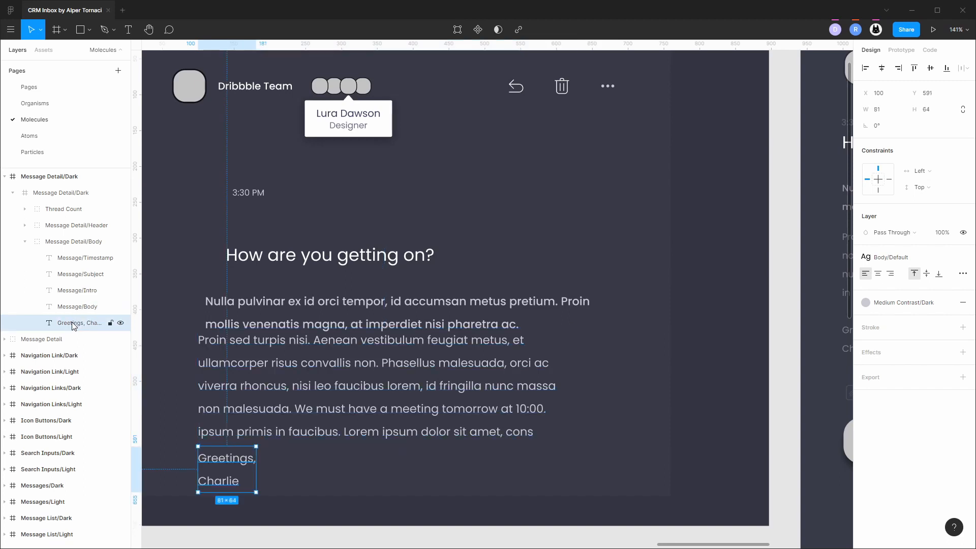
double_click(74, 325)
type("Message/Salutation")
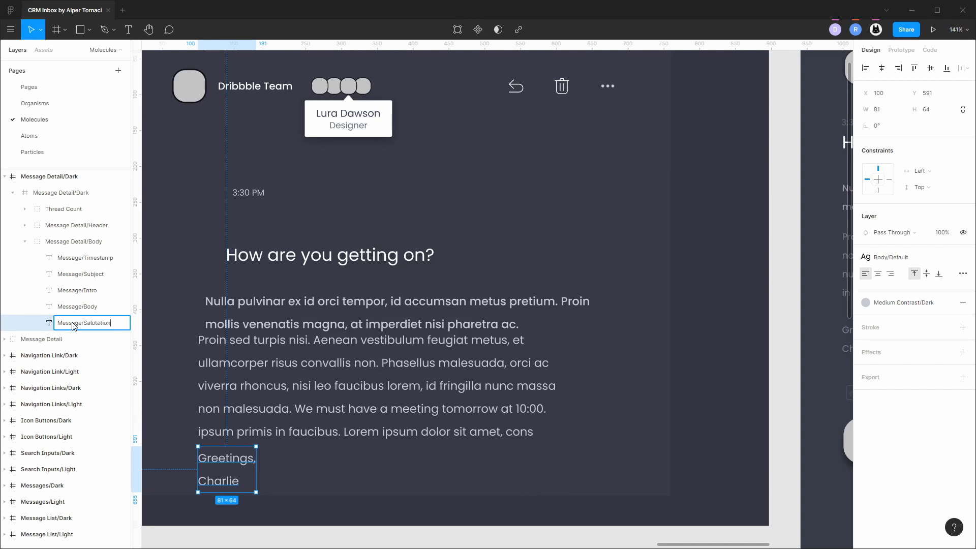
key("Return")
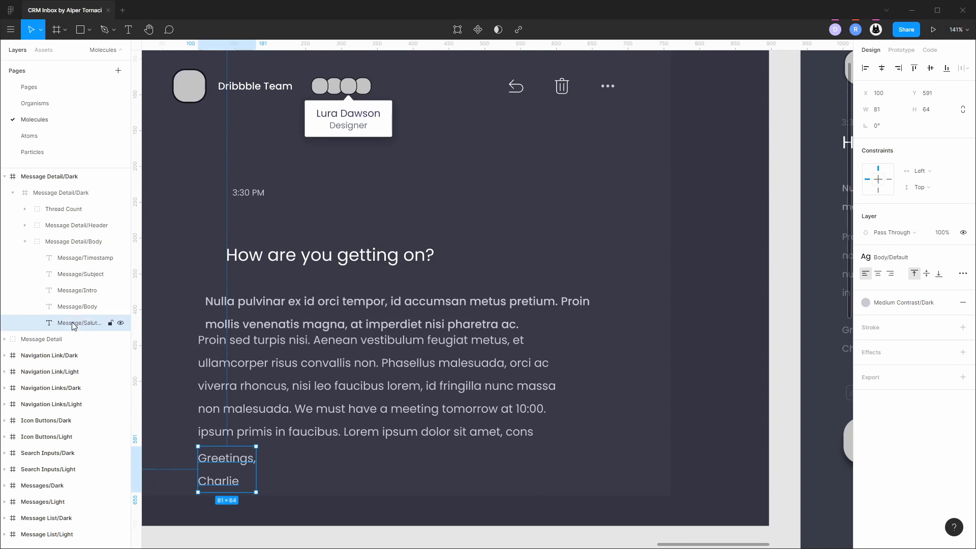
Left-align the timestamp, subject, intro, body and salutation texts and distribute their vertical spacing
left_click(81, 258, "shift")
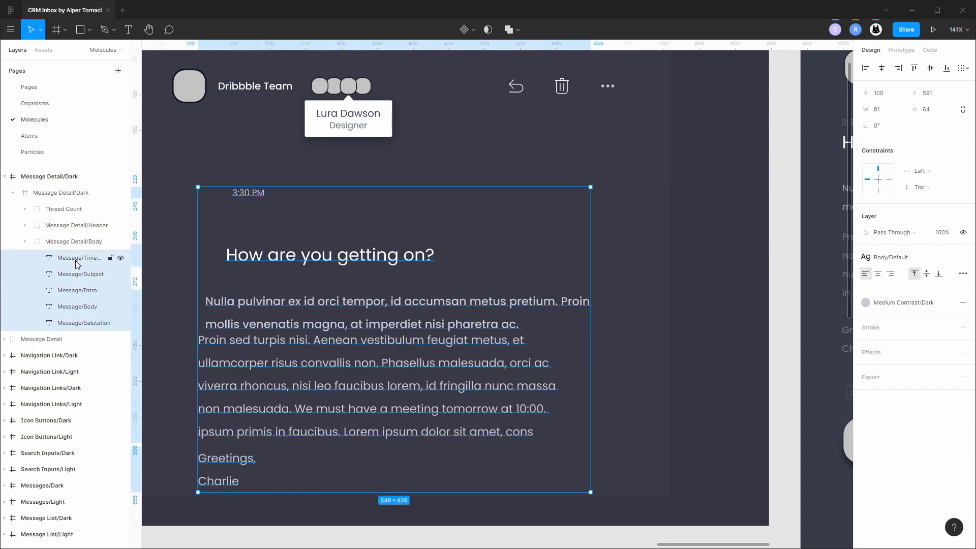
left_click(865, 68)
left_click(961, 69)
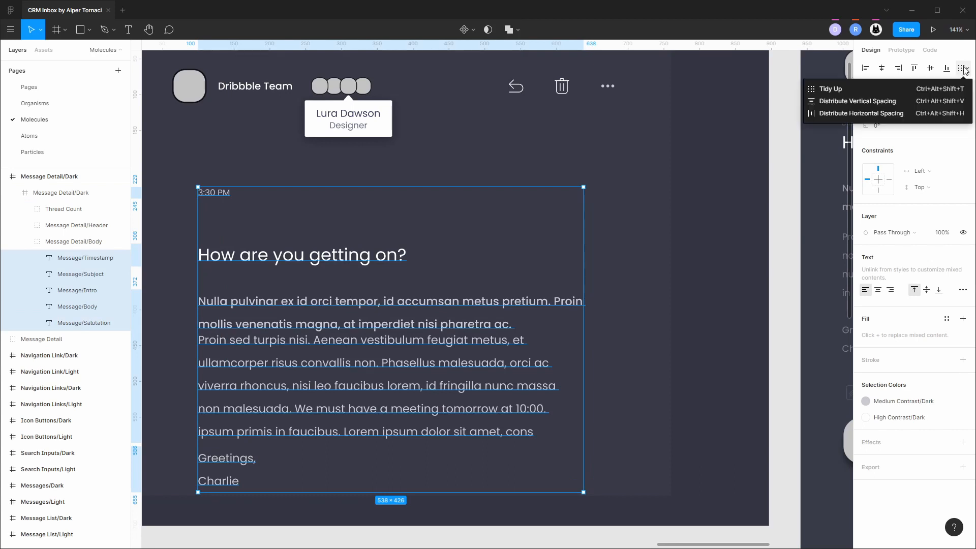
left_click(871, 104)
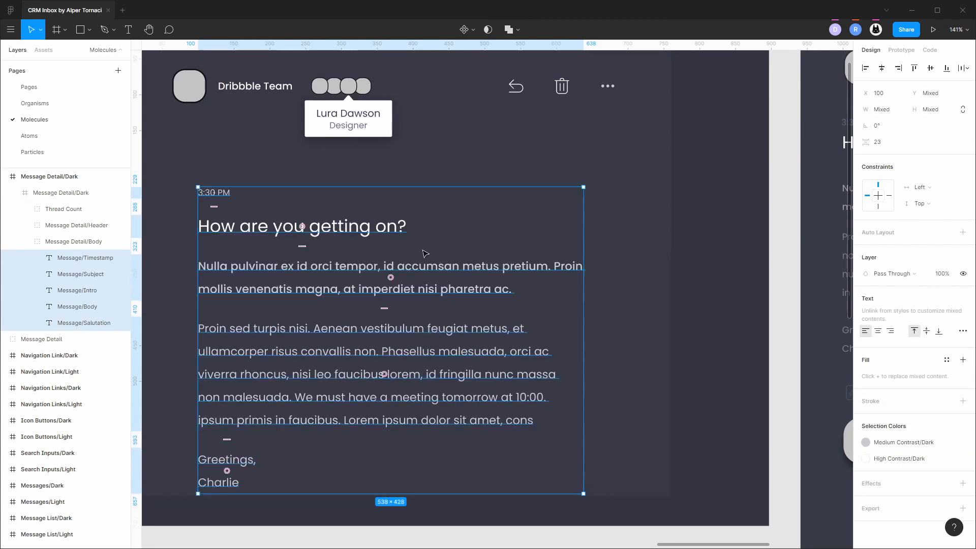
Set the vertical spacing between the five body texts to 16
left_click(880, 145)
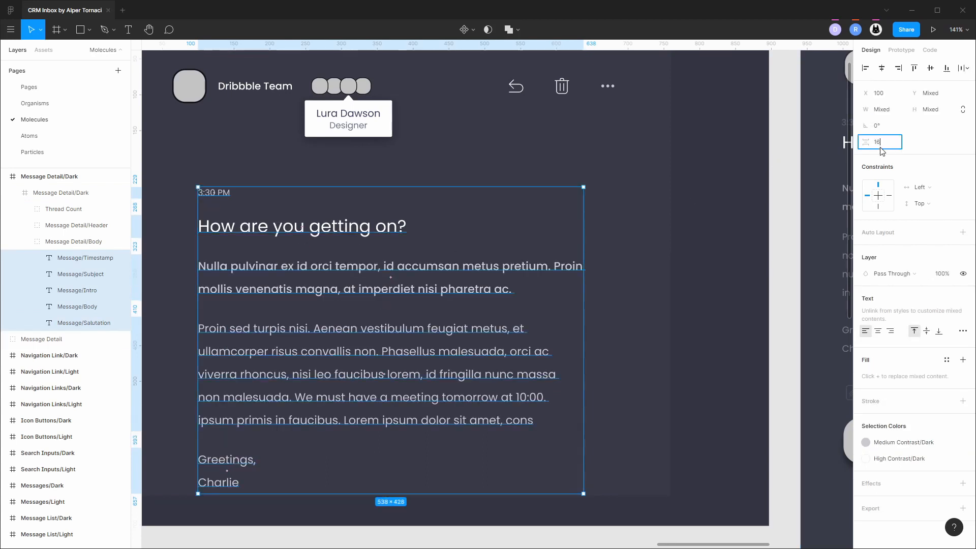
type("16")
key("Return")
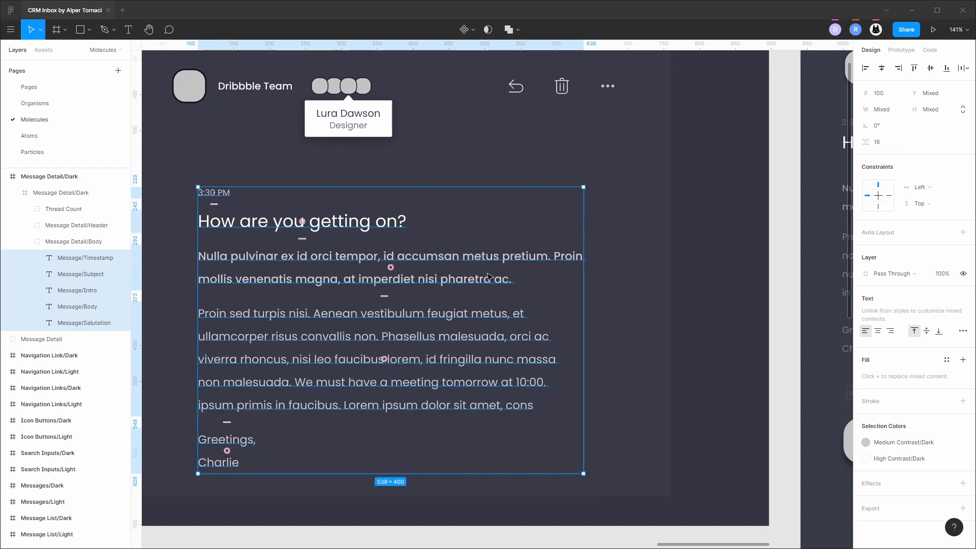
Set the spacing between the timestamp and the subject to 4
left_click(267, 224)
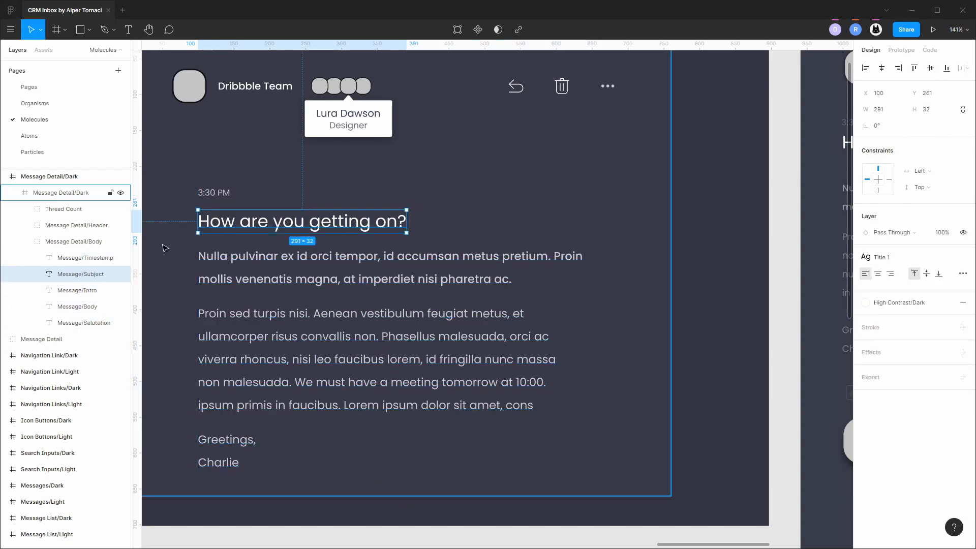
left_click(82, 262, "shift")
left_click(883, 145)
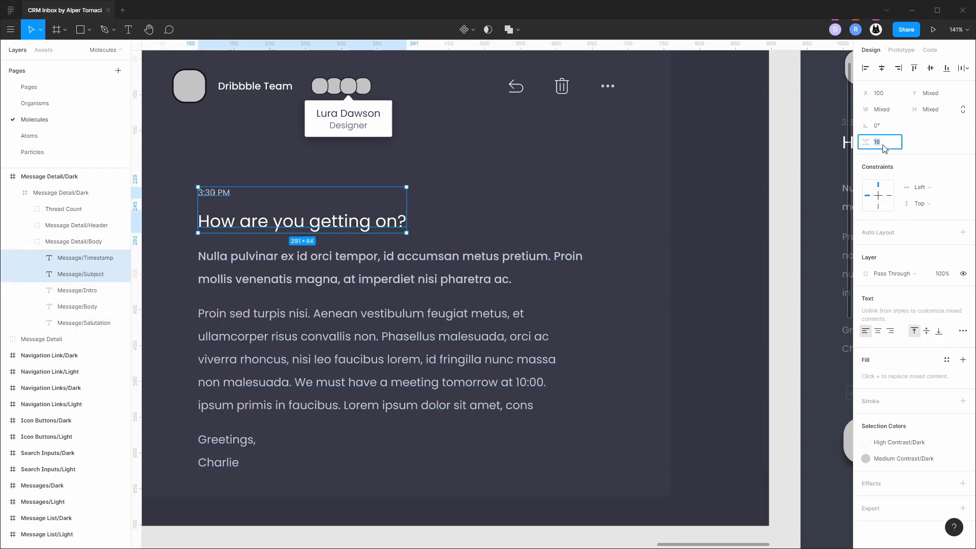
type("4")
key("Return")
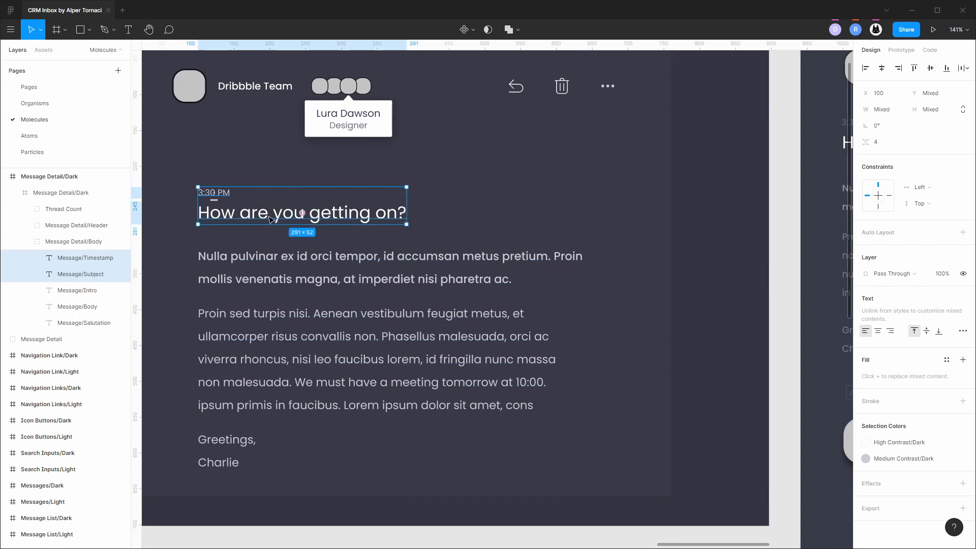
Set the spacing between the subject and the intro paragraph to 32
left_click(67, 277)
left_click(69, 290, "shift")
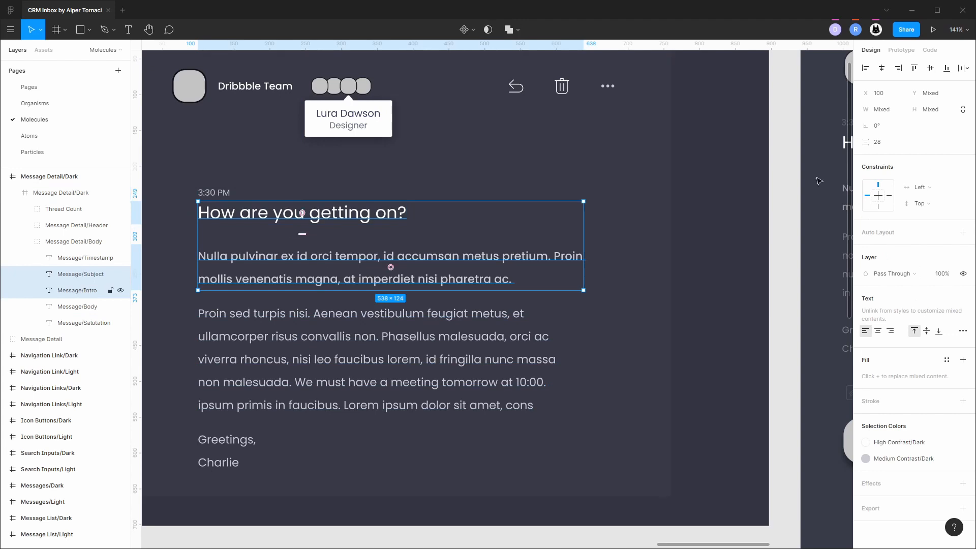
left_click(895, 144)
key("Return")
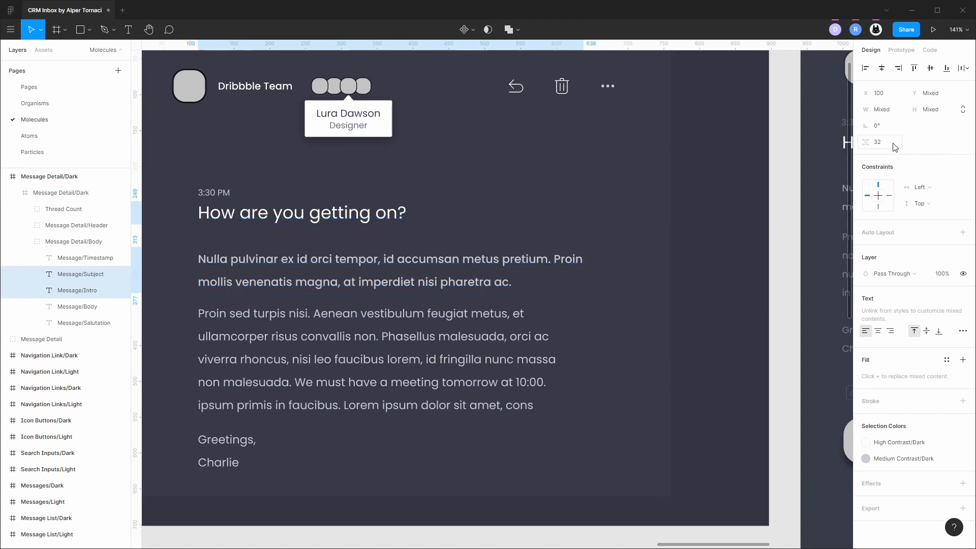
Distribute the vertical spacing evenly across the intro, body paragraph and salutation
left_click(79, 306)
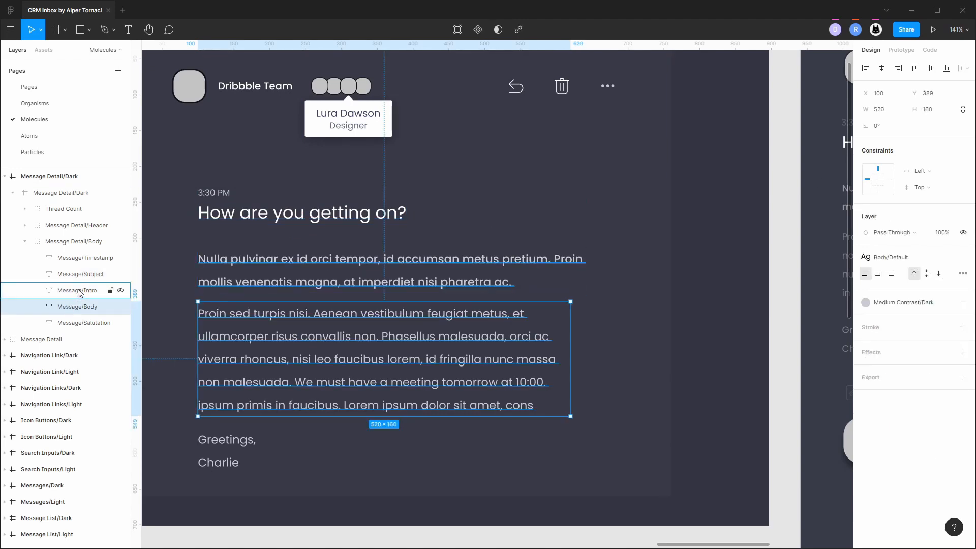
left_click(79, 290)
left_click(79, 322, "shift")
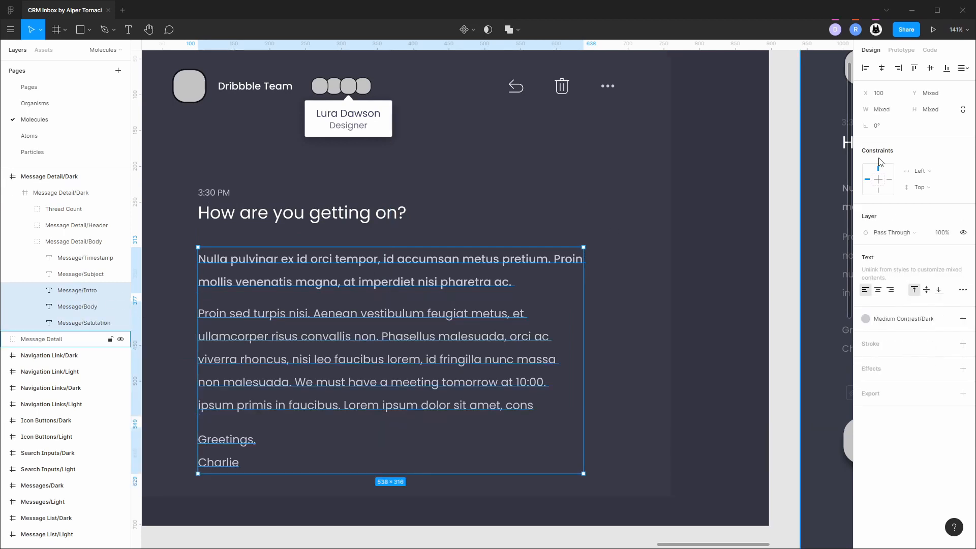
left_click(962, 69)
left_click(913, 106)
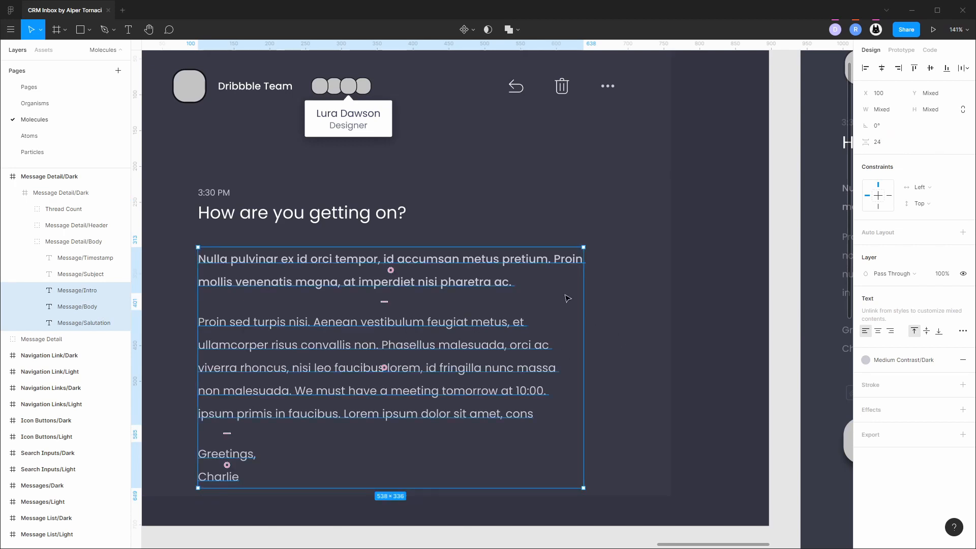
Widen the Message Detail/Body group to 632 px
left_click(622, 280)
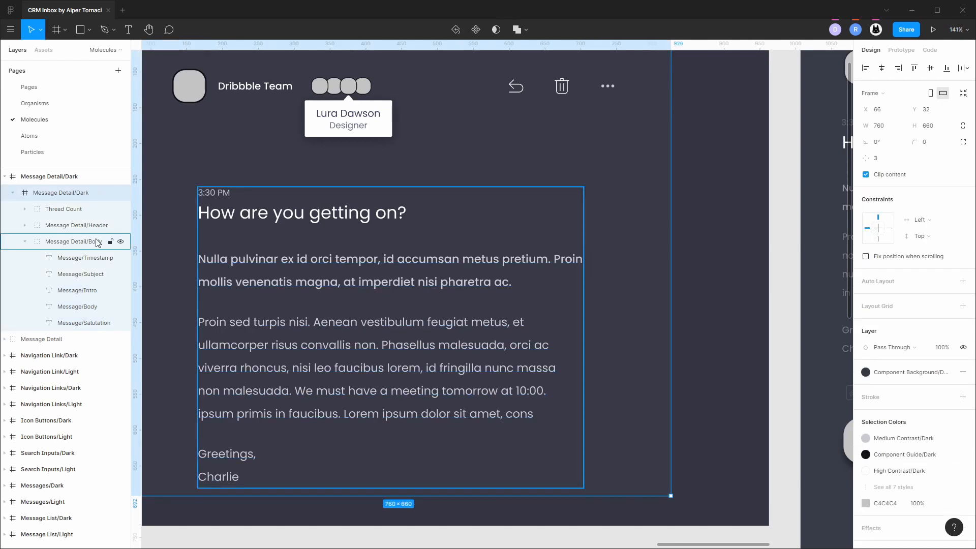
left_click(74, 242)
scroll(274, 220, "up", 1)
left_click_drag(276, 220, 250, 223)
scroll(275, 219, "up", 2)
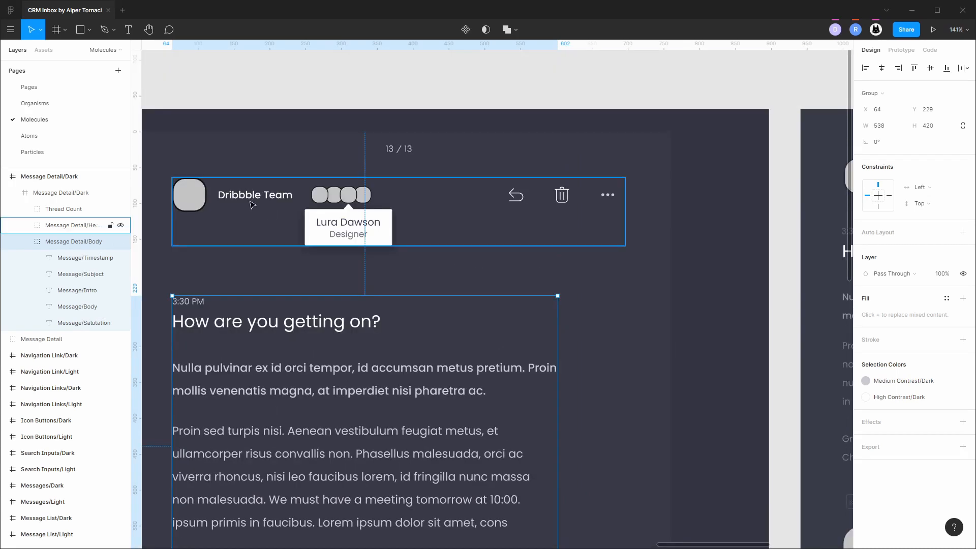
left_click_drag(558, 352, 625, 343)
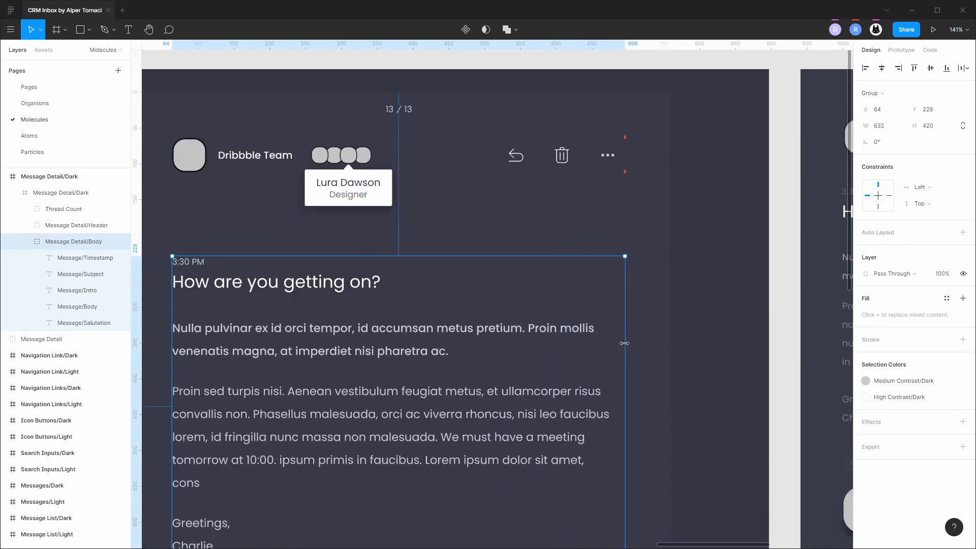
scroll(653, 325, "down", 3)
key("alt")
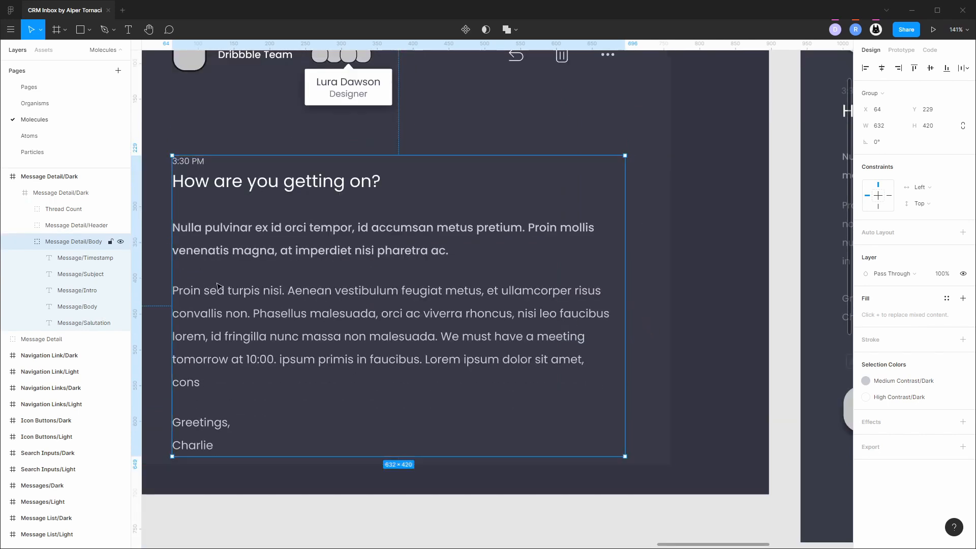
Inspect the size and text style of each text layer in the message body
left_click(89, 257)
left_click(90, 275)
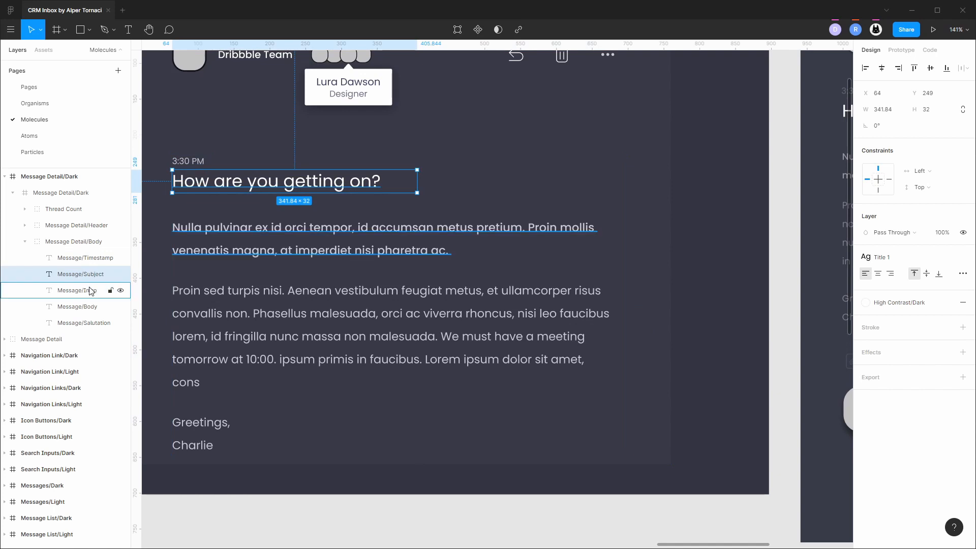
left_click(89, 290)
left_click(89, 307)
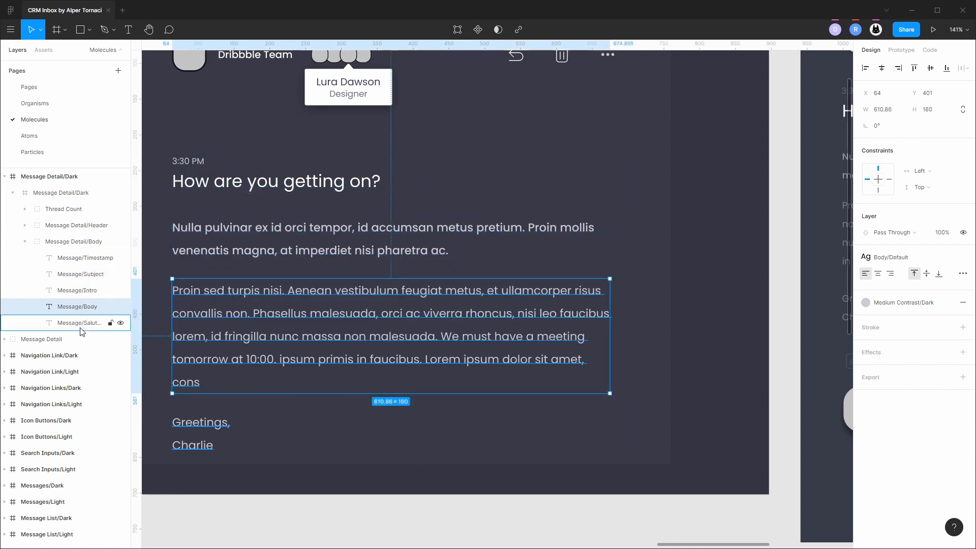
left_click(83, 323)
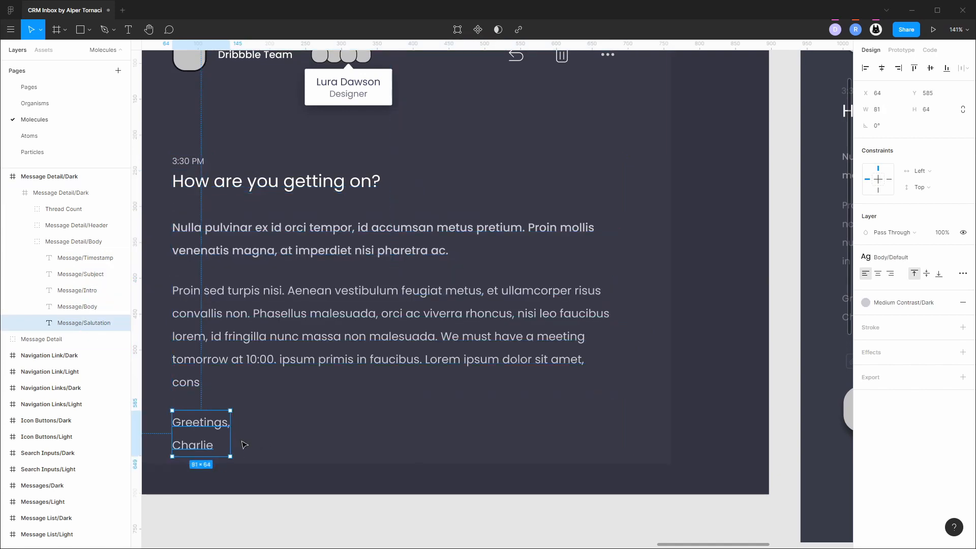
left_click(293, 188)
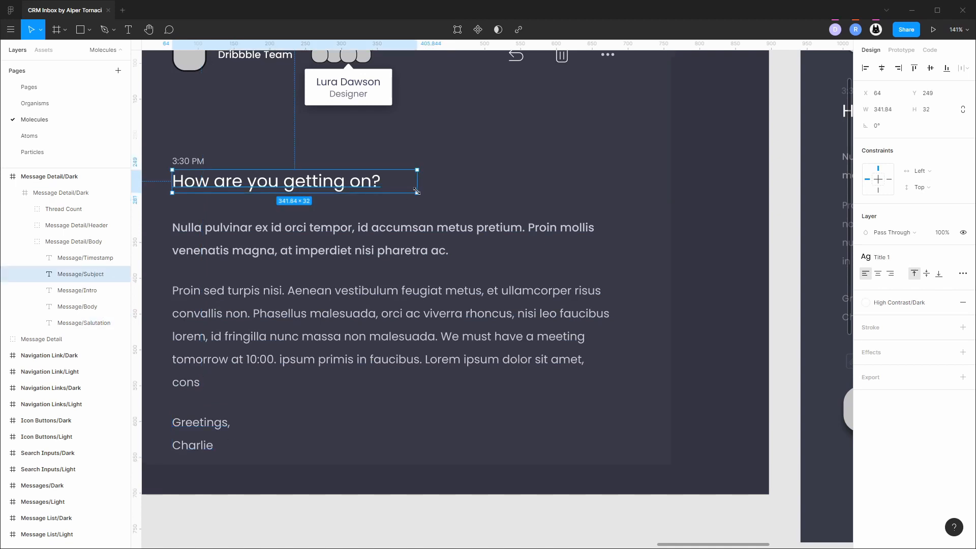
left_click(202, 162)
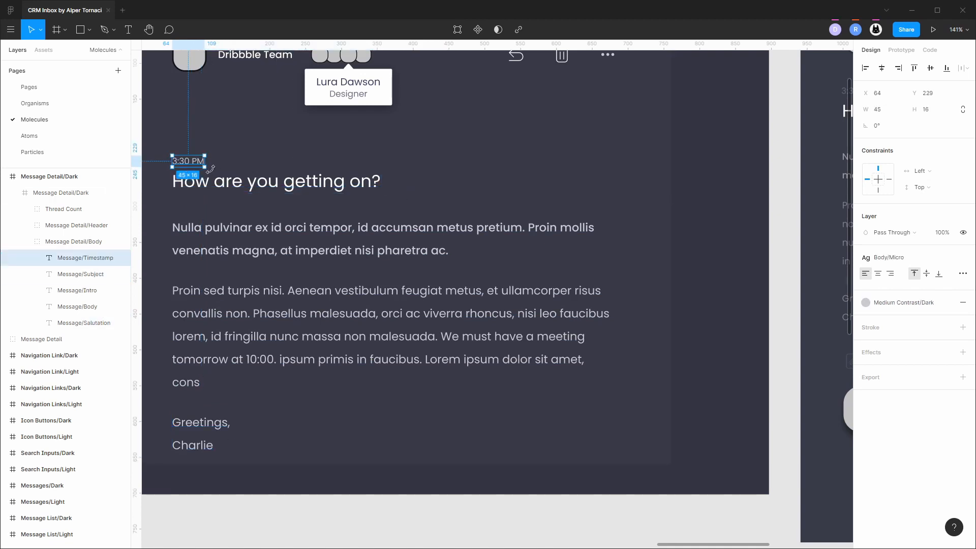
left_click(229, 182)
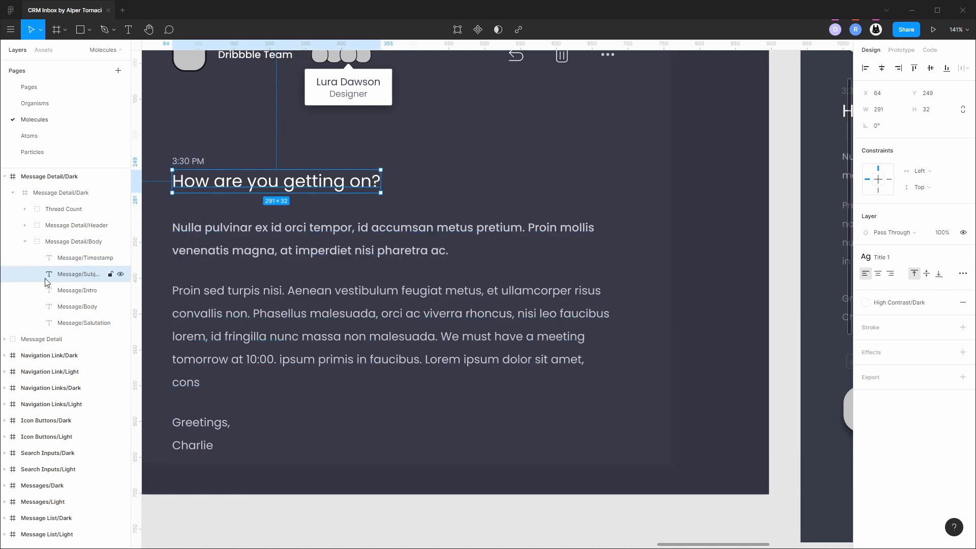
Browse the tooltip and highlight components on the Atoms page
left_click(503, 263)
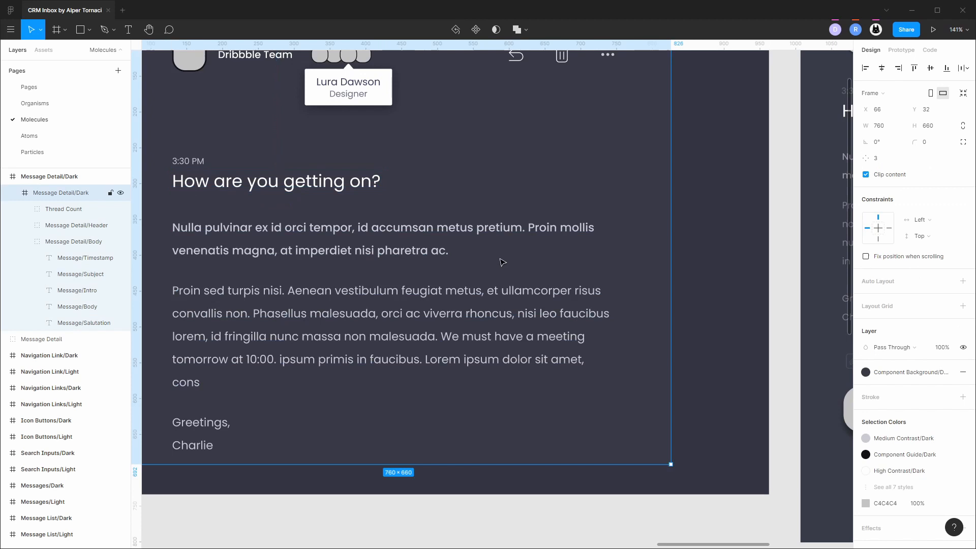
left_click(56, 136)
scroll(411, 214, "down", 5)
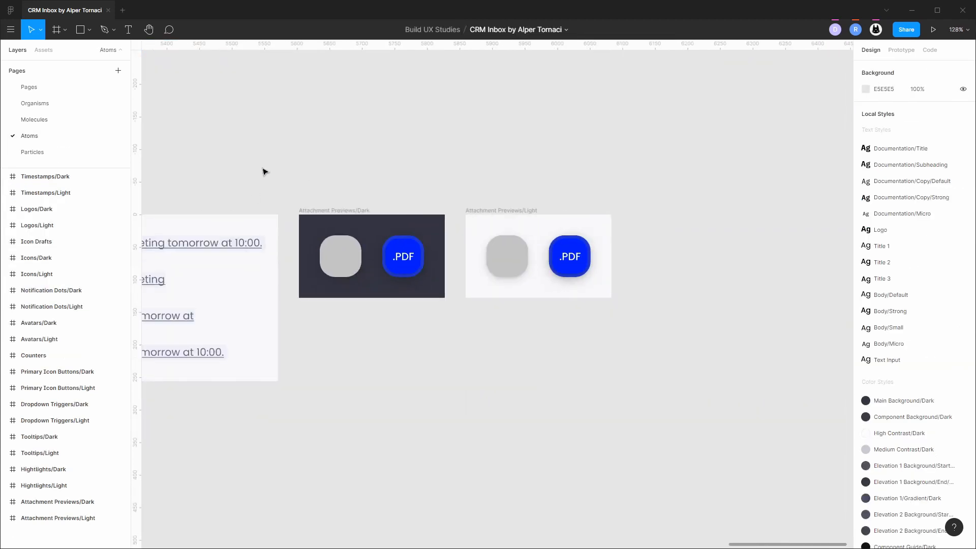
scroll(501, 176, "left", 10)
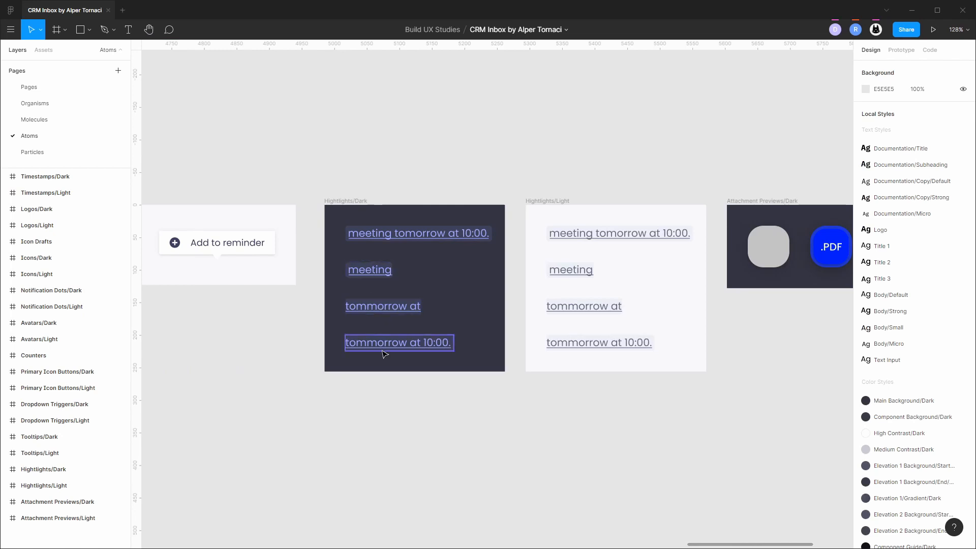
scroll(370, 275, "left", 5)
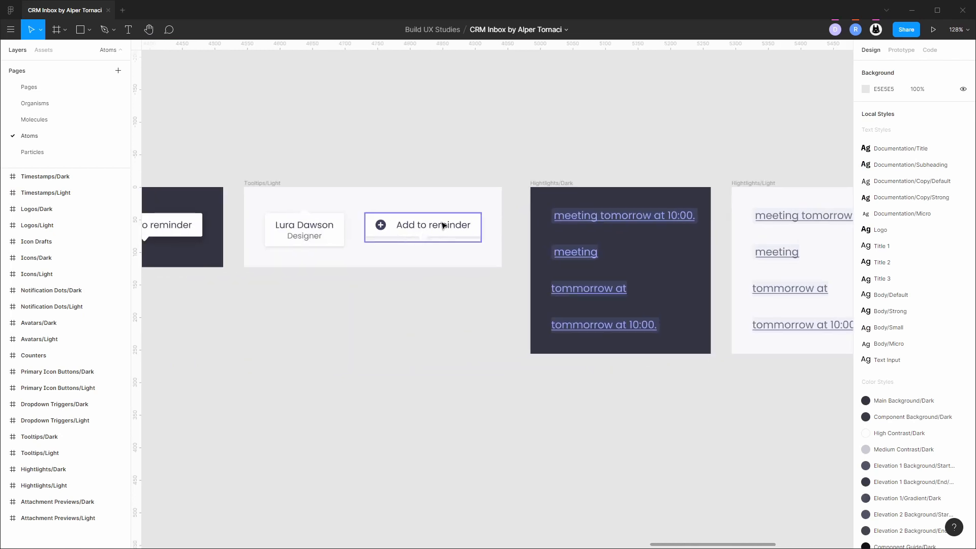
left_click(31, 119)
Place a Tooltip/Dark/Action instance from the local components onto the body paragraph
key("alt+2")
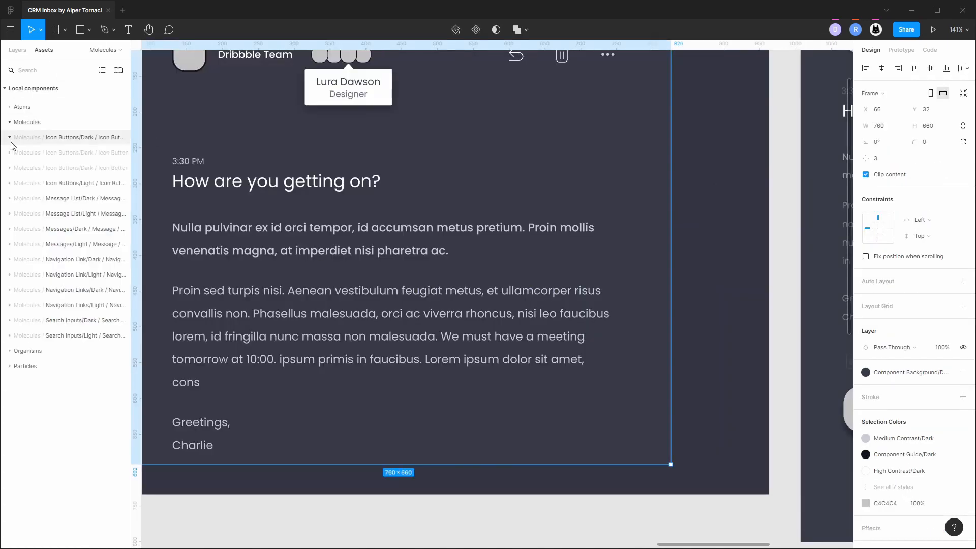
left_click(10, 122)
left_click(10, 106)
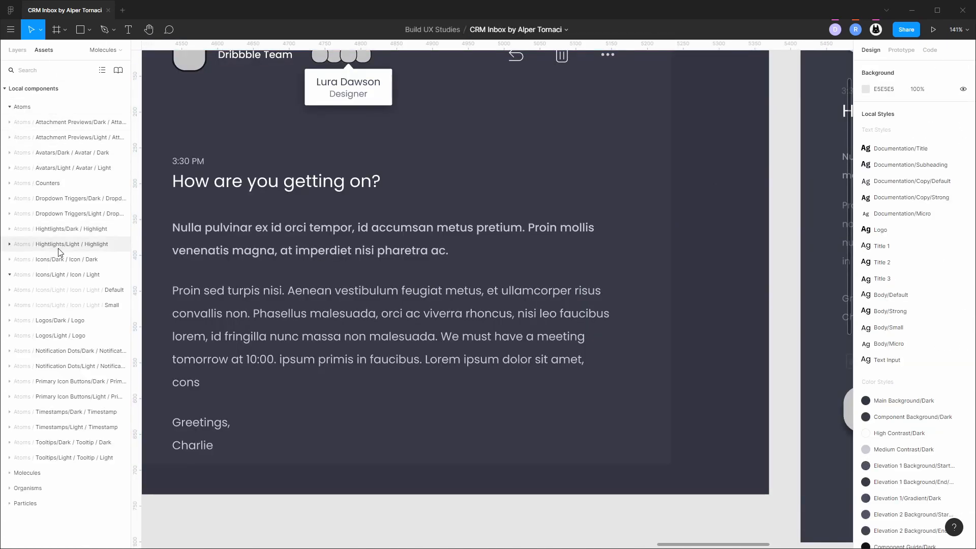
left_click(9, 442)
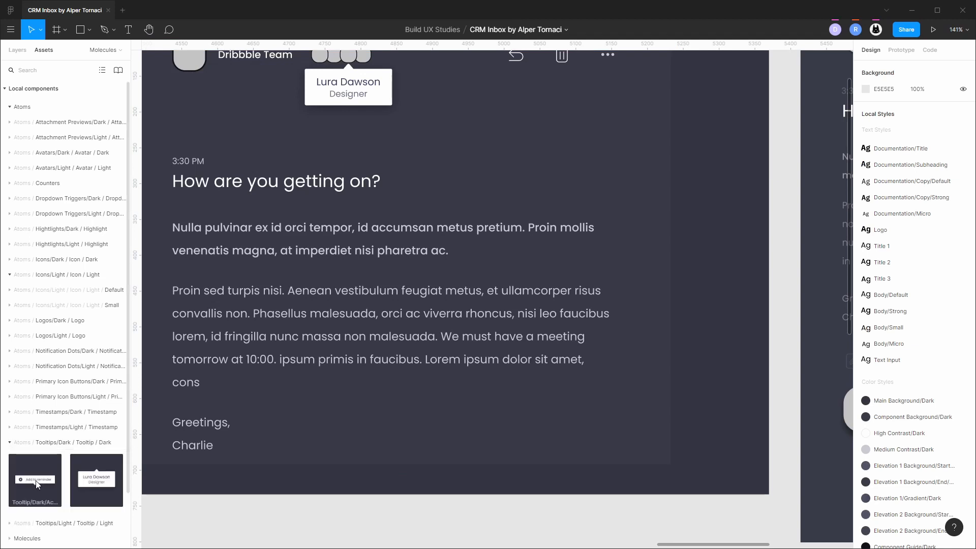
left_click_drag(36, 483, 423, 311)
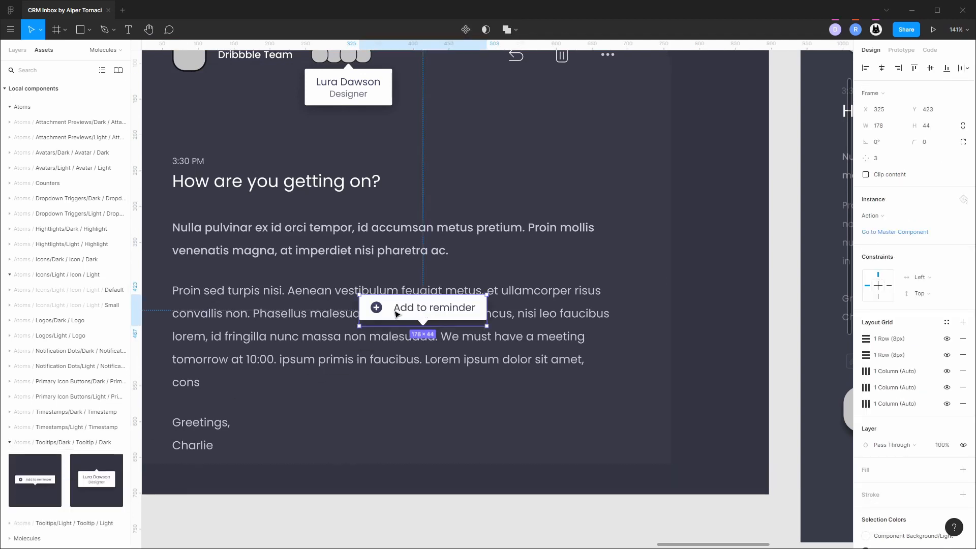
Place a Highlight/Multiline End/Dark instance near the end of the body paragraph
left_click(9, 442)
key("Escape")
left_click(11, 230)
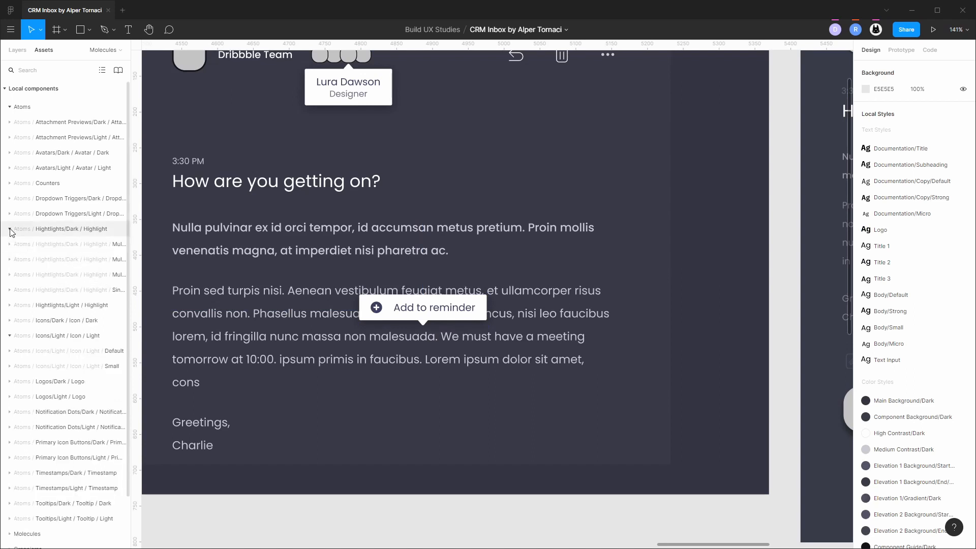
left_click(13, 245)
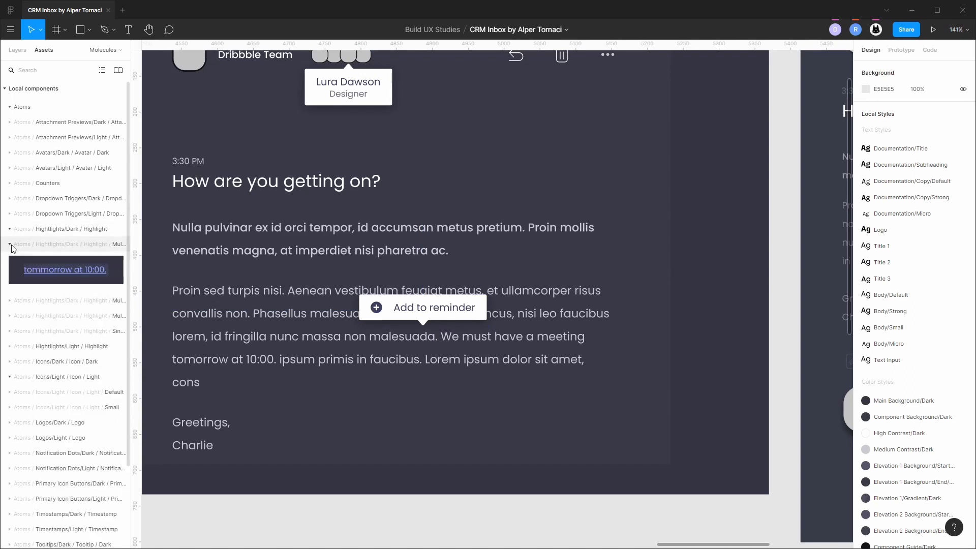
left_click_drag(32, 269, 279, 392)
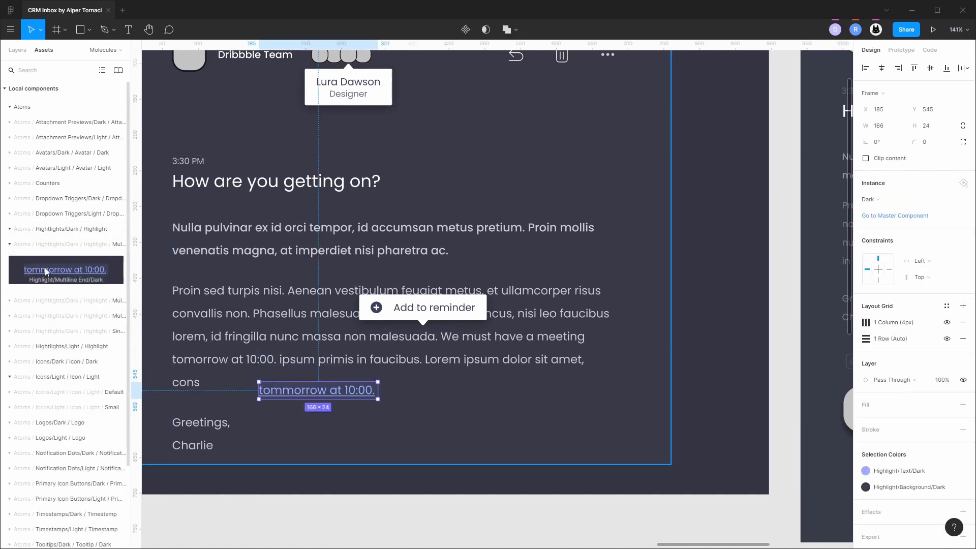
Place a Highlight/Multiline Start/Dark instance on the body paragraph
left_click(10, 245)
left_click(10, 259)
left_click(11, 259)
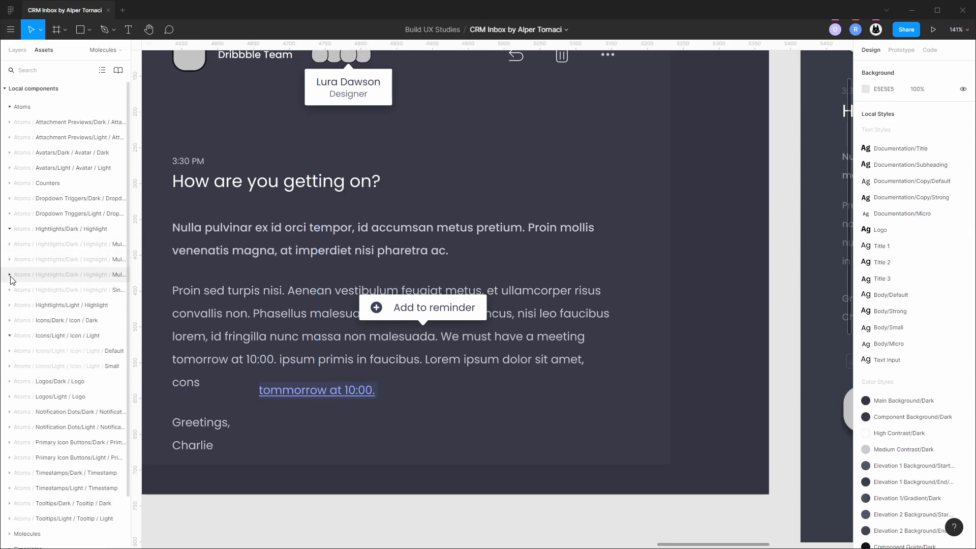
left_click(10, 275)
left_click_drag(61, 300, 367, 354)
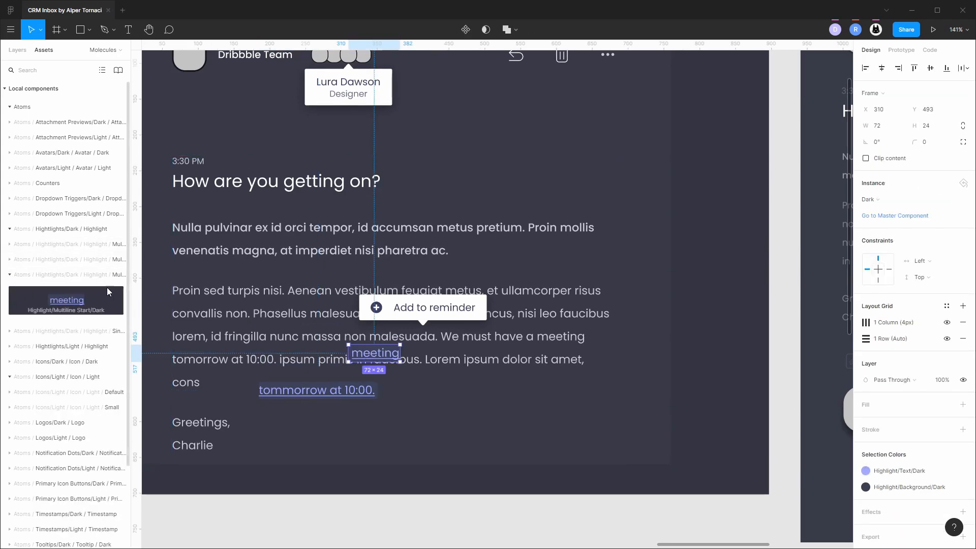
Move the tooltip and both highlight instances into the Message Detail/Body group
left_click(10, 275)
left_click(19, 52)
left_click(84, 209)
left_click(76, 241, "shift")
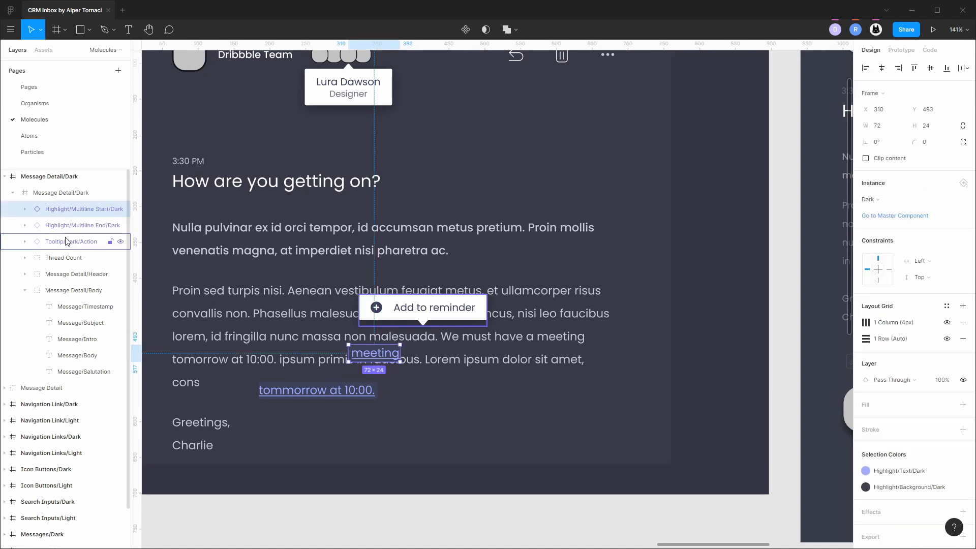
left_click_drag(76, 241, 95, 348)
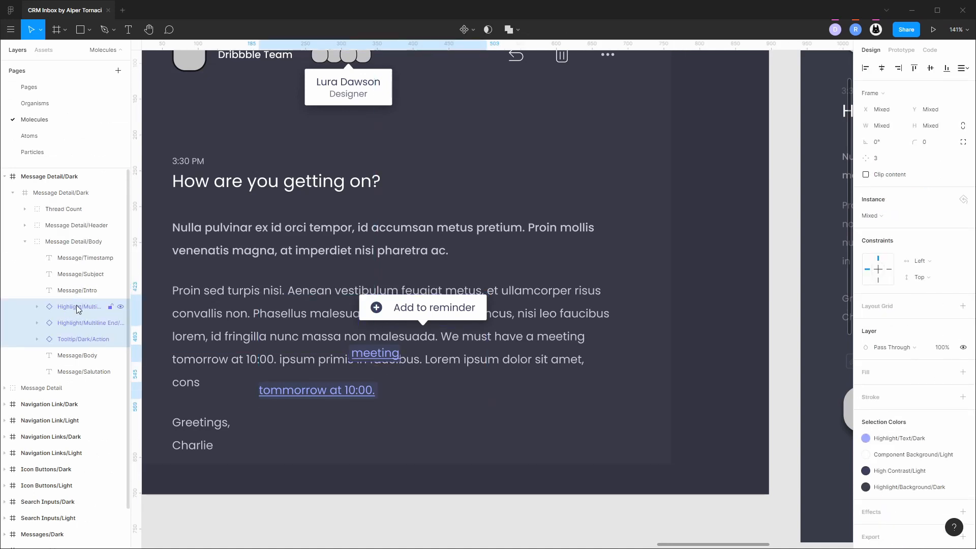
Position the Multiline Start highlight over the word "meeting" in the body paragraph
left_click(80, 359)
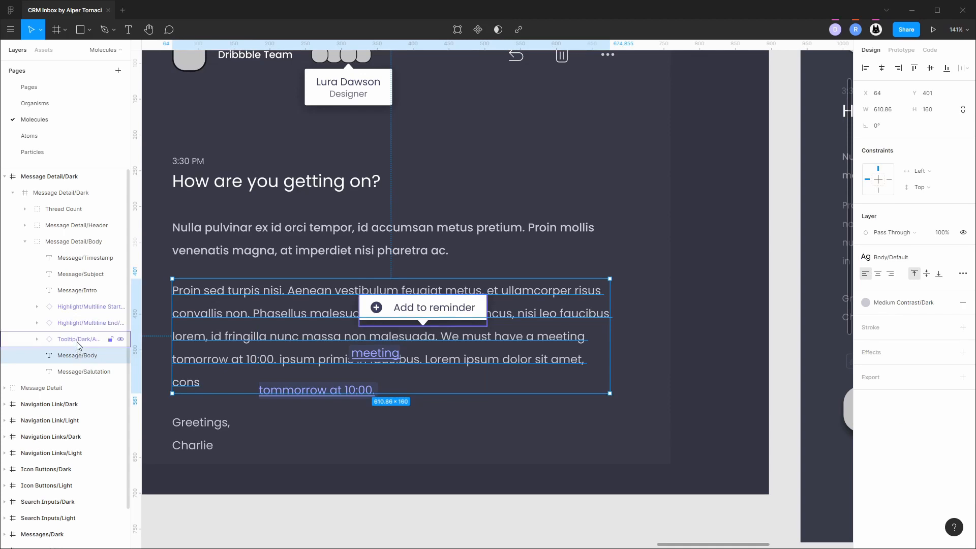
left_click(83, 308)
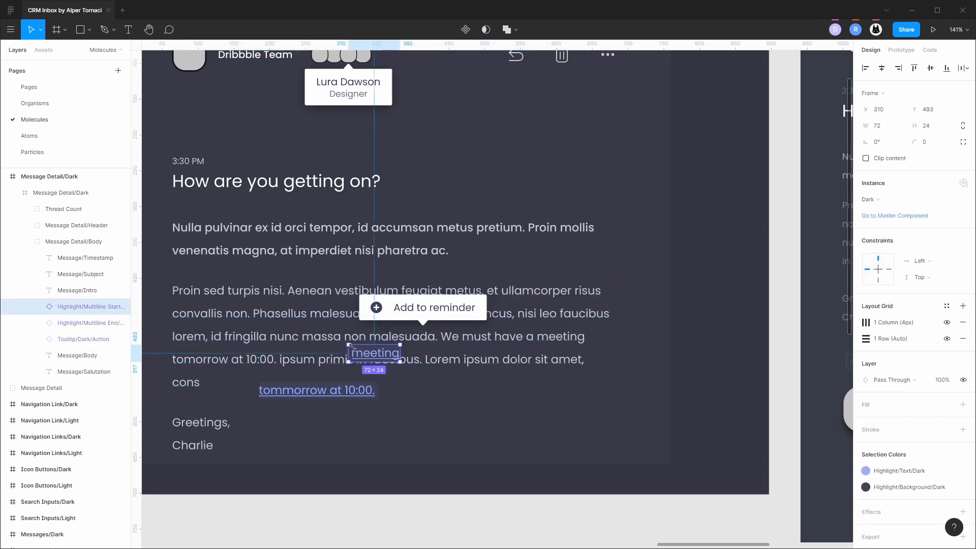
left_click_drag(372, 357, 560, 340)
scroll(560, 339, "up", 5)
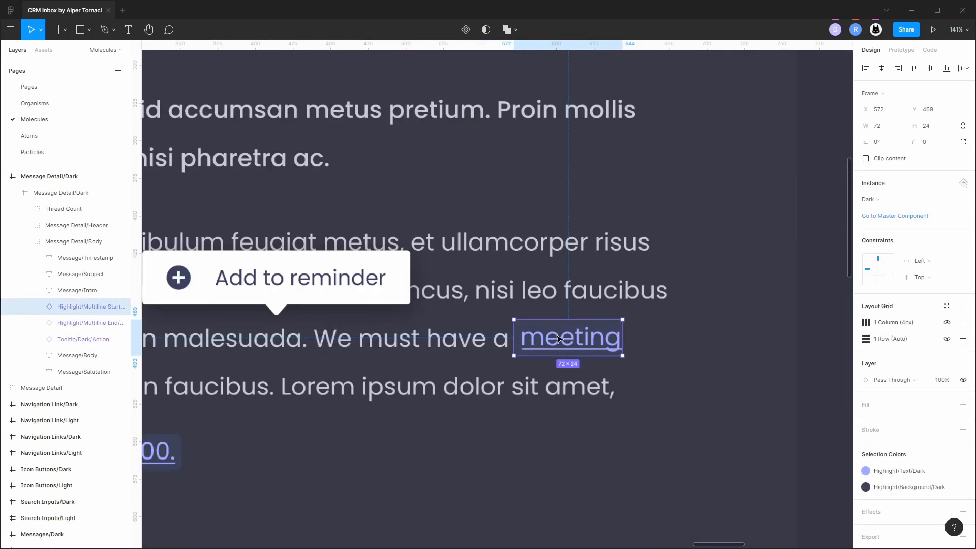
scroll(559, 340, "up", 2)
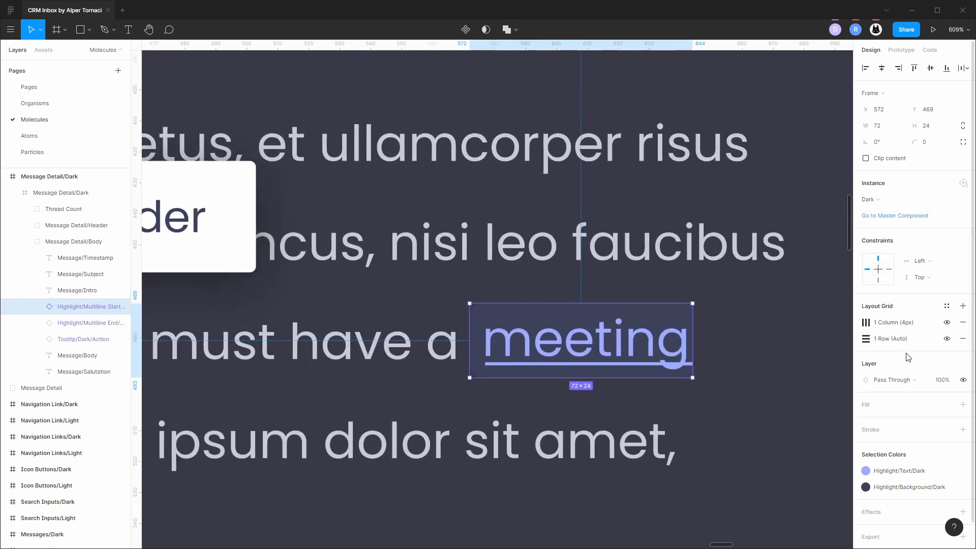
Set the Multiline Start highlight's layer opacity to 50%
left_click(941, 380)
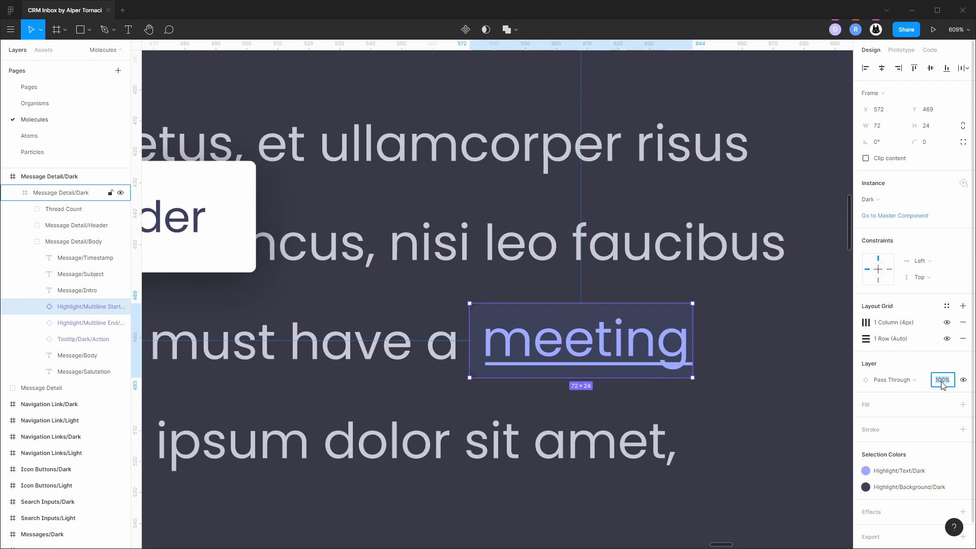
type("10")
key("Return")
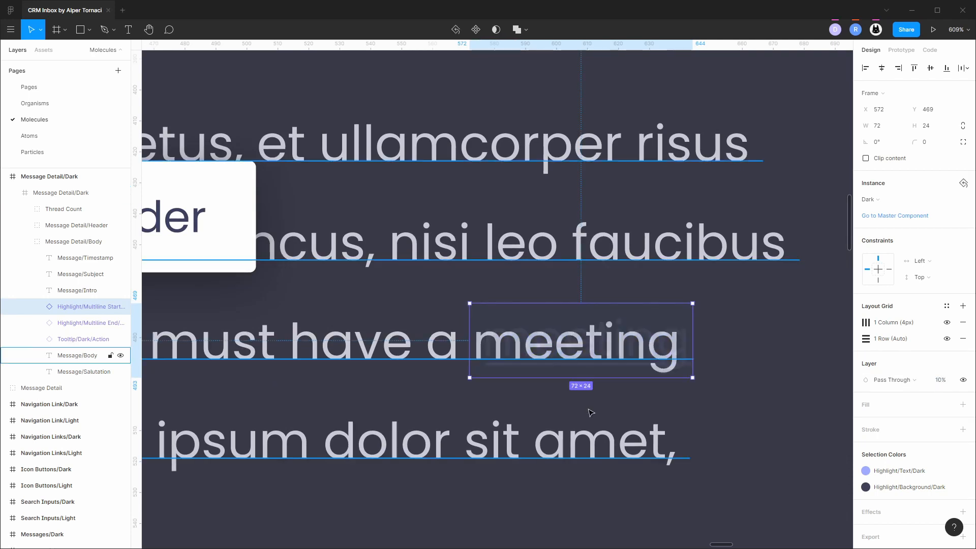
type("50")
key("Return")
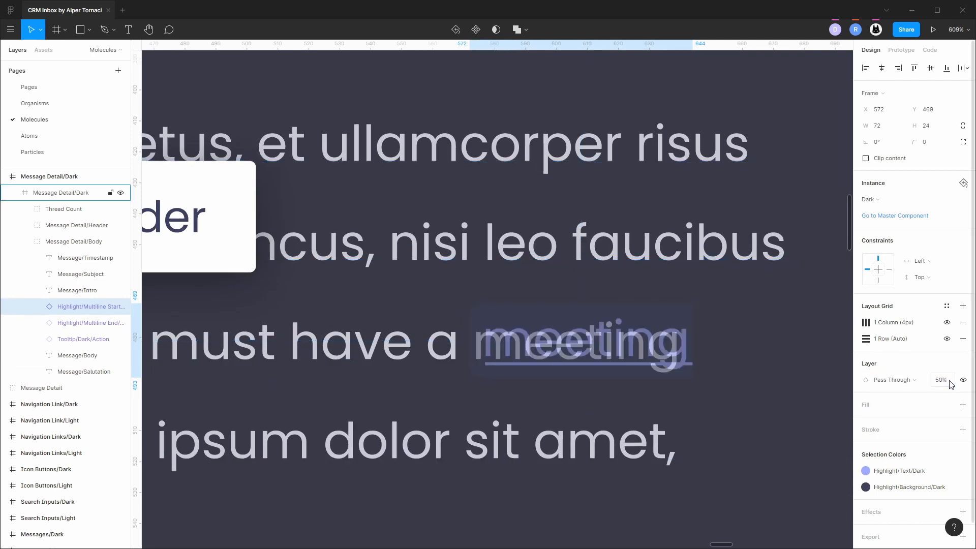
Nudge the highlight to align with the word "meeting", at X 569 and Y 470
scroll(572, 358, "up", 5)
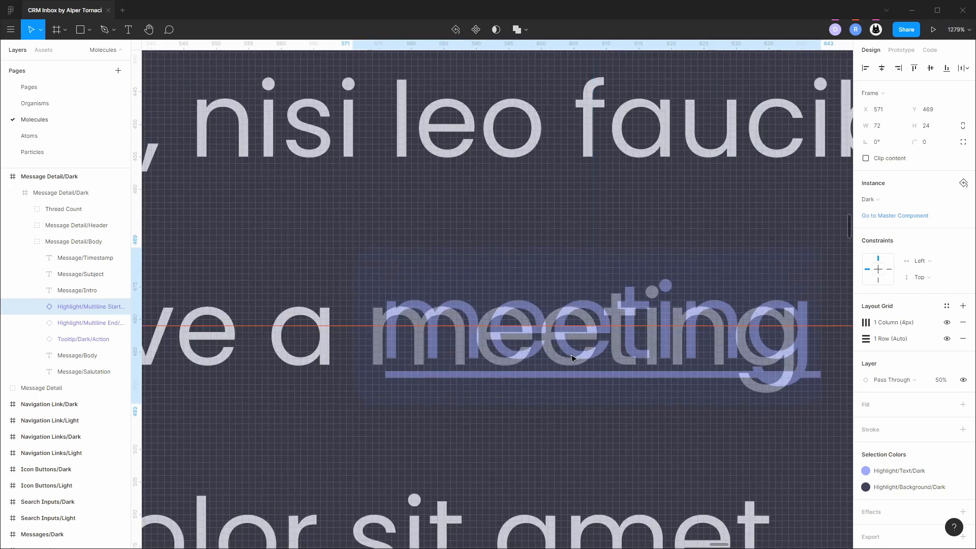
key("Left")
key("Left")
key("Left")
key("Down")
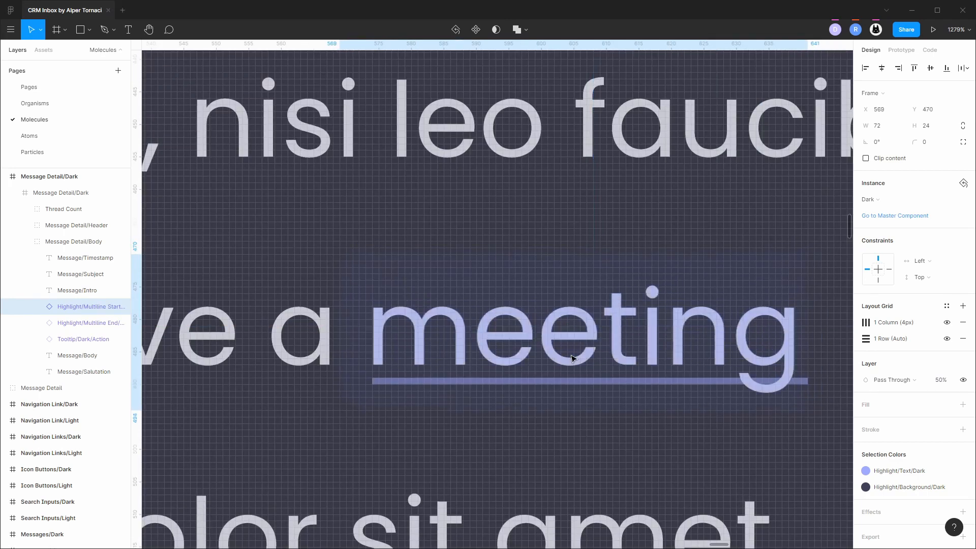
scroll(572, 358, "down", 3)
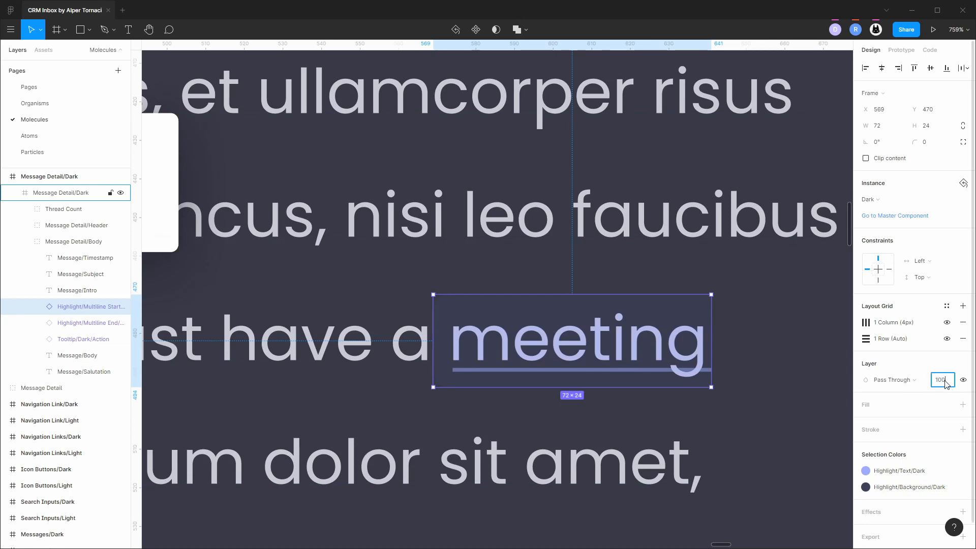
Select the Multiline End highlight instance and move it over "tomorrow at 10:00." in the body paragraph
scroll(327, 377, "down", 4)
left_click(77, 325)
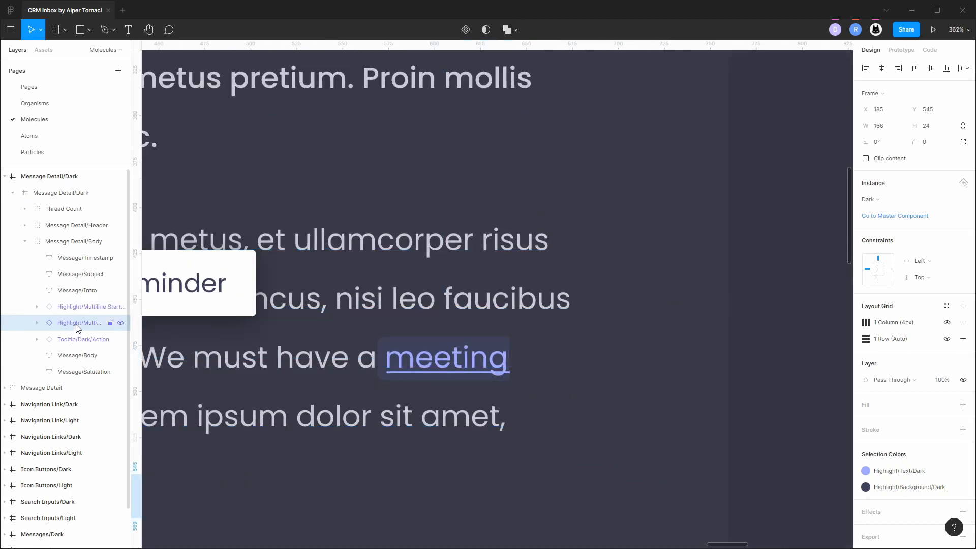
key("space")
left_click_drag(173, 409, 549, 358)
left_click_drag(346, 389, 609, 324)
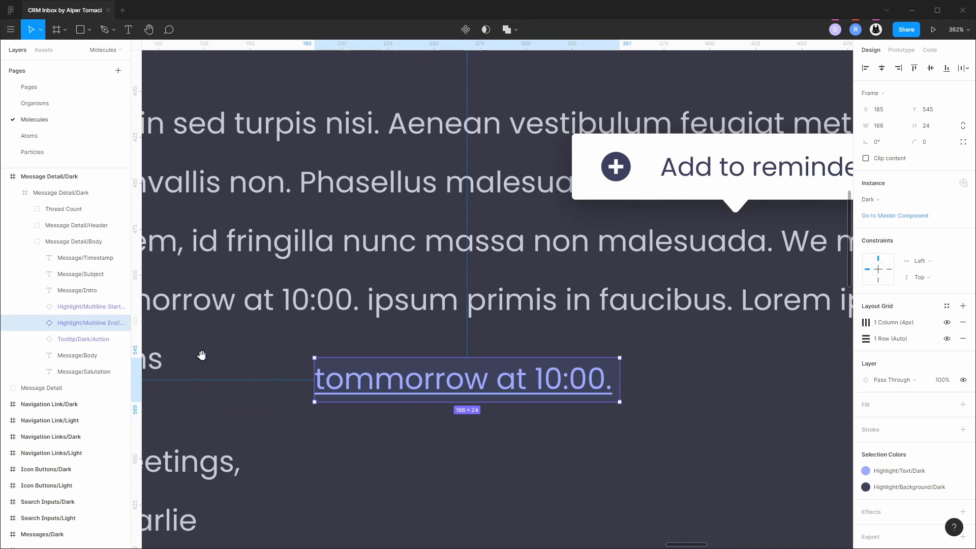
left_click_drag(202, 355, 391, 368)
left_click_drag(604, 397, 371, 325)
scroll(371, 327, "up", 2)
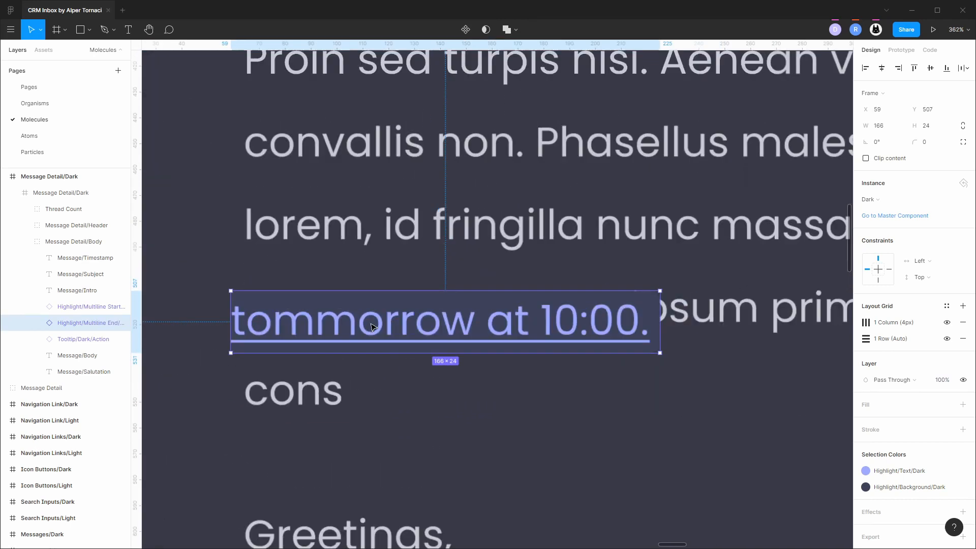
scroll(371, 326, "up", 2)
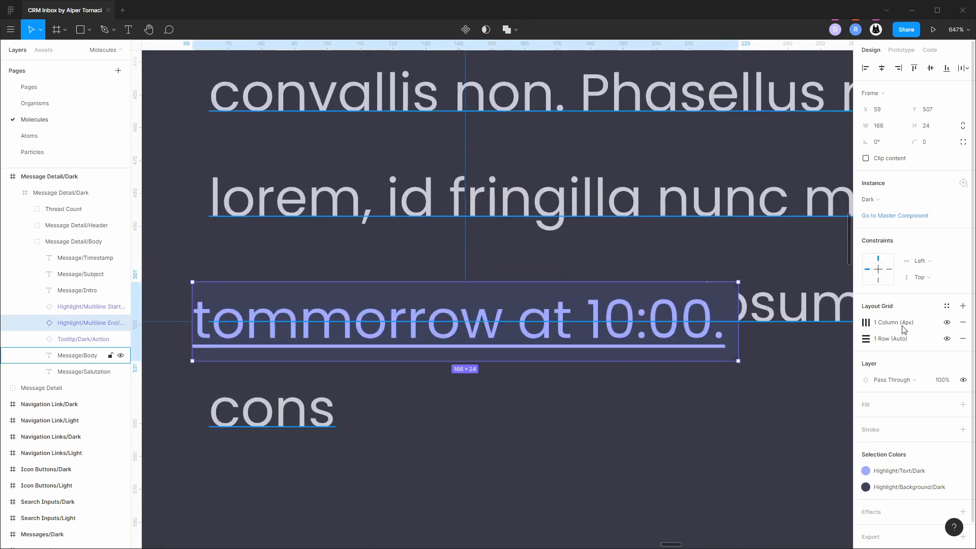
Set the Multiline End highlight's layer opacity to 50% and nudge it toward the "tomorrow at 10:00." line
left_click(941, 381)
type("50")
key("Return")
left_click_drag(624, 331, 587, 318)
left_click_drag(446, 398, 566, 411)
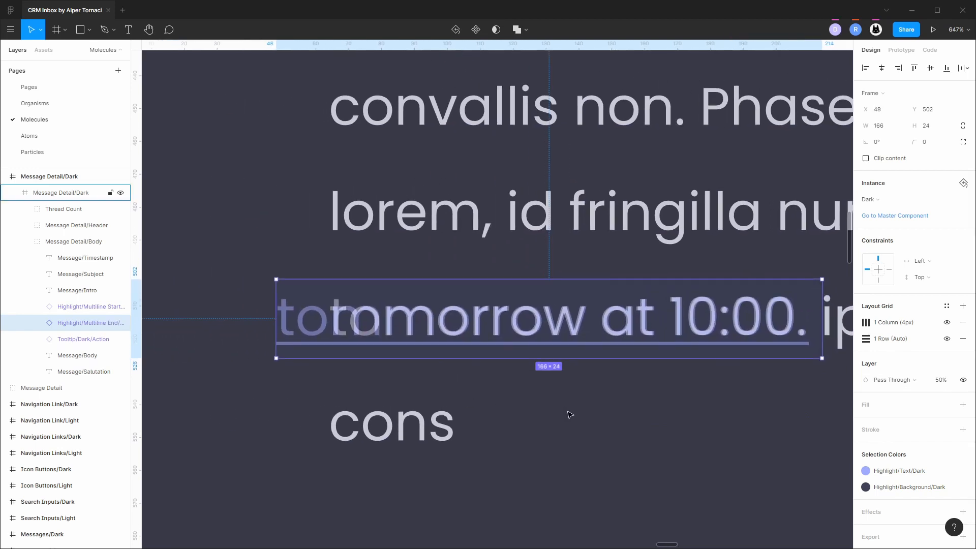
left_click_drag(566, 332, 567, 374)
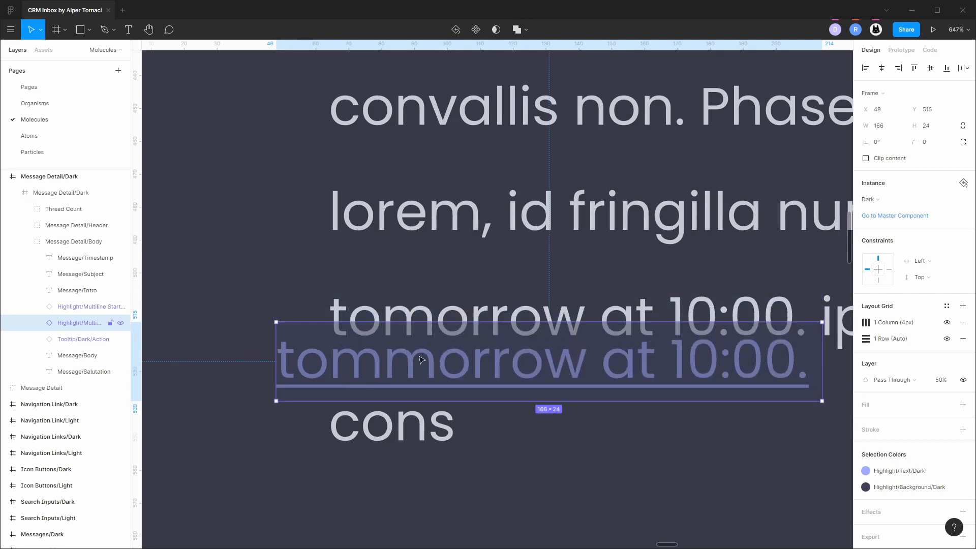
On the Atoms page, correct "tommorrow" to "tomorrow" in the dark Multiline Middle highlight's text
left_click(58, 136)
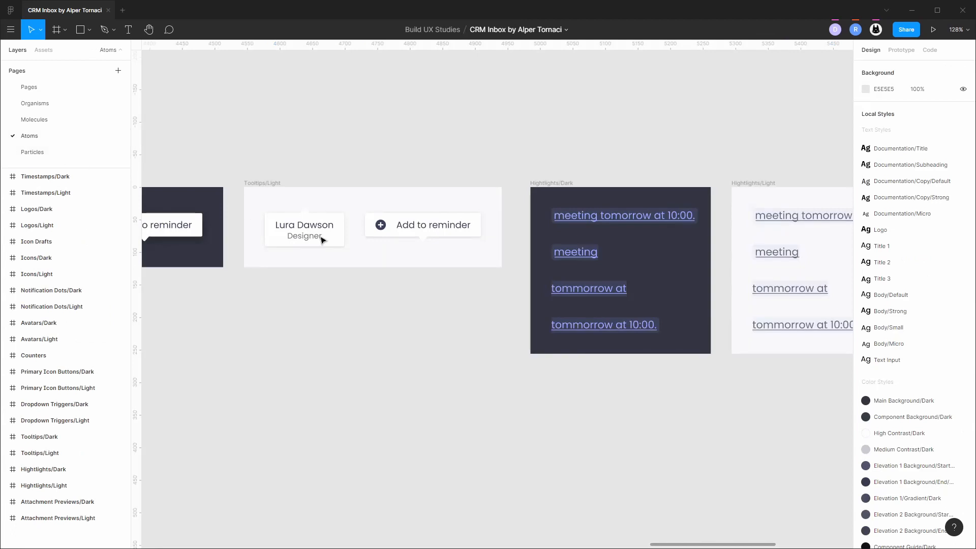
scroll(633, 220, "up", 5)
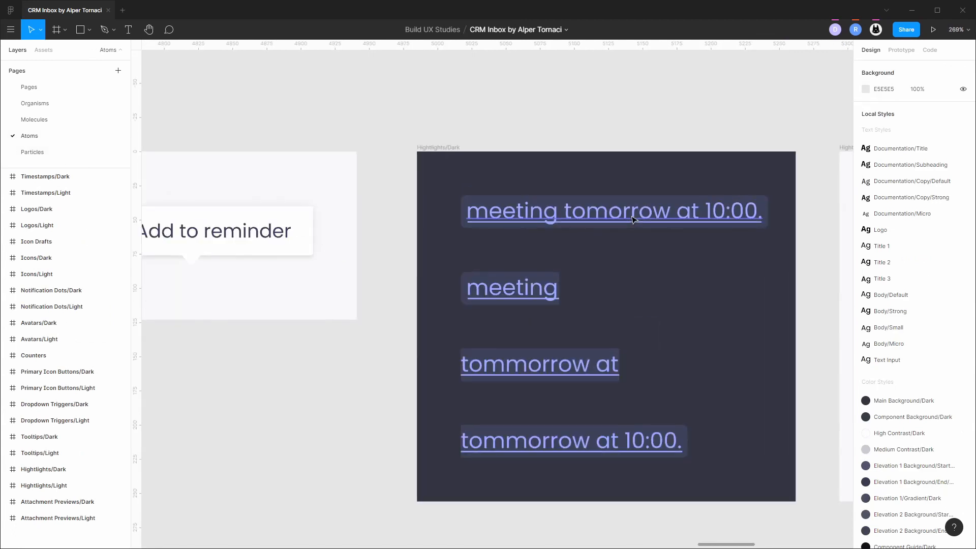
double_click(498, 372)
double_click(498, 368)
key("BackSpace")
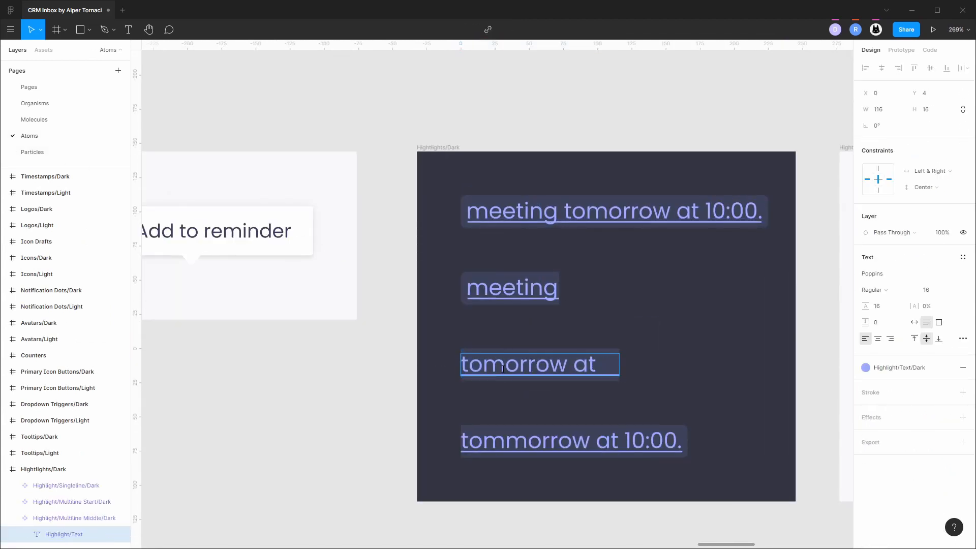
Correct "tommorrow" to "tomorrow" in the dark Multiline End highlight's text
double_click(517, 440)
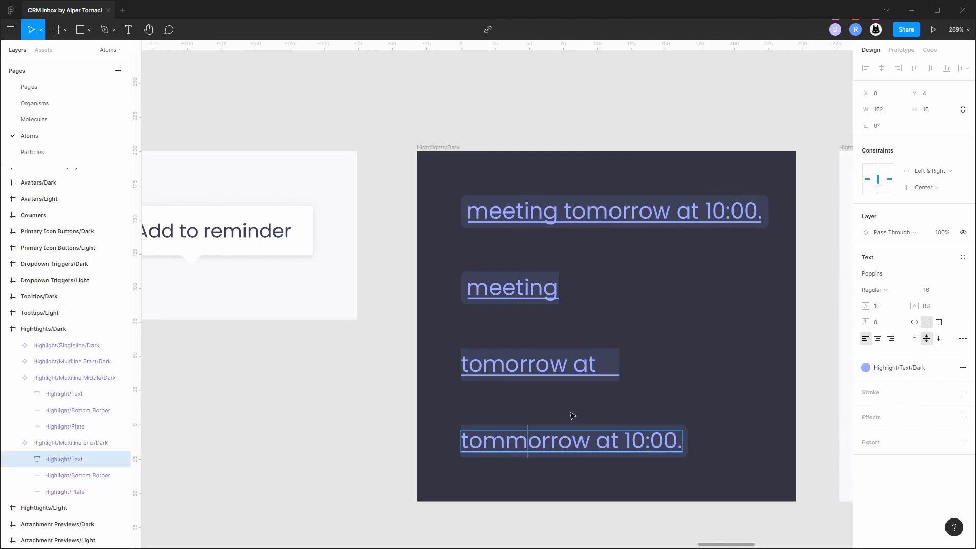
key("Delete")
key("BackSpace")
type("o")
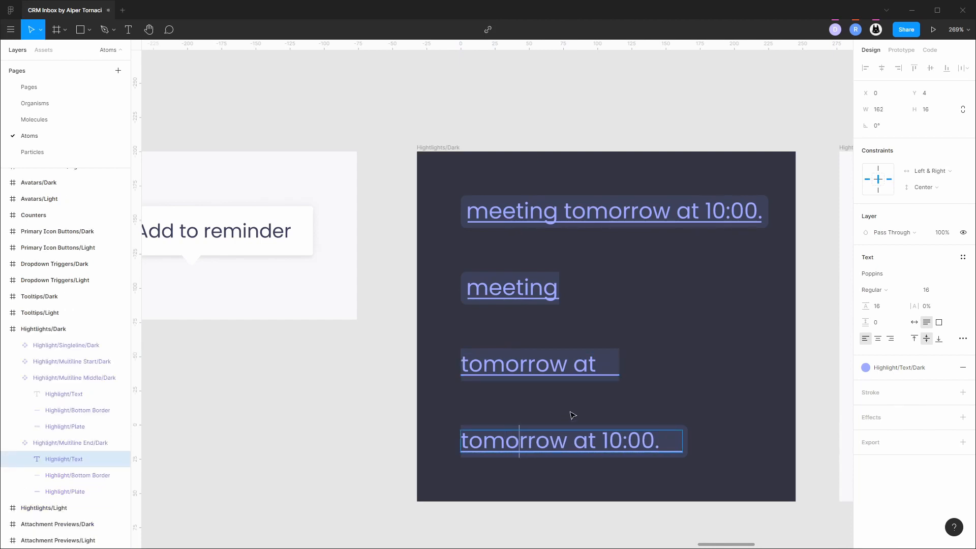
key("Escape")
Inspect the dark Multiline Middle and Multiline End highlight components and their layers
left_click(535, 373)
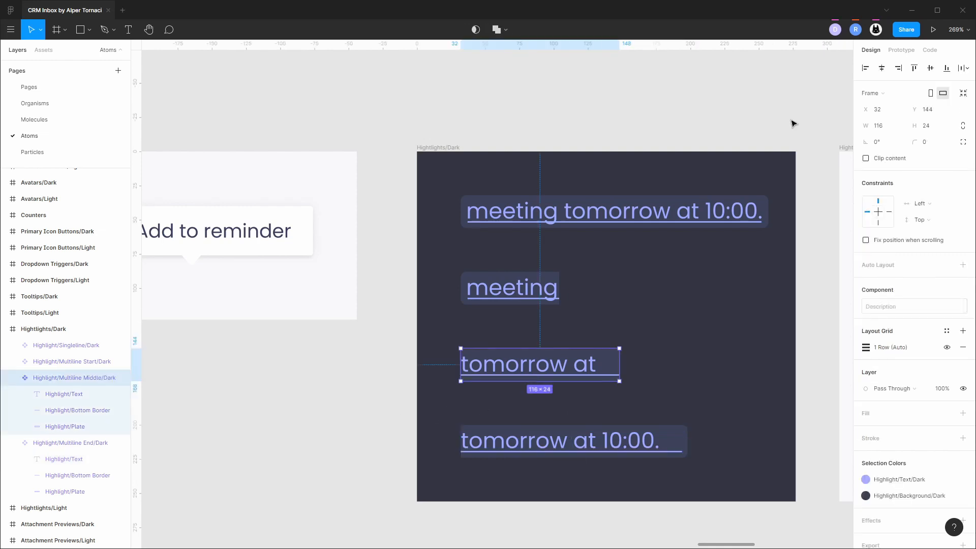
left_click(13, 378)
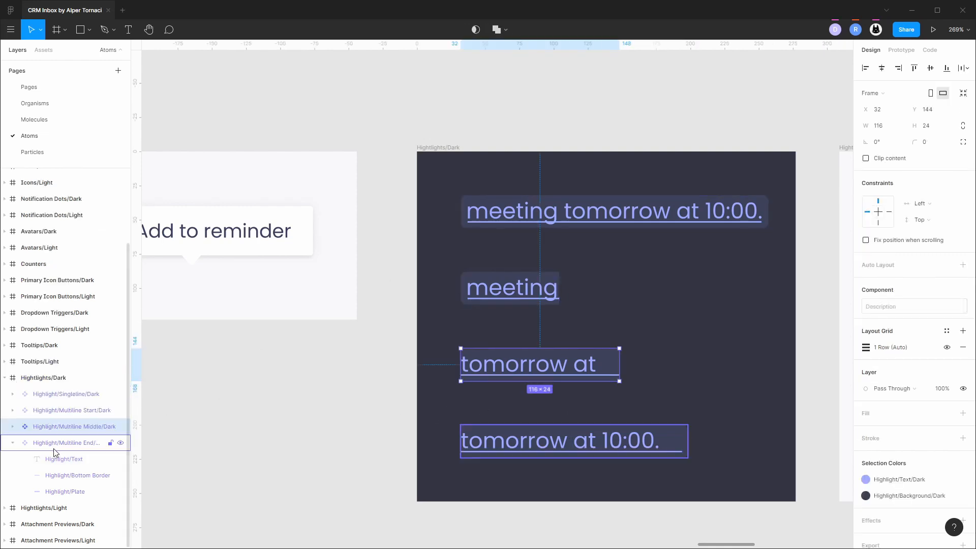
left_click(23, 445)
left_click(13, 442)
left_click_drag(759, 342, 499, 344)
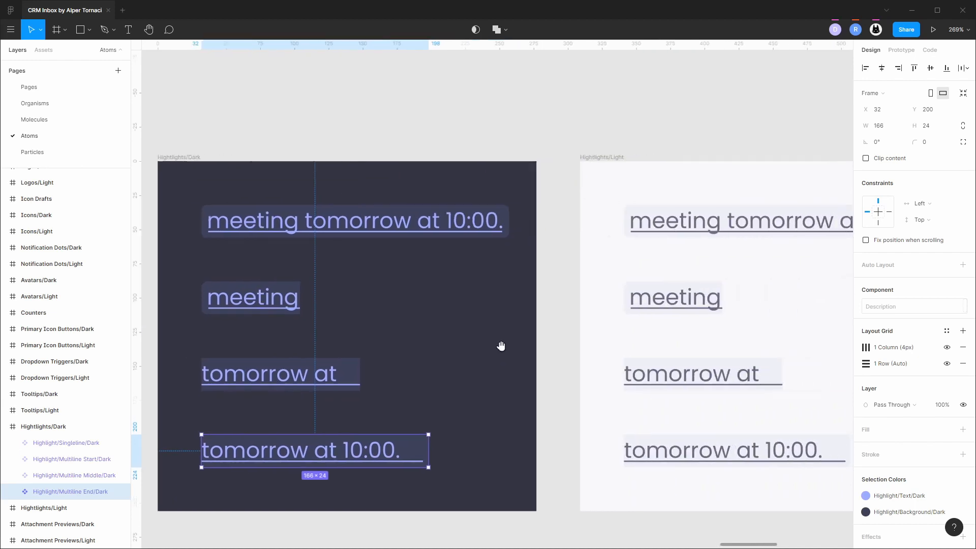
Resize the light Multiline Middle highlight component to about 99 wide to fit "tomorrow at"
scroll(499, 289, "right", 3)
left_click(529, 390)
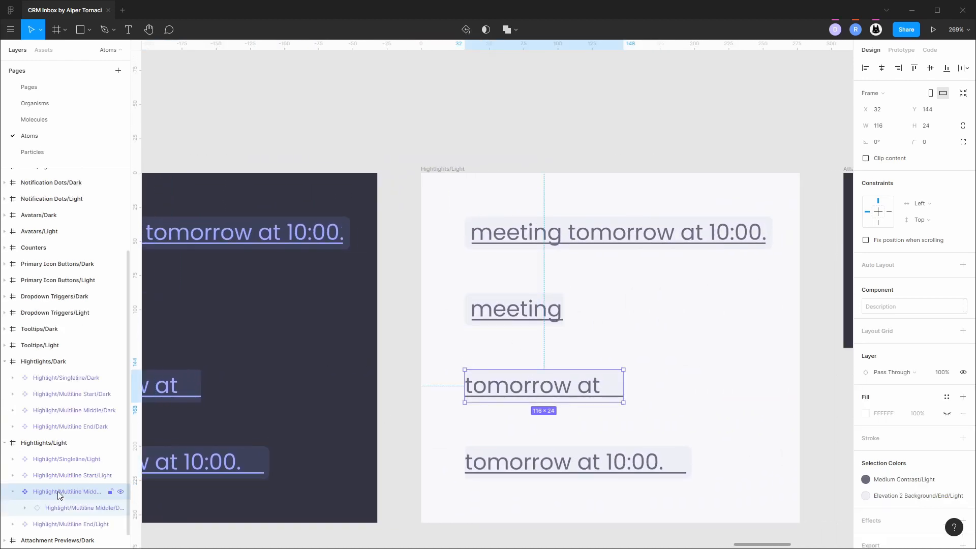
left_click(13, 491)
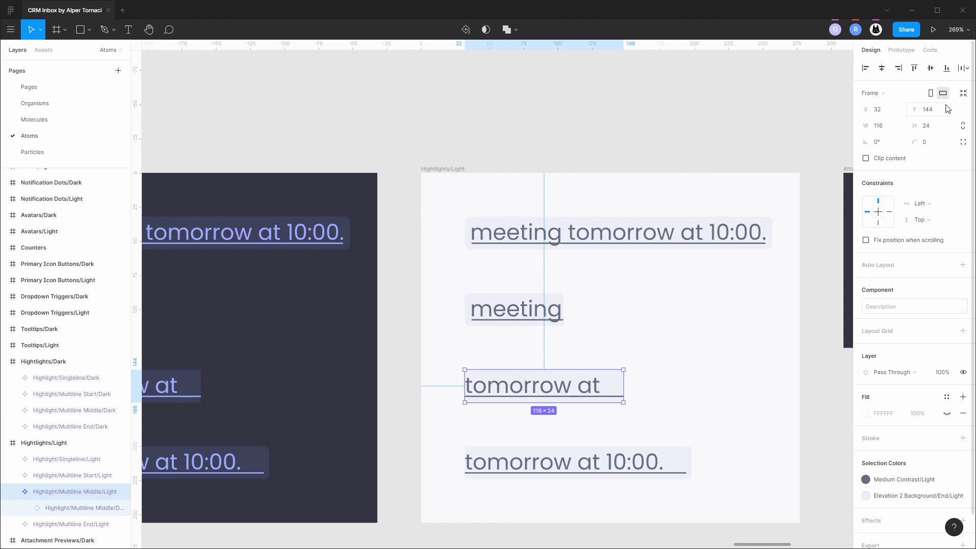
left_click(124, 507)
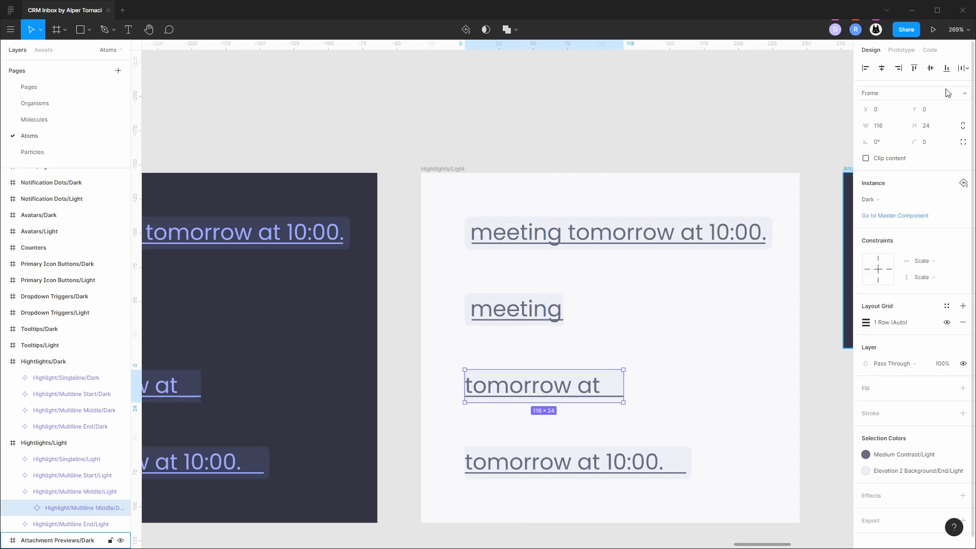
left_click(96, 493)
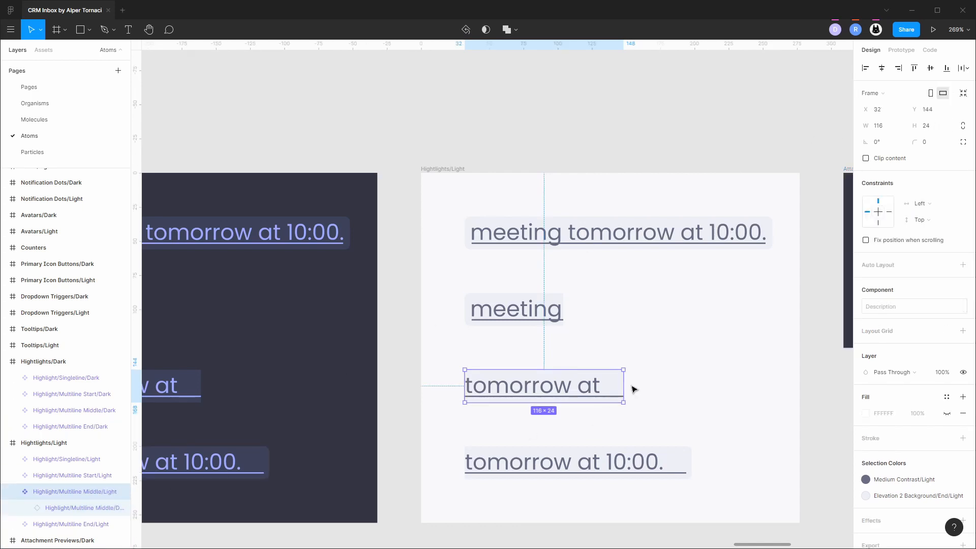
left_click_drag(623, 384, 598, 383)
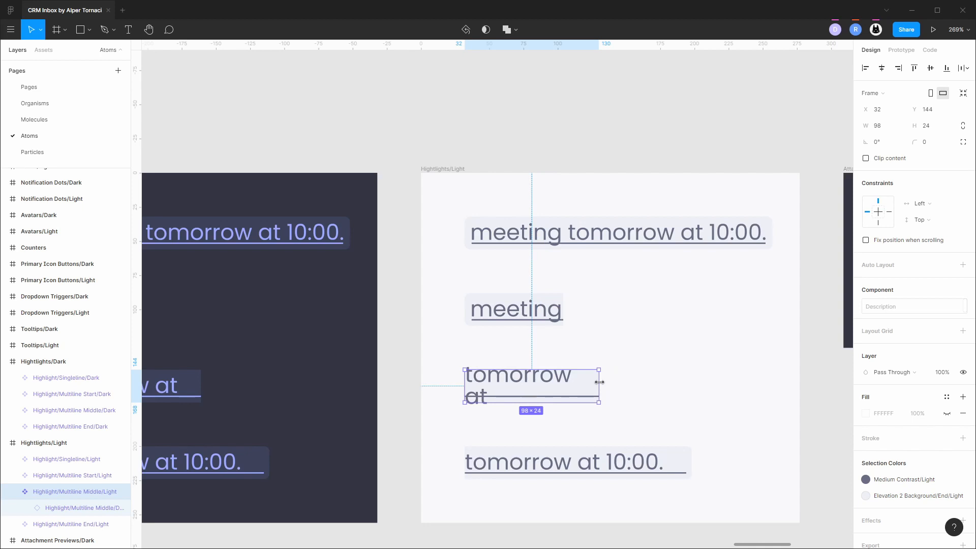
left_click_drag(600, 382, 599, 382)
Resize the light Multiline End highlight and its nested instance to about 150 wide to fit "tomorrow at 10:00."
left_click(619, 468)
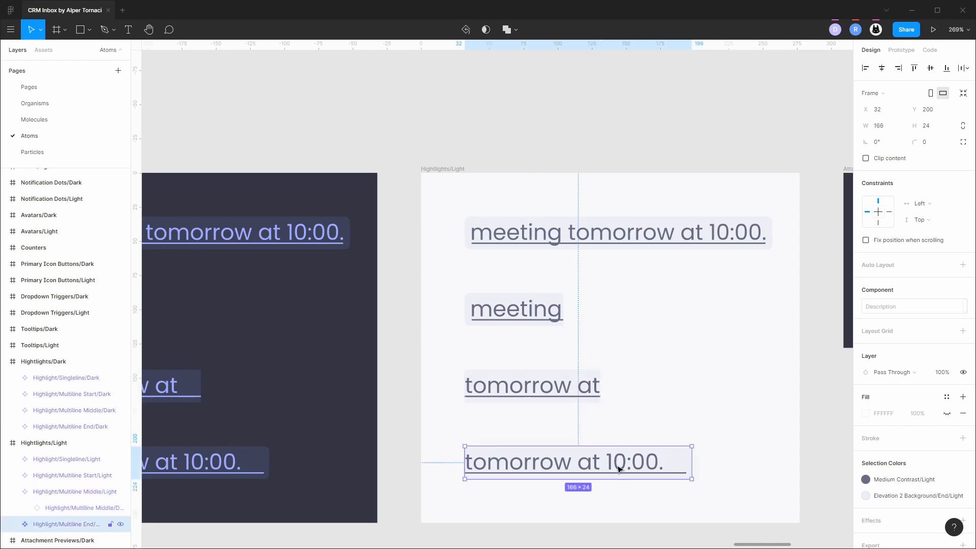
left_click(12, 524)
scroll(59, 508, "down", 2)
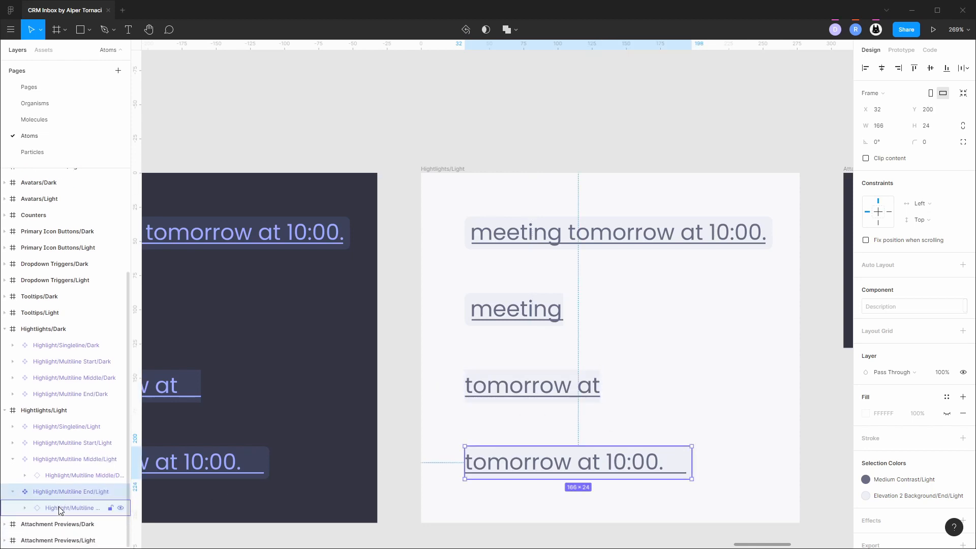
left_click(60, 506)
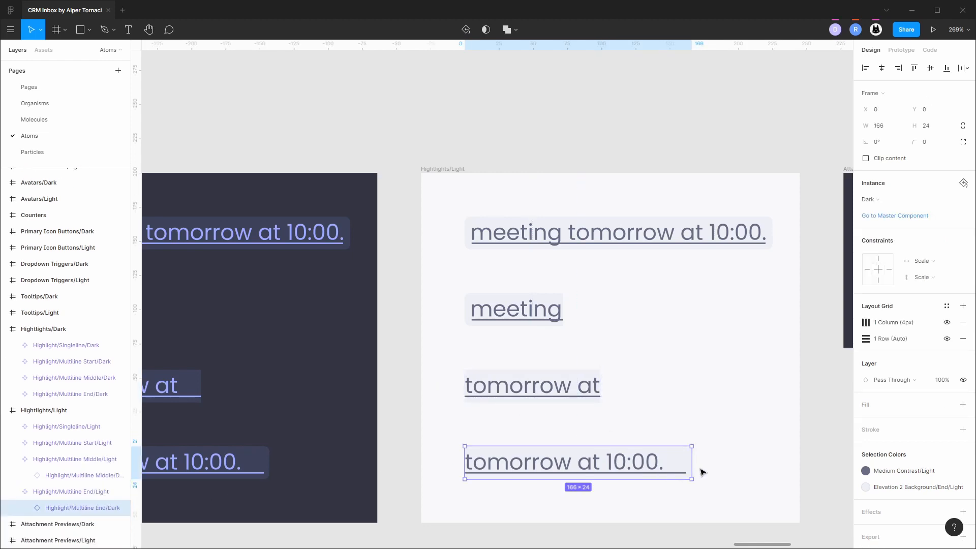
left_click_drag(685, 464, 669, 465)
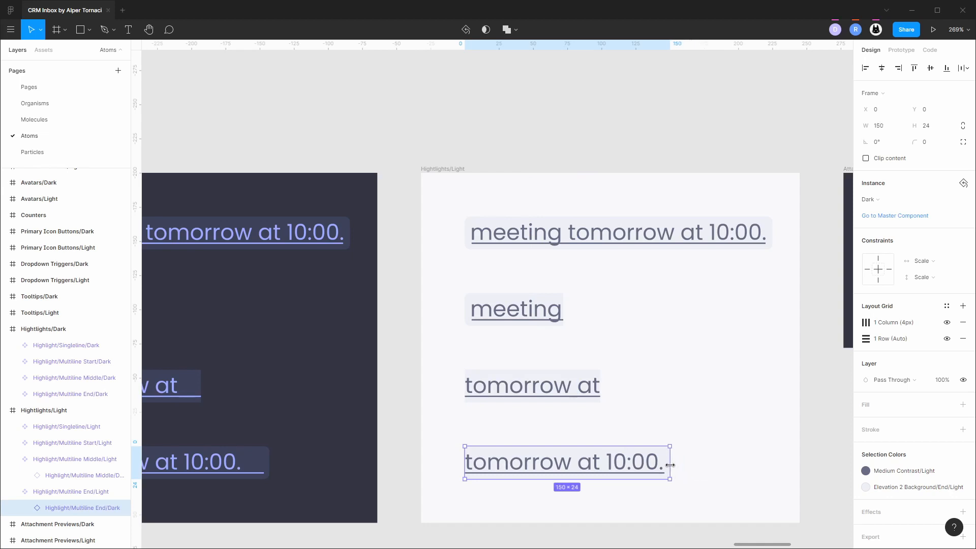
left_click(46, 492)
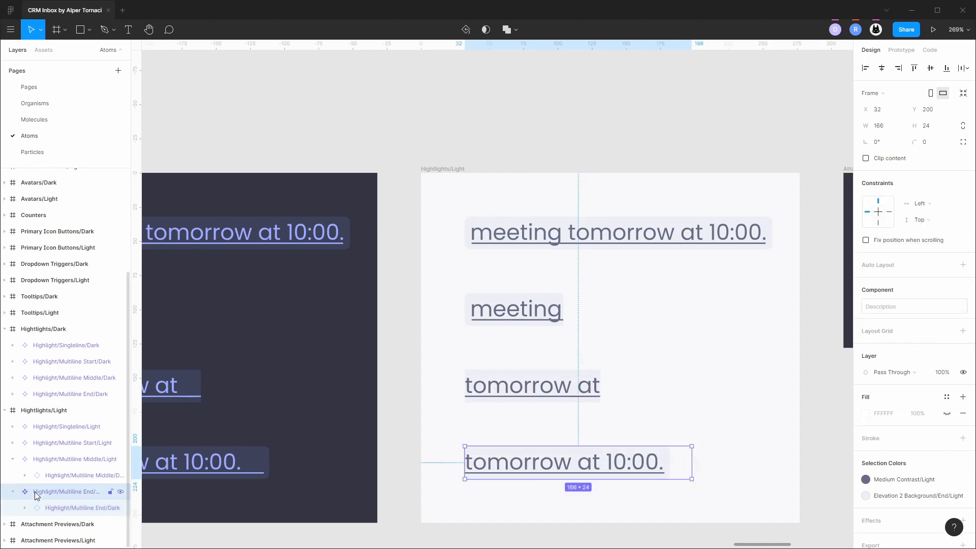
left_click(961, 96)
Review the light Multiline Middle highlight component's size and collapse the highlight layer groups
scroll(60, 488, "up", 1)
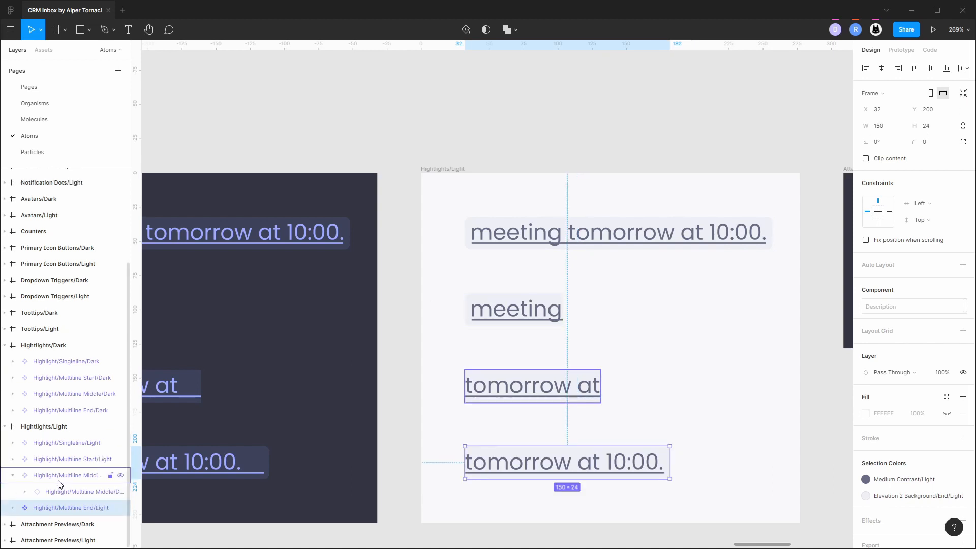
left_click(51, 475)
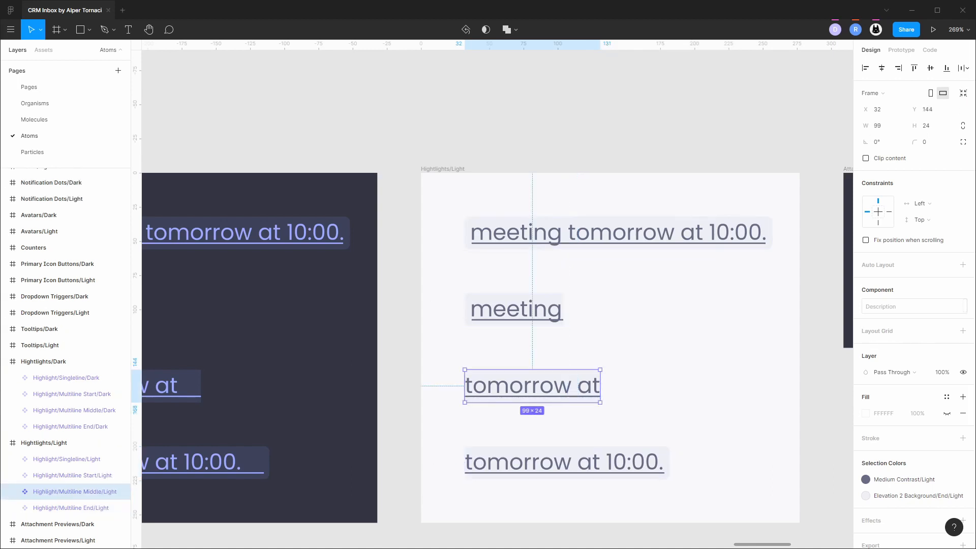
left_click(638, 124)
left_click(4, 443)
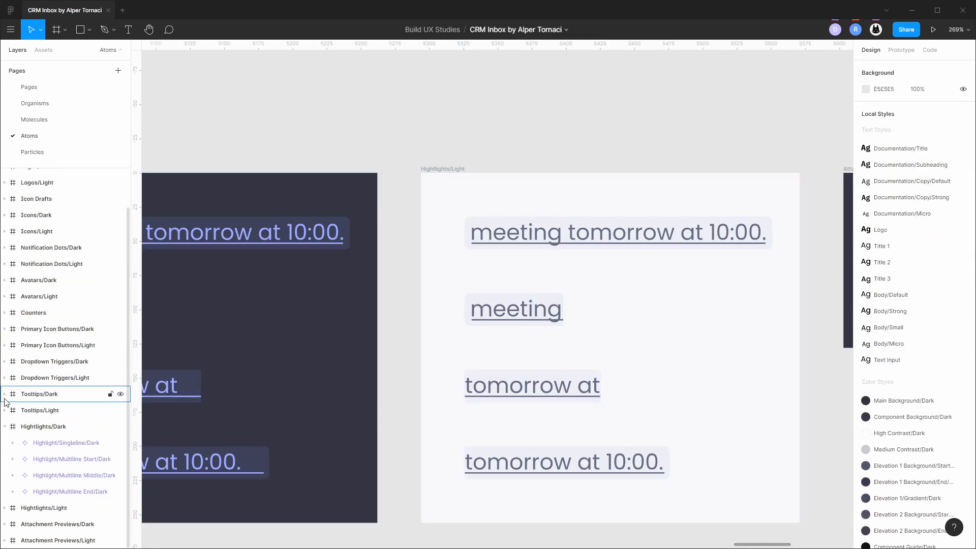
left_click(5, 426)
Back on the Molecules page, align the Multiline End highlight with "tomorrow at 10:00." at X 64, Y 502
left_click(35, 119)
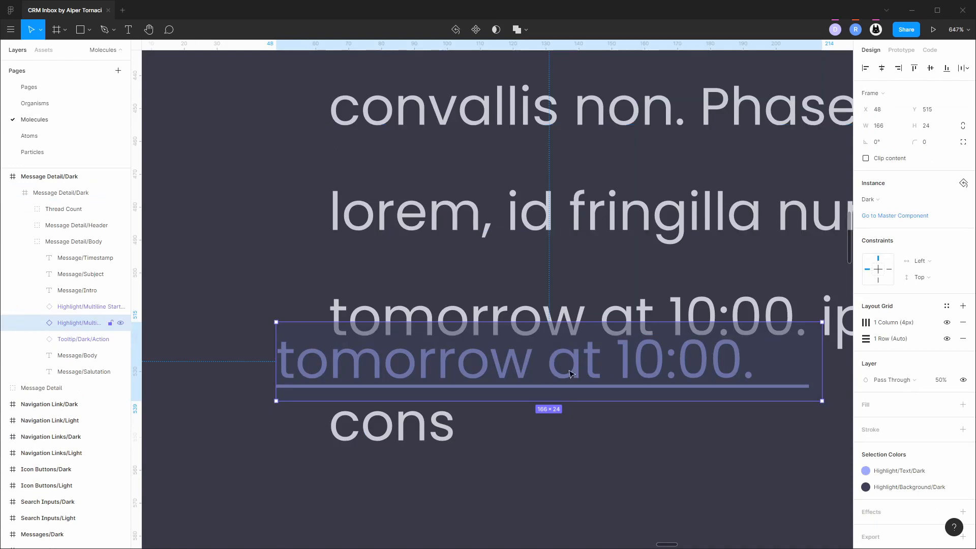
left_click_drag(571, 374, 617, 334)
left_click_drag(797, 383, 601, 391)
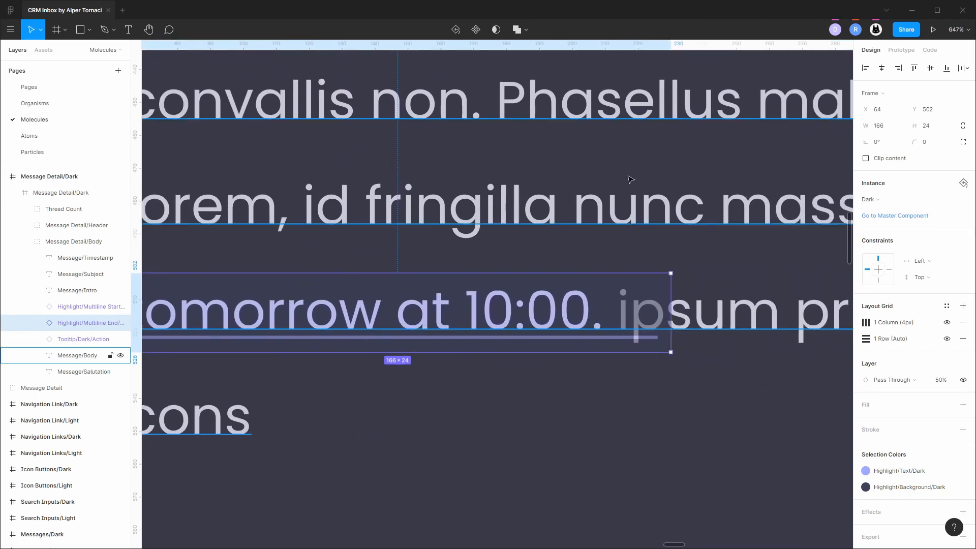
Narrow the Multiline End highlight instance to 150 wide so it fits the text
left_click(38, 323)
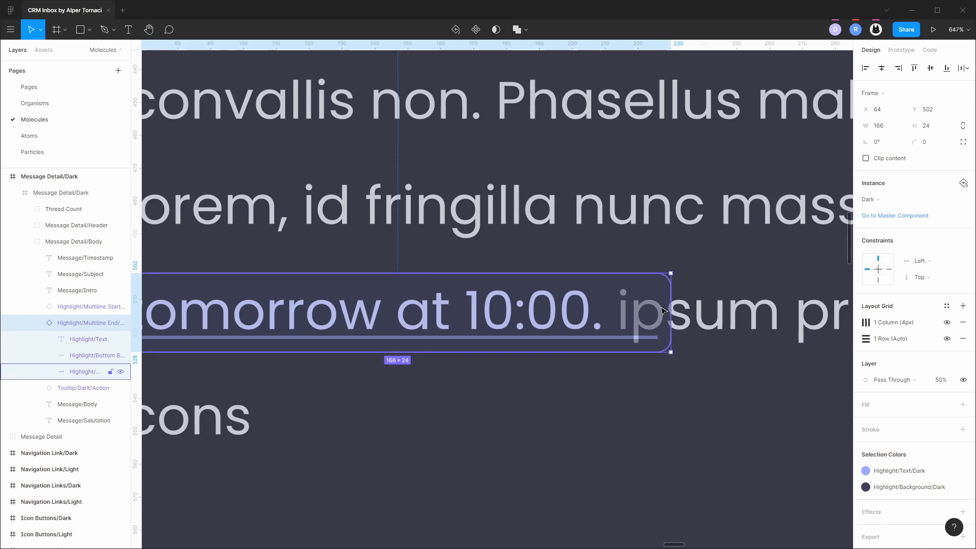
key("ctrl+Left")
key("ctrl+Left")
key("ctrl+Left")
key("ctrl+Left")
key("ctrl+Left")
key("ctrl+Left")
key("ctrl+Left")
key("ctrl+Left")
key("ctrl+Left")
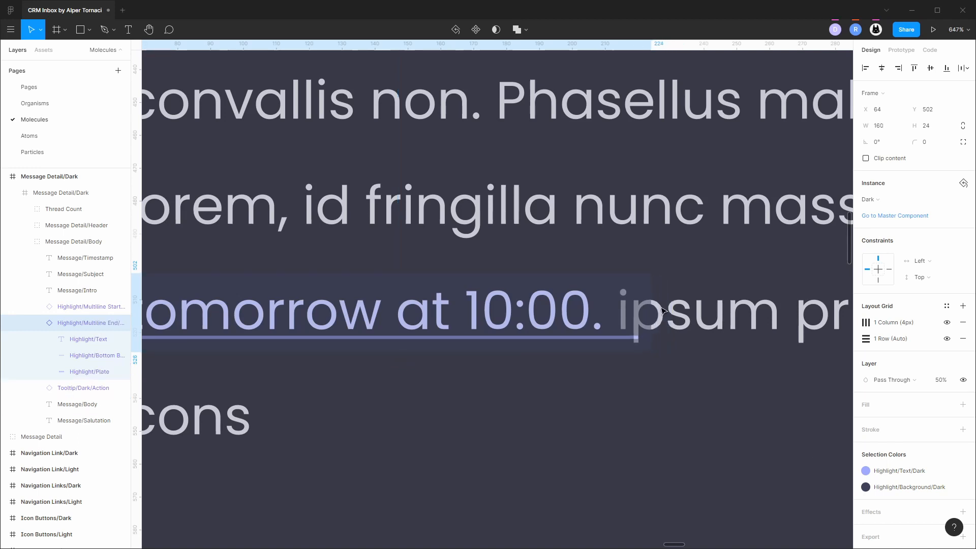
key("ctrl+Left")
key("ctrl+Left")
key("ctrl+Left")
key("ctrl+Left")
key("ctrl+Left")
key("ctrl+Left")
key("ctrl+Left")
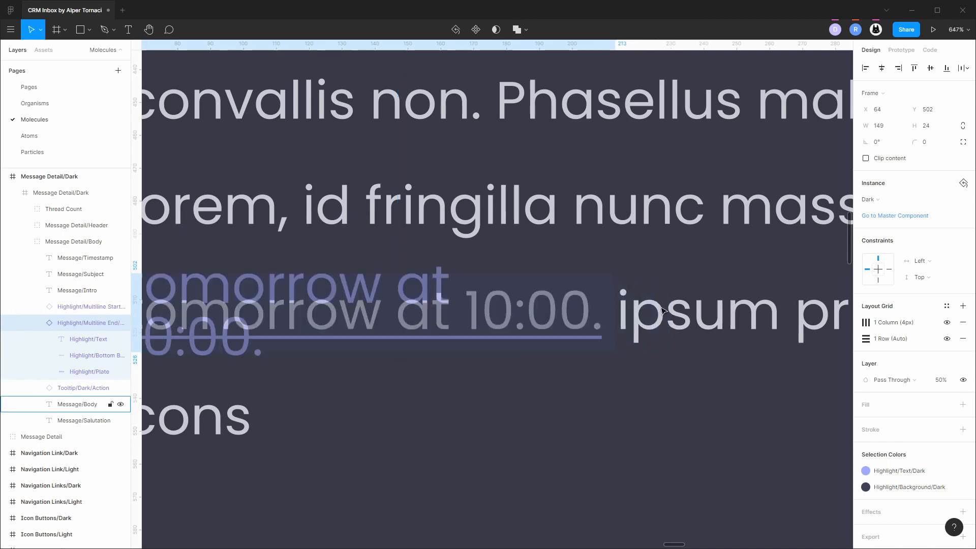
key("ctrl+Left")
key("ctrl+Right")
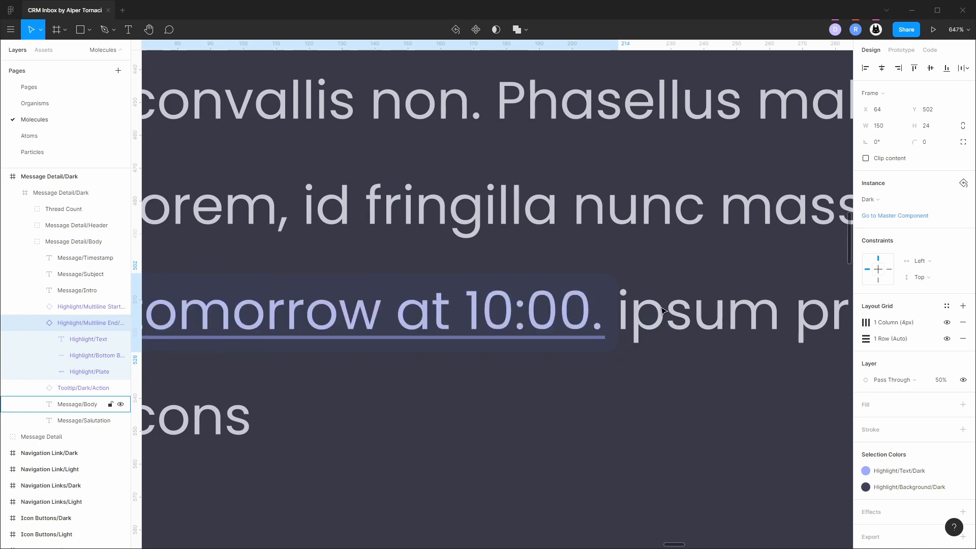
left_click_drag(413, 409, 610, 402)
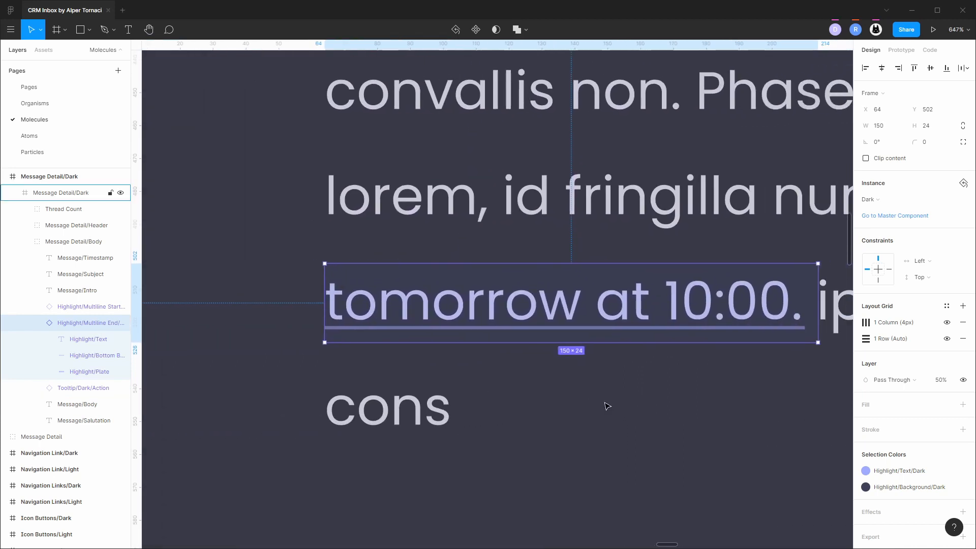
Set the Multiline End highlight instance's layer opacity to 100%
left_click(940, 380)
type("1")
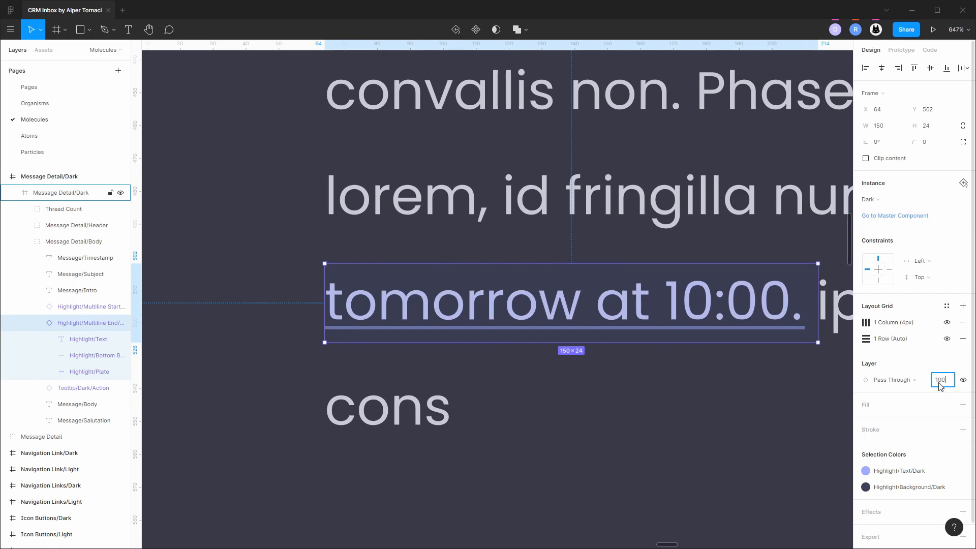
type("0:0")
key("Return")
left_click(647, 433)
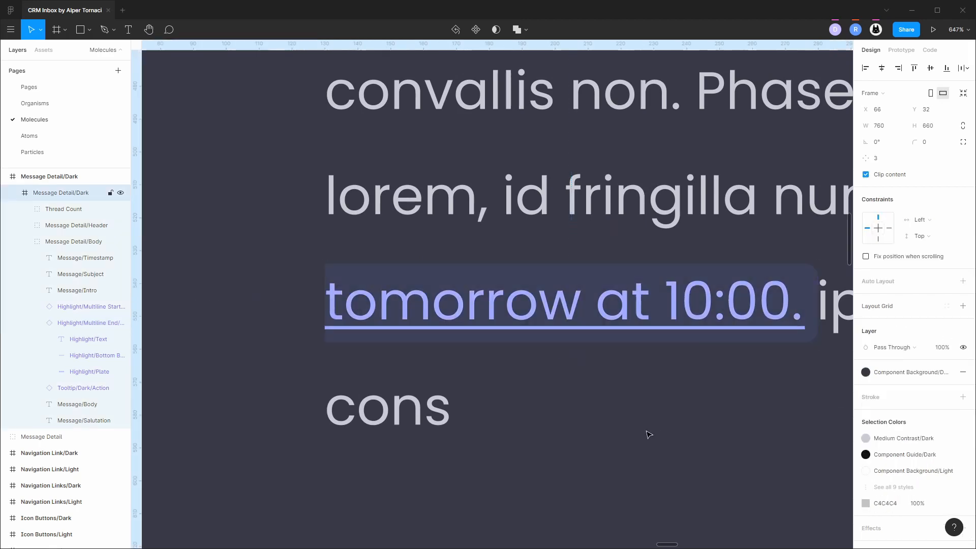
Move the "Add to reminder" tooltip instance to about X 280, Y 426 in the message body
left_click(37, 323)
scroll(423, 392, "right", 5)
scroll(584, 370, "down", 3)
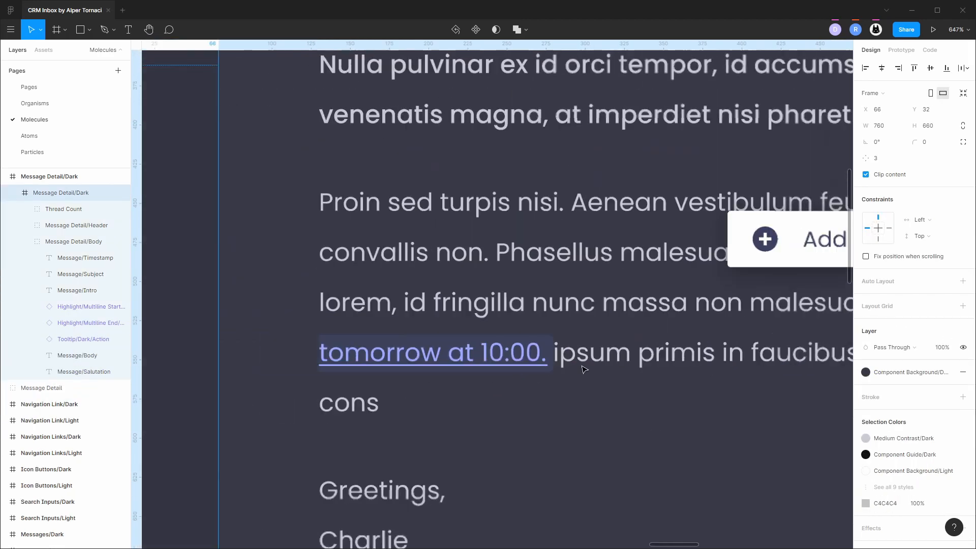
scroll(583, 370, "down", 5)
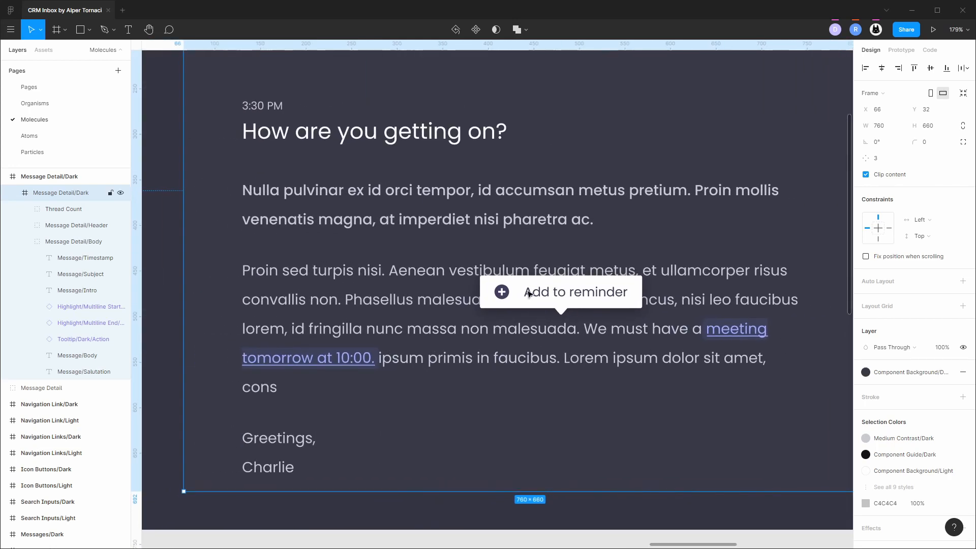
left_click(559, 304)
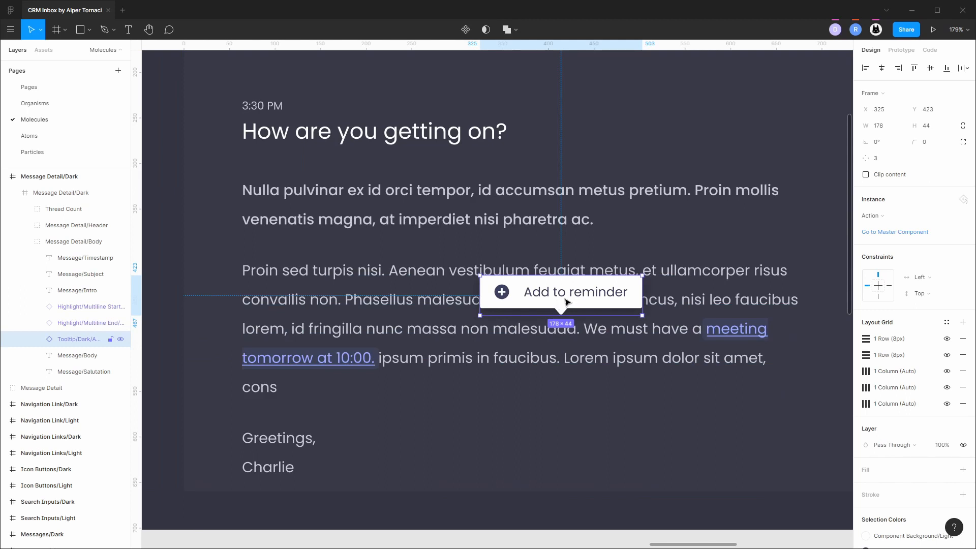
left_click_drag(571, 301, 532, 305)
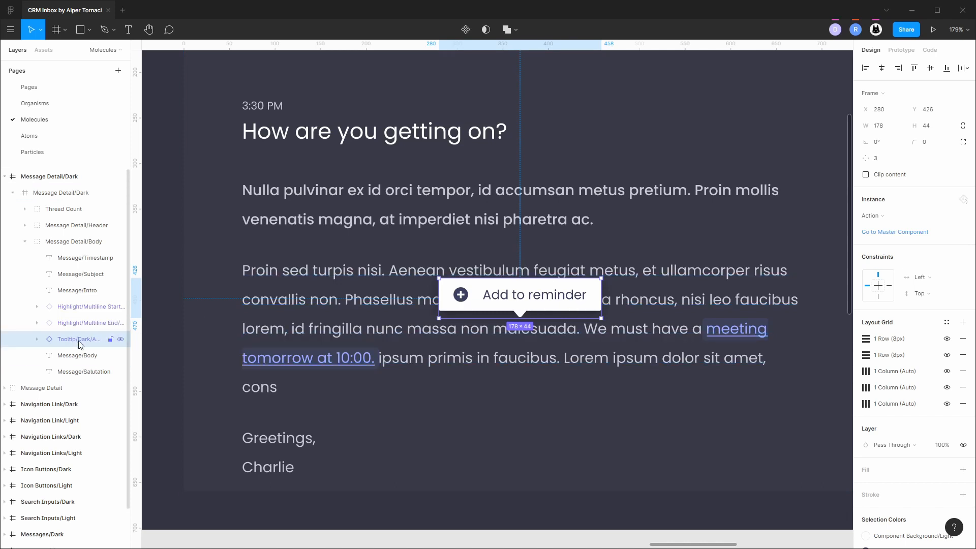
Set the Message/Intro text's horizontal constraint to Left & Right
scroll(331, 230, "up", 1)
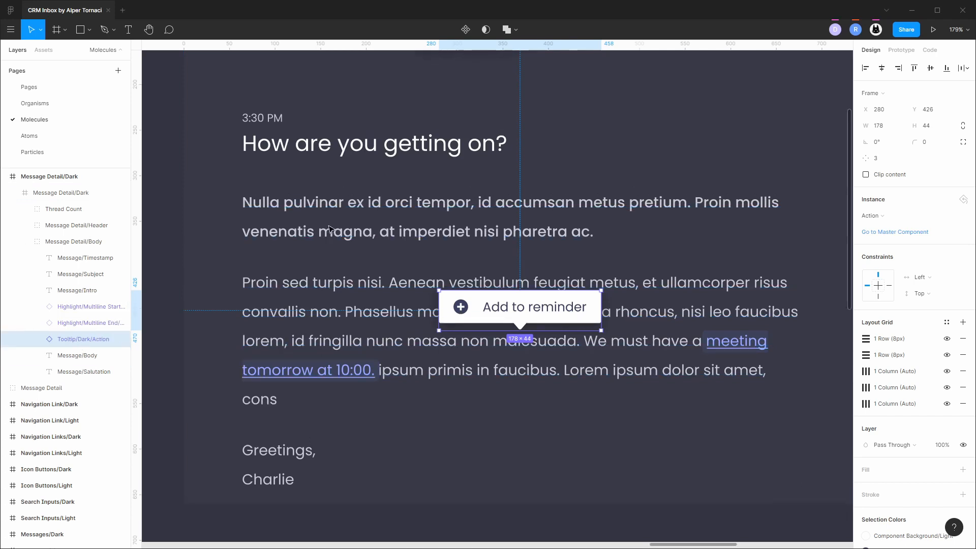
left_click(77, 258)
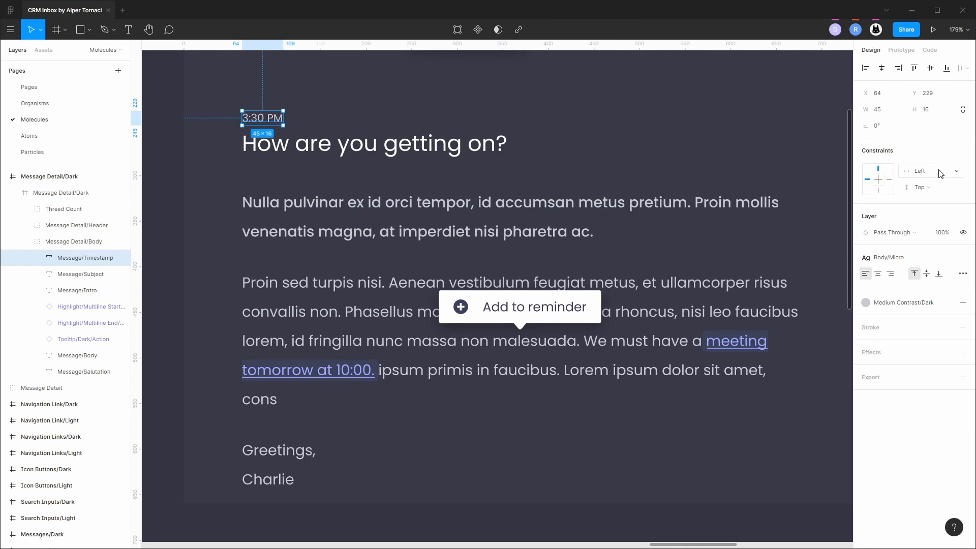
left_click(84, 275)
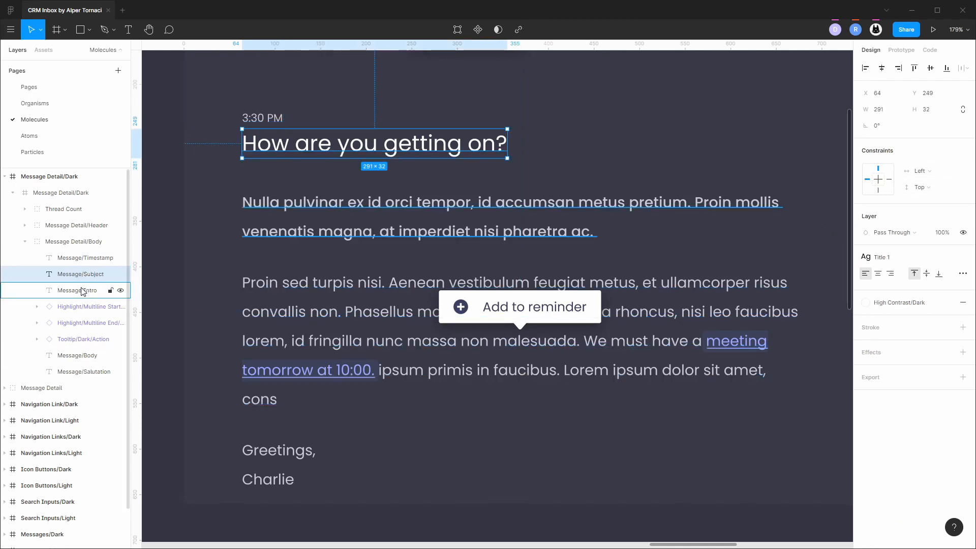
left_click(81, 290)
left_click(920, 171)
left_click(933, 196)
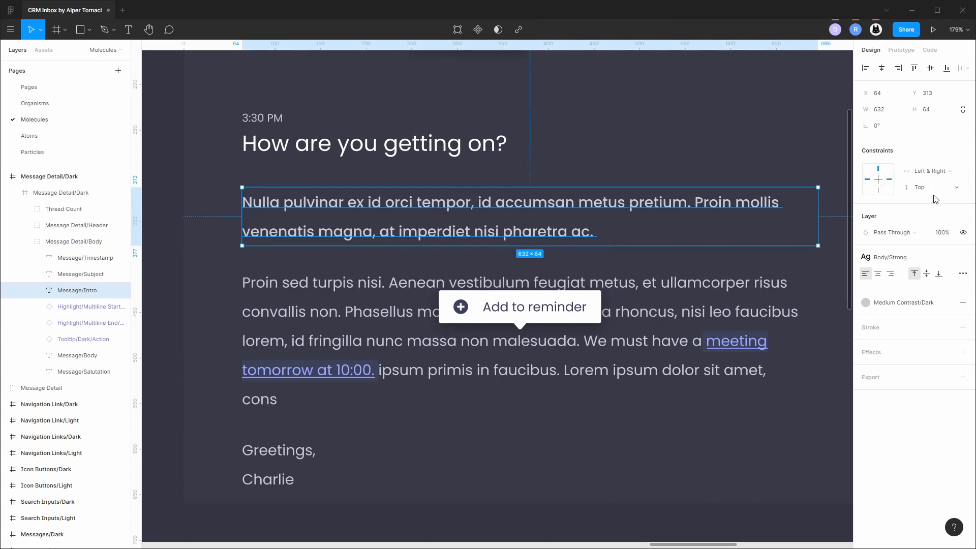
Set the Message/Body and Message/Salutation texts' horizontal constraints to Left & Right
left_click(76, 357)
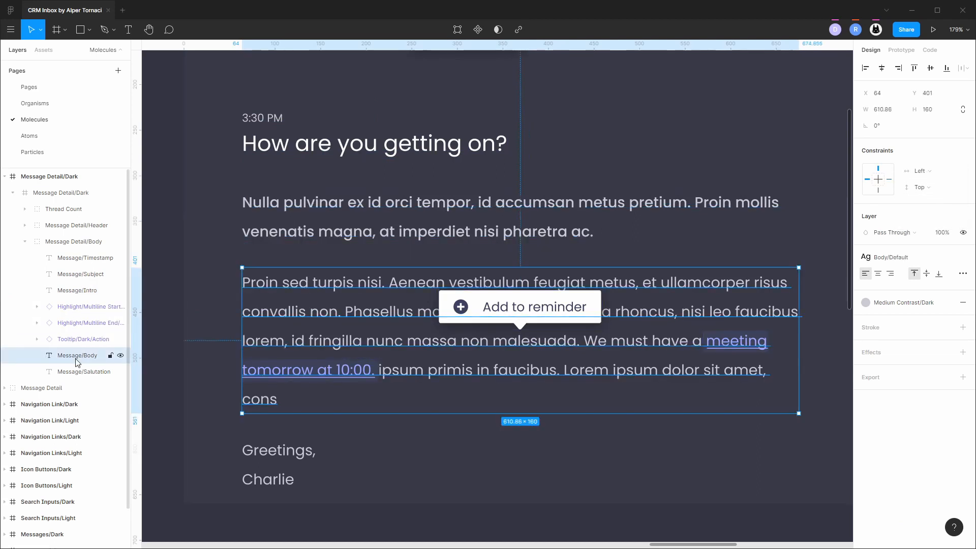
left_click(76, 374, "shift")
left_click(938, 190)
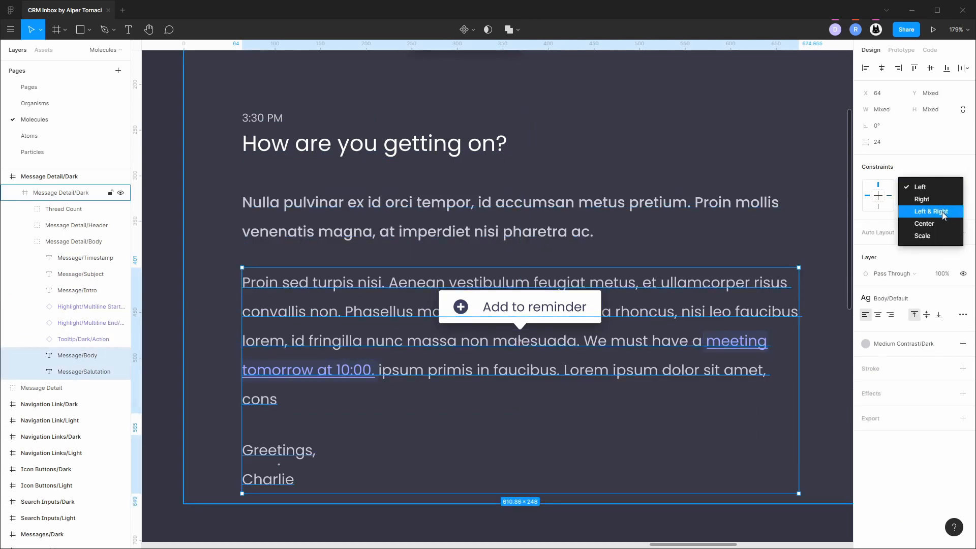
left_click(941, 212)
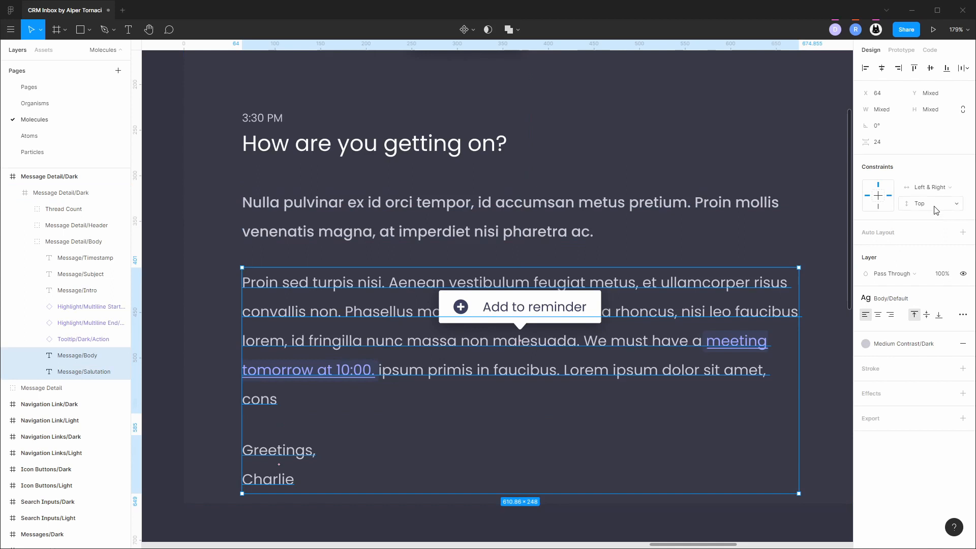
Set the Message/Salutation text's horizontal constraint back to Left
left_click(71, 373)
left_click(943, 172)
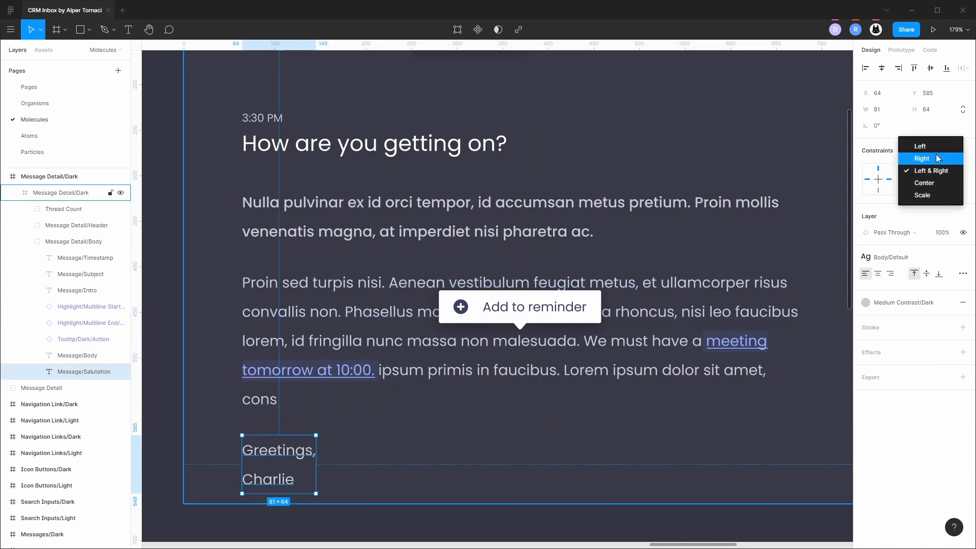
left_click(938, 147)
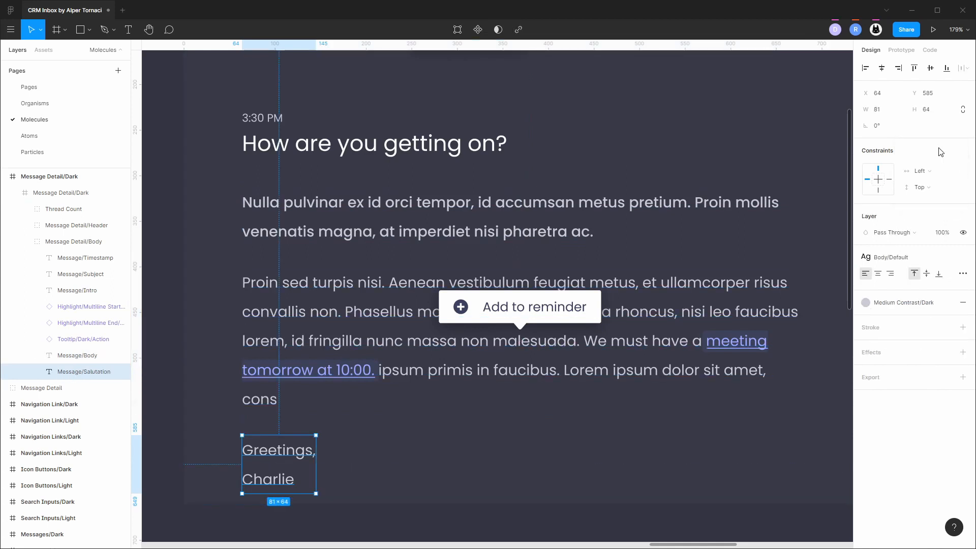
Set the Multiline Start highlight's horizontal constraint to Right
left_click(91, 307)
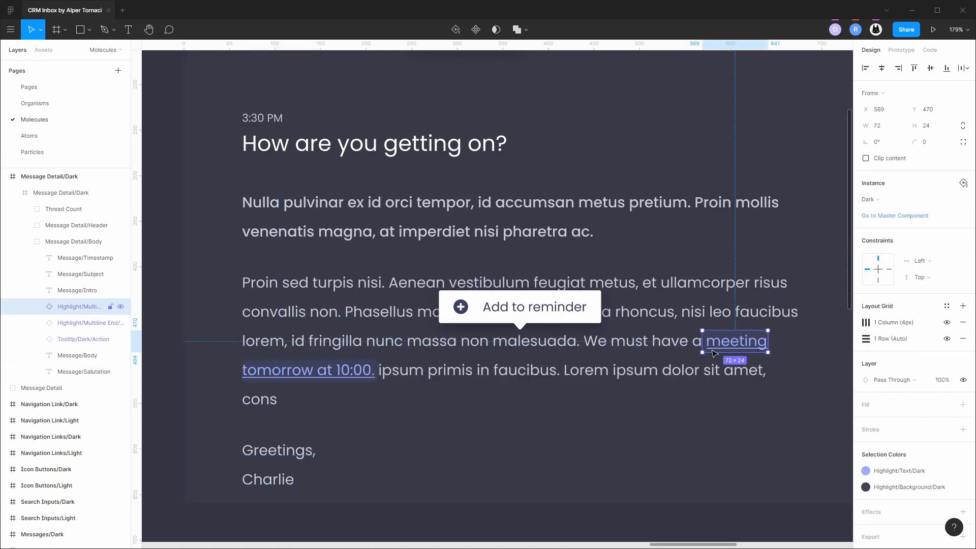
left_click(920, 261)
left_click(934, 275)
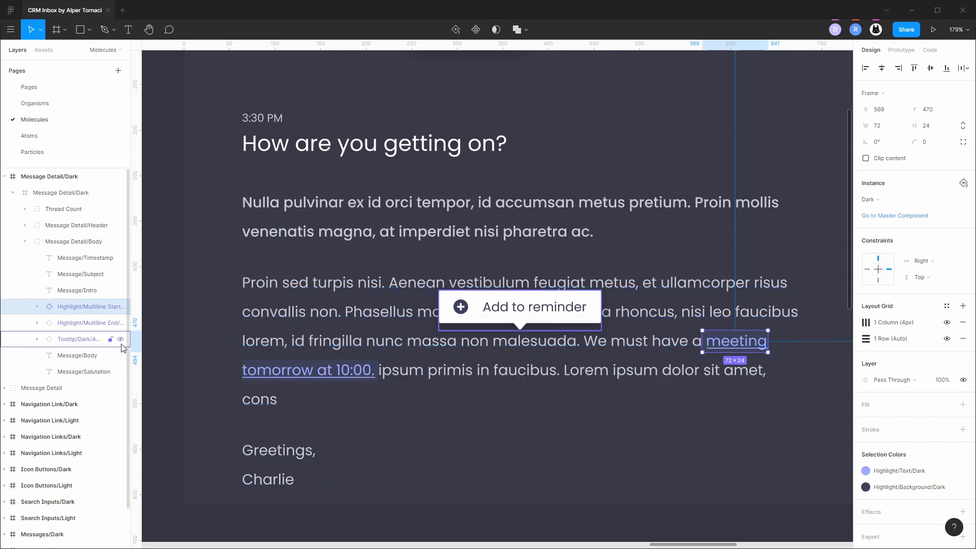
Set the tooltip instance's horizontal constraint to Center
left_click(84, 323)
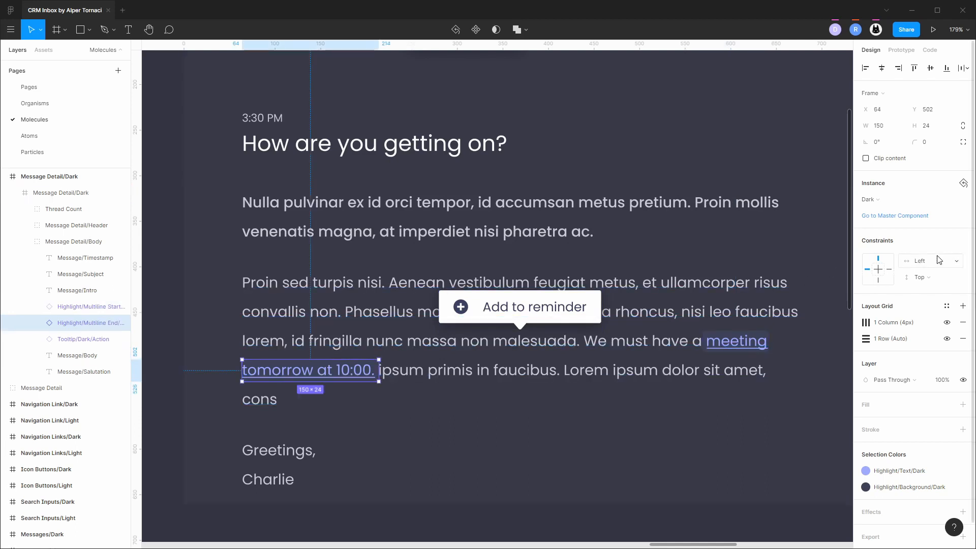
left_click(84, 339)
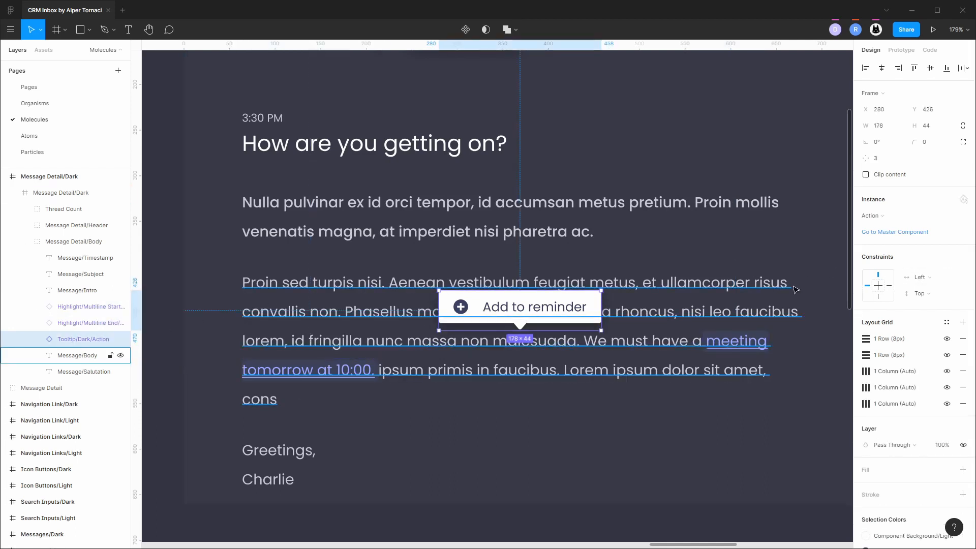
left_click(936, 277)
left_click(930, 315)
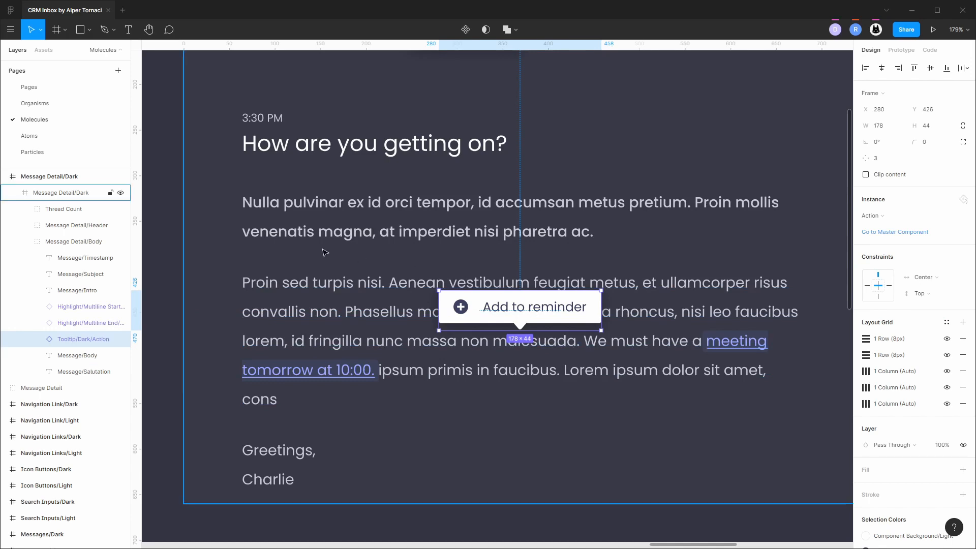
Extend the Message Detail/Dark component's height to about 1146 to make room for attachments
left_click(30, 241)
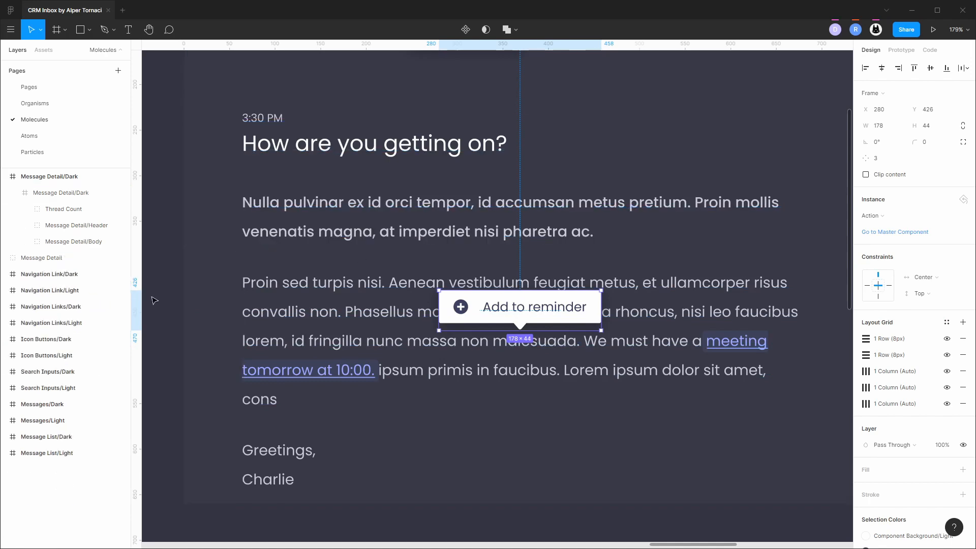
left_click(446, 420)
scroll(447, 420, "down", 3)
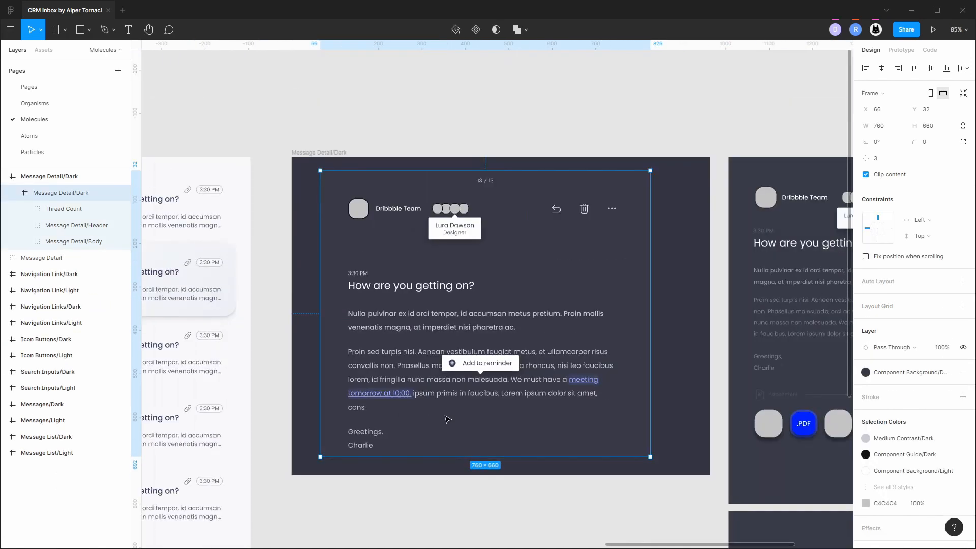
left_click(312, 175)
scroll(467, 386, "down", 5)
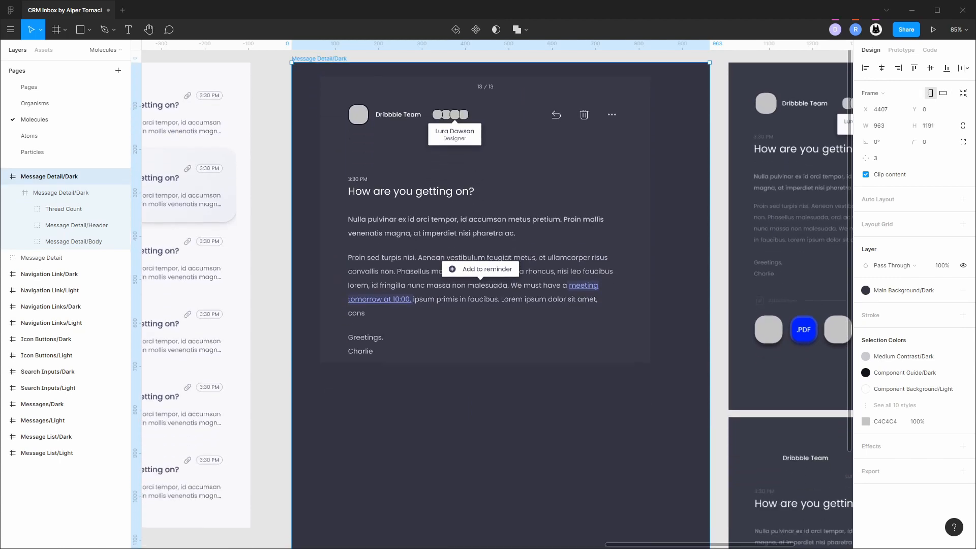
left_click(489, 278)
left_click_drag(483, 285, 484, 385)
scroll(441, 283, "up", 2)
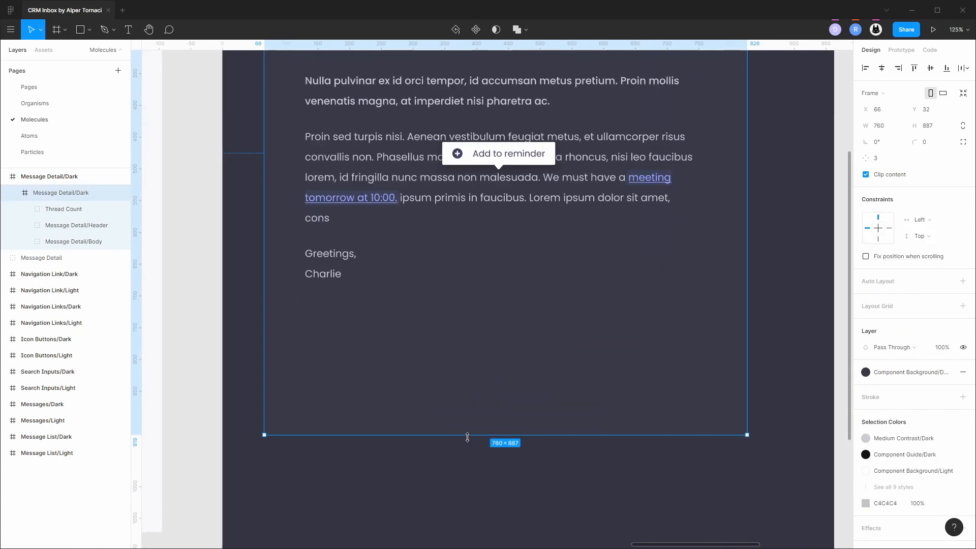
left_click_drag(467, 437, 466, 479)
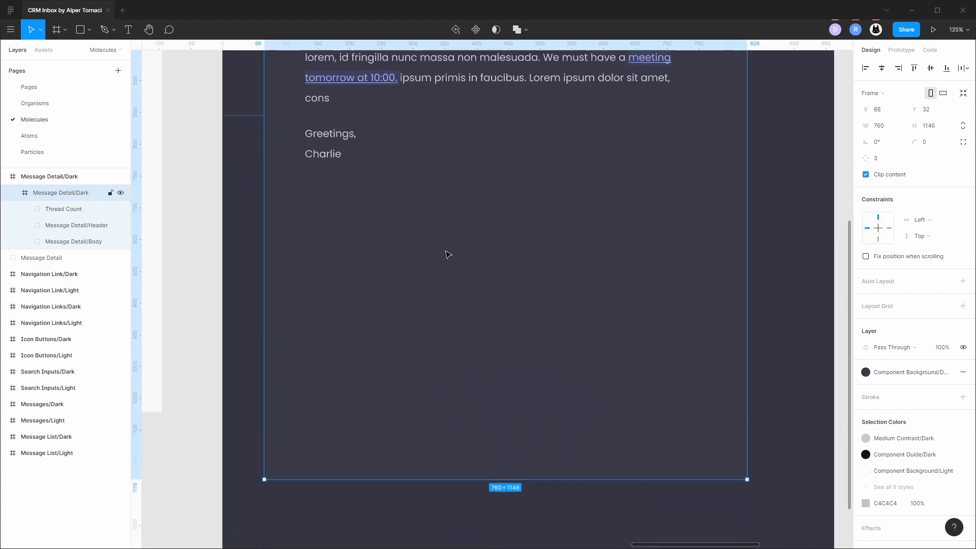
Examine the existing message detail design's attachment section for reference
scroll(448, 254, "up", 1)
left_click_drag(797, 238, 238, 432)
scroll(394, 341, "up", 4)
scroll(393, 340, "down", 1)
left_click_drag(620, 235, 466, 227)
scroll(467, 228, "down", 1)
scroll(468, 230, "down", 1)
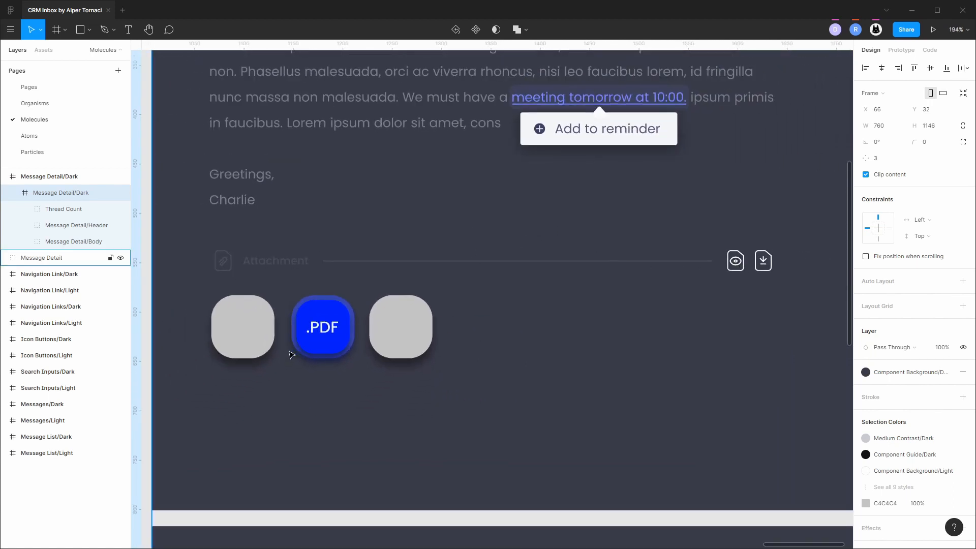
left_click_drag(170, 248, 527, 229)
left_click_drag(265, 362, 713, 219)
left_click_drag(495, 263, 776, 249)
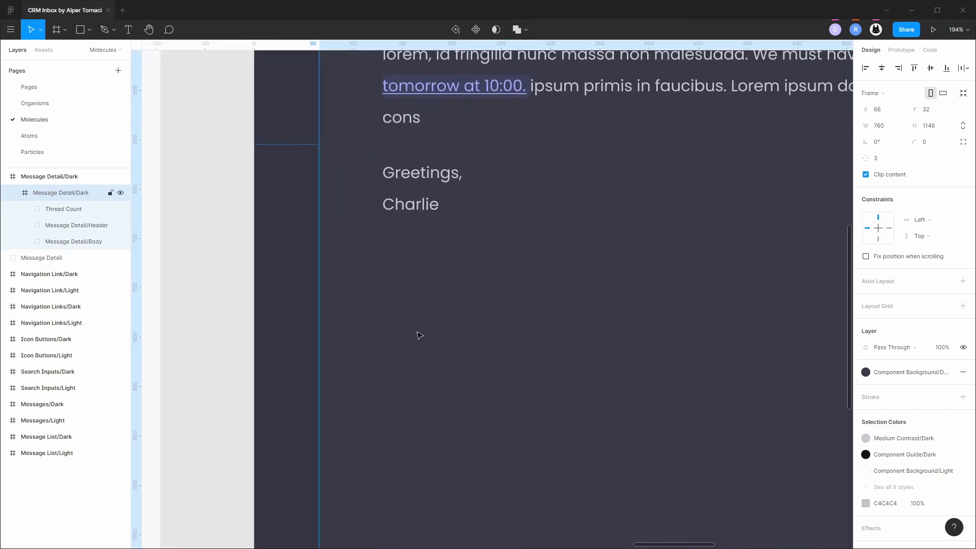
Place a dark default Attachment icon instance in the message detail at about X 71, Y 743
left_click(45, 50)
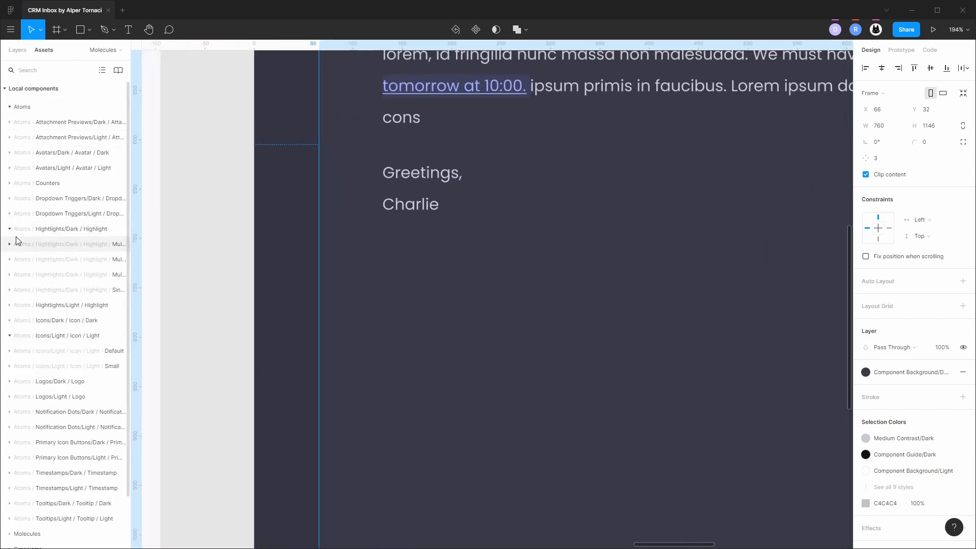
left_click(9, 320)
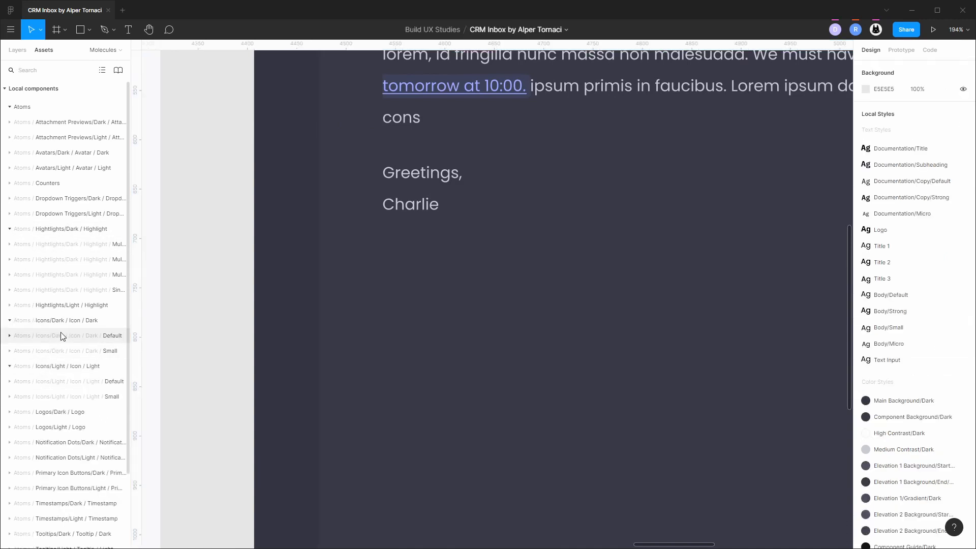
left_click(10, 336)
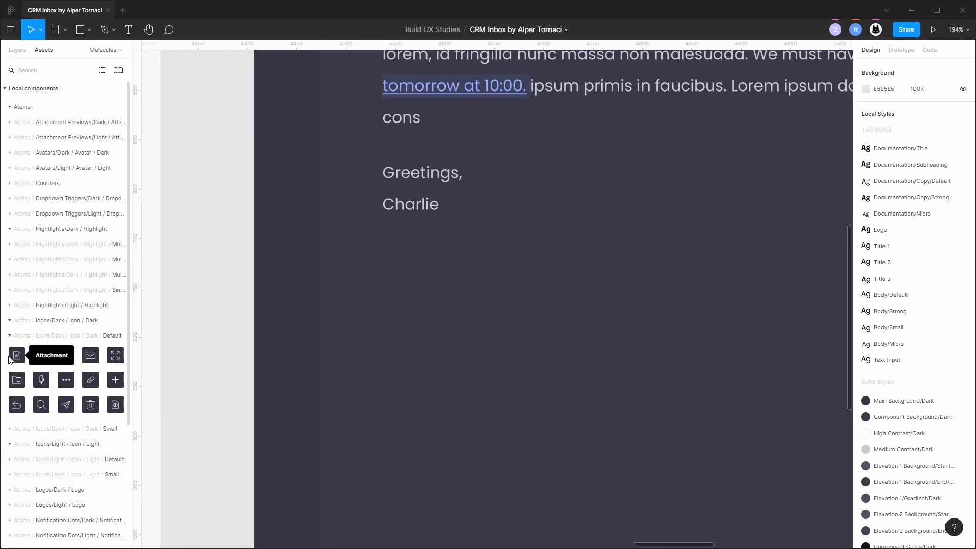
left_click_drag(17, 354, 404, 326)
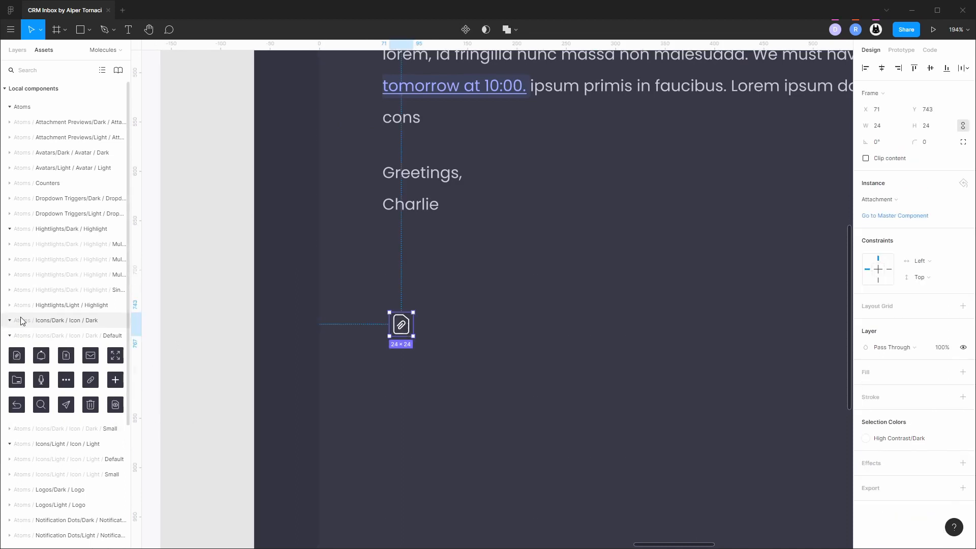
Place a dark default icon button instance on the attachment row at about X 429, Y 731
left_click(10, 336)
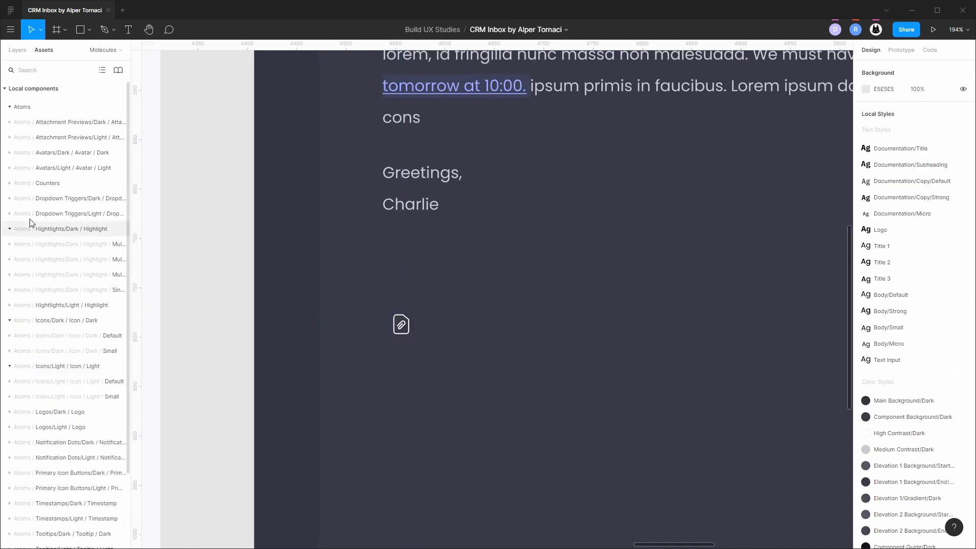
left_click(9, 106)
left_click(10, 122)
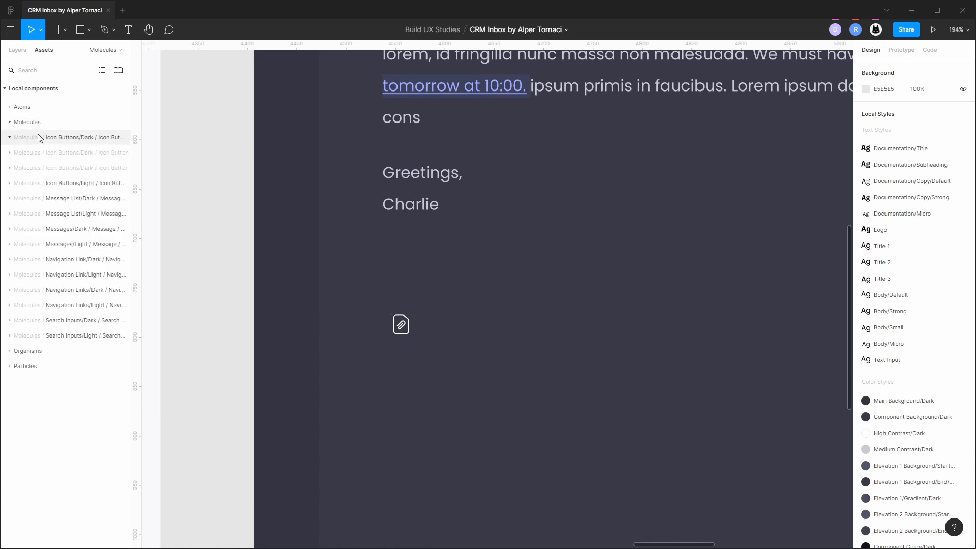
left_click(7, 153)
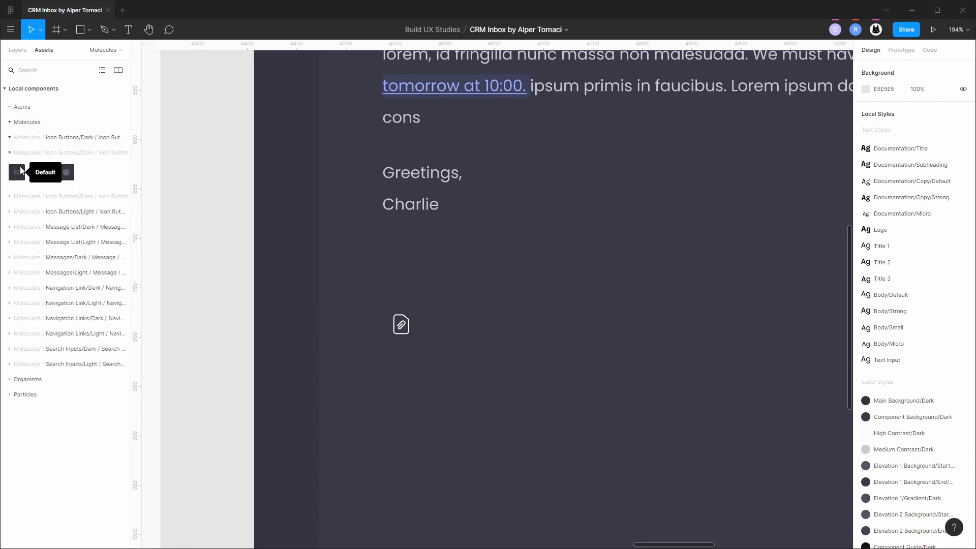
left_click_drag(537, 330, 767, 330)
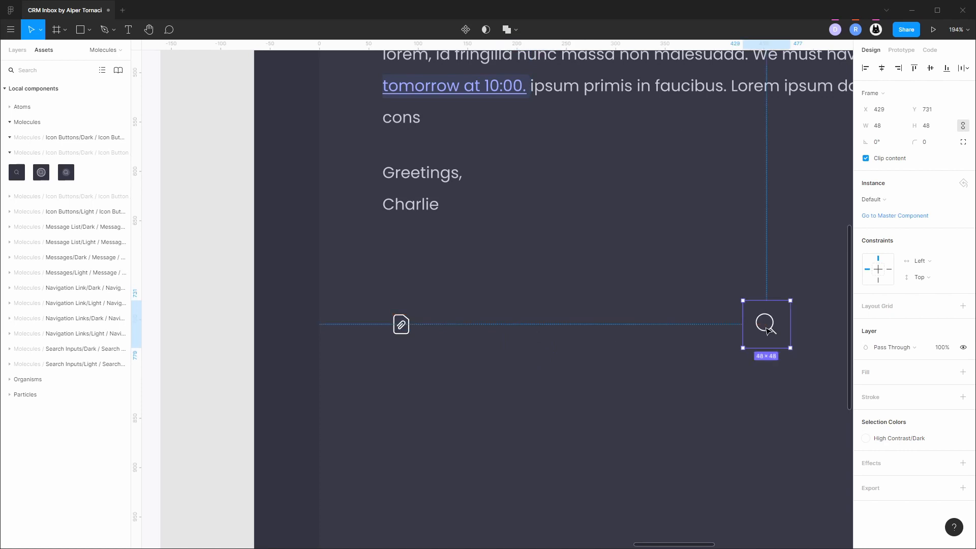
Place a dark .PDF document attachment preview instance below the attachment row
left_click(9, 152)
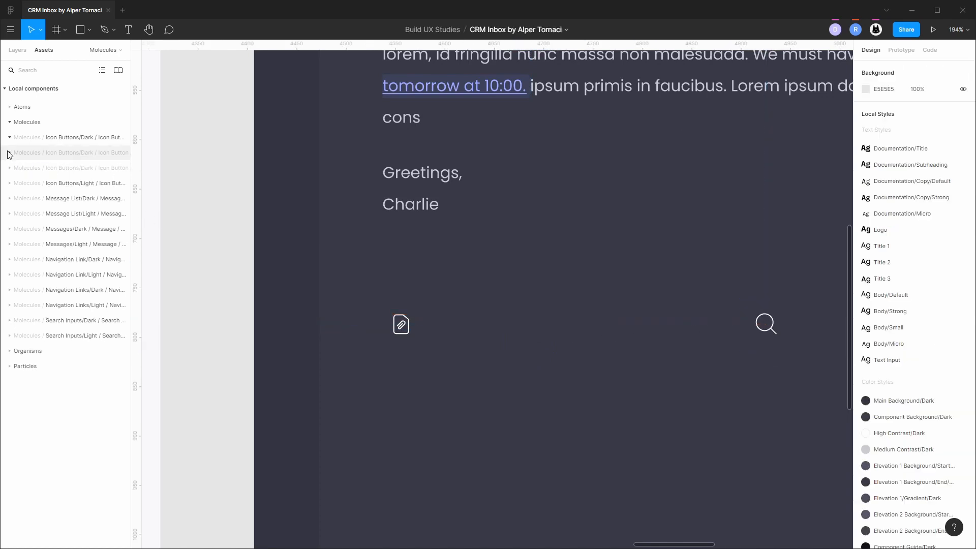
left_click(9, 122)
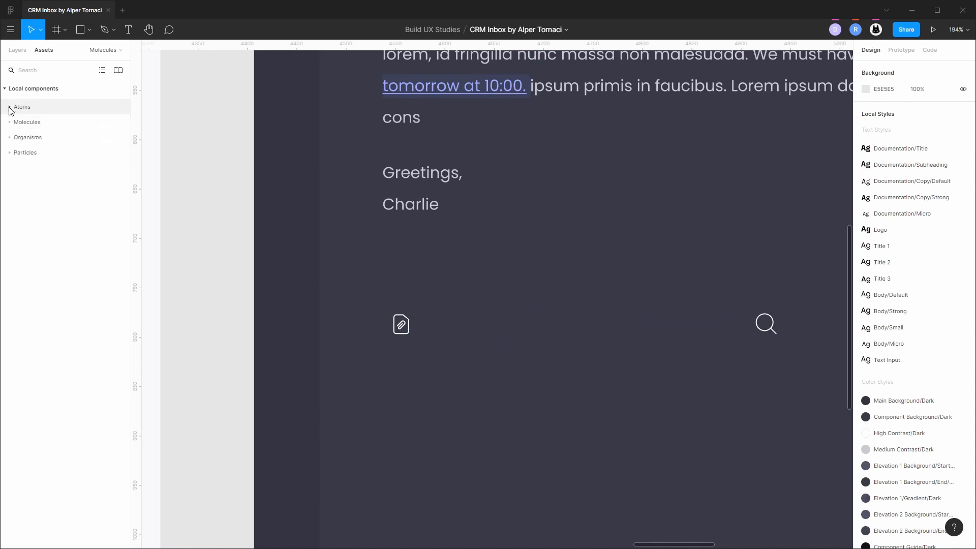
left_click(11, 107)
scroll(51, 229, "down", 5)
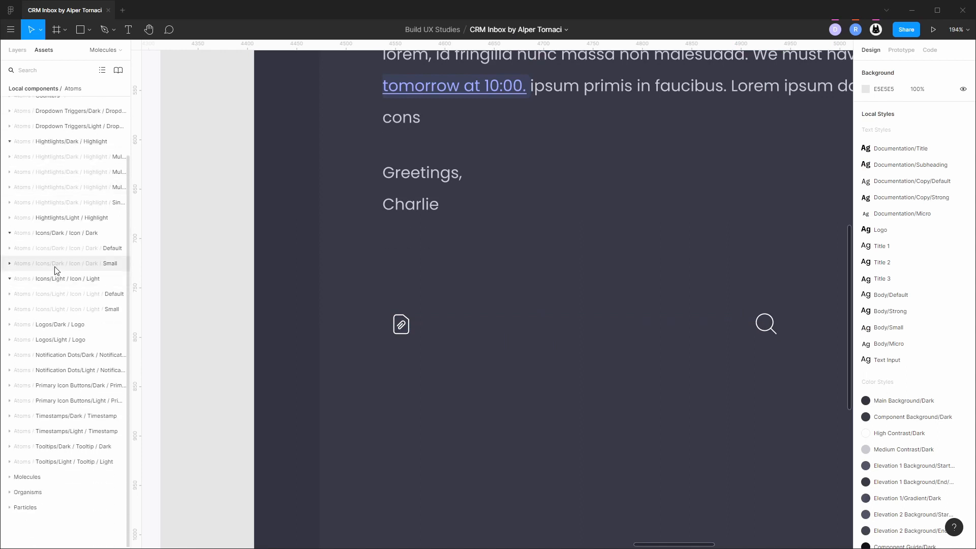
left_click(9, 233)
left_click(9, 278)
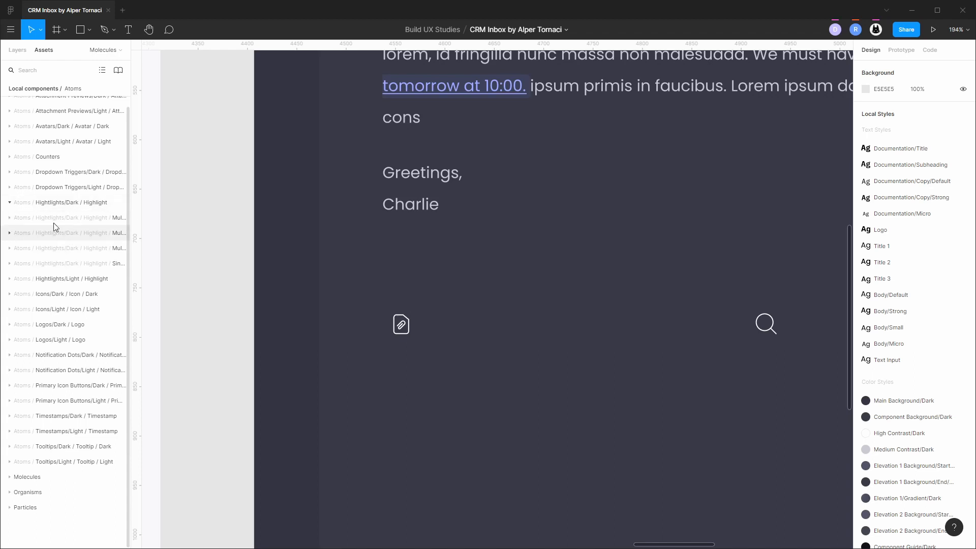
left_click(10, 203)
left_click(10, 122)
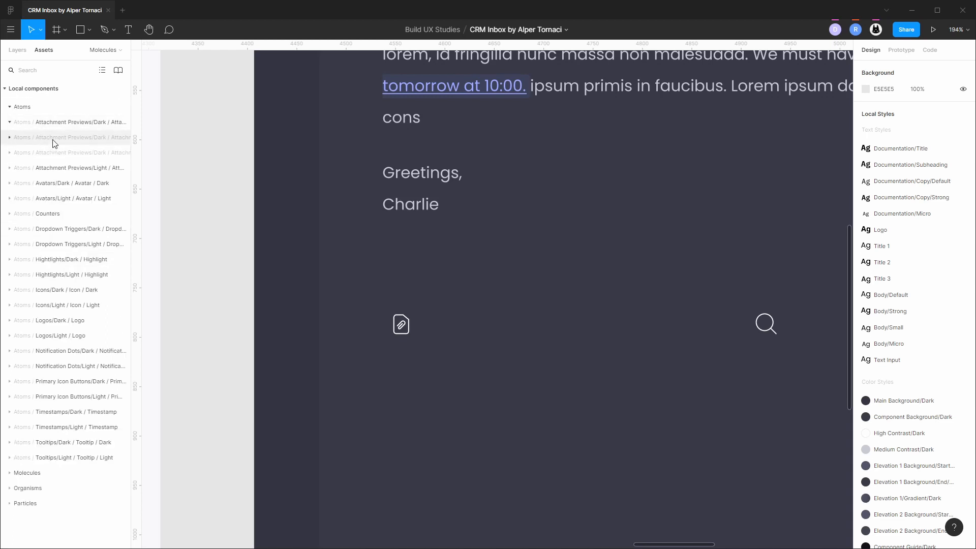
left_click(9, 137)
left_click_drag(196, 240, 531, 432)
Place a dark image attachment preview instance at about X 67, Y 840
left_click(10, 137)
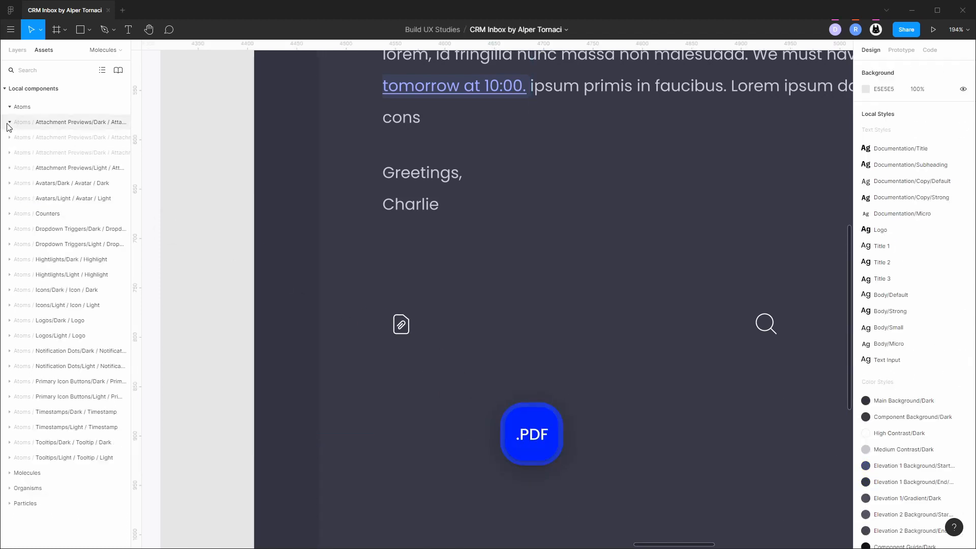
left_click(9, 156)
left_click_drag(30, 187, 416, 439)
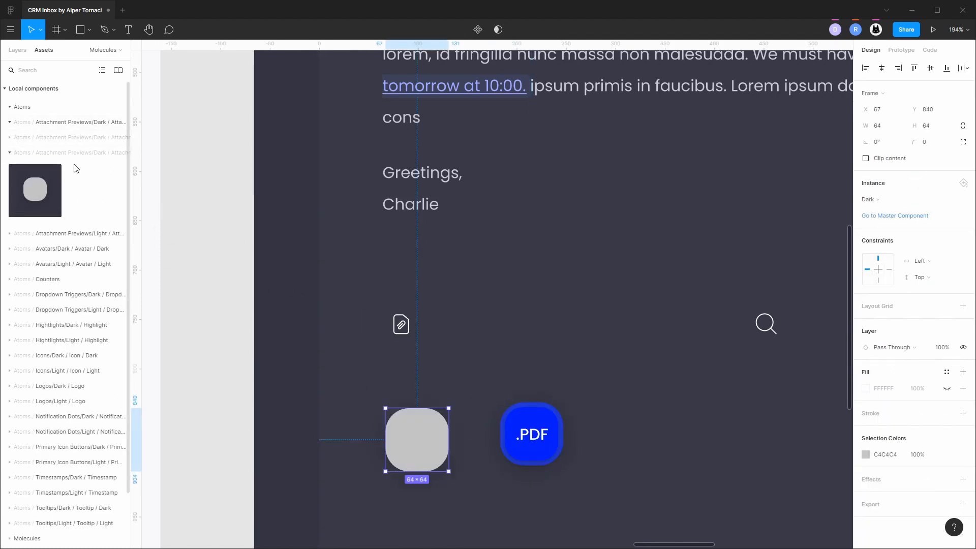
Add an 'Attachment' text label above the attachment row in the message detail
left_click(12, 152)
left_click(17, 50)
left_click(661, 371)
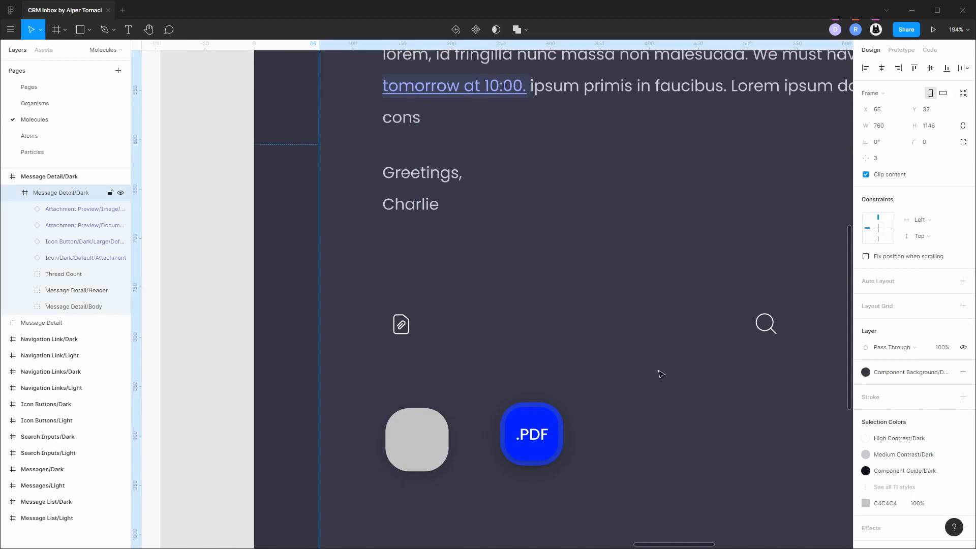
key("t")
left_click(471, 298)
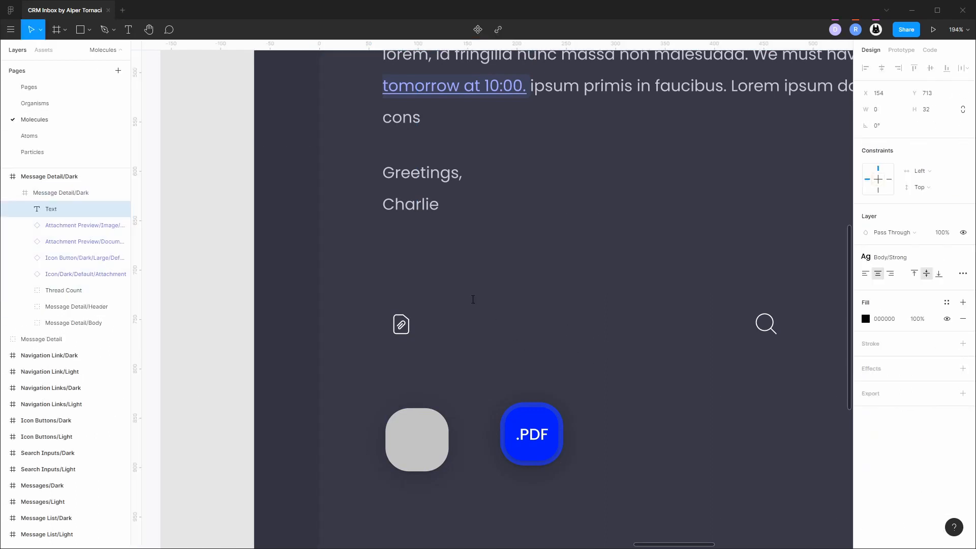
type("A")
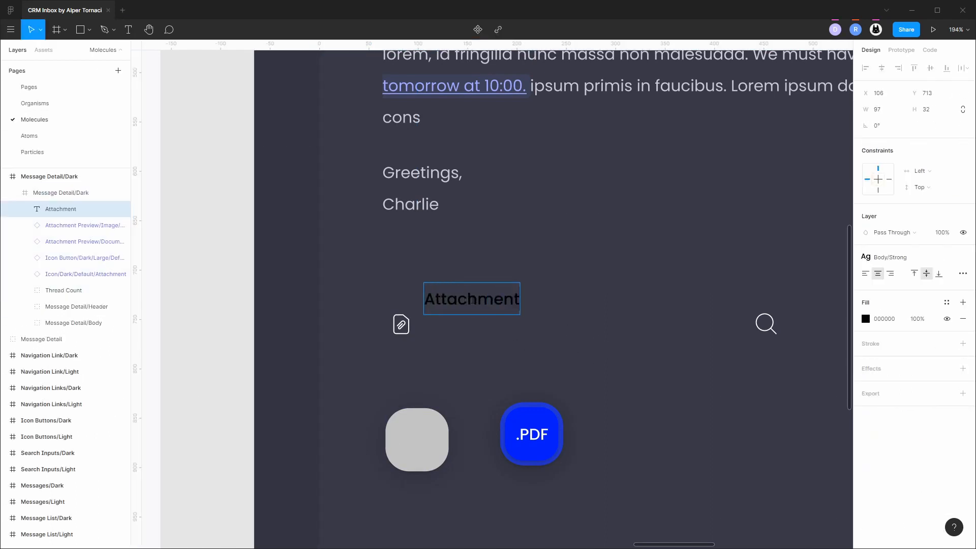
type("ttachment")
Style the Attachment label with the Body/Micro text style and Medium Contrast/Dark fill
key("ctrl+a")
left_click(896, 258)
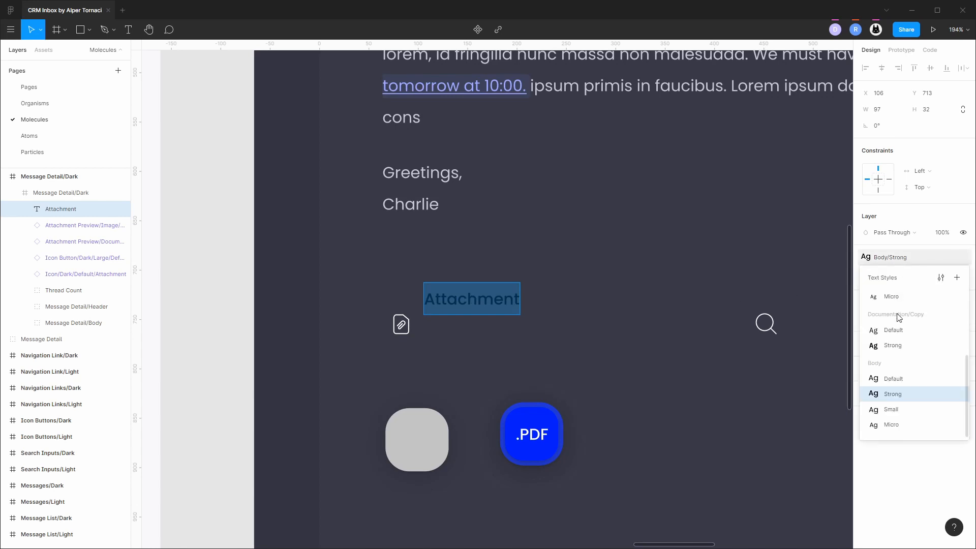
left_click(897, 425)
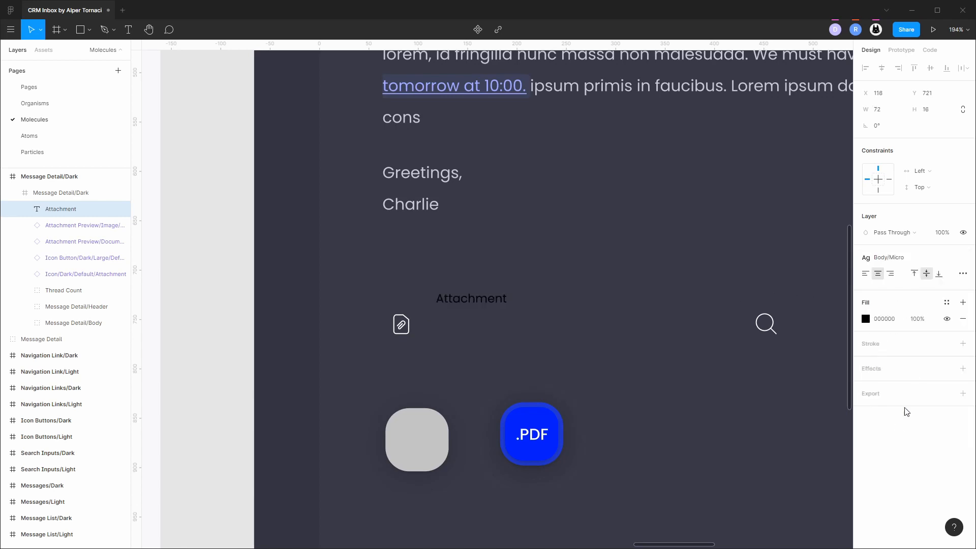
left_click(945, 303)
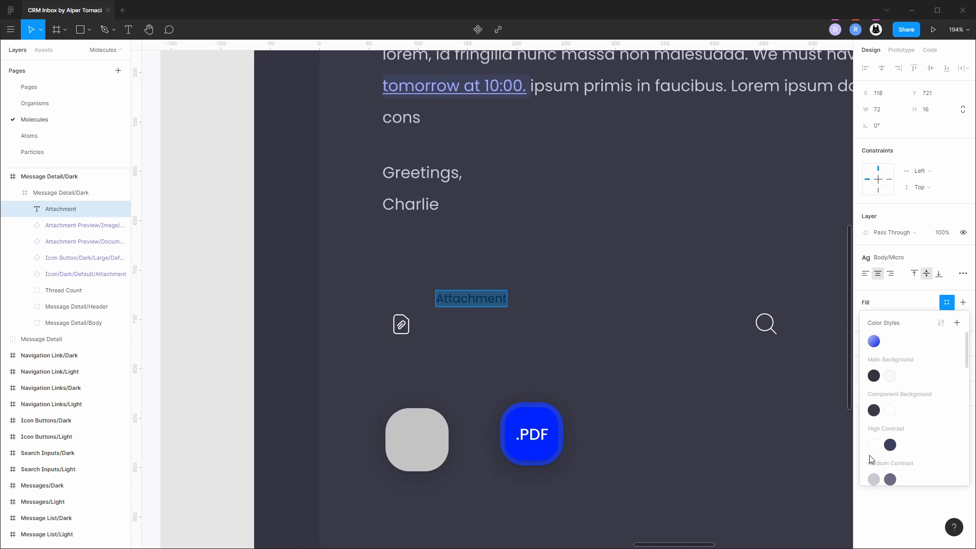
left_click(873, 479)
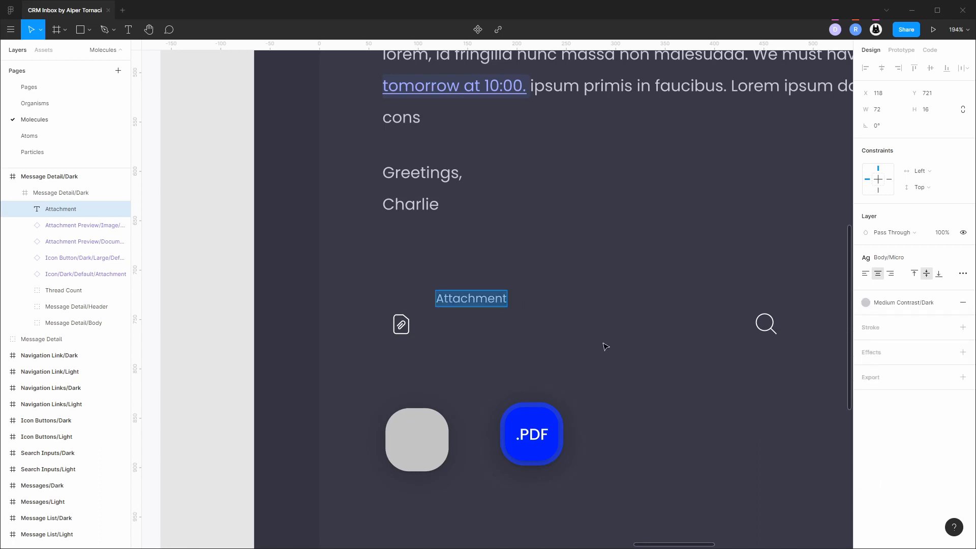
Group the attachment icon, label, icon button and previews and name the group Message Detail/Footer
left_click(71, 214)
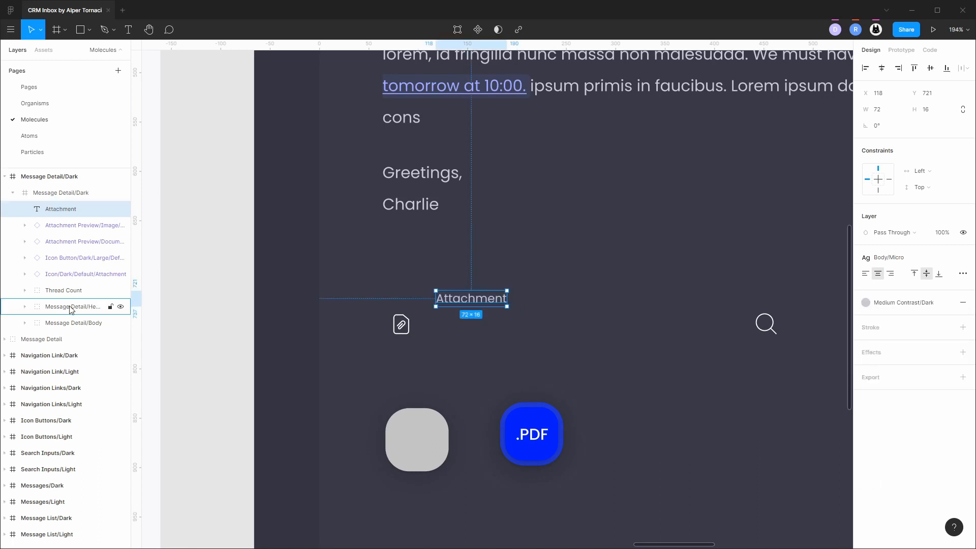
left_click_drag(73, 333, 72, 331)
left_click(68, 209)
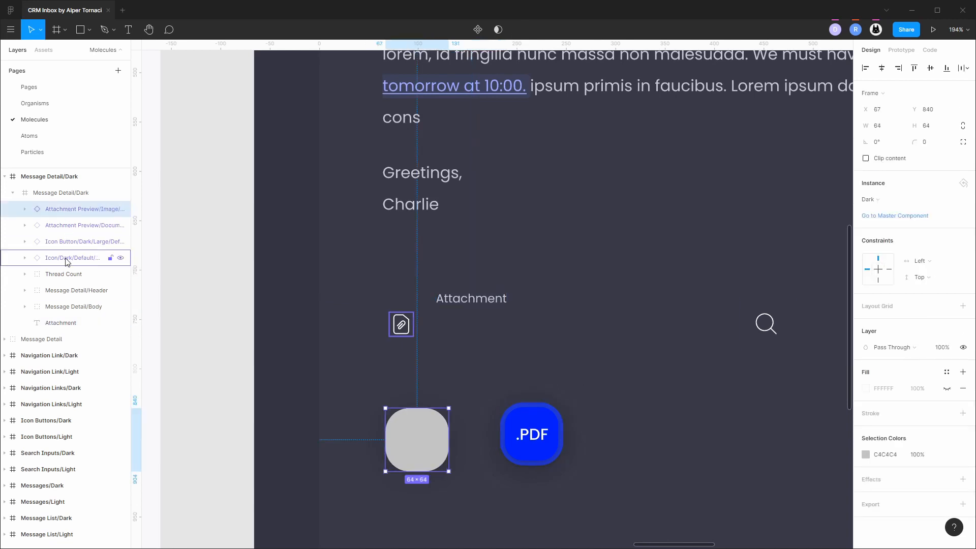
left_click(68, 258, "shift")
left_click_drag(68, 209, 65, 313)
left_click(60, 323, "shift")
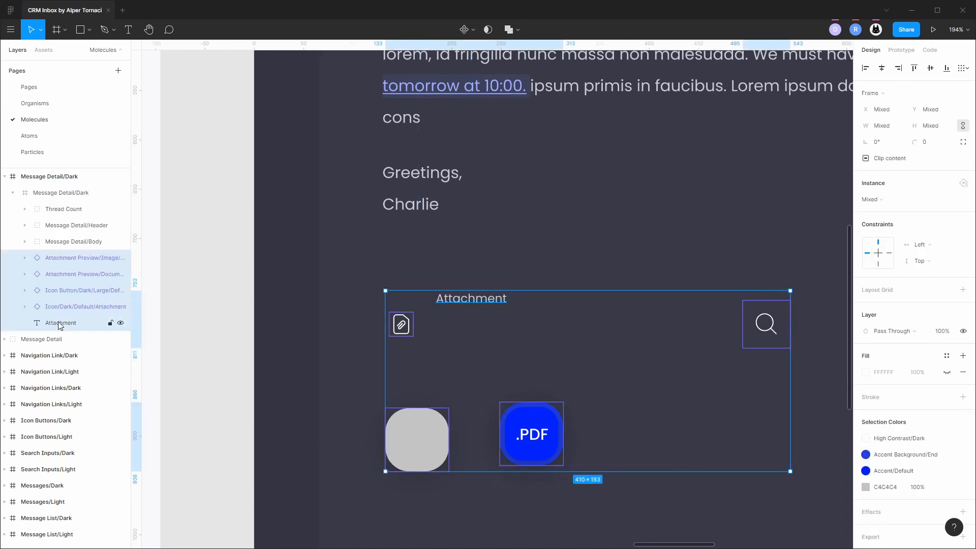
key("ctrl+g")
key("ctrl+r")
type("Mes")
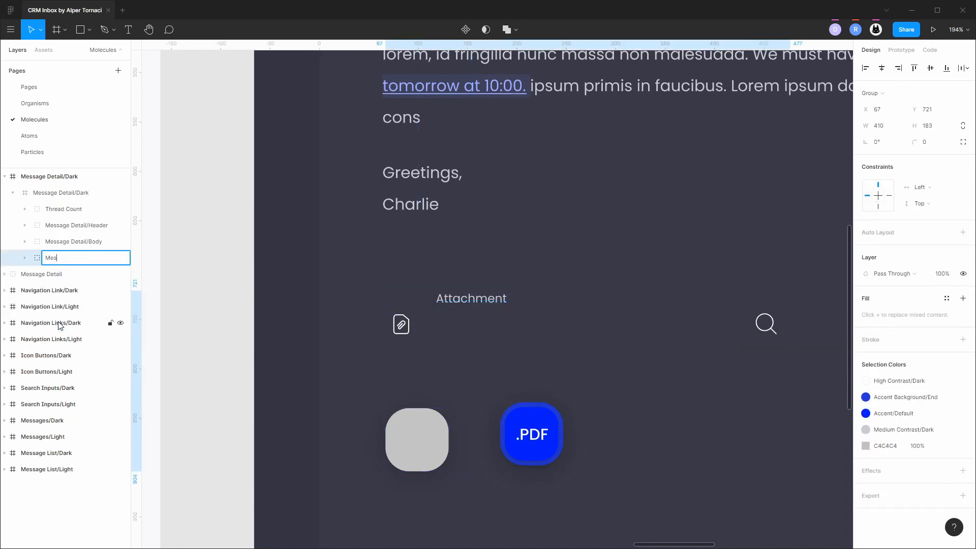
type("sage Detail/")
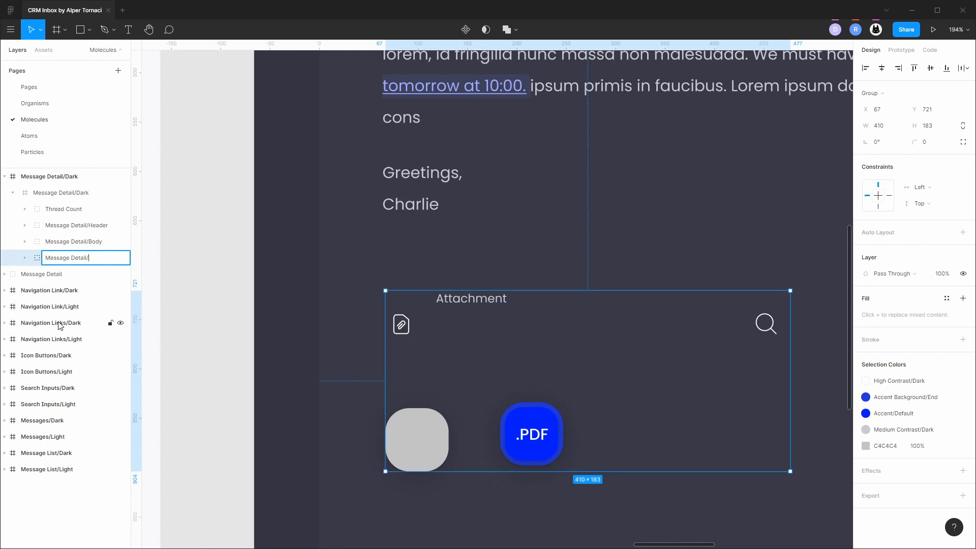
type("Footer")
key("Return")
Reorder the footer's layers: attachment icon, label, icon button, then the two previews
left_click(25, 257)
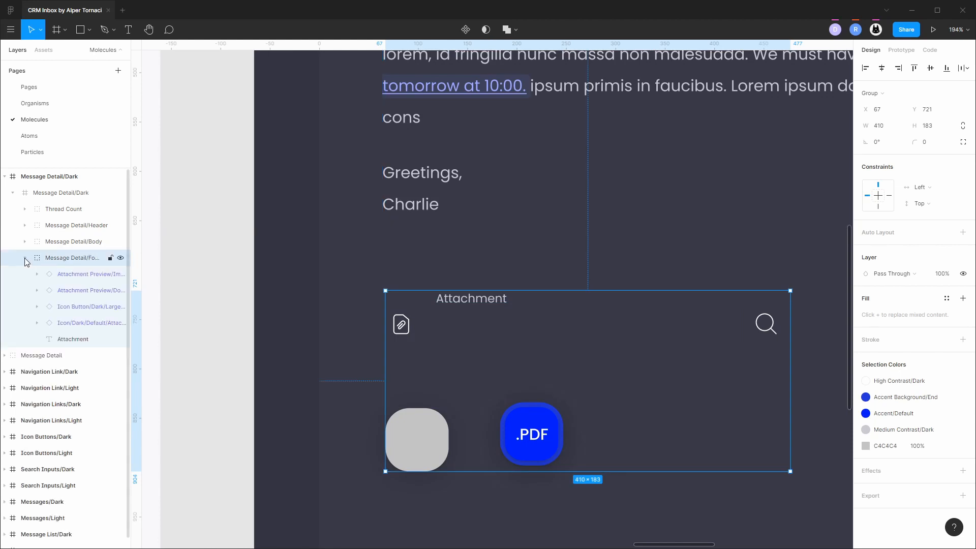
left_click(75, 339)
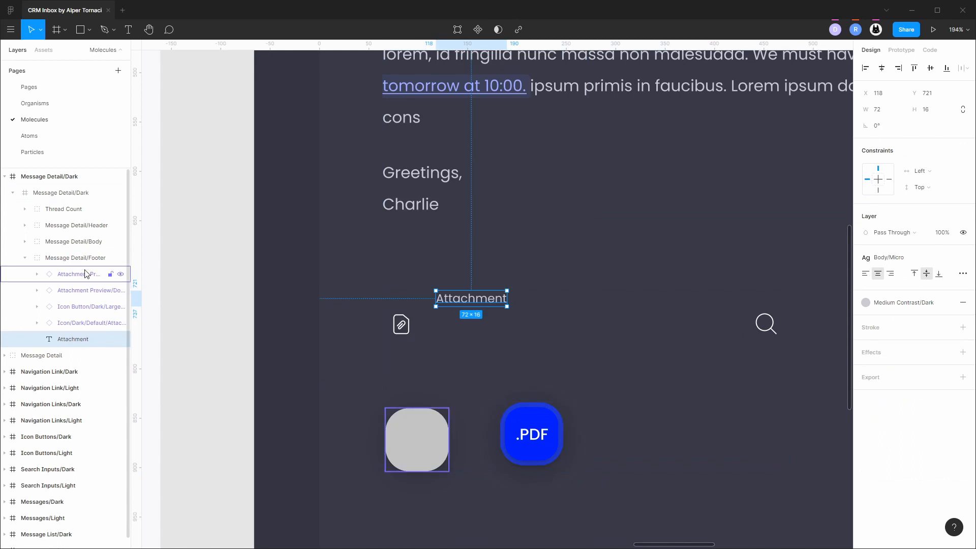
left_click_drag(75, 328, 84, 289)
left_click(85, 308)
left_click(80, 327, "ctrl")
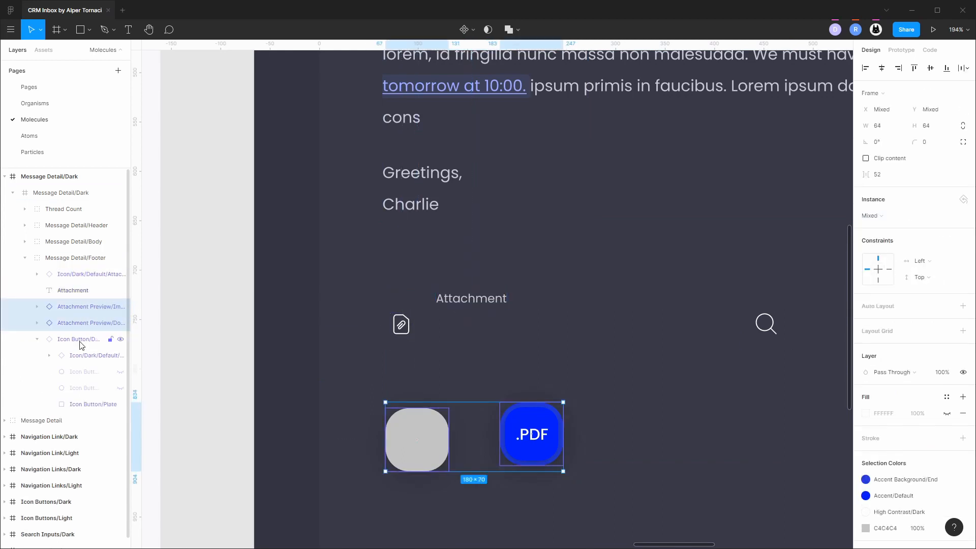
left_click(86, 321, "ctrl")
left_click(87, 324, "shift")
left_click_drag(84, 339, 64, 284)
left_click(65, 278)
Set the attachment icon's glyph fill to Medium Contrast/Dark
left_click(37, 275)
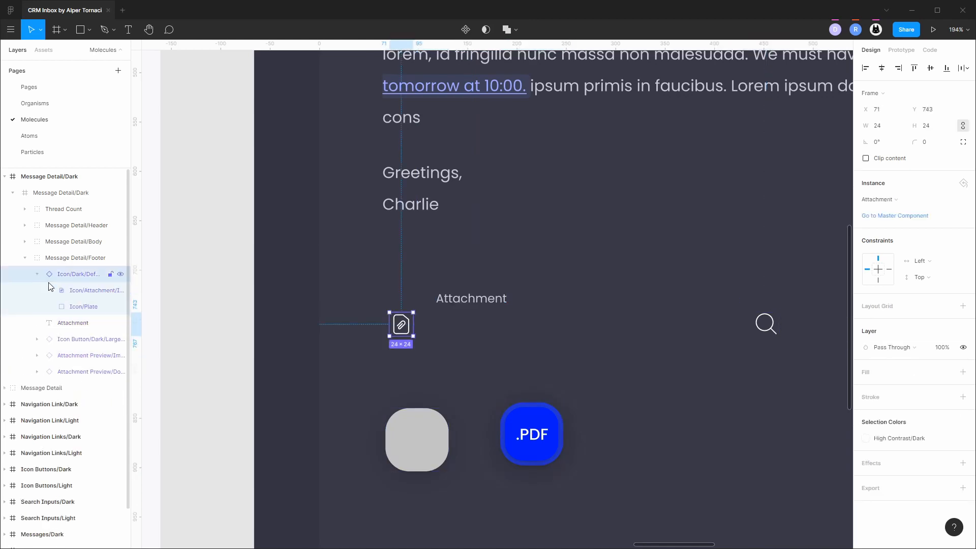
left_click(76, 290)
left_click(895, 283)
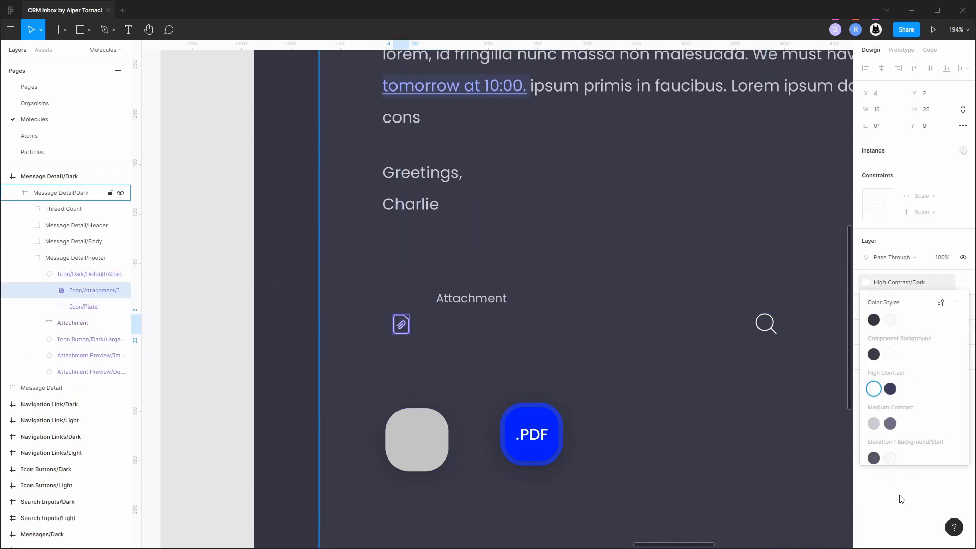
left_click(874, 423)
Vertically center the attachment icon with the label and set their spacing to 16
left_click(37, 273)
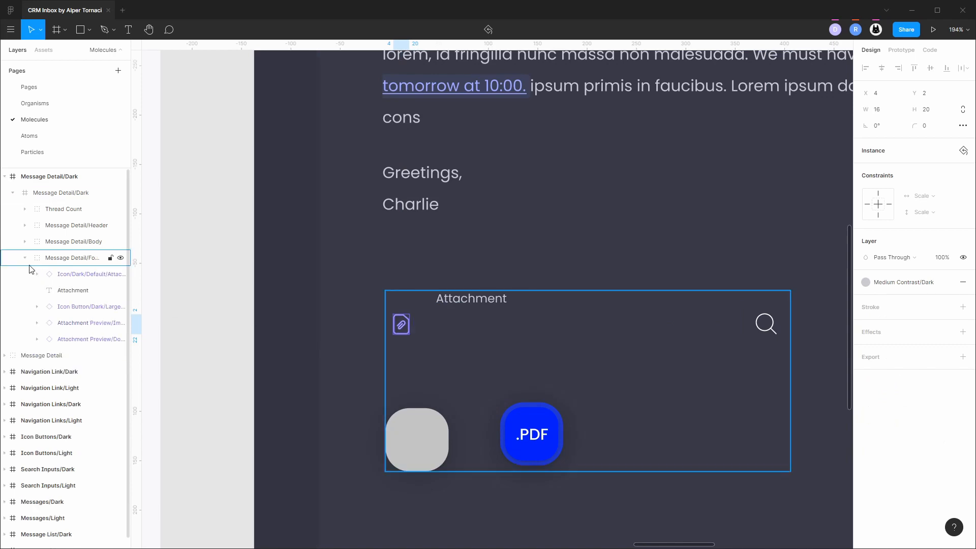
left_click(70, 291, "shift")
left_click(936, 71)
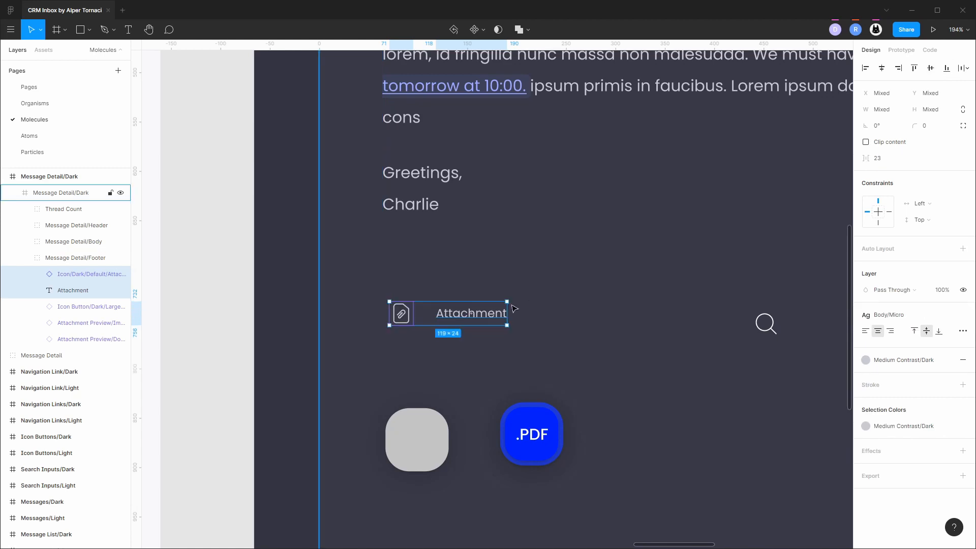
left_click(896, 160)
type("1")
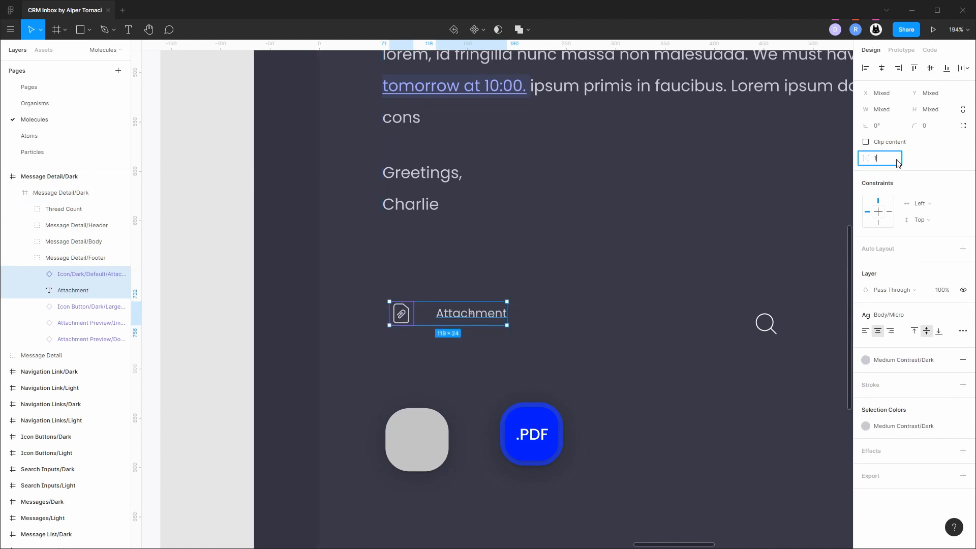
type("6")
key("Return")
Shift the attachment icon and label slightly left
scroll(529, 338, "up", 3)
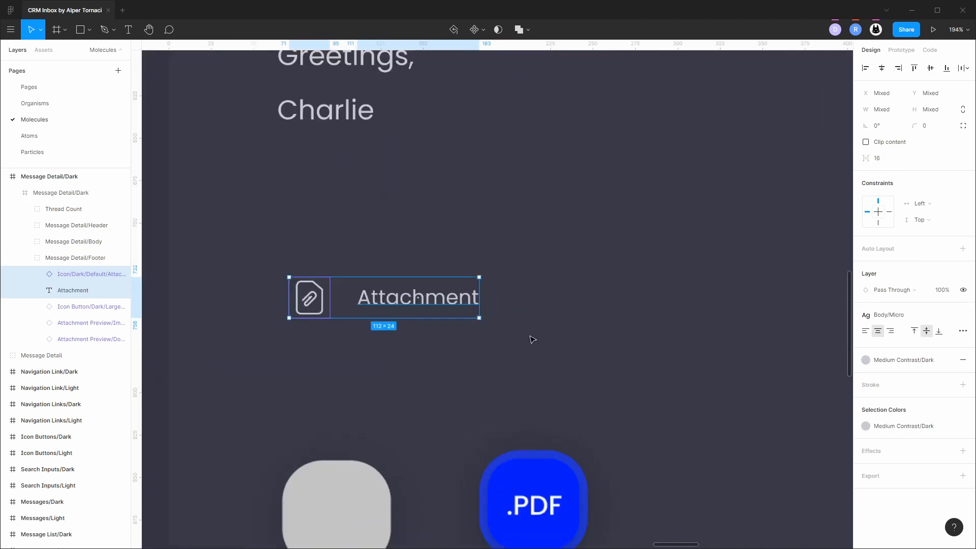
scroll(551, 344, "right", 5)
scroll(549, 341, "down", 2)
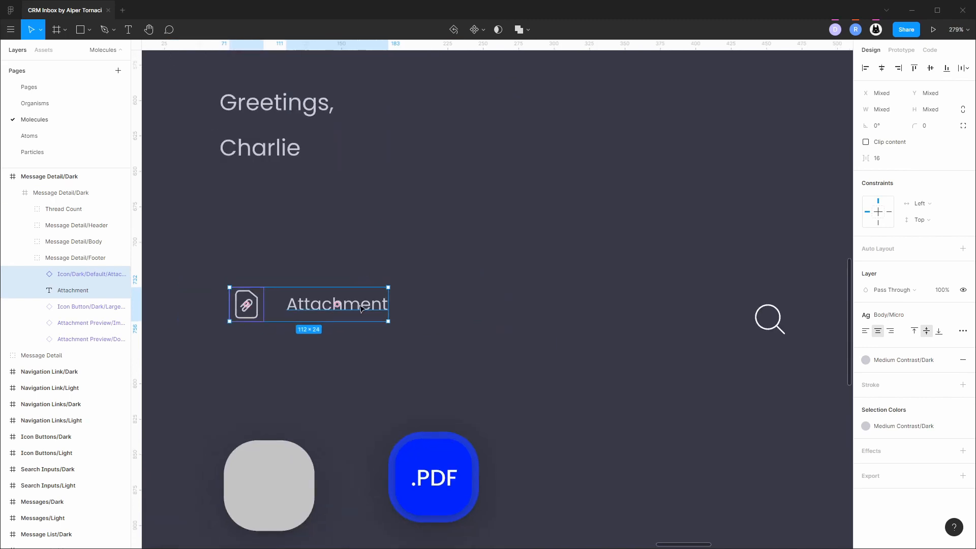
left_click_drag(359, 306, 356, 306)
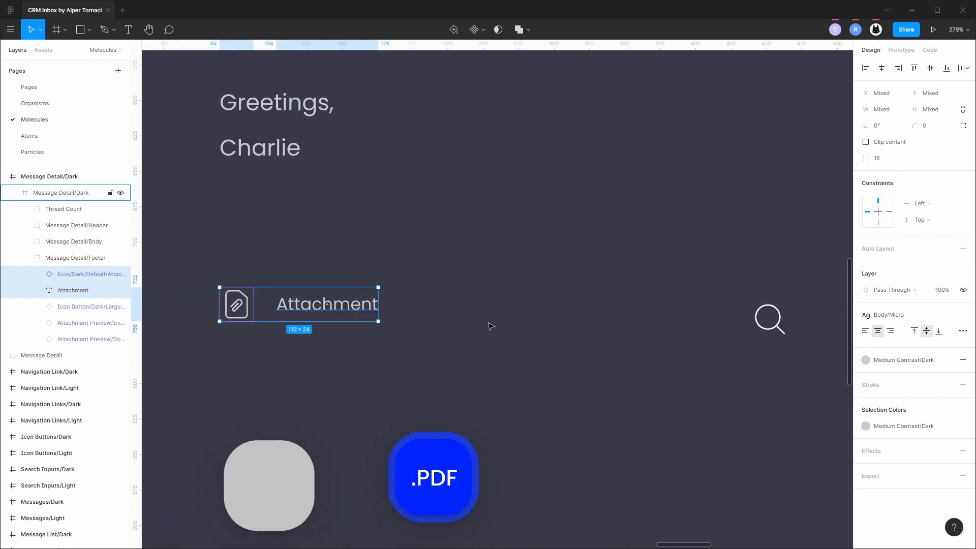
left_click(596, 337)
Examine the reference design's attachment row with its view and download buttons
scroll(595, 337, "down", 4)
left_click_drag(716, 374, 572, 367)
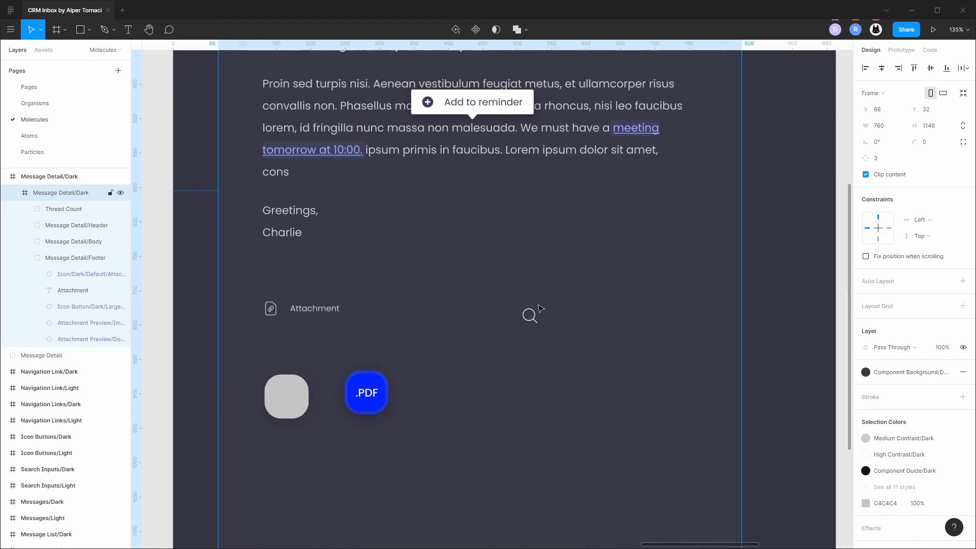
left_click_drag(784, 320, 407, 401)
scroll(517, 240, "up", 2)
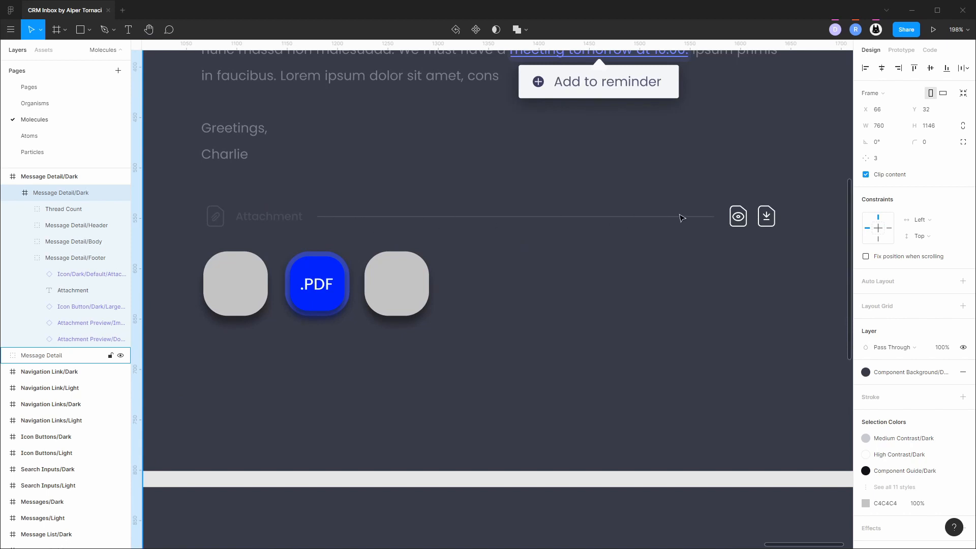
left_click_drag(276, 438, 762, 359)
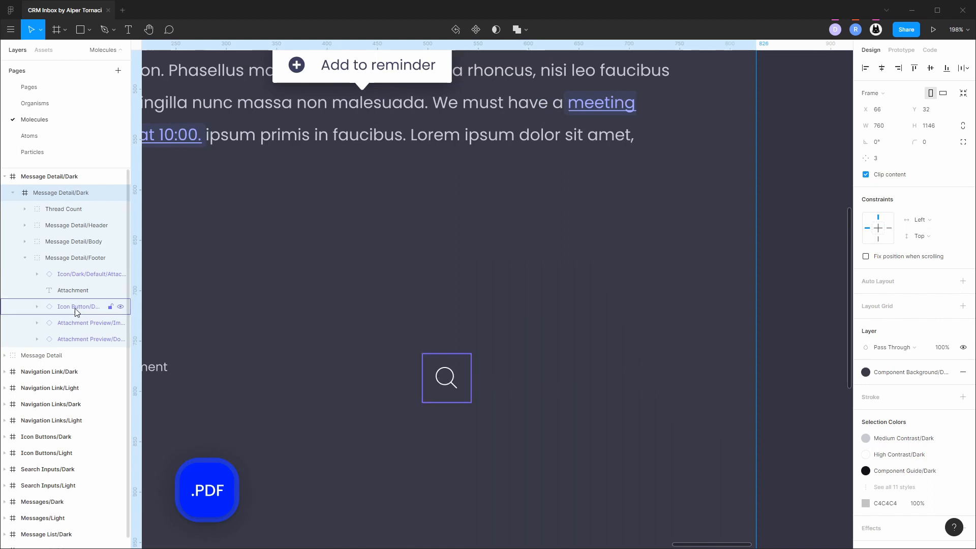
Swap the glyph inside the first icon button to the View Attachment icon
left_click(445, 379)
left_click(891, 202)
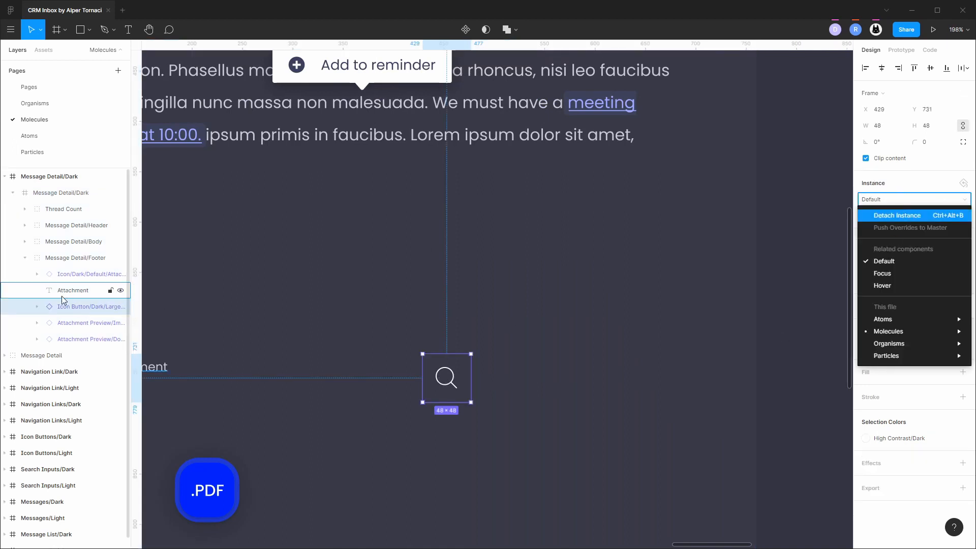
left_click(36, 307)
left_click(72, 322)
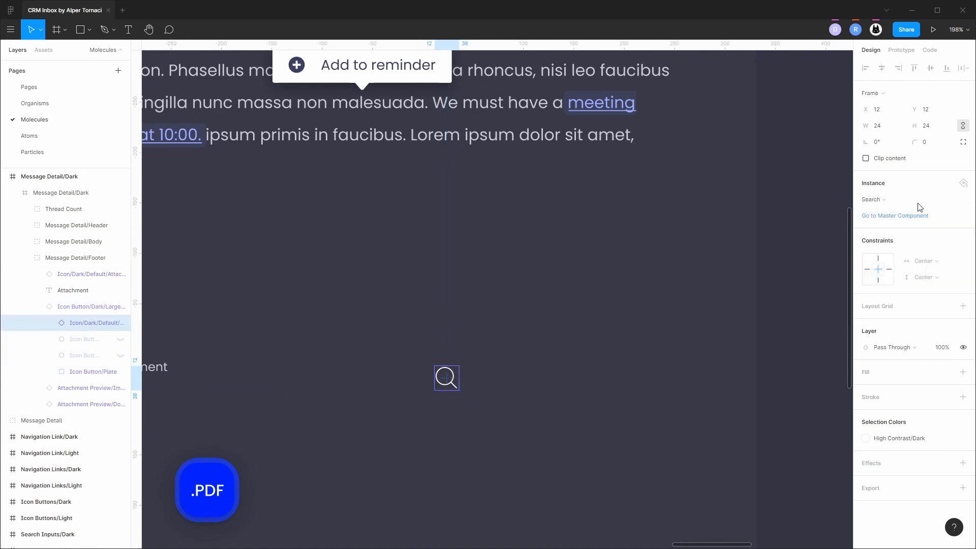
left_click(891, 201)
left_click(907, 433)
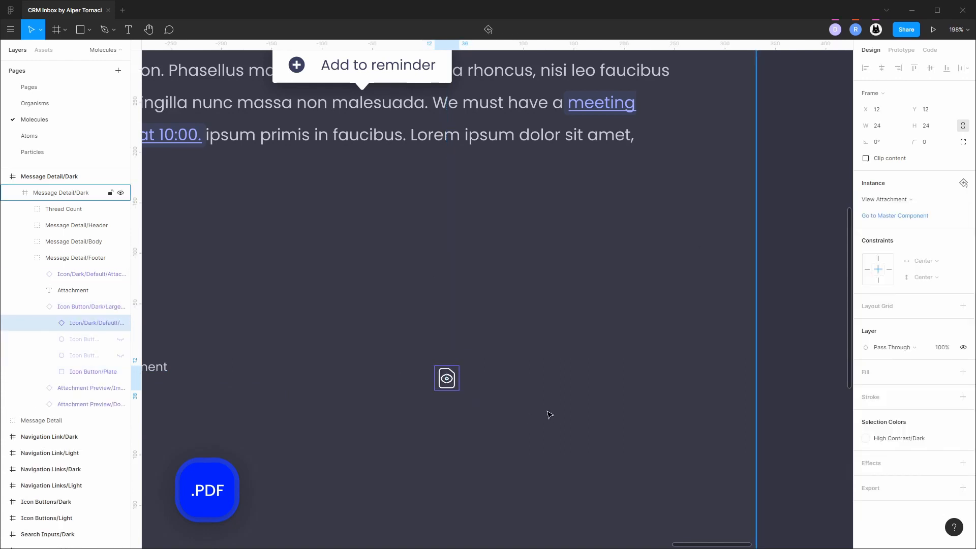
left_click(547, 411)
Duplicate the icon button to its right and place the copy beneath it in the footer layers
left_click(97, 307)
left_click_drag(455, 383, 526, 383)
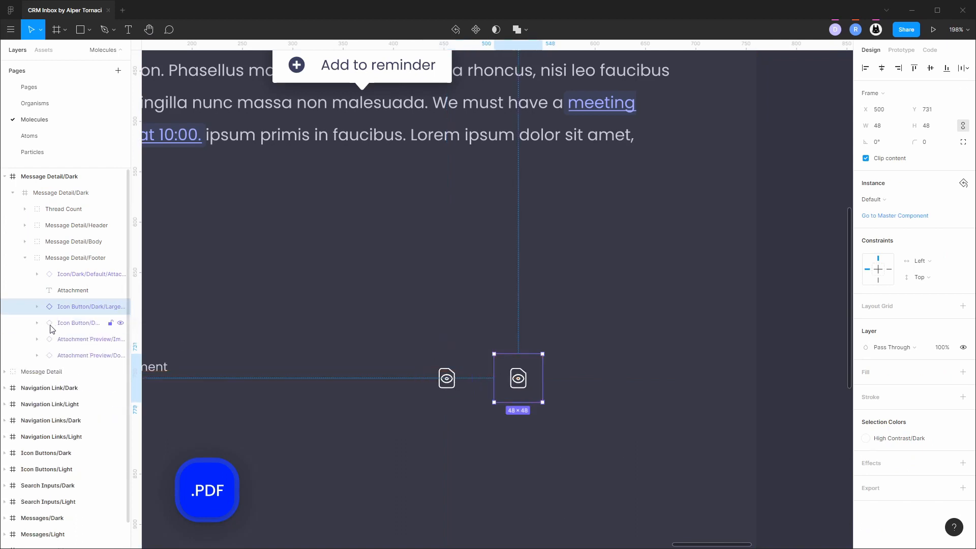
left_click(72, 324)
left_click(70, 308)
left_click_drag(71, 309, 73, 330)
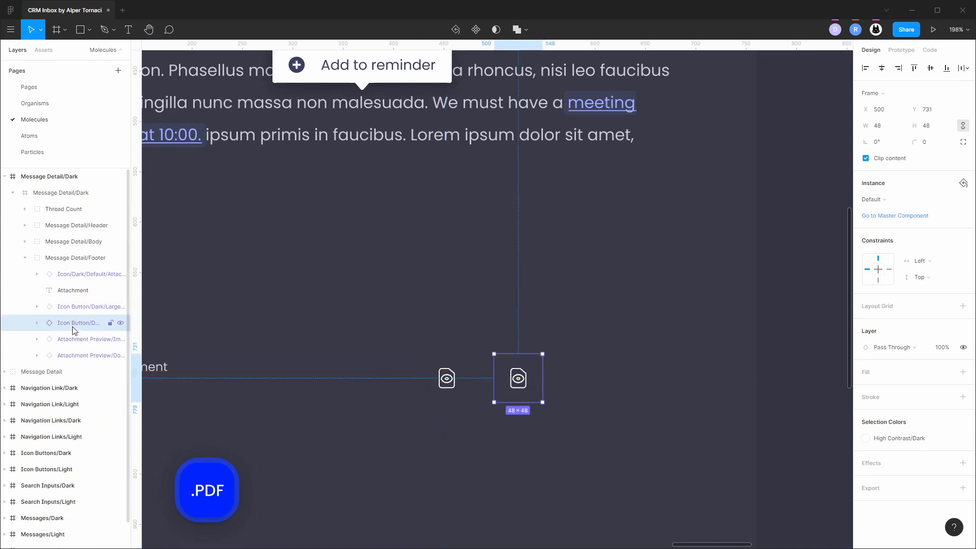
Swap the duplicated button's glyph to the Download Attachment icon
left_click(37, 322)
left_click(76, 339)
left_click(894, 199)
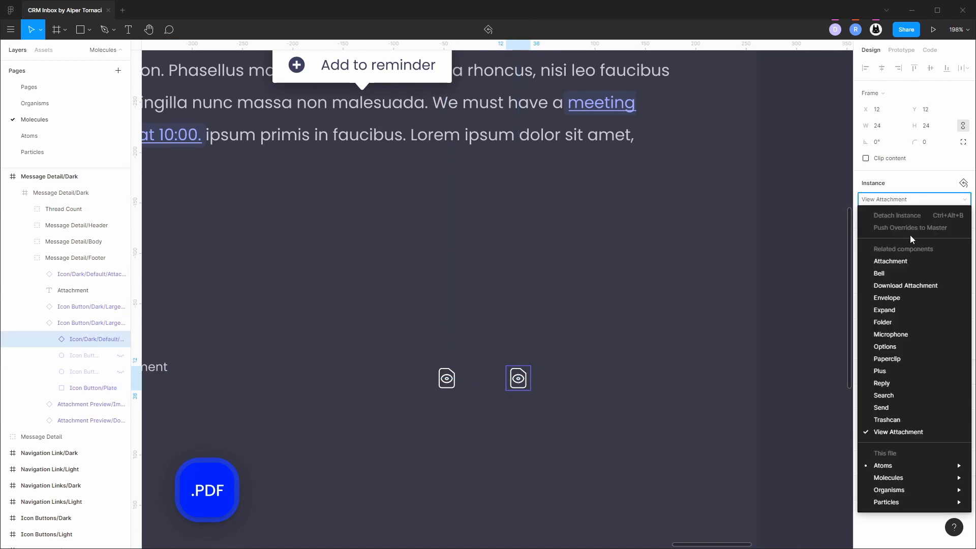
left_click(907, 285)
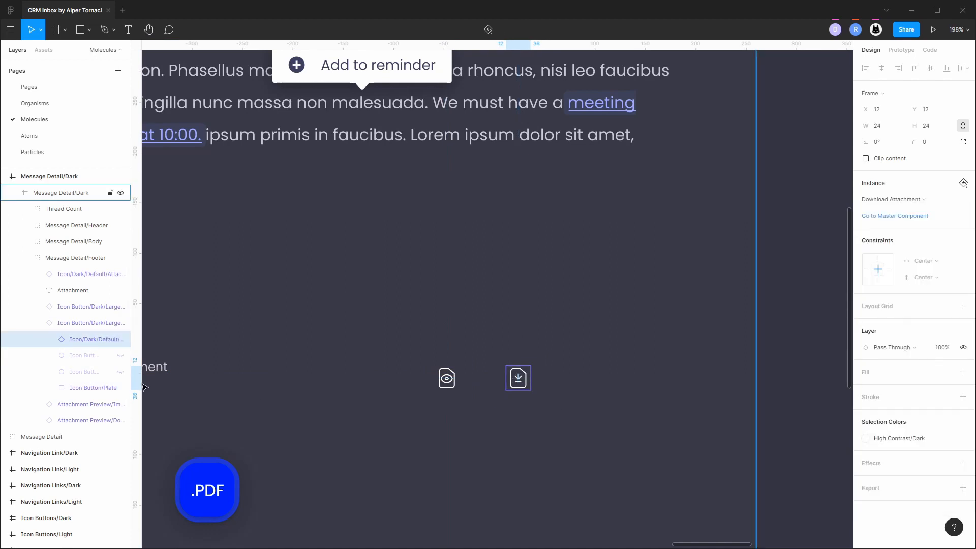
Set the horizontal spacing between the two icon buttons to 16
left_click(37, 323)
left_click(60, 324)
left_click(79, 309, "shift")
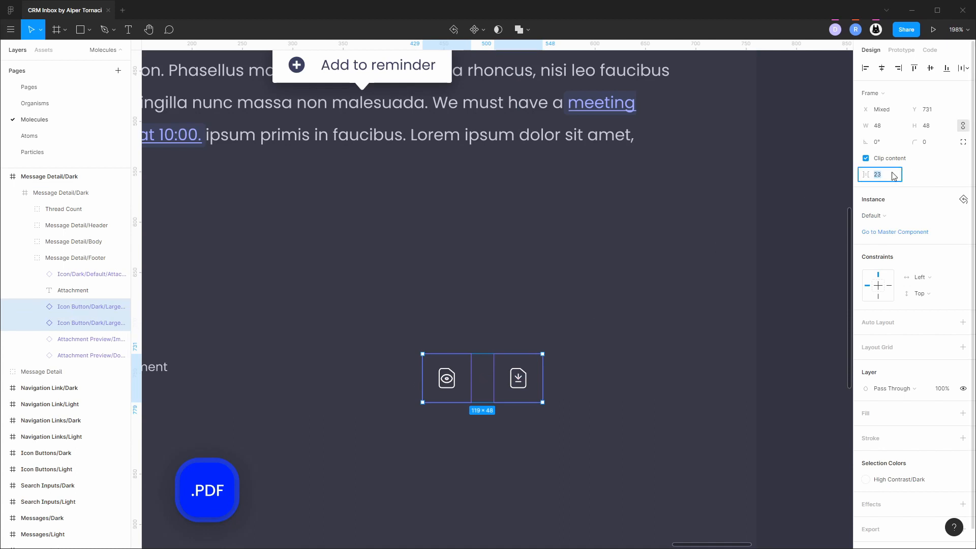
key("Return")
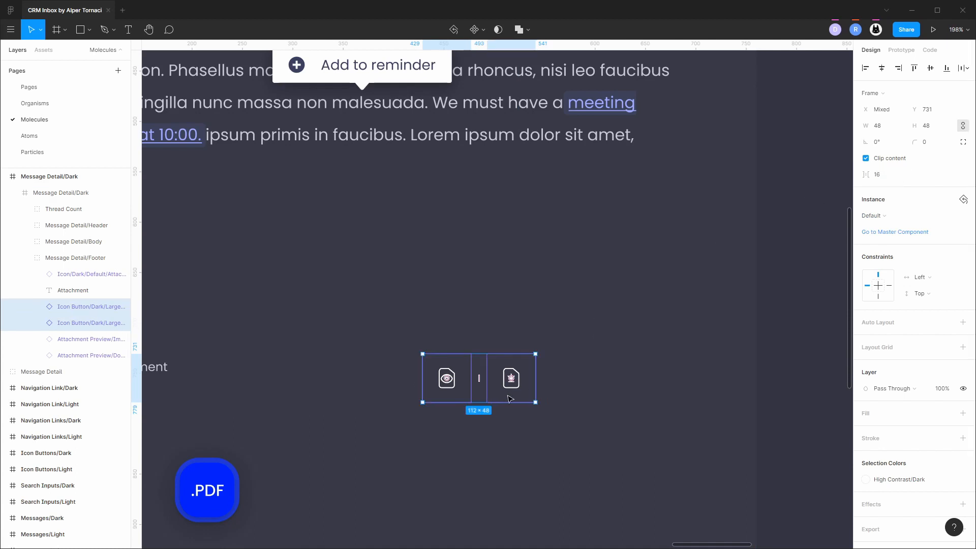
Move the view and download buttons to the right end of the attachment row
left_click_drag(518, 390, 648, 392)
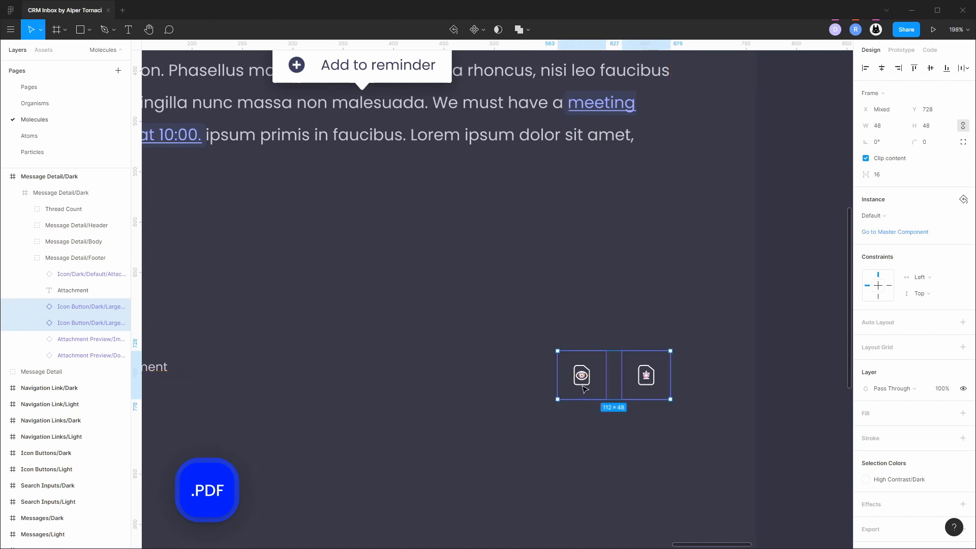
left_click_drag(583, 386, 582, 381)
left_click_drag(344, 309, 526, 265)
scroll(467, 292, "down", 1)
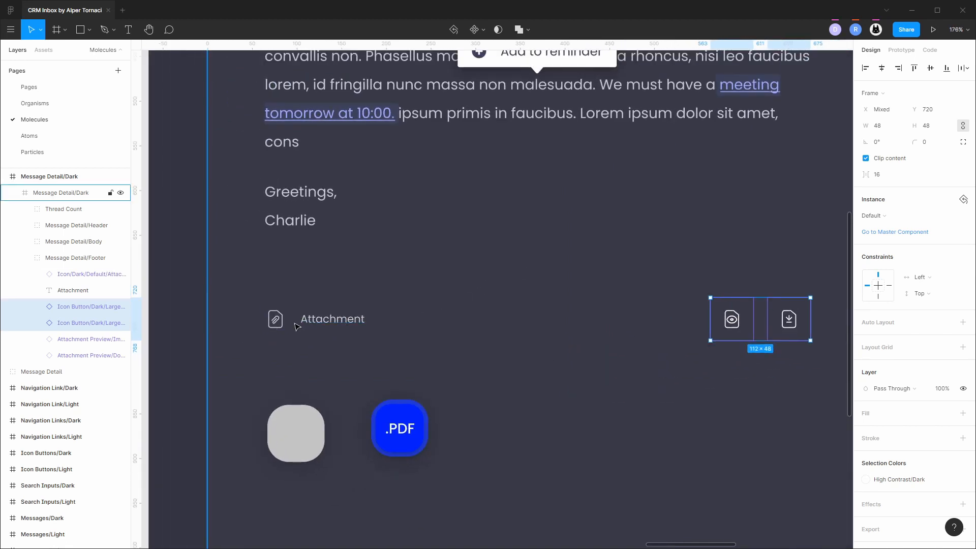
Draw a divider rectangle about 368 wide between the Attachment label and the buttons, with height 1
left_click(459, 343)
key("r")
left_click_drag(379, 319, 714, 320)
scroll(631, 326, "up", 10)
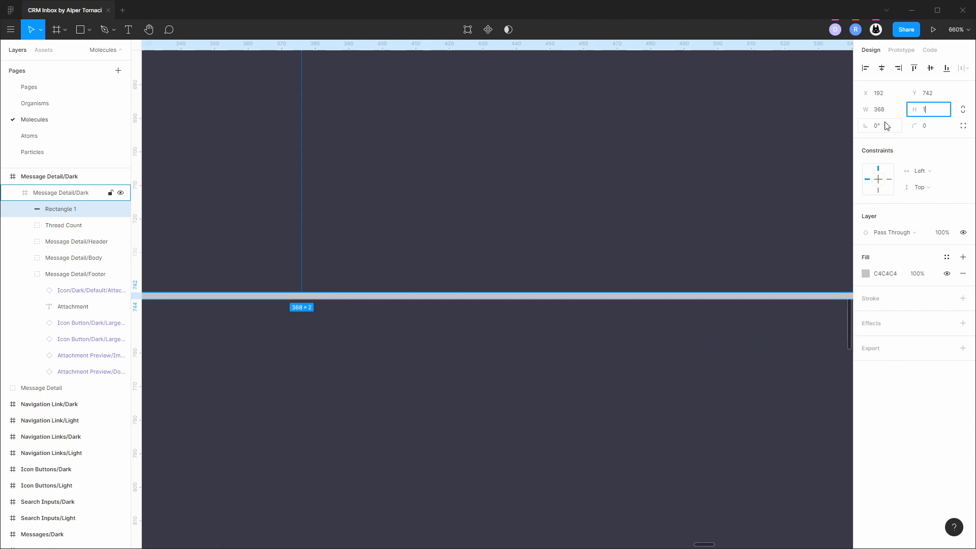
left_click(656, 198)
Move the divider rectangle into the Message Detail/Footer group after the Attachment label
scroll(554, 245, "down", 2)
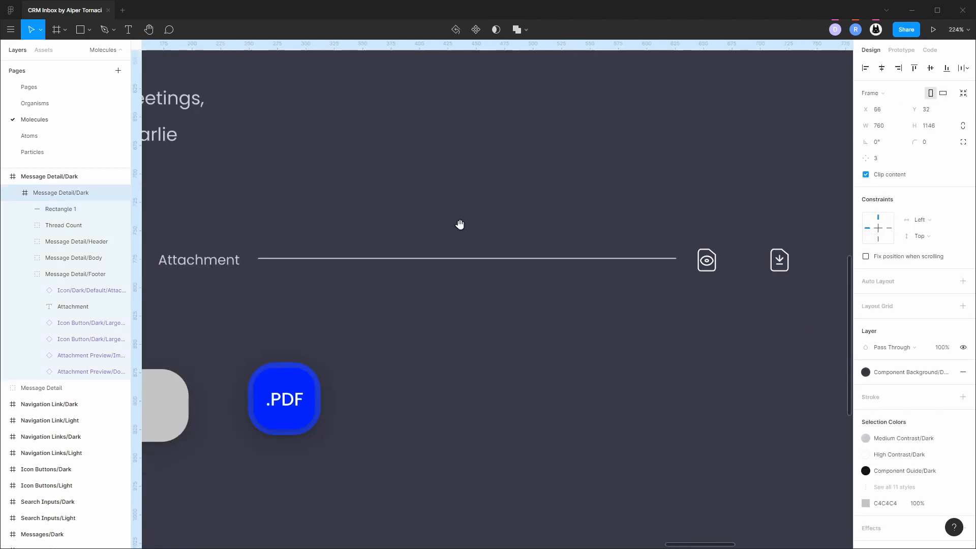
left_click_drag(459, 224, 526, 259)
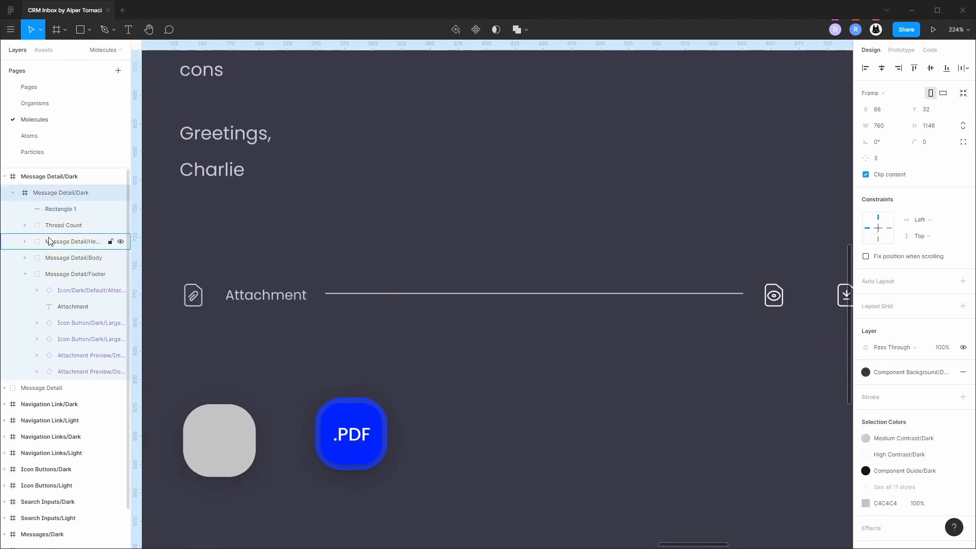
left_click_drag(48, 208, 93, 316)
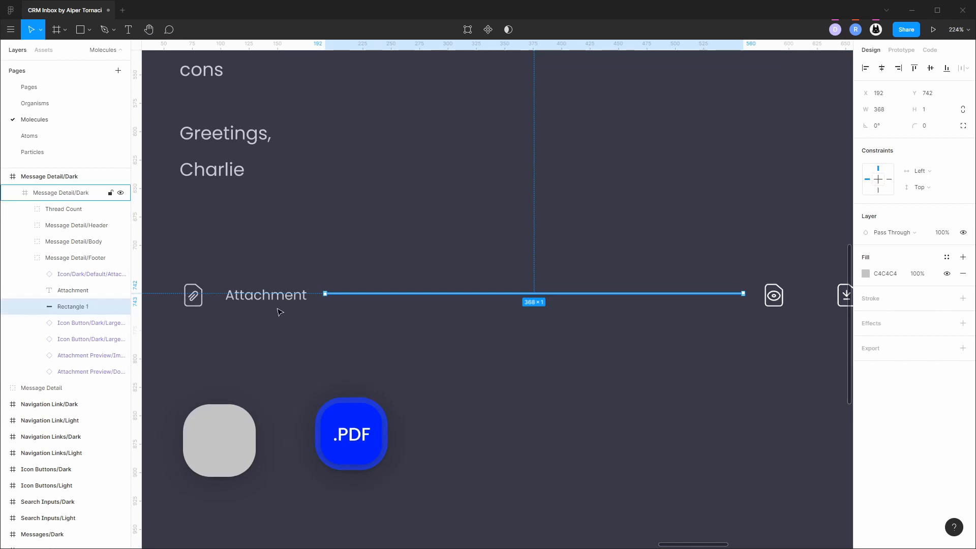
Lower the divider to line up with the label's center and shorten its width to 348
scroll(302, 292, "up", 5)
left_click_drag(405, 302, 403, 307)
key("alt")
key("Right")
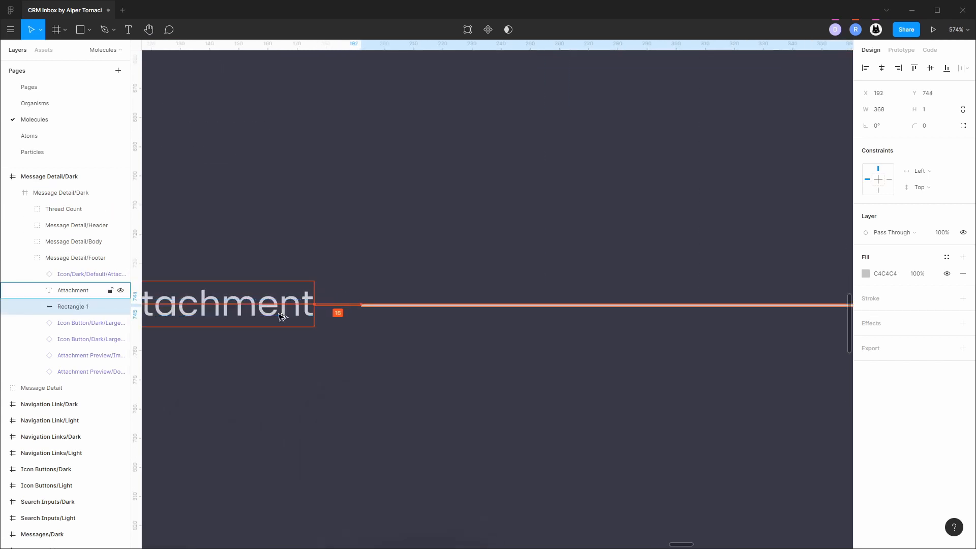
scroll(275, 239, "right", 15)
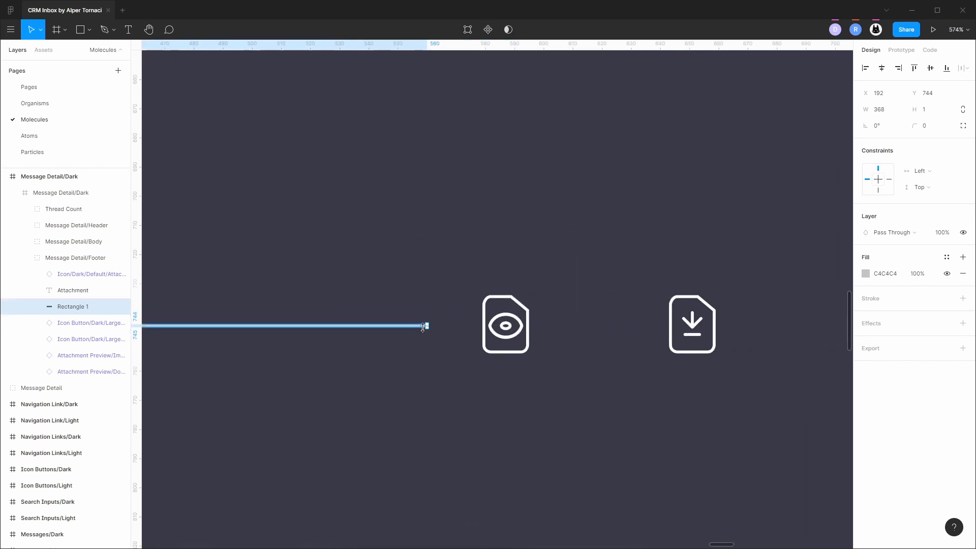
left_click_drag(427, 326, 368, 325)
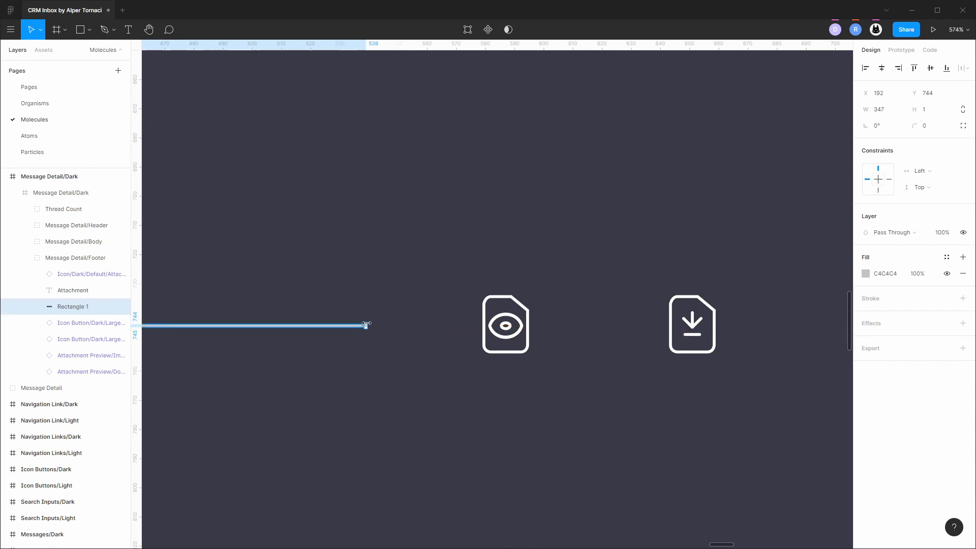
left_click_drag(366, 324, 369, 325)
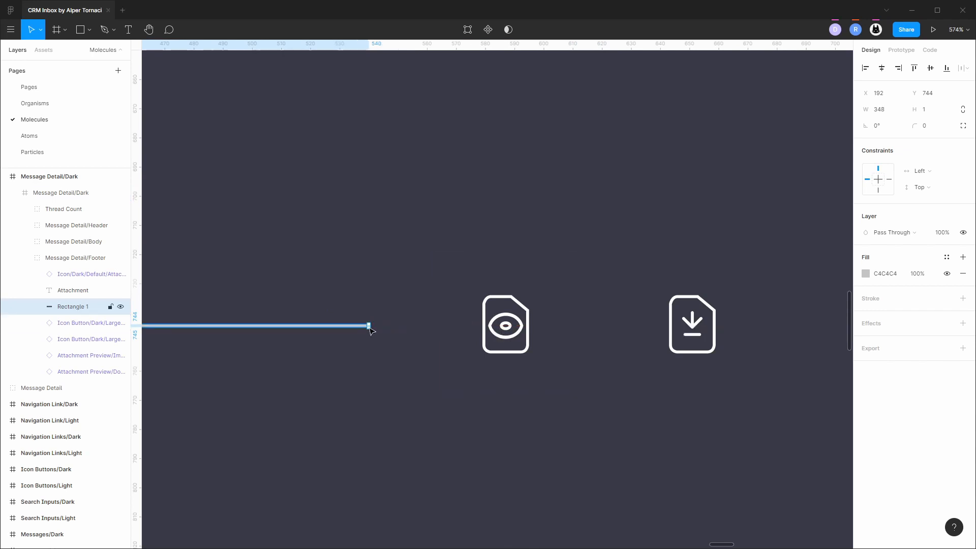
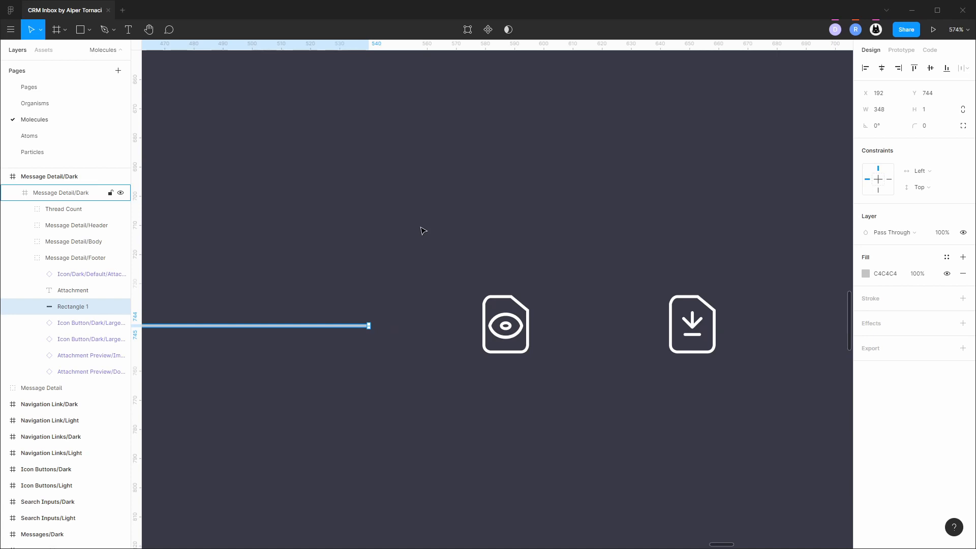
Widen the divider to 355 and apply the Medium Contrast/Dark color style as its fill
key("ctrl+Right")
key("ctrl+Right")
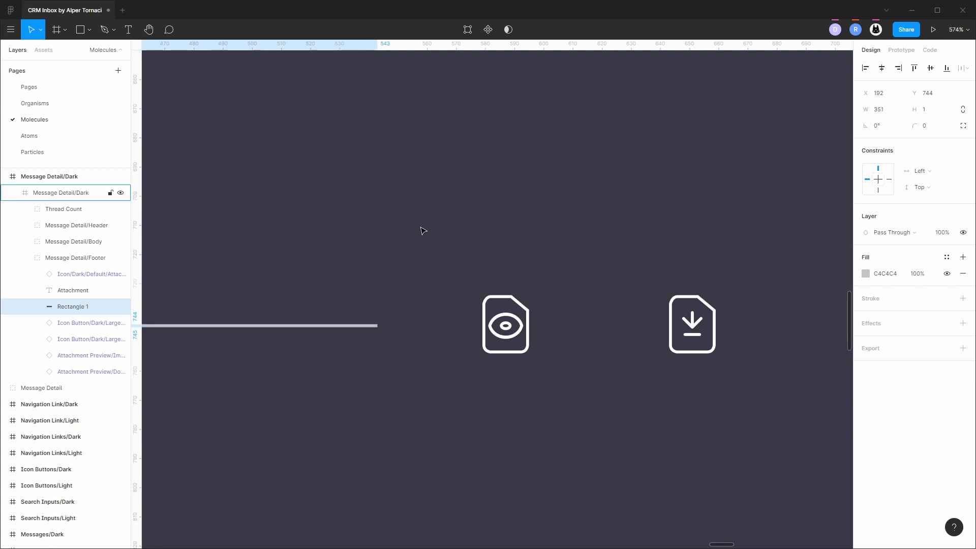
key("alt")
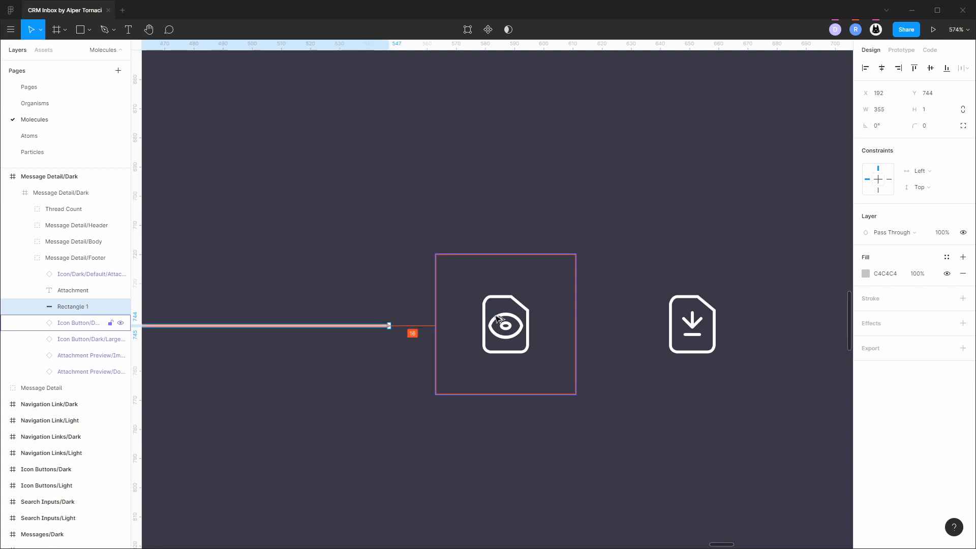
left_click_drag(266, 224, 639, 180)
scroll(563, 196, "down", 3)
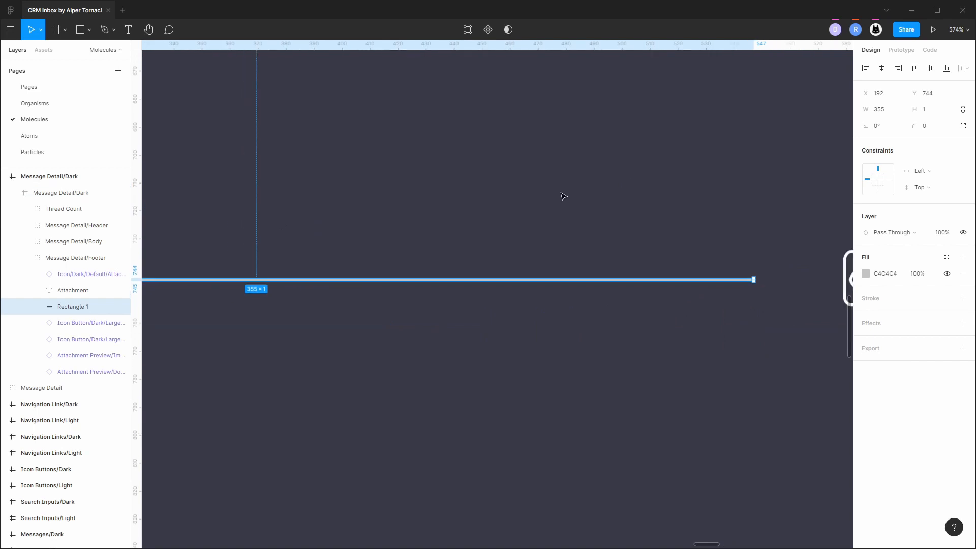
left_click(946, 257)
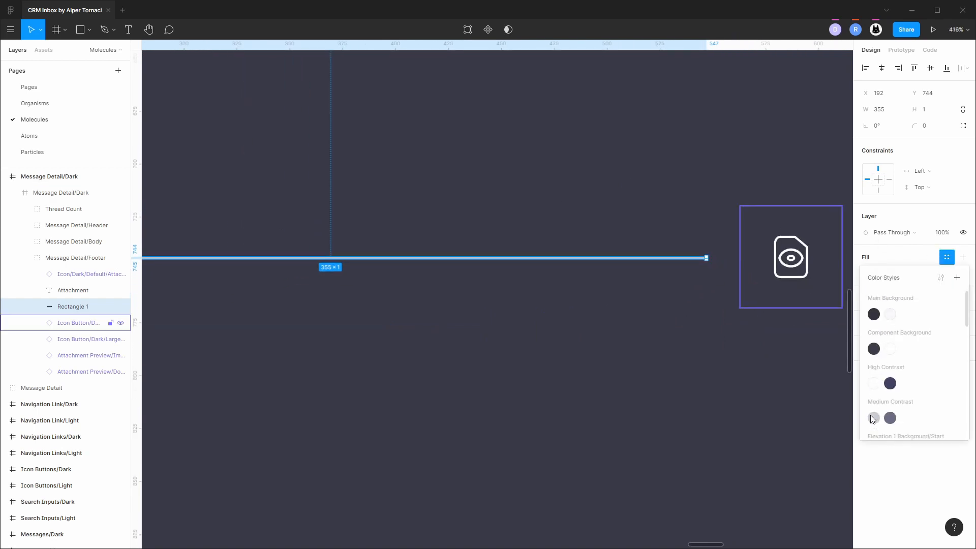
left_click(874, 384)
left_click(534, 371)
Rename the divider layer to Attachment/Rule
scroll(538, 367, "down", 5)
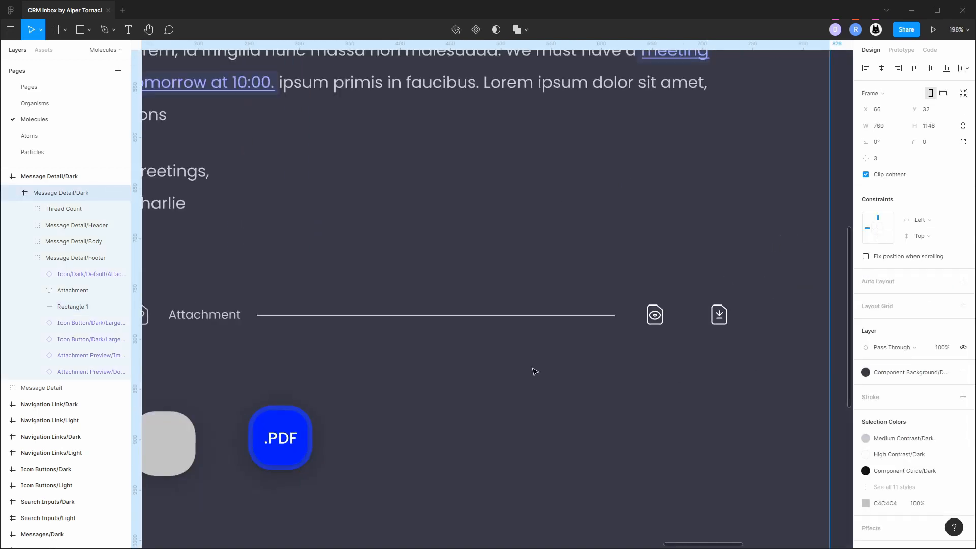
scroll(616, 336, "up", 3)
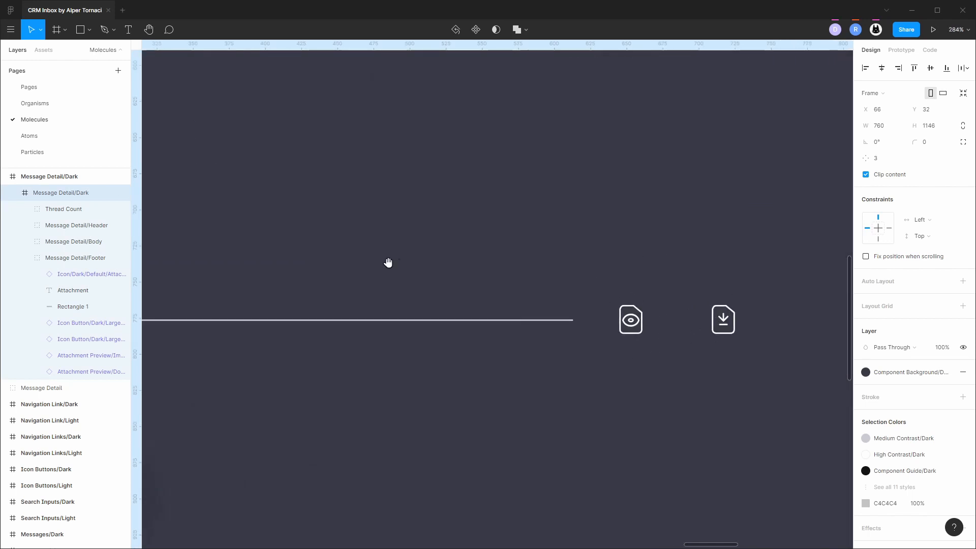
scroll(671, 254, "down", 6)
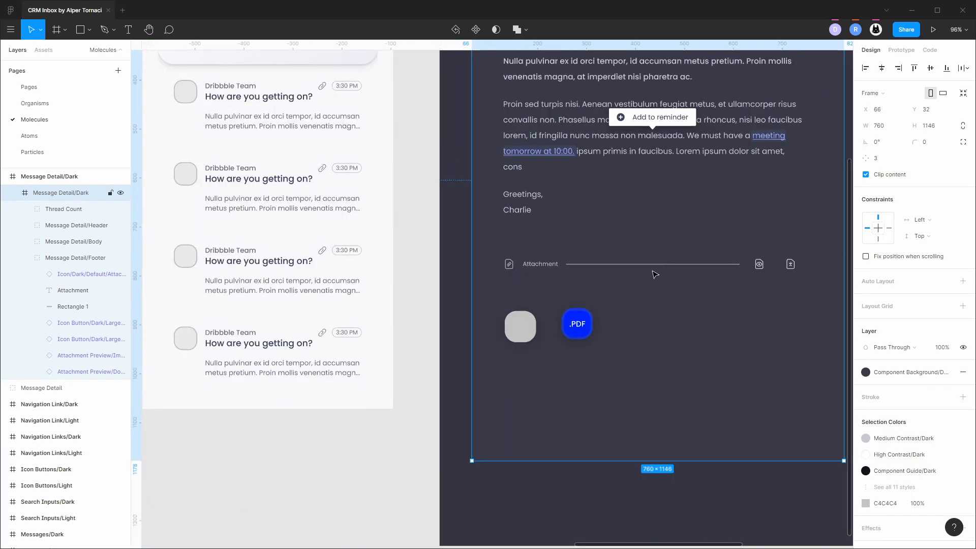
scroll(631, 289, "up", 4)
left_click(81, 306)
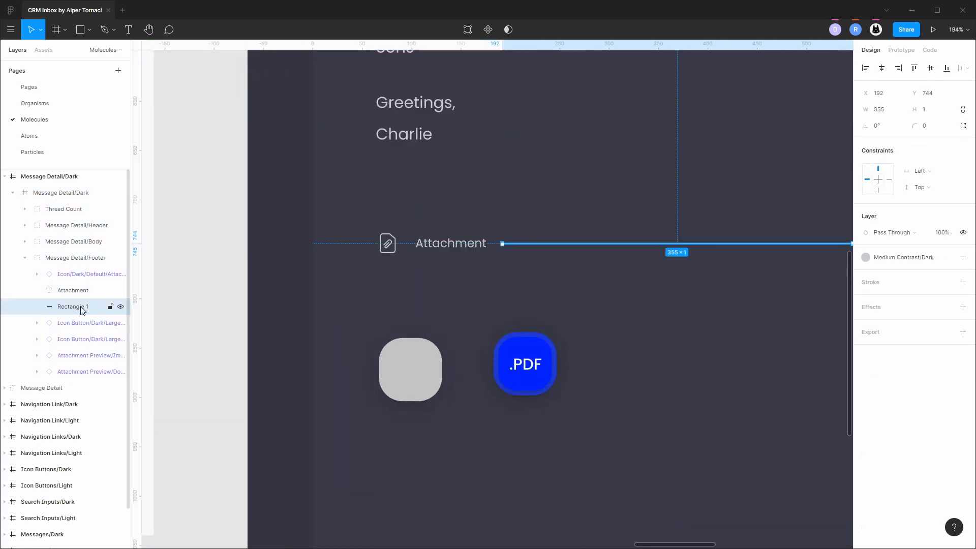
double_click(71, 306)
type("M")
Move the image and PDF attachment previews up under the attachment row, spacing them 16 apart
left_click(79, 323)
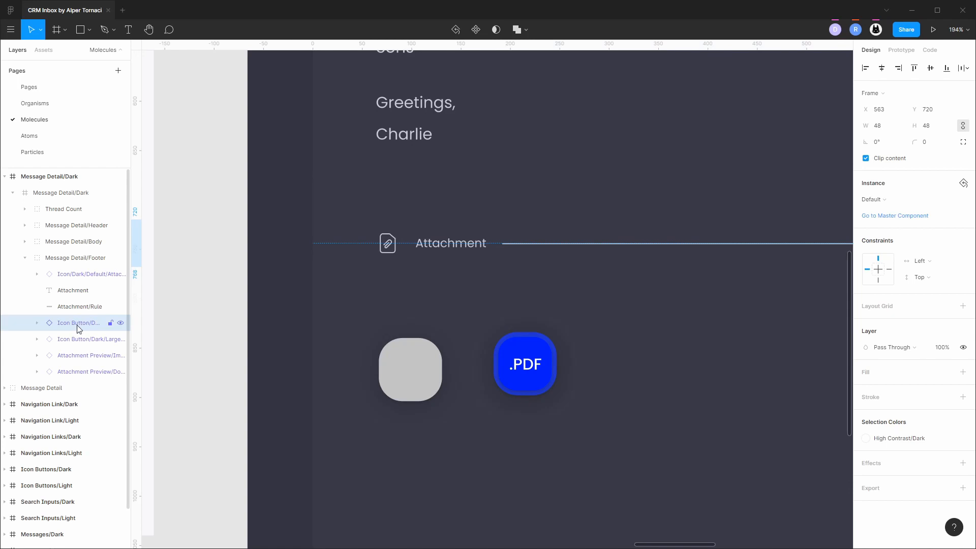
left_click(77, 356)
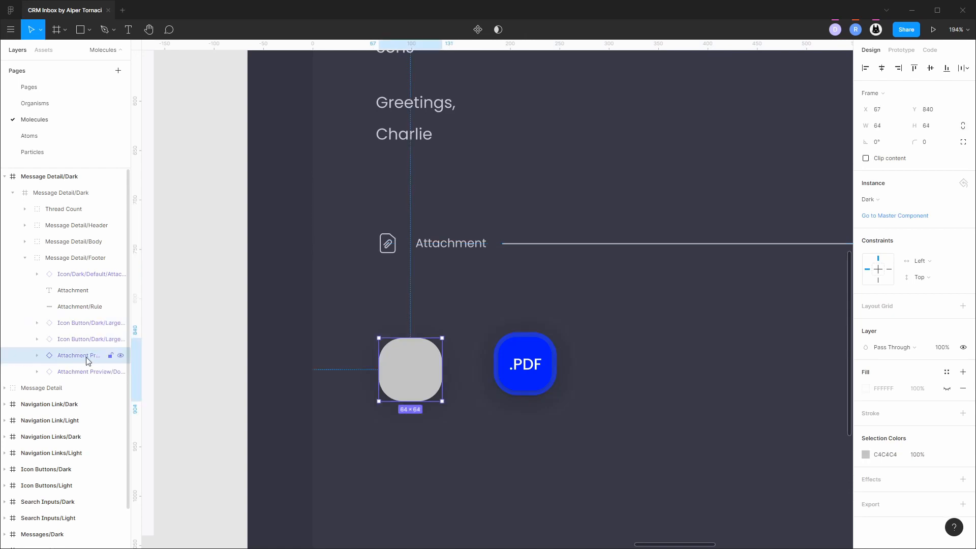
left_click_drag(404, 373, 405, 339)
left_click_drag(530, 364, 504, 336)
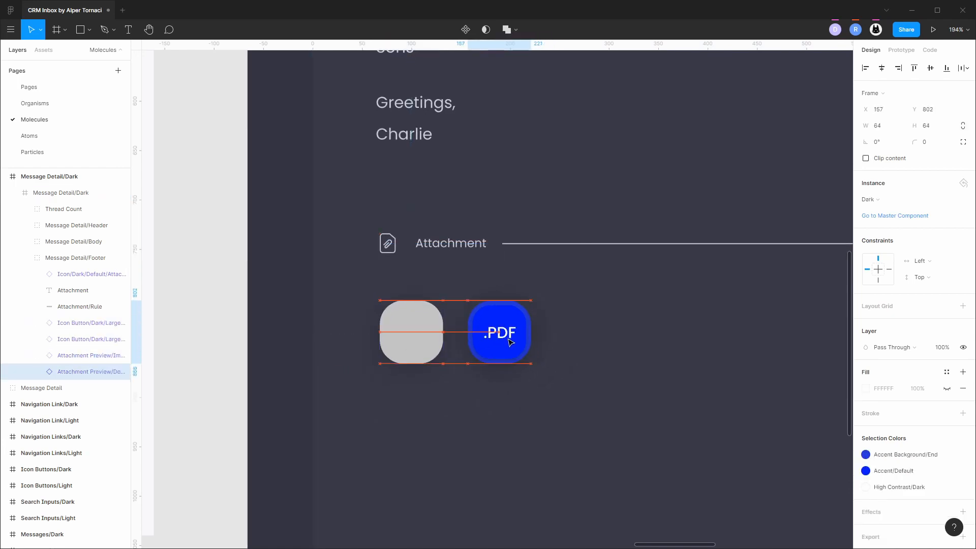
key("shift+Left")
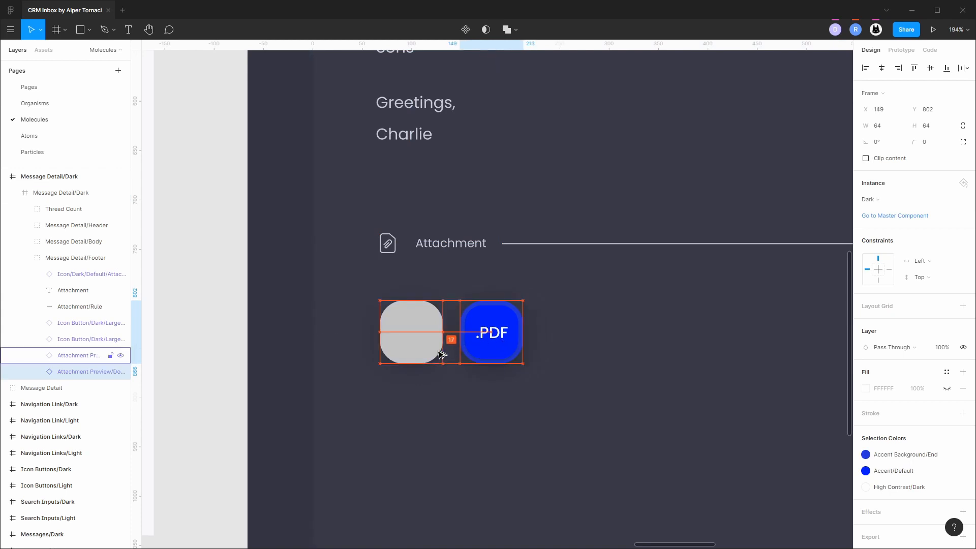
key("Right")
left_click(73, 356)
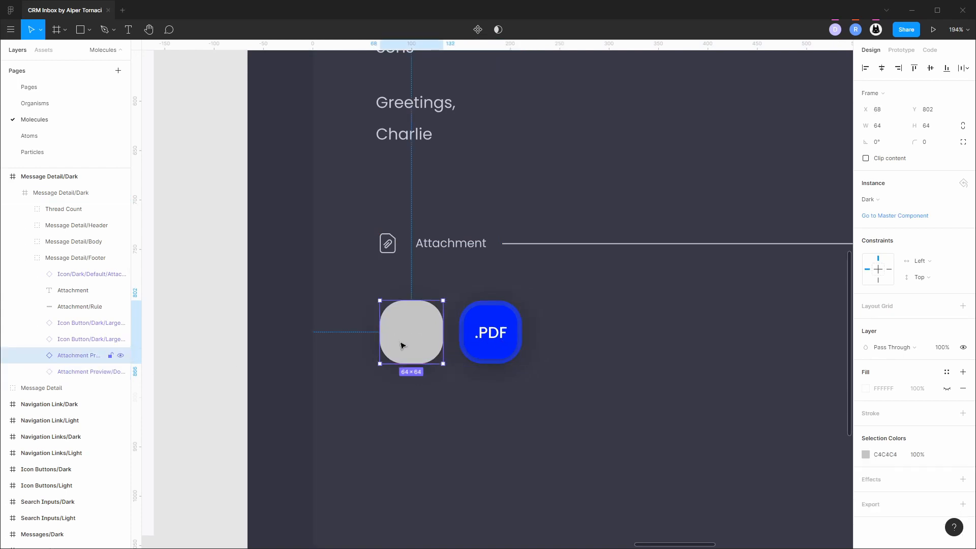
Duplicate the image preview to the right of the PDF preview and reorder its layer after it
left_click_drag(404, 342, 562, 343)
left_click_drag(80, 391, 81, 396)
Group the three attachment previews and name the group Attachment/Previews
left_click(75, 355, "shift")
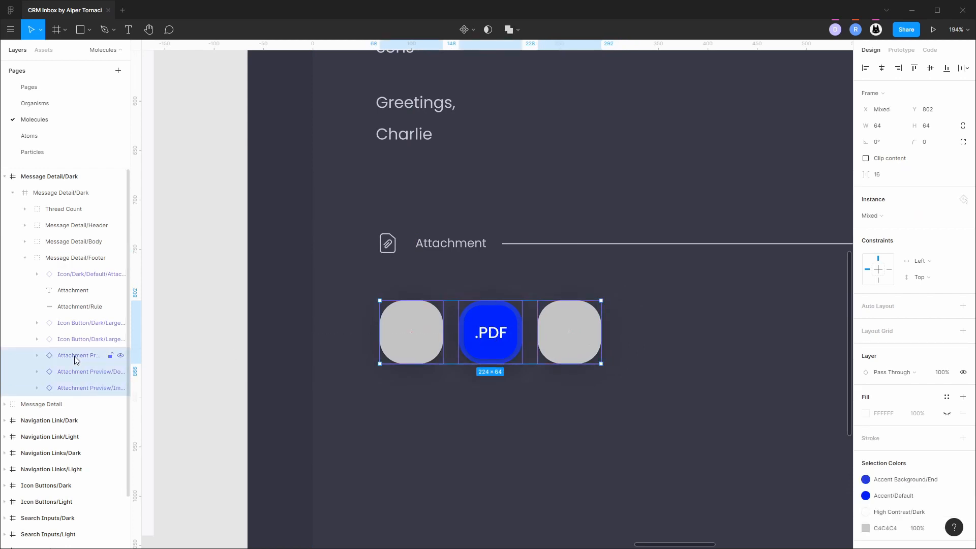
key("ctrl+g")
double_click(66, 355)
type("Atta")
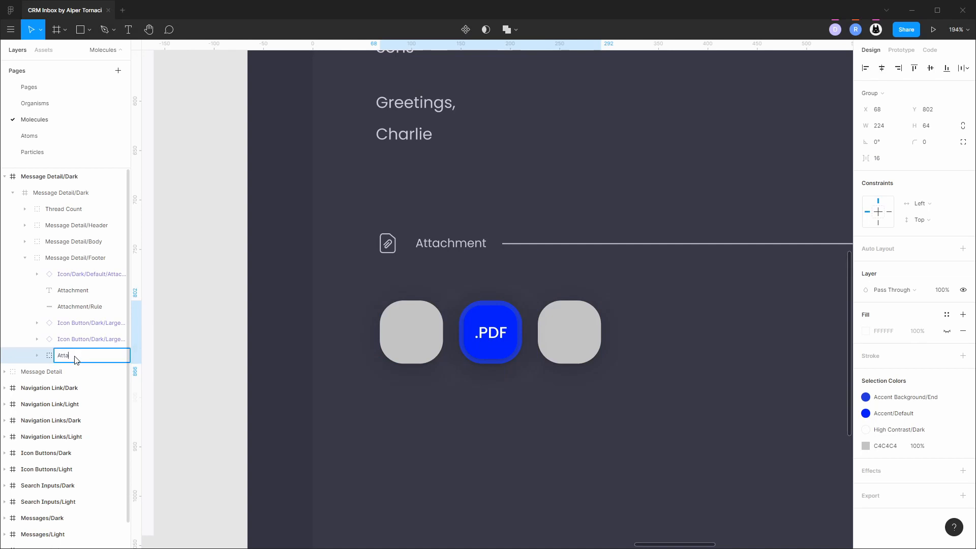
type("chment/Preview")
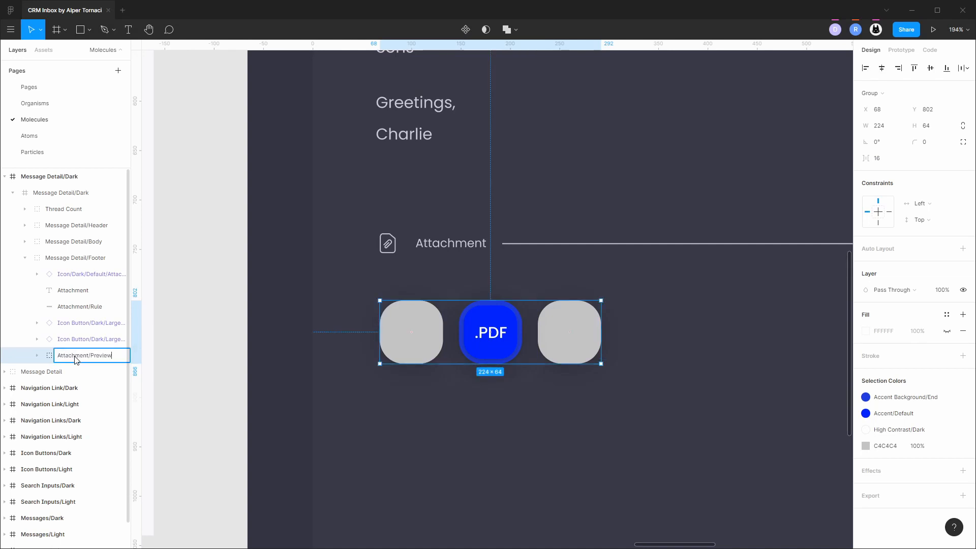
key("Return")
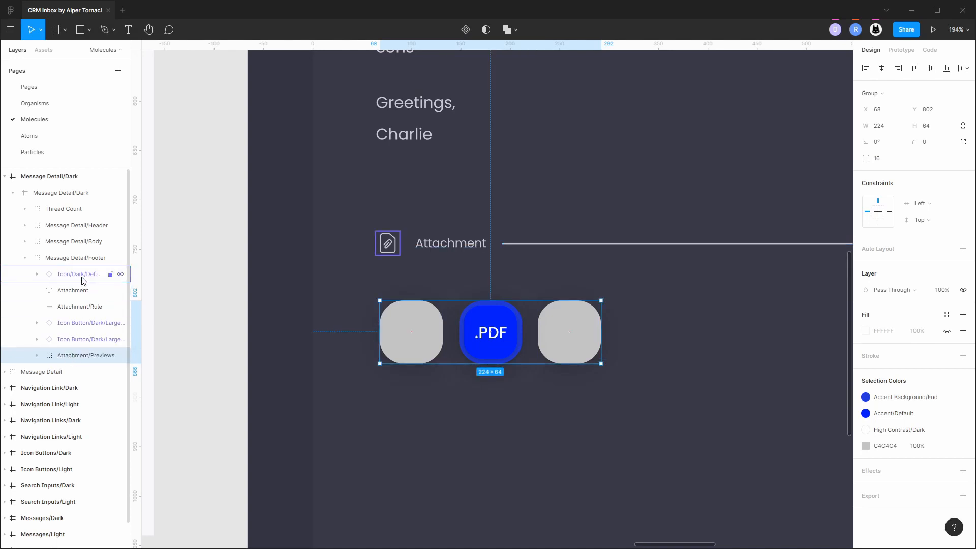
Align the previews group to x 64 and nudge it up closer to the Attachment label
left_click_drag(417, 337, 413, 338)
key("alt")
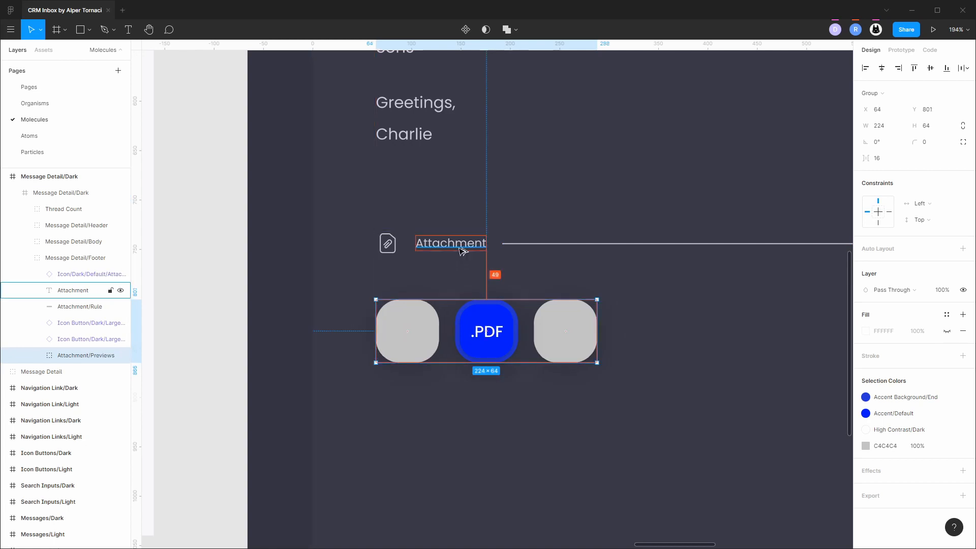
key("alt+Up")
key("alt+Up")
key("alt+Up")
key("alt+Up")
key("alt+Up")
key("alt+Up")
key("alt+Up")
key("alt+Up")
key("alt+Up")
key("alt+Up")
key("alt+Up")
key("alt+Up")
key("alt+Up")
key("alt+Up")
key("alt+Up")
key("alt+Up")
key("alt+Up")
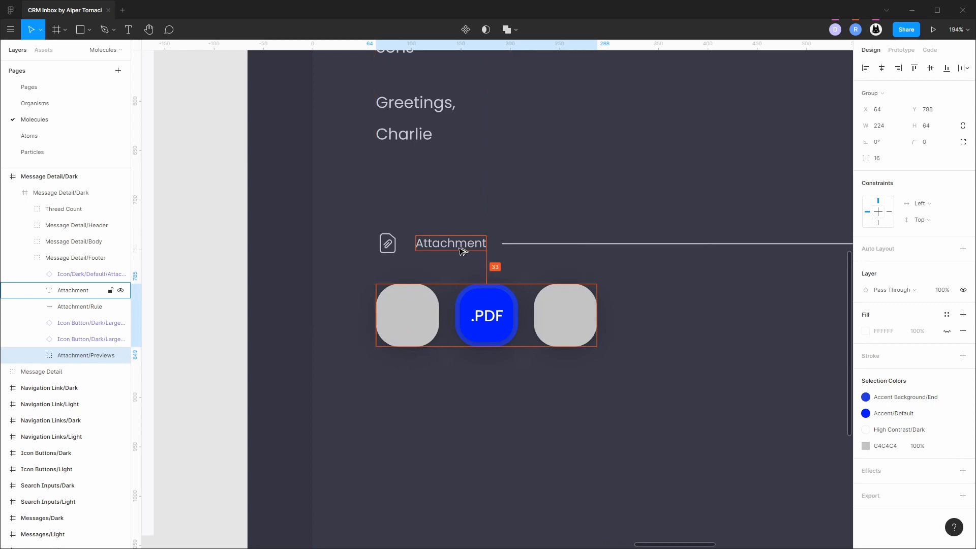
Nudge the Message Detail/Footer group up to y 681, closer to the message body
scroll(688, 303, "down", 5)
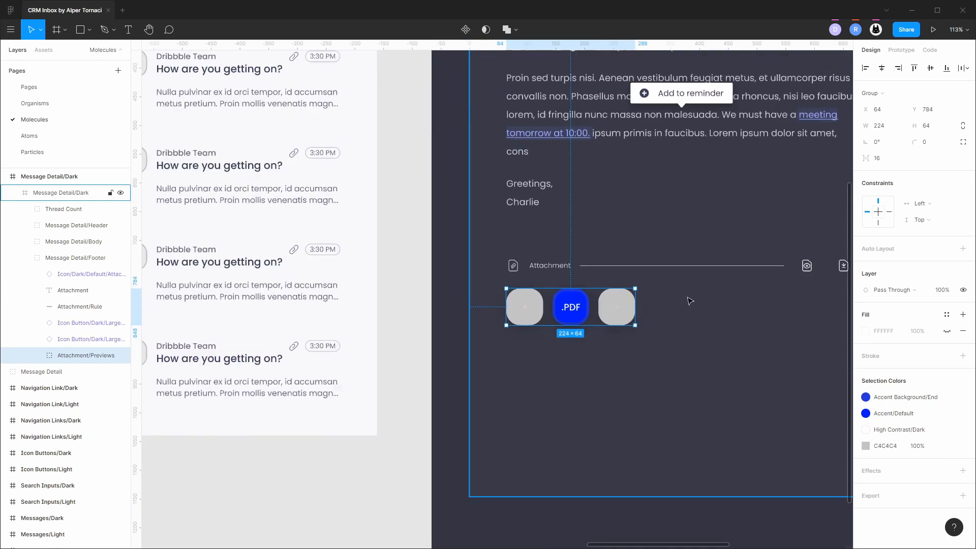
left_click(765, 348)
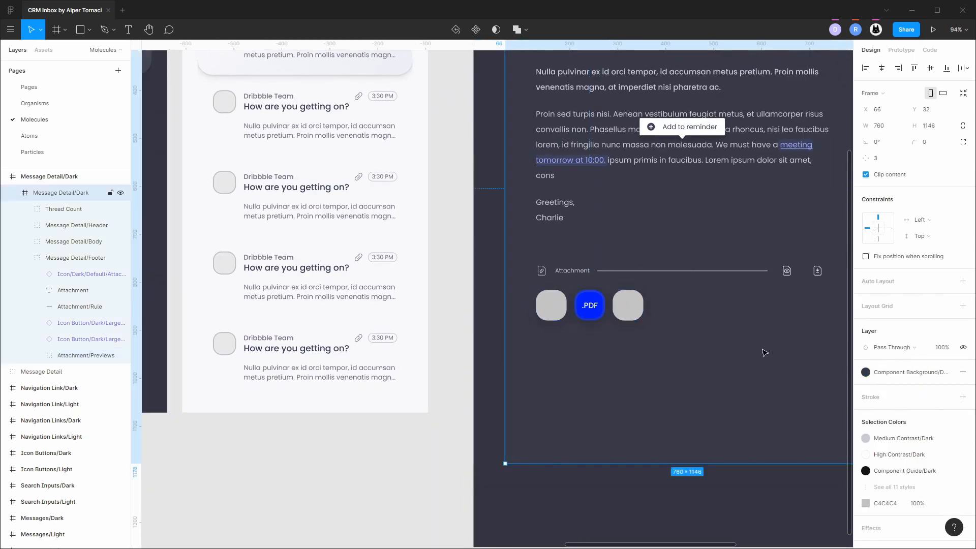
left_click_drag(763, 345, 592, 362)
scroll(571, 348, "up", 2)
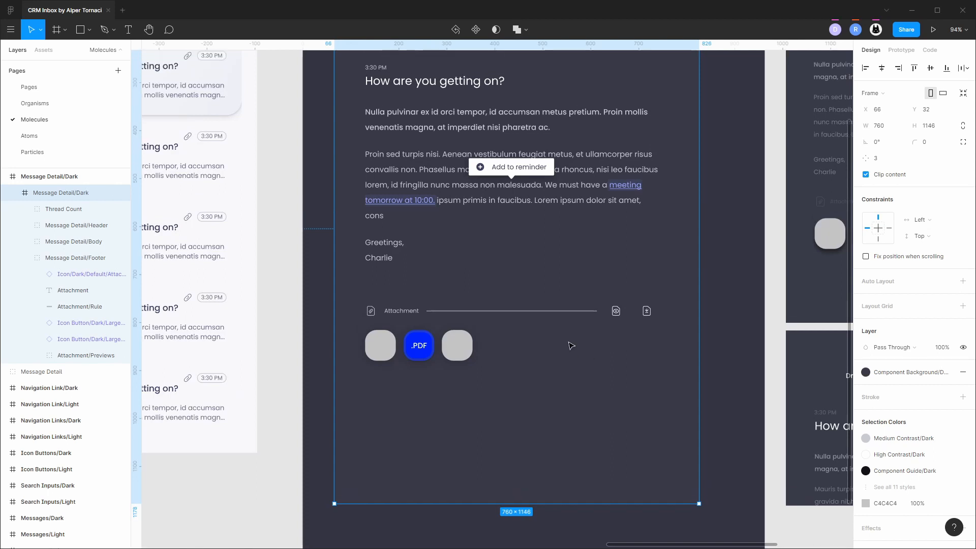
left_click(27, 259)
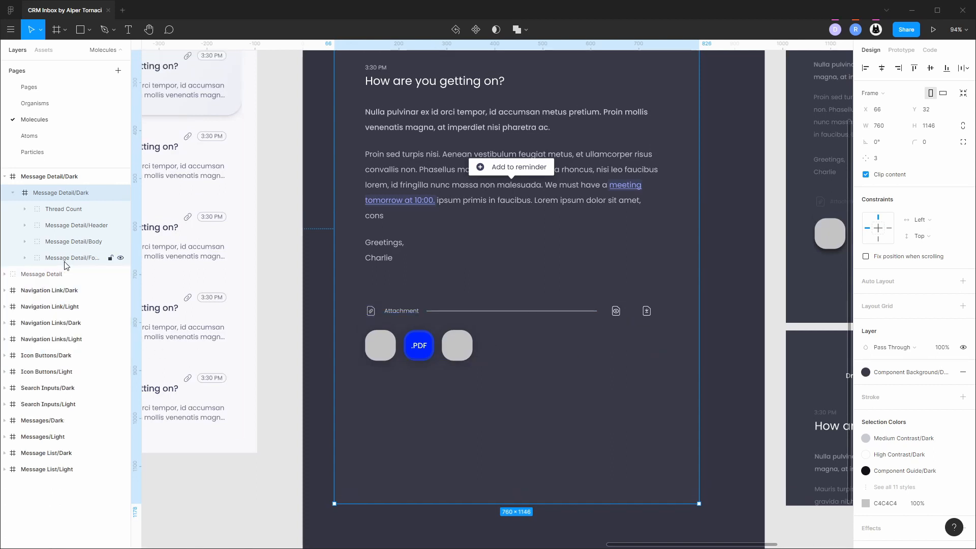
left_click(65, 260)
key("alt")
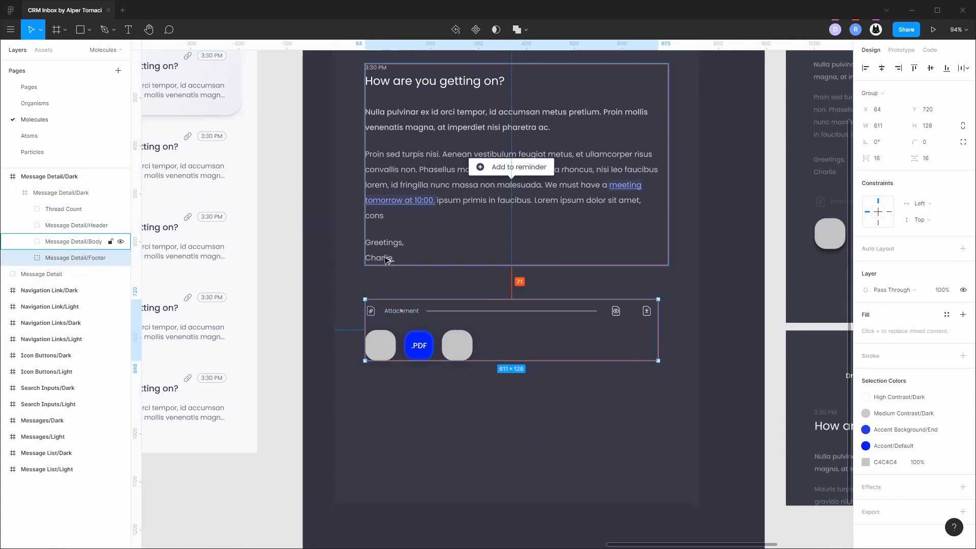
key("shift+Up")
key("shift+Up")
key("shift+Up")
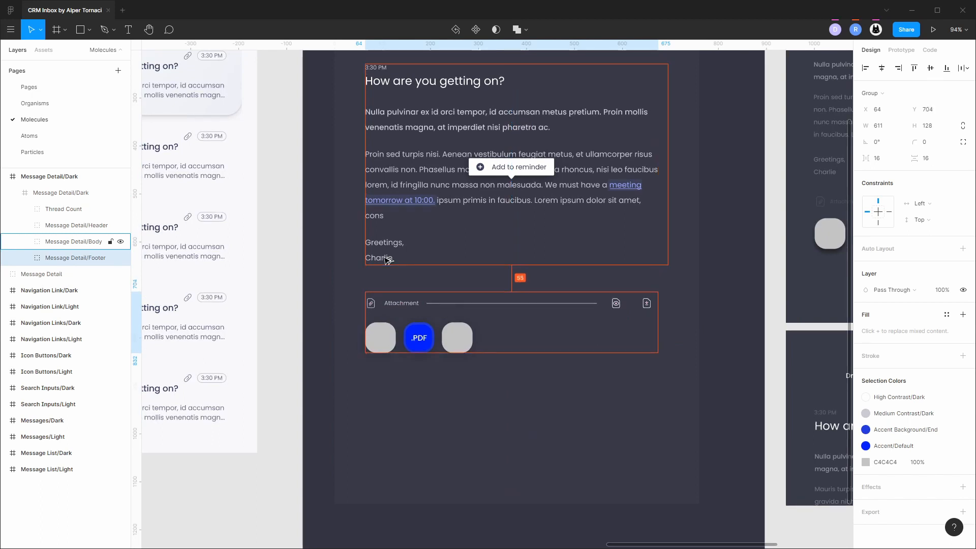
key("shift+Up")
key("shift+Up")
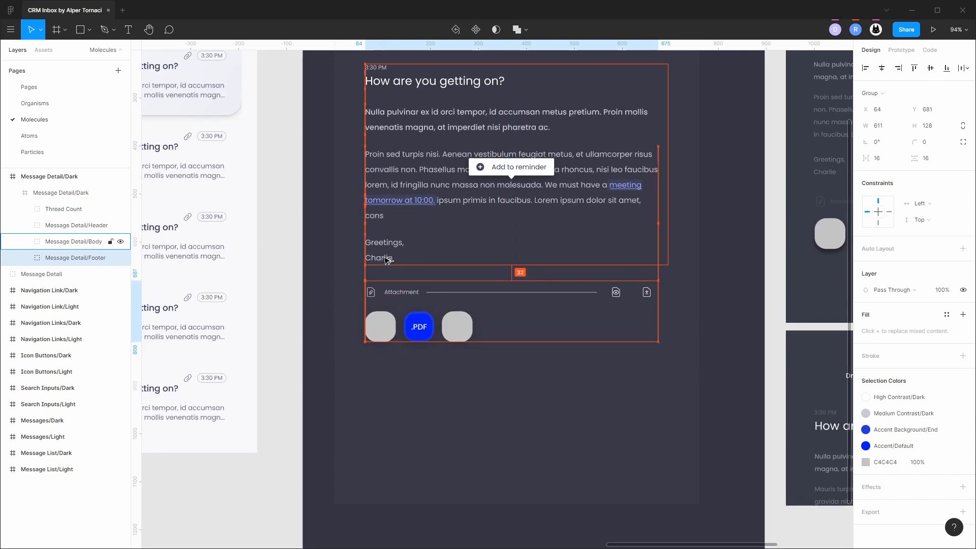
left_click(481, 394)
Resize the Message Detail/Dark frame's height to 873 so it ends just below the footer
scroll(482, 391, "up", 2)
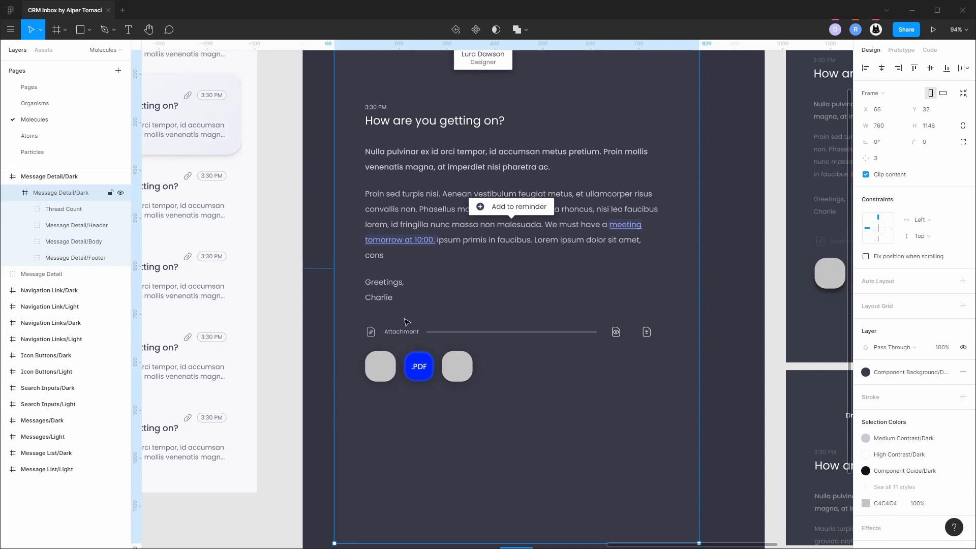
scroll(407, 322, "up", 2)
scroll(458, 432, "down", 3)
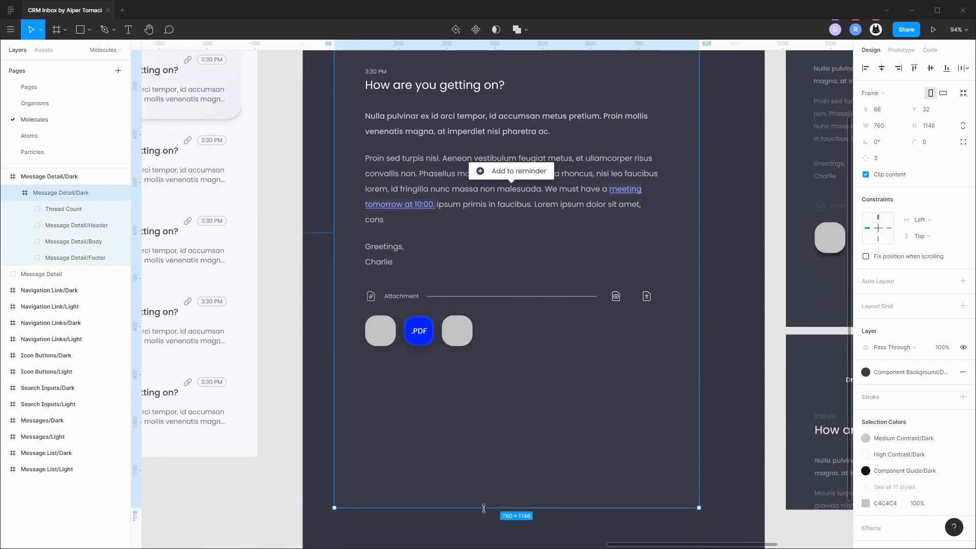
left_click_drag(483, 508, 461, 392)
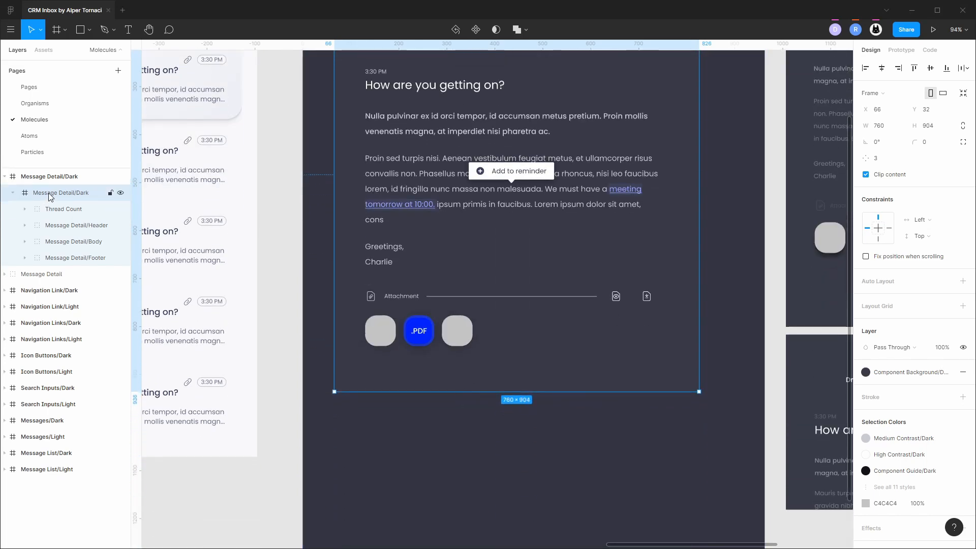
left_click_drag(431, 380, 429, 346)
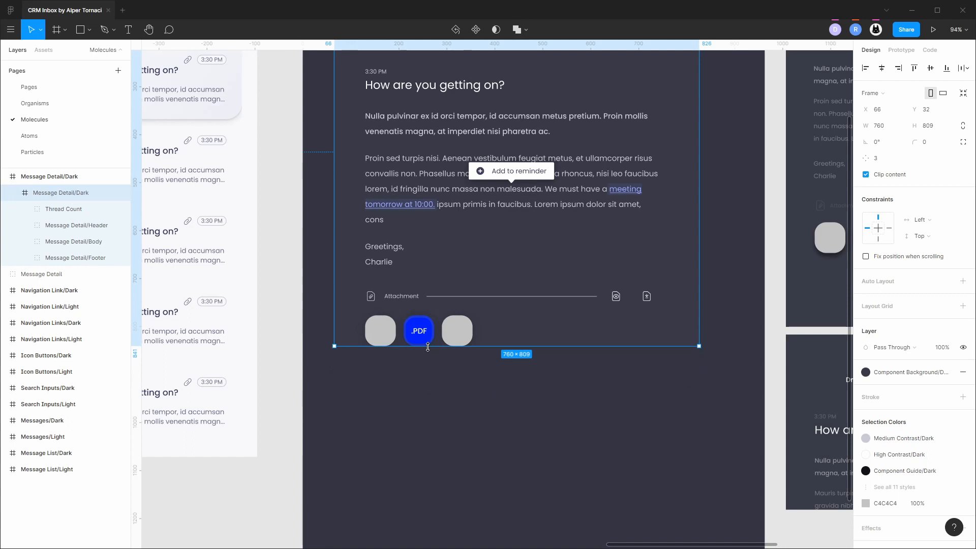
left_click_drag(427, 347, 429, 348)
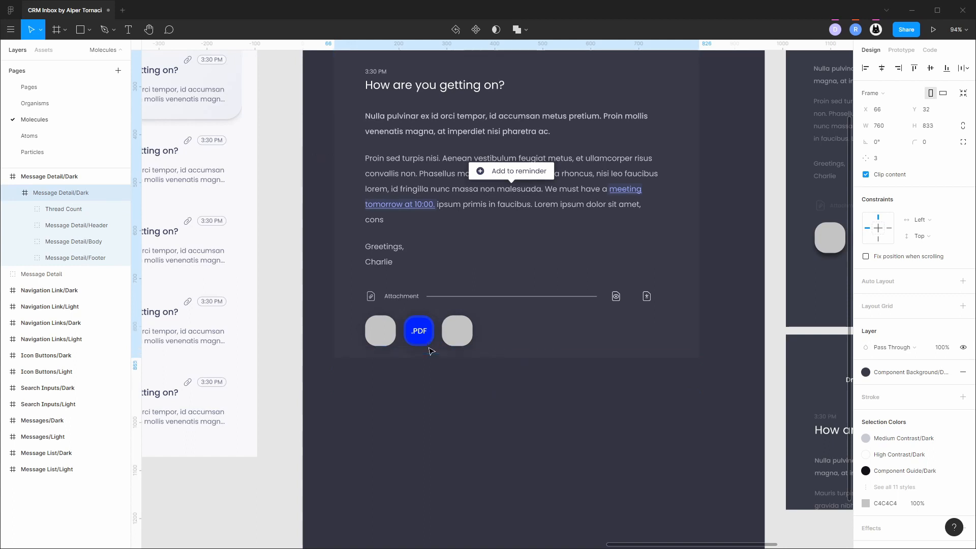
key("ctrl+shift+Down")
key("ctrl+shift+Down")
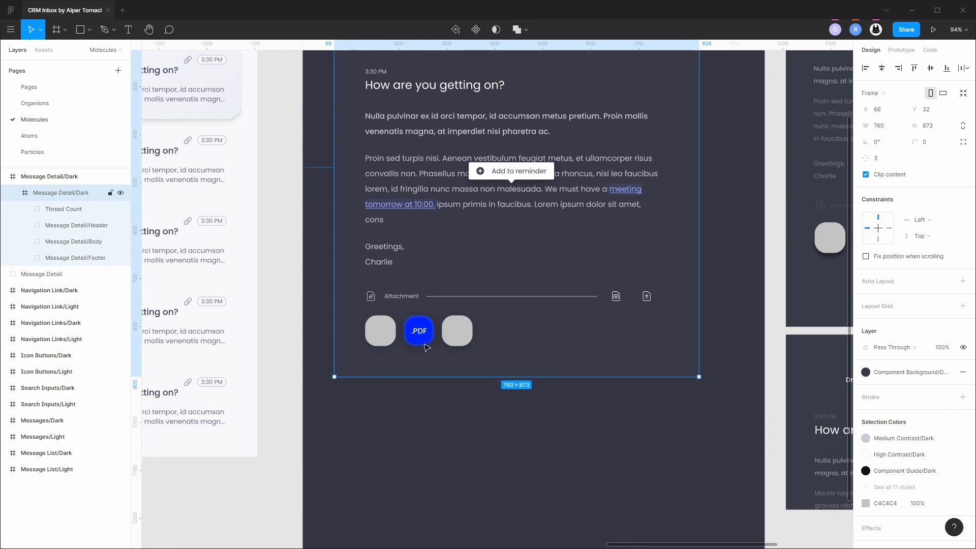
left_click(76, 258)
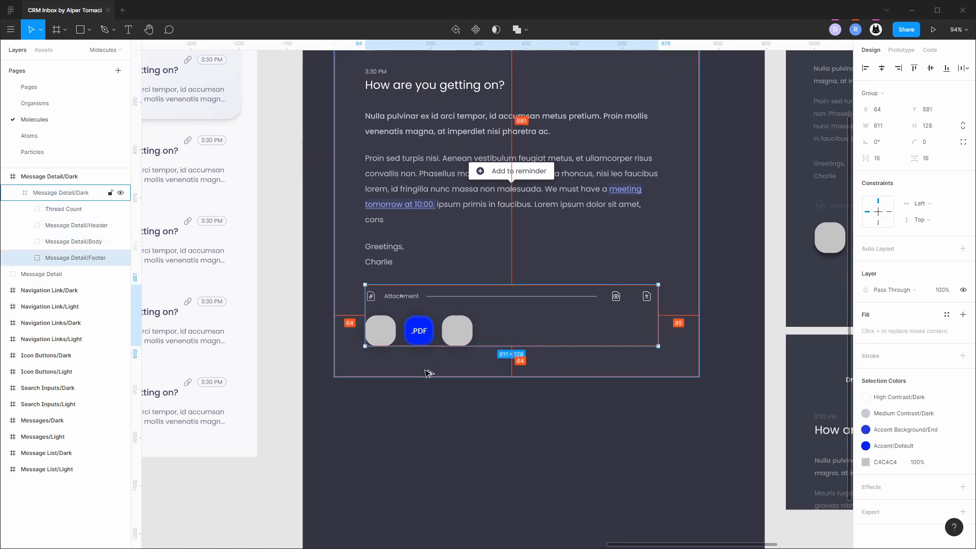
key("Escape")
Collapse the Message Detail/Dark layer tree and select the frame
scroll(464, 401, "up", 5)
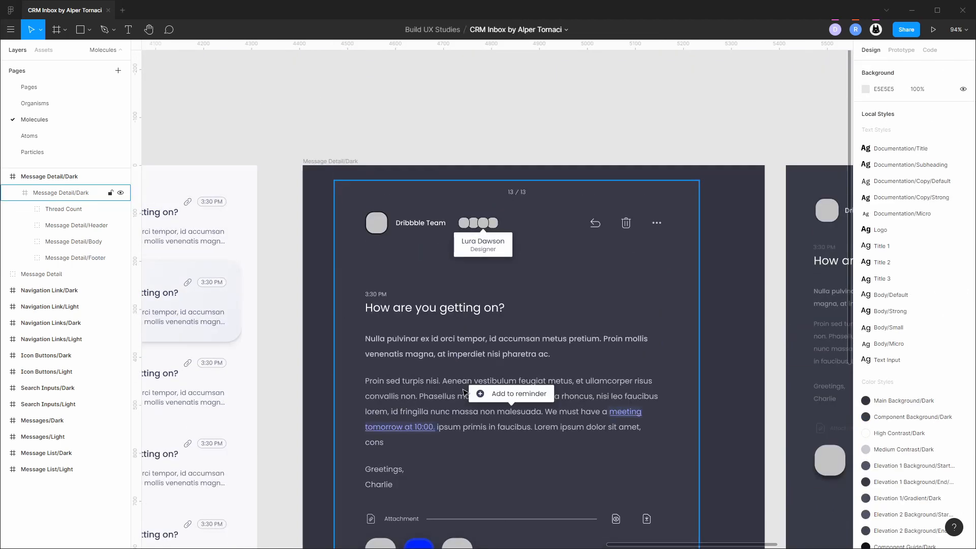
left_click(14, 193)
left_click(66, 193)
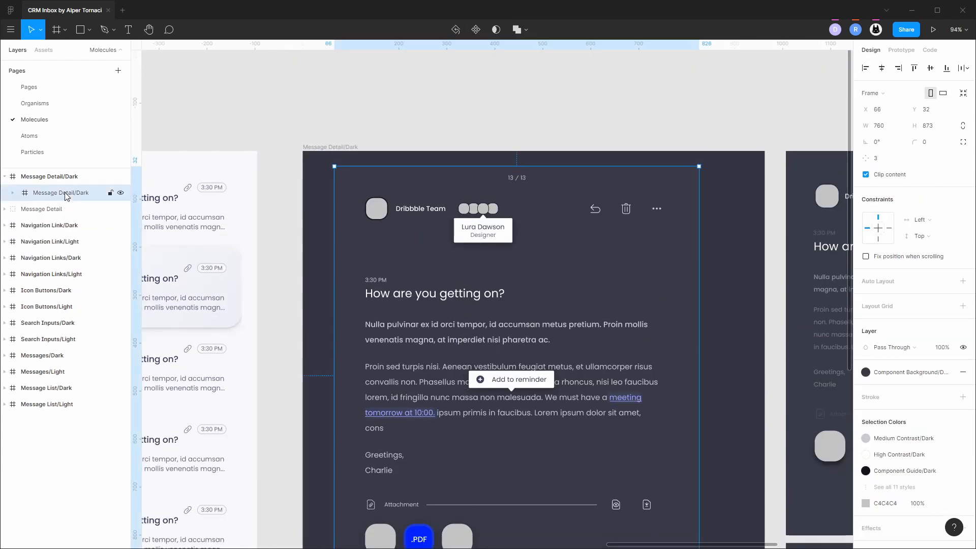
Turn the inner Message Detail/Dark frame into a component
key("ctrl+alt+k")
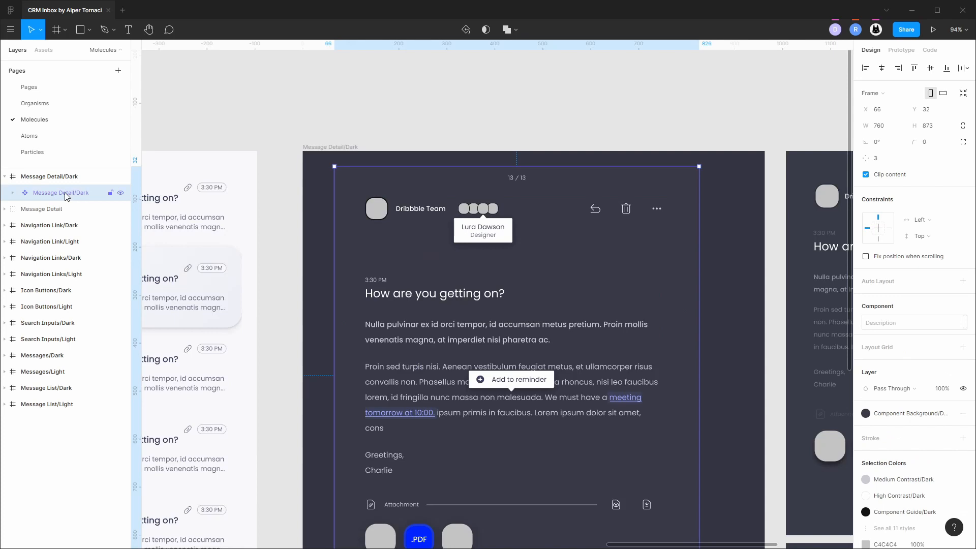
scroll(603, 346, "down", 5)
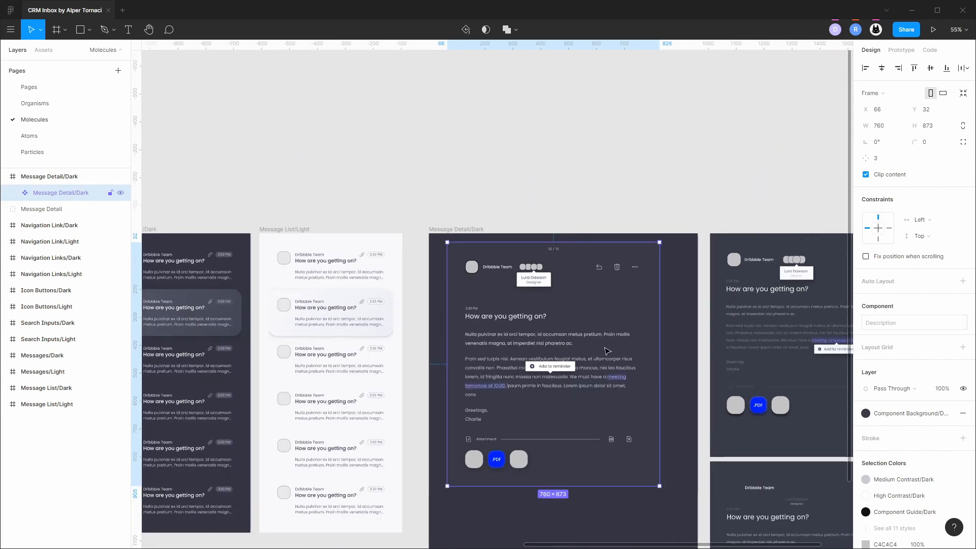
Delete the old Message Detail design placed to the right of the new component
left_click(773, 330)
double_click(773, 345)
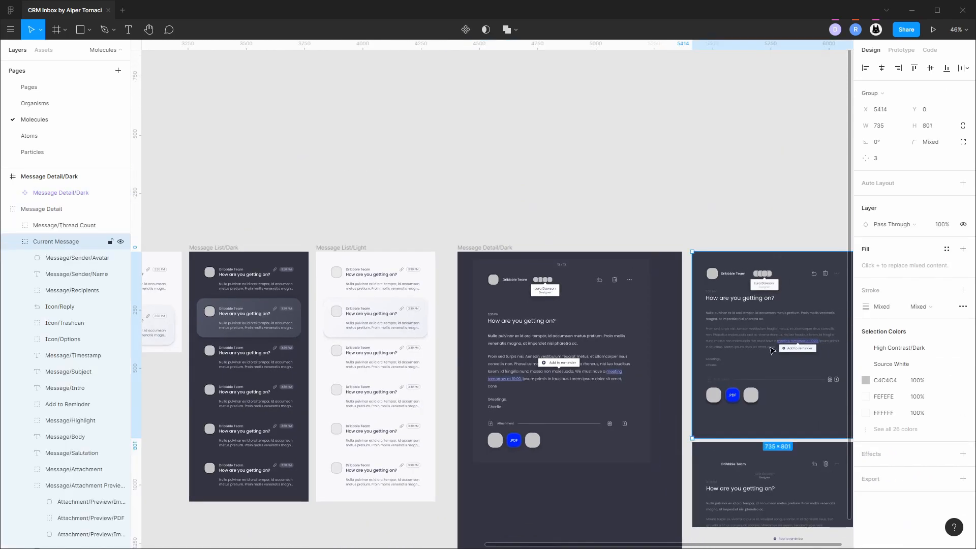
key("Delete")
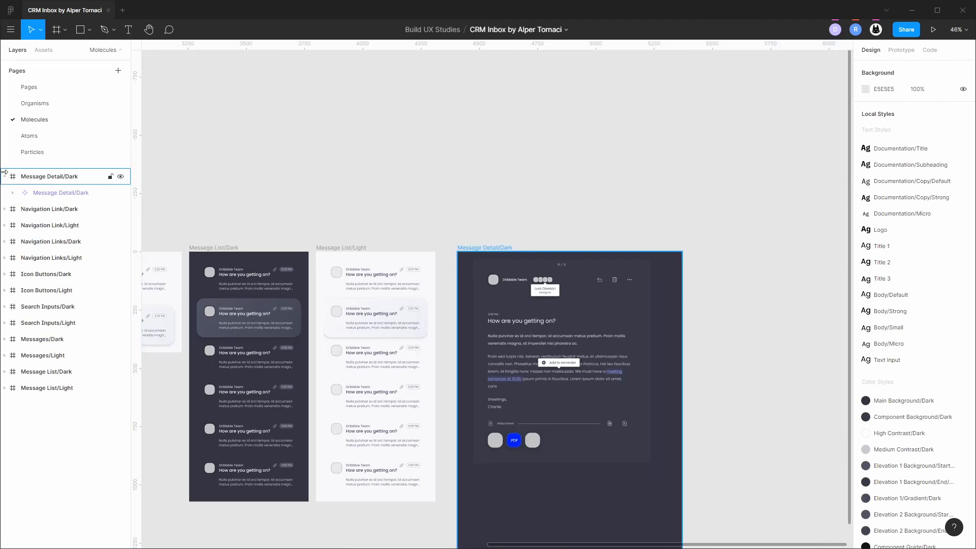
Move the Message Detail/Dark frame to the end of the page's layer list
left_click(61, 176)
left_click_drag(60, 376, 61, 380)
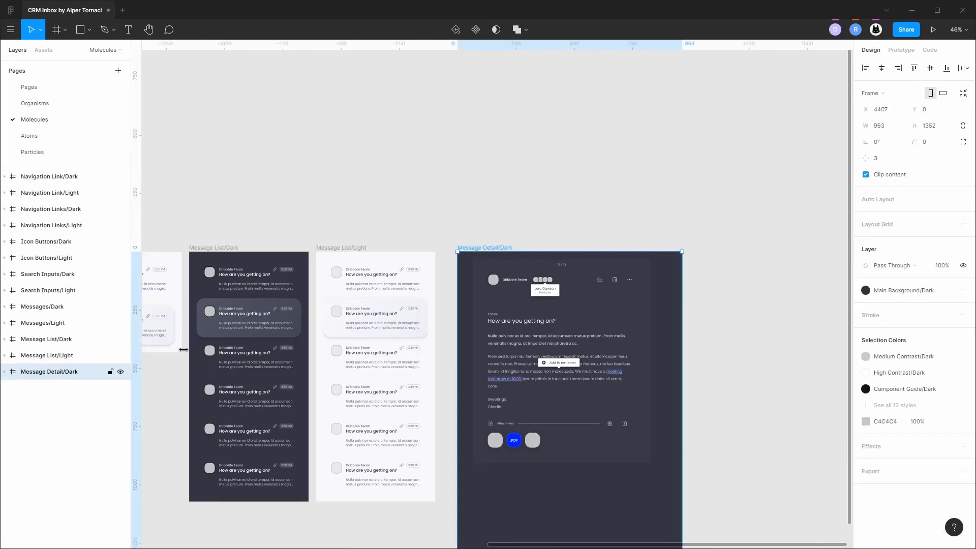
Move the Message Detail/Dark component to about x 32, y 32 inside its outer frame
scroll(516, 206, "down", 2)
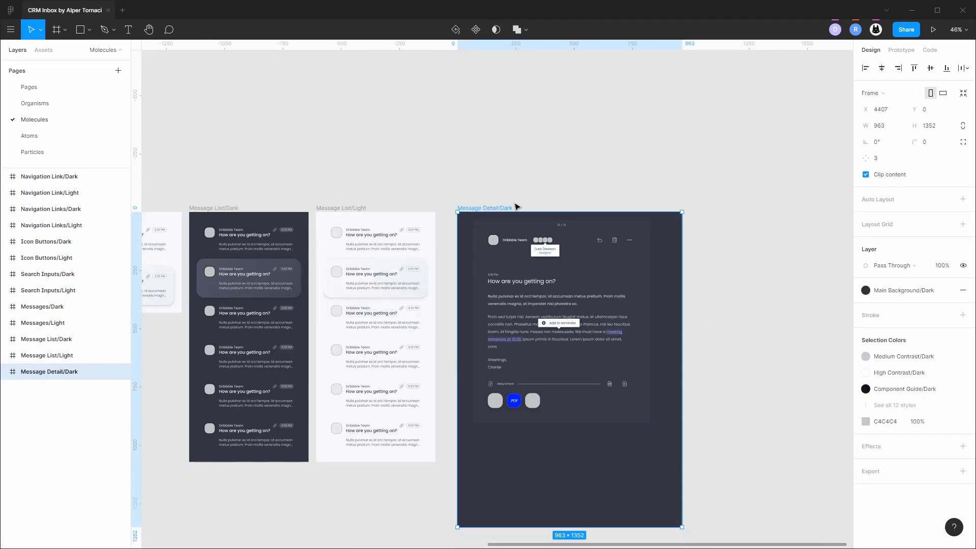
left_click(510, 250)
left_click_drag(509, 250, 503, 256)
scroll(492, 212, "up", 5)
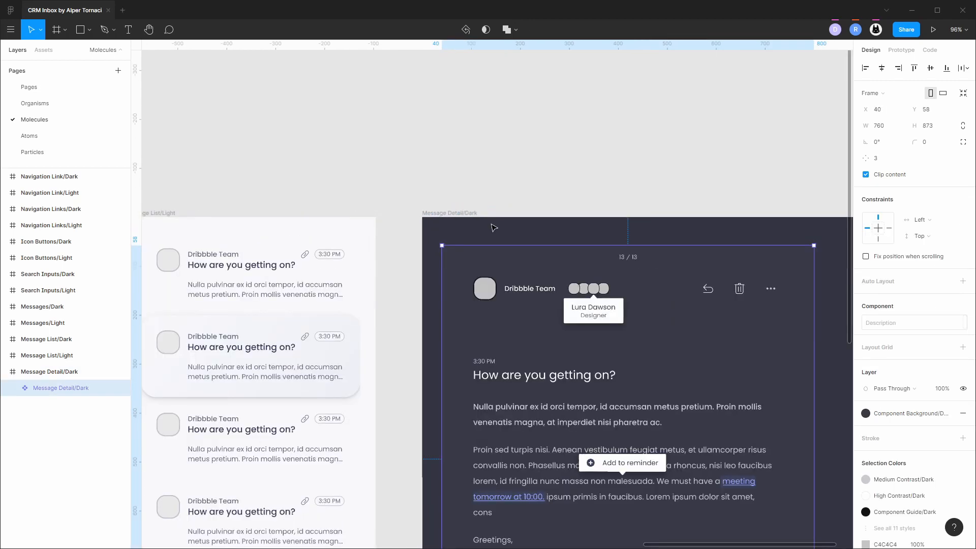
key("shift+Up")
key("shift+Up")
key("Up")
key("Up")
key("Up")
key("Up")
key("Up")
key("Up")
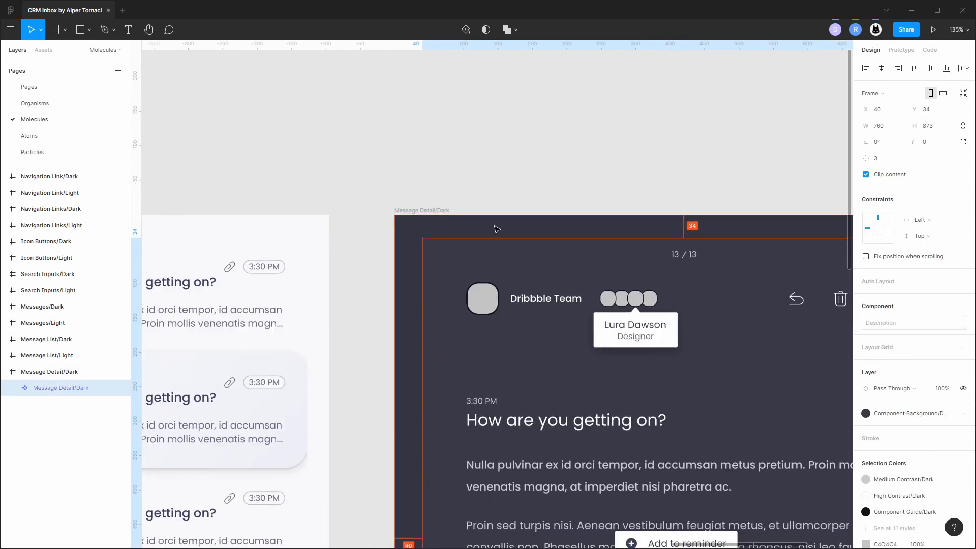
Resize the outer Message Detail/Dark frame to 824 × 937 so it wraps the component with padding
scroll(497, 229, "down", 5)
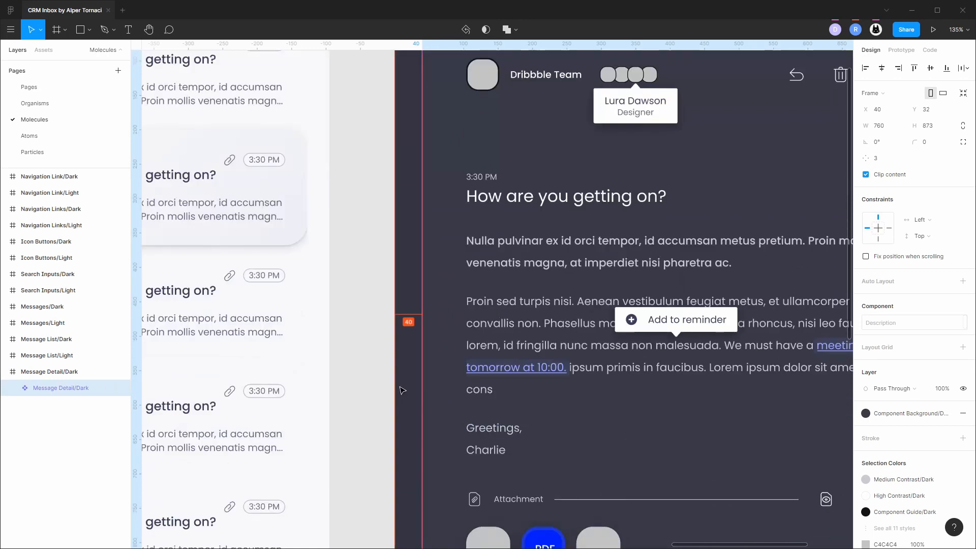
scroll(402, 390, "down", 5)
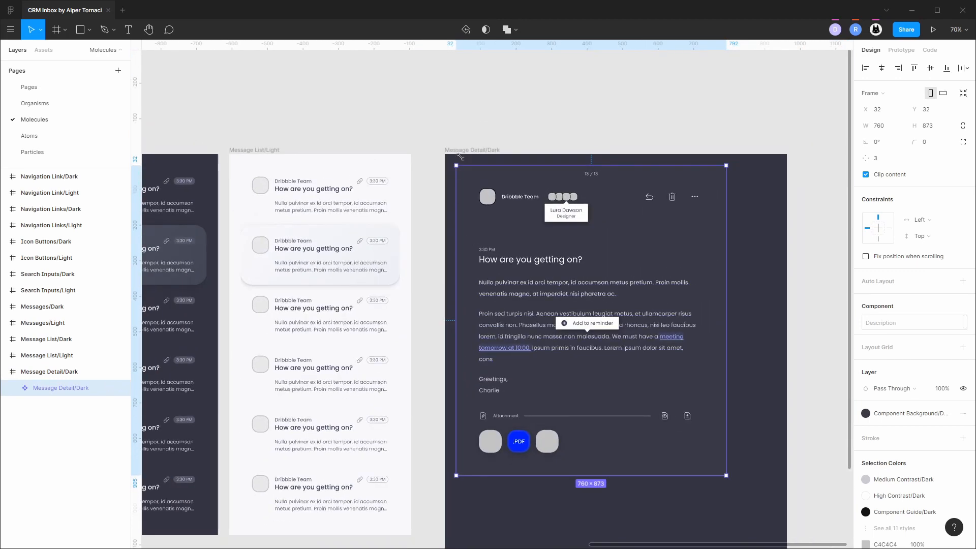
left_click(477, 151)
scroll(742, 407, "down", 3)
left_click_drag(787, 493, 756, 349)
Nudge the outer Message Detail/Dark frame left, closer to the Message List/Light frame
scroll(756, 349, "up", 5)
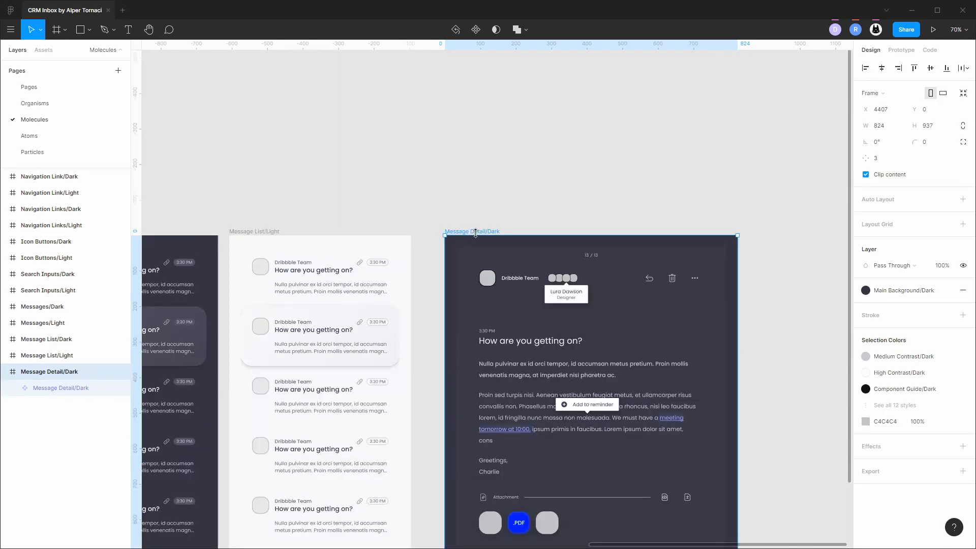
scroll(405, 366, "down", 1)
key("shift+Left")
key("shift+Left")
key("shift+Left")
key("shift+Left")
key("shift+Left")
key("shift+Left")
key("Left")
key("Left")
key("Left")
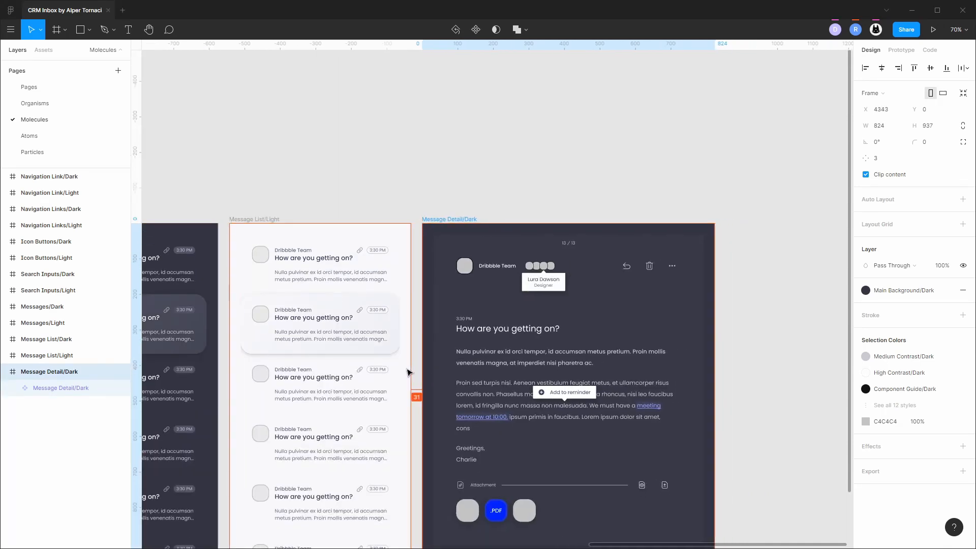
Duplicate the Message Detail/Dark frame beside the original
key("ctrl+d")
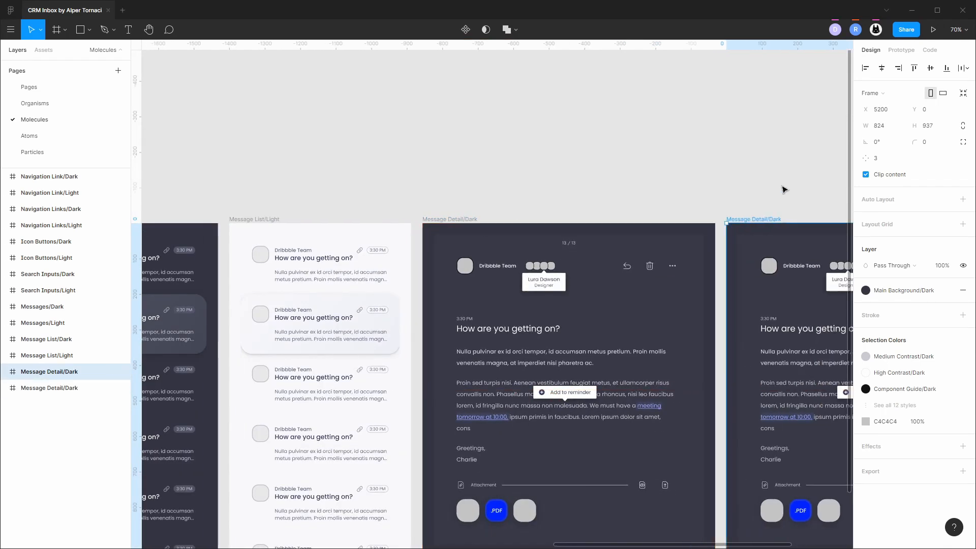
left_click_drag(784, 188, 535, 147)
scroll(514, 170, "down", 1)
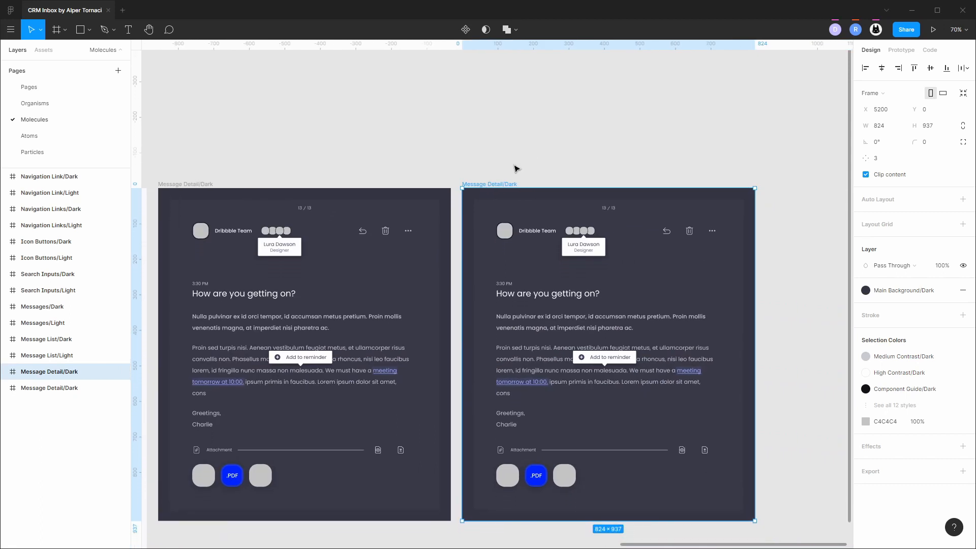
Reorder the duplicated frame in the layer list and rename it Message Detail/Light
left_click_drag(28, 374, 31, 408)
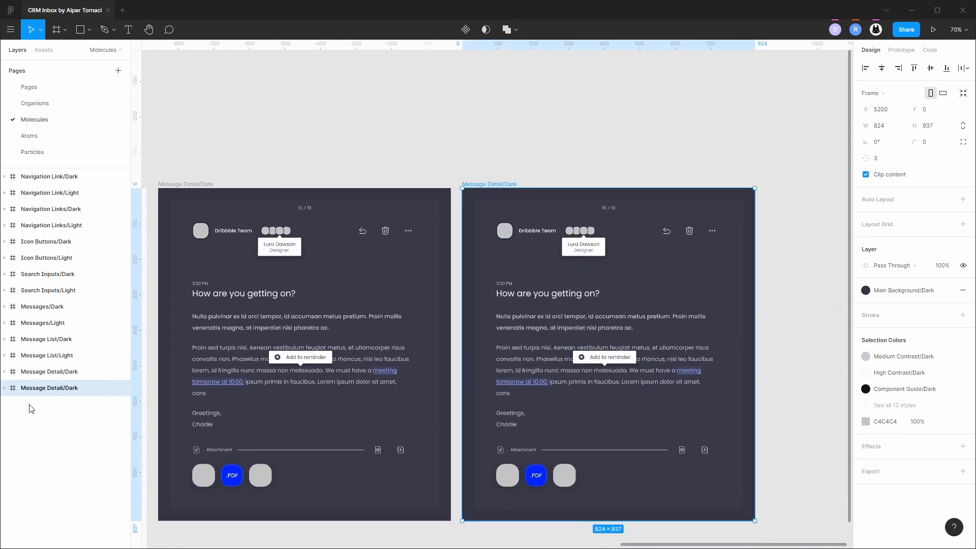
double_click(66, 391)
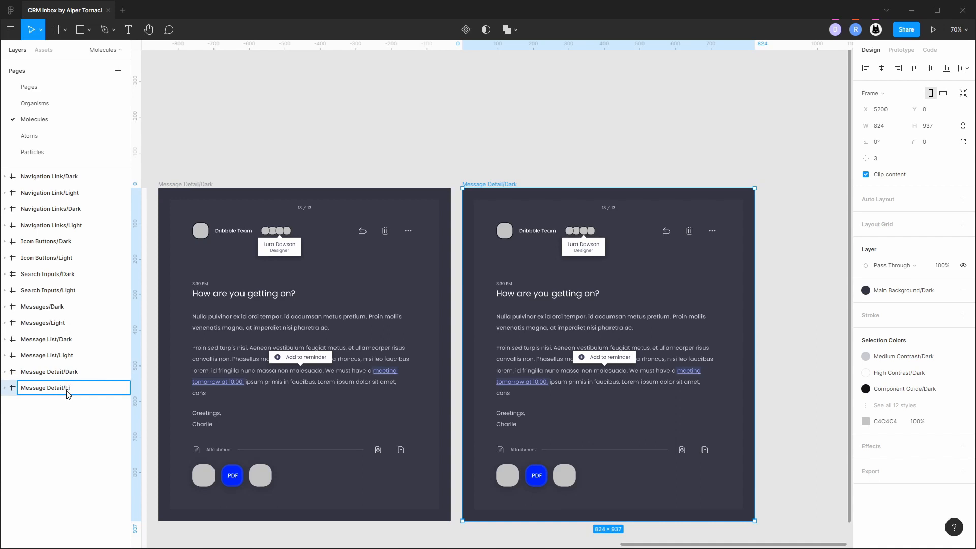
key("Return")
Set the Message Detail/Light frame's fill to the light Main Background colour style
left_click(5, 388)
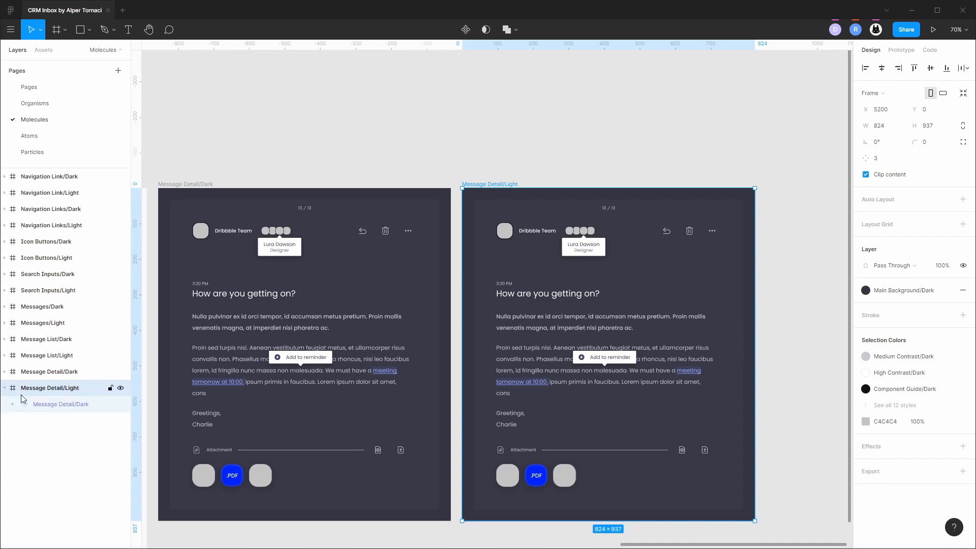
left_click(910, 291)
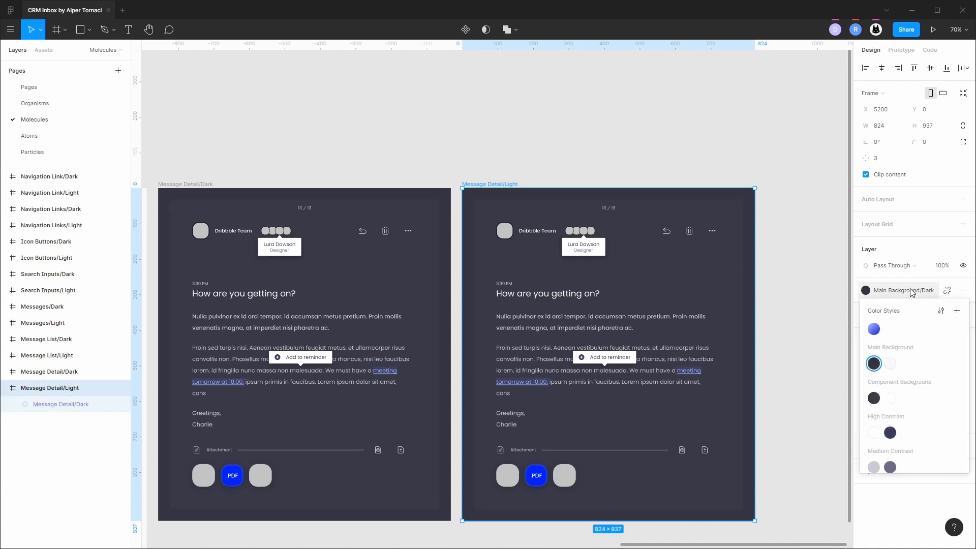
left_click(890, 363)
Apply the light Component Background style to the nested message detail instance
left_click(59, 404)
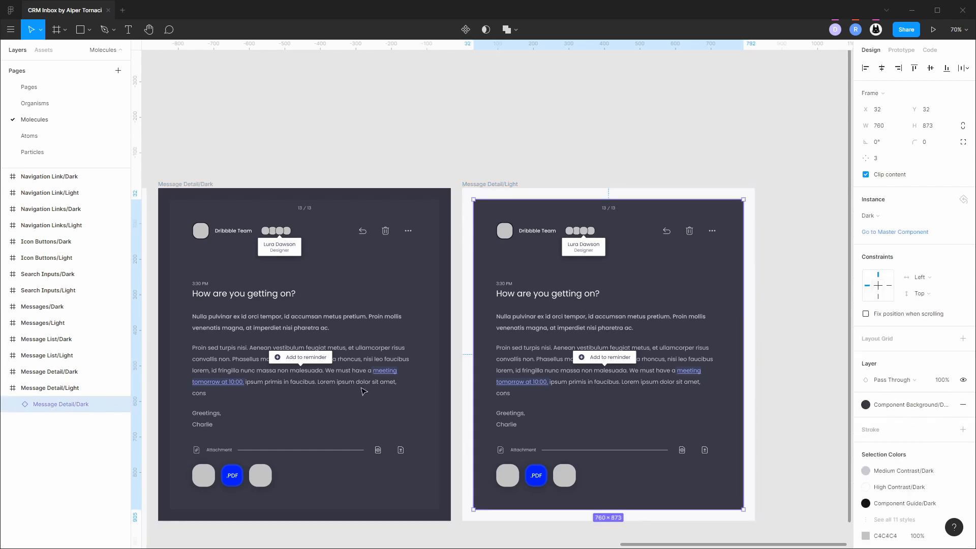
left_click(906, 408)
left_click(890, 470)
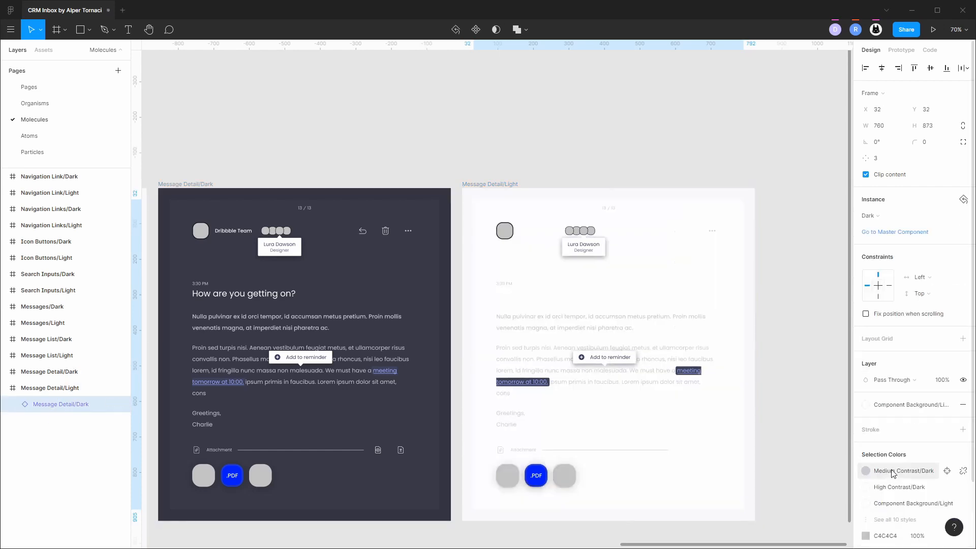
Recolour the thread count texts with the Medium Contrast/Light colour style
left_click(13, 405)
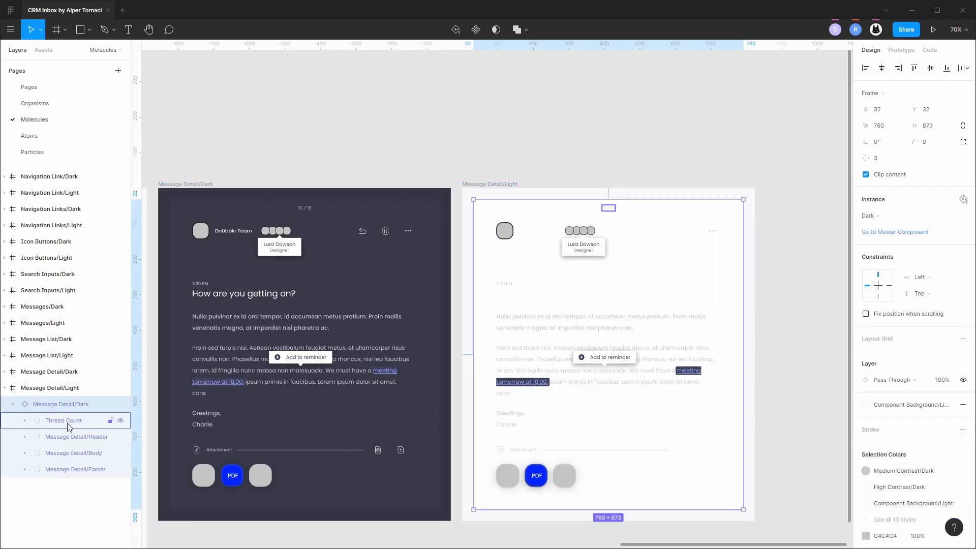
left_click(20, 425)
left_click(24, 422)
left_click(68, 437)
left_click(111, 465, "shift")
left_click(897, 410)
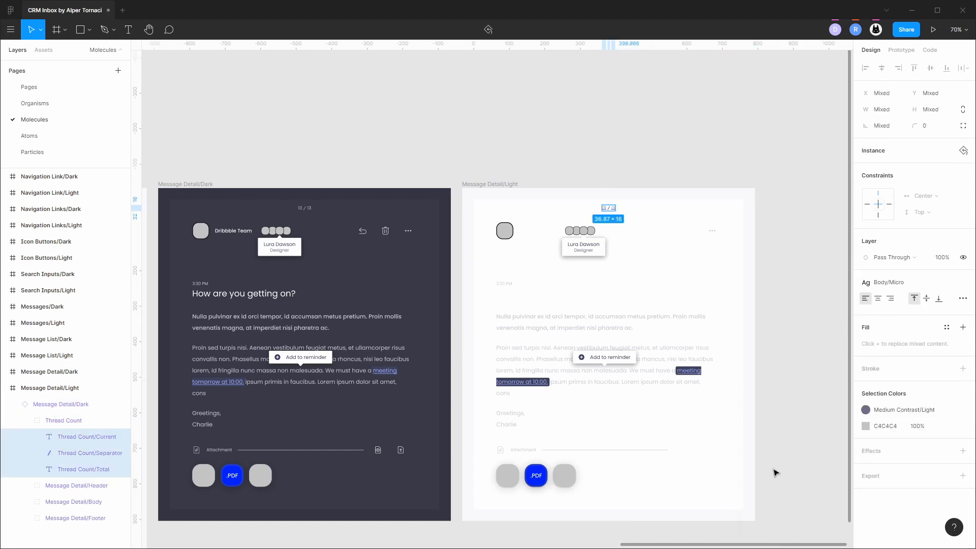
Swap the sender avatar to the Avatars/Light variant
scroll(619, 229, "up", 4)
left_click(24, 420)
left_click(25, 437)
left_click(38, 457)
left_click(37, 453)
left_click(84, 470)
left_click(895, 199)
mouse_move(886, 307)
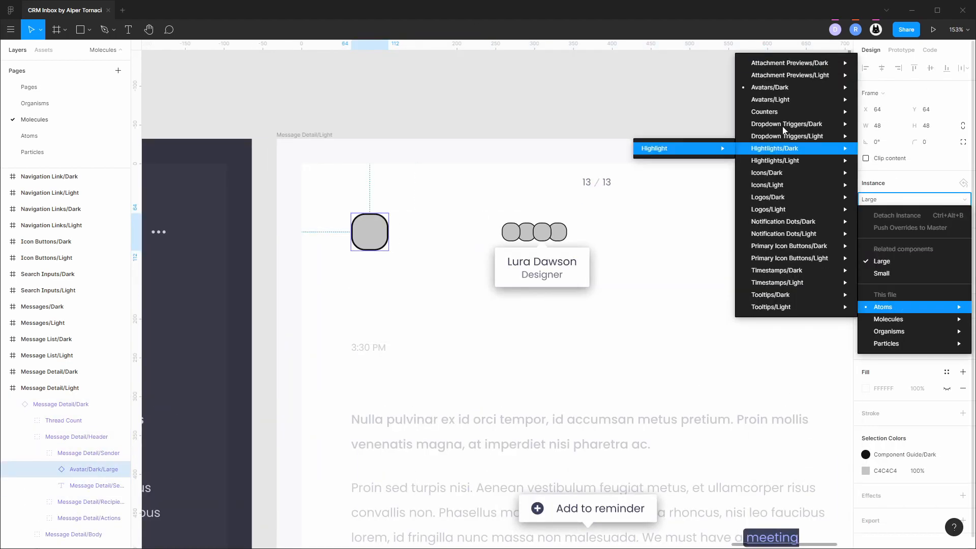
mouse_move(778, 100)
left_click(481, 100)
Recolour the sender name text with a light text colour style
left_click(92, 484)
left_click(884, 328)
left_click(889, 434)
Swap the four recipient avatars to the small Avatars/Light variant
left_click(37, 453)
left_click(37, 470)
left_click(50, 486)
left_click(97, 427)
left_click(97, 475, "shift")
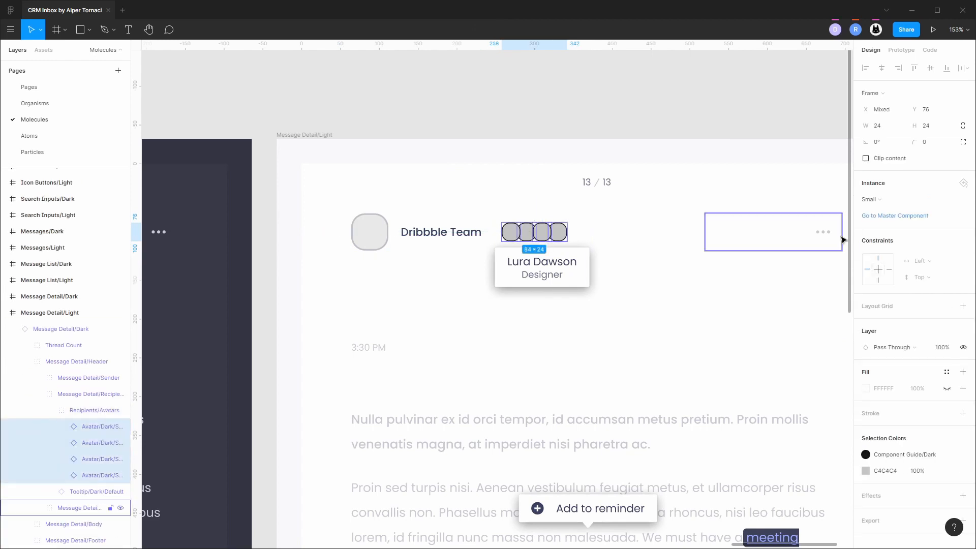
left_click(879, 199)
left_click(480, 112)
Swap the recipient tooltip to its Tooltips/Light variant
left_click(49, 411)
left_click(97, 491)
left_click(870, 216)
mouse_move(886, 323)
mouse_move(781, 327)
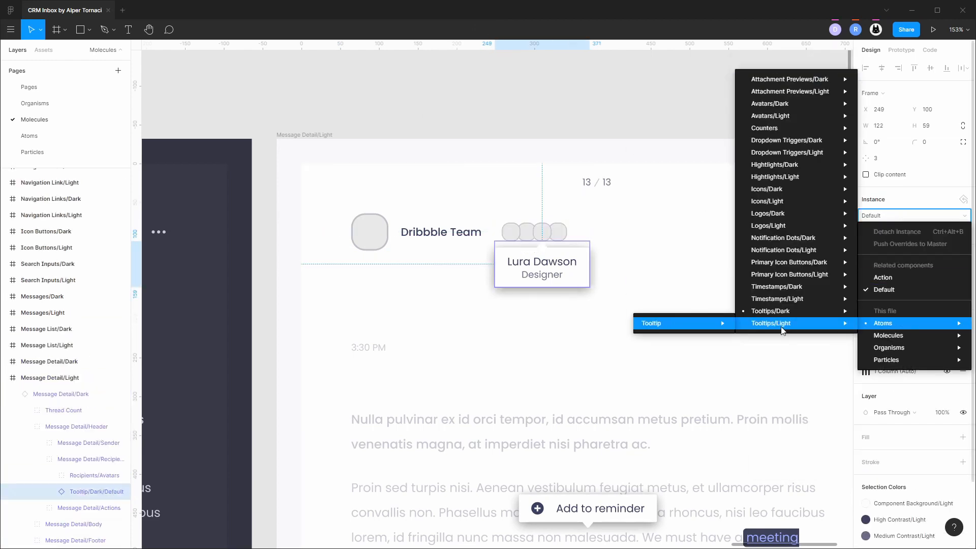
left_click(480, 336)
Swap the first header action button to its light Icon Button variant
left_click(37, 459)
left_click(567, 261)
scroll(566, 262, "up", 5)
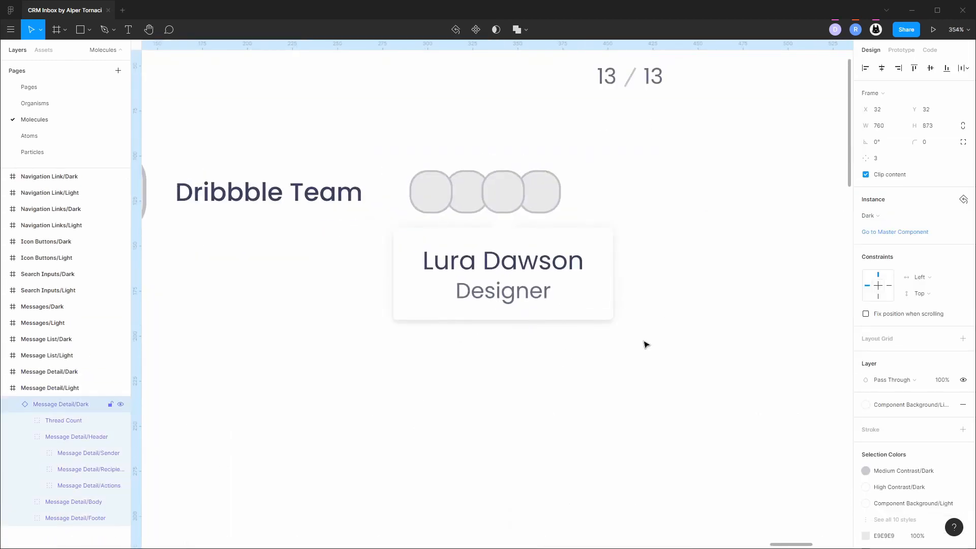
left_click(83, 490)
key("shift+2")
left_click(36, 487)
scroll(43, 483, "down", 1)
left_click(50, 475)
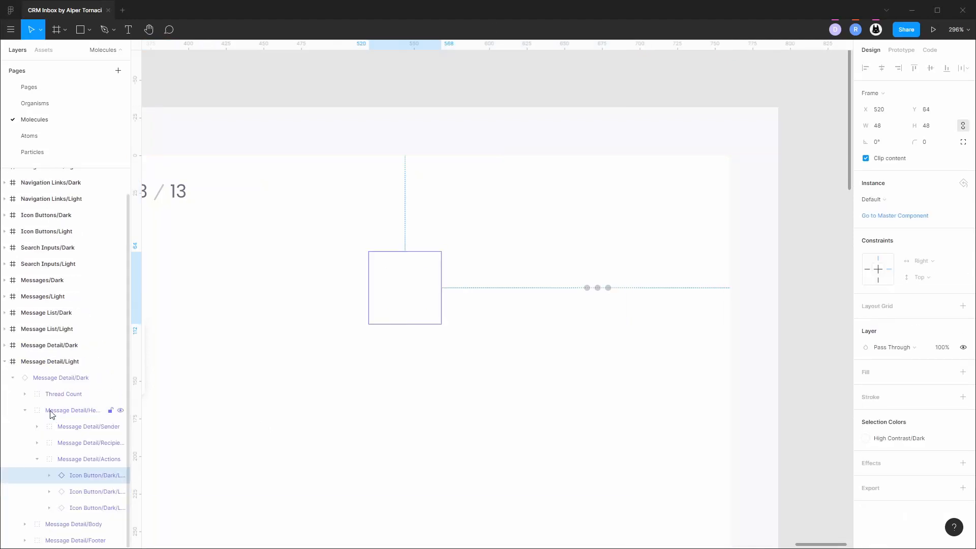
left_click(84, 507, "shift")
left_click(872, 200)
mouse_move(910, 335)
mouse_move(790, 344)
left_click(486, 344)
Swap the second header action button to its light Icon Button variant
left_click(49, 475)
left_click(97, 491)
left_click(873, 199)
left_click(61, 492)
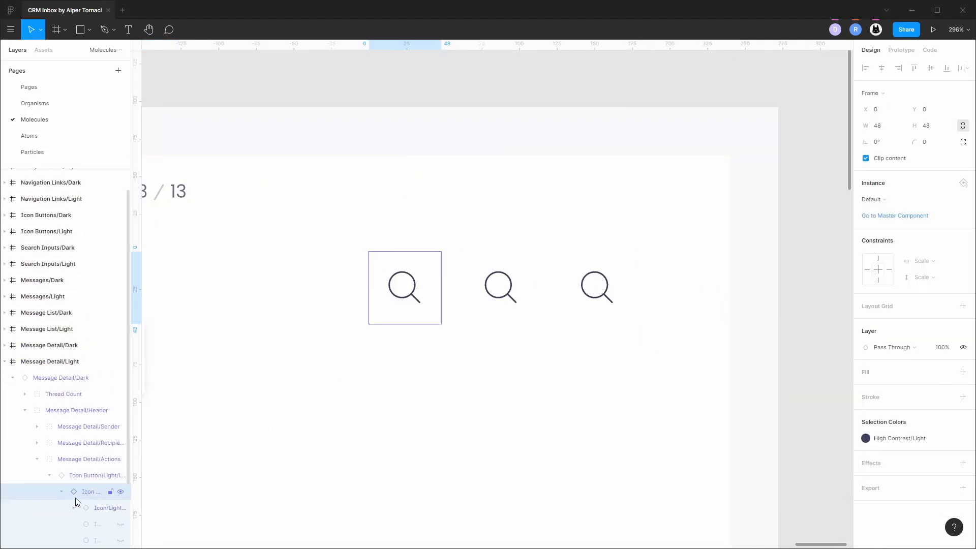
Set the first action button's icon to Reply
left_click(96, 507)
left_click(873, 199)
left_click(888, 383)
Set the second action button's icon to Trashcan
left_click(61, 492)
left_click(49, 475)
left_click(49, 492)
left_click(62, 508)
left_click(98, 524)
left_click(873, 199)
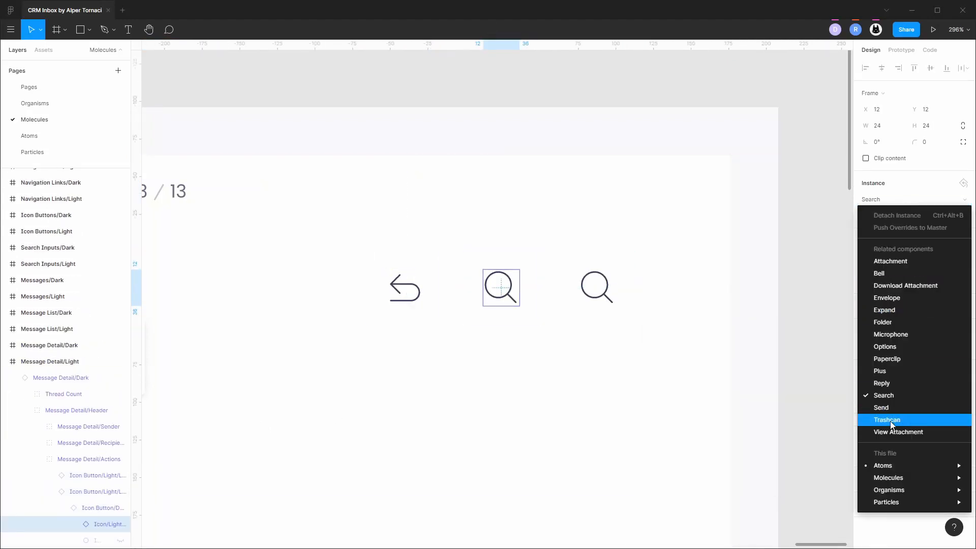
left_click(891, 421)
Set the third action button's icon to Options and colour it with the Medium Contrast light style
left_click(49, 508)
left_click(98, 540)
left_click(873, 199)
left_click(910, 325)
left_click(899, 455)
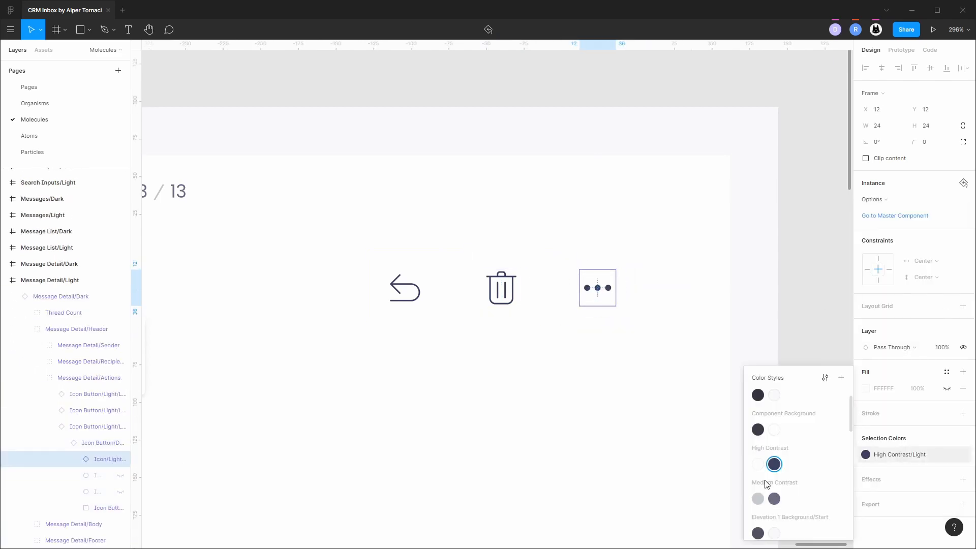
left_click(773, 497)
Recolour the message timestamp in the body with a light text colour style
left_click(61, 443)
left_click(37, 442)
left_click(26, 437)
left_click(297, 440)
scroll(297, 440, "down", 5)
left_click(26, 453)
left_click(85, 469)
left_click(899, 325)
Apply a light High Contrast colour style to the message subject text
left_click(81, 485)
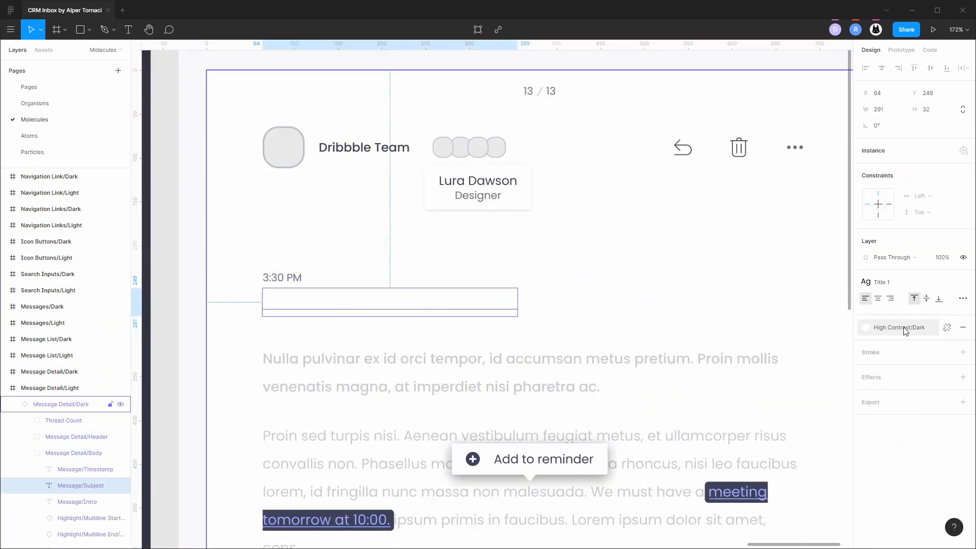
left_click(904, 328)
left_click(83, 524, "ctrl")
scroll(760, 403, "down", 4)
left_click(888, 343)
left_click(773, 387)
Swap the Add to reminder tooltip to its Tooltips/Light Action variant
scroll(376, 366, "up", 1)
left_click(83, 491)
left_click(896, 216)
mouse_move(886, 322)
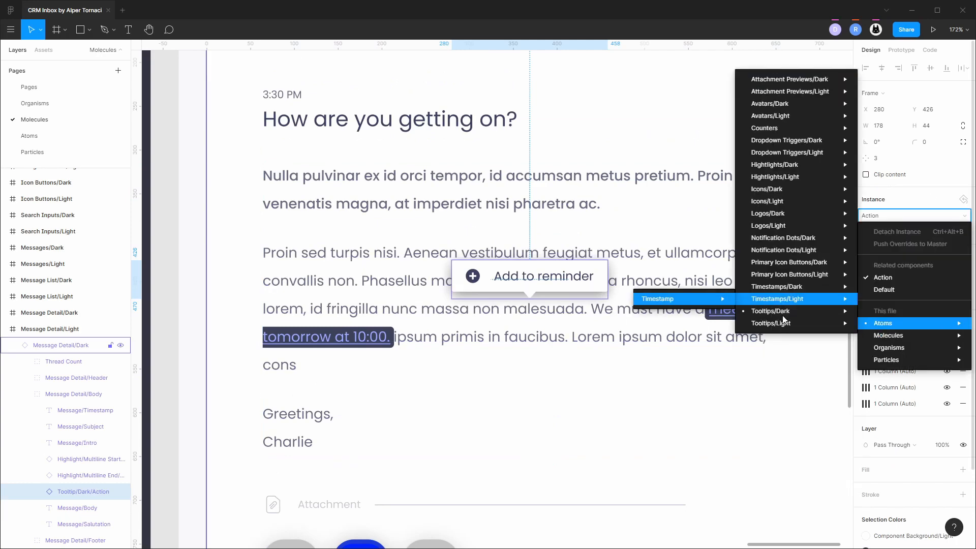
left_click(470, 323)
Swap both multiline highlight instances on the meeting link to their Hightlights/Light variants
left_click(80, 460)
left_click(900, 199)
mouse_move(775, 359)
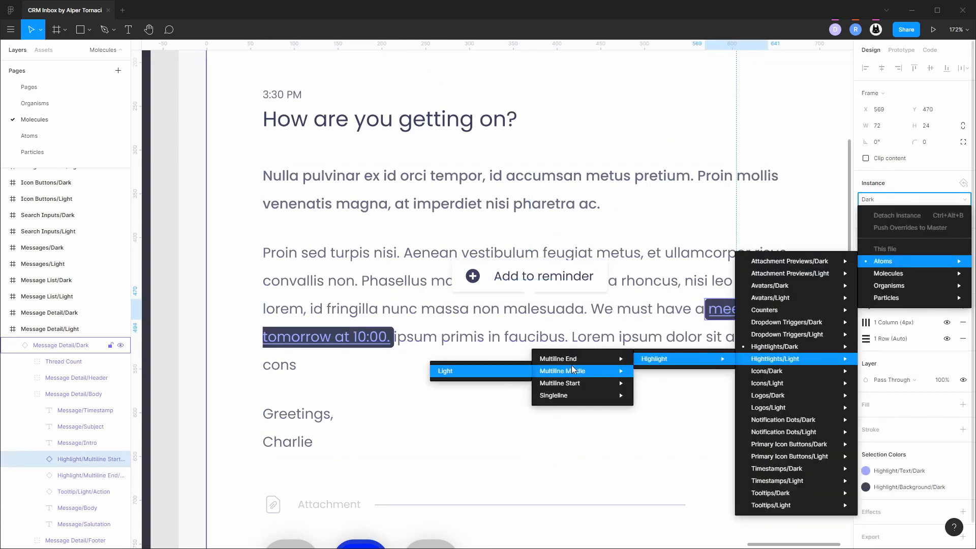
left_click(488, 383)
left_click(81, 475)
left_click(909, 199)
mouse_move(689, 365)
left_click(480, 359)
Swap the footer's attachment icon to the Attachment icon from Icons/Light
left_click(25, 394)
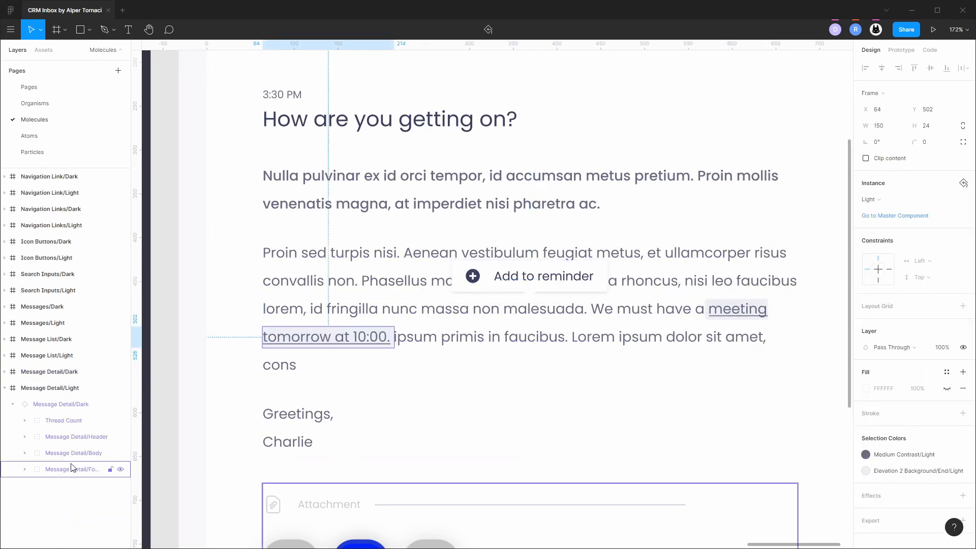
left_click(71, 467)
scroll(356, 381, "down", 4)
left_click(25, 467)
left_click(69, 459)
left_click(900, 199)
left_click(879, 199)
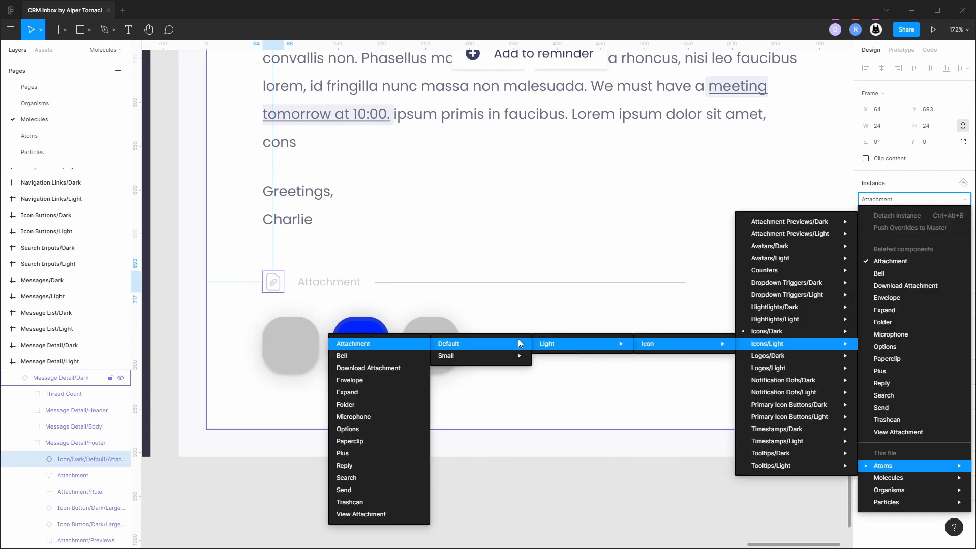
left_click(348, 342)
Swap the first attachment icon button in the footer to its light Large Default variant
left_click(81, 475)
left_click(95, 507)
left_click_drag(458, 396, 231, 404)
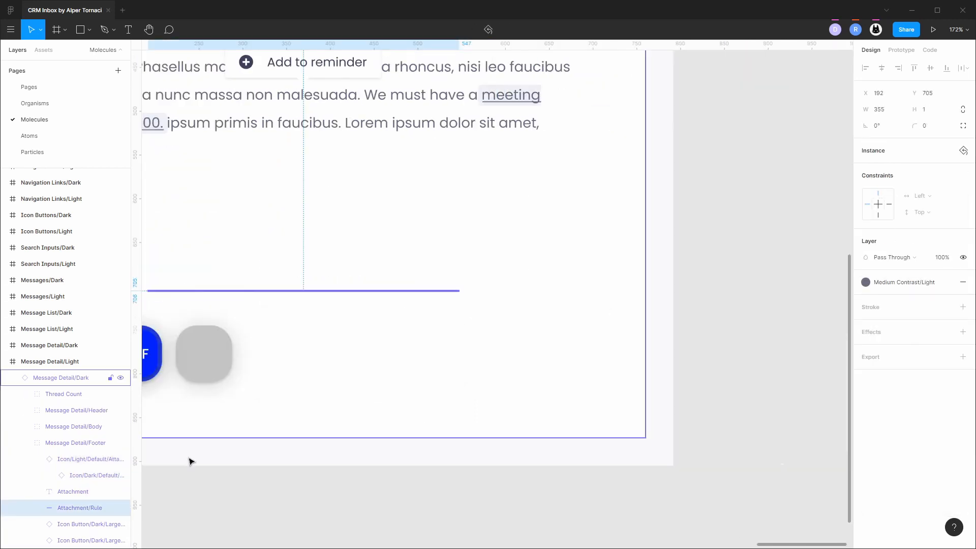
left_click(92, 524)
left_click(91, 539, "shift")
left_click(873, 199)
left_click(392, 345)
key("Return")
Set the icon inside that light icon button to View Attachment
left_click(63, 508)
left_click(50, 508)
left_click(86, 524)
left_click(898, 202)
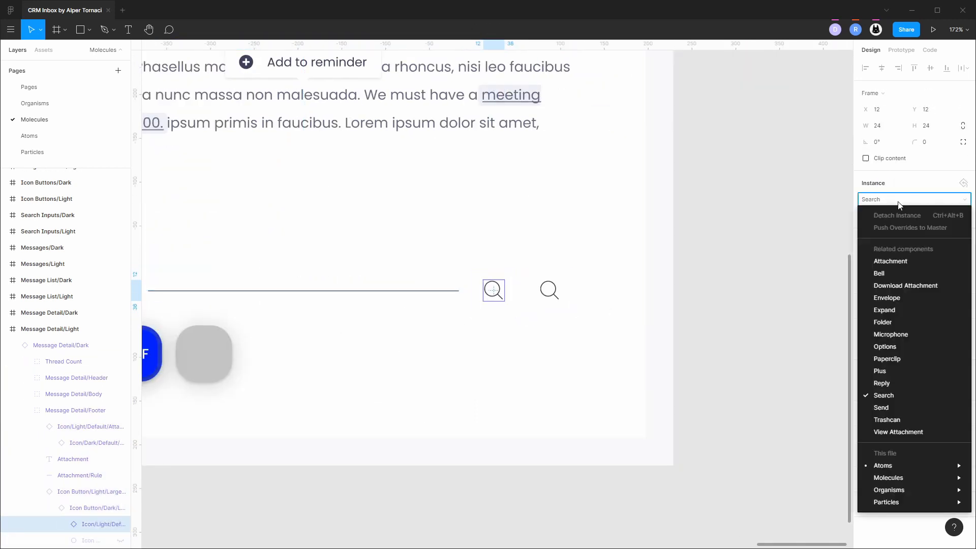
left_click(899, 432)
Swap the second attachment icon button in the footer to its light Large Default variant
scroll(71, 529, "down", 2)
left_click(37, 525)
left_click(64, 539)
left_click(890, 200)
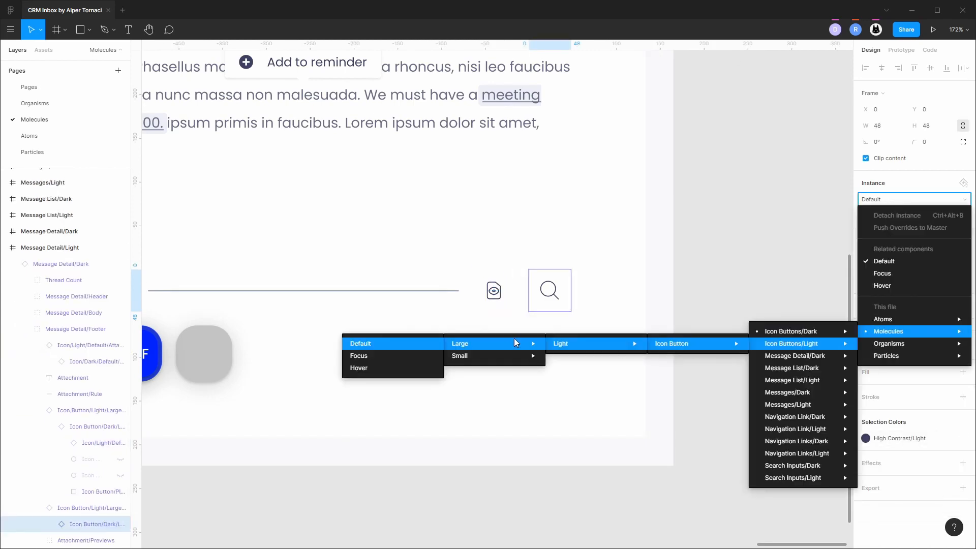
left_click(391, 342)
Set the icon inside the second light icon button to Download Attachment
left_click(49, 524)
scroll(77, 508, "down", 2)
left_click(97, 475)
left_click(894, 199)
left_click(917, 286)
Swap the three attachment preview tiles, including the PDF one, to their Light variants
left_click_drag(284, 351, 759, 267)
left_click(538, 270, "ctrl")
left_click(99, 491)
left_click(679, 270, "shift")
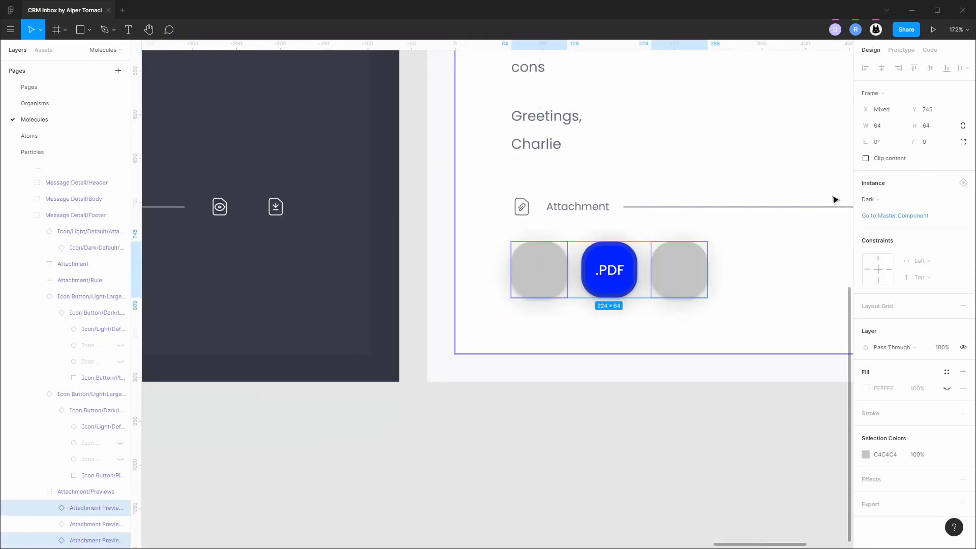
left_click(895, 199)
left_click(498, 286)
left_click(609, 269)
left_click(894, 200)
mouse_move(551, 276)
left_click(458, 273)
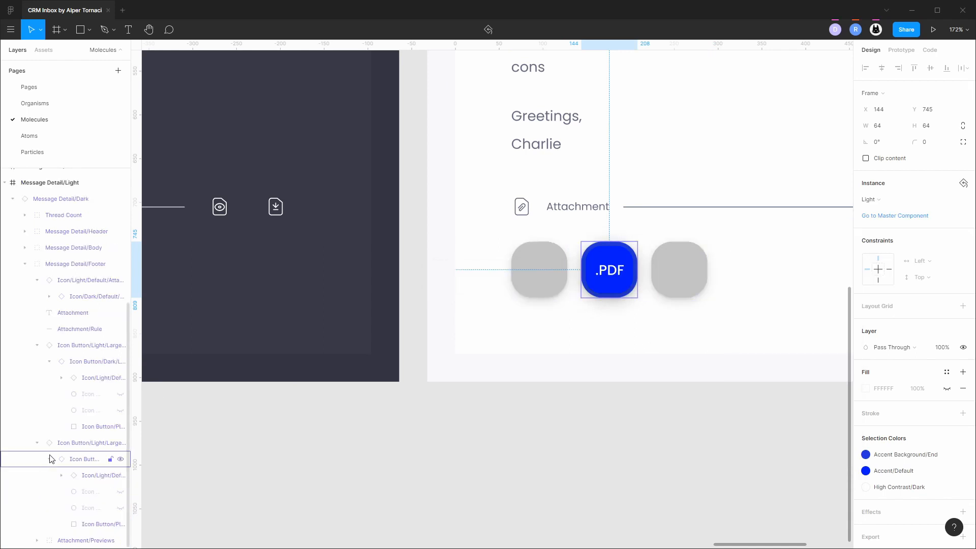
Rename the light copy of the message detail component to Message Detail/Light
scroll(52, 382, "up", 5)
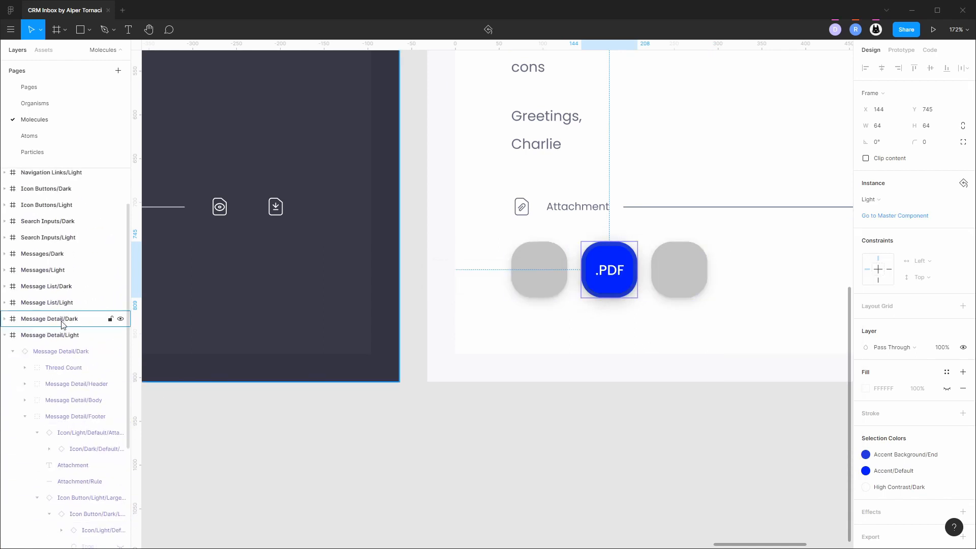
left_click(74, 351)
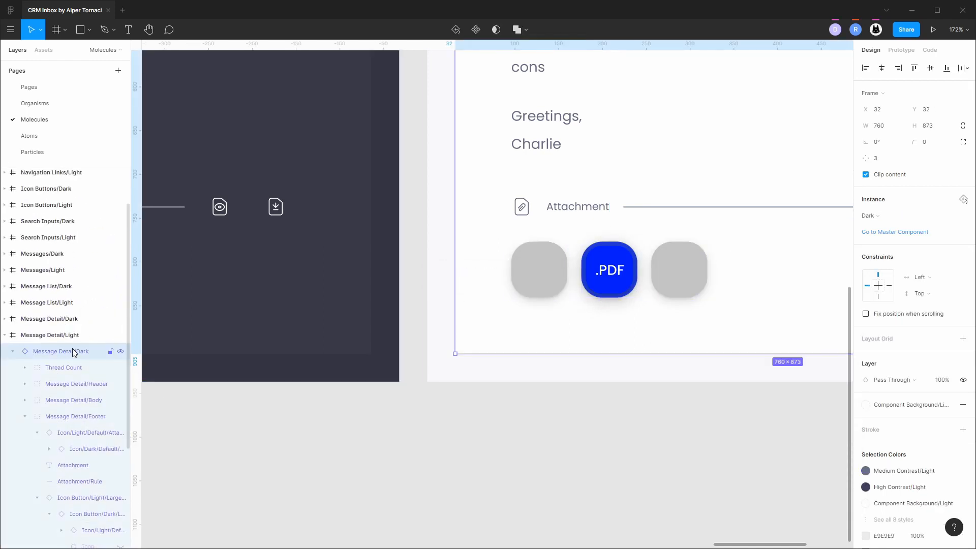
key("alt+l")
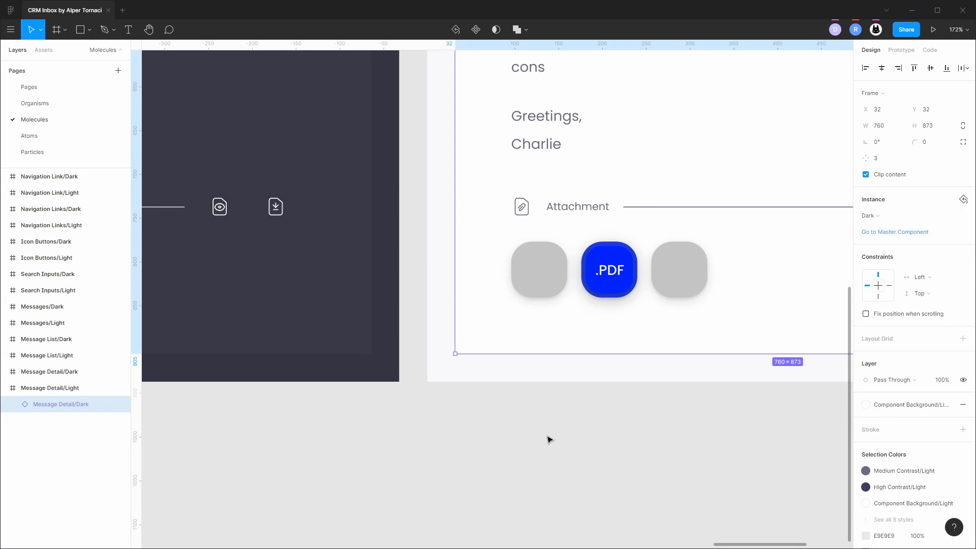
scroll(549, 439, "down", 10)
left_click(756, 431)
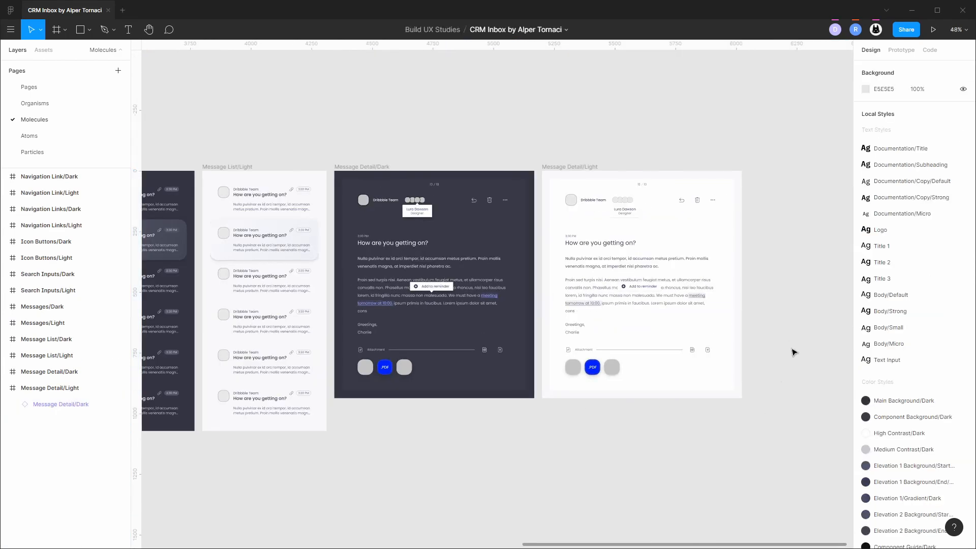
scroll(571, 414, "up", 5)
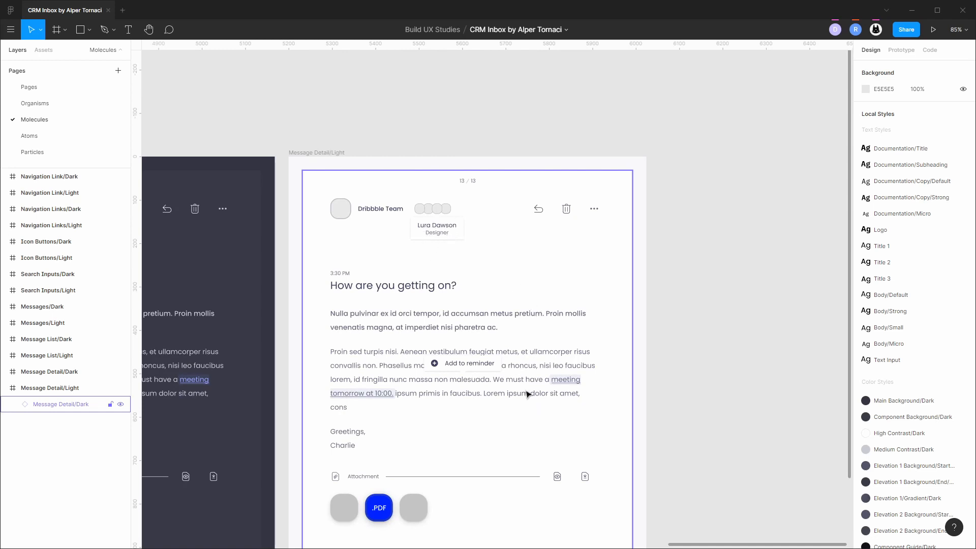
scroll(558, 371, "down", 2)
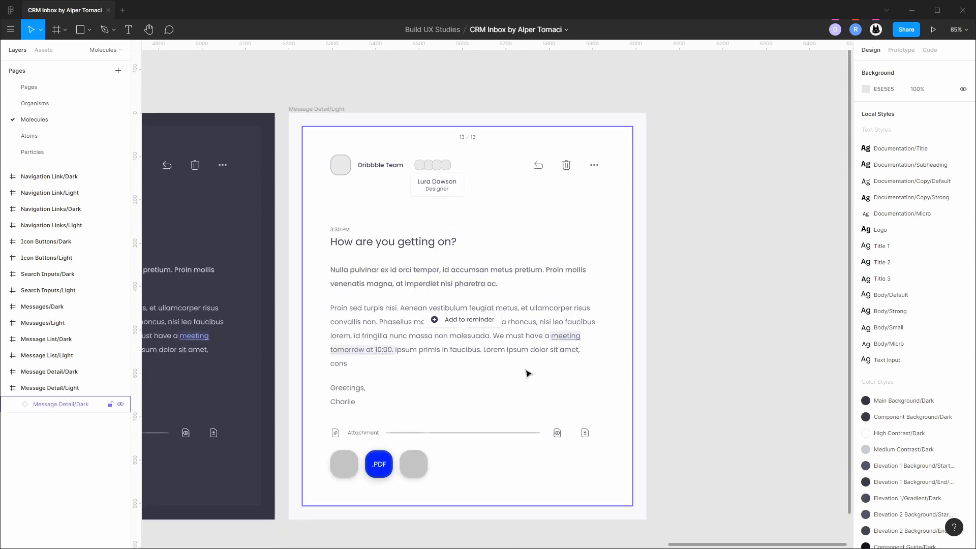
left_click(72, 405)
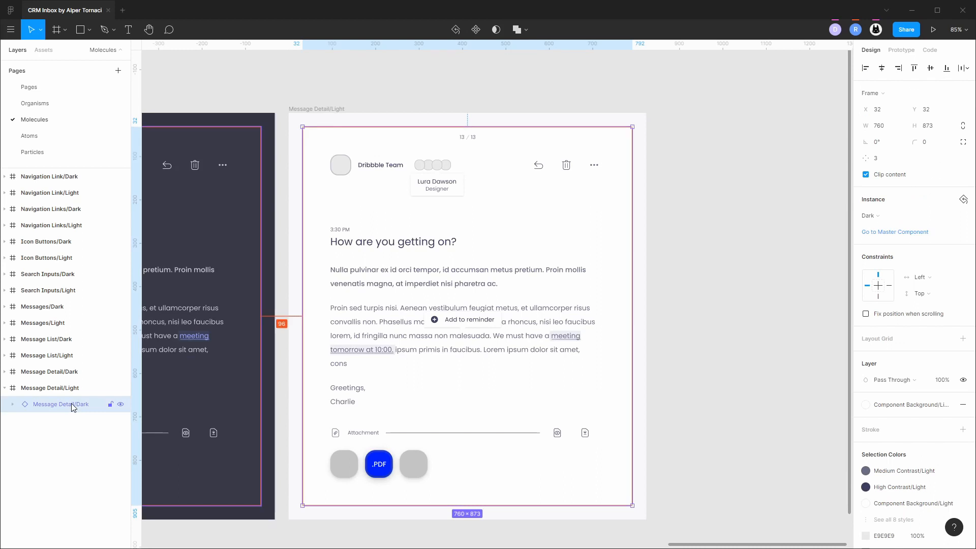
double_click(72, 405)
key("BackSpace")
key("BackSpace")
key("BackSpace")
type("Light")
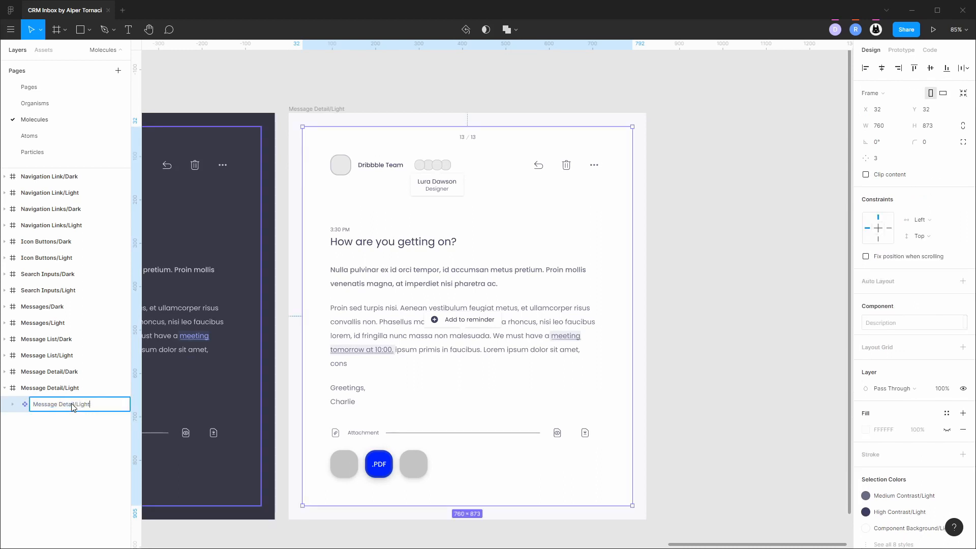
key("Return")
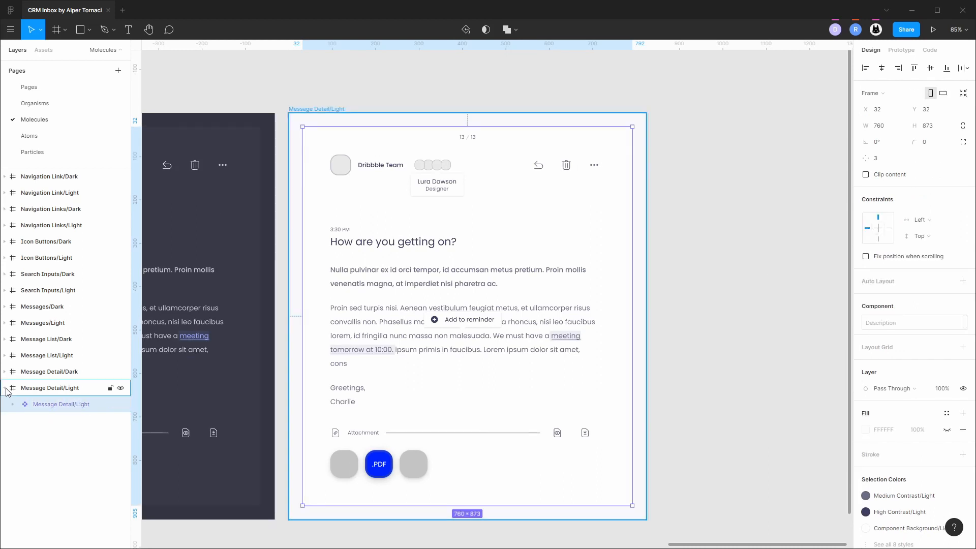
Examine the message detail and reply panel in the dark CRM Inbox desktop layout on the Pages page
left_click(6, 388)
left_click(30, 420)
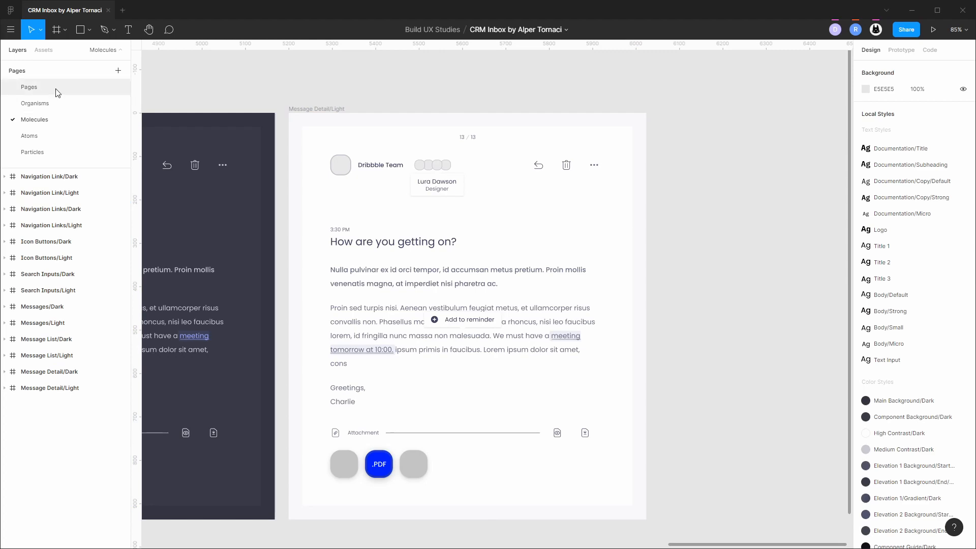
left_click(29, 87)
scroll(493, 287, "down", 1)
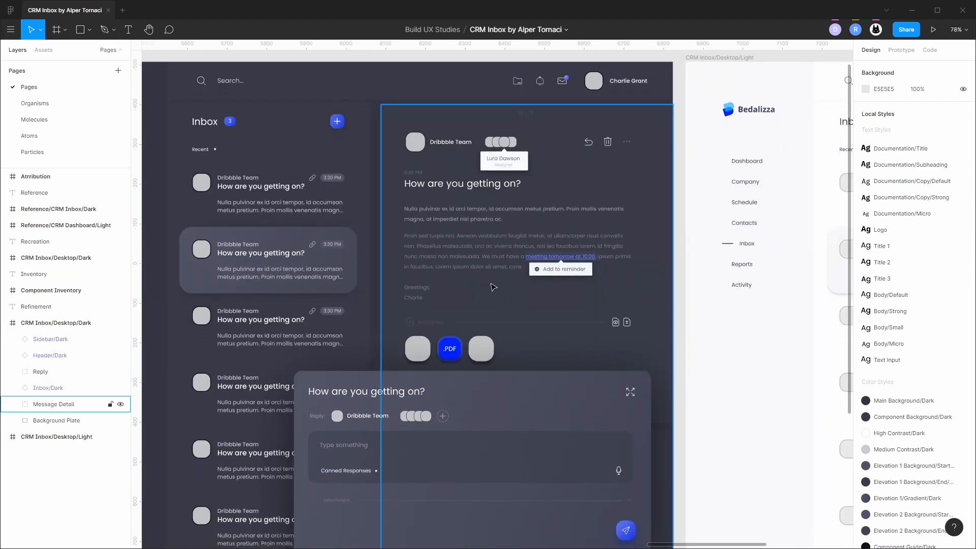
scroll(527, 175, "down", 5)
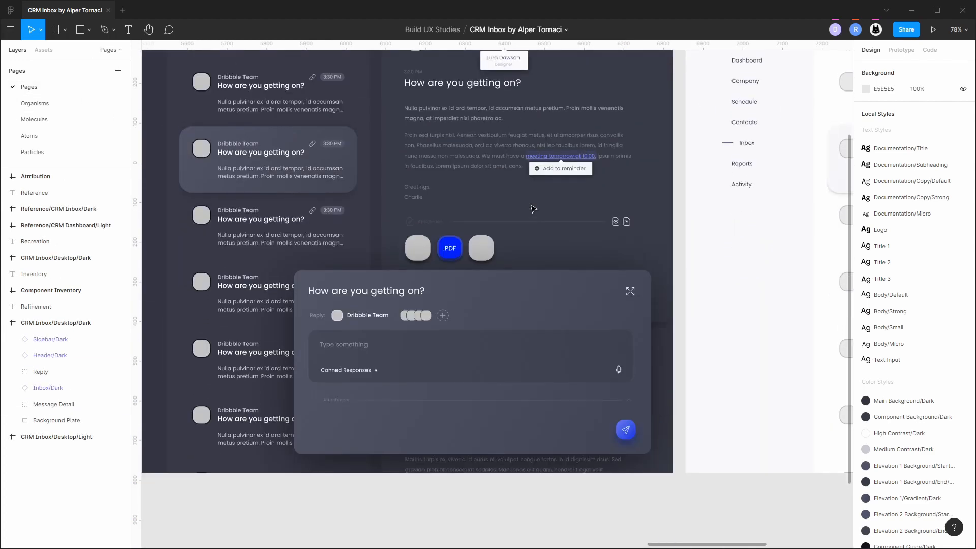
left_click(568, 385)
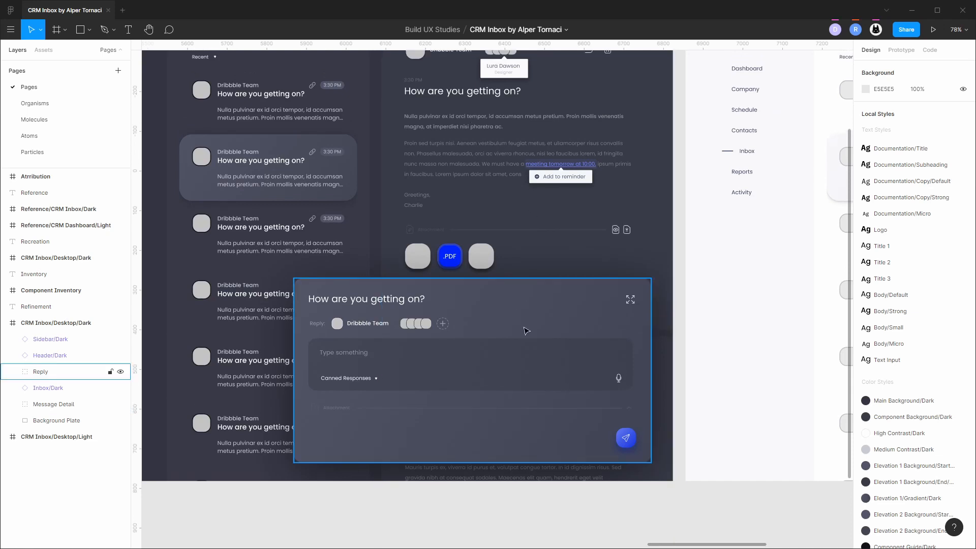
left_click(409, 158)
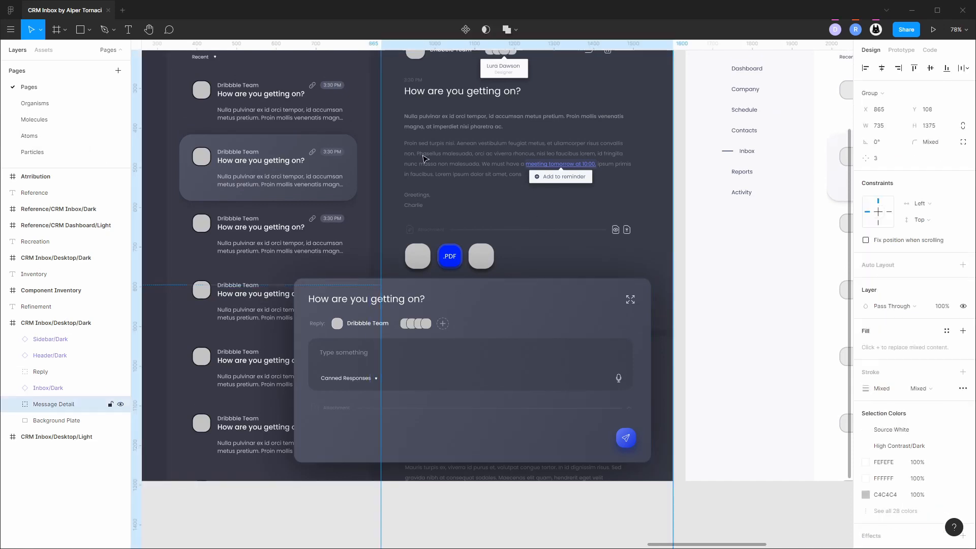
scroll(422, 157, "up", 3)
key("r")
scroll(380, 100, "up", 5)
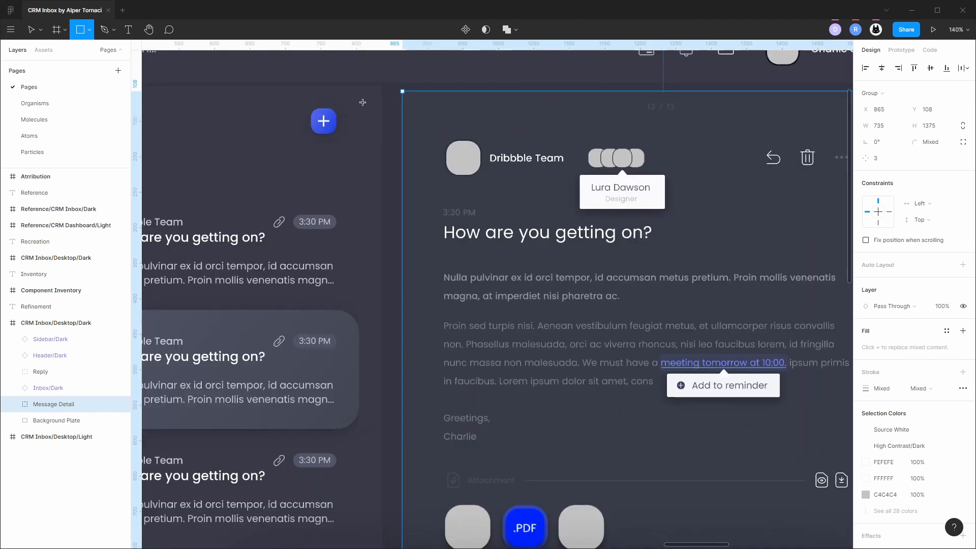
scroll(362, 102, "down", 5)
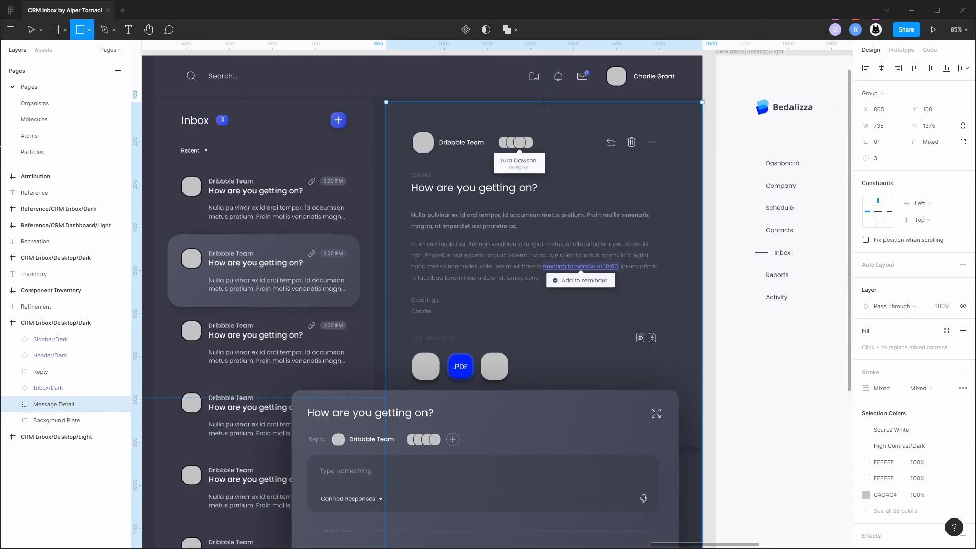
Open the Organisms page and duplicate the Inboxes frame beside the original
left_click(48, 103)
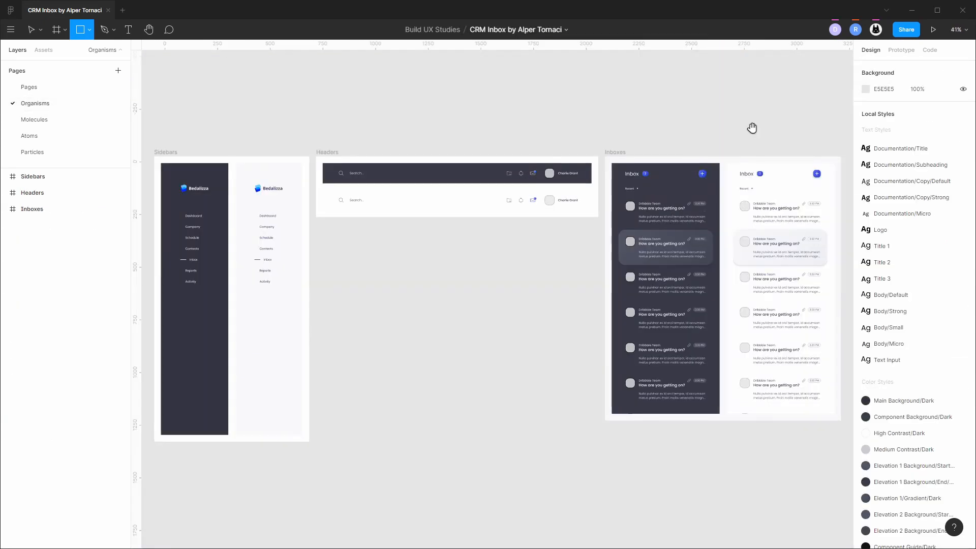
left_click_drag(751, 128, 560, 124)
left_click(495, 191)
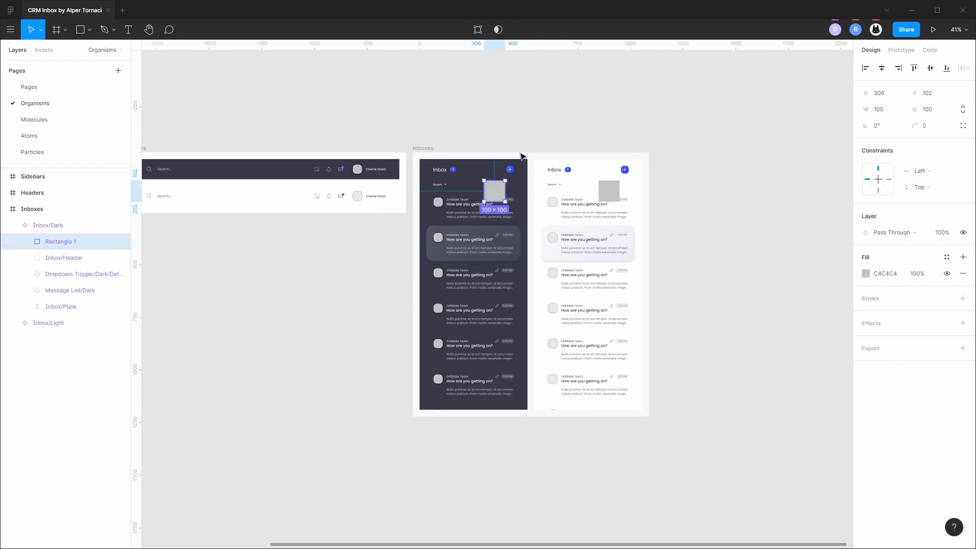
key("Delete")
left_click(427, 151)
left_click_drag(427, 150, 677, 150)
Place a Message Detail/Dark component instance into the duplicated frame from the local assets
left_click_drag(759, 115, 464, 123)
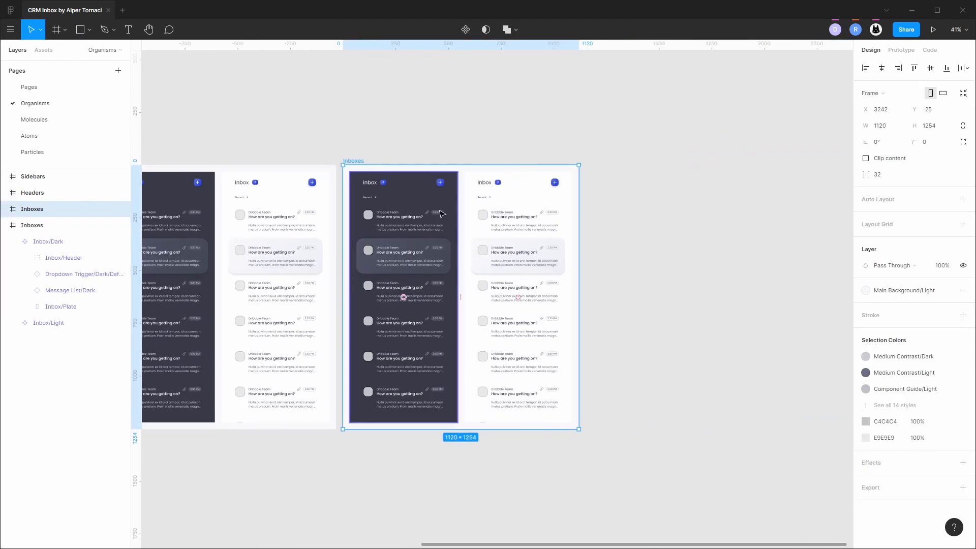
scroll(465, 228, "up", 5)
left_click(466, 208)
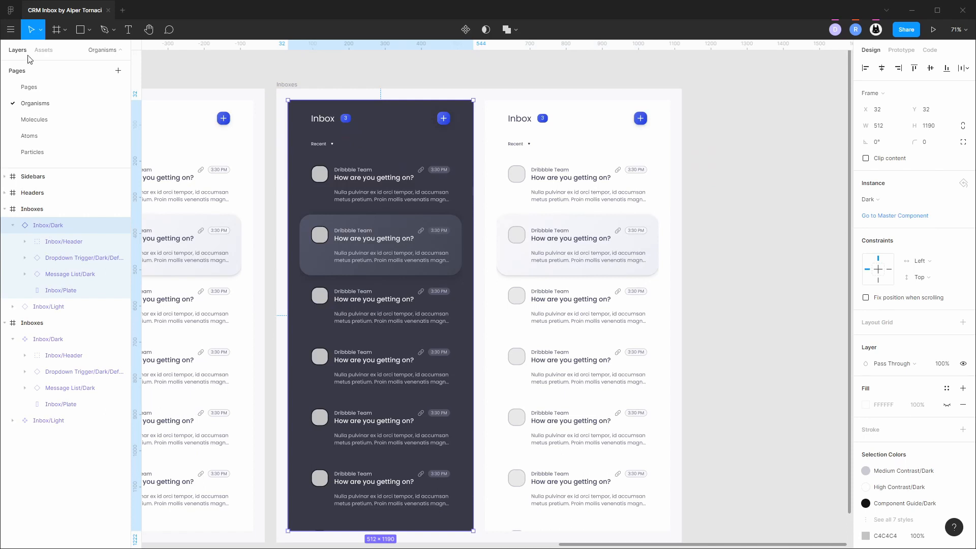
left_click(44, 50)
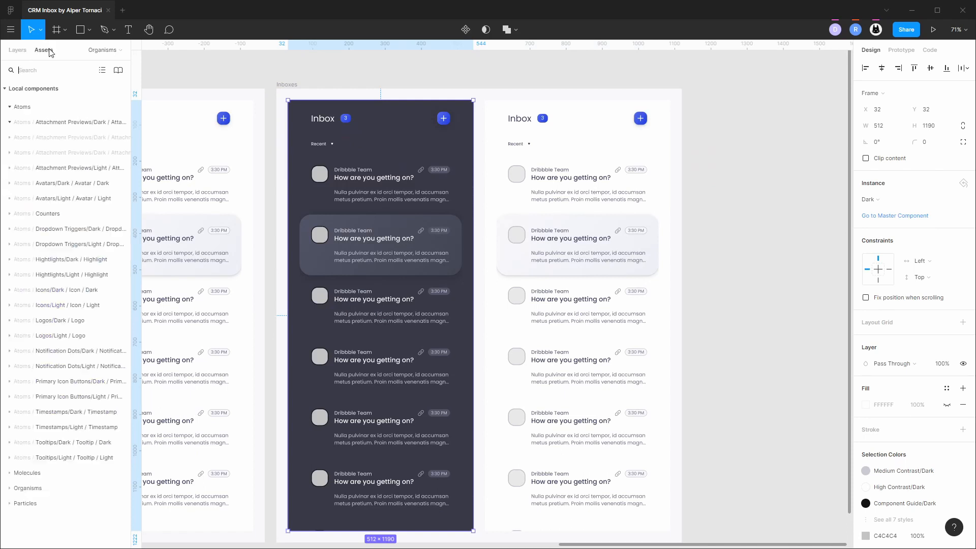
key("Escape")
left_click(9, 107)
left_click(10, 122)
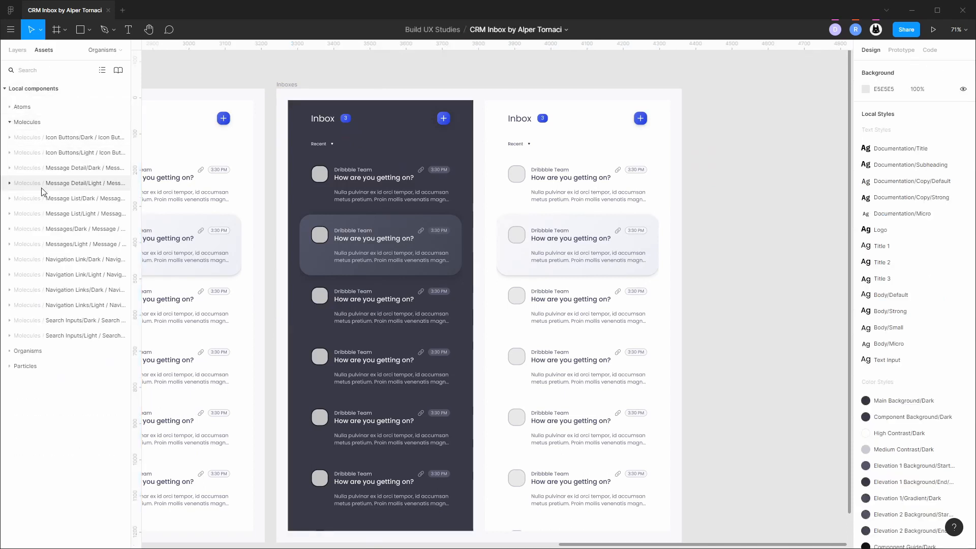
left_click(9, 168)
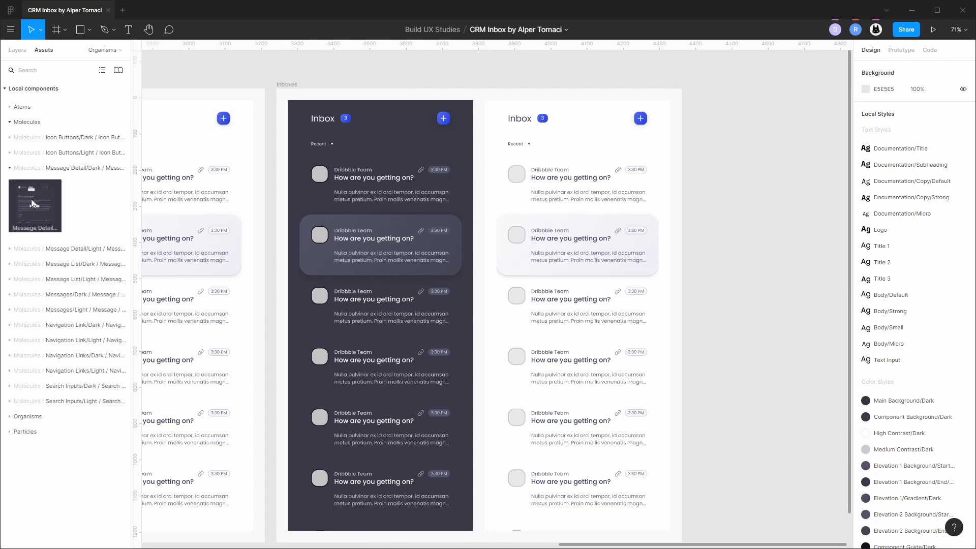
left_click_drag(31, 199, 383, 220)
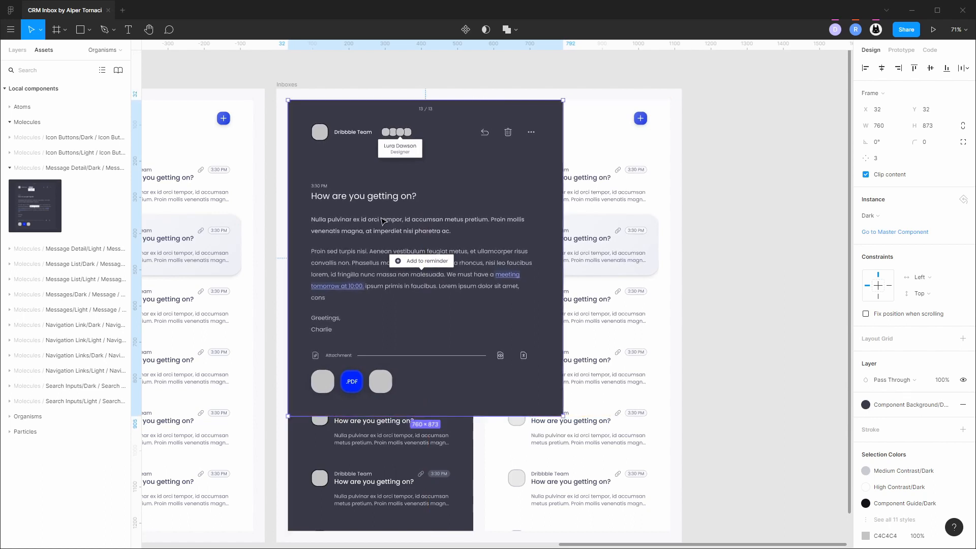
Rename the duplicated frame to Message Thread and set its fill to the Main Background/Dark style
left_click(17, 50)
left_click(31, 209)
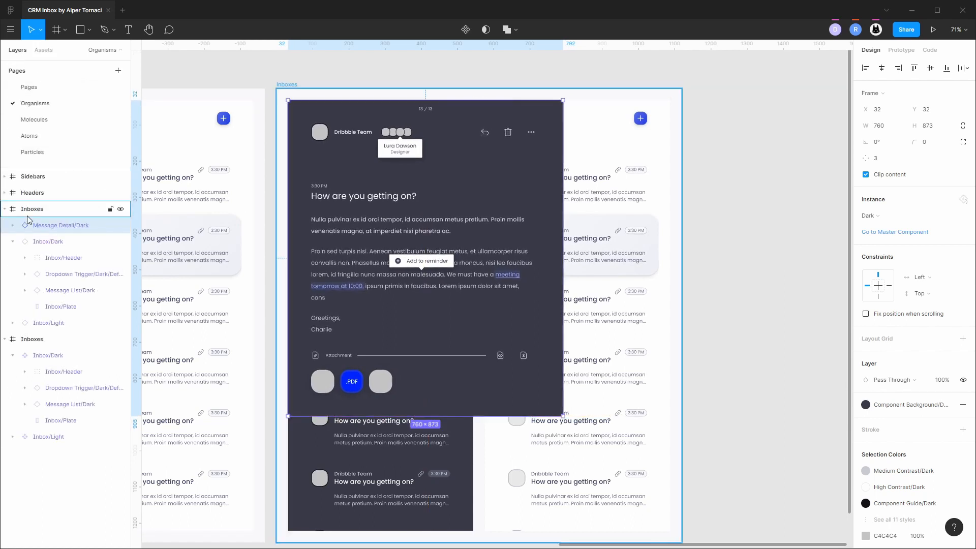
key("ctrl+r")
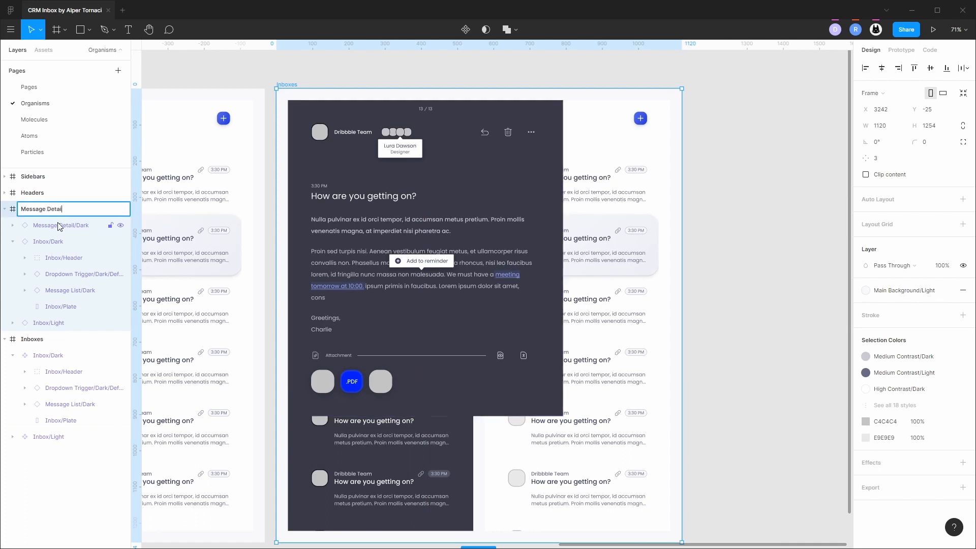
key("Return")
key("ctrl+r")
key("Right")
key("BackSpace")
type("Thread")
key("Return")
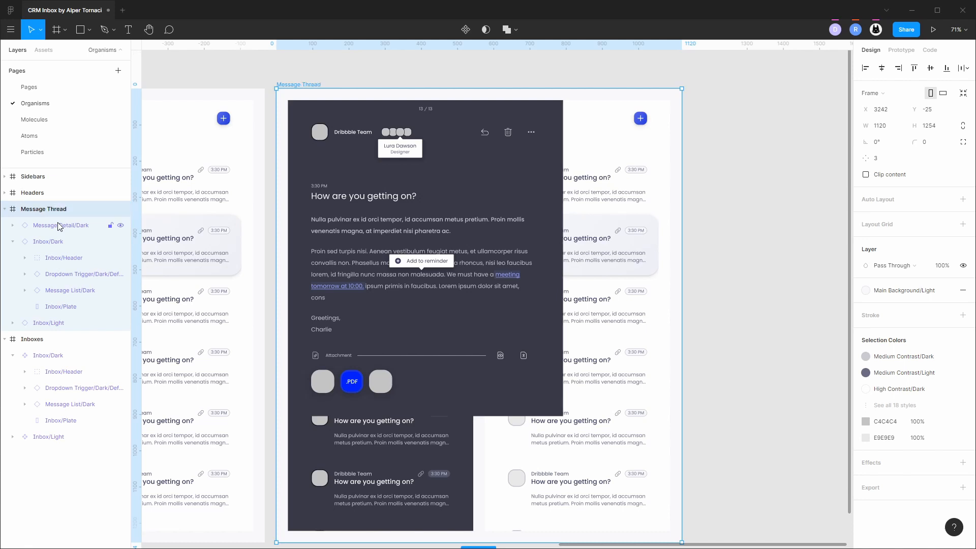
left_click(904, 290)
left_click(874, 362)
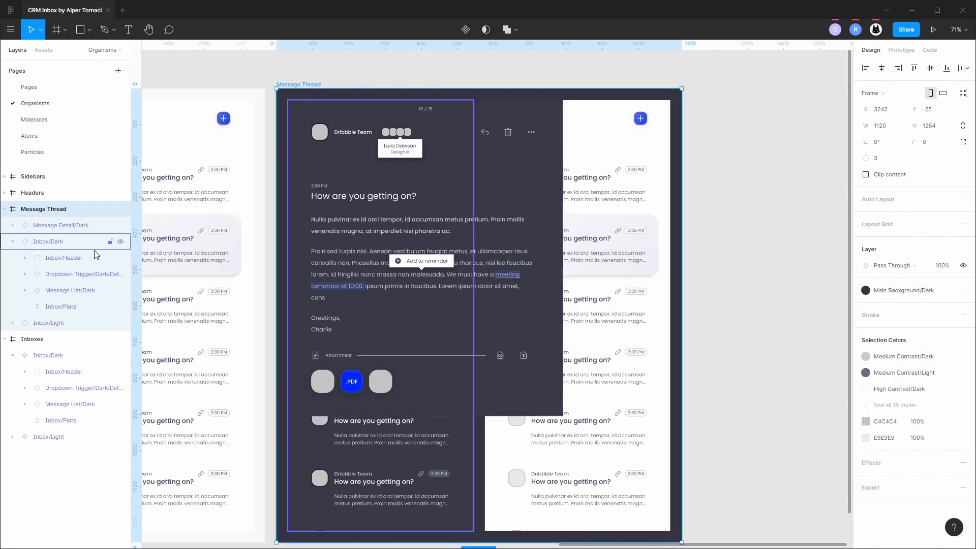
Delete the copied Inbox/Dark and Inbox/Light instances from the Message Thread frame, leaving only the message detail
left_click(46, 243)
left_click(48, 323)
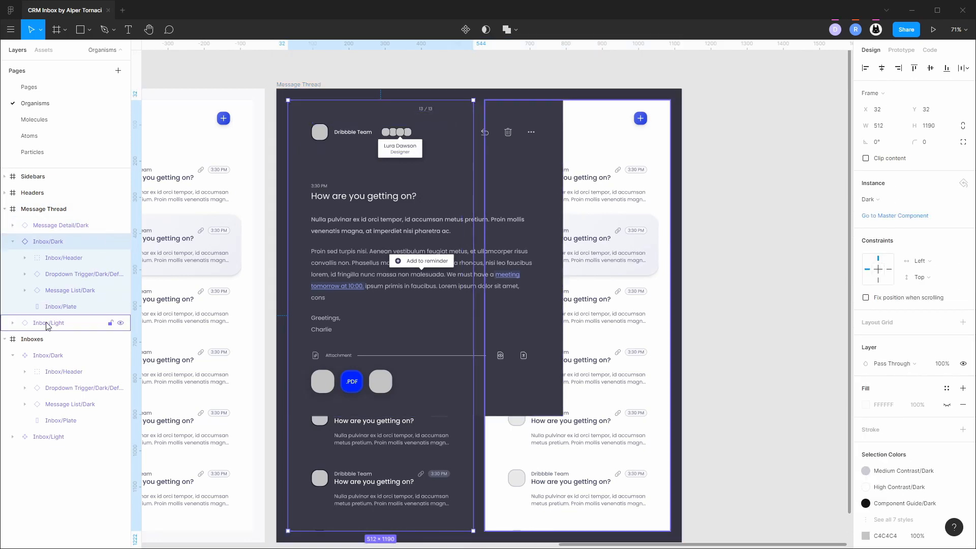
key("Delete")
left_click(56, 246)
key("Delete")
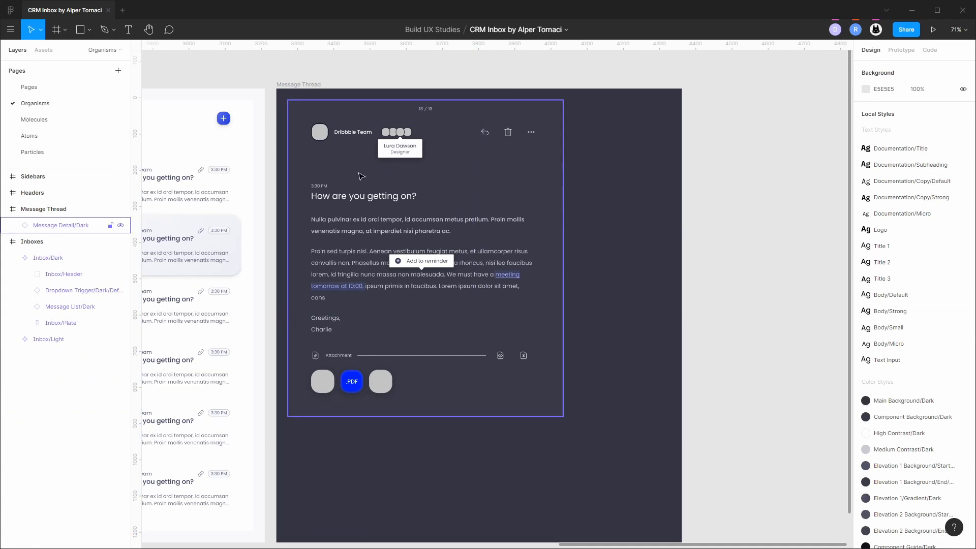
scroll(358, 177, "up", 3)
scroll(358, 176, "down", 5)
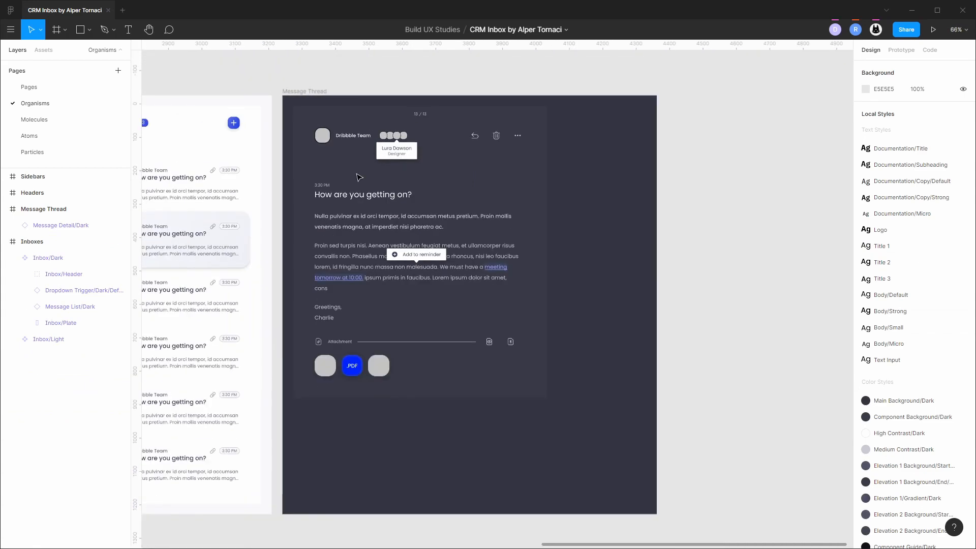
Duplicate the Message Detail/Dark instance and place the copy directly below the original
left_click(391, 177)
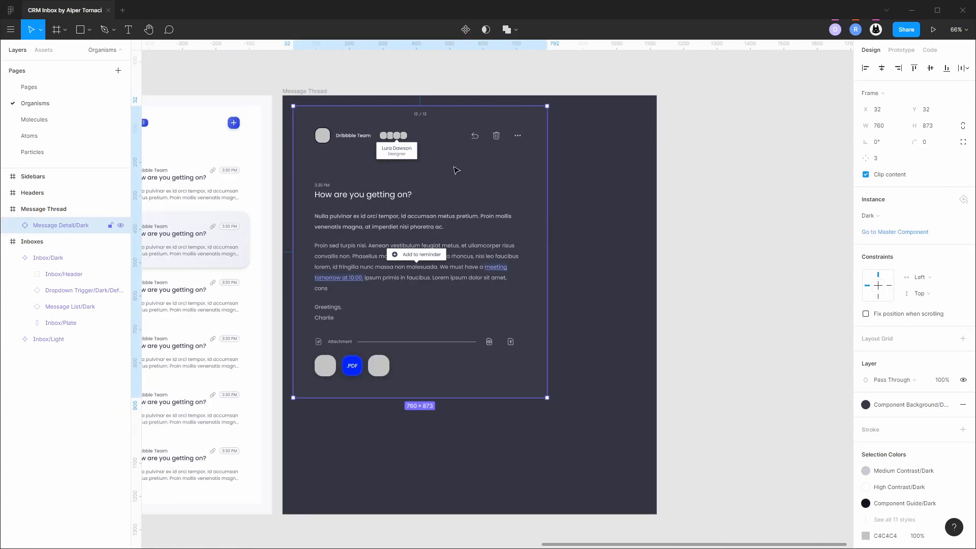
left_click_drag(454, 181, 455, 470)
scroll(456, 470, "up", 5)
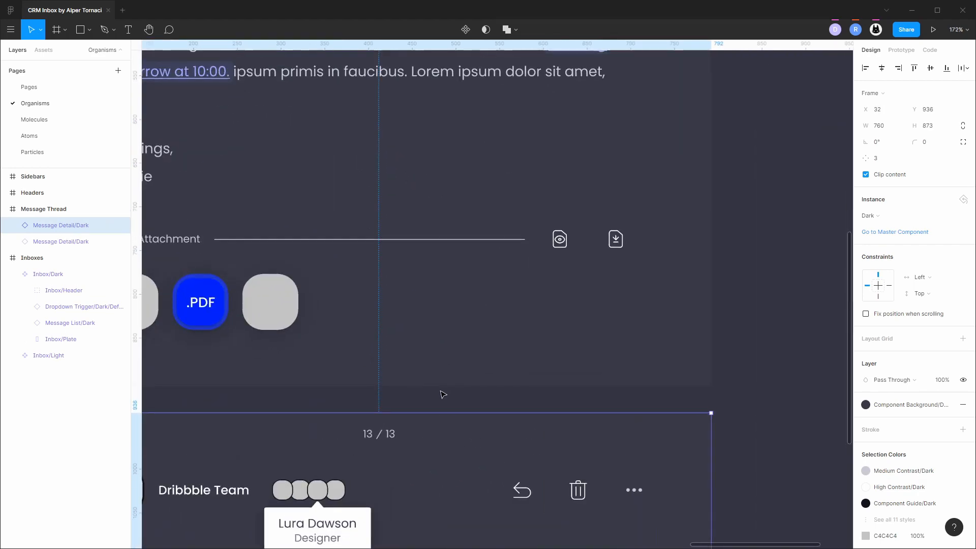
left_click_drag(442, 395, 601, 298)
key("Down")
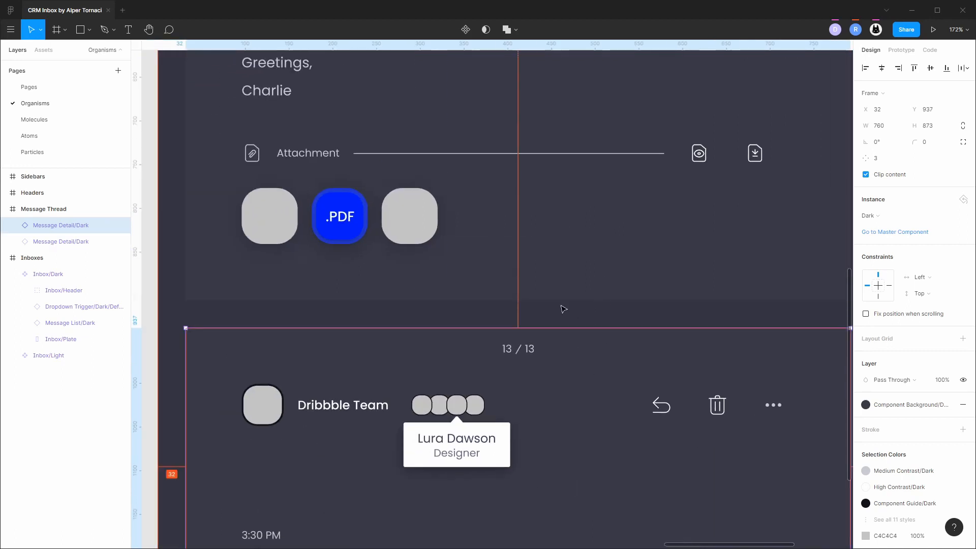
Select both message detail instances and set the spacing between them to 16
left_click_drag(71, 225, 76, 250)
scroll(431, 284, "down", 7)
left_click_drag(431, 284, 430, 300)
left_click(432, 299, "shift")
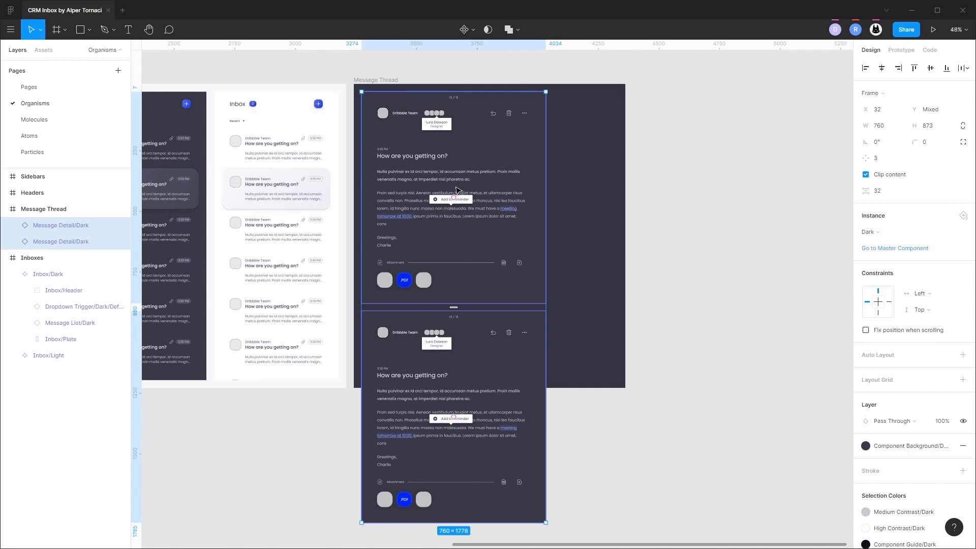
left_click(889, 191)
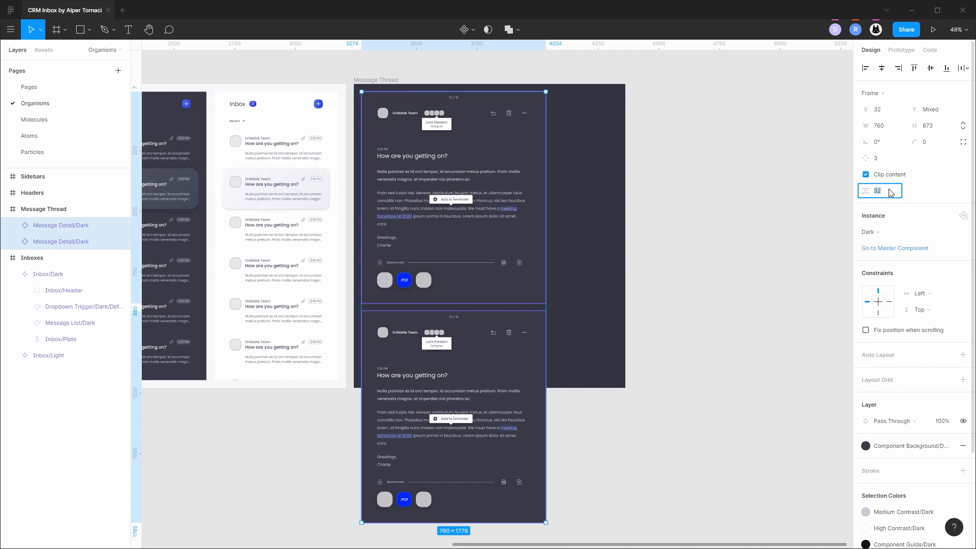
type("16")
key("Return")
Wrap both message detail instances in a new frame named Message Thread
scroll(439, 357, "up", 5)
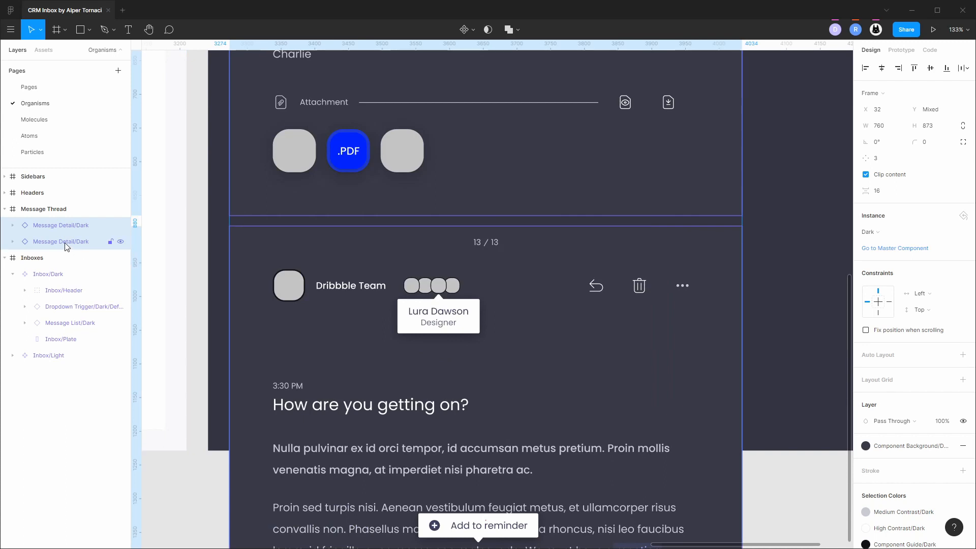
key("ctrl+alt+g")
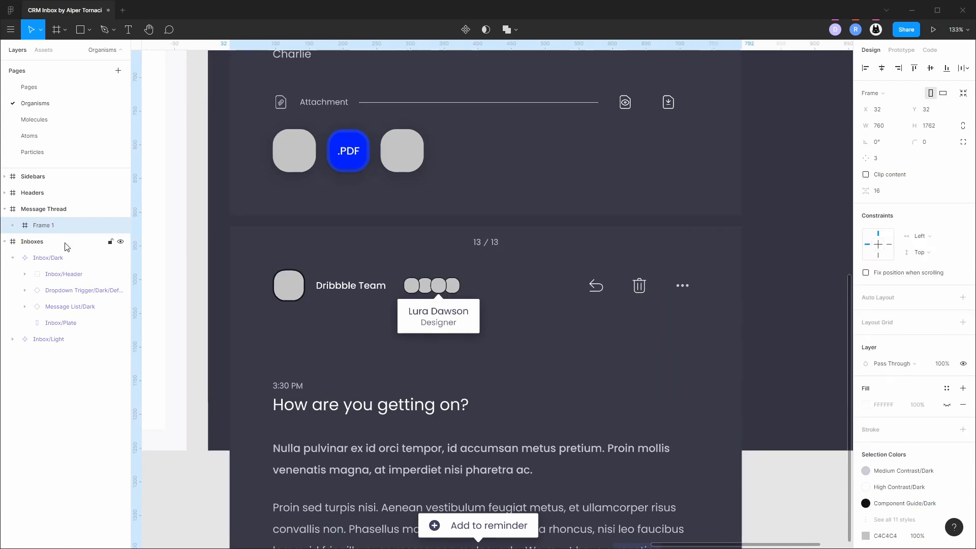
key("ctrl+r")
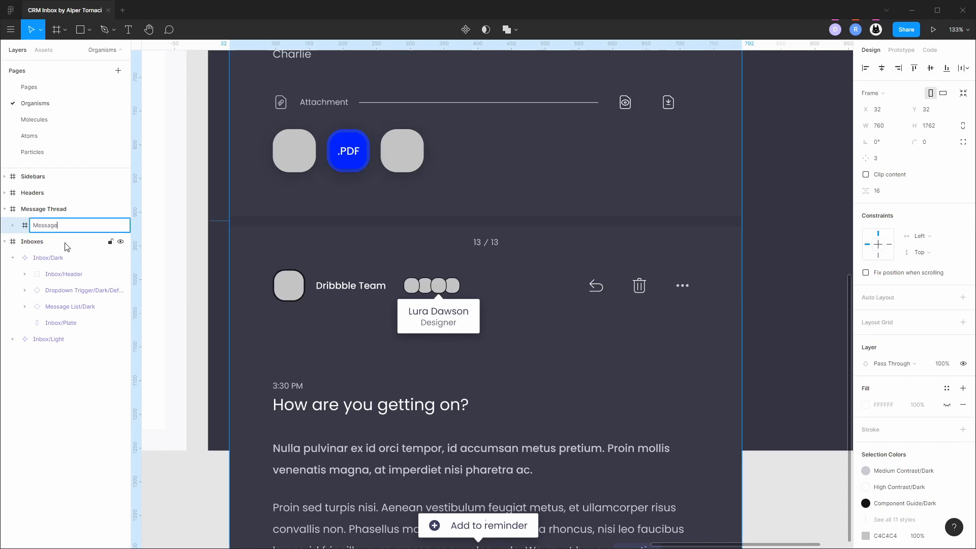
key("Return")
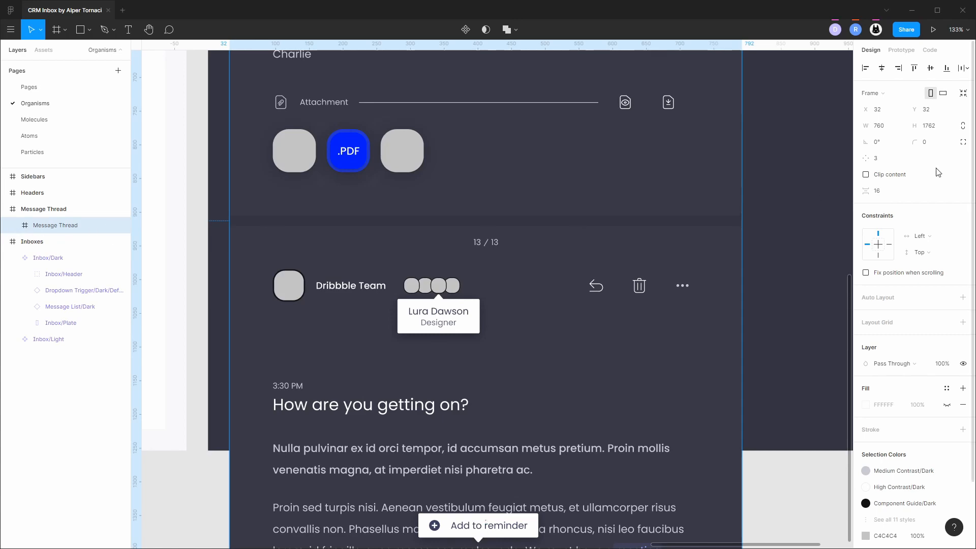
Enable clip content on the new frame and shorten its height to 1190
left_click(865, 175)
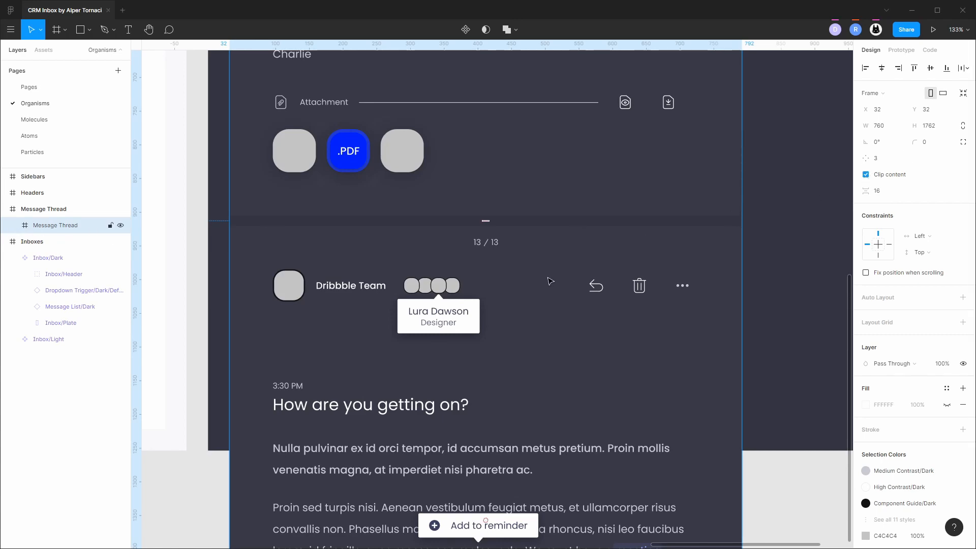
scroll(549, 283, "down", 5)
left_click_drag(555, 460, 554, 335)
scroll(554, 336, "up", 5)
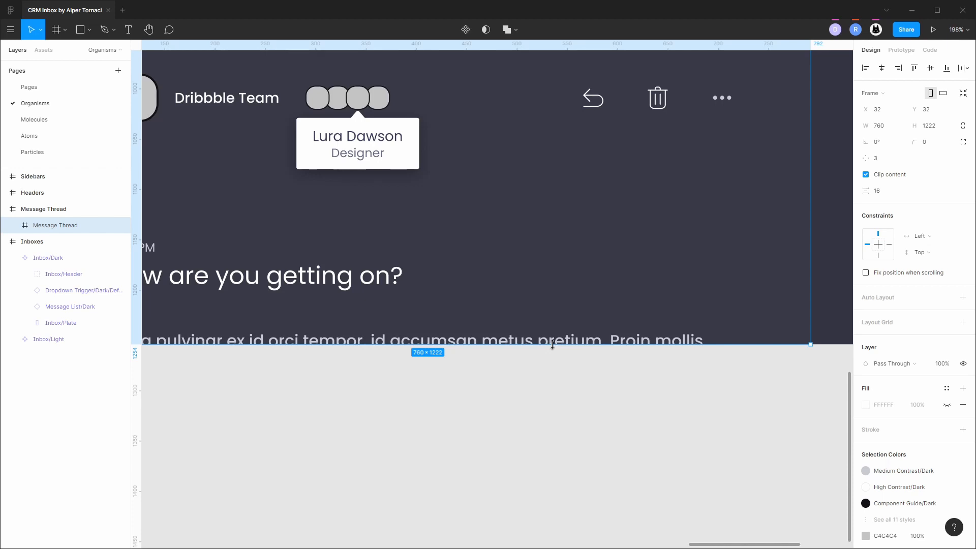
left_click_drag(552, 344, 552, 319)
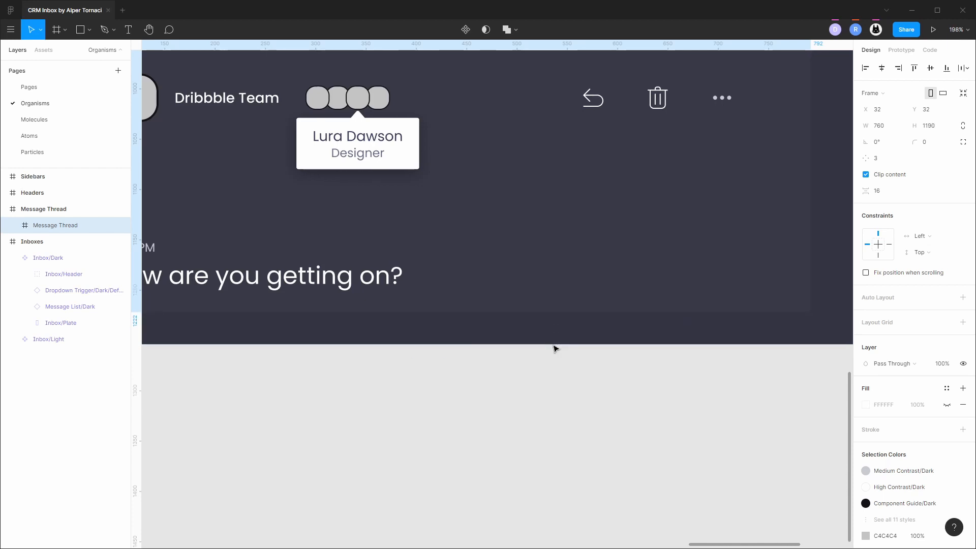
scroll(558, 337, "down", 5)
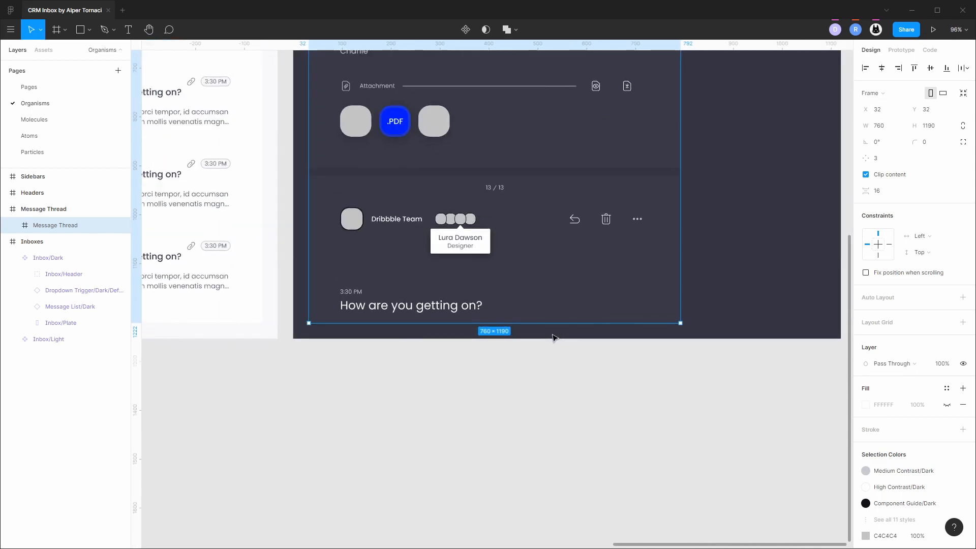
Convert the inner Message Thread frame into a component named Message Thread/Dark
scroll(552, 337, "up", 5)
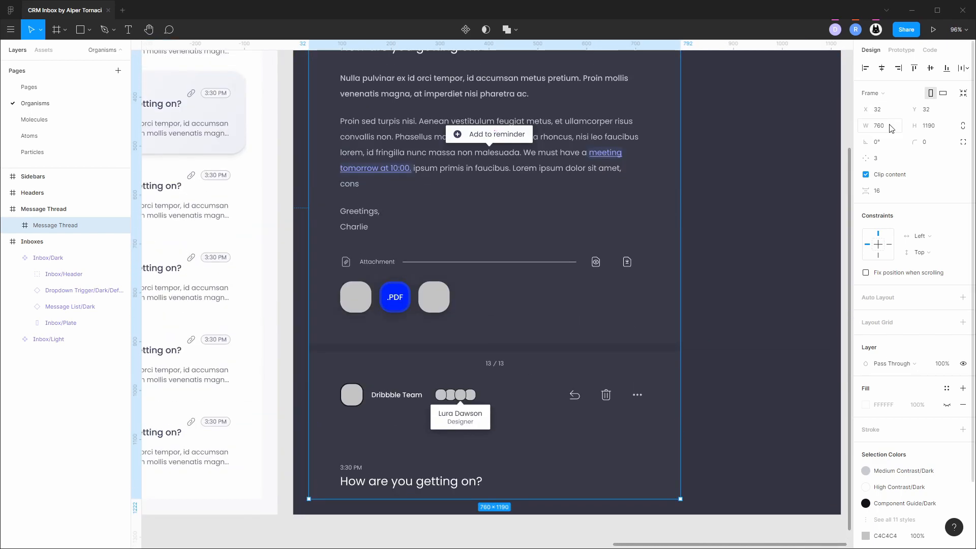
scroll(667, 278, "up", 4)
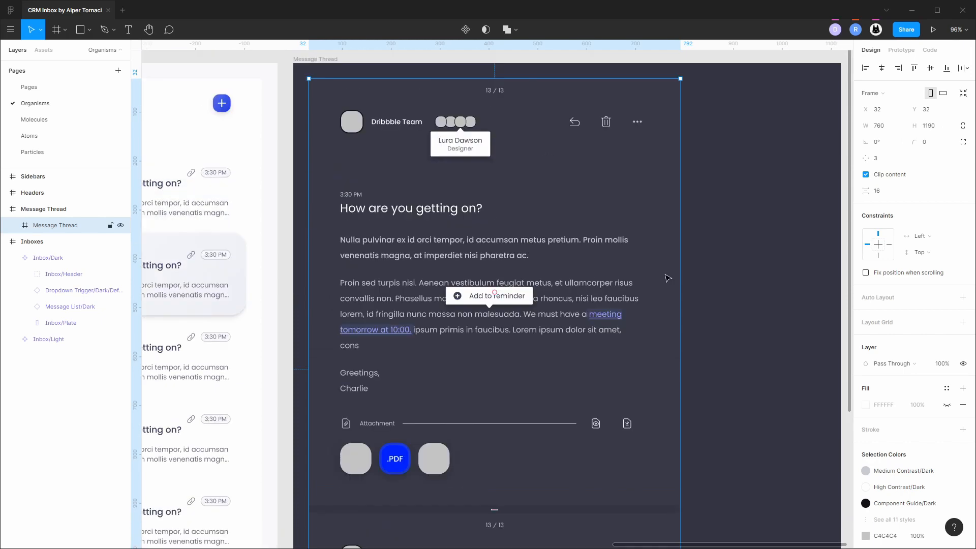
left_click(738, 259)
scroll(631, 299, "down", 2)
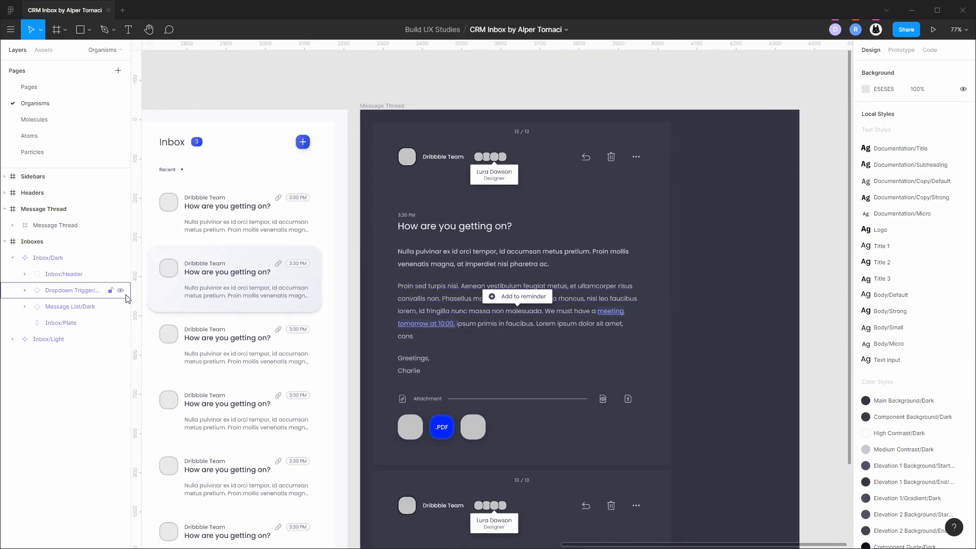
left_click(65, 257)
scroll(602, 304, "down", 2)
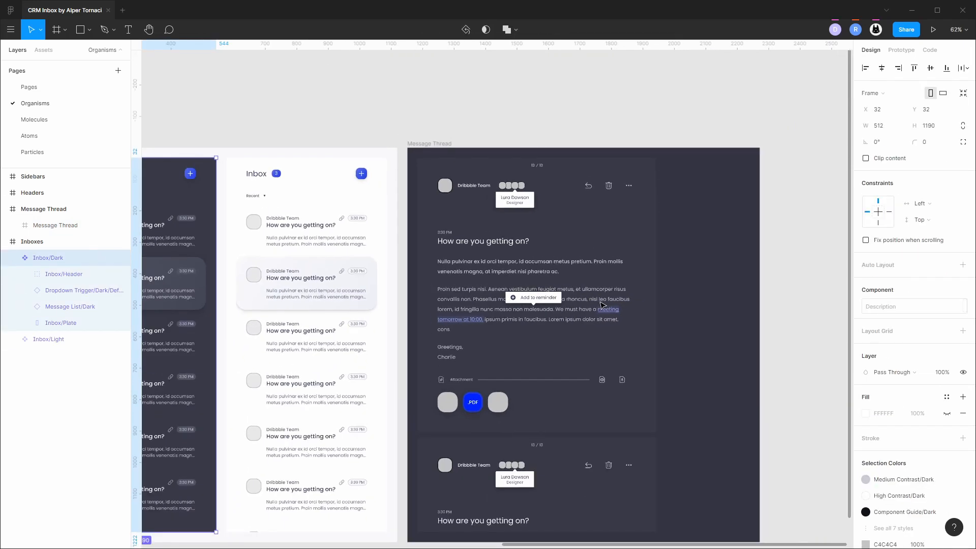
left_click(50, 225)
scroll(569, 349, "down", 2)
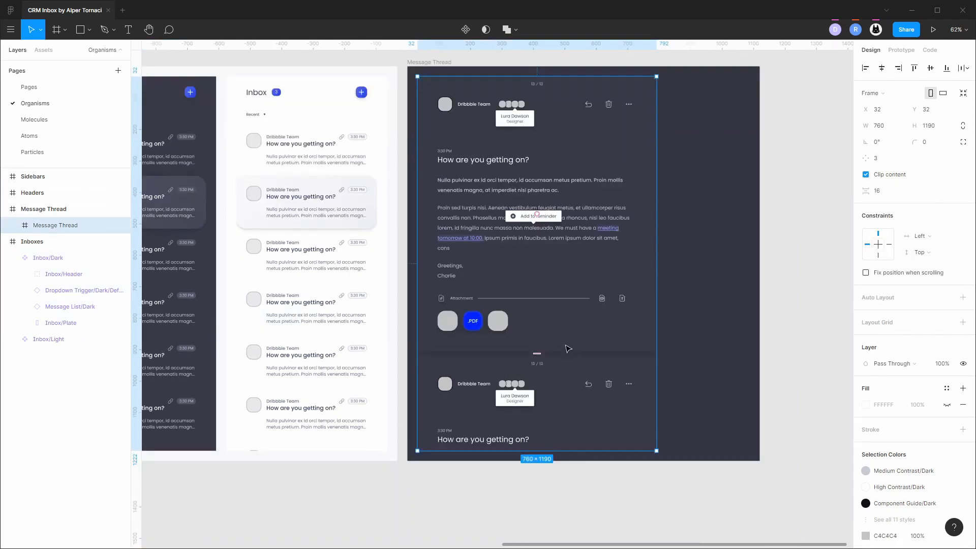
key("ctrl+alt+k")
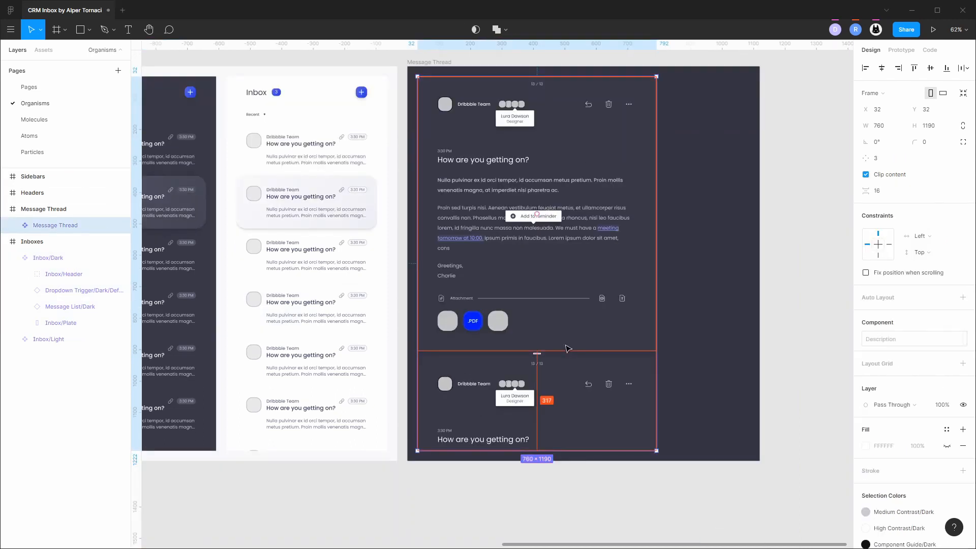
key("ctrl+r")
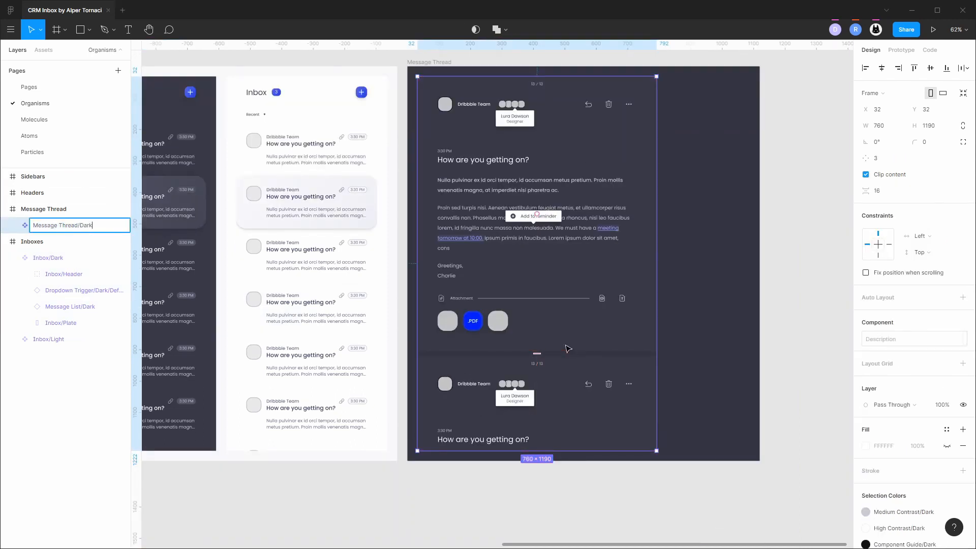
type("/Dark")
key("Return")
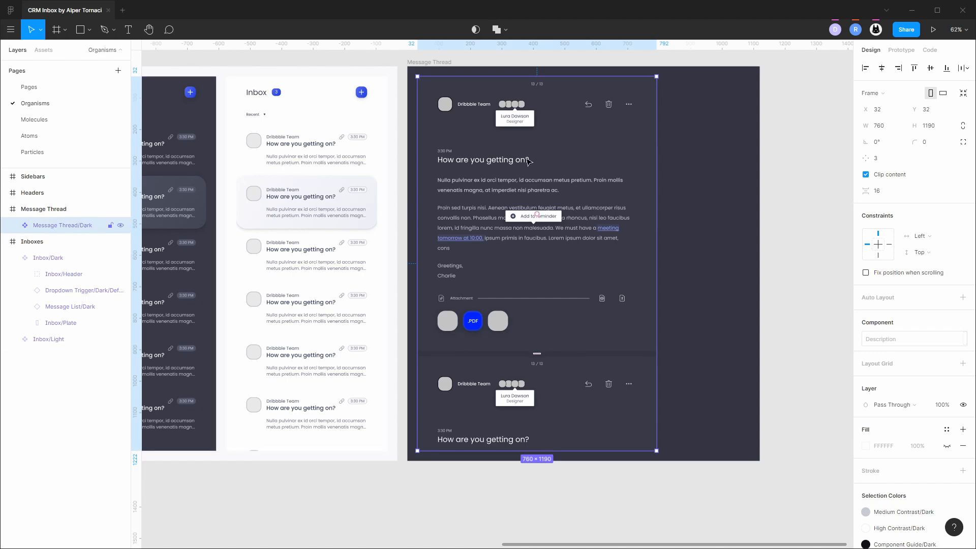
Duplicate Message Thread/Dark as an instance beside it and widen the outer Message Thread frame to 1616
left_click_drag(561, 149, 811, 156)
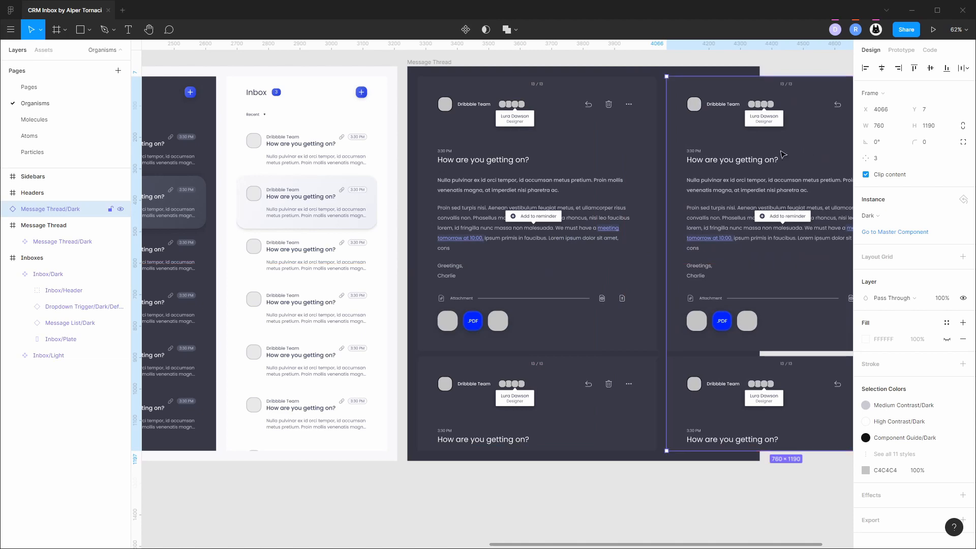
left_click(447, 62)
left_click(442, 62)
scroll(649, 175, "down", 4)
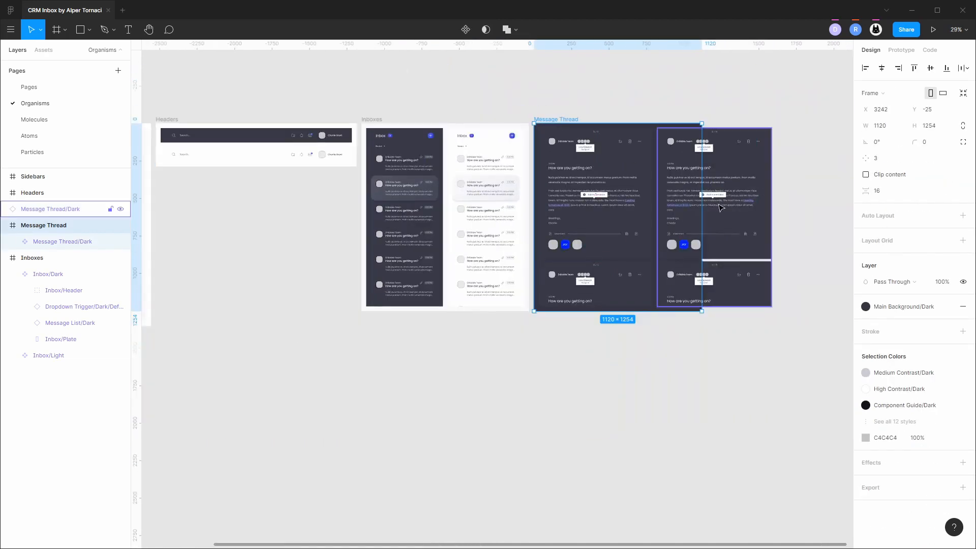
left_click_drag(702, 209, 777, 208)
Nest the new instance inside the outer frame and switch its two message detail instances to the Light variant
scroll(725, 188, "up", 4)
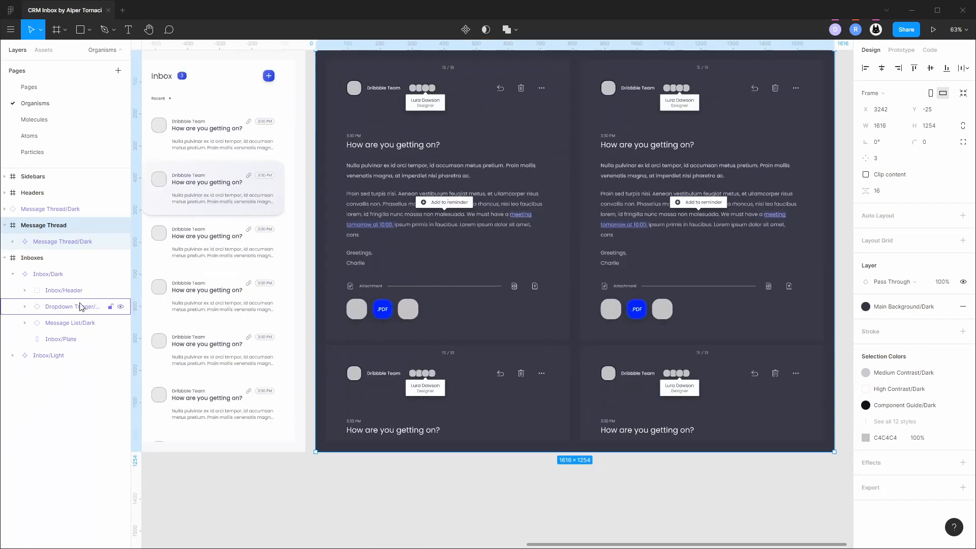
left_click_drag(70, 209, 16, 243)
left_click(72, 259)
left_click(72, 273, "shift")
left_click(876, 216)
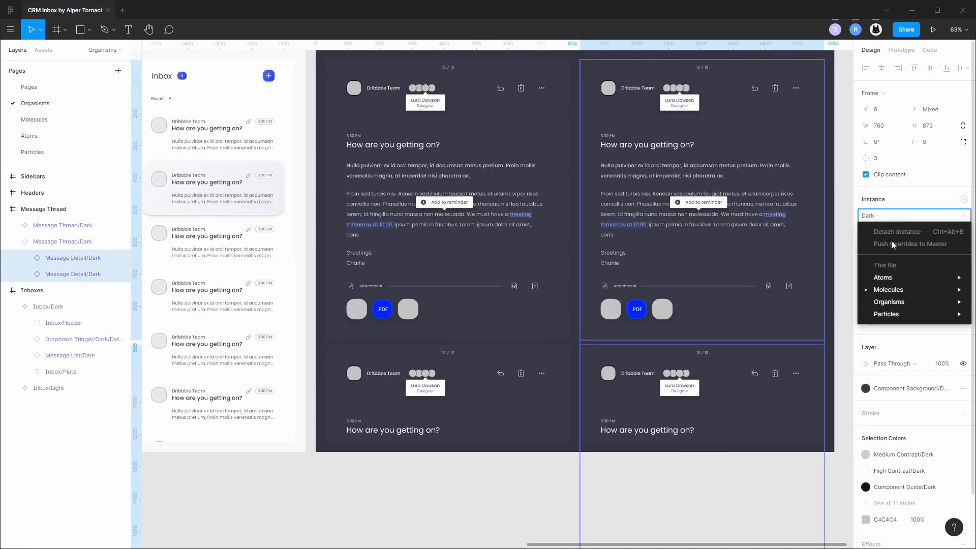
mouse_move(887, 288)
mouse_move(792, 327)
mouse_move(696, 326)
left_click(590, 326)
Rename the second message thread component to Message Thread/Light
left_click(12, 241)
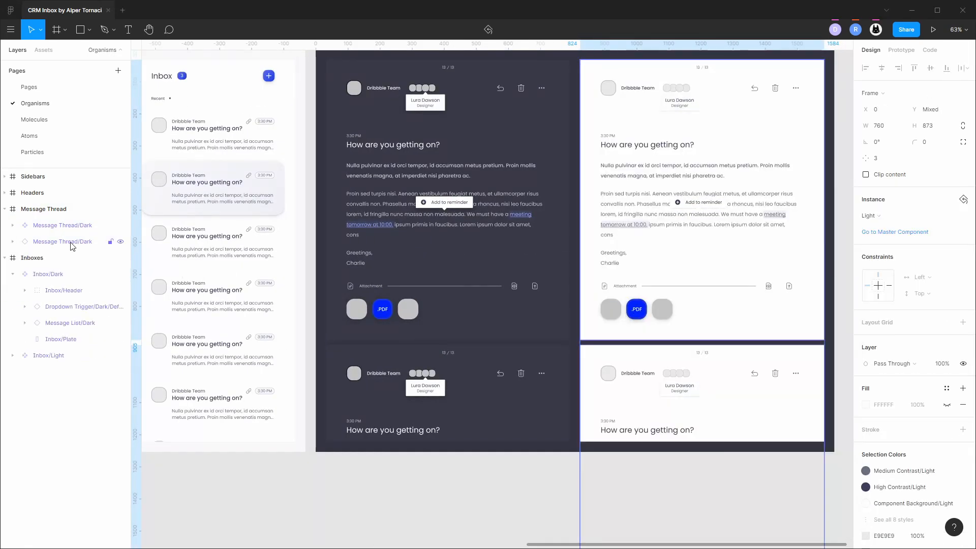
left_click(71, 243)
double_click(63, 242)
key("End")
key("BackSpace")
key("BackSpace")
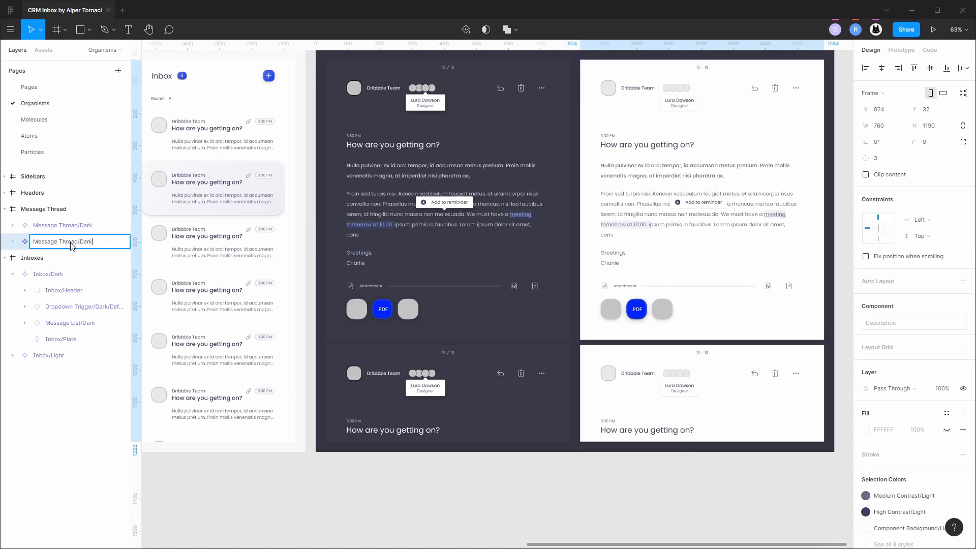
type("Light")
key("Return")
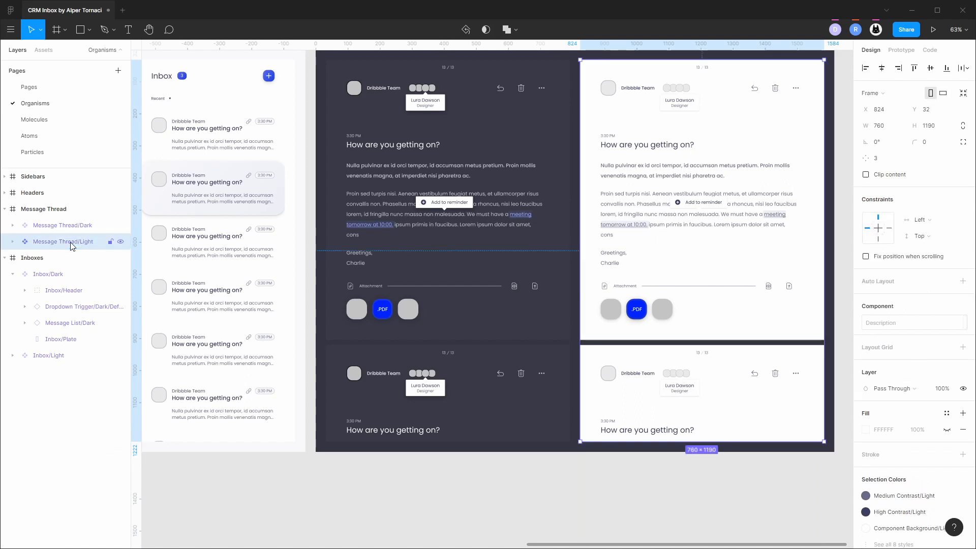
Set the outer Message Thread frame's fill to the Main Background/Light color style
left_click(4, 209)
left_click(49, 211)
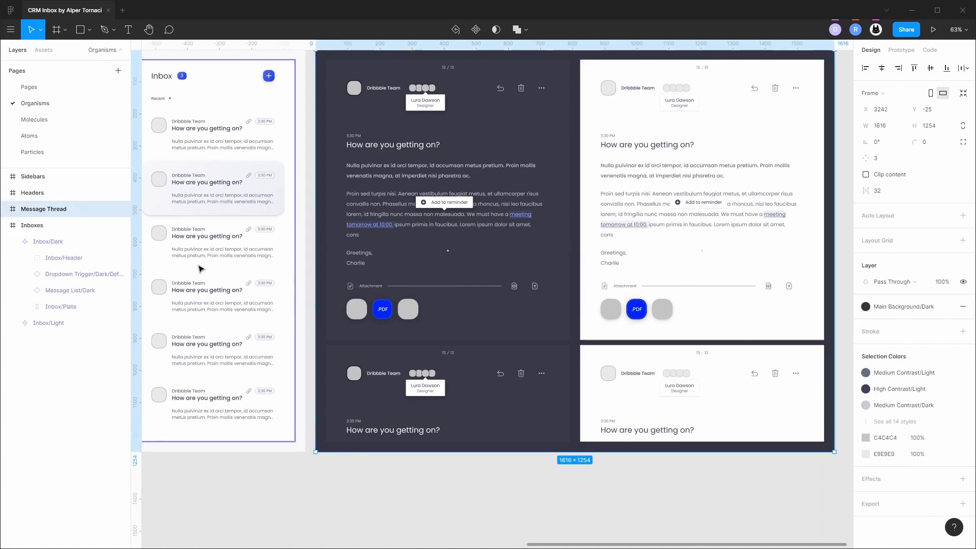
scroll(264, 262, "down", 3)
left_click_drag(247, 79, 403, 98)
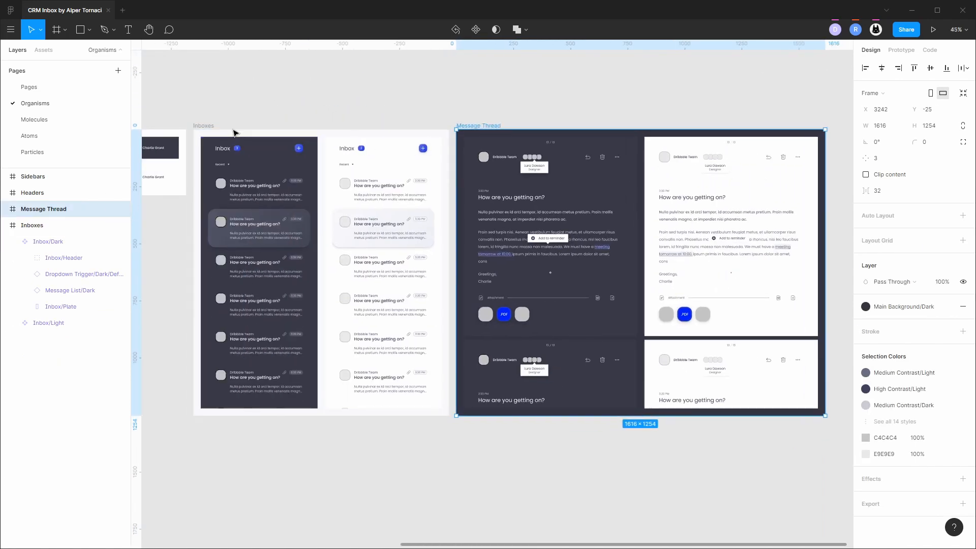
left_click(902, 306)
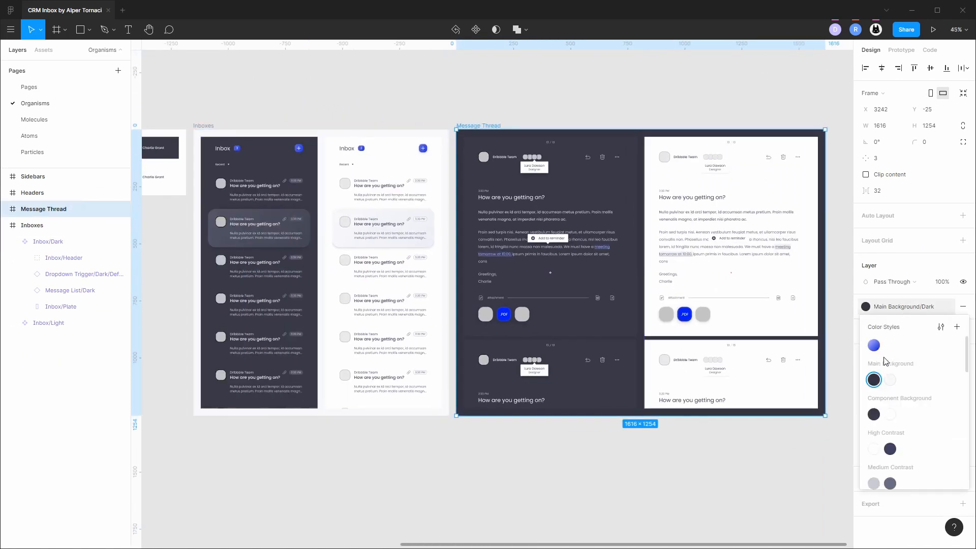
left_click(892, 379)
left_click_drag(654, 99, 586, 106)
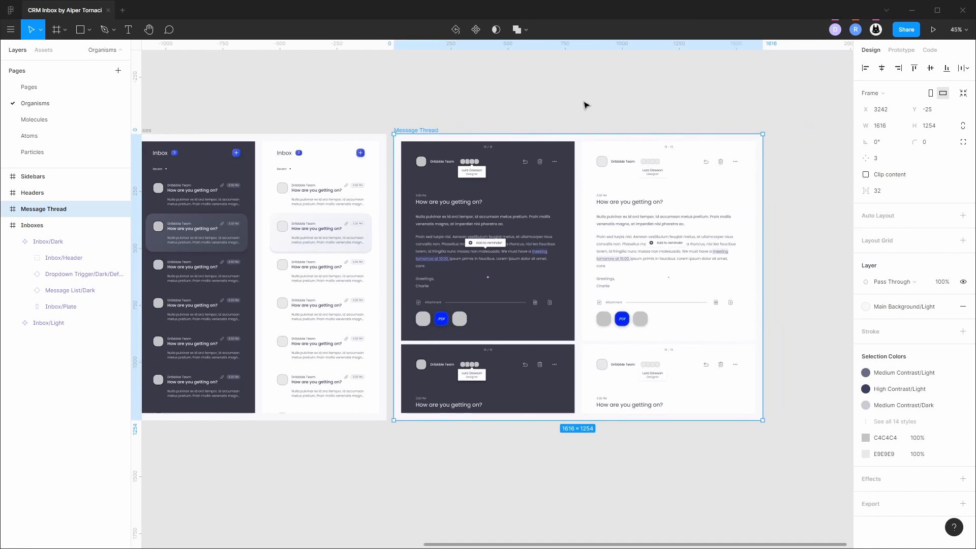
Reorder the Message Thread frame so it sits below Inboxes in the layer list
left_click(5, 226)
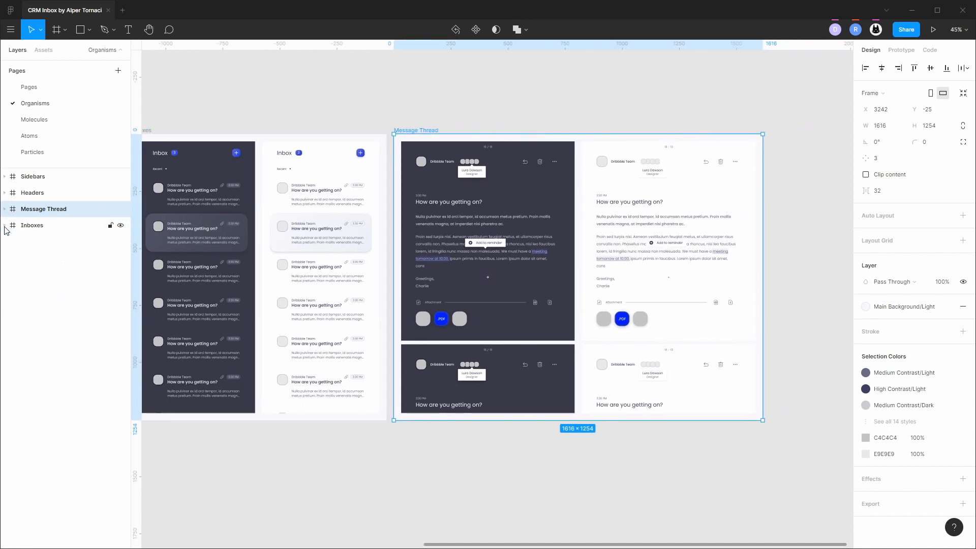
left_click_drag(31, 212, 38, 233)
left_click(330, 90)
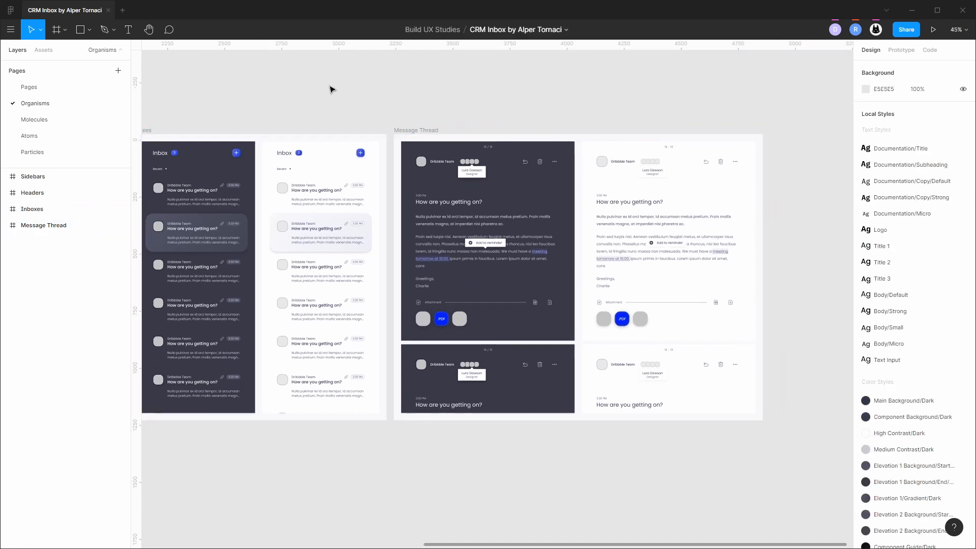
Open the Pages page and delete the Message Detail layer from the CRM Inbox/Desktop/Dark frame
left_click(47, 94)
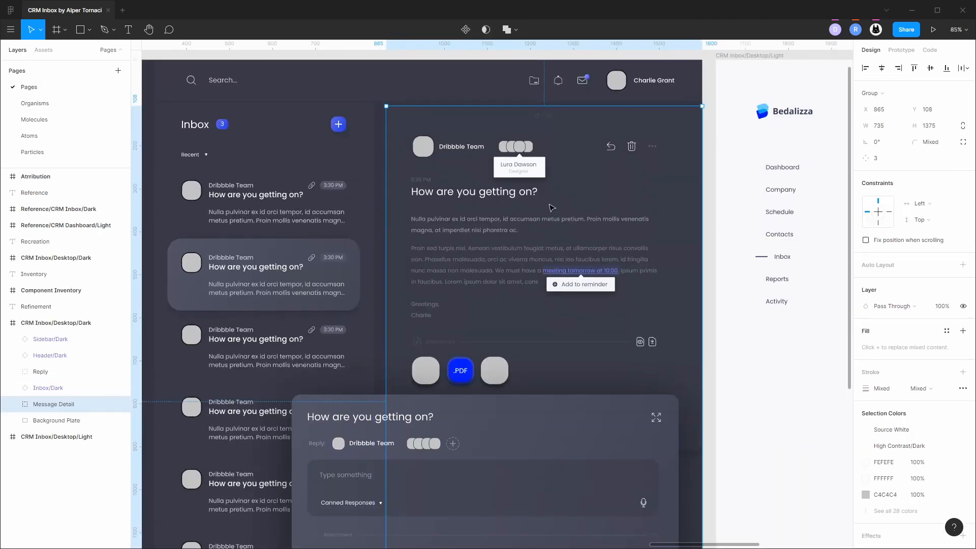
scroll(551, 207, "down", 5)
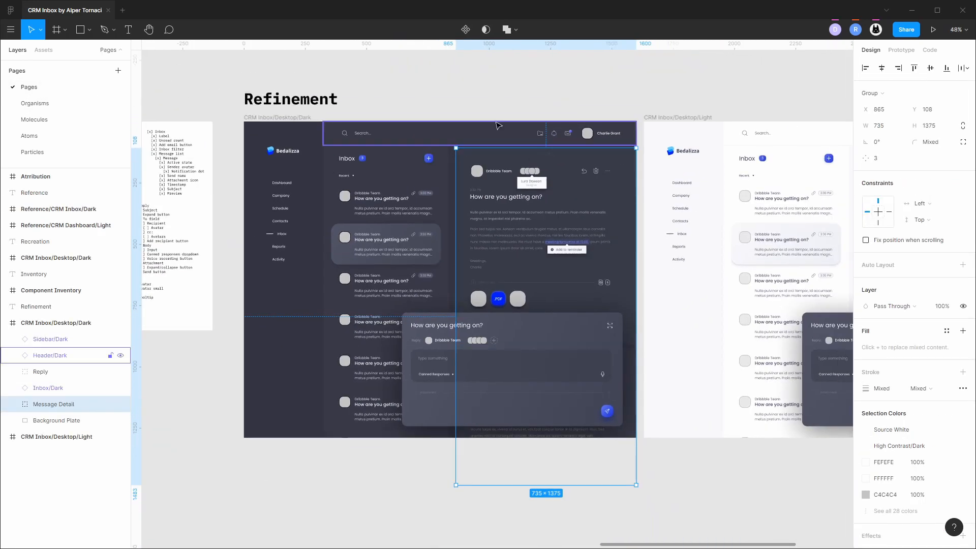
scroll(505, 209, "up", 4)
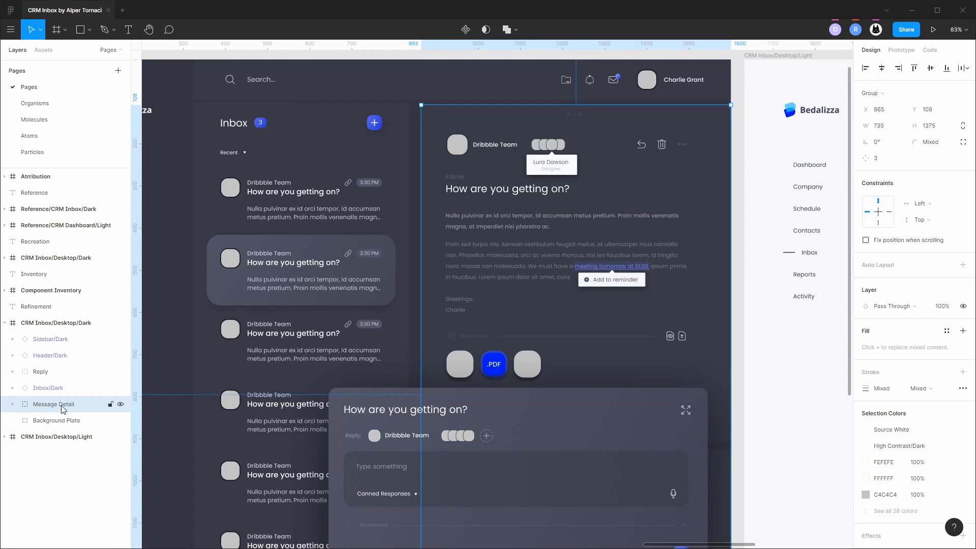
key("Delete")
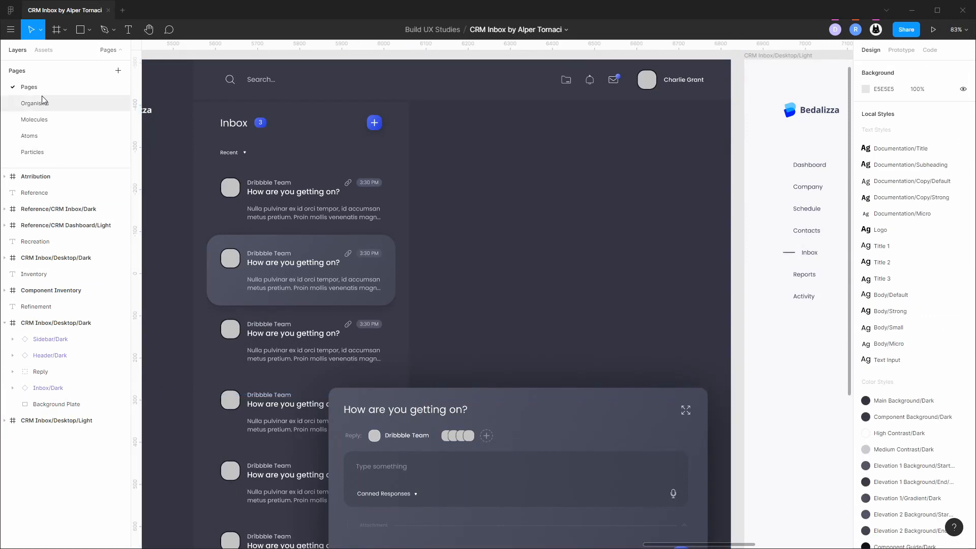
Place a Message Thread/Dark instance from the local component assets into the dark desktop frame, nudged to X 840, Y 100
left_click(44, 50)
left_click(10, 167)
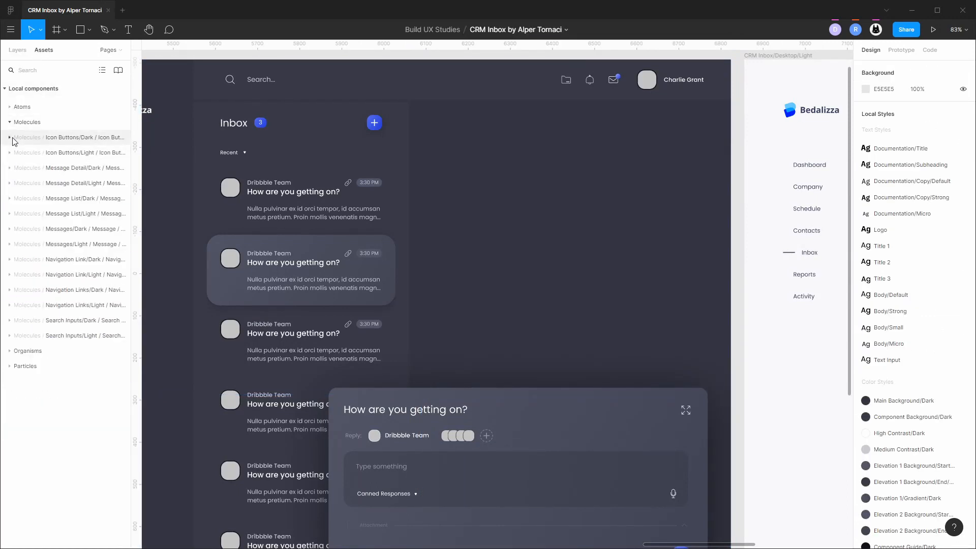
left_click(9, 122)
left_click(10, 137)
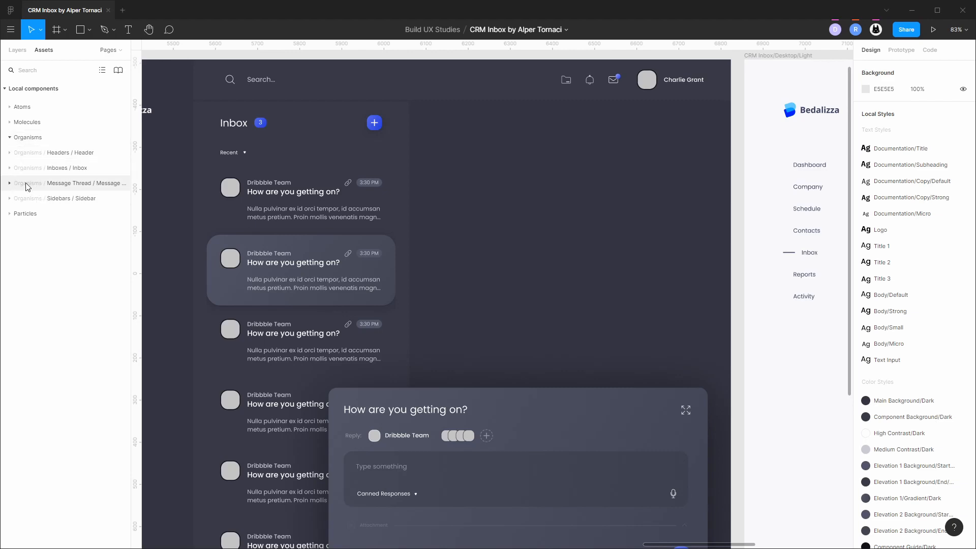
left_click(10, 183)
left_click_drag(36, 212, 576, 227)
scroll(388, 92, "up", 5)
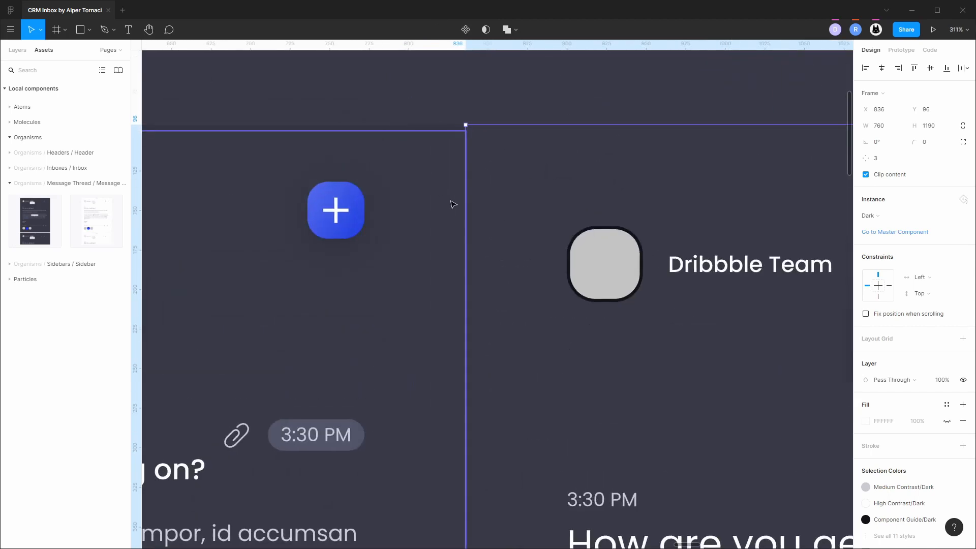
key("Down")
scroll(527, 215, "down", 1)
key("Right")
scroll(456, 252, "down", 6)
scroll(478, 438, "up", 2)
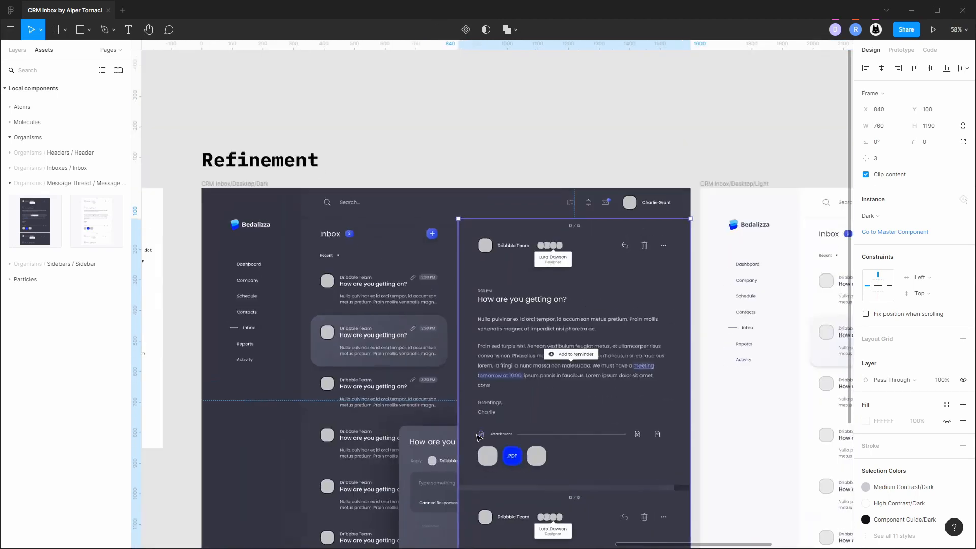
scroll(782, 124, "up", 1)
scroll(781, 124, "up", 5)
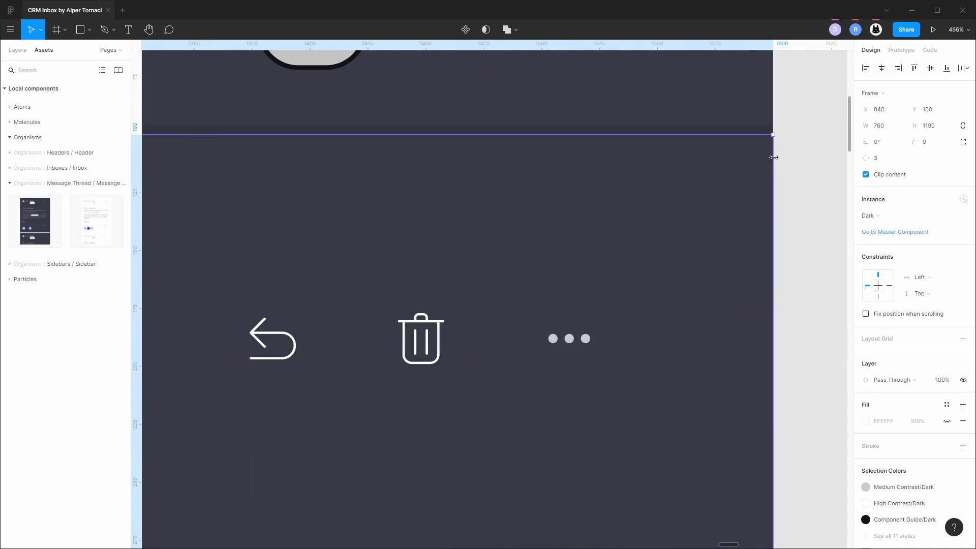
scroll(614, 188, "down", 3)
scroll(615, 188, "down", 8)
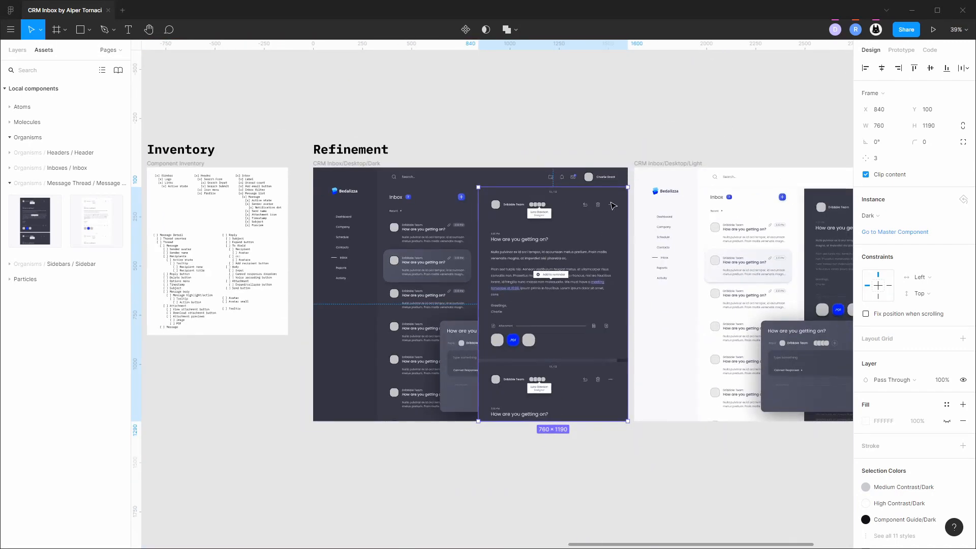
Move the Message Thread/Dark layer below the Reply layer in the dark desktop frame
left_click(17, 50)
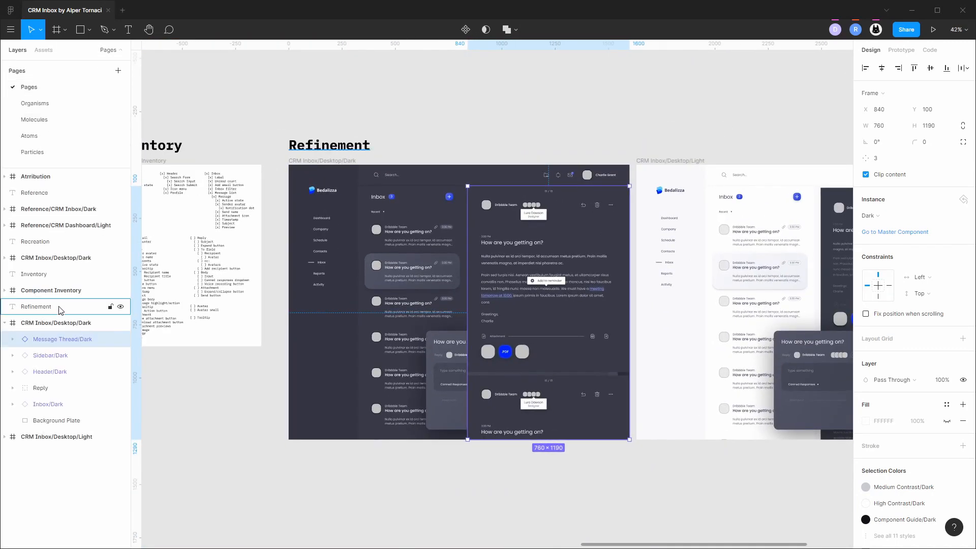
left_click_drag(59, 339, 65, 398)
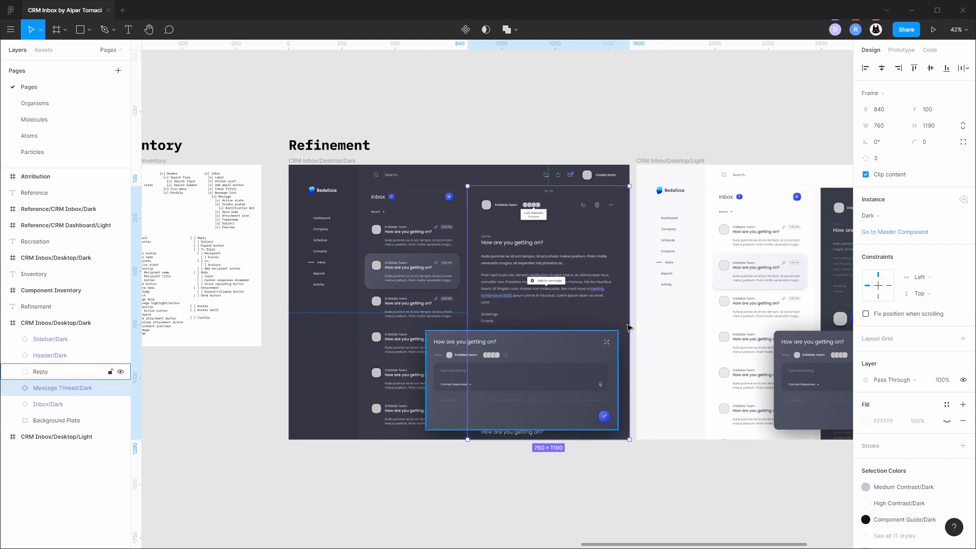
Delete the message detail from the CRM Inbox/Desktop/Light frame
scroll(792, 109, "right", 4)
left_click(667, 217)
key("Delete")
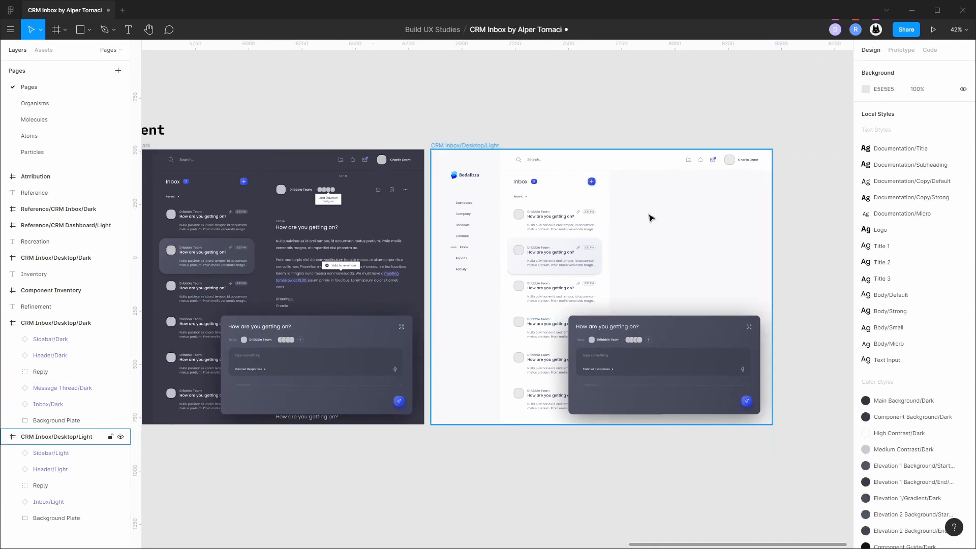
Duplicate the Message Thread instance and move the copy into the light desktop frame at X 840, Y 100
left_click(304, 264)
key("ctrl+d")
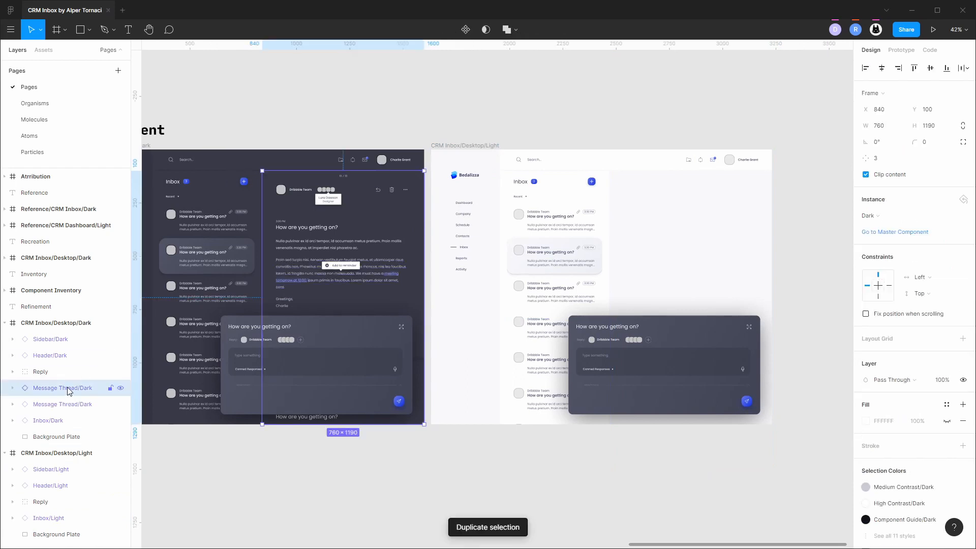
left_click_drag(70, 390, 70, 511)
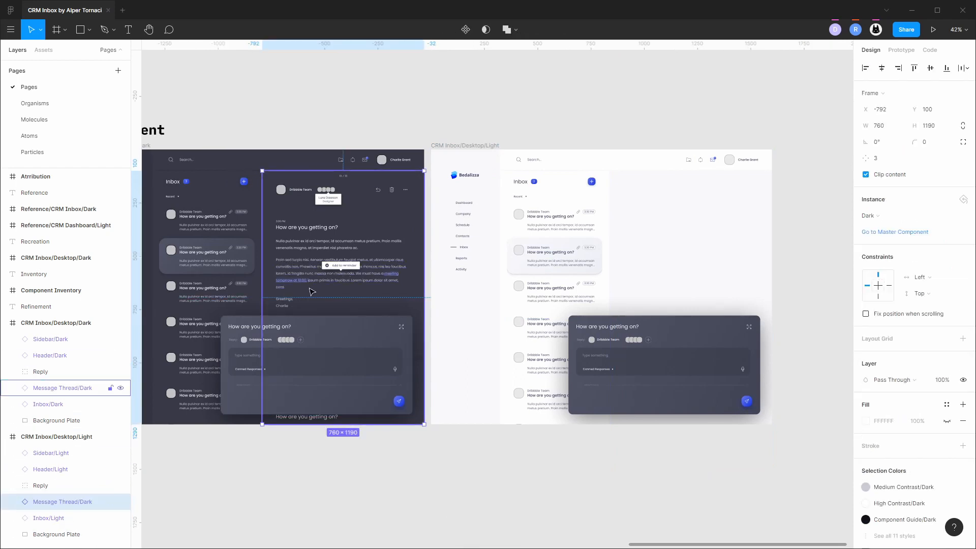
left_click_drag(312, 292, 657, 282)
left_click(898, 68)
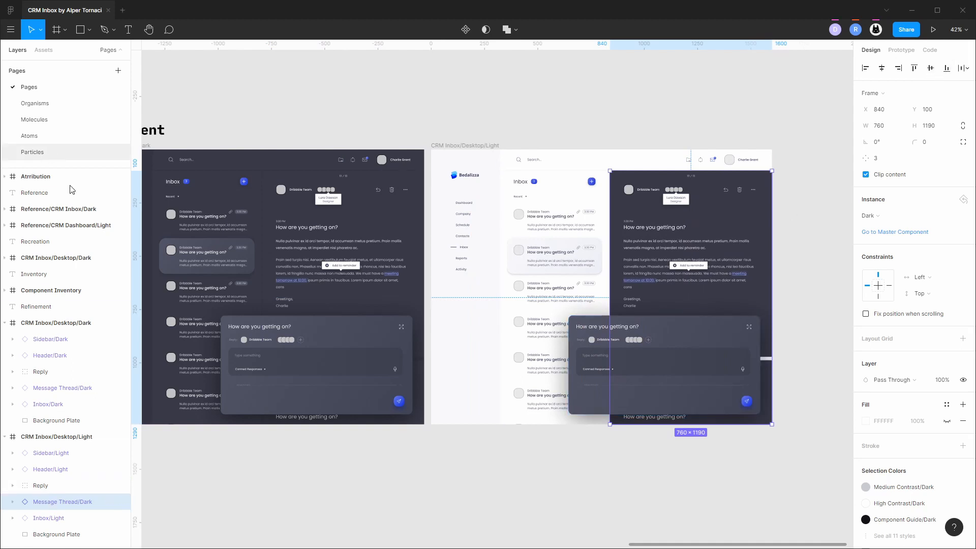
Switch the copied Message Thread instance to the Light variant and collapse all layers in the layer list
left_click(884, 215)
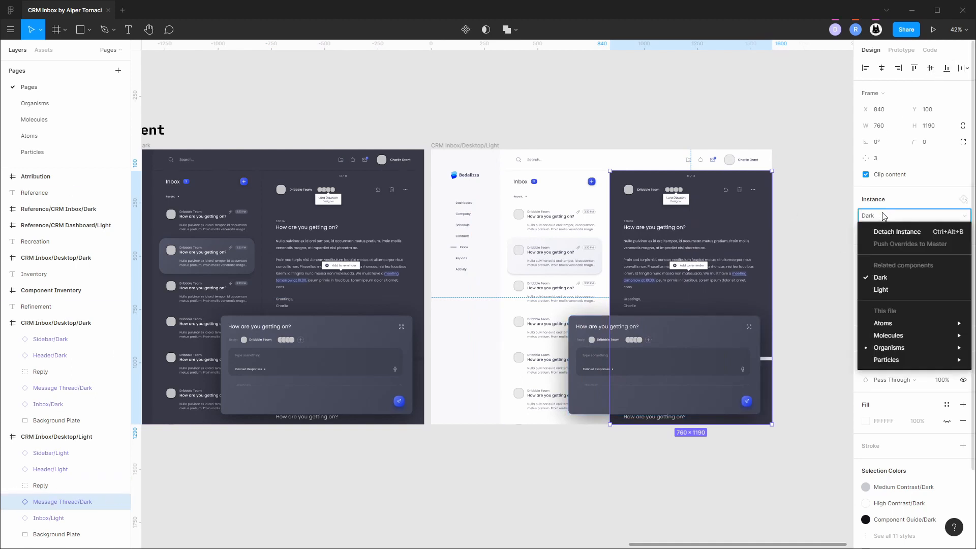
left_click(884, 283)
left_click(806, 279)
left_click_drag(401, 120, 464, 104)
left_click(40, 322)
key("alt+l")
left_click(501, 105)
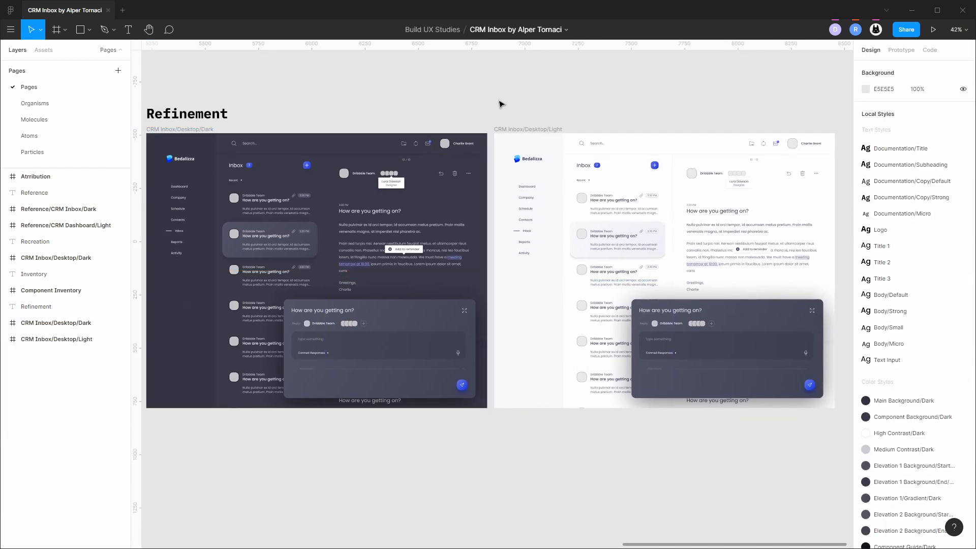